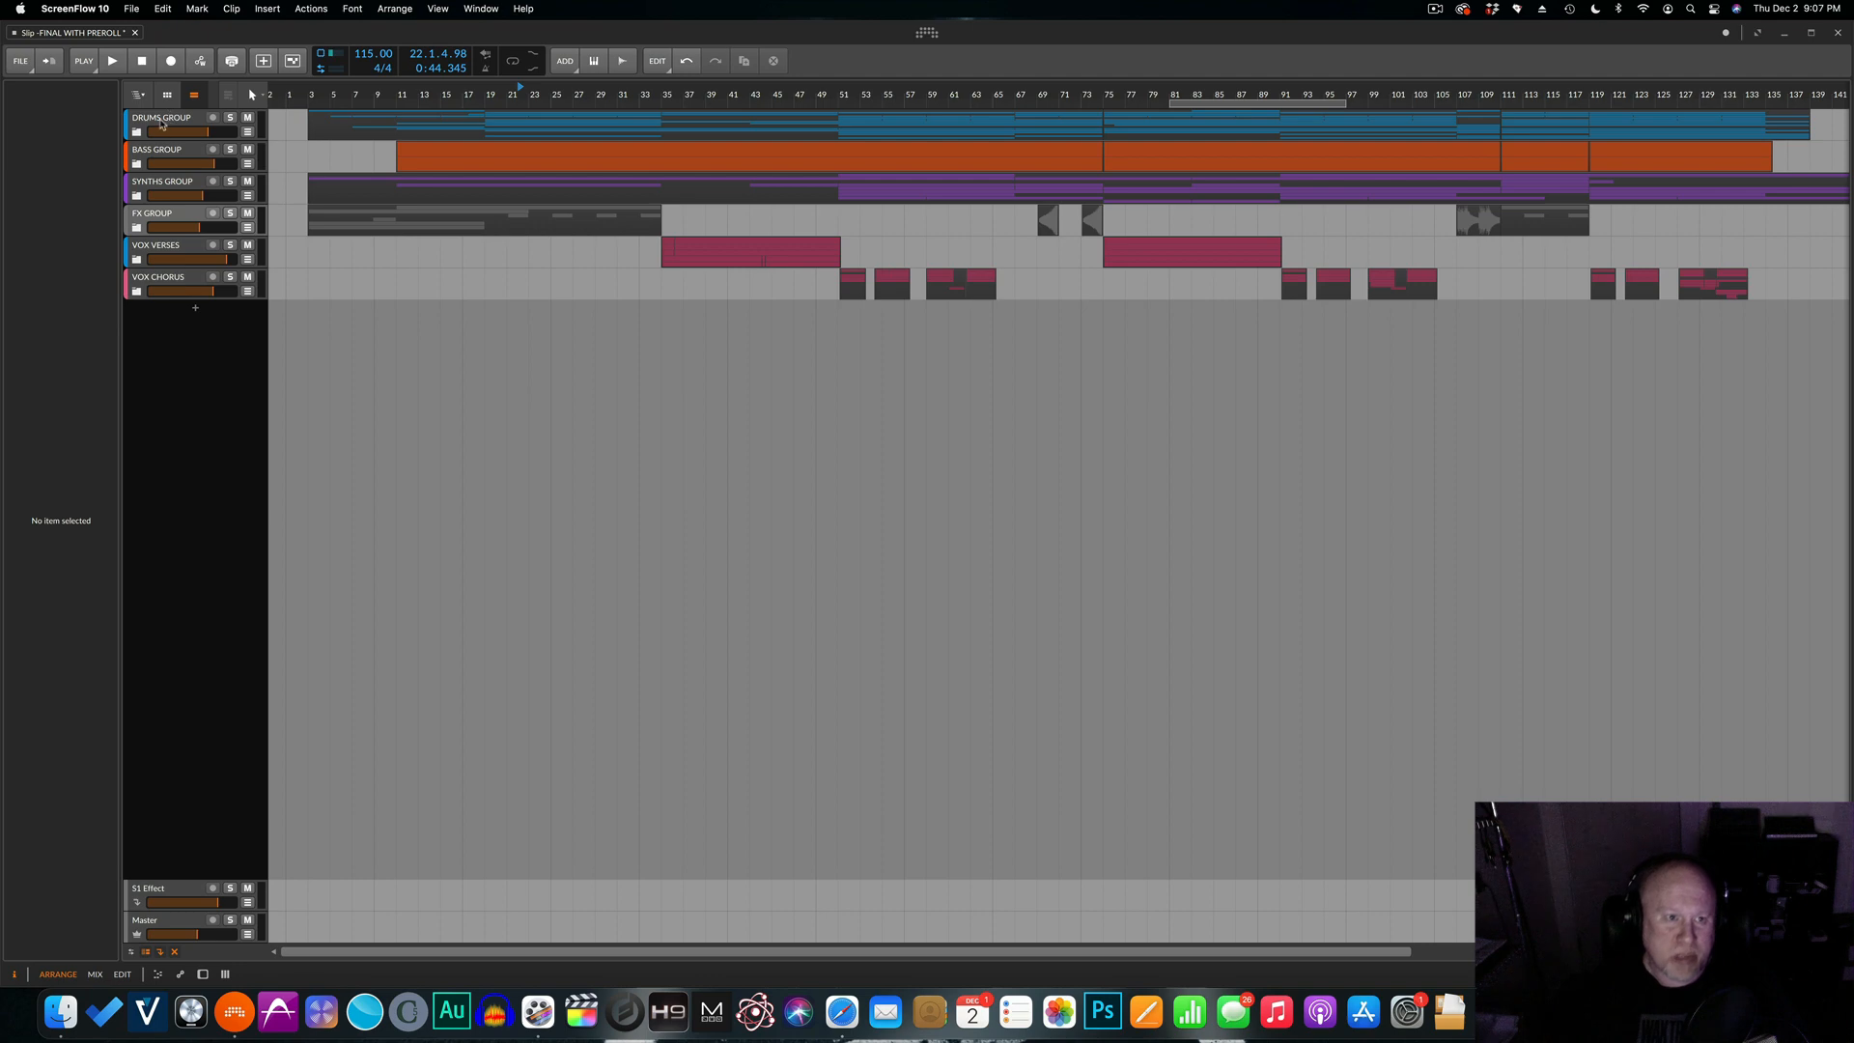
Expand the DRUMS GROUP to show its tracks and solo the group during playback from bar 3.
{"action": "left_click", "coordinate": [161, 122]}
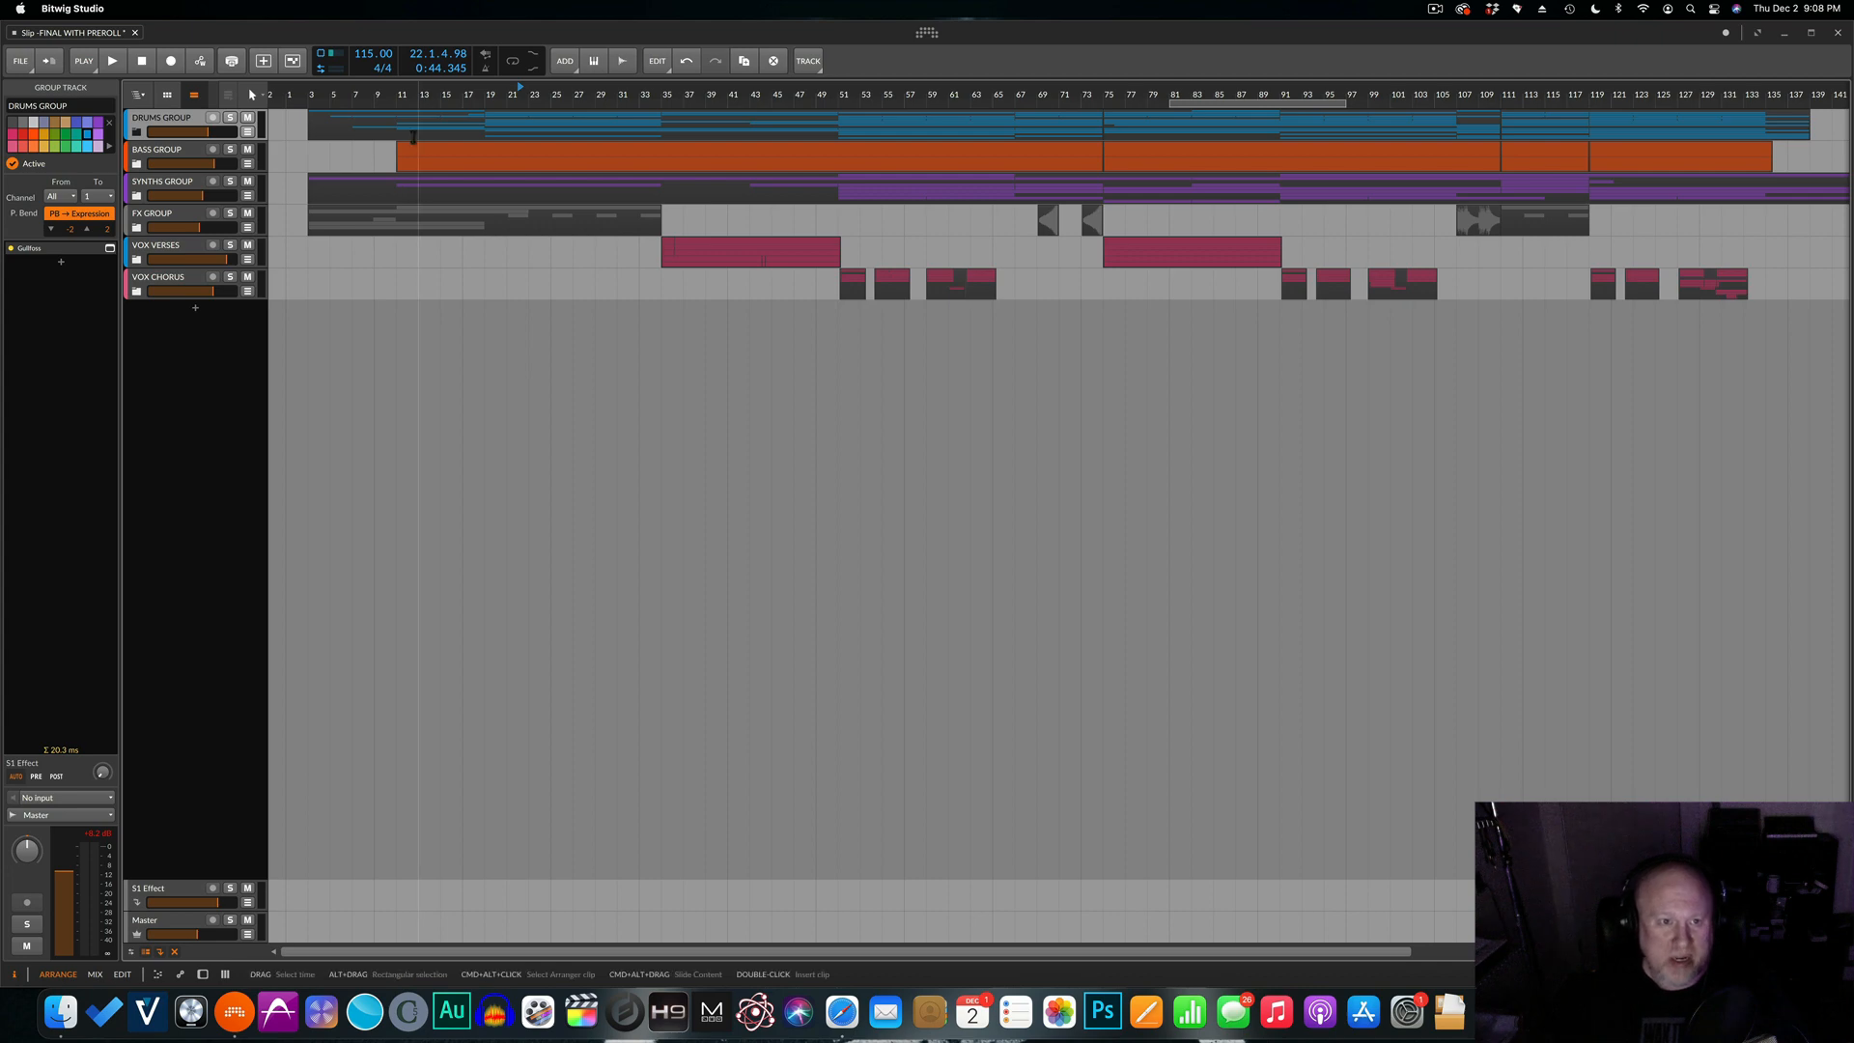
{"action": "left_click", "coordinate": [138, 133]}
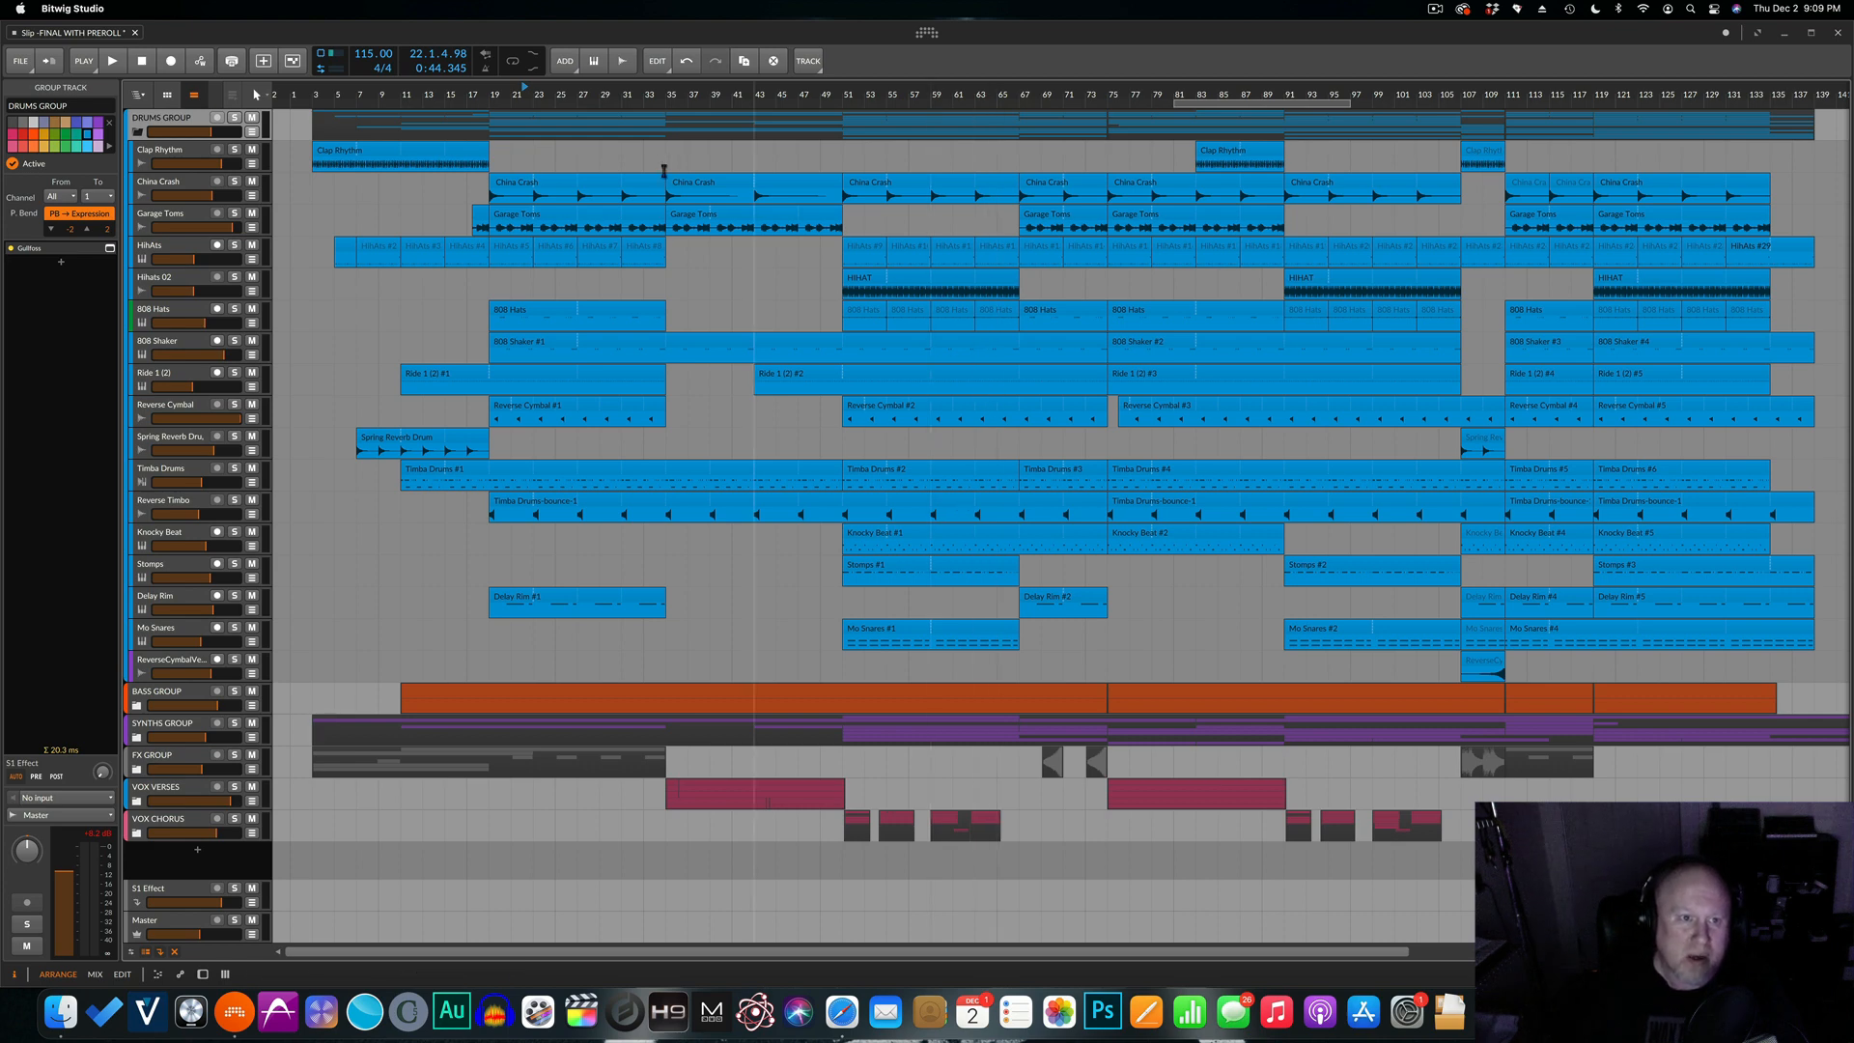
{"action": "left_click", "coordinate": [316, 93]}
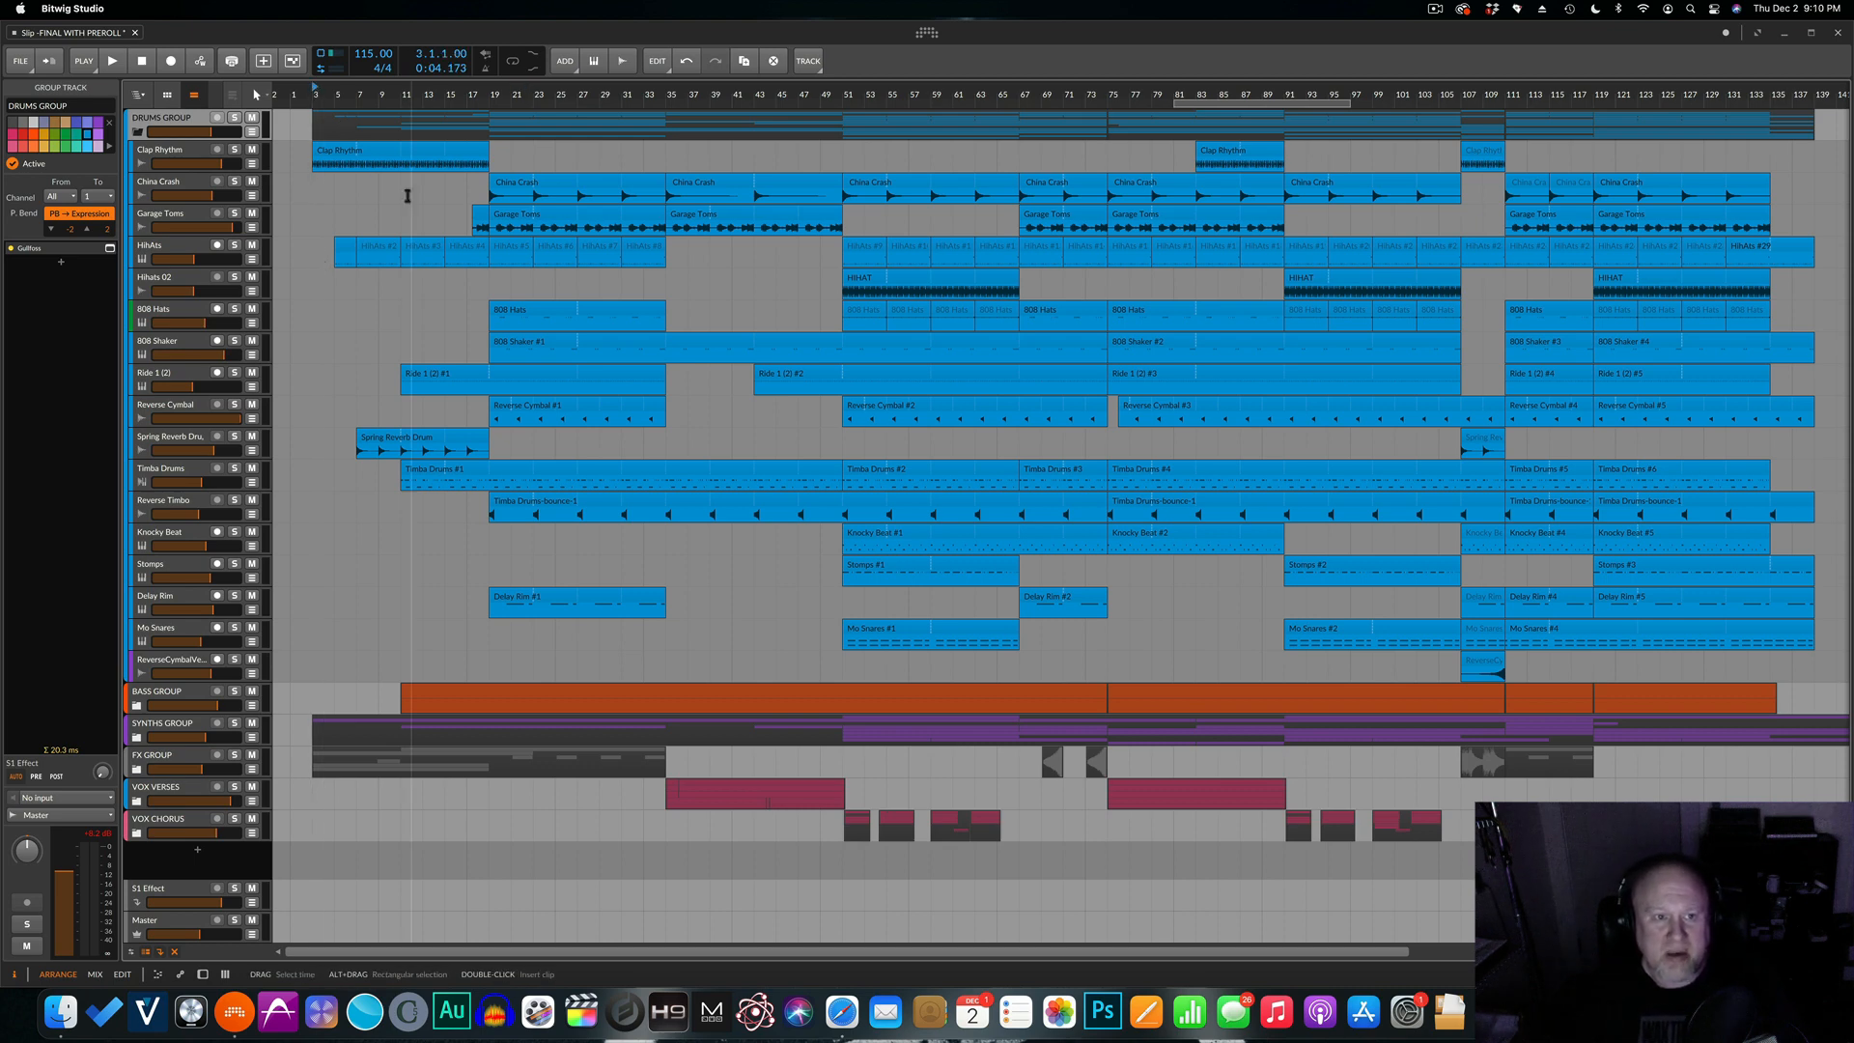
{"action": "key", "text": "space"}
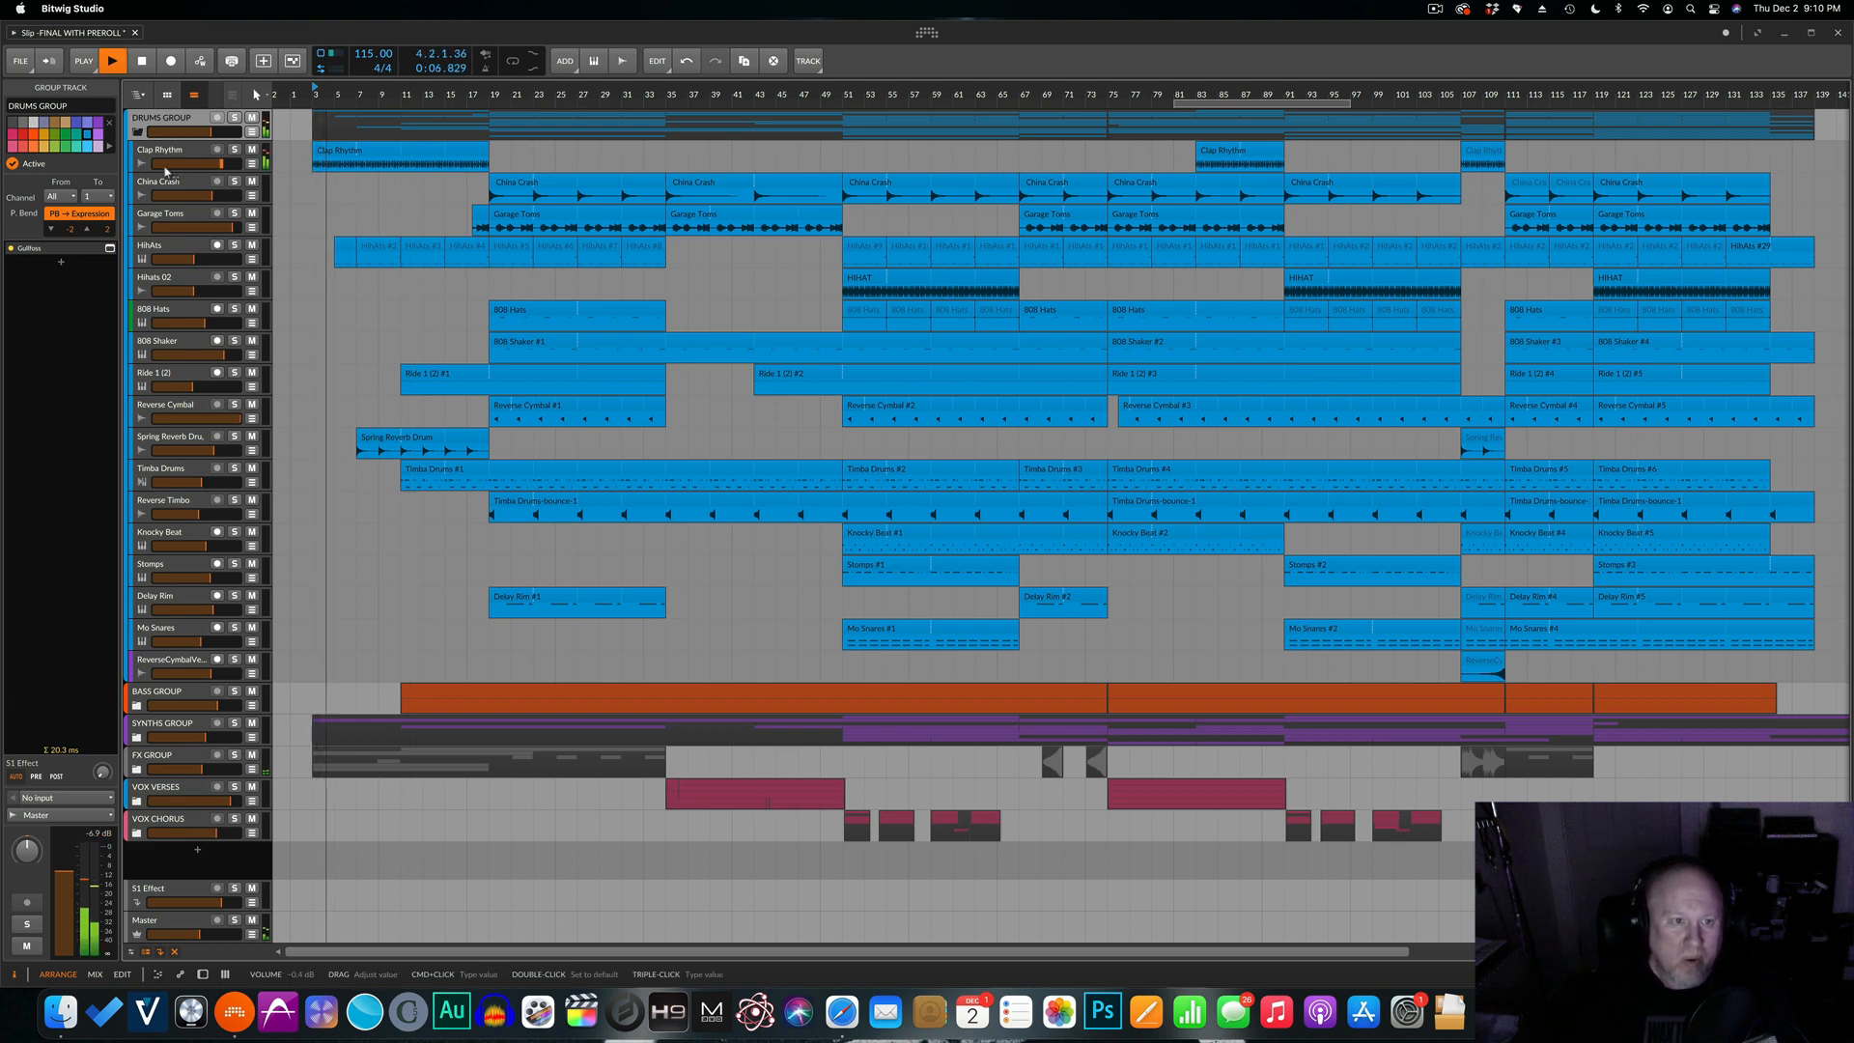
{"action": "left_click", "coordinate": [235, 117]}
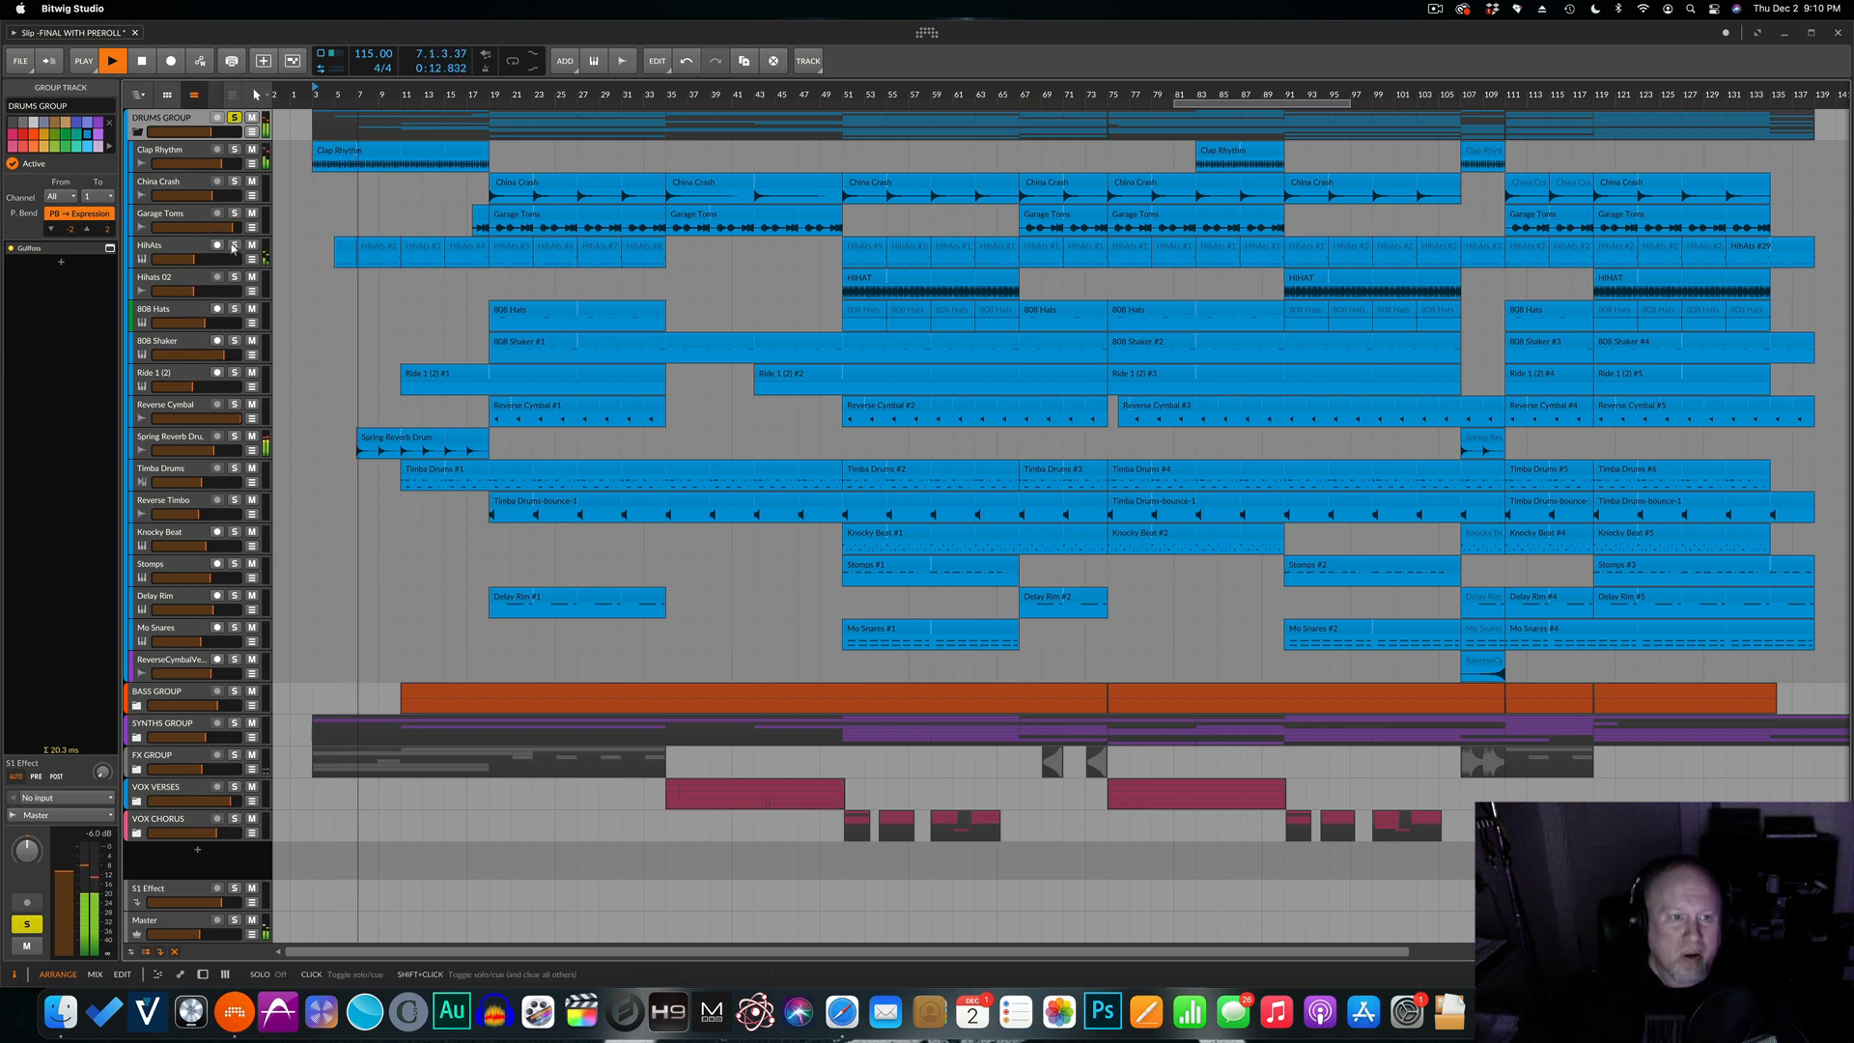
Audition the Spring Reverb drum track by itself, ending with playback stopped.
{"action": "left_click", "coordinate": [234, 436]}
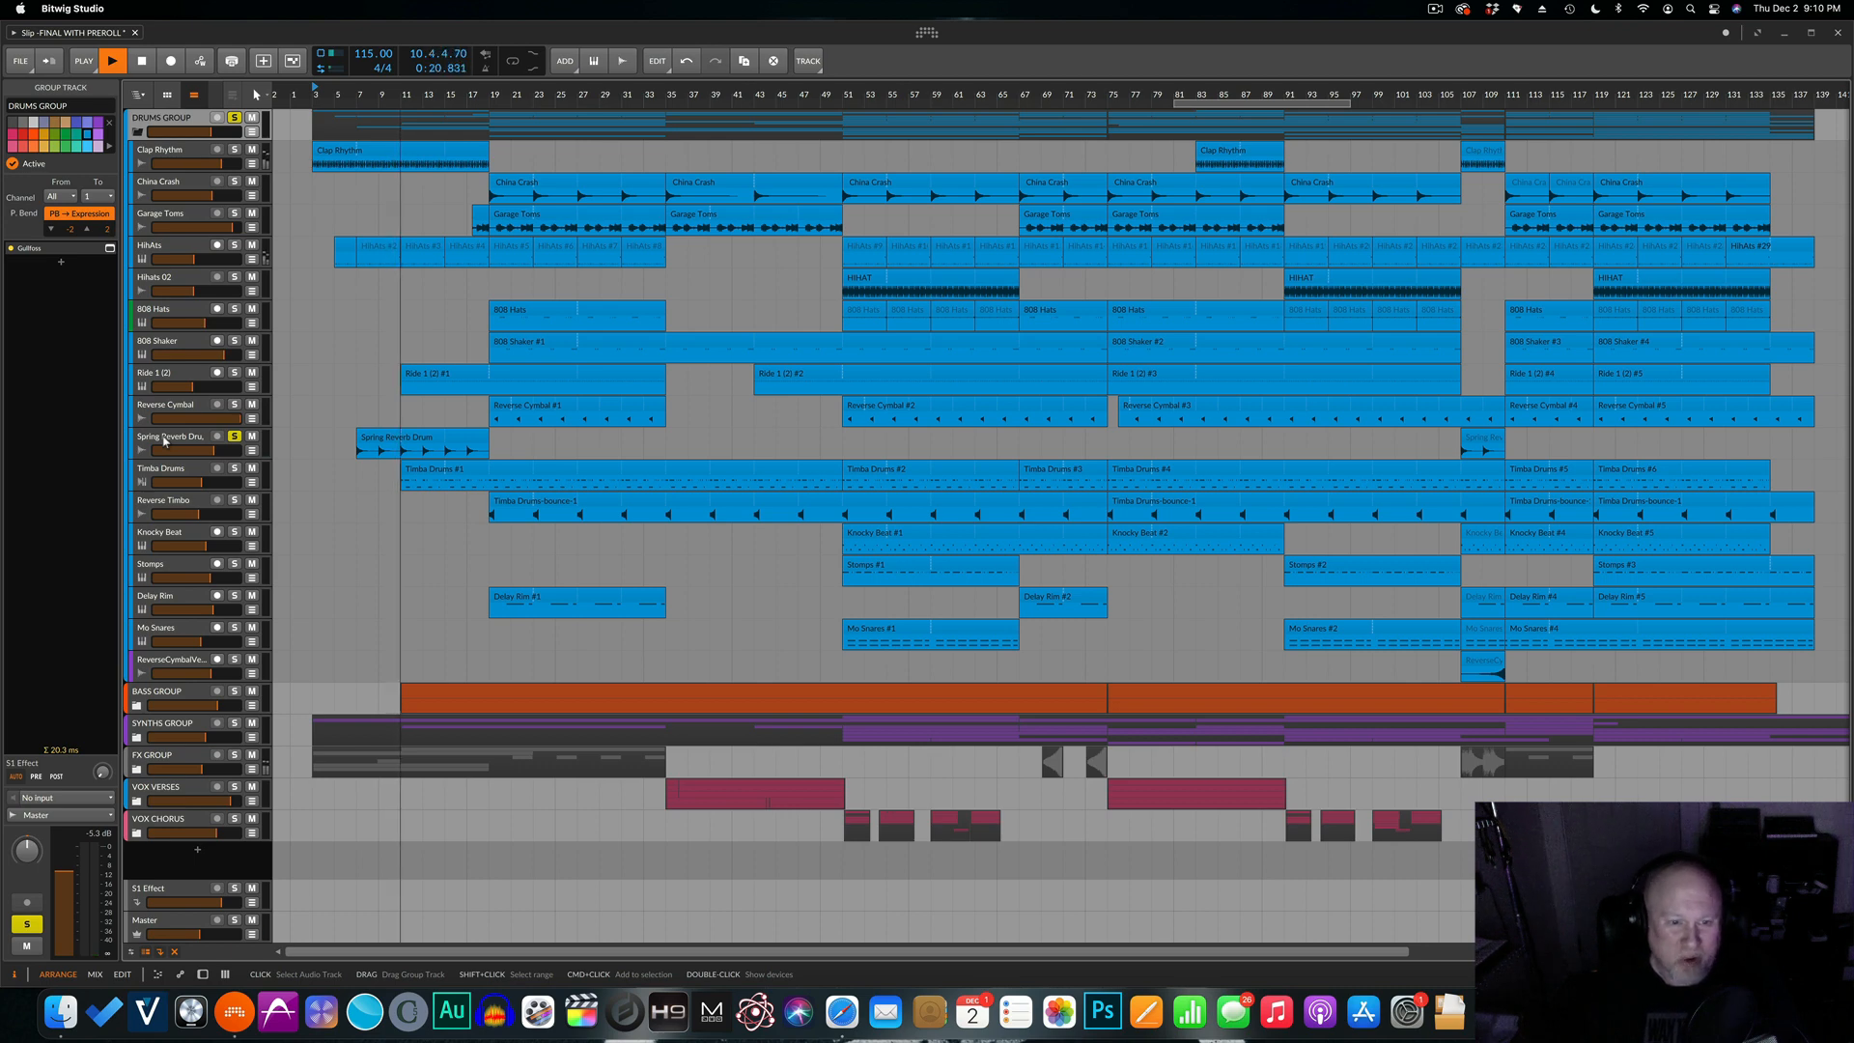
{"action": "key", "text": "space"}
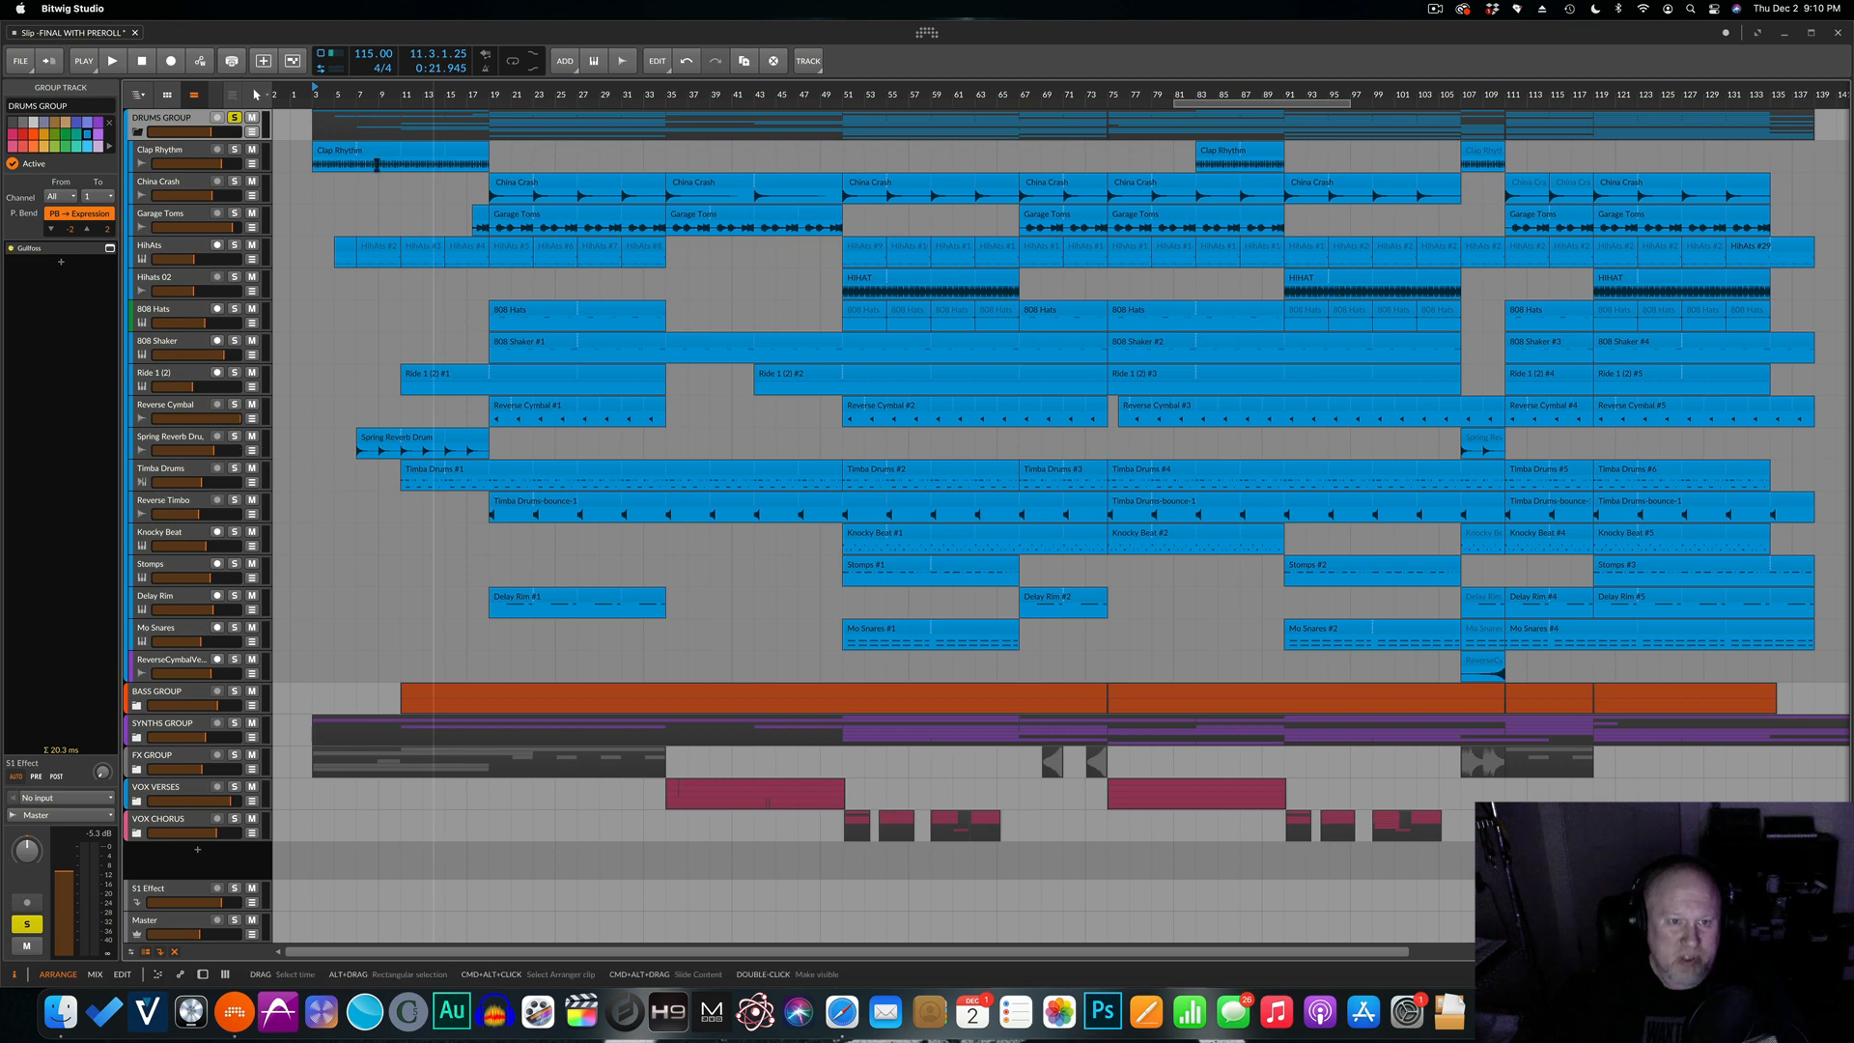
Solo the Timba Drums track and audition it from bar 11.
{"action": "left_click", "coordinate": [403, 93]}
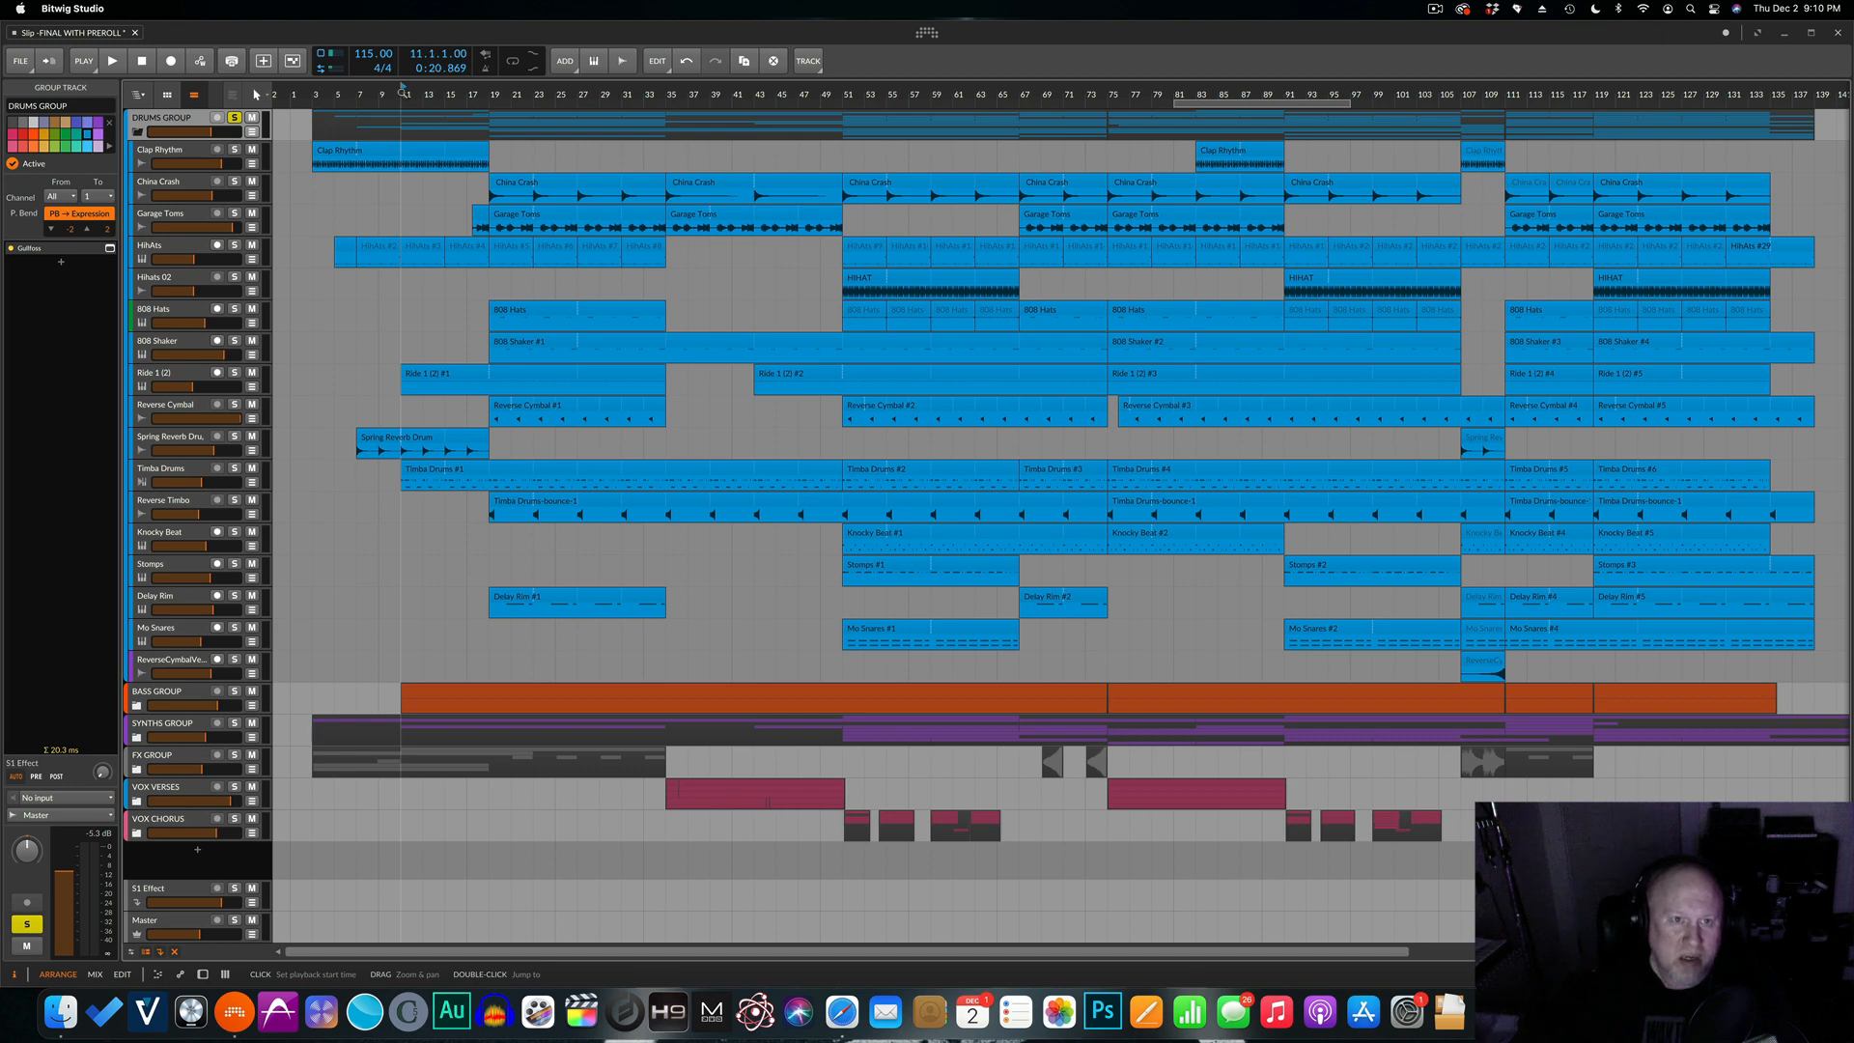
{"action": "left_click", "coordinate": [234, 469]}
{"action": "left_click", "coordinate": [233, 467]}
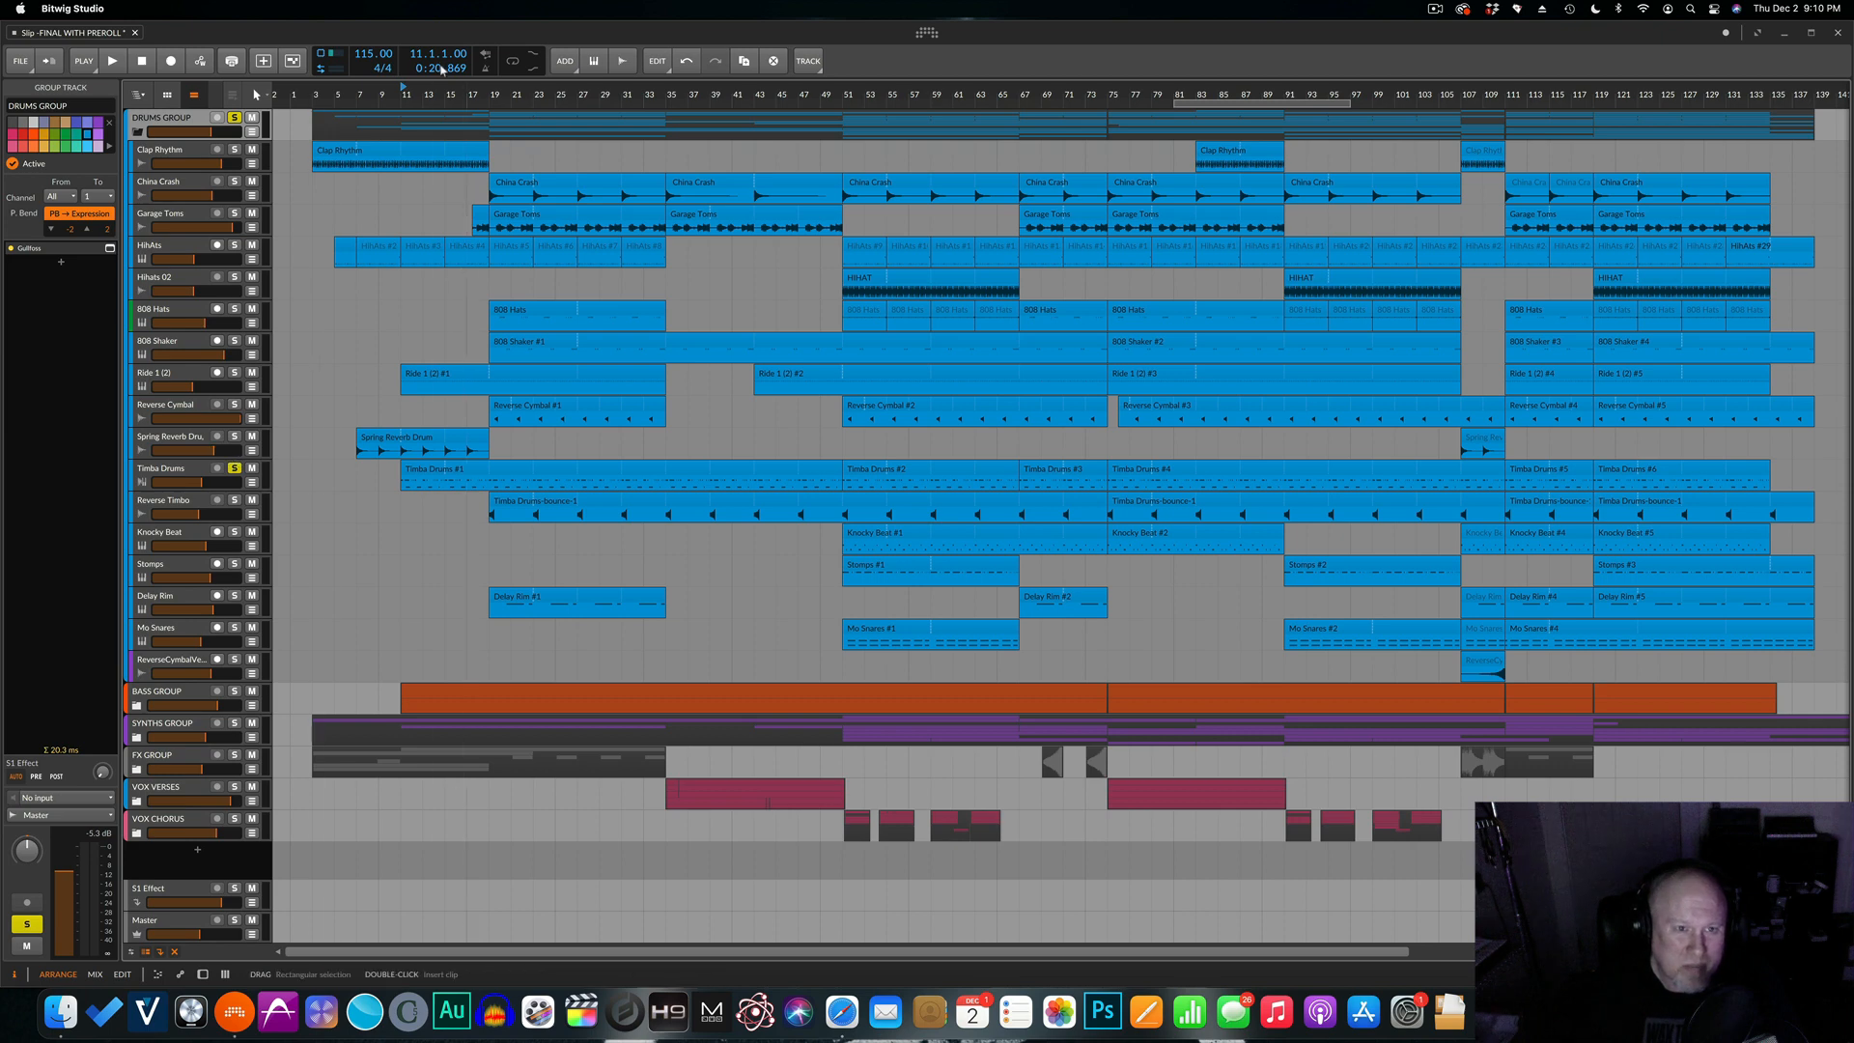
{"action": "key", "text": "space"}
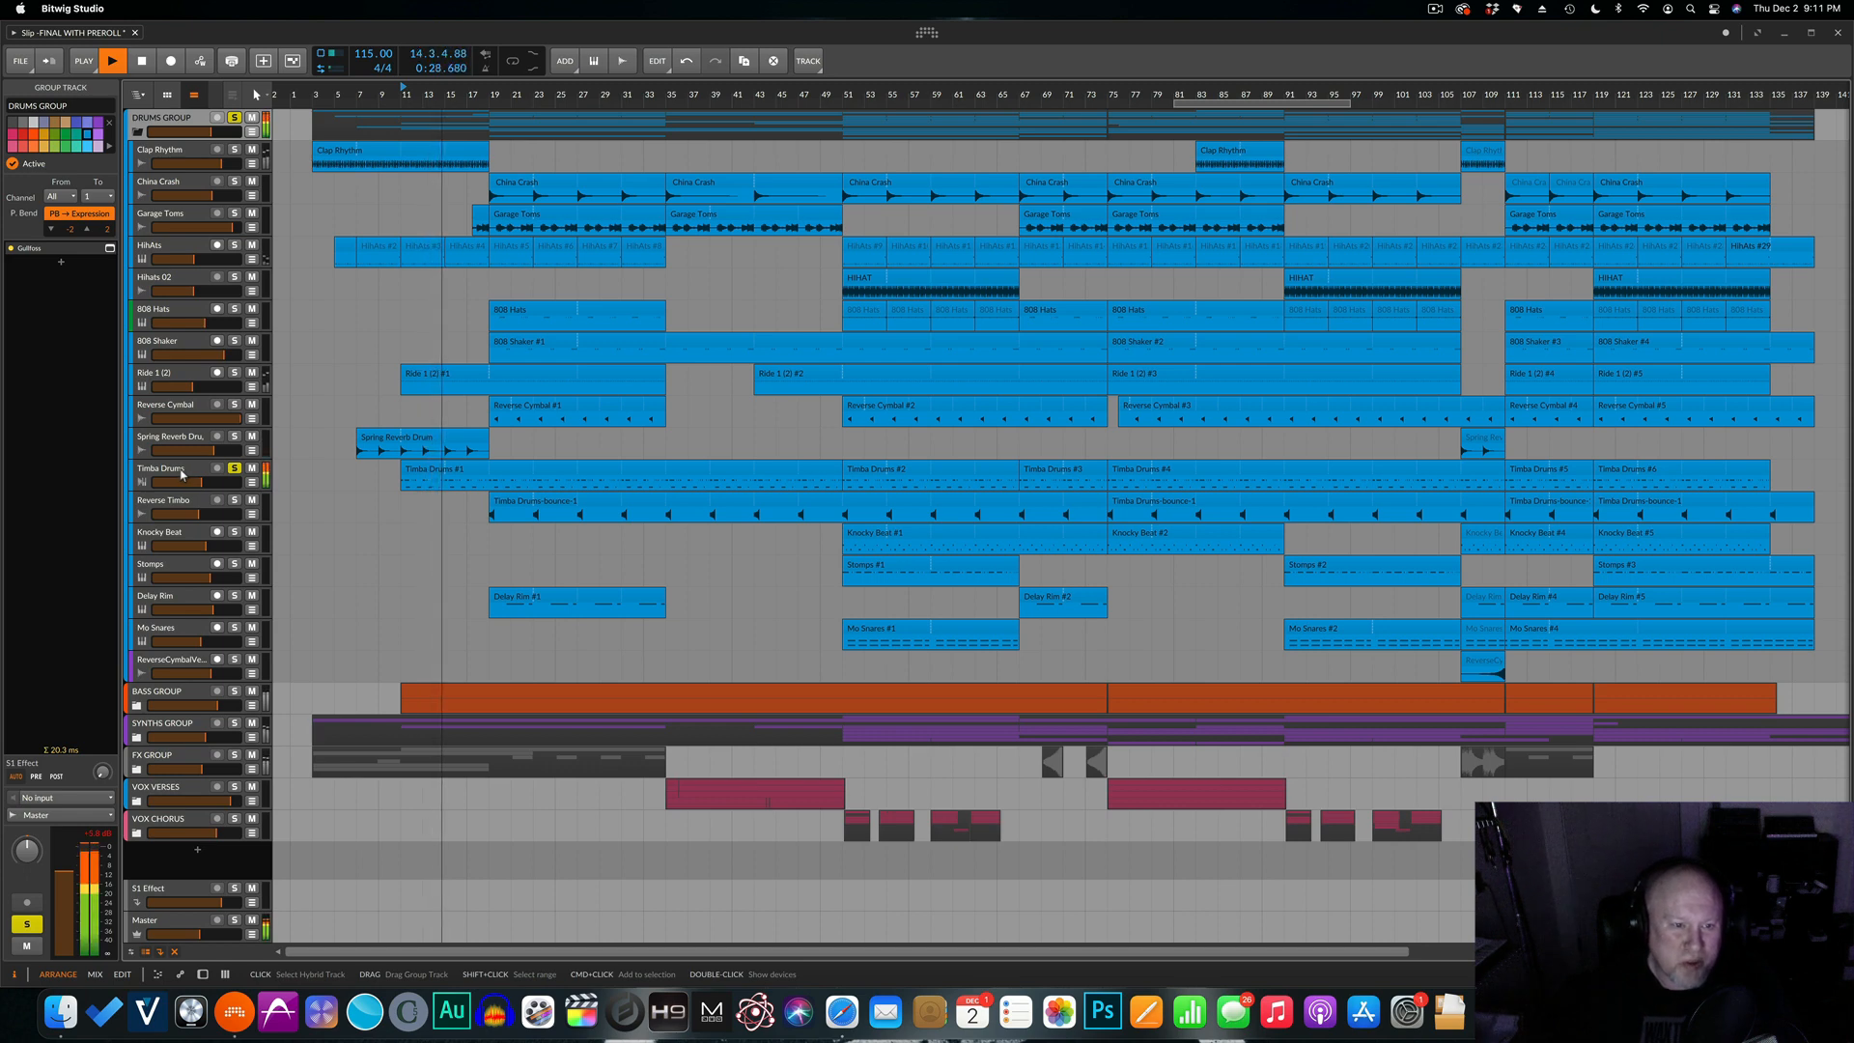
{"action": "key", "text": "space"}
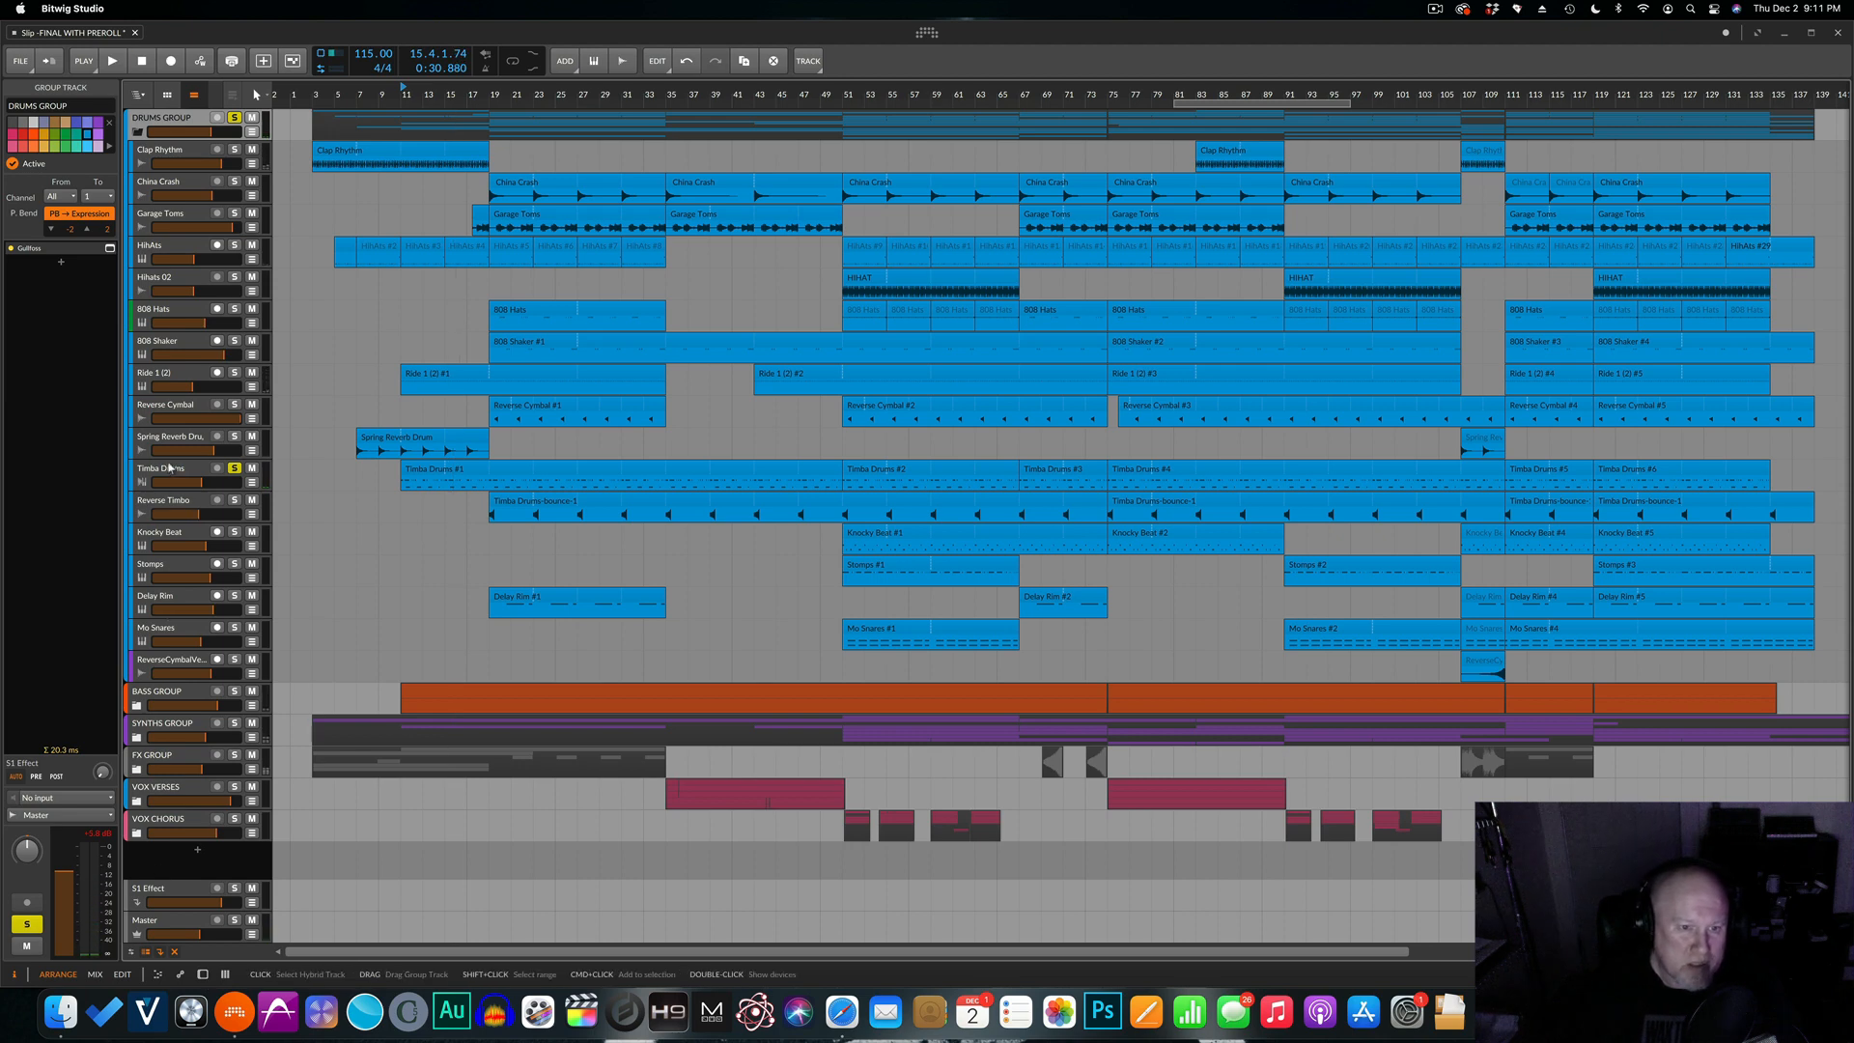
Show the Timba Drums device chain and select the wa_paper sample pad in its Drum Machine.
{"action": "left_click", "coordinate": [169, 469]}
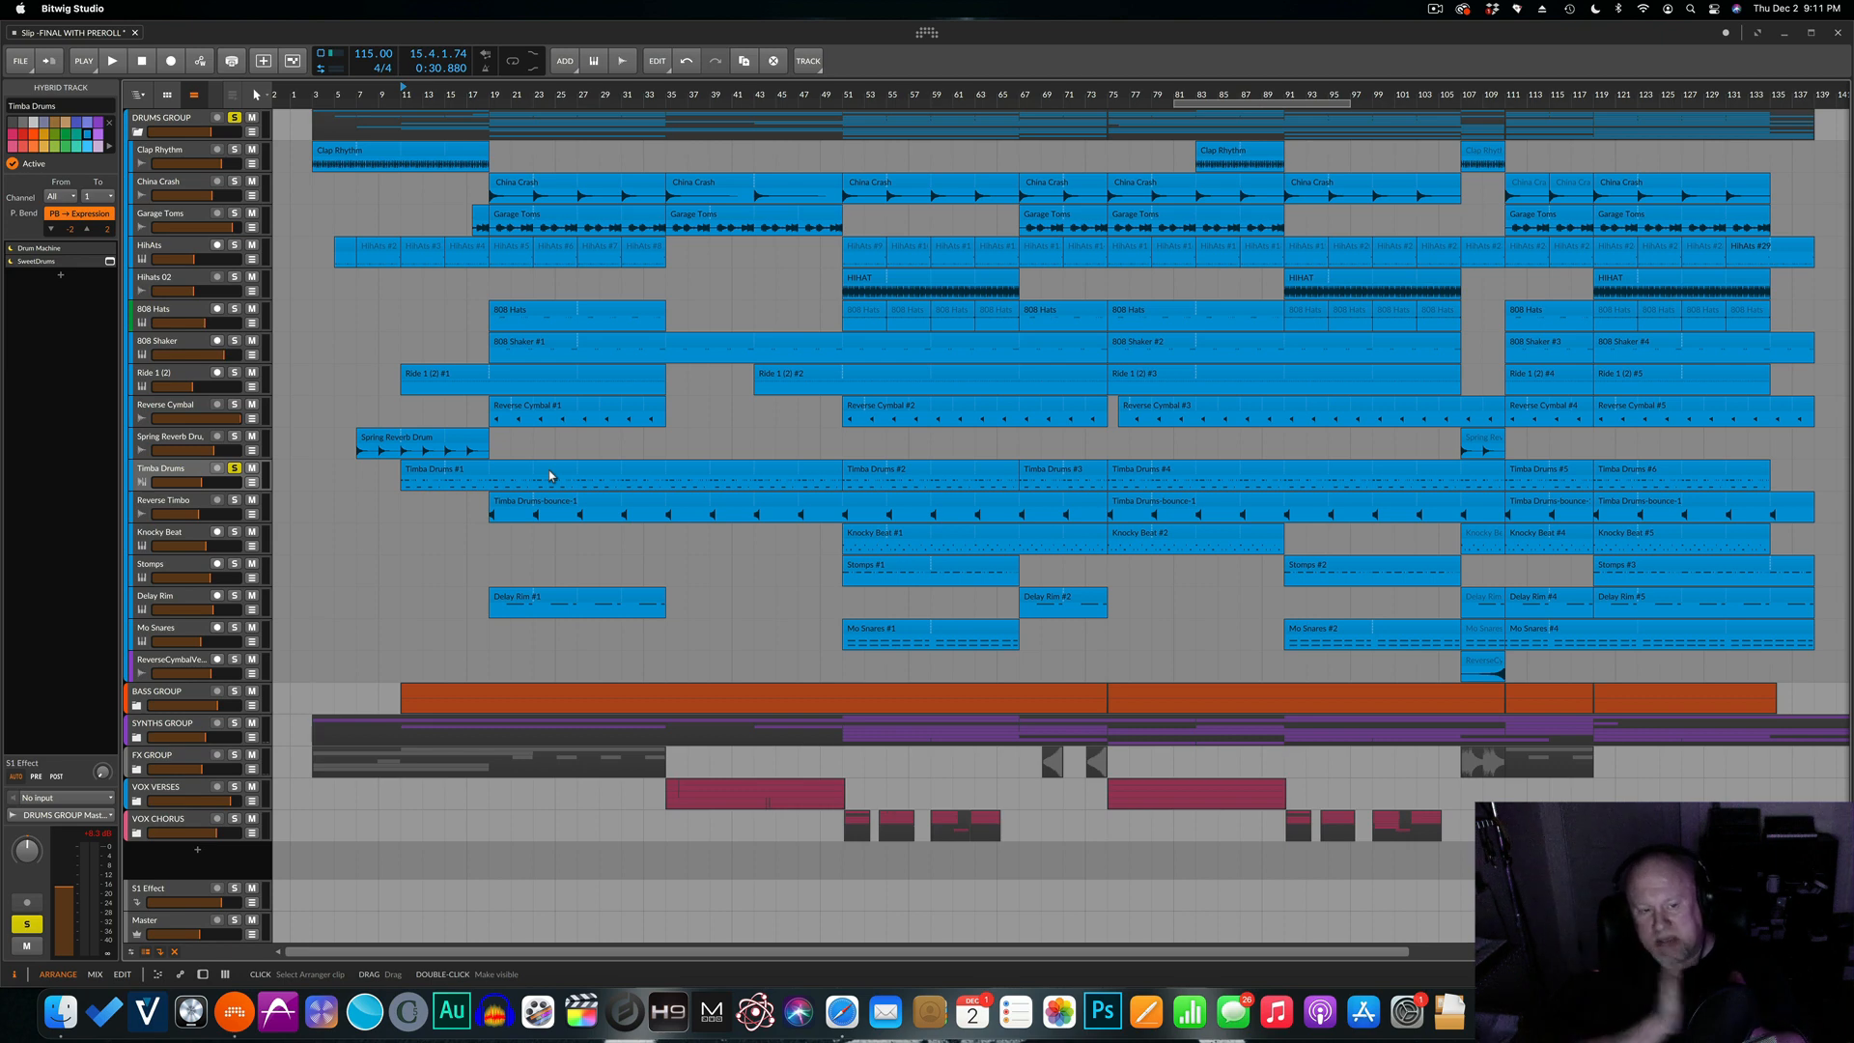
{"action": "left_click", "coordinate": [203, 976]}
{"action": "left_click", "coordinate": [225, 849]}
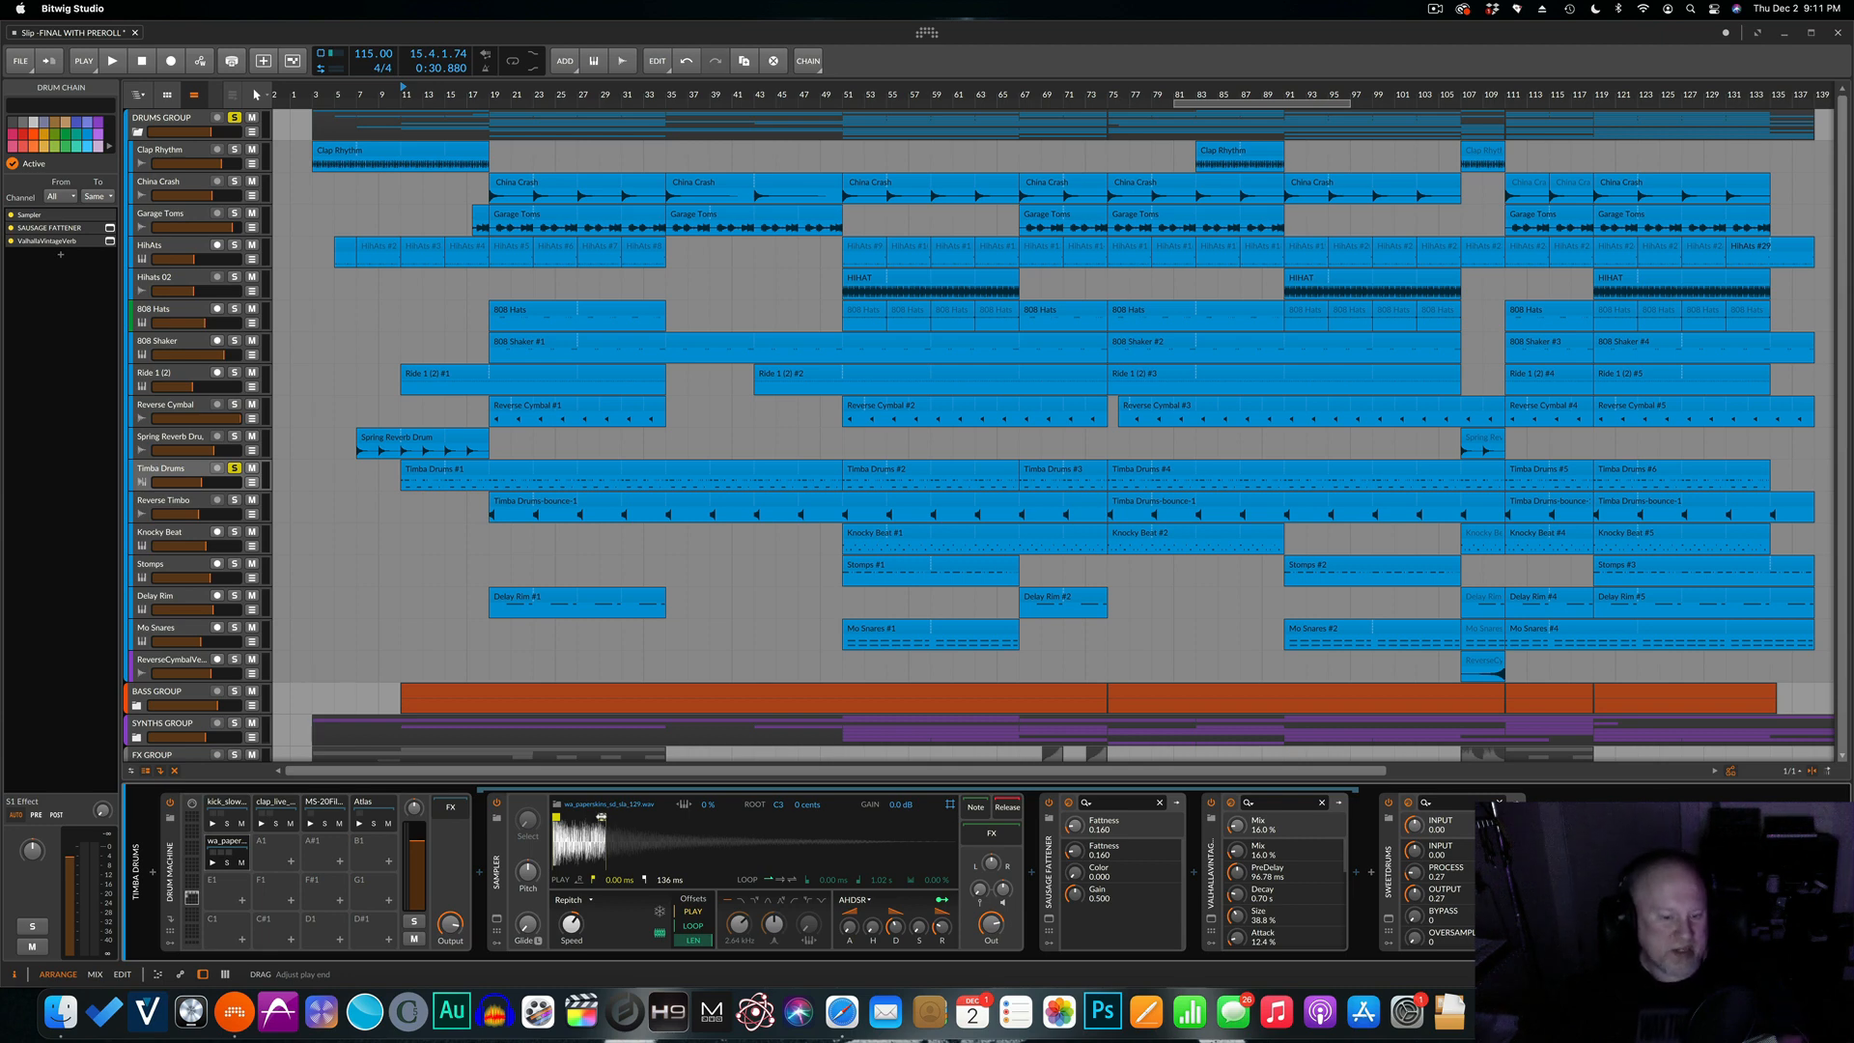
Unsolo Timba Drums and listen to the whole drums group from bar 11.
{"action": "left_click", "coordinate": [235, 470]}
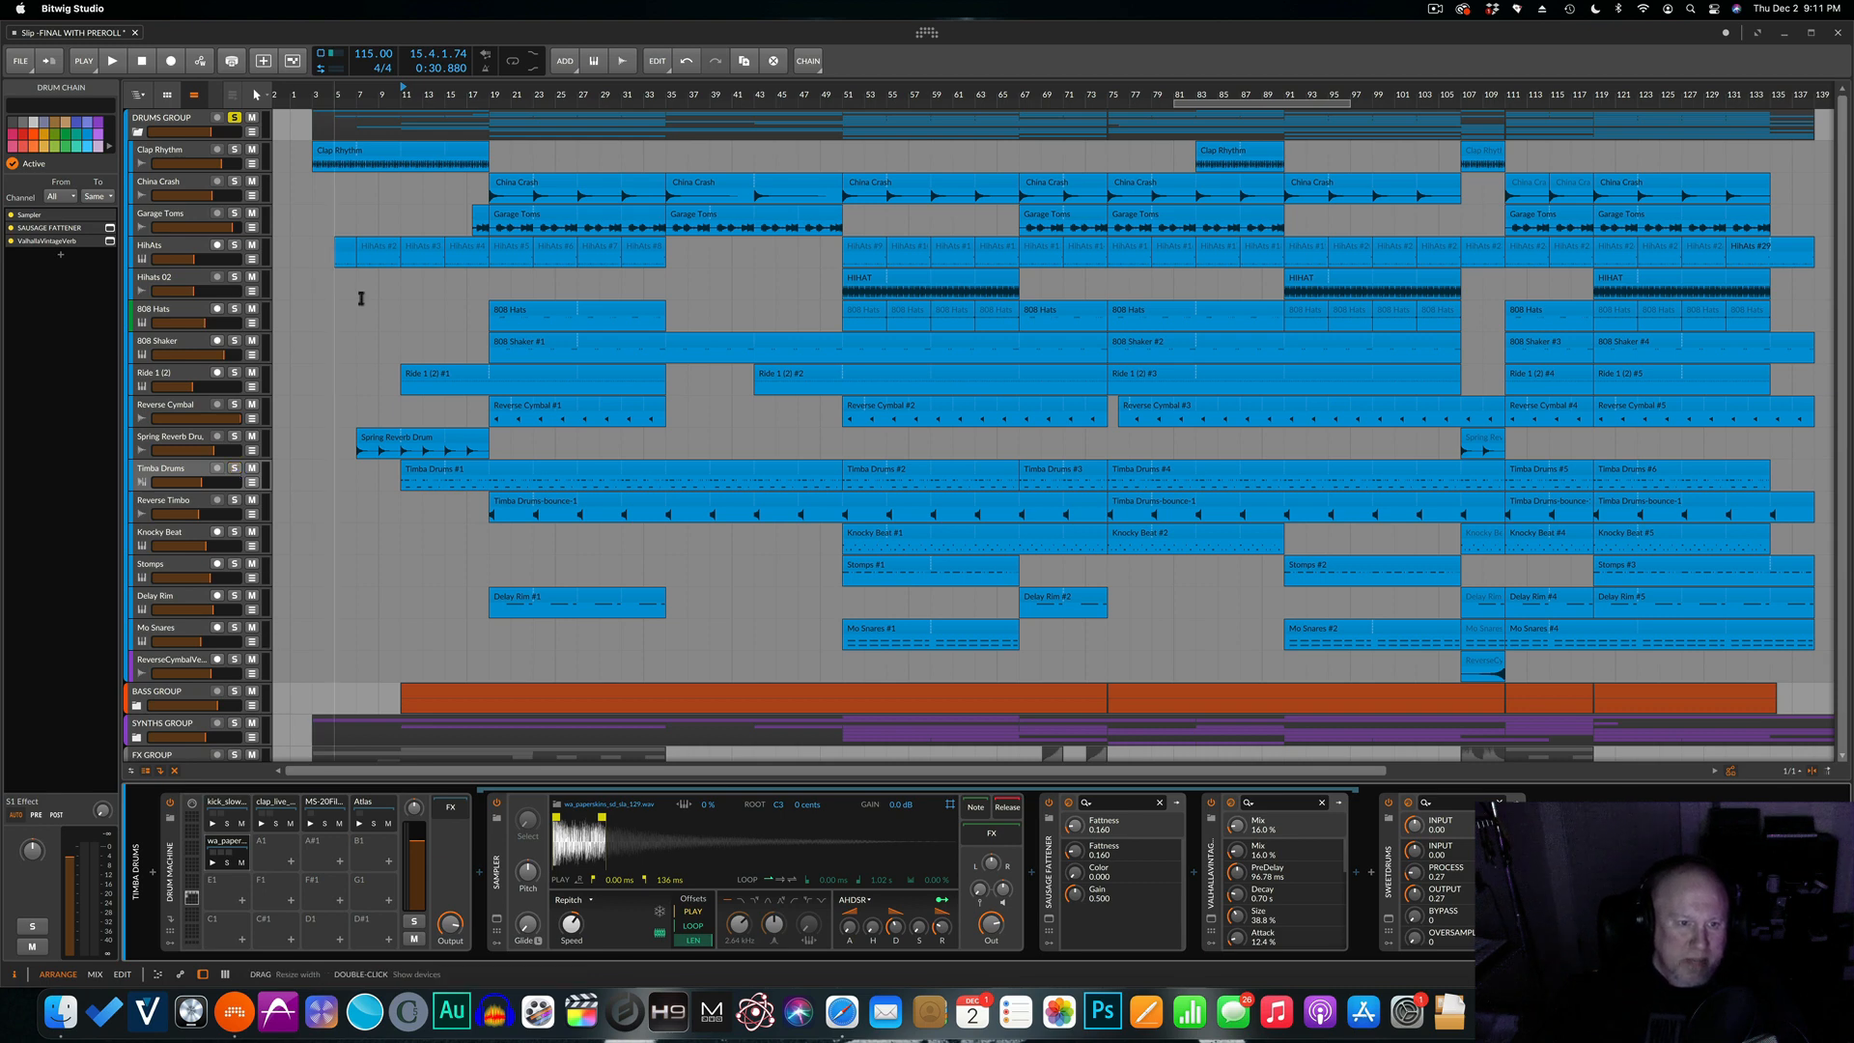
{"action": "left_click", "coordinate": [409, 98]}
{"action": "key", "text": "space"}
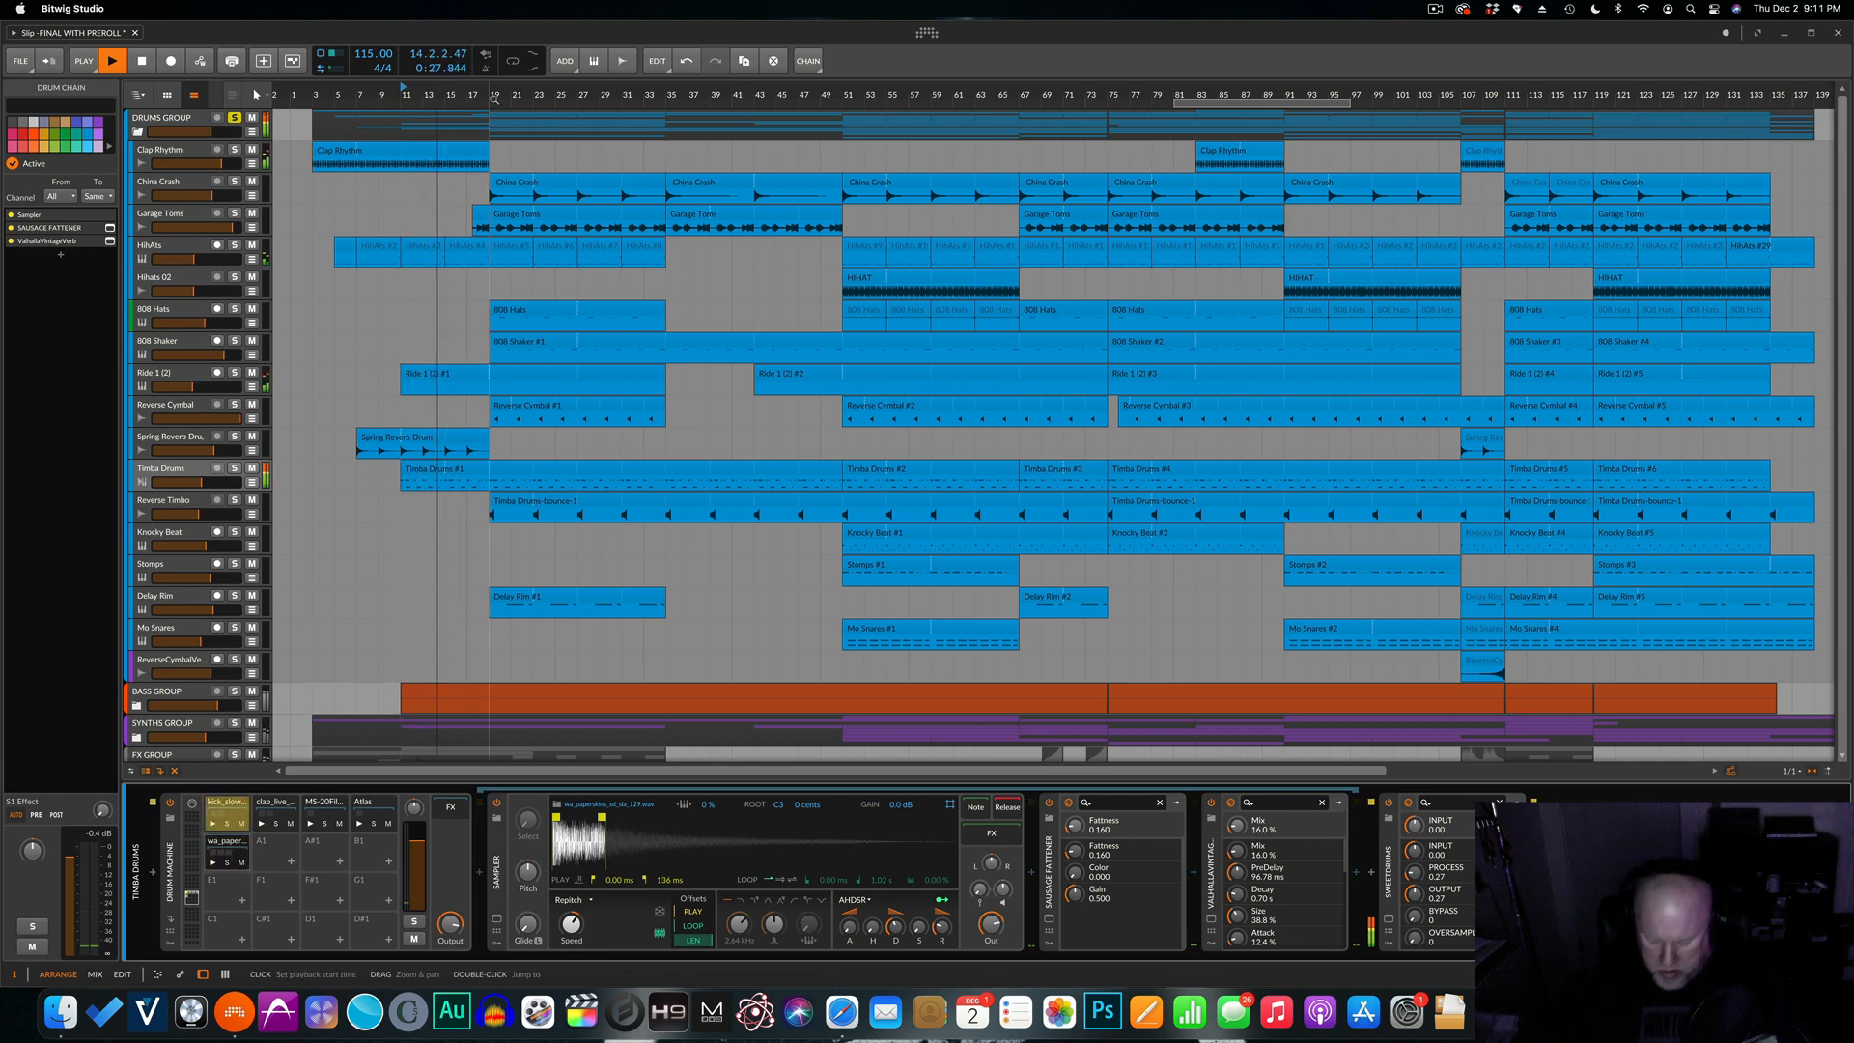
{"action": "key", "text": "space"}
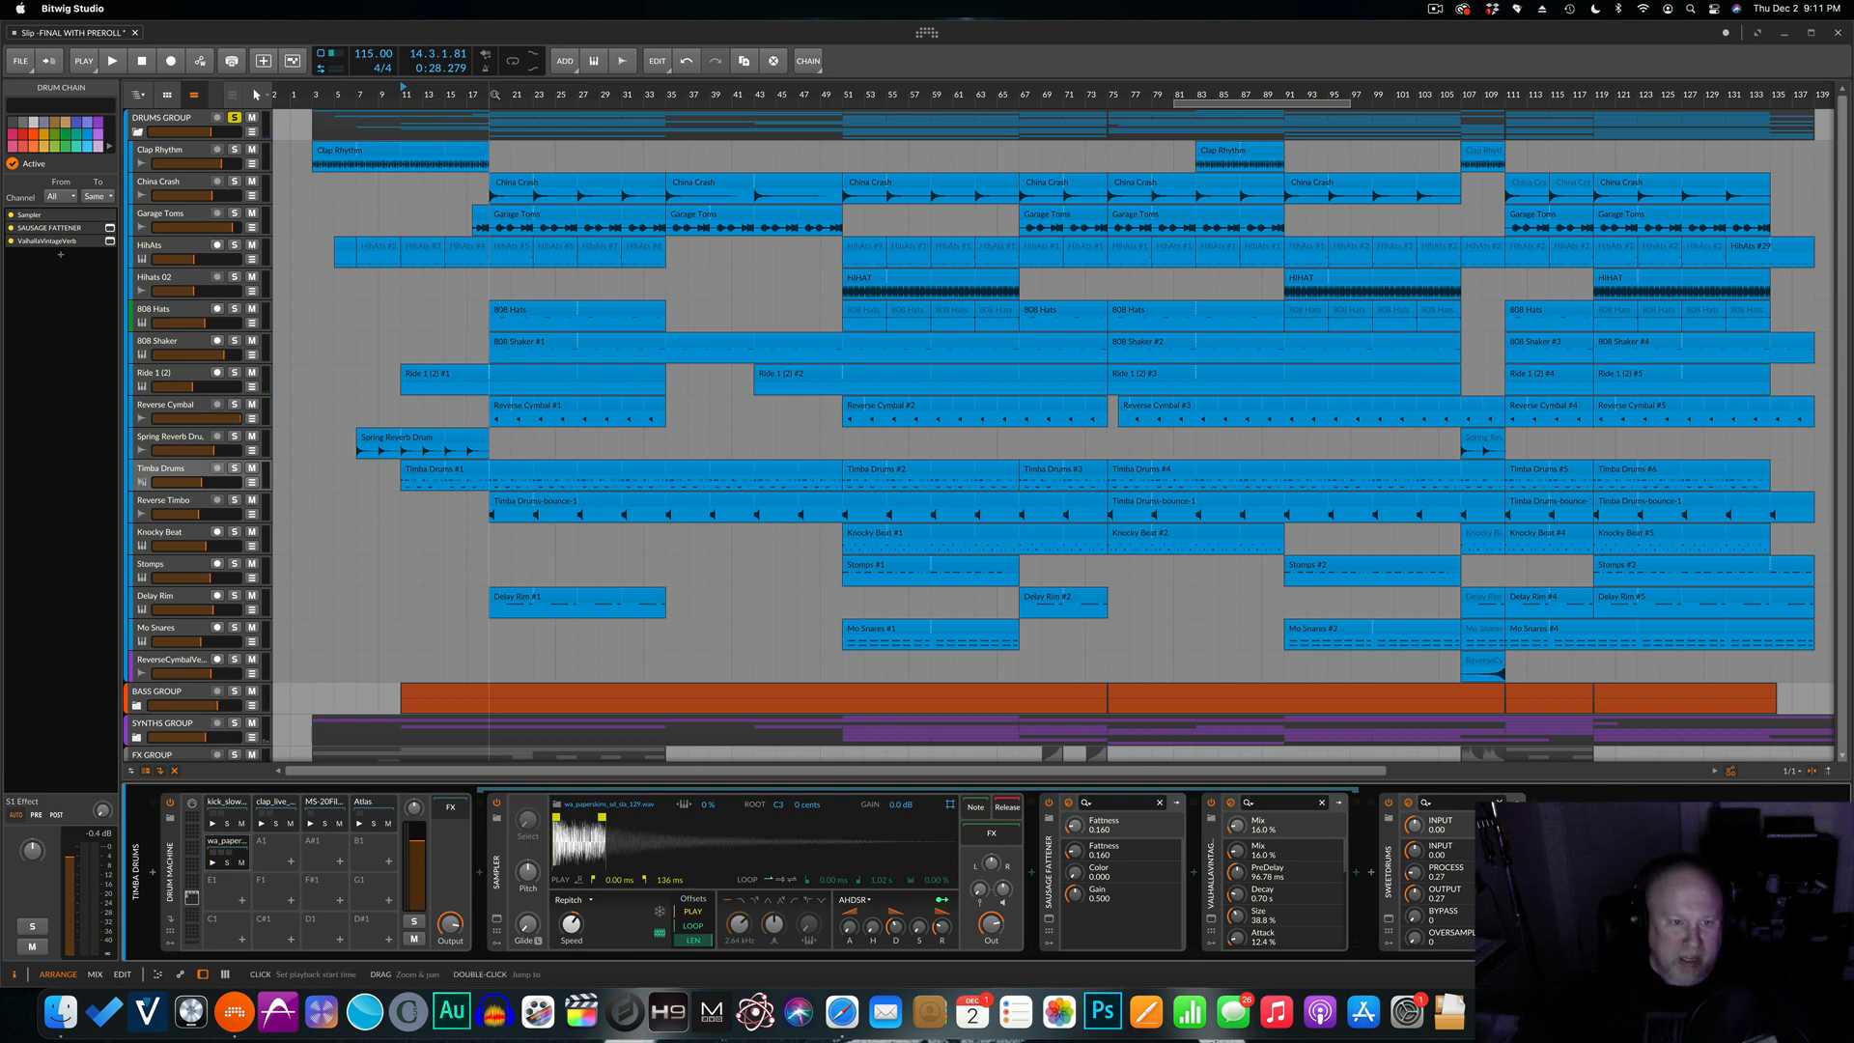
Play the drums group from bar 19 twice, stopping playback after each listen.
{"action": "left_click", "coordinate": [495, 94]}
{"action": "key", "text": "space"}
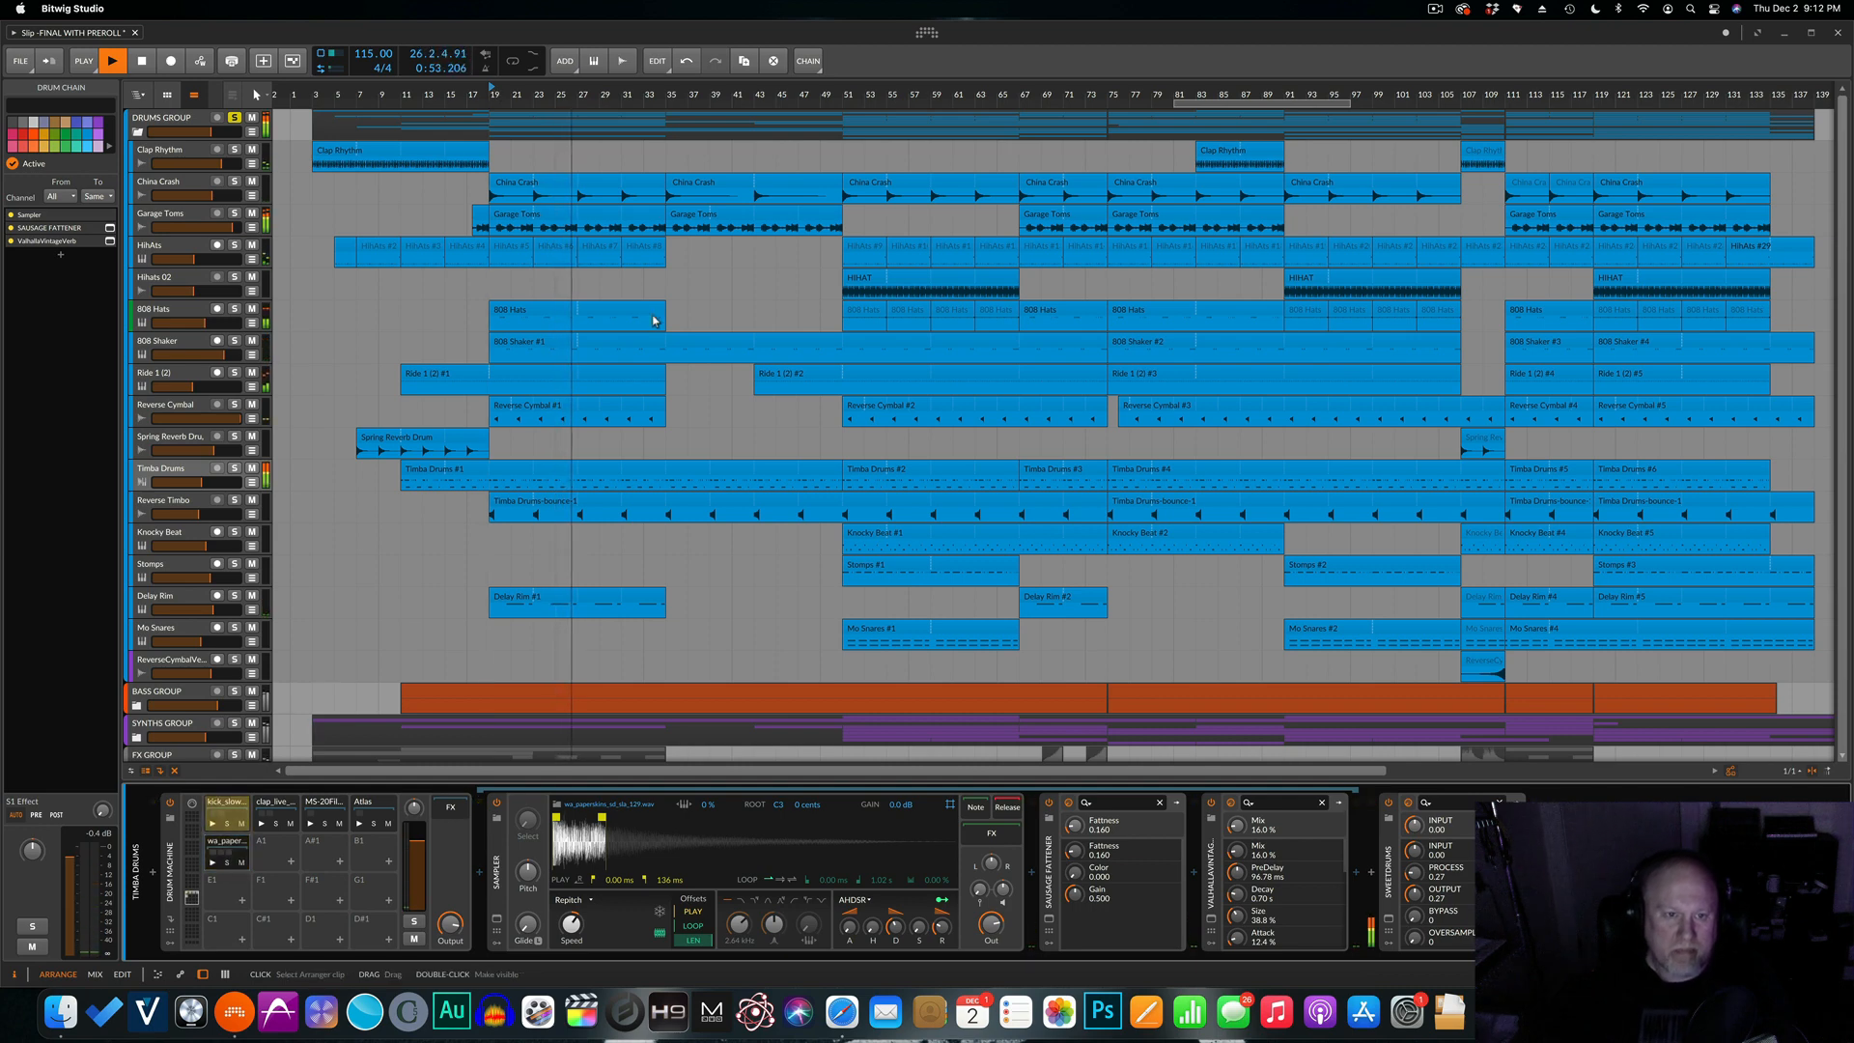
{"action": "key", "text": "space"}
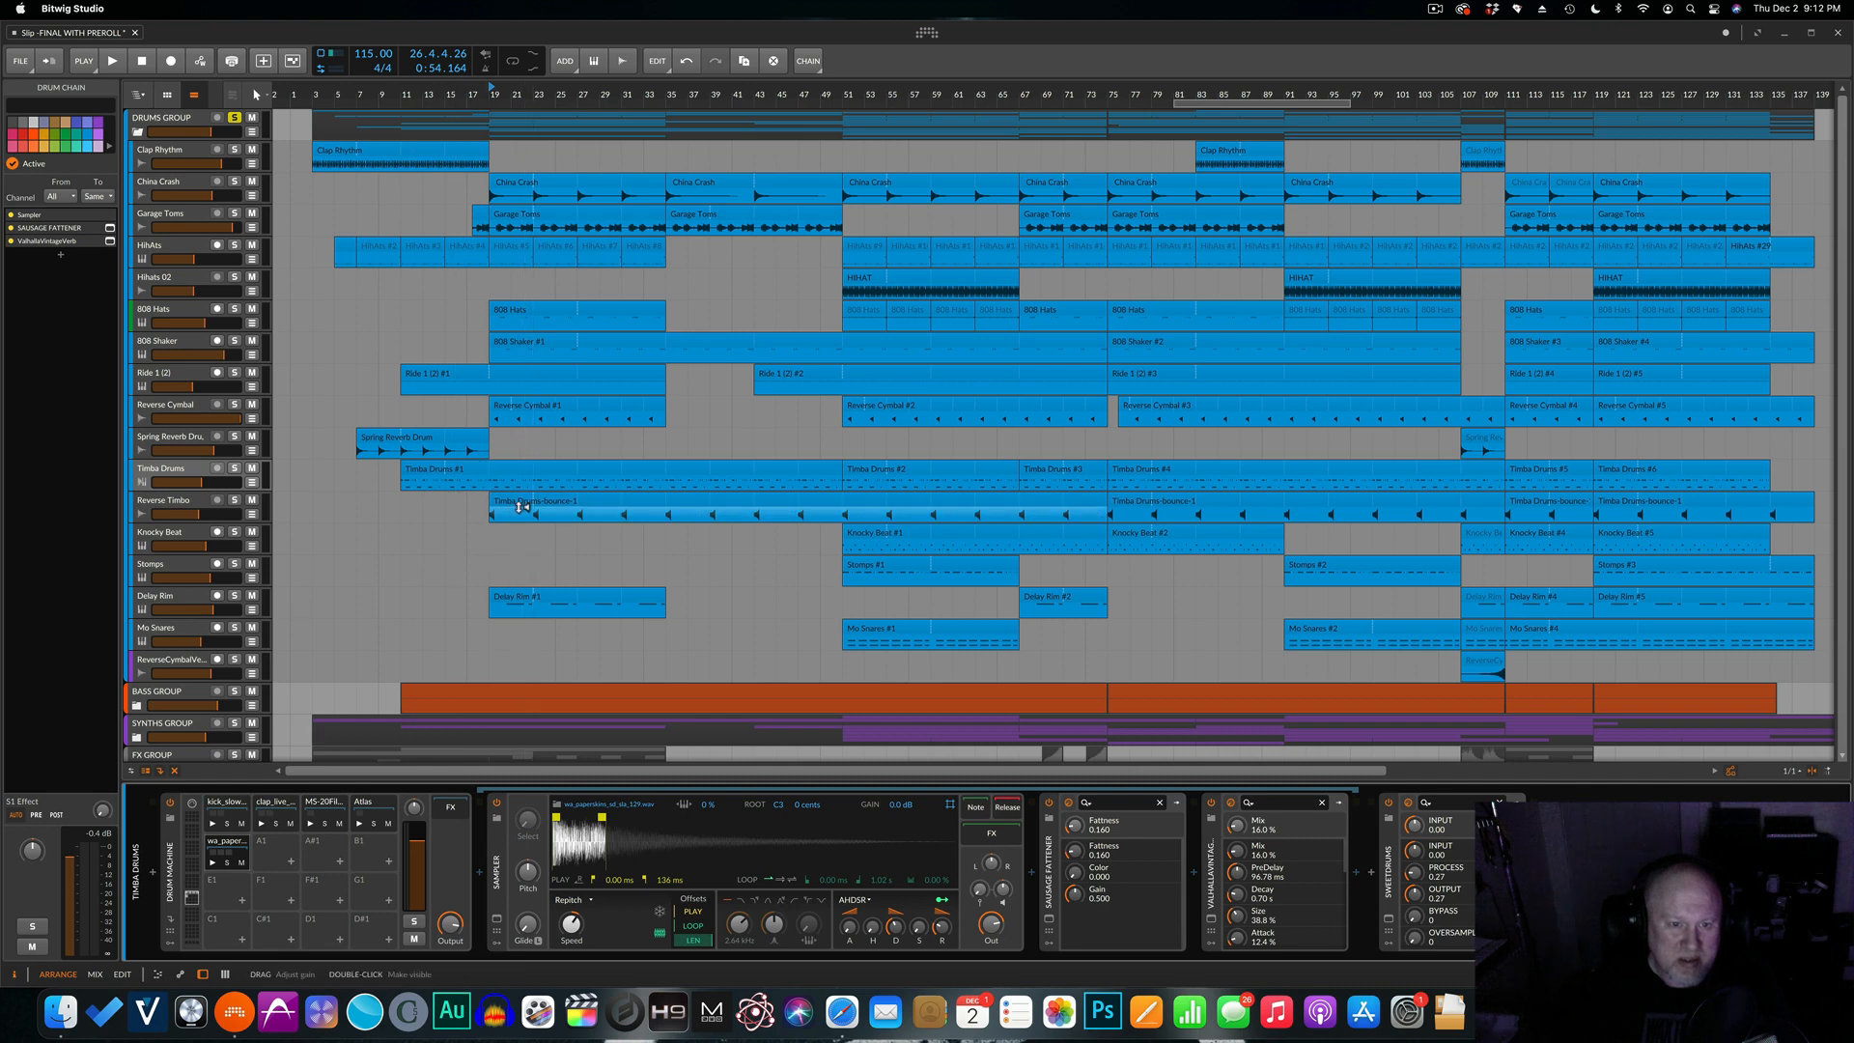
{"action": "key", "text": "space"}
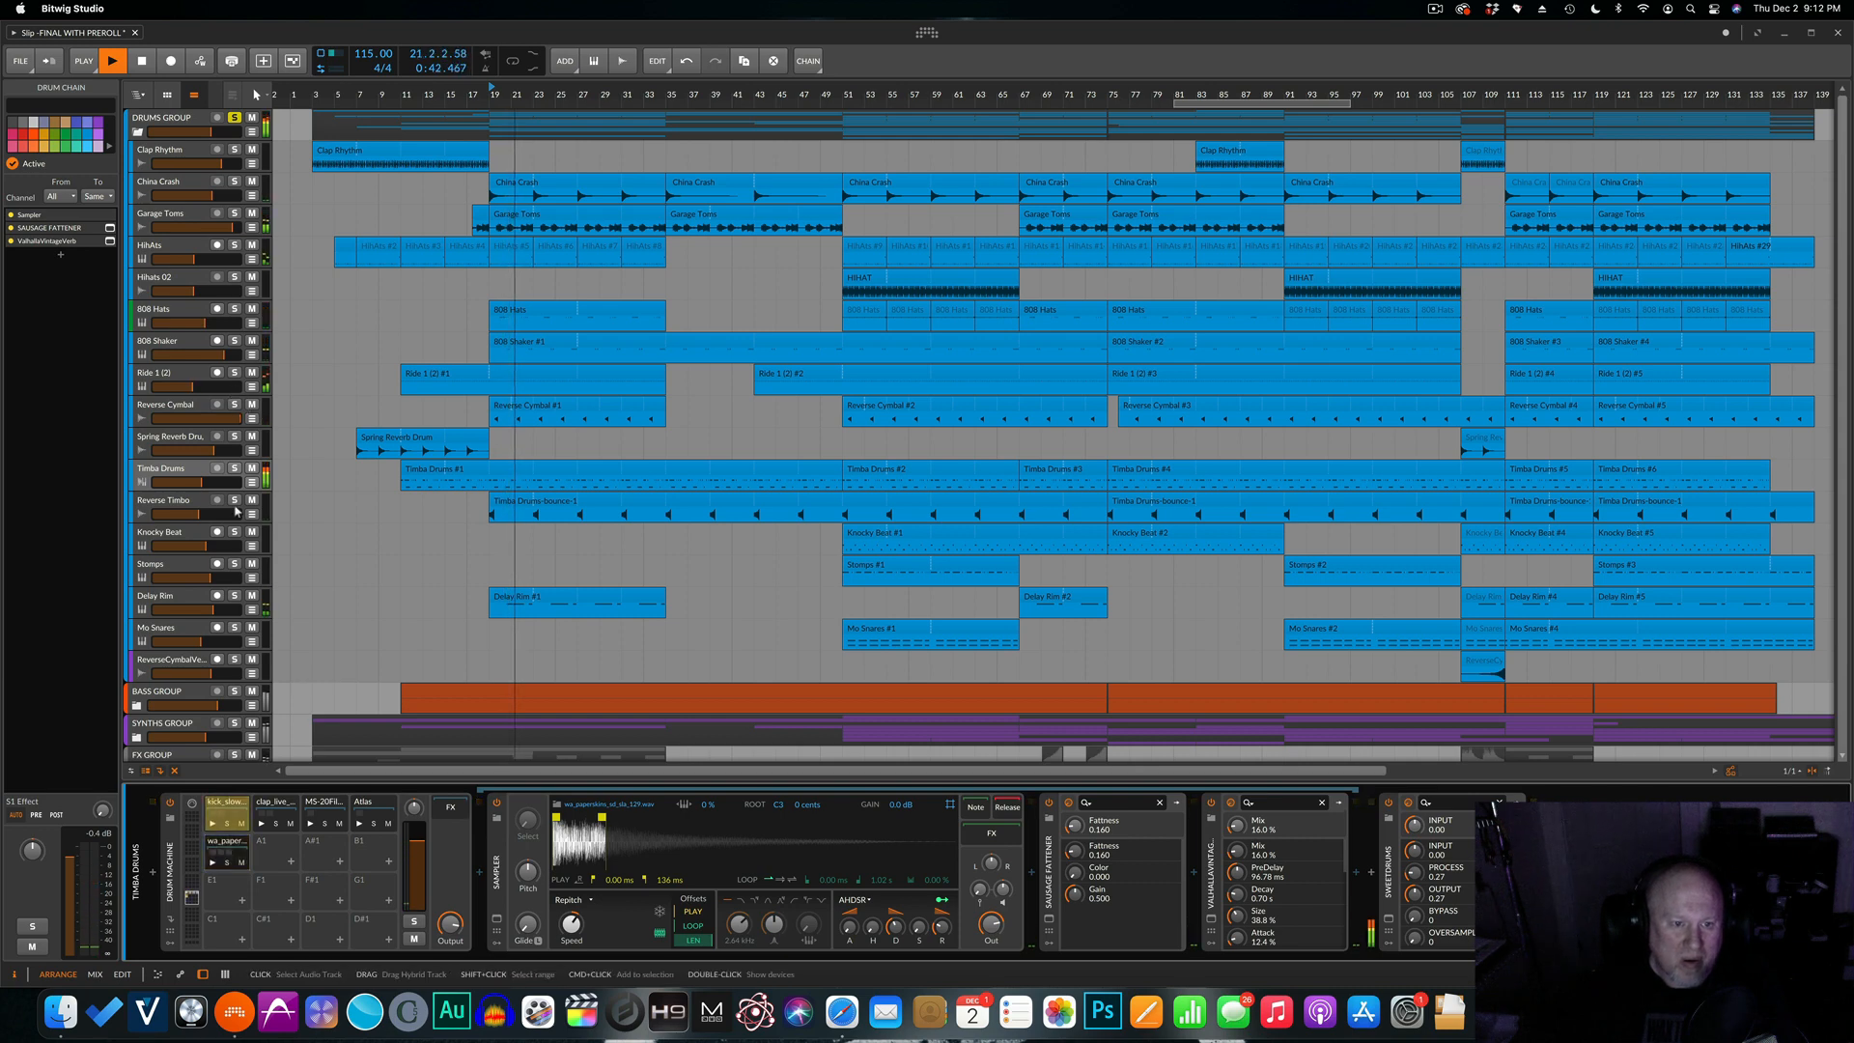
{"action": "key", "text": "space"}
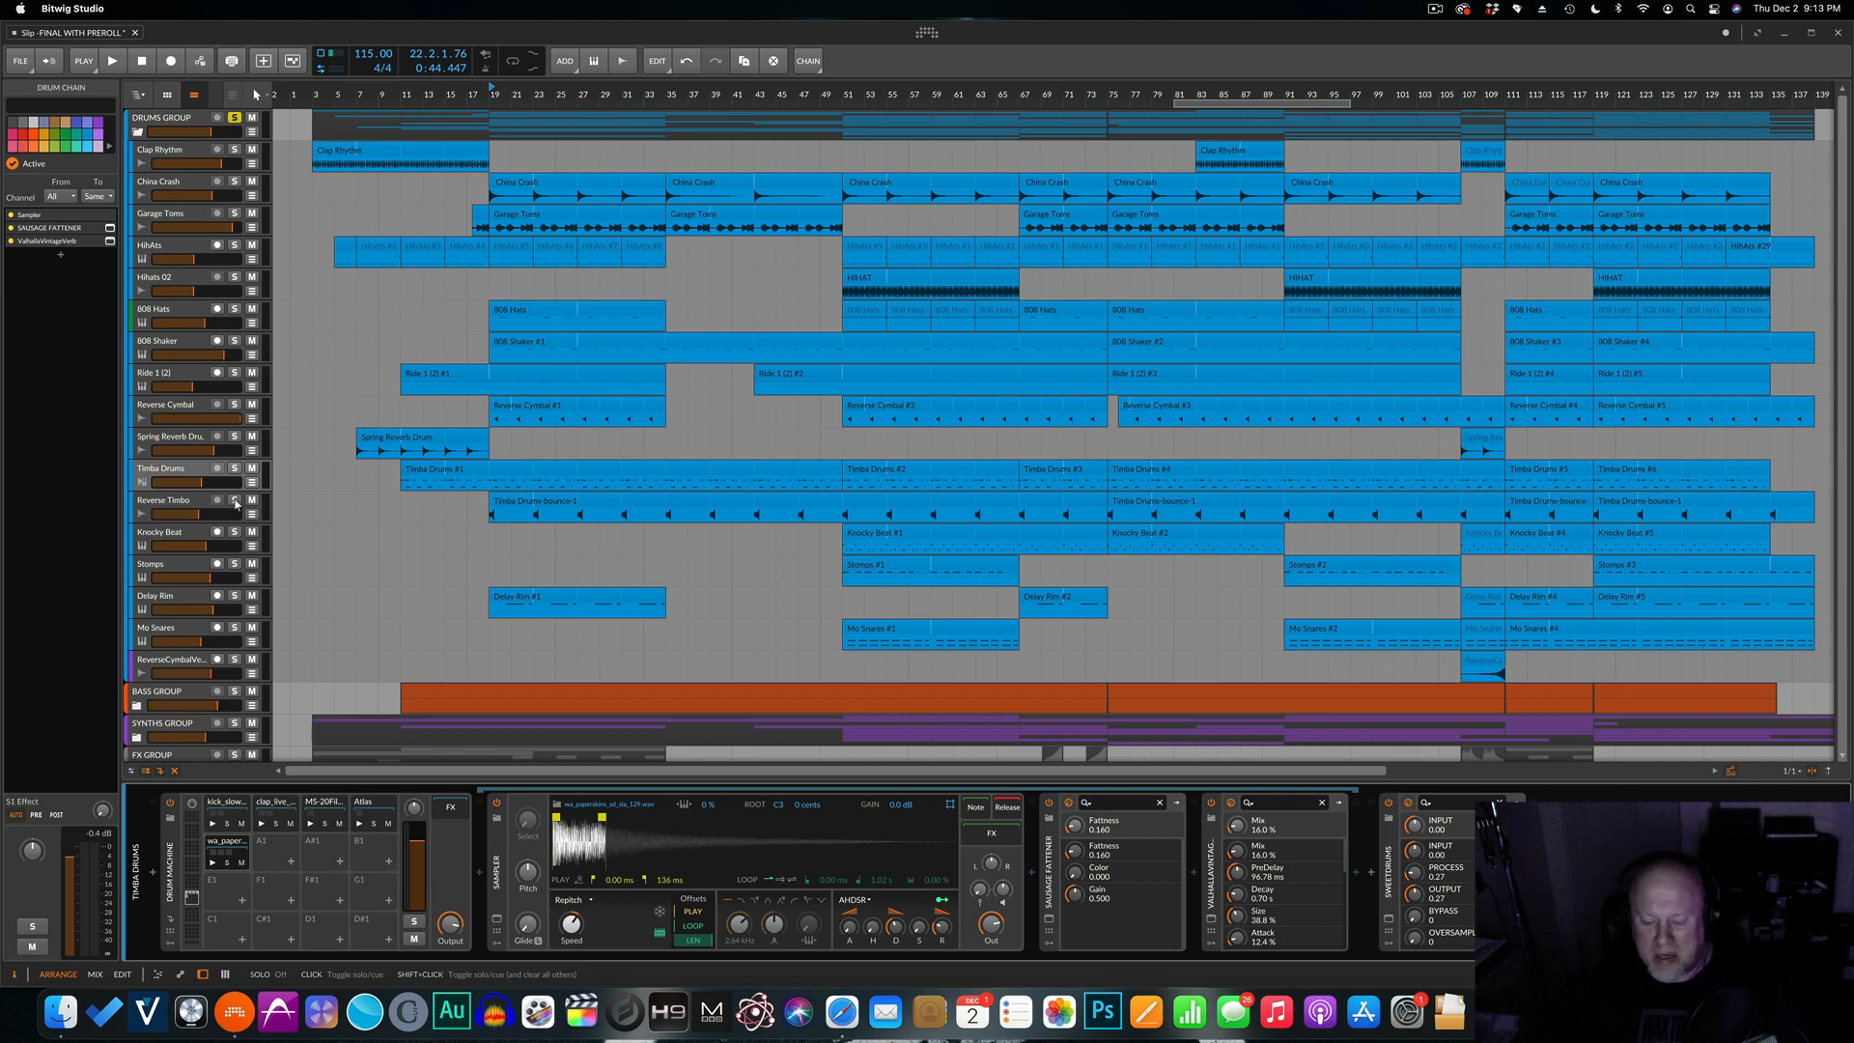
Audition Timba Drums soloed from bar 33, adding the Reverse Timba track to the solo during playback.
{"action": "left_click", "coordinate": [234, 468]}
{"action": "left_click", "coordinate": [642, 94]}
{"action": "key", "text": "space"}
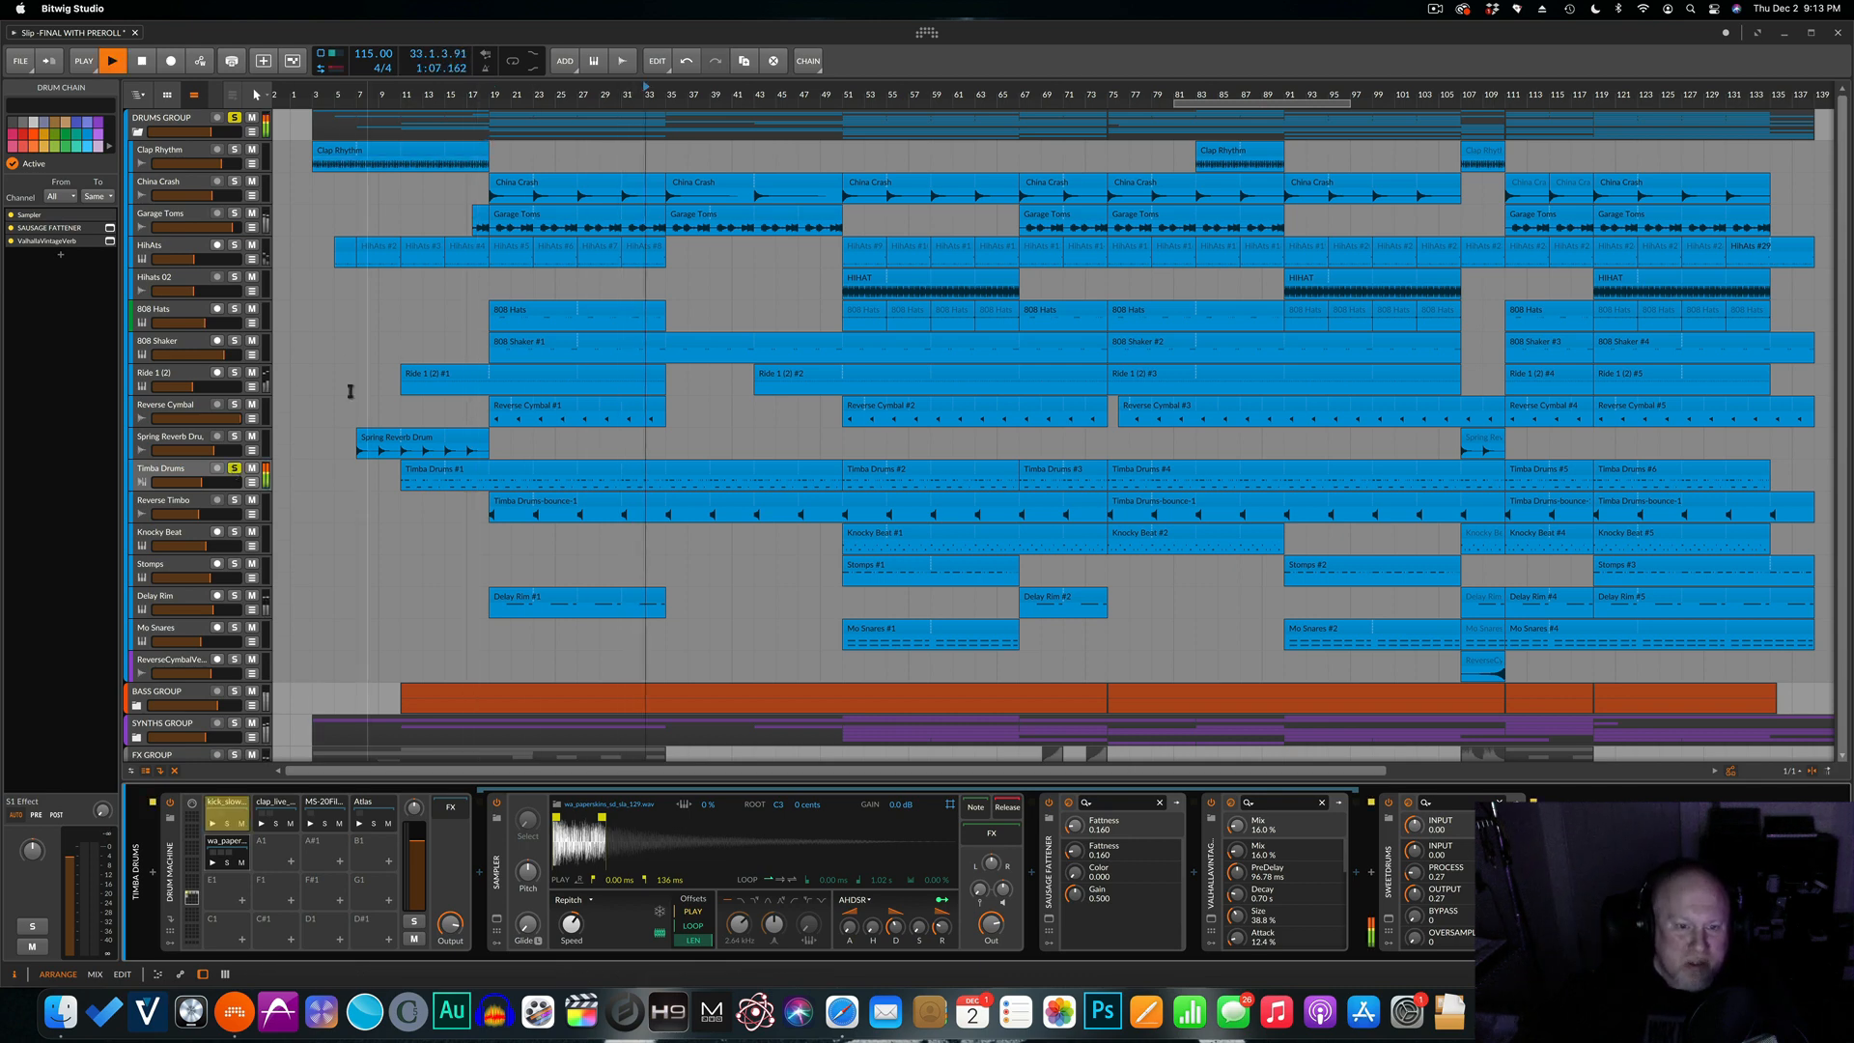
{"action": "left_click", "coordinate": [234, 500]}
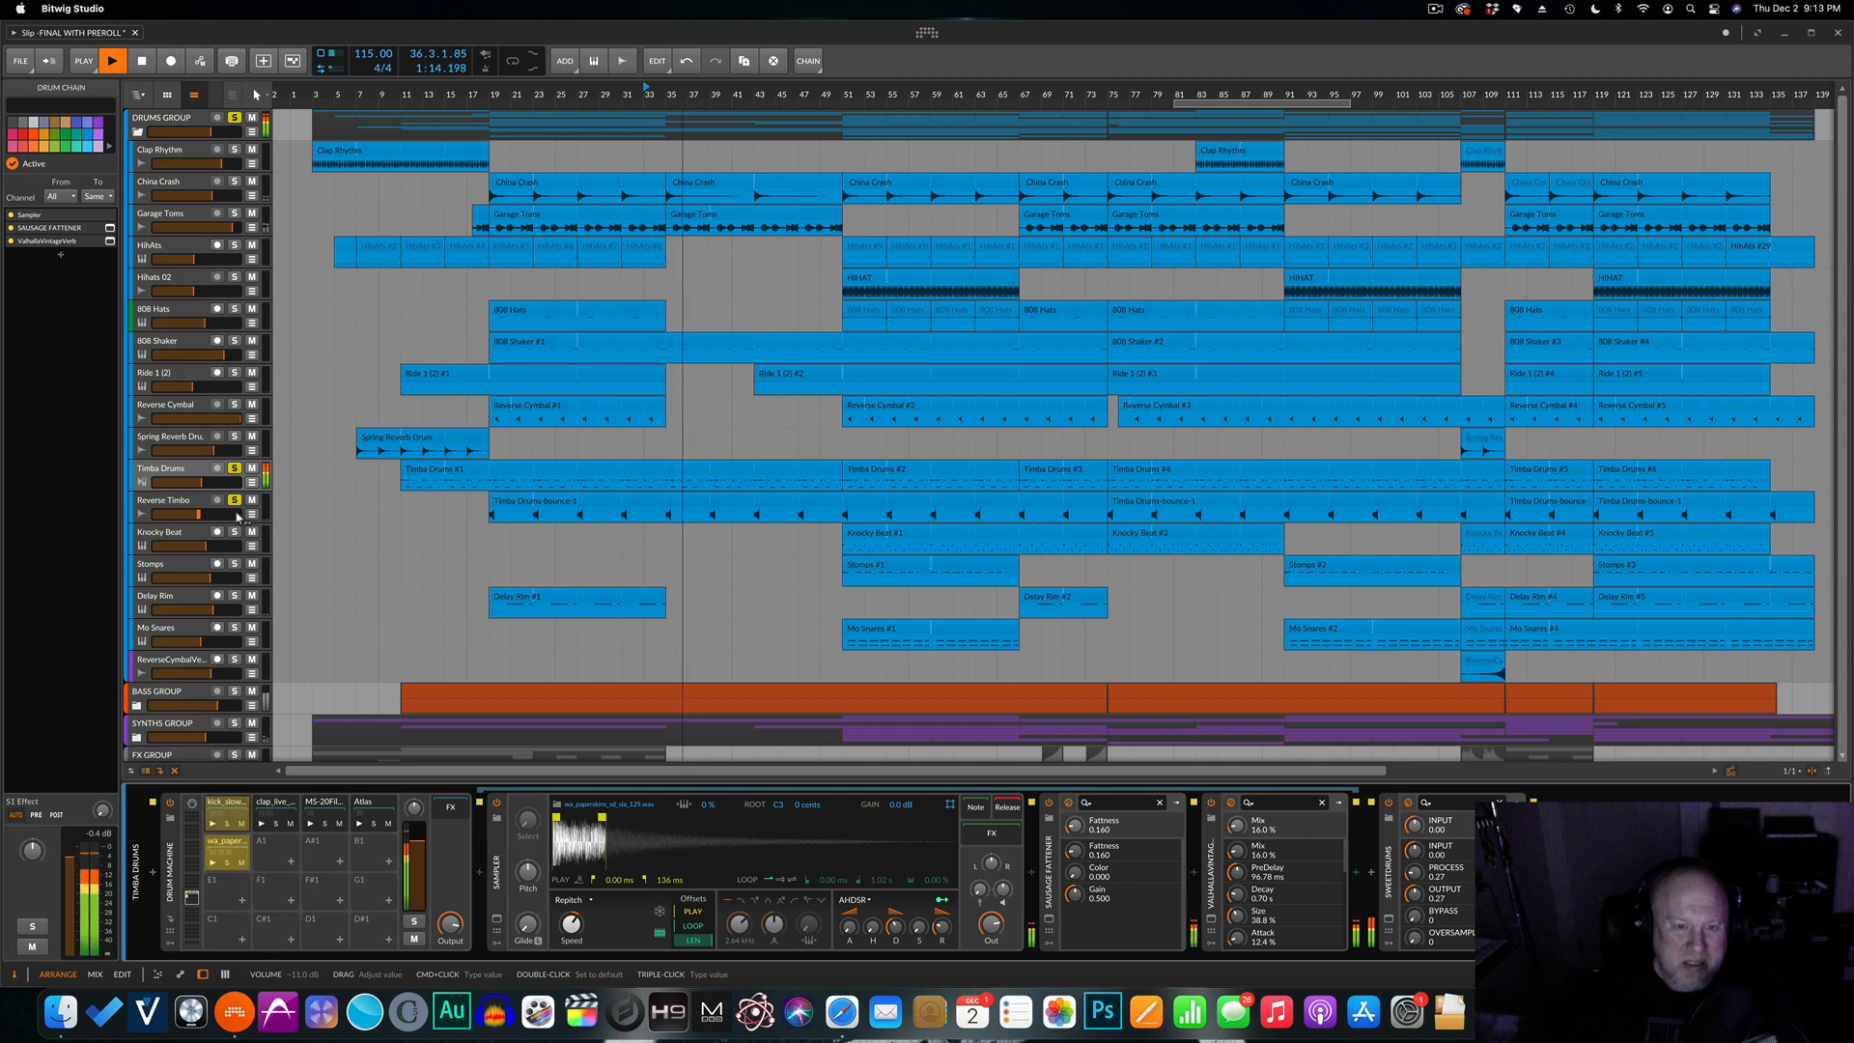
{"action": "key", "text": "space"}
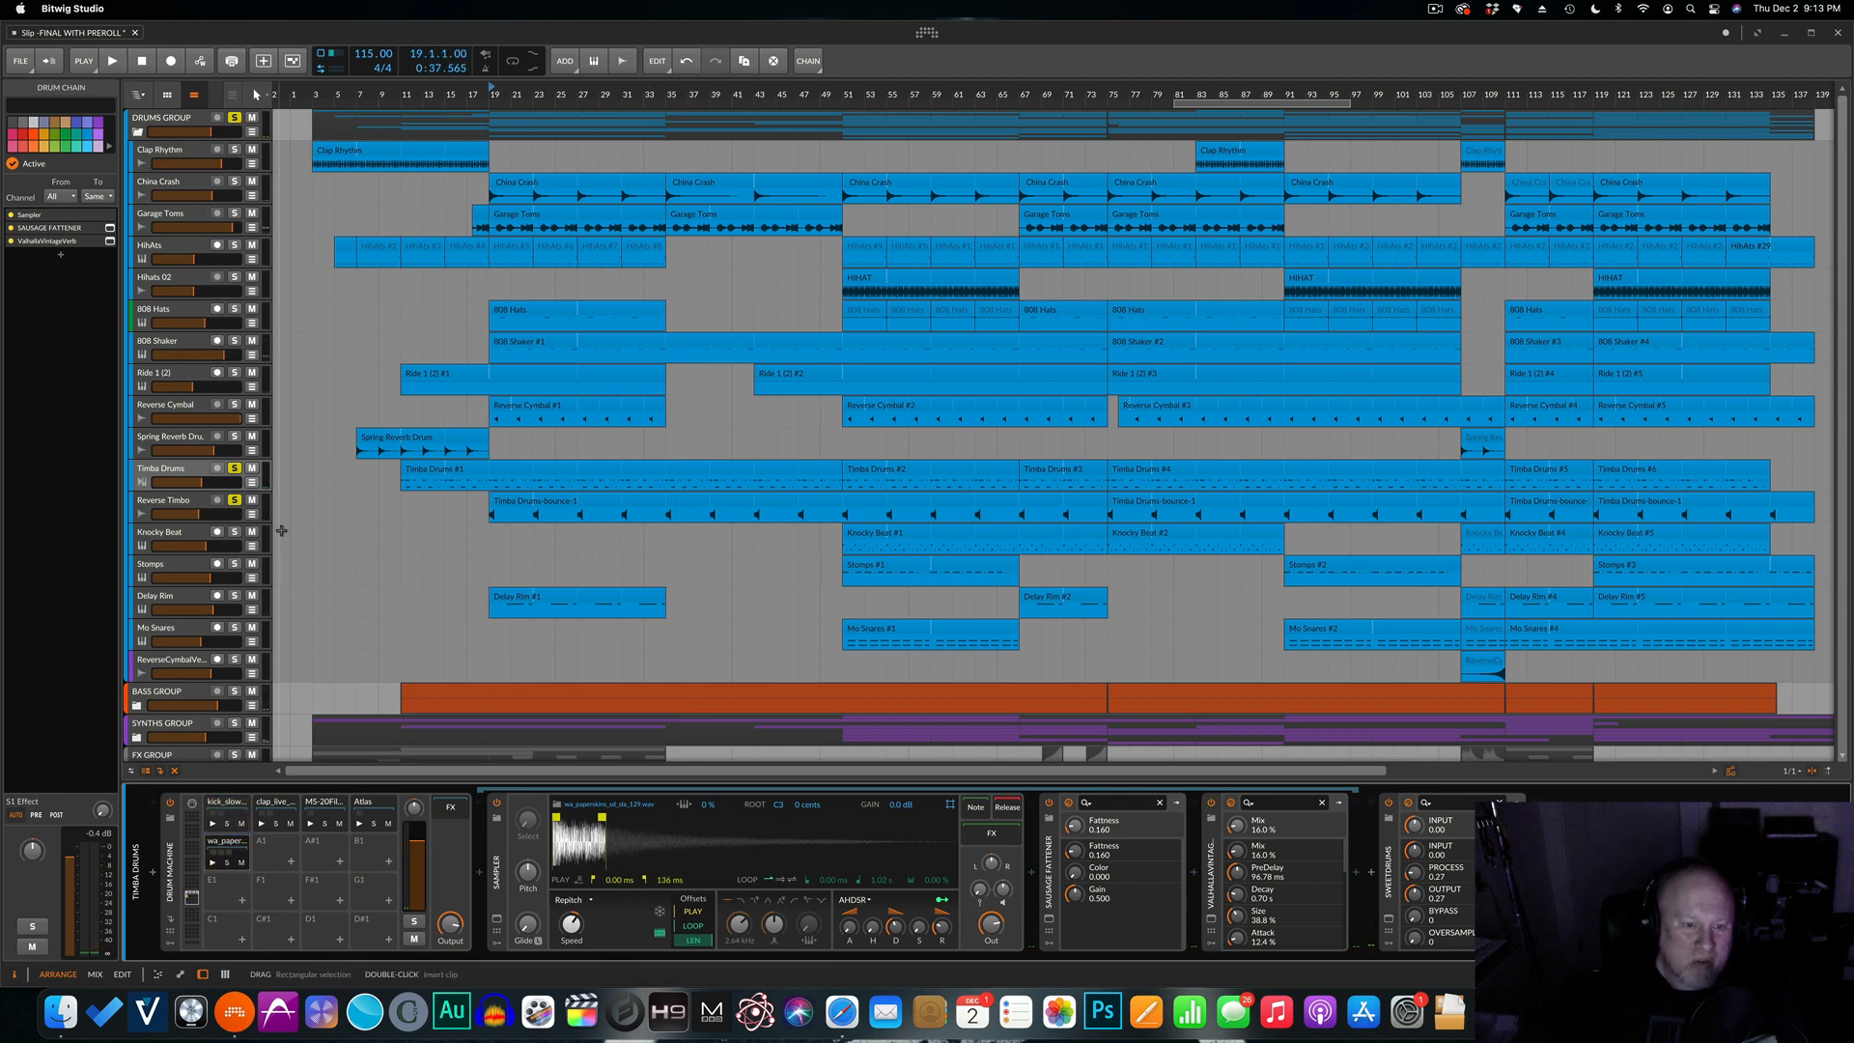
Play from bar 19 while adding Delay Rim, Reverse Cymbal, 808 Hats, HiHats and 808 Shaker to the soloed tracks.
{"action": "left_click", "coordinate": [234, 596]}
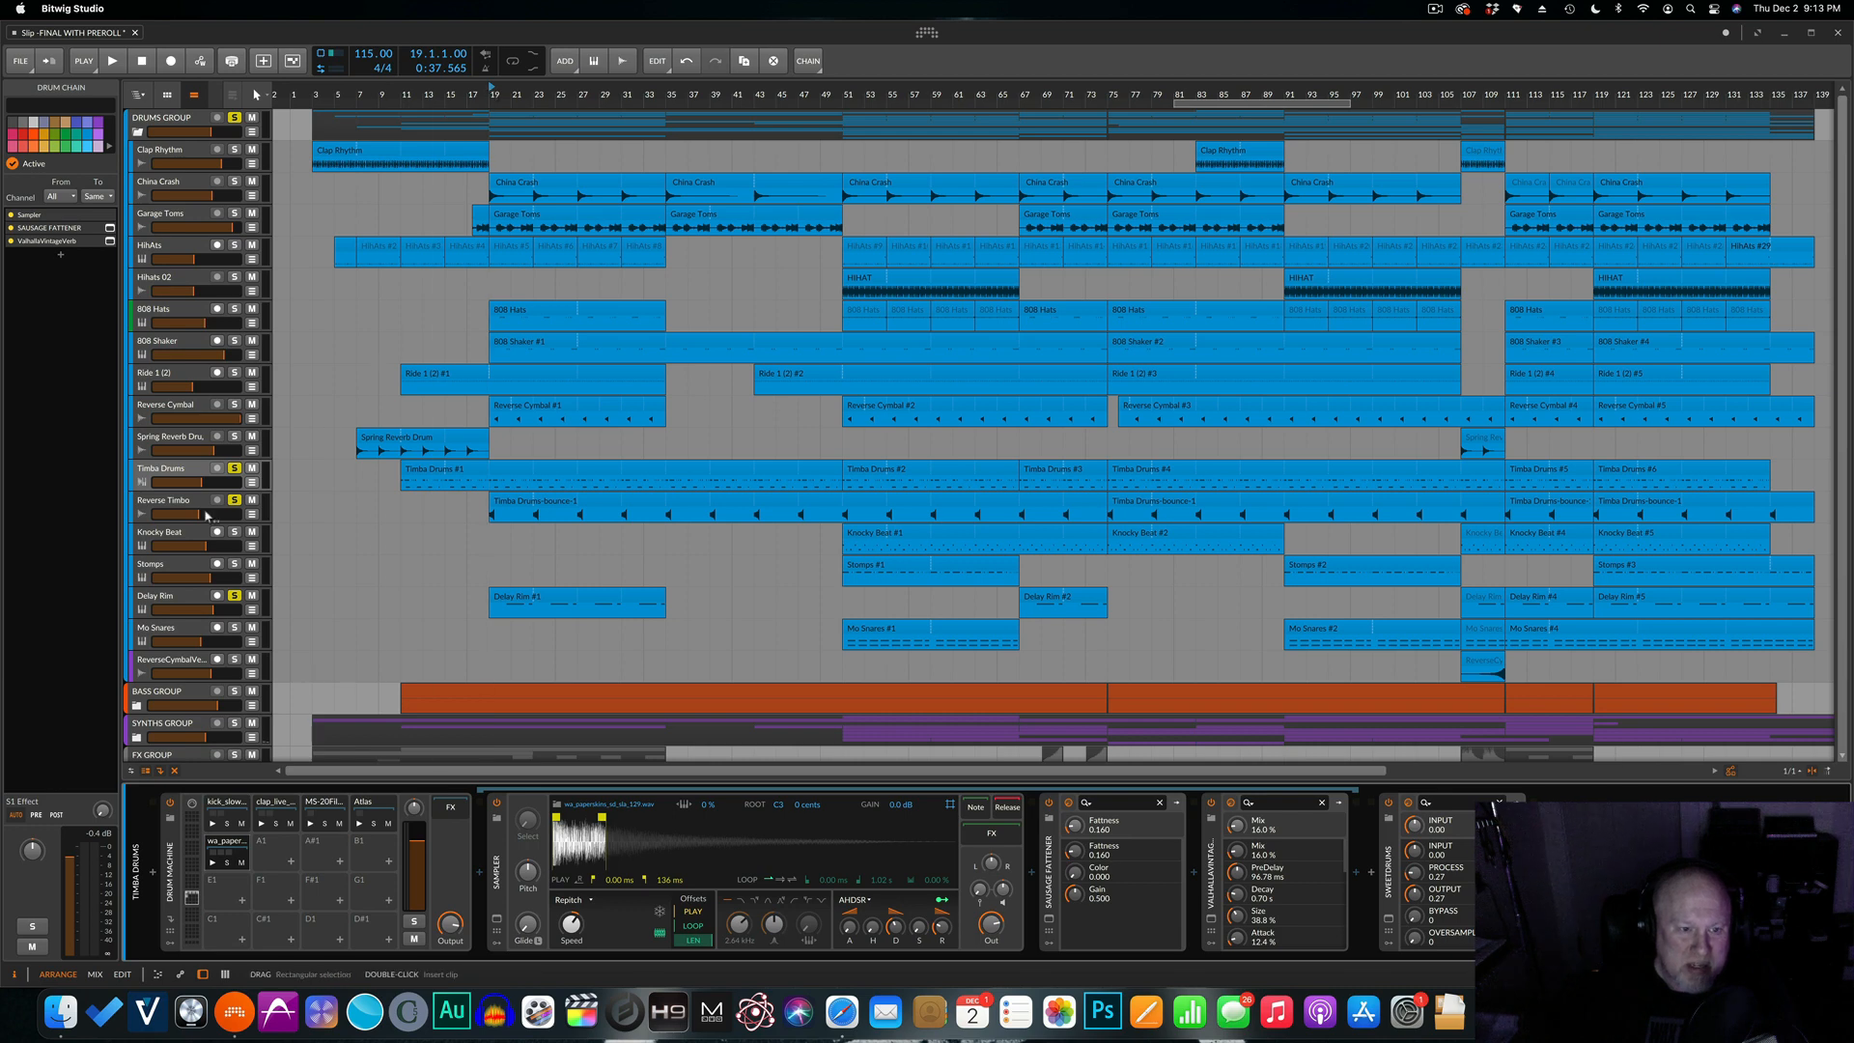
{"action": "key", "text": "space"}
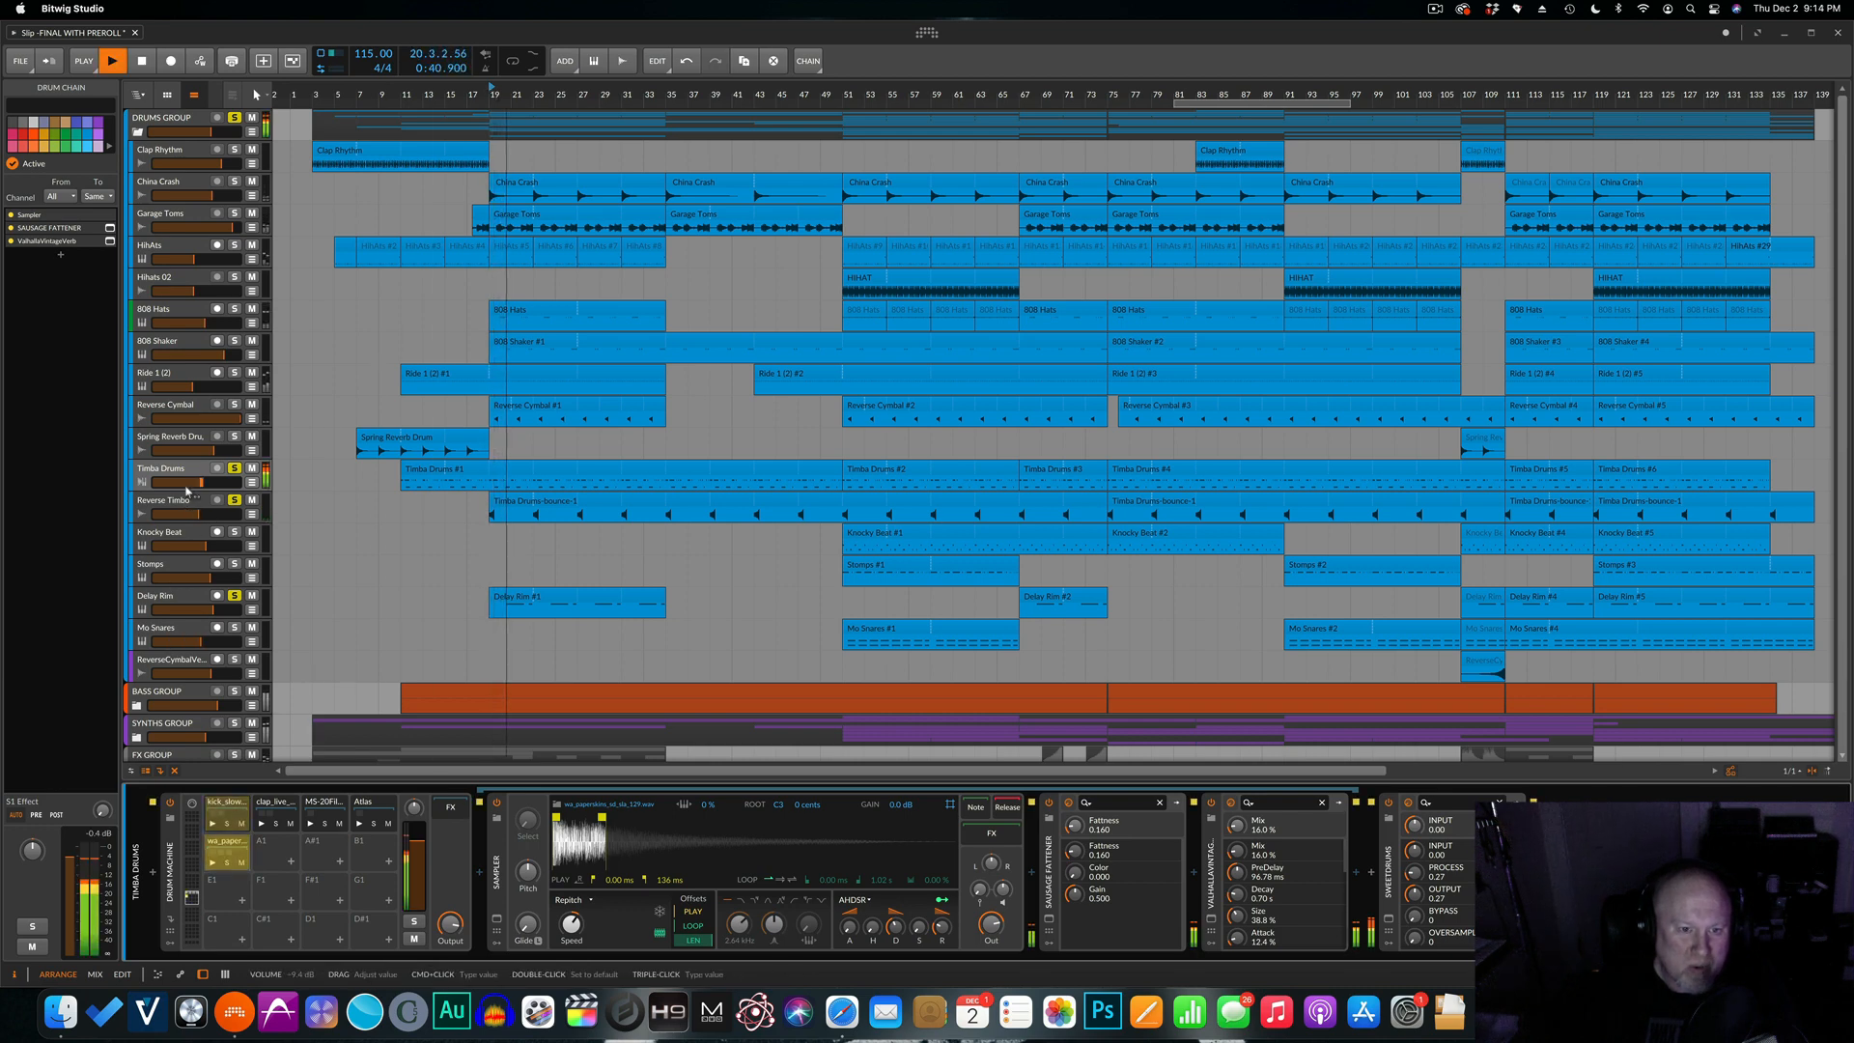
{"action": "left_click", "coordinate": [234, 404]}
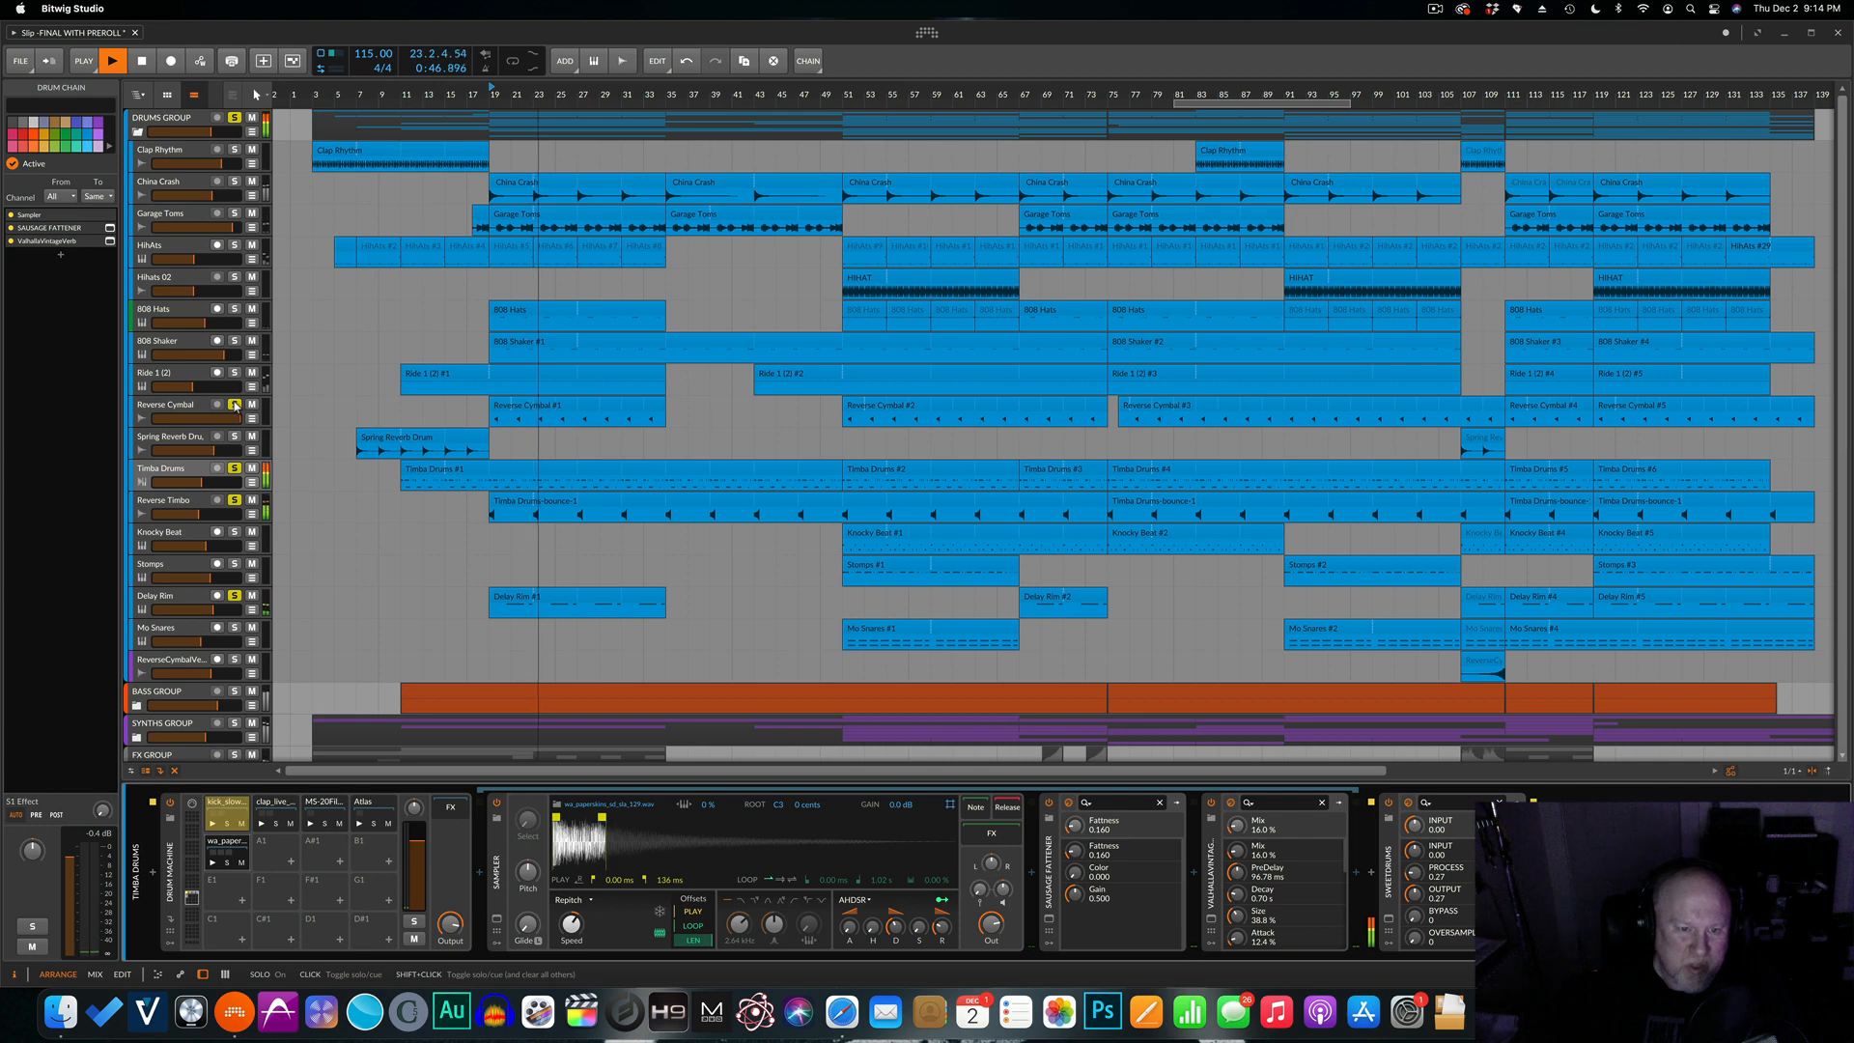
{"action": "left_click", "coordinate": [234, 309]}
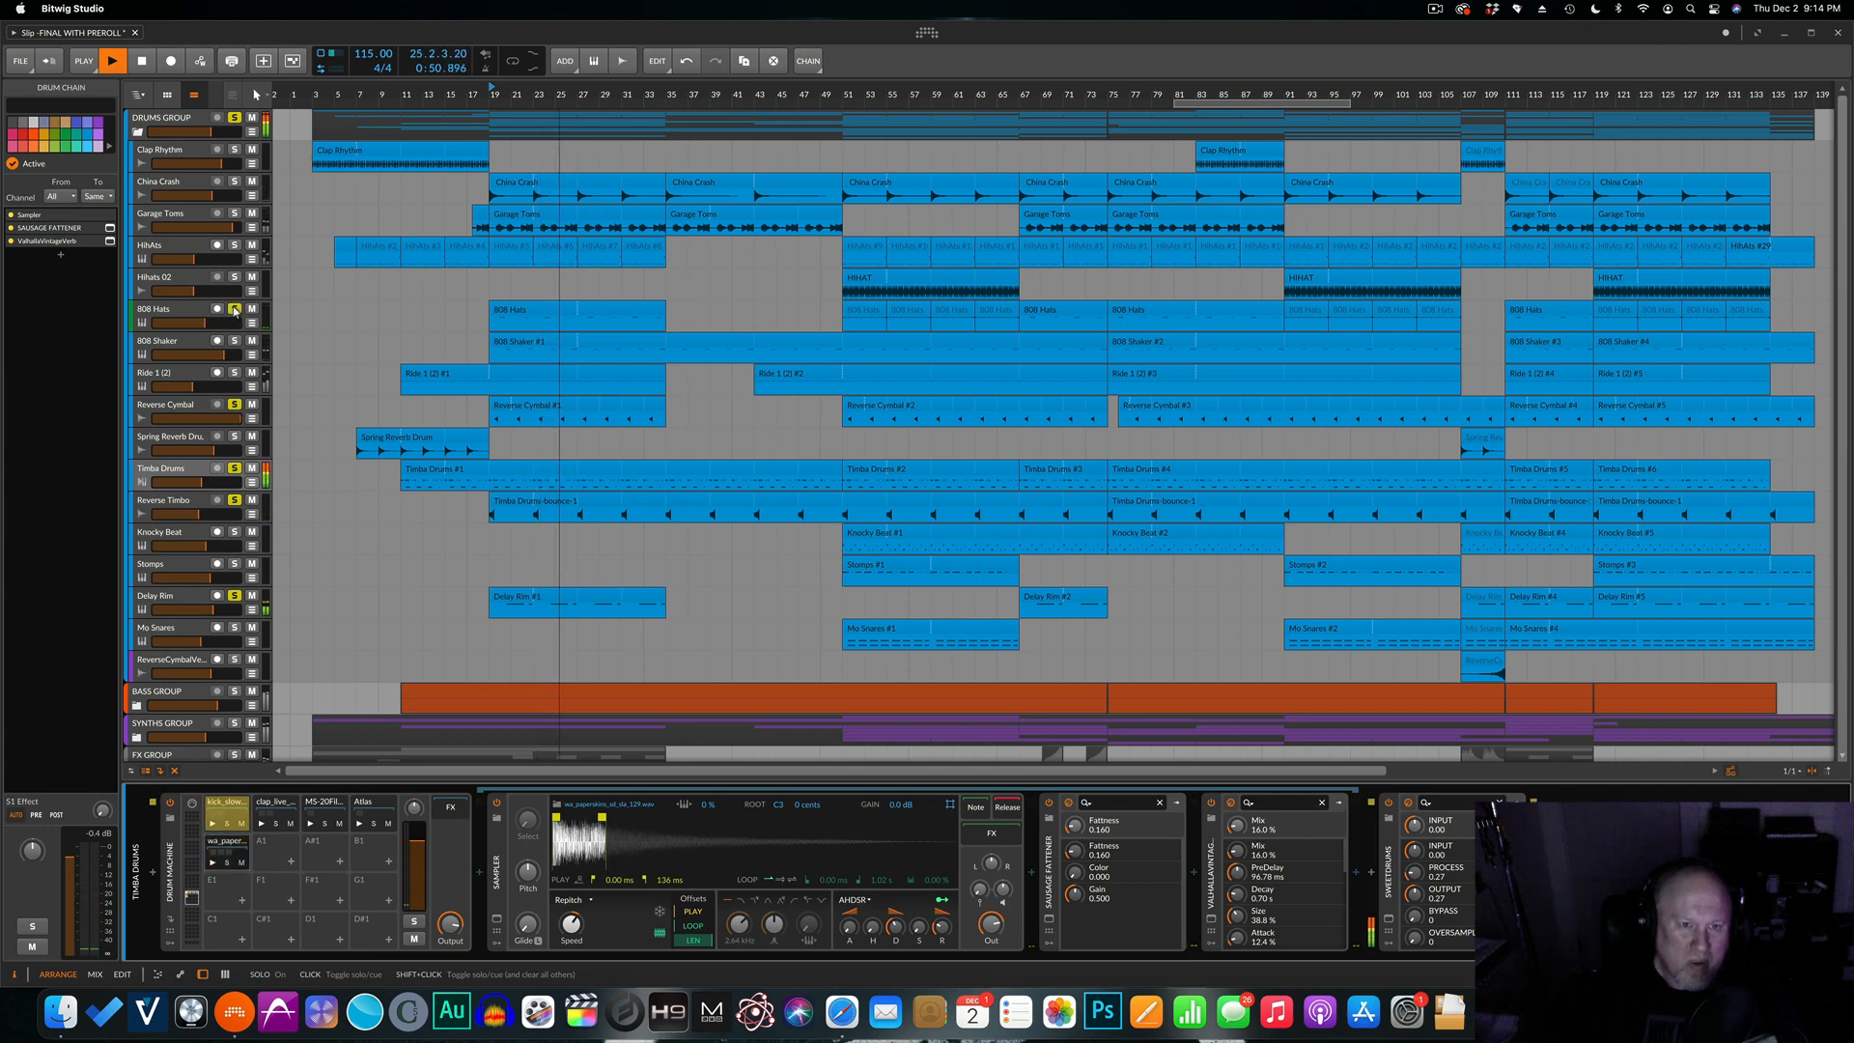
{"action": "left_click", "coordinate": [235, 245]}
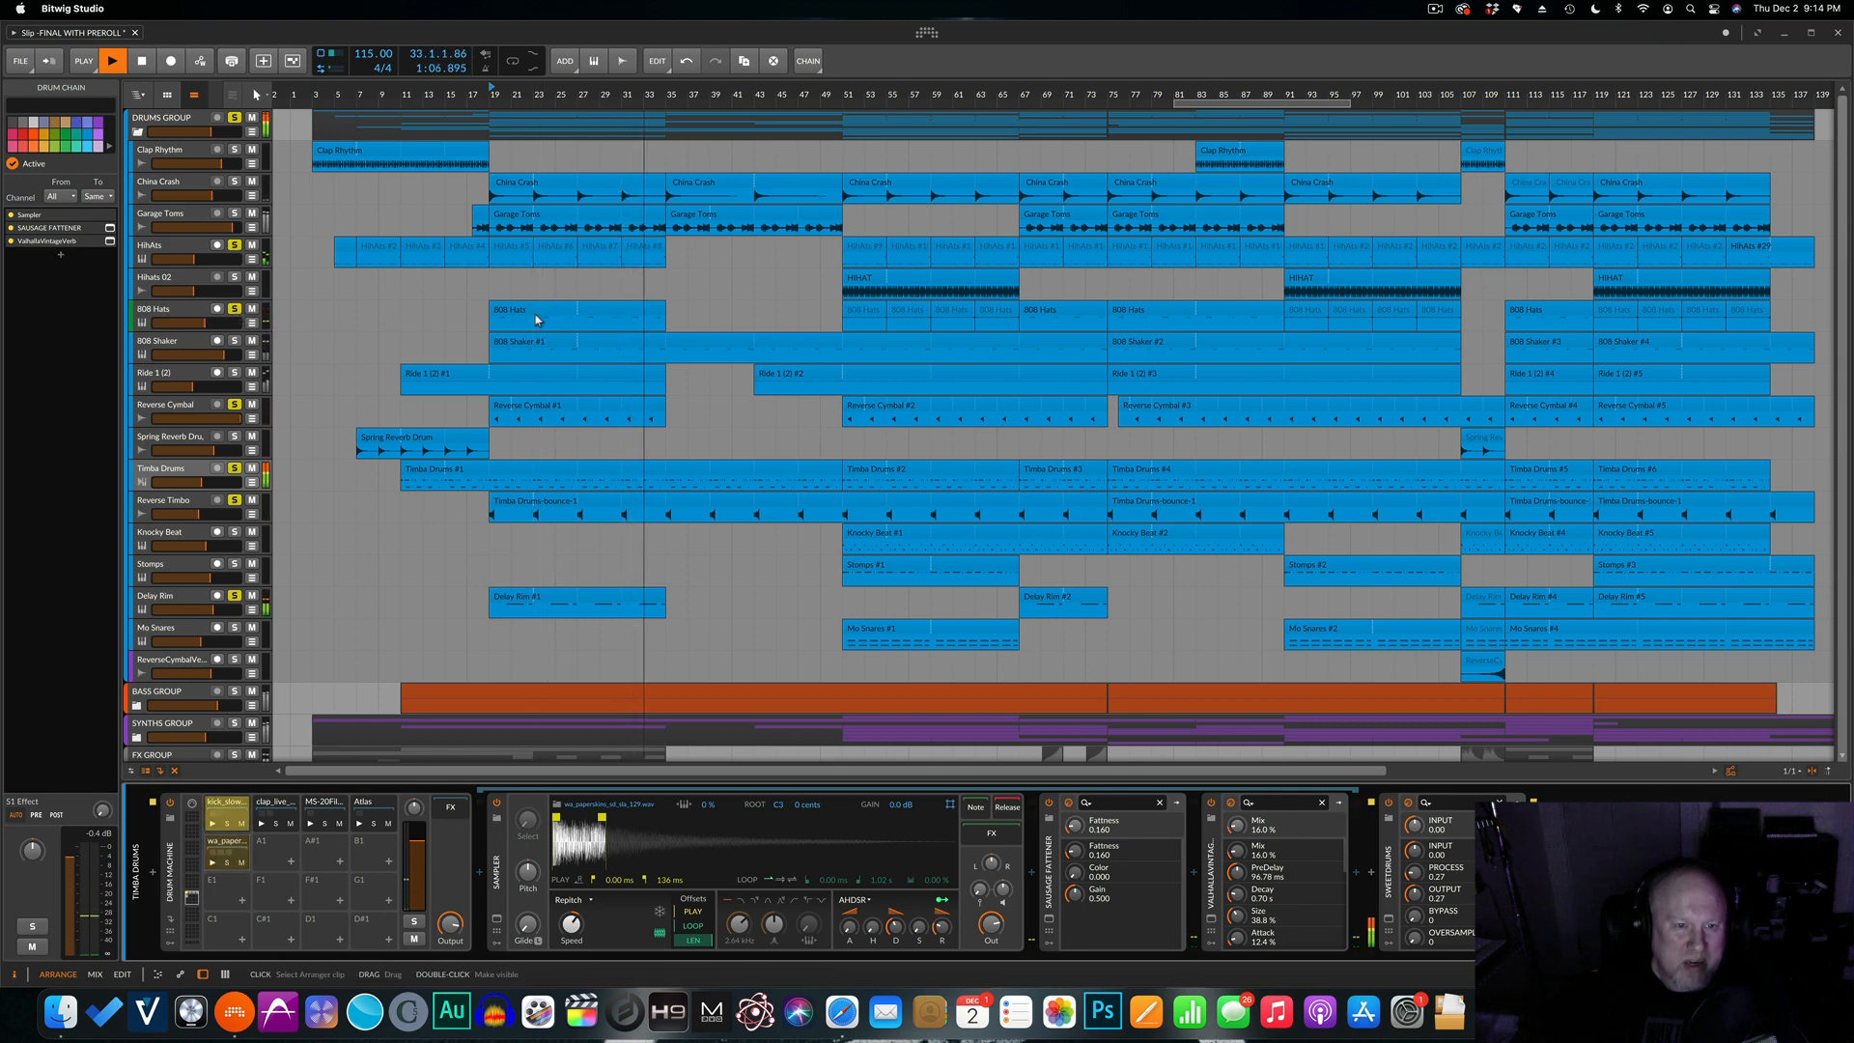
{"action": "left_click", "coordinate": [233, 342]}
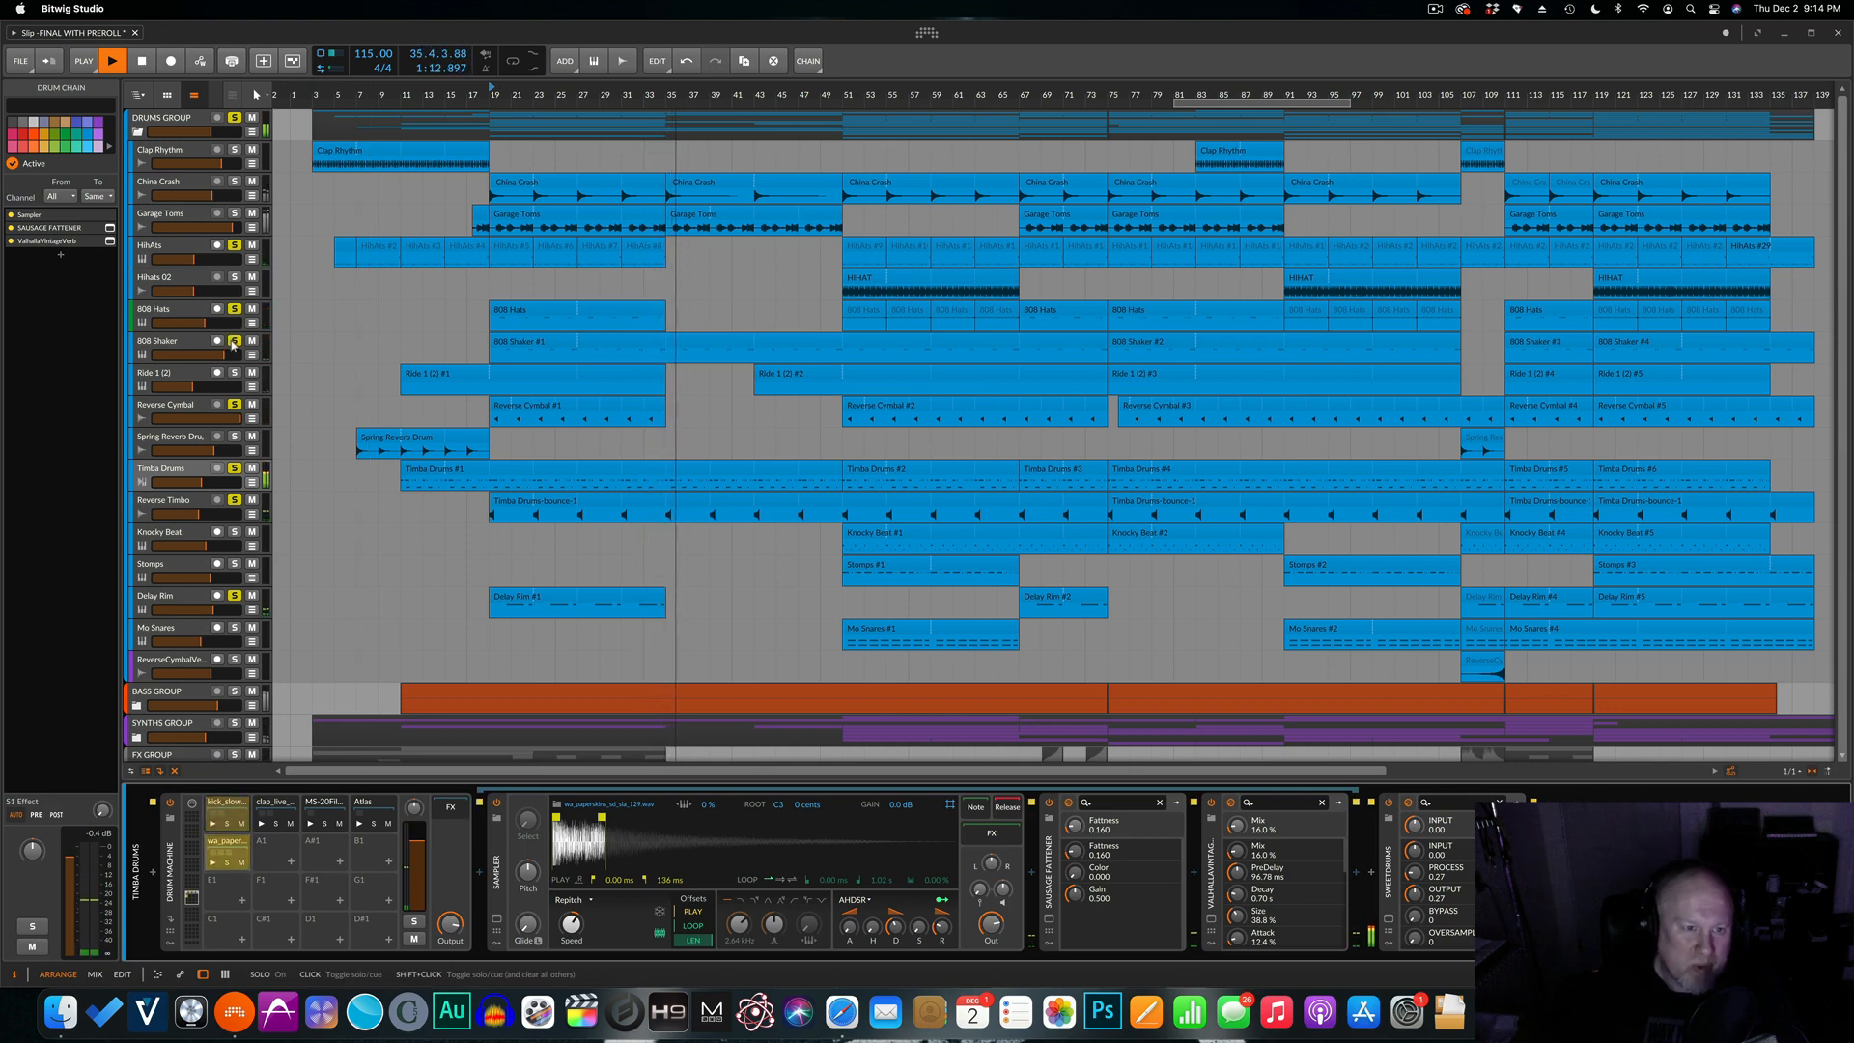
Stop playback and clear the solos on the individual drum tracks, leaving only the DRUMS GROUP soloed.
{"action": "key", "text": "space"}
{"action": "left_click", "coordinate": [235, 310]}
{"action": "left_click", "coordinate": [235, 309]}
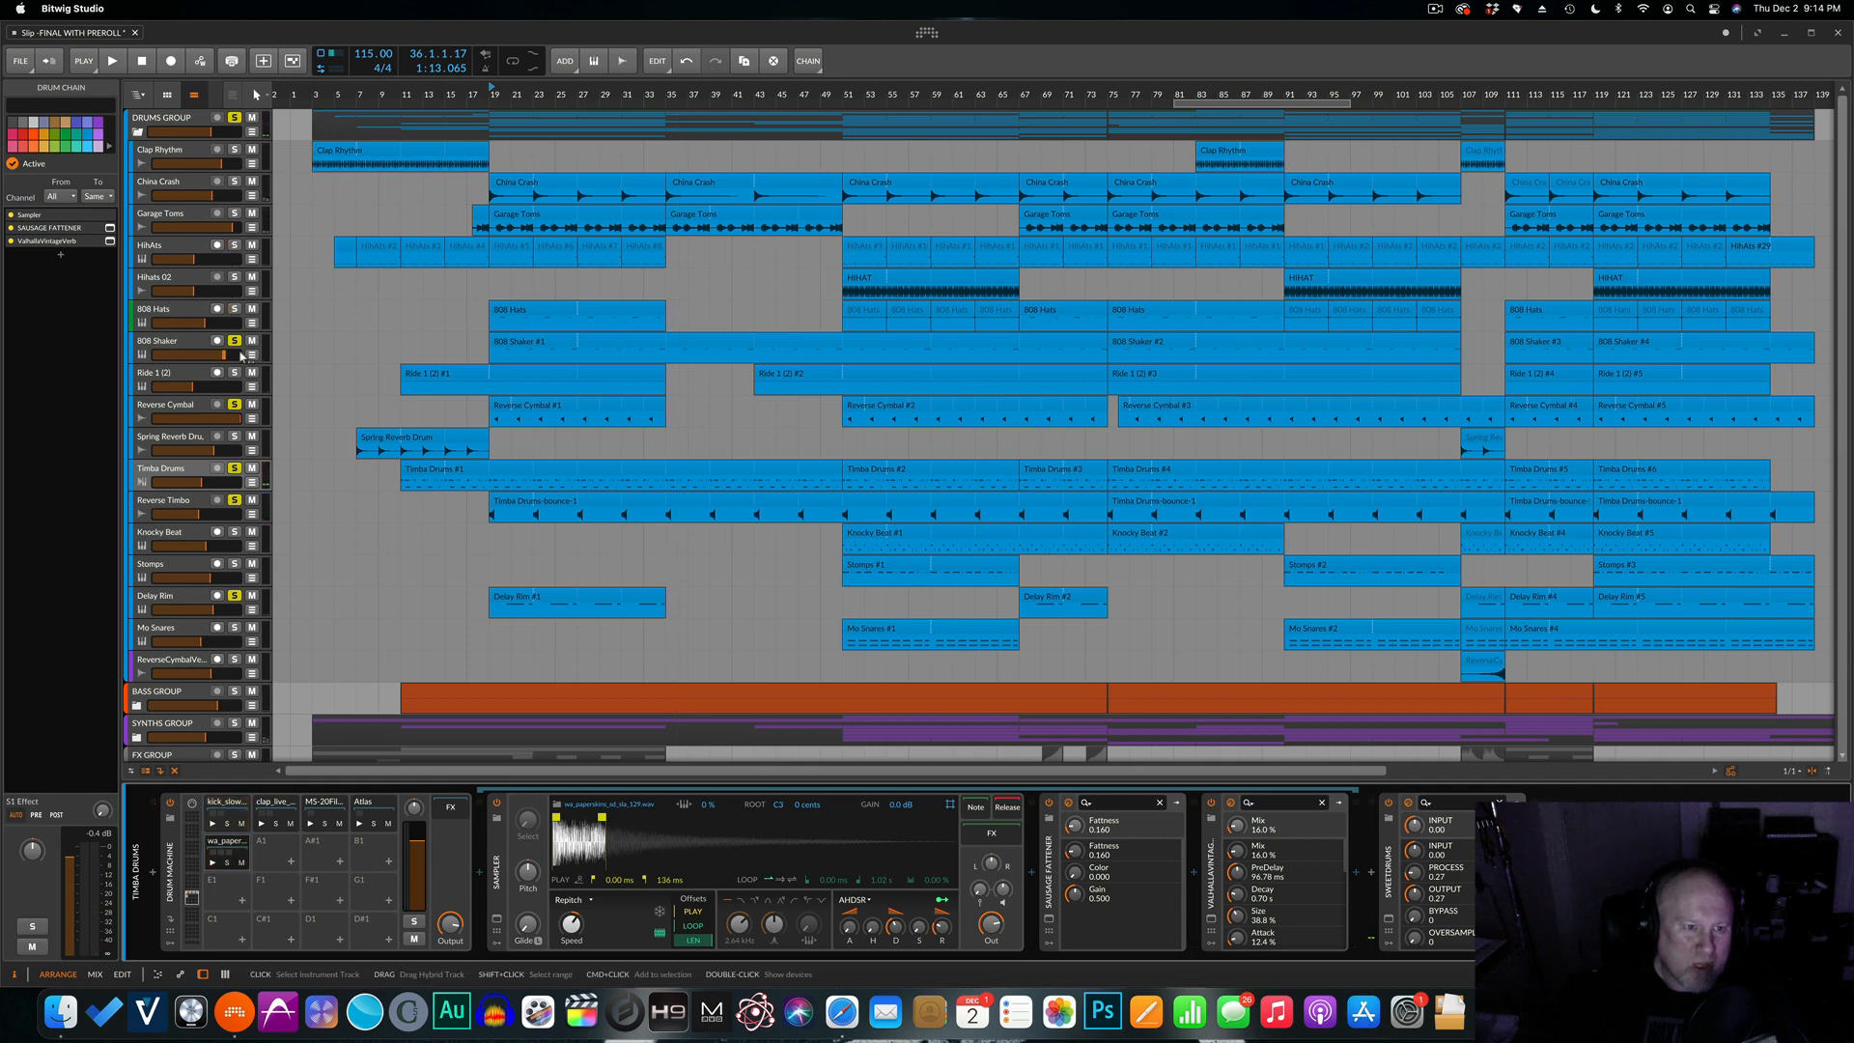
{"action": "left_click", "coordinate": [236, 406]}
{"action": "left_click", "coordinate": [235, 468]}
{"action": "left_click", "coordinate": [234, 501]}
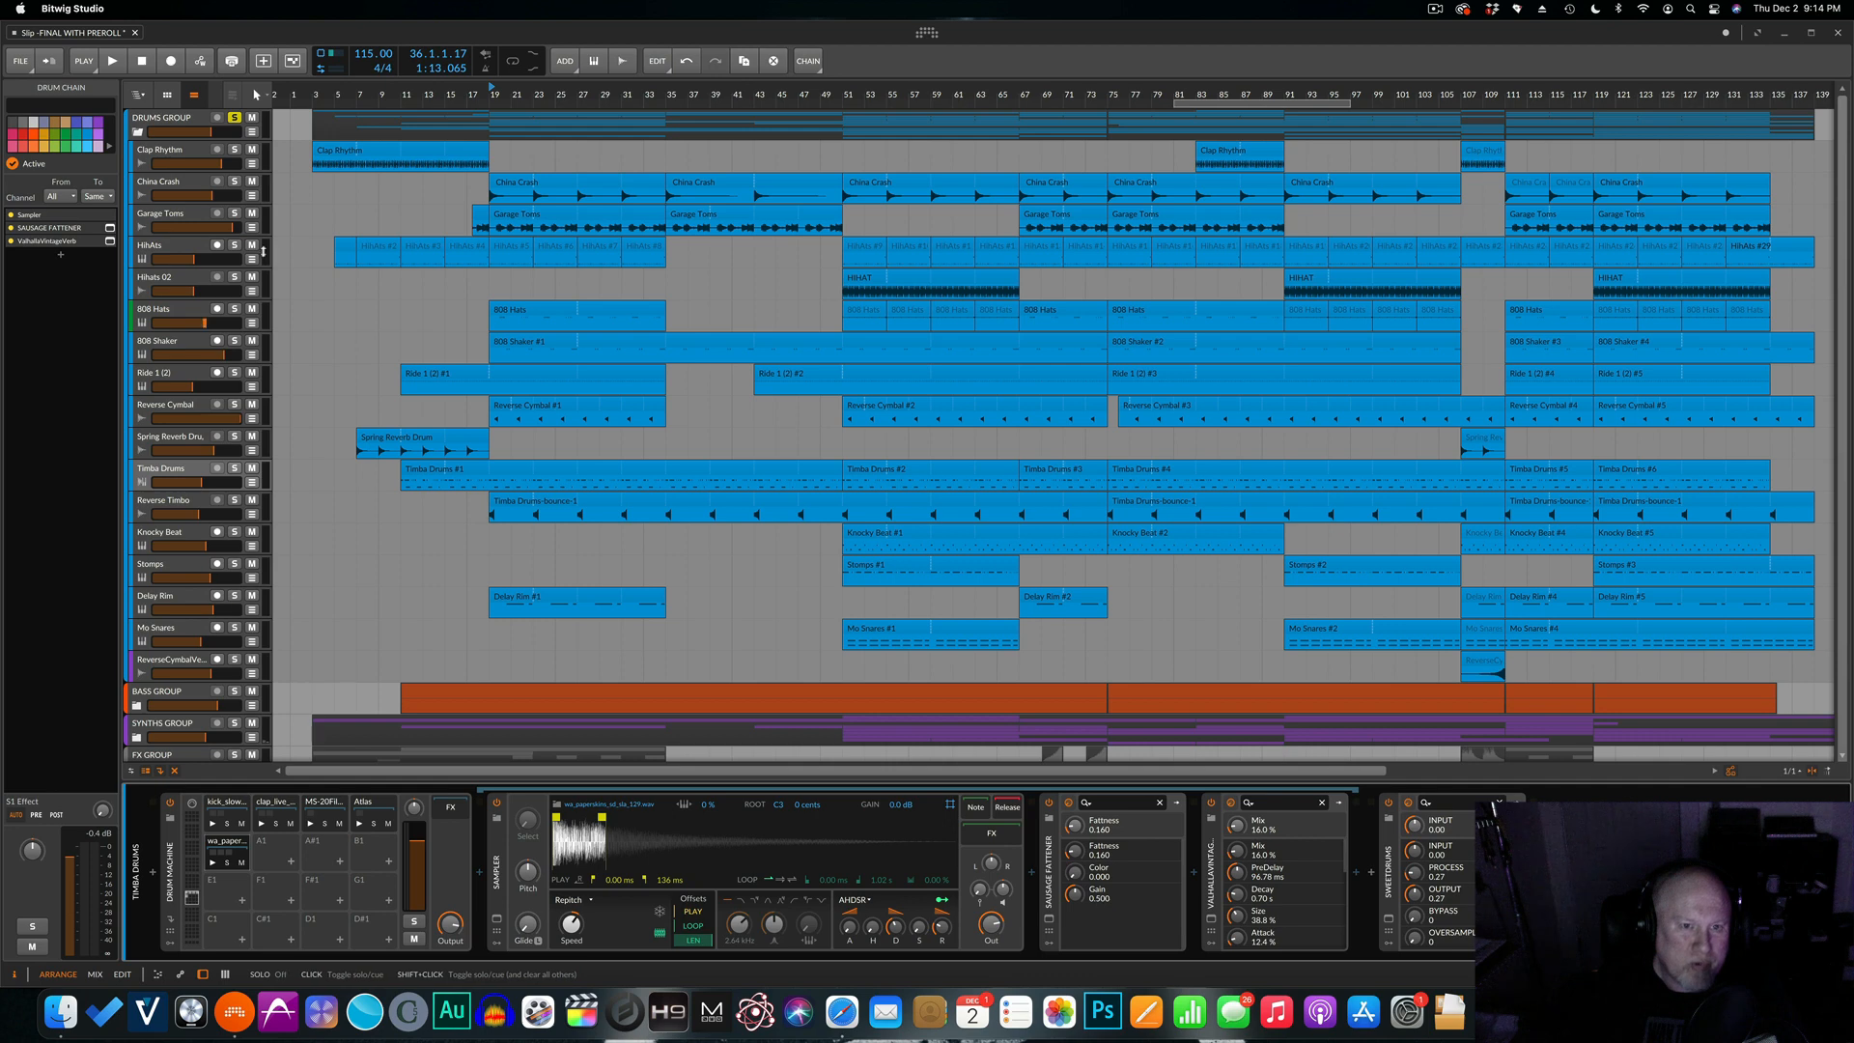
Solo the Garage Toms track and audition it from bar 19.
{"action": "left_click", "coordinate": [235, 213]}
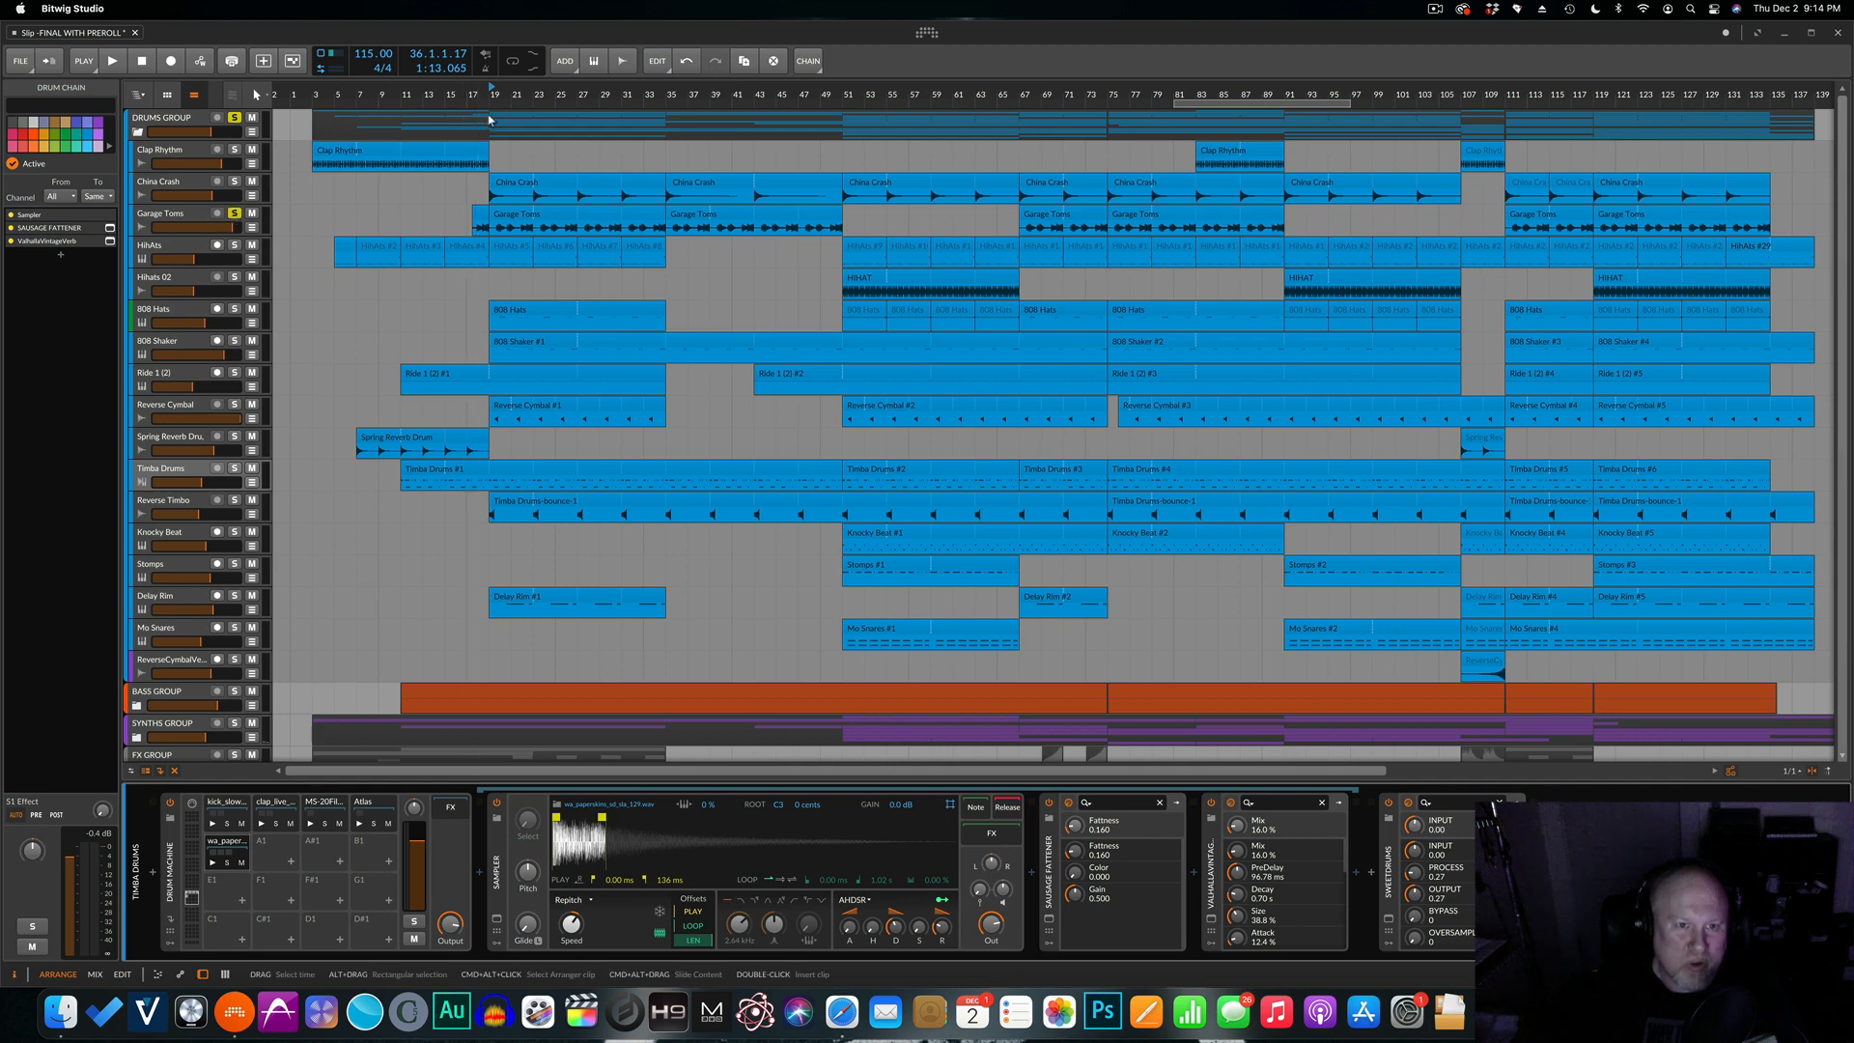
{"action": "key", "text": "space"}
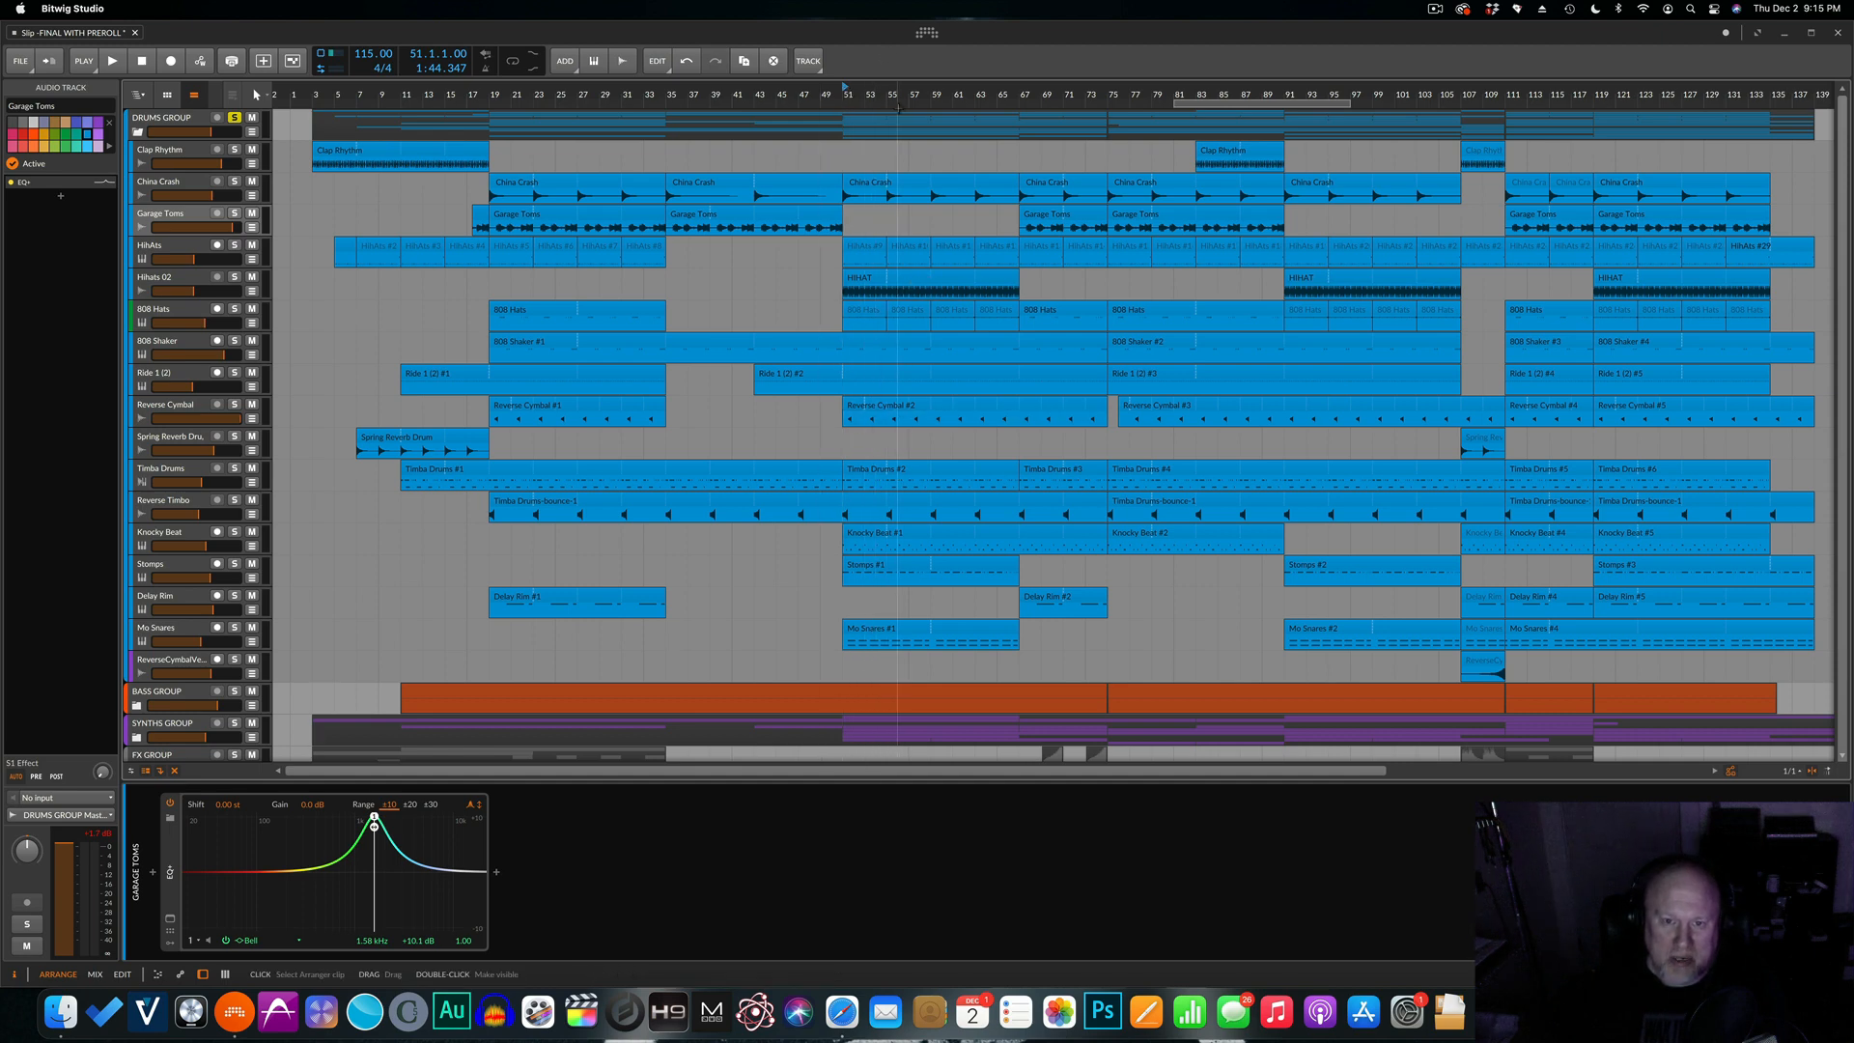
Play the drums from bar 51 and solo the Knocky Beat track during playback.
{"action": "key", "text": "space"}
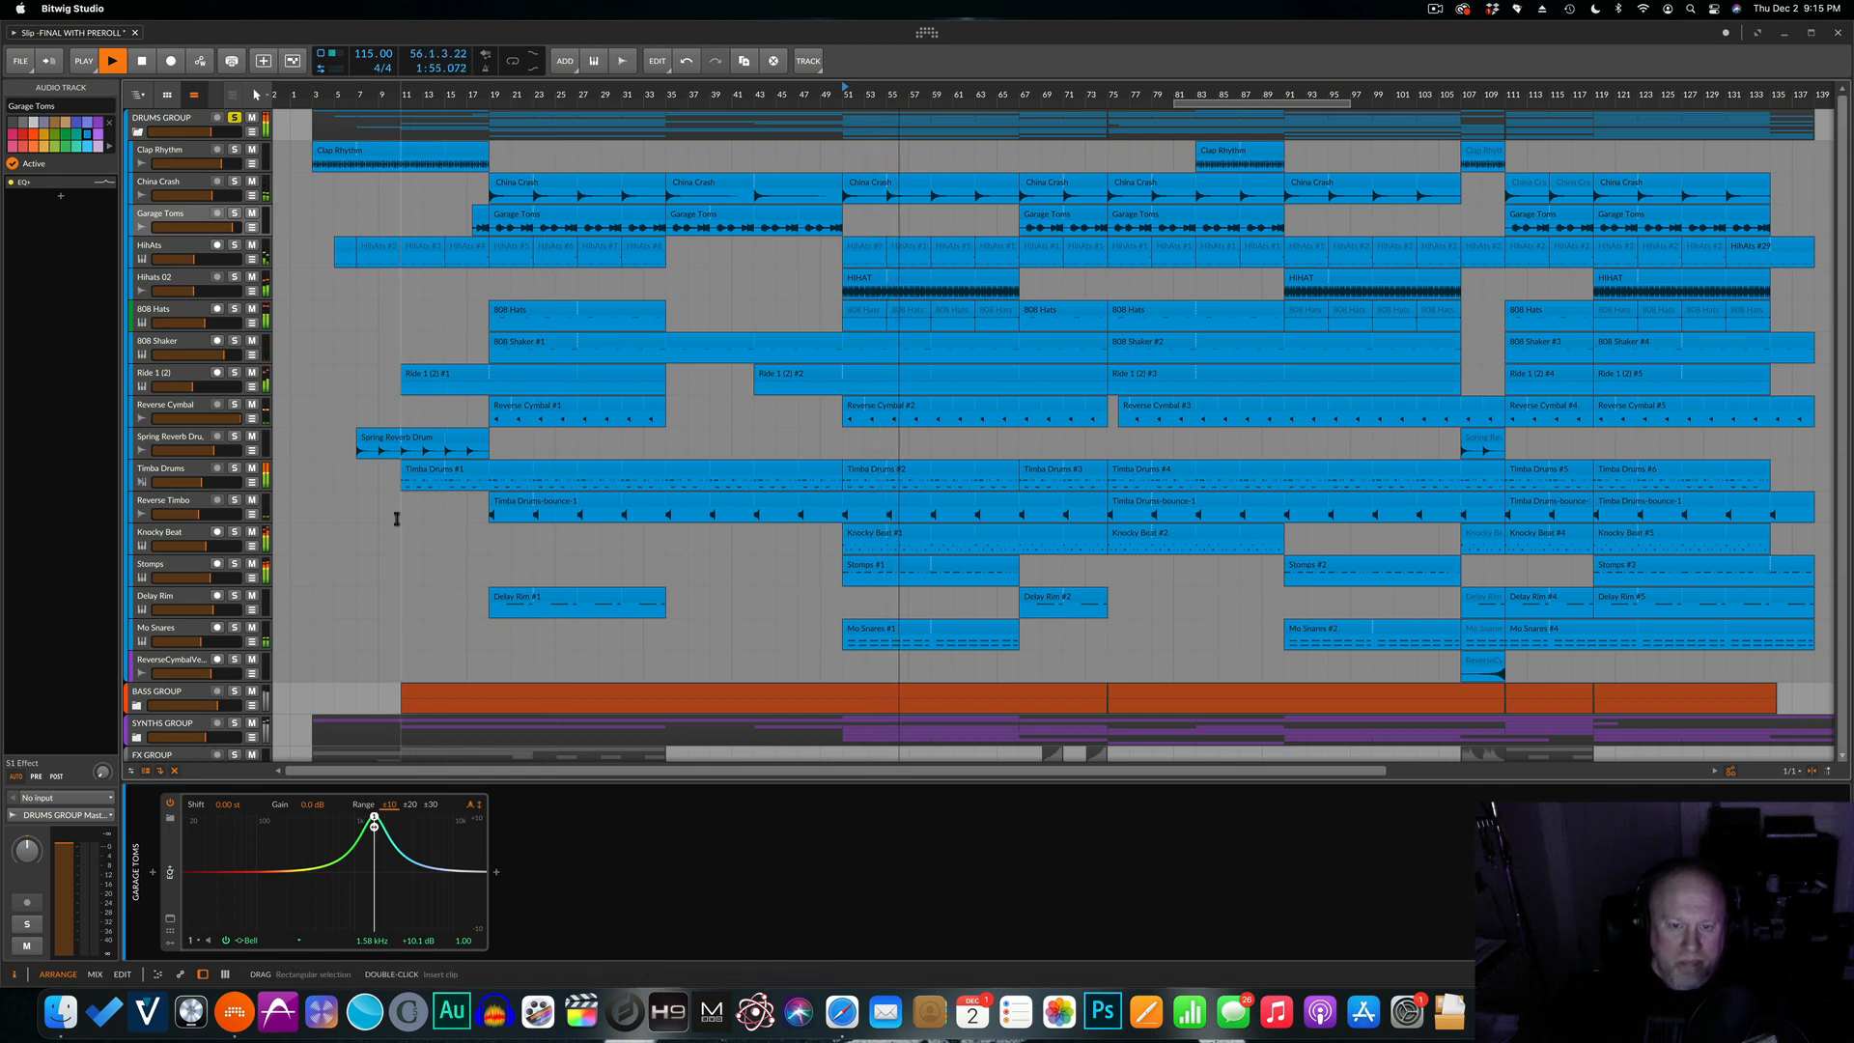
{"action": "left_click", "coordinate": [235, 532]}
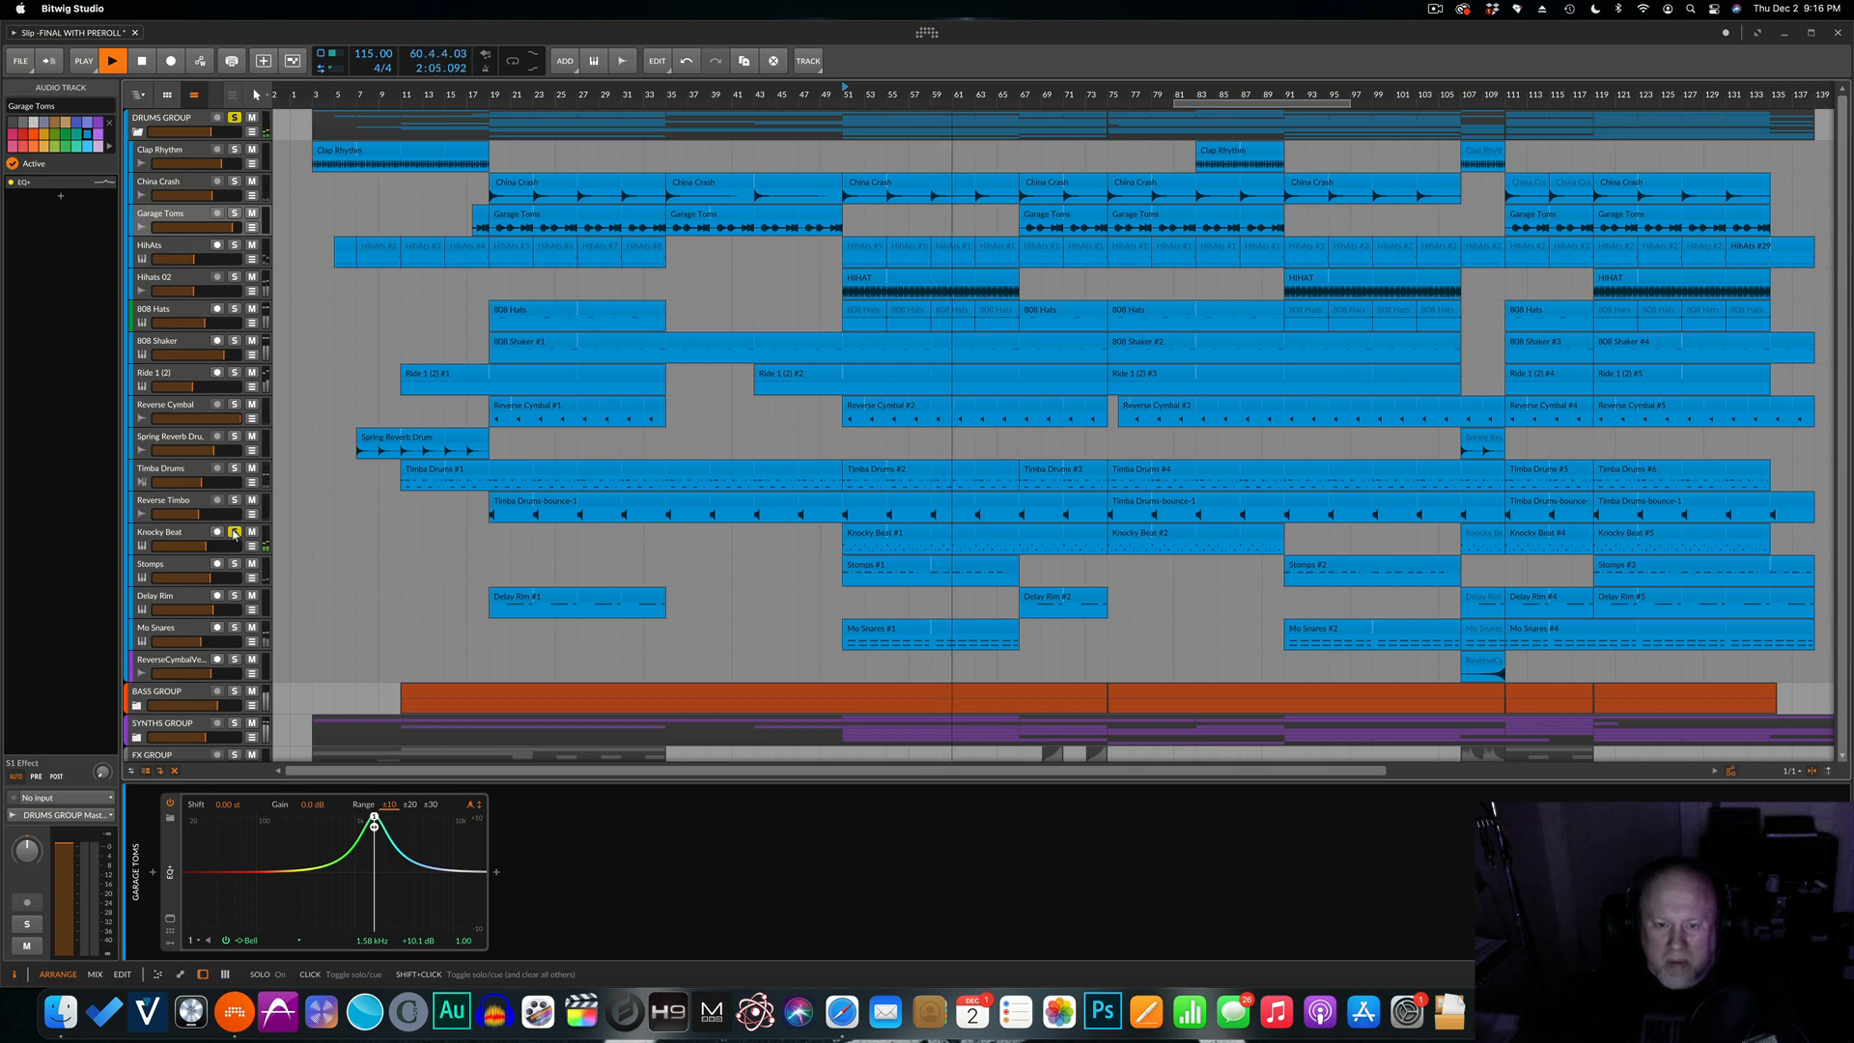
Add Stomps and Mo Snares to the soloed Knocky Beat during playback, and restart playback from bar 51.
{"action": "left_click", "coordinate": [233, 563]}
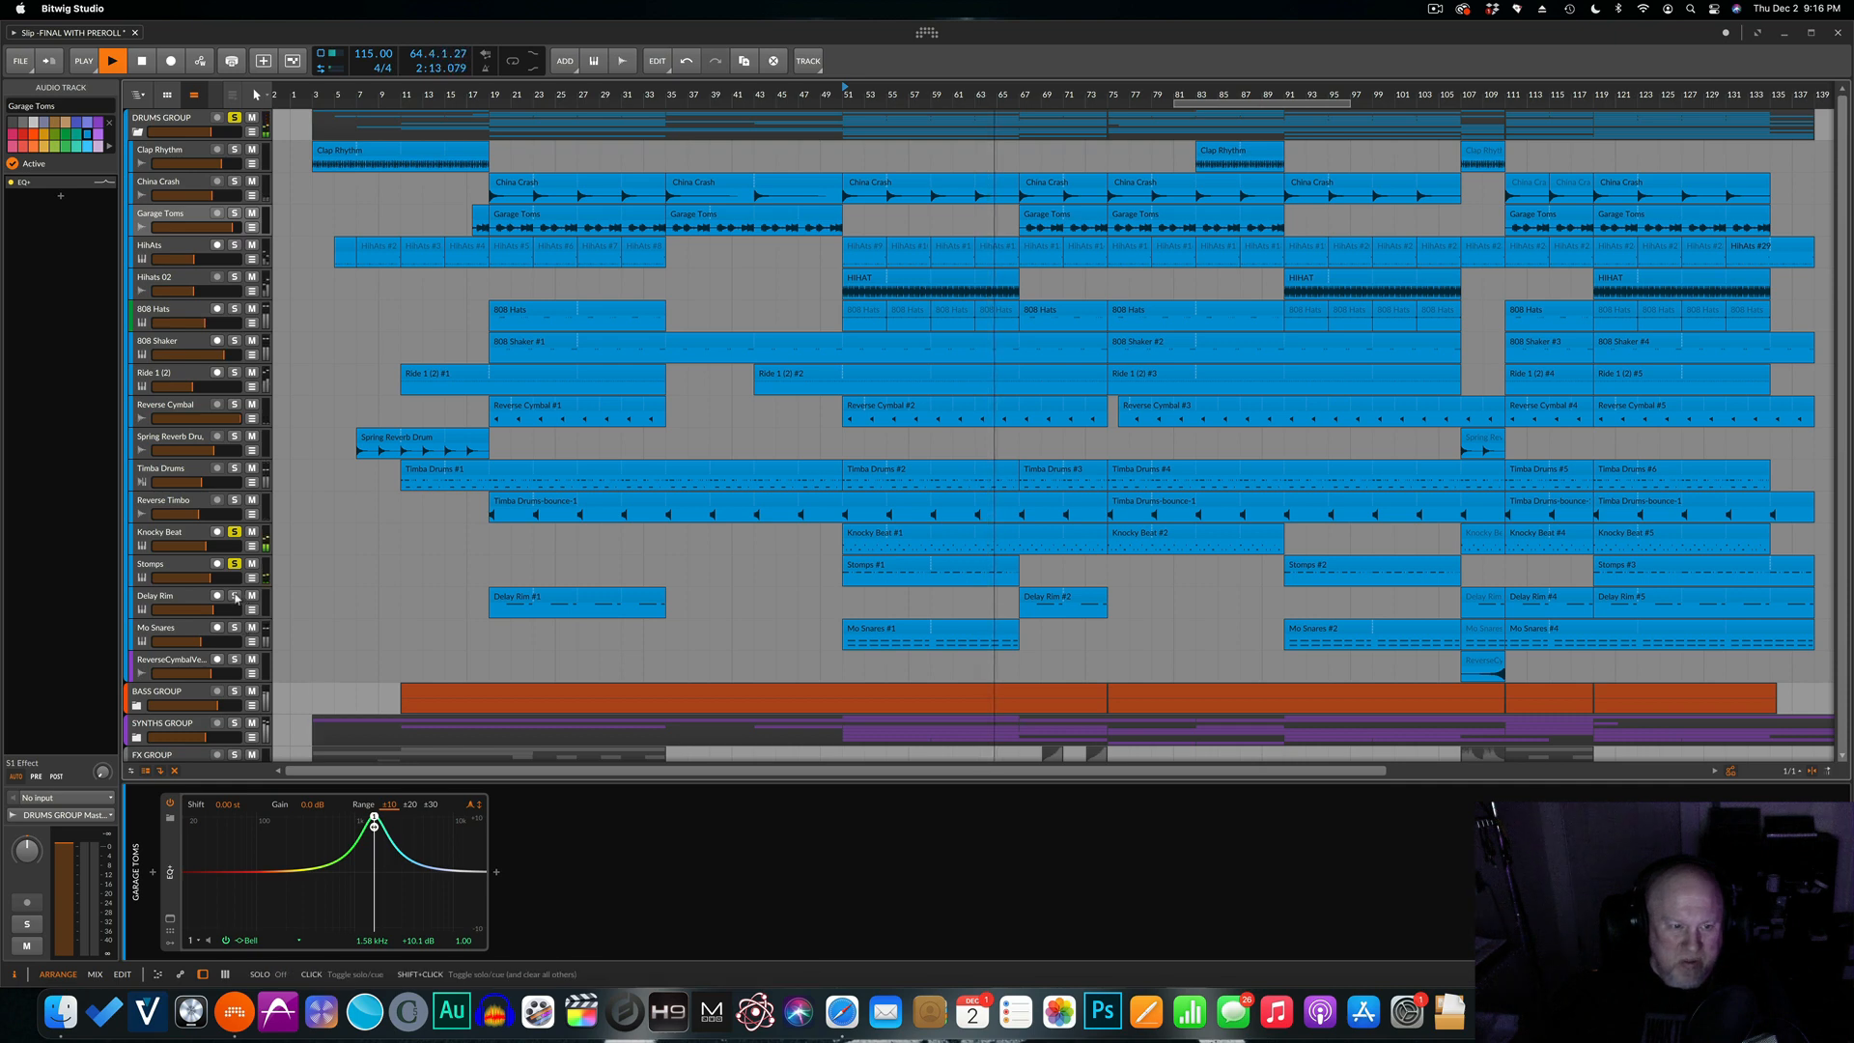
{"action": "left_click", "coordinate": [234, 627]}
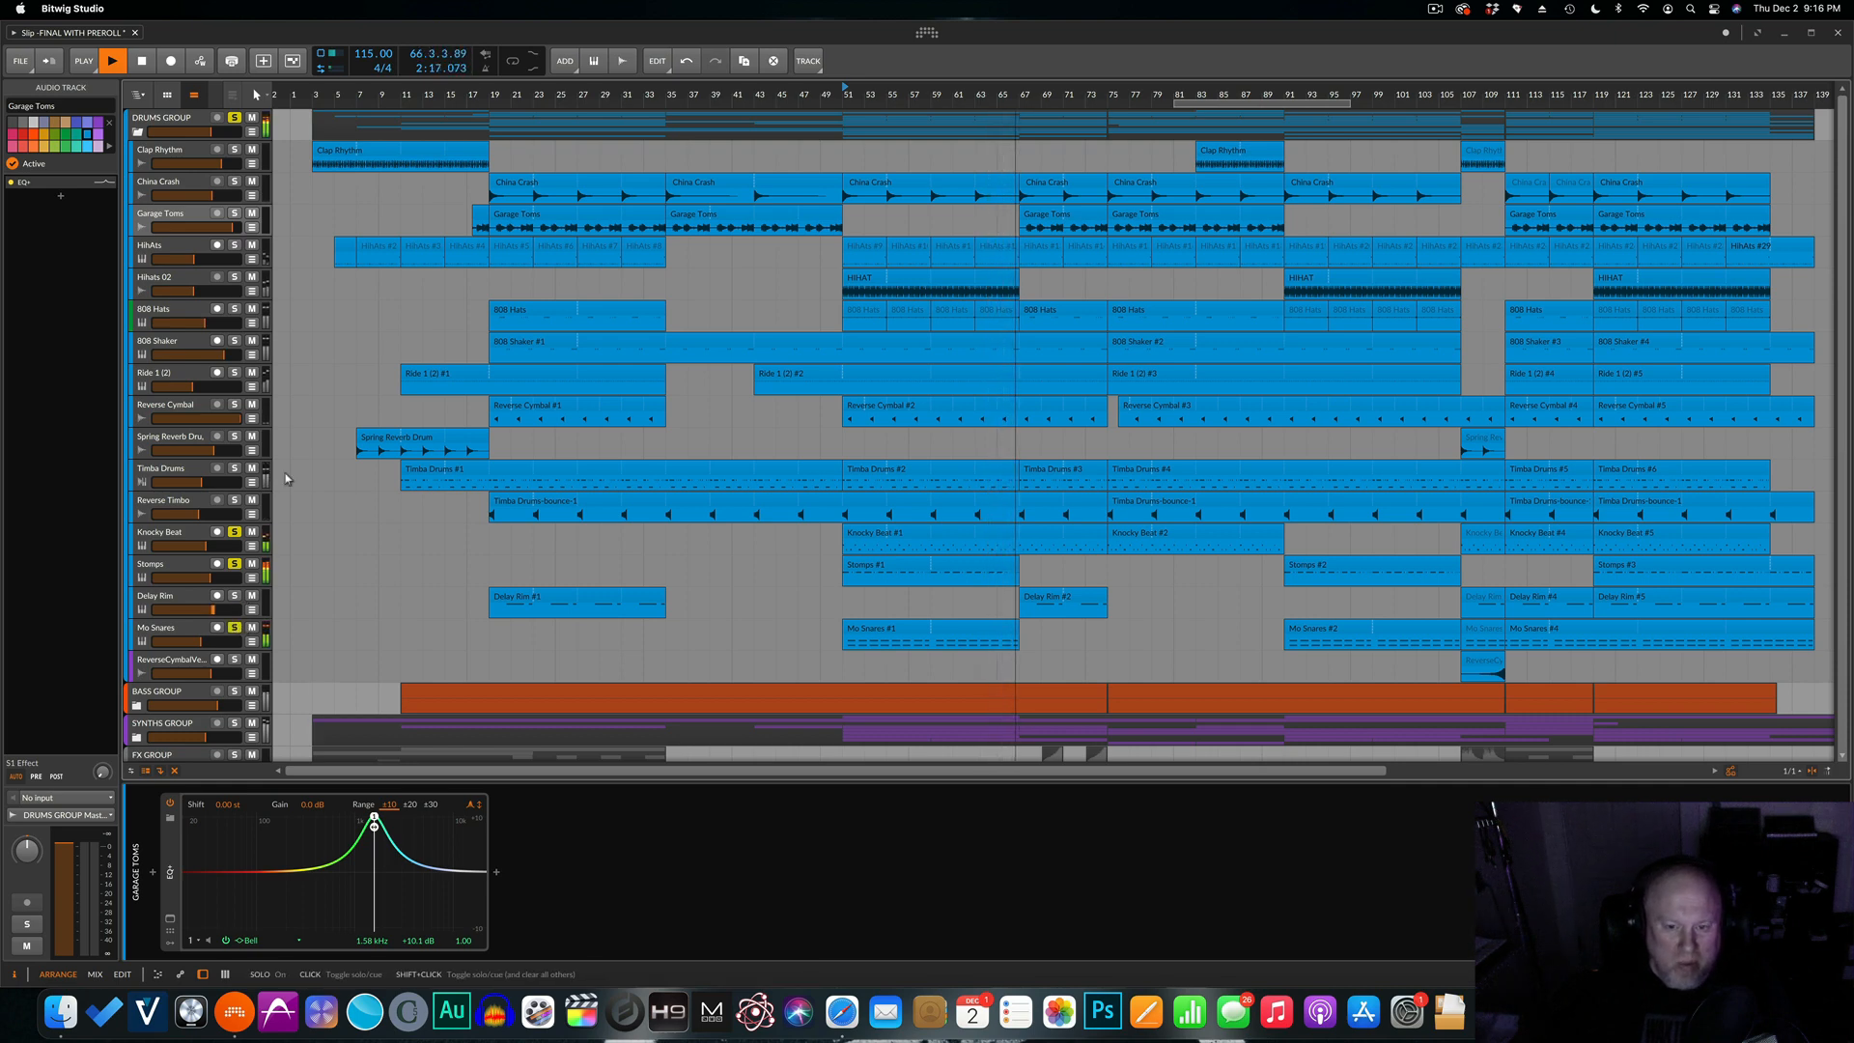
{"action": "key", "text": "space"}
{"action": "key", "text": "space"}
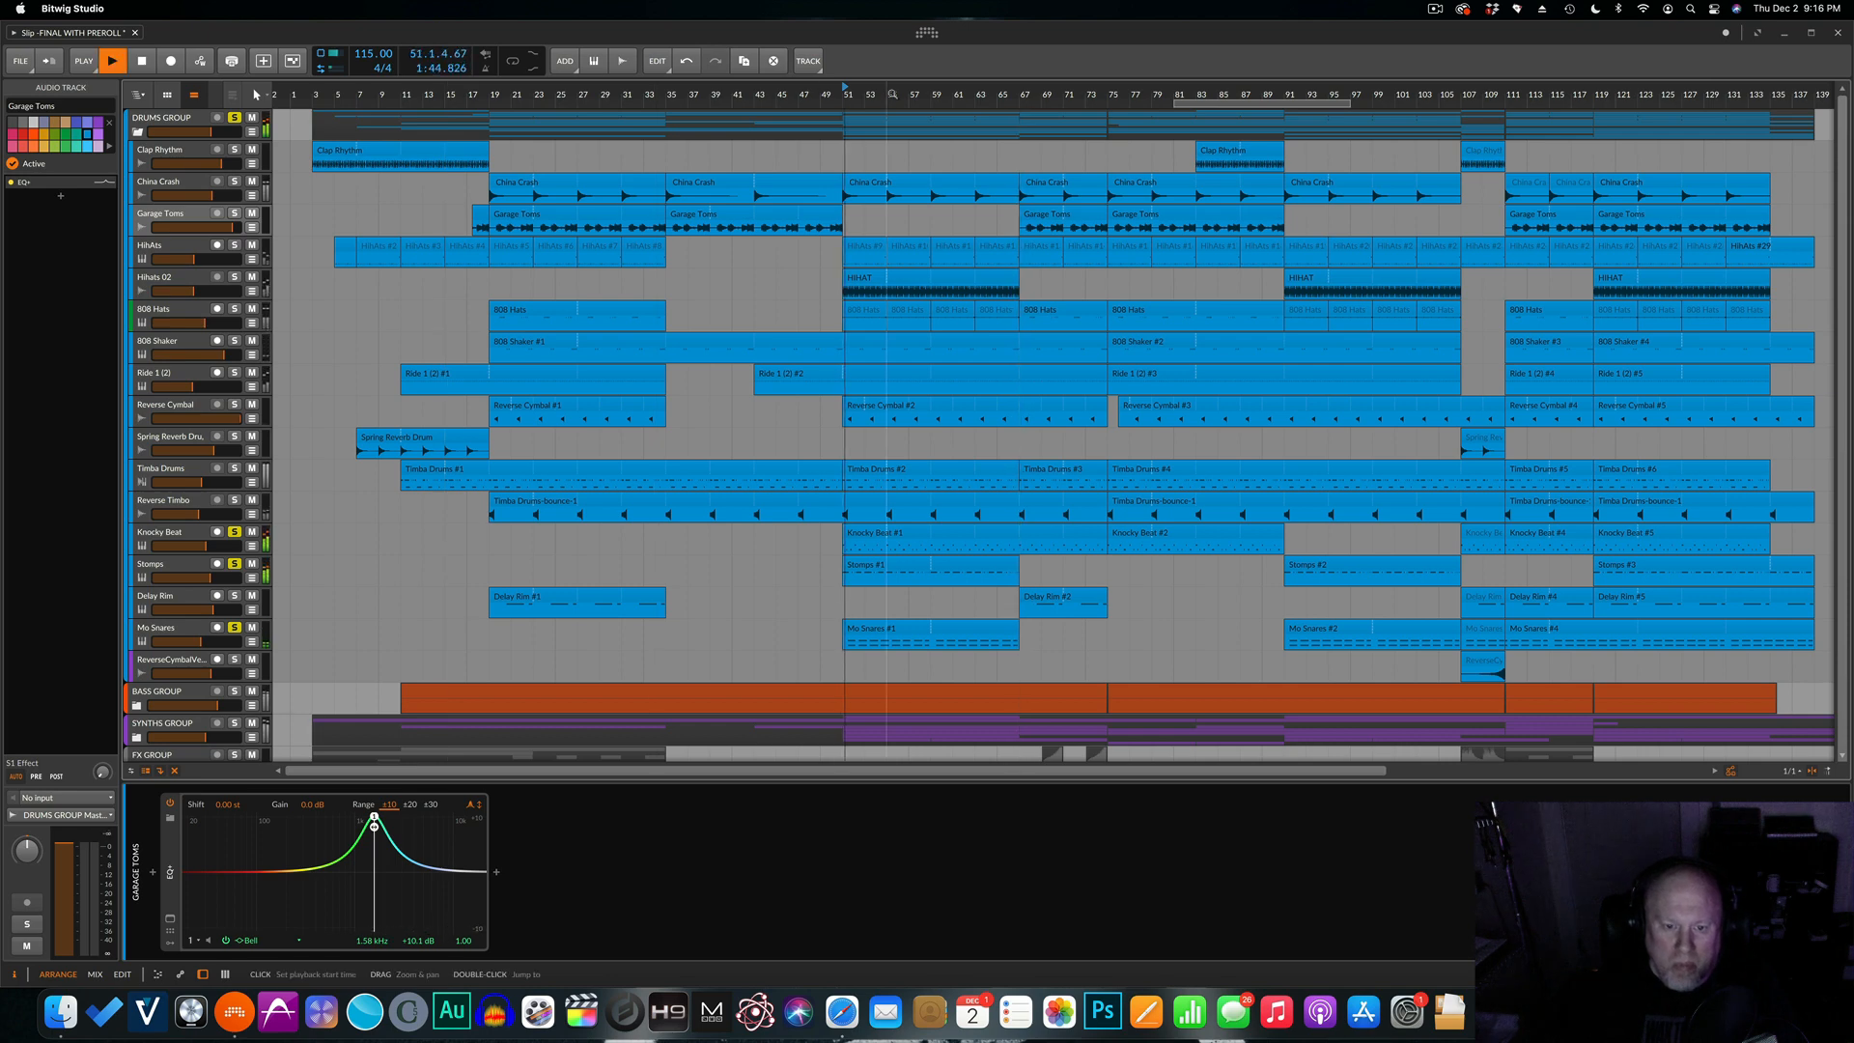
Clear the solos on Mo Snares, Stomps, Knocky Beat and the DRUMS GROUP, stop playback and collapse the group.
{"action": "left_click", "coordinate": [235, 628]}
{"action": "left_click", "coordinate": [235, 563]}
{"action": "left_click", "coordinate": [234, 532]}
{"action": "key", "text": "space"}
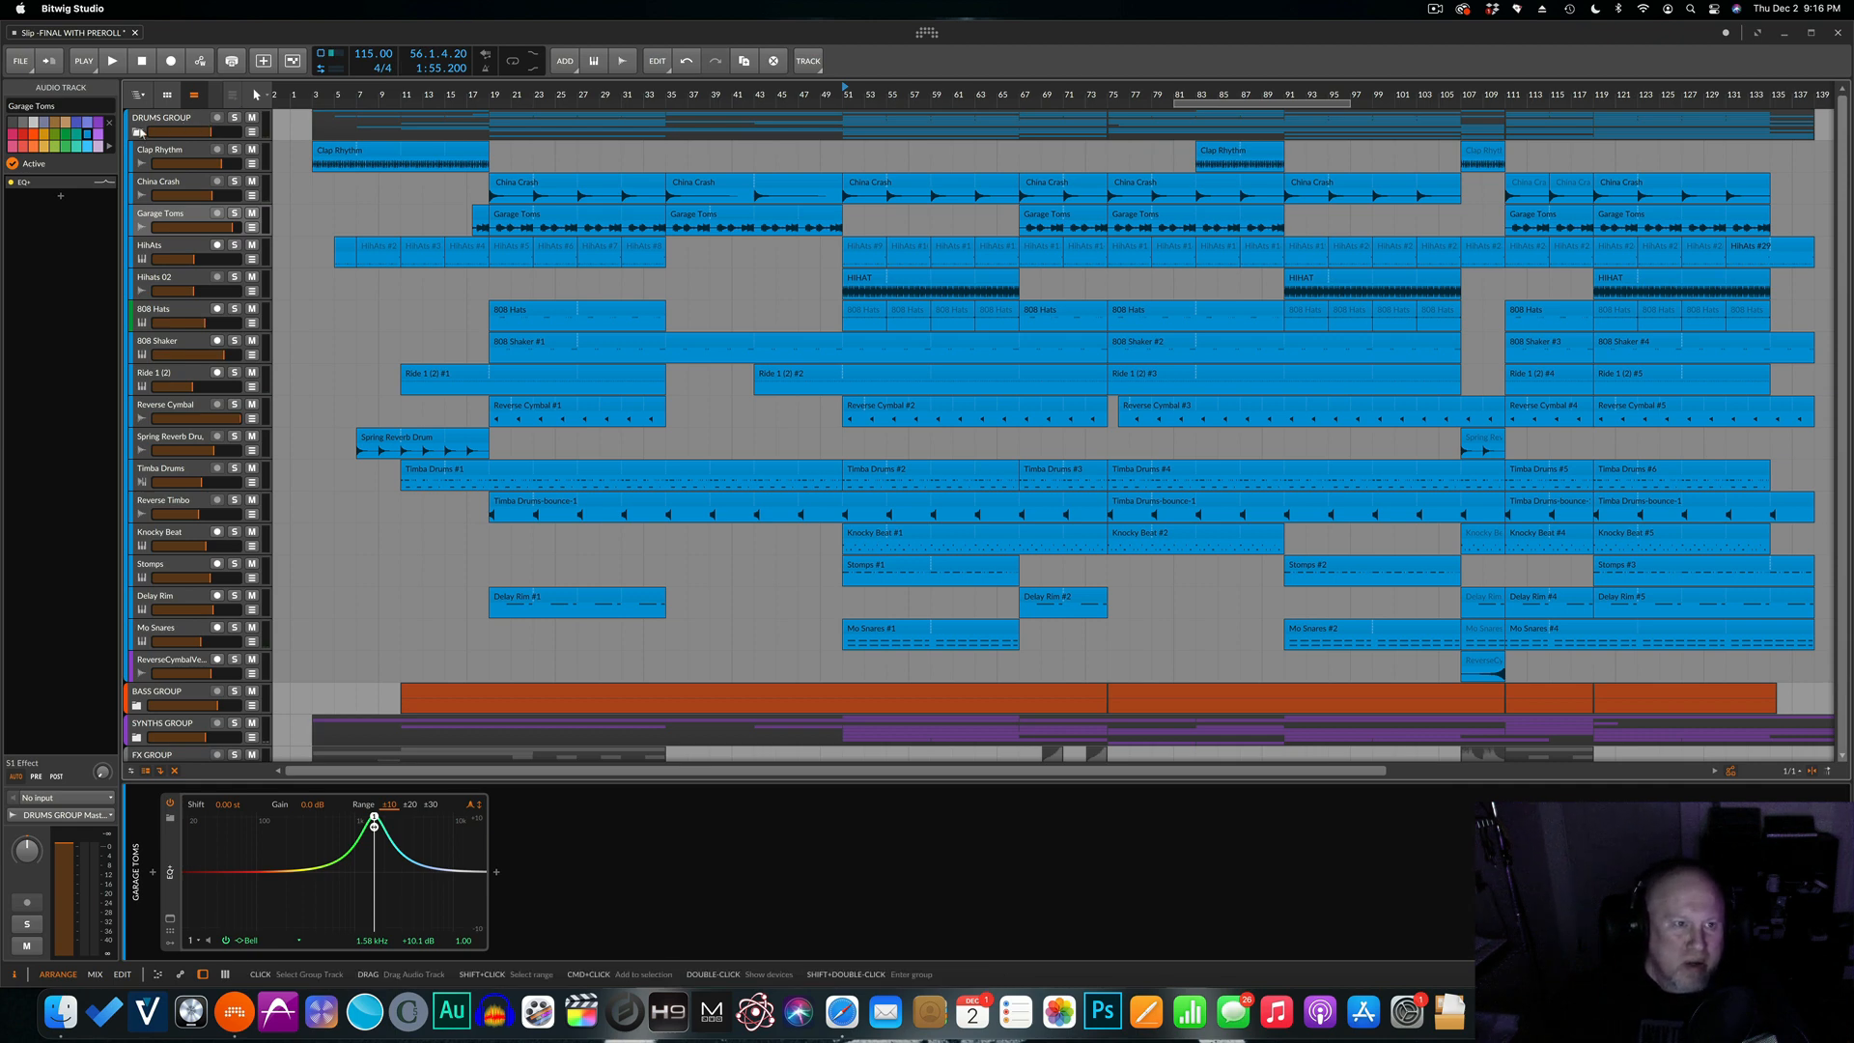
{"action": "left_click", "coordinate": [138, 132]}
Solo the BASS GROUP, audition it from bar 11, and move the playback start to bar 19.
{"action": "left_click", "coordinate": [166, 150]}
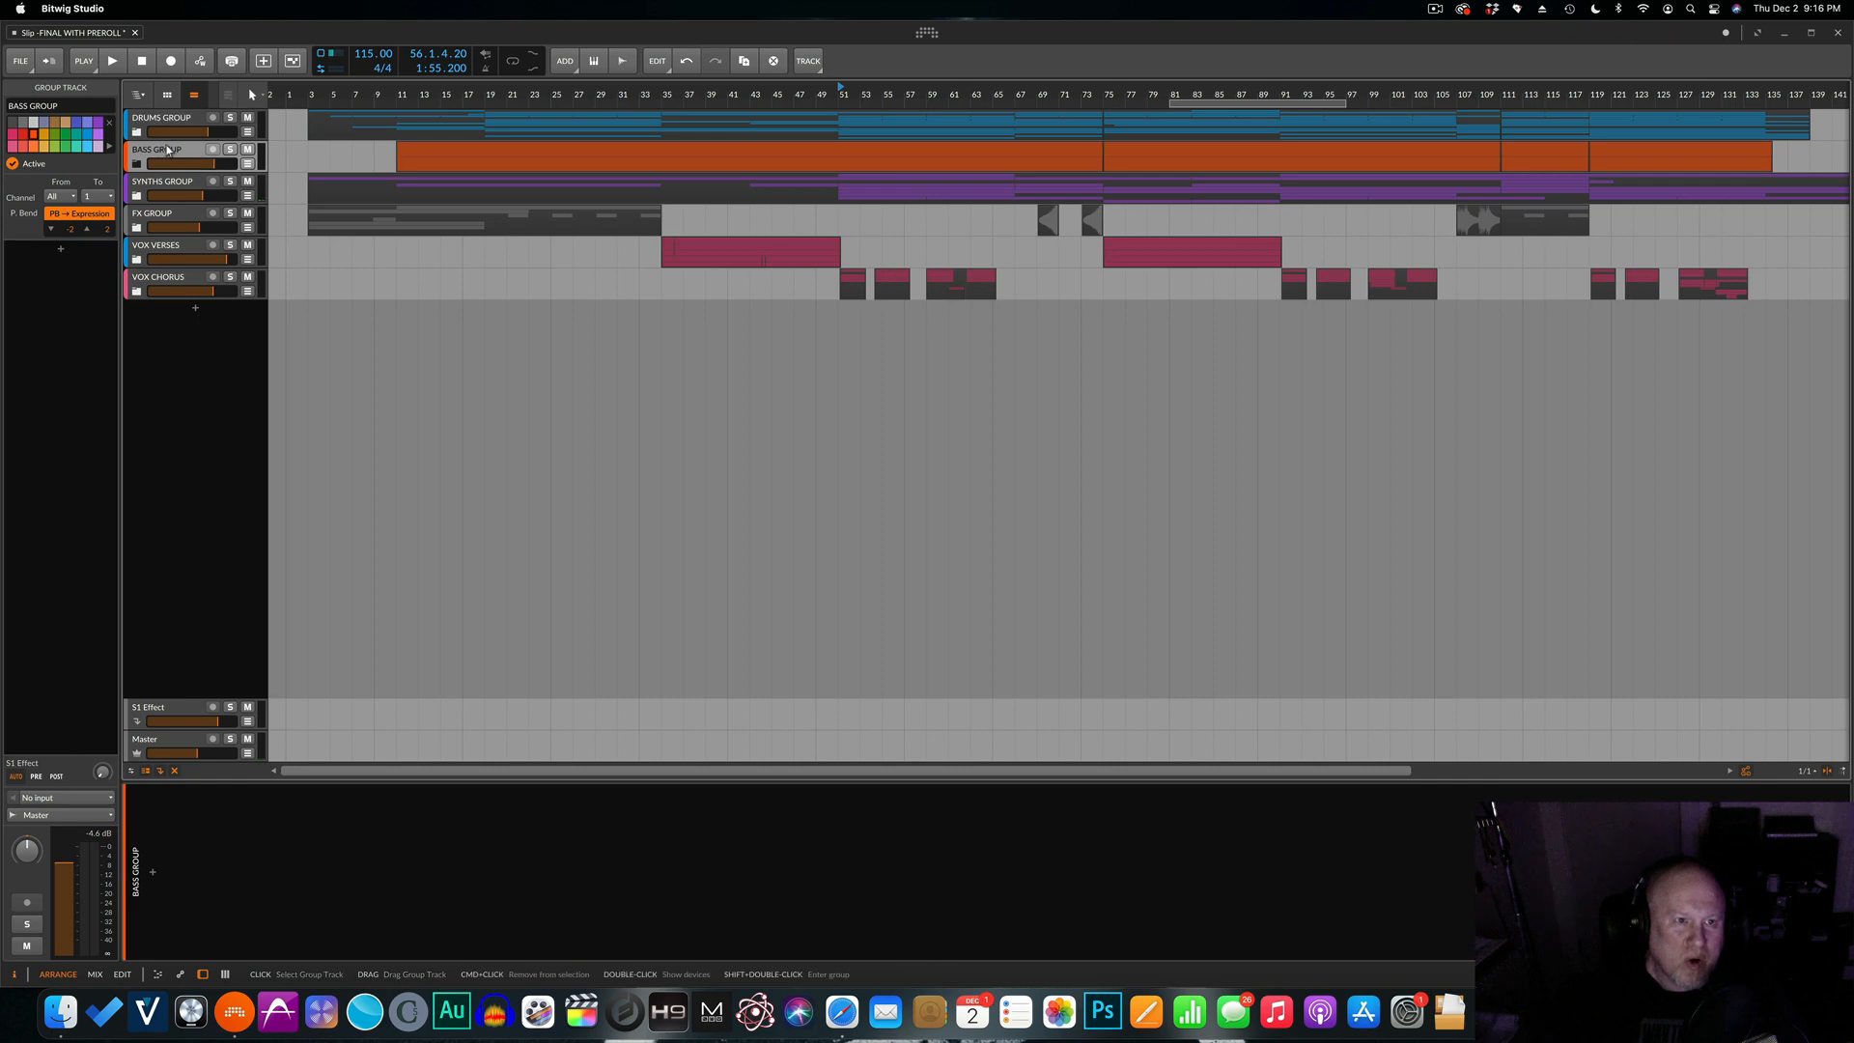
{"action": "left_click", "coordinate": [399, 94]}
{"action": "key", "text": "s"}
{"action": "key", "text": "space"}
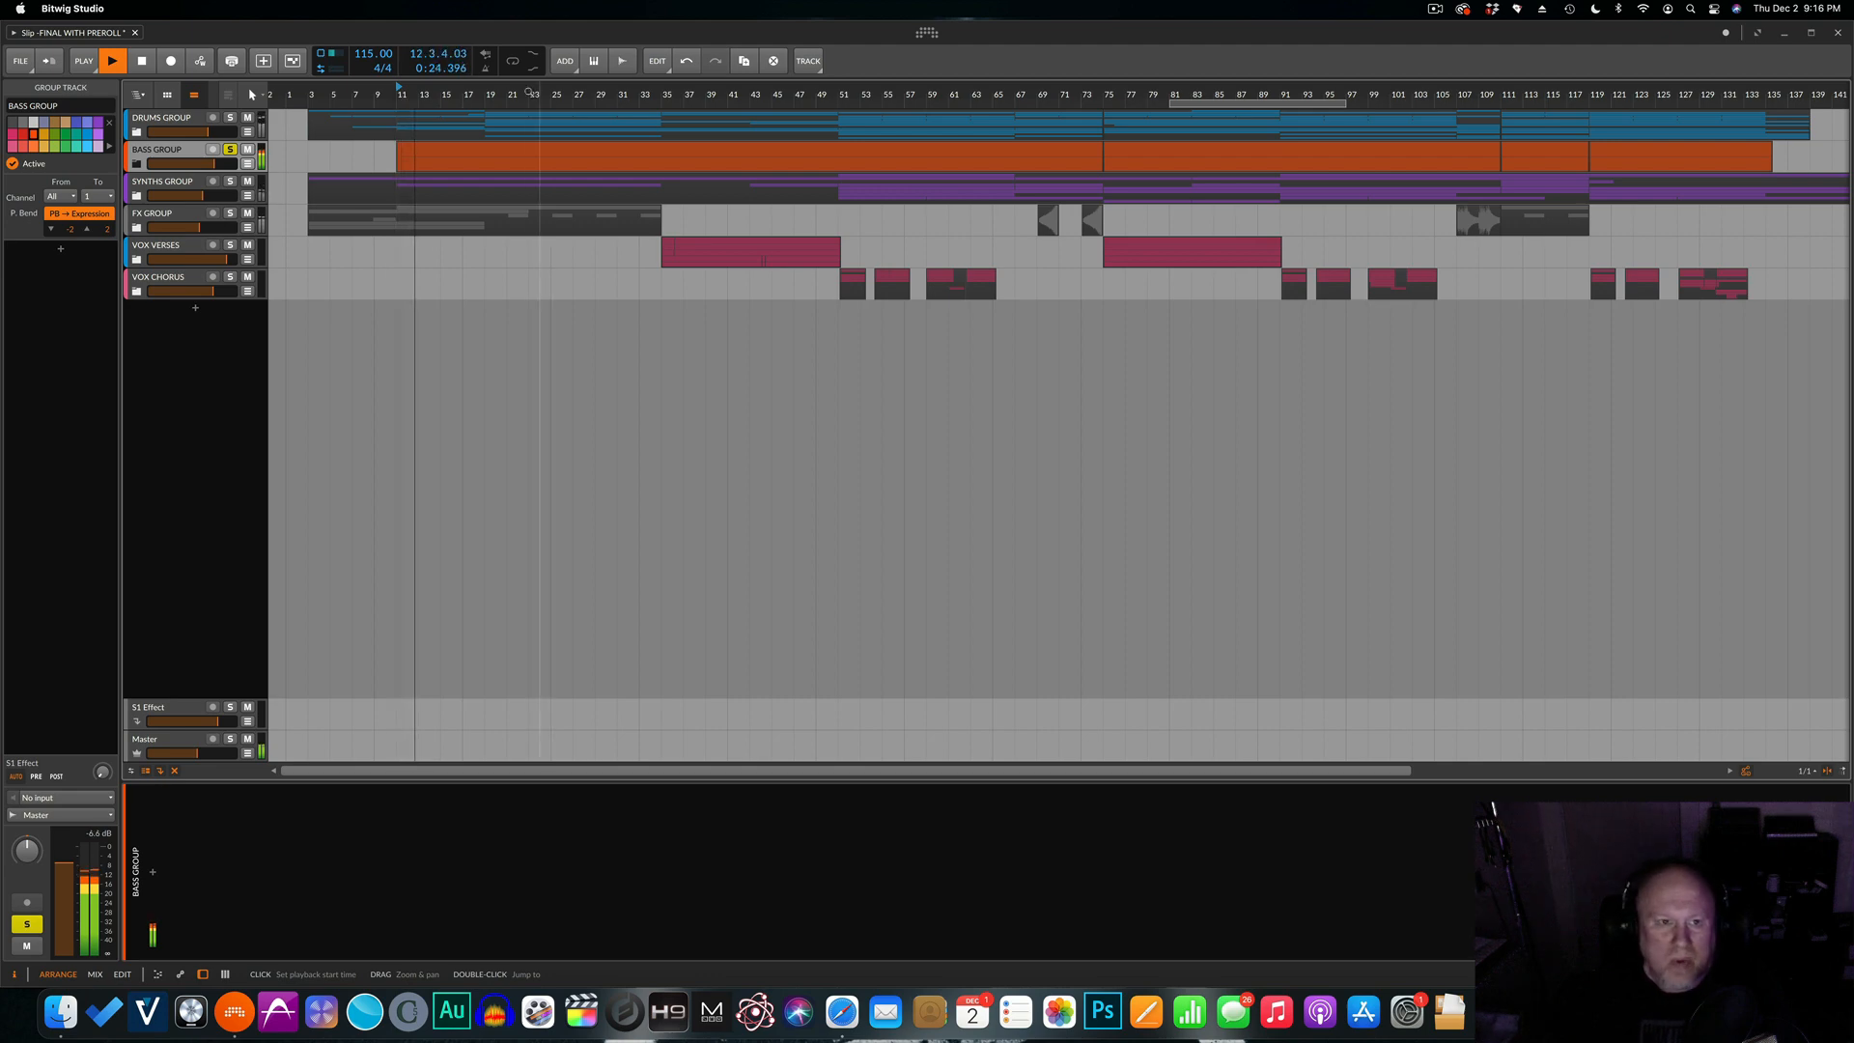
{"action": "left_click", "coordinate": [486, 94]}
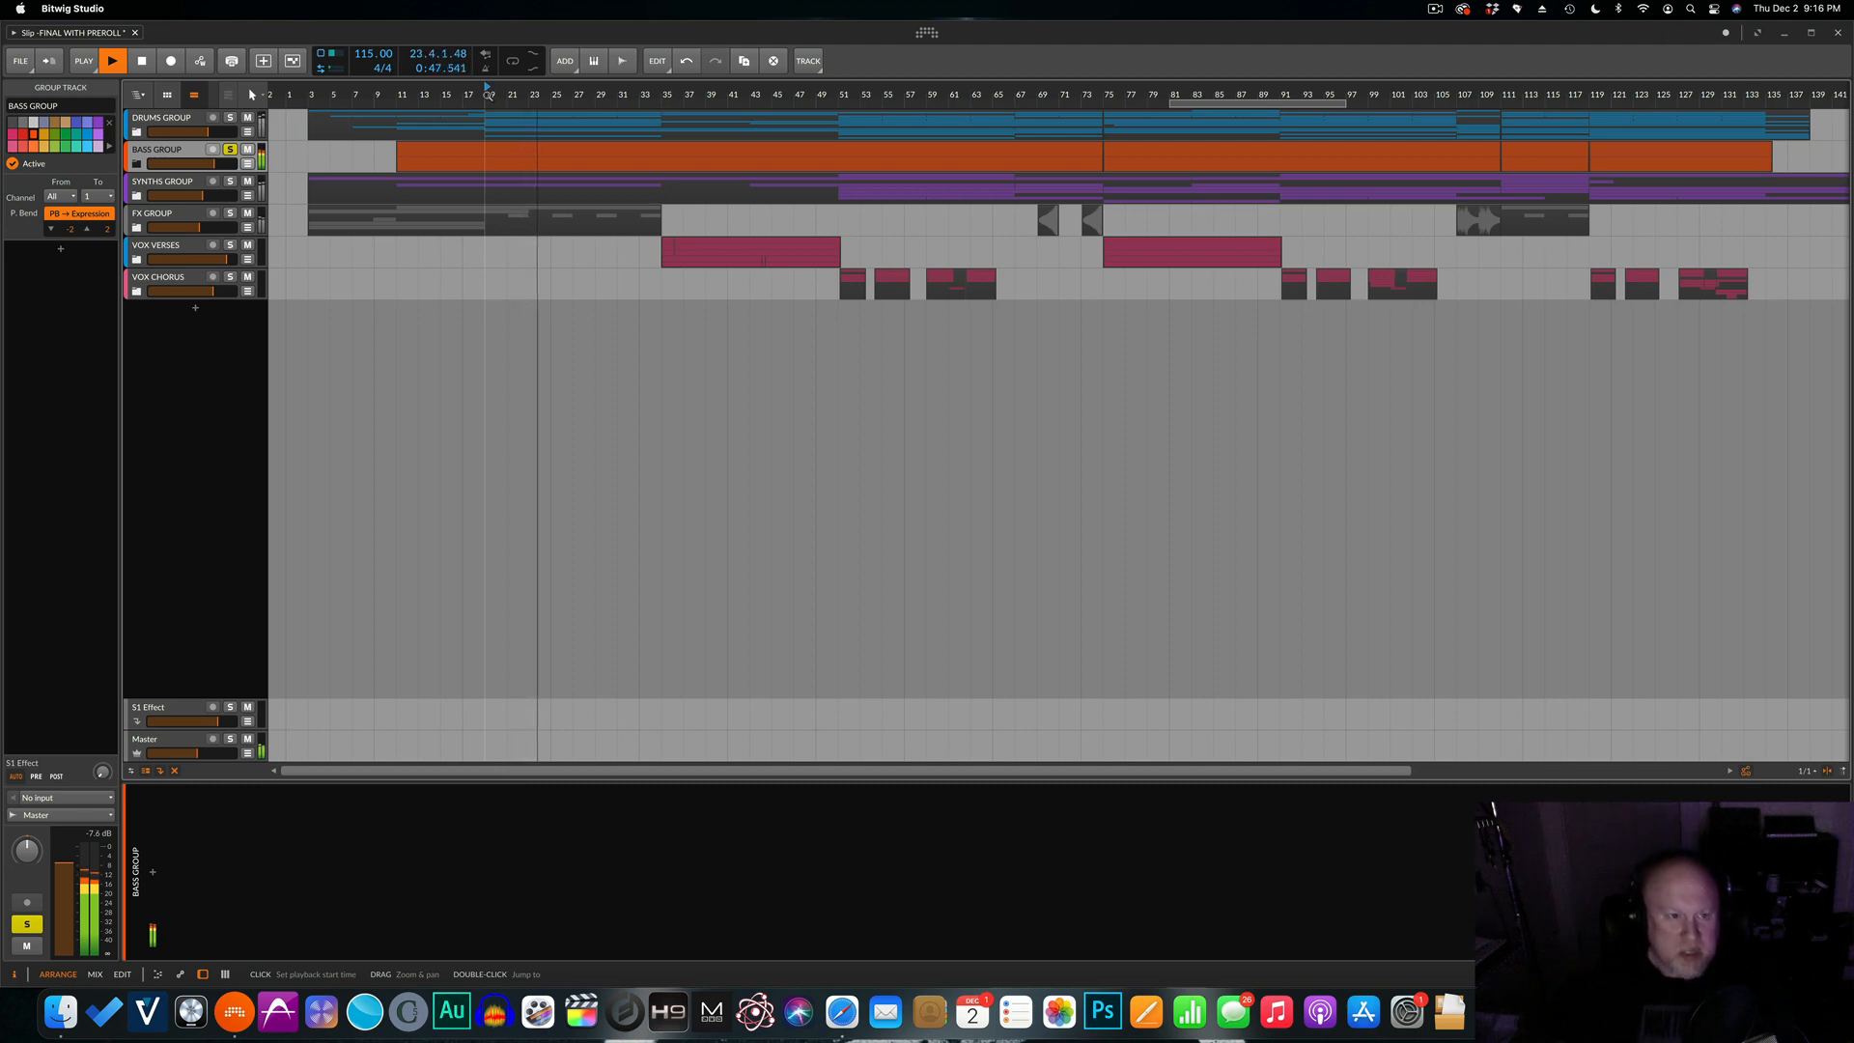
{"action": "key", "text": "space"}
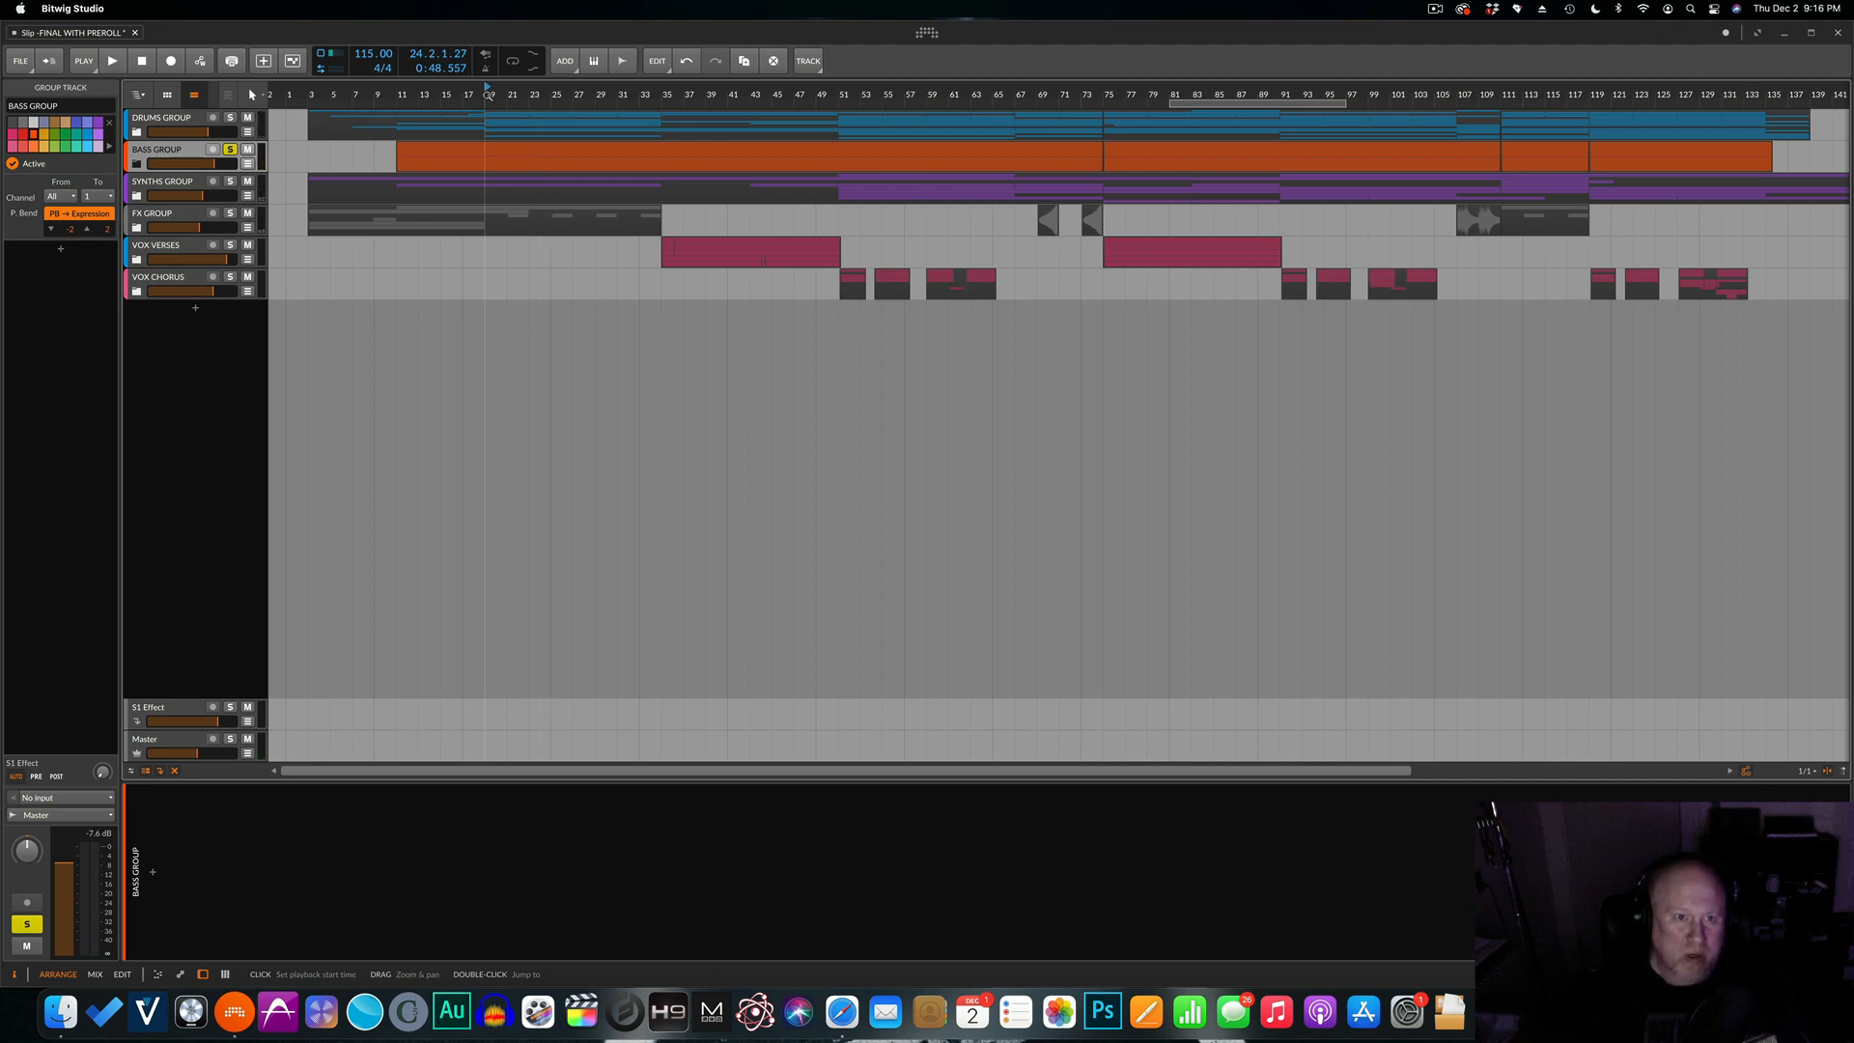
Expand the BASS GROUP and view the device chains of the Moog Bass Low Part and Hi Freq tracks.
{"action": "left_click", "coordinate": [134, 166]}
{"action": "left_click", "coordinate": [182, 184]}
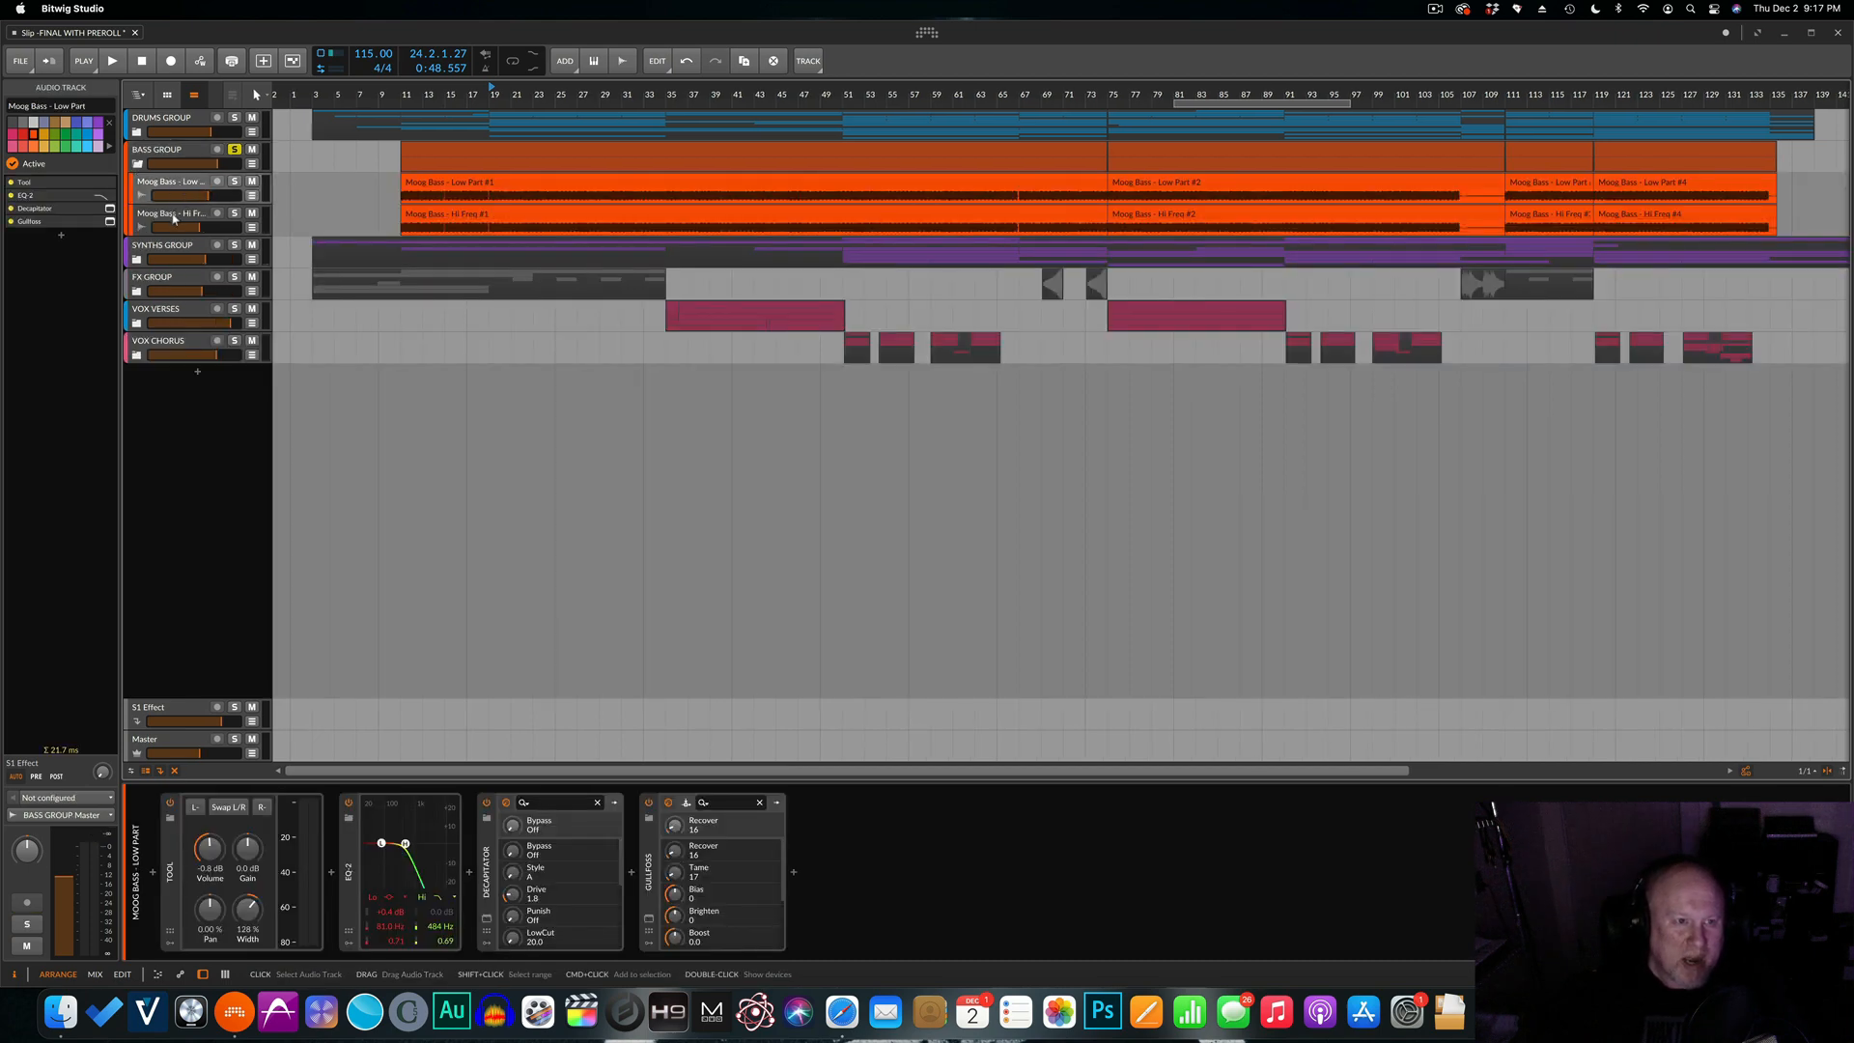
{"action": "left_click", "coordinate": [175, 220]}
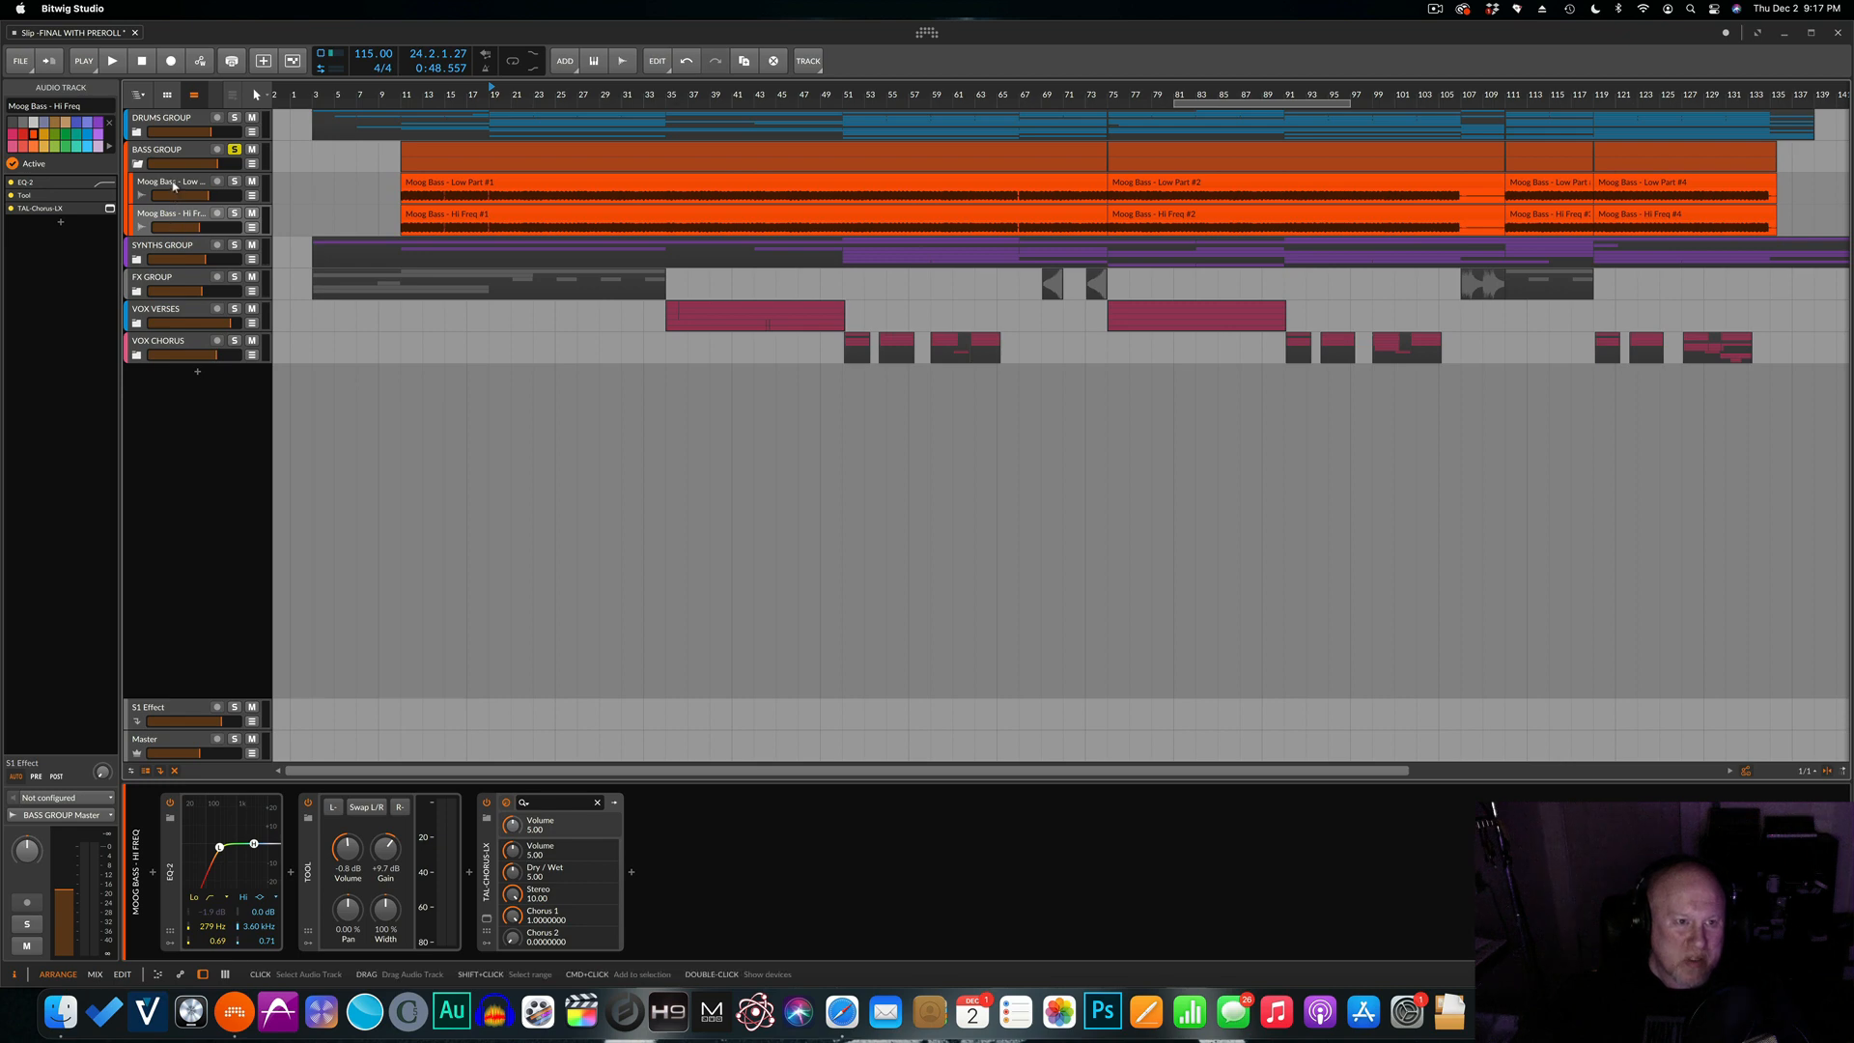
{"action": "left_click", "coordinate": [174, 186]}
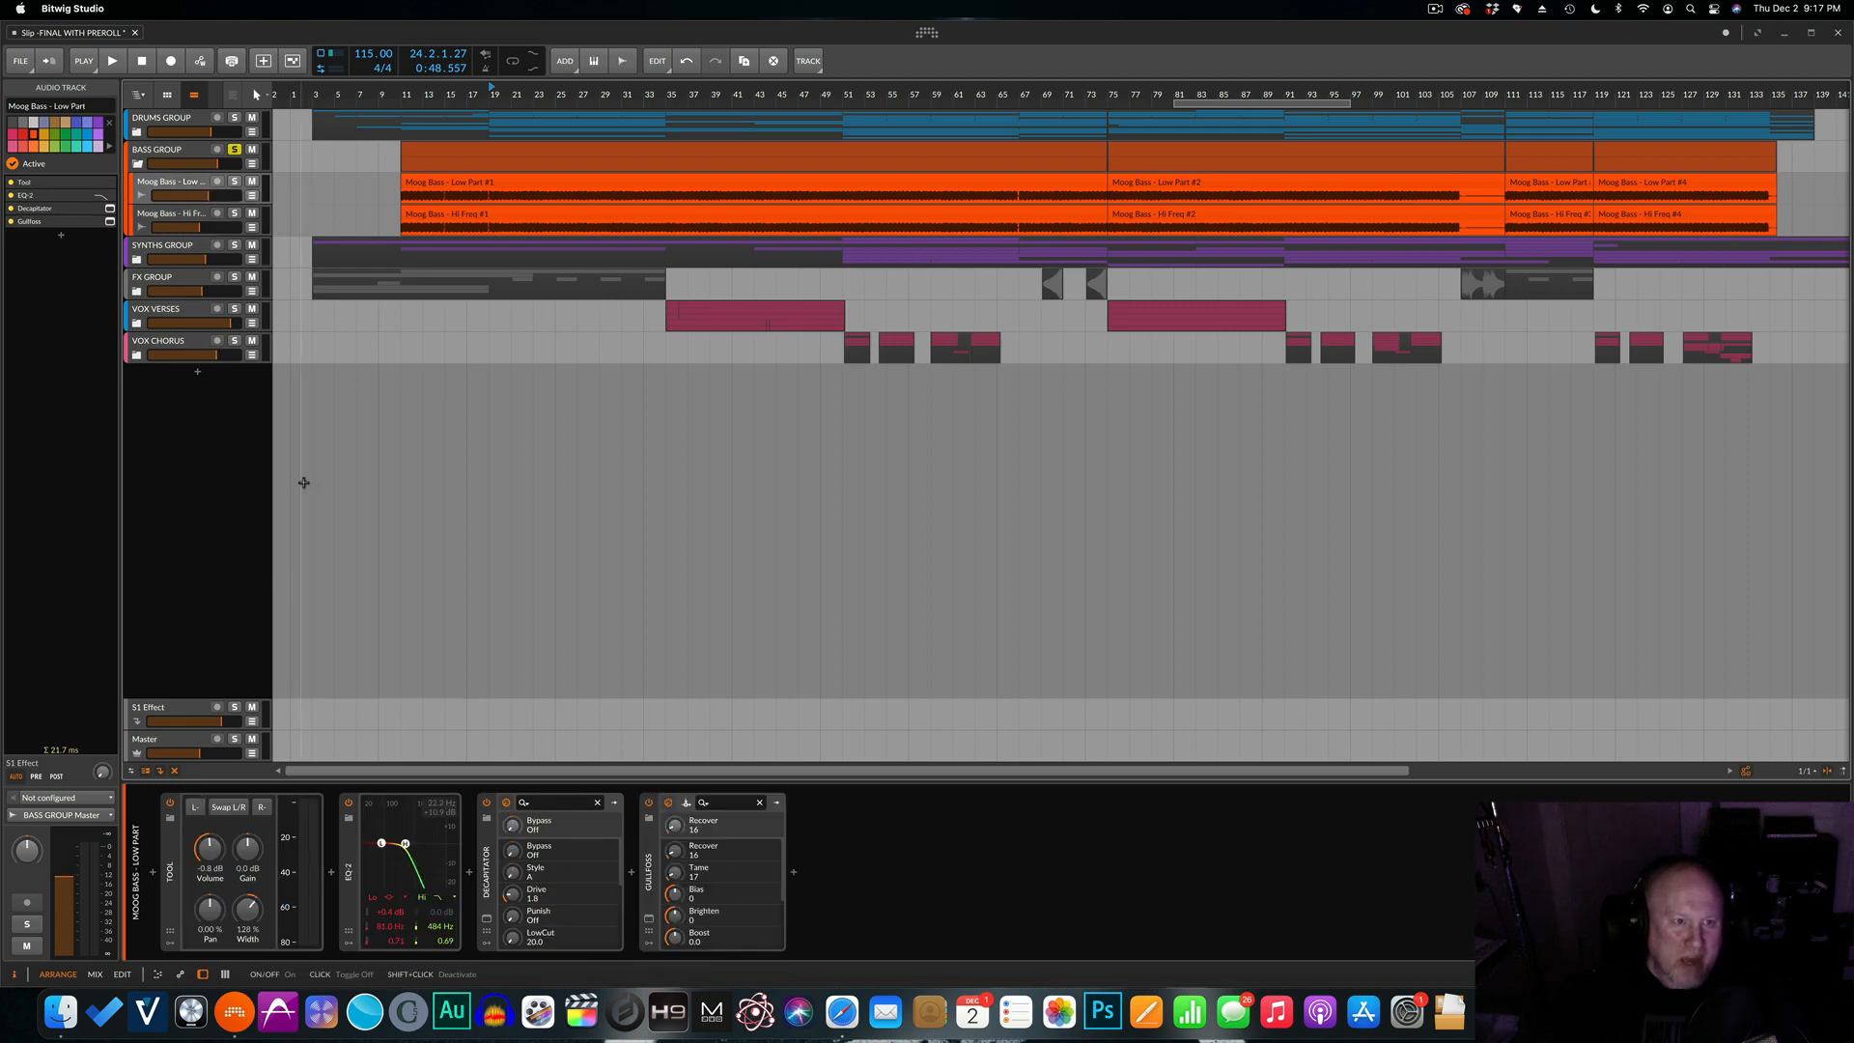
Solo the Moog Bass - Low Part track, audition it from bar 19, and clear its solo.
{"action": "left_click", "coordinate": [233, 183]}
{"action": "key", "text": "space"}
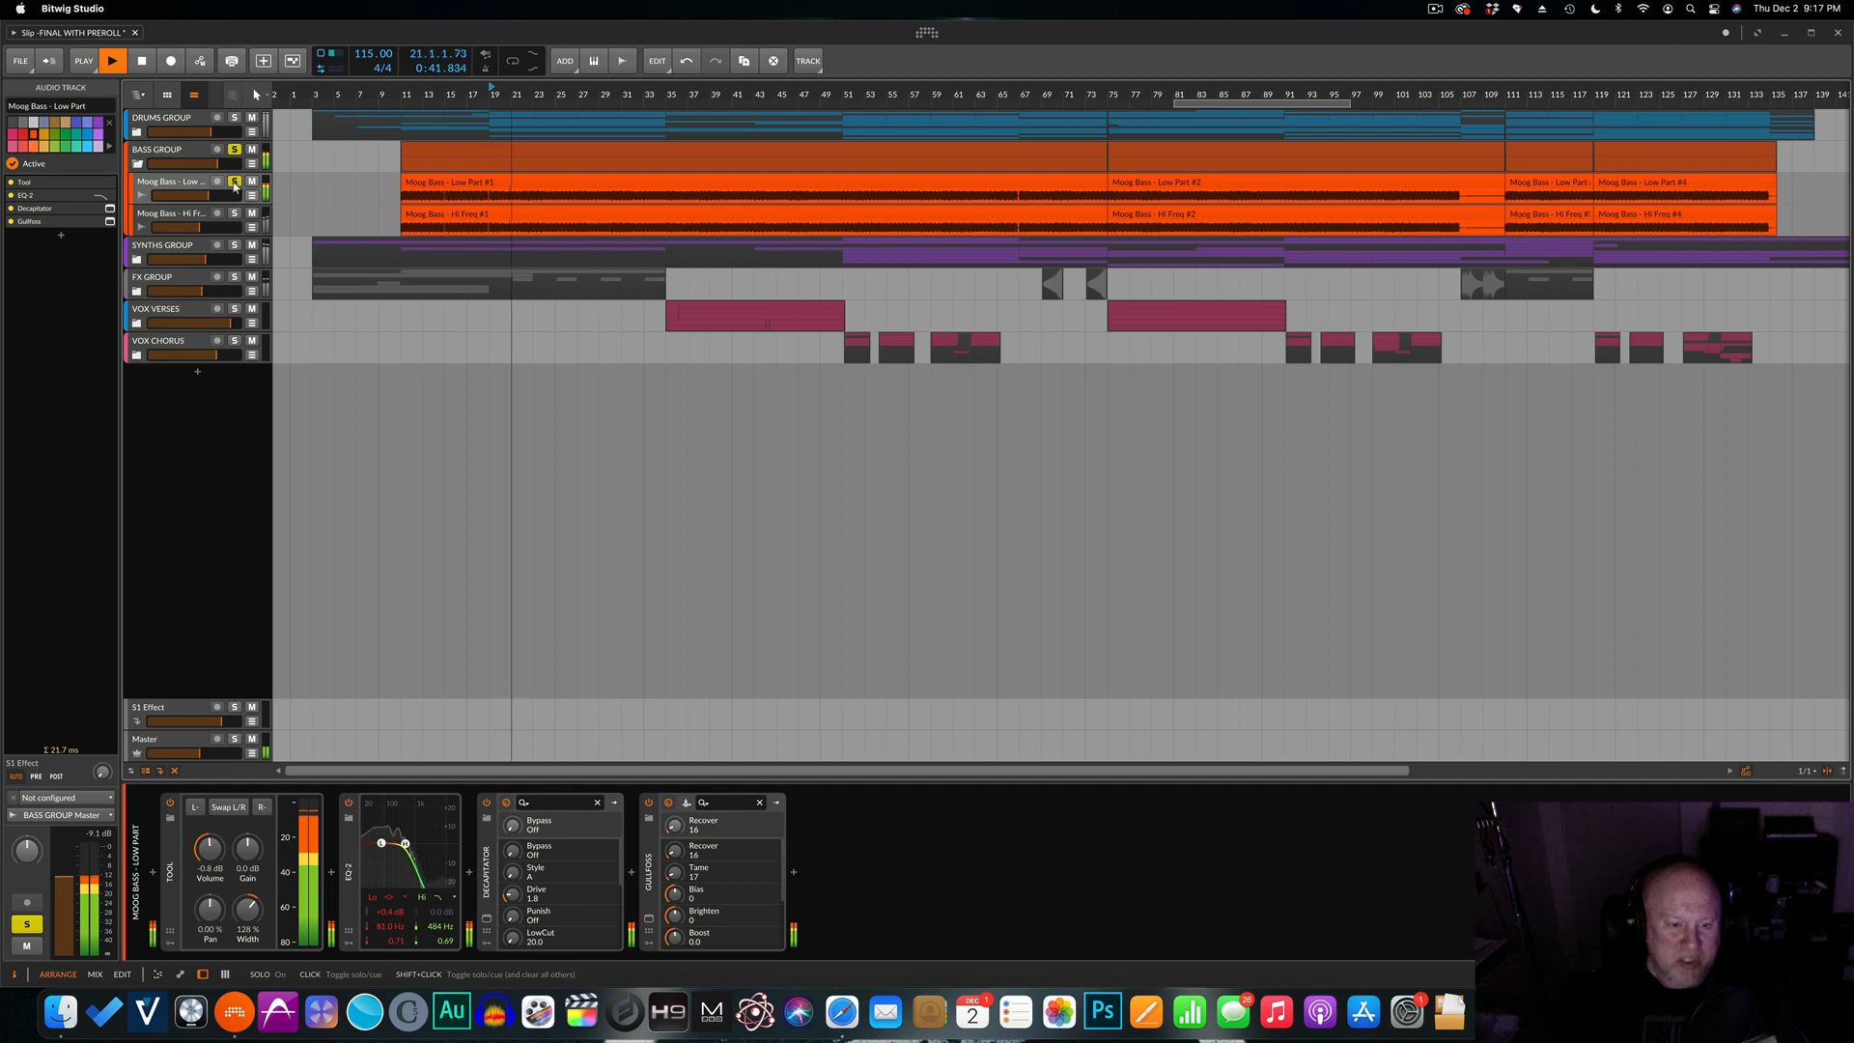
{"action": "left_click", "coordinate": [234, 183]}
{"action": "key", "text": "space"}
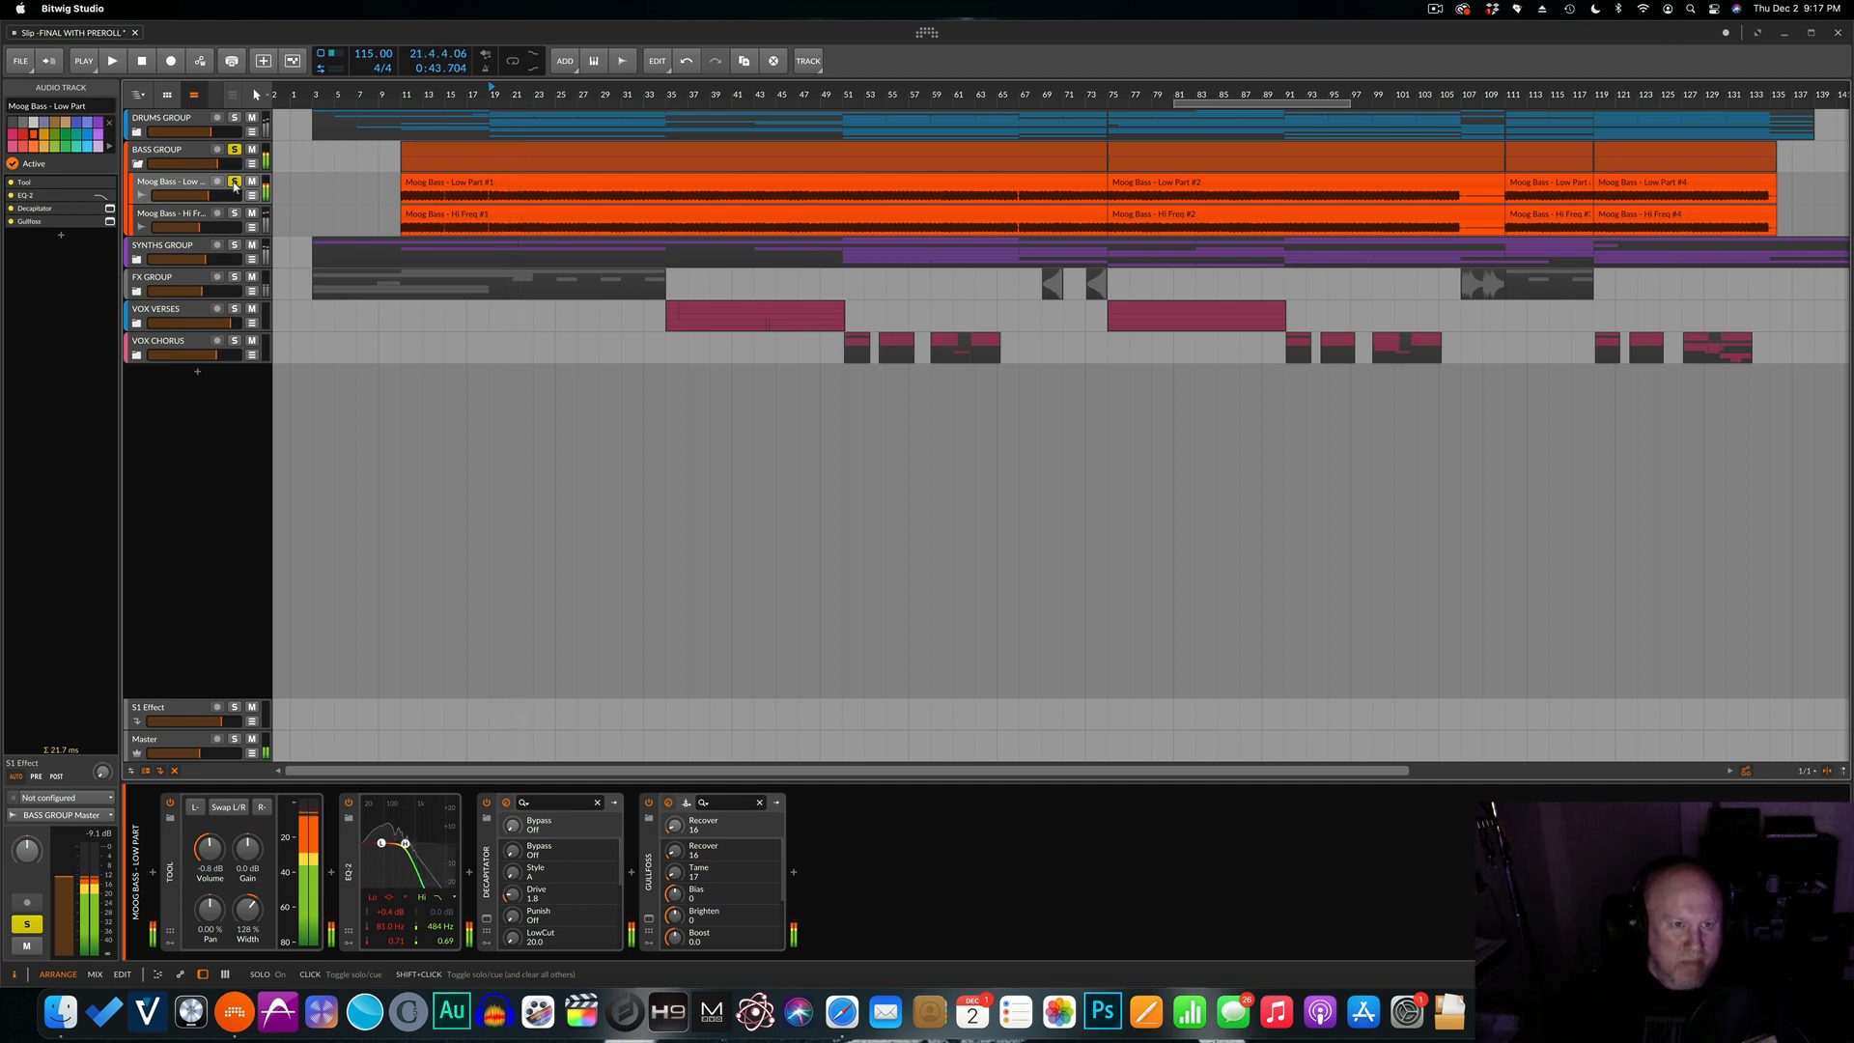
Open the TAL-Chorus-LX window on Moog Bass - Hi Freq, solo the track and play it from bar 19.
{"action": "left_click", "coordinate": [158, 214]}
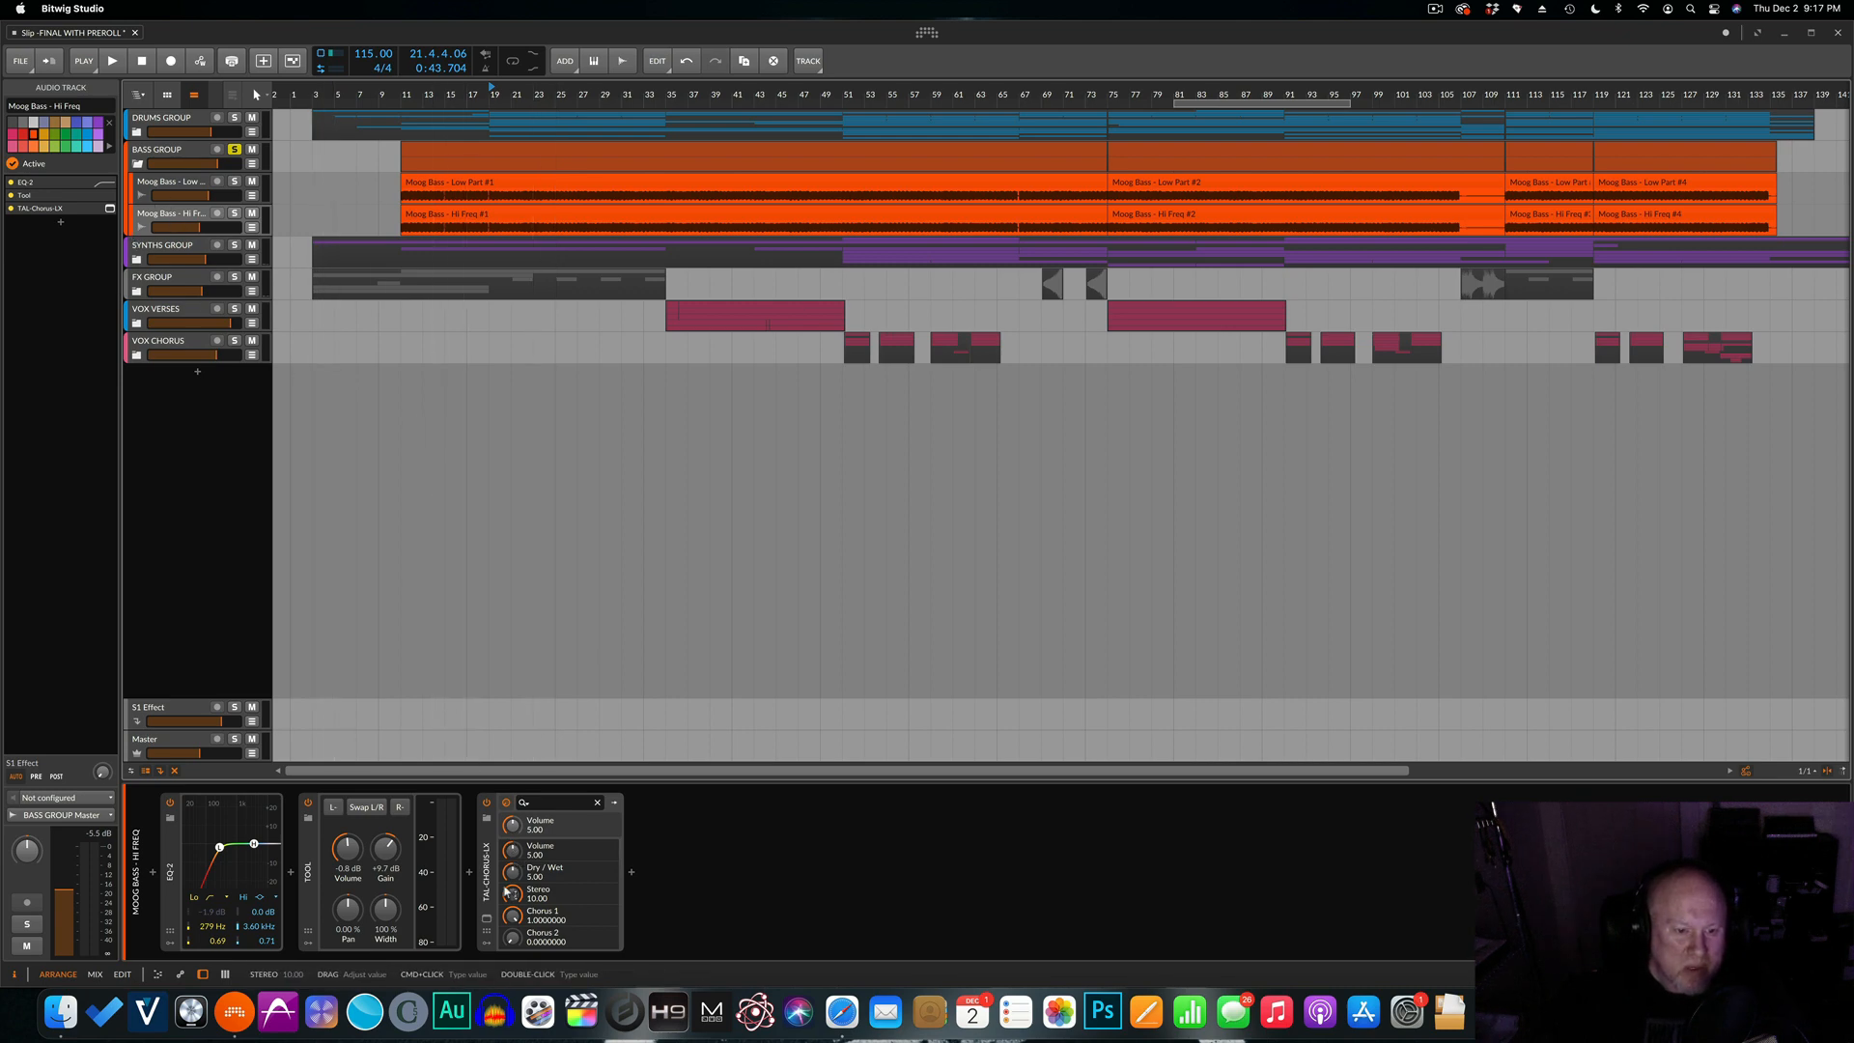
{"action": "left_click", "coordinate": [487, 920]}
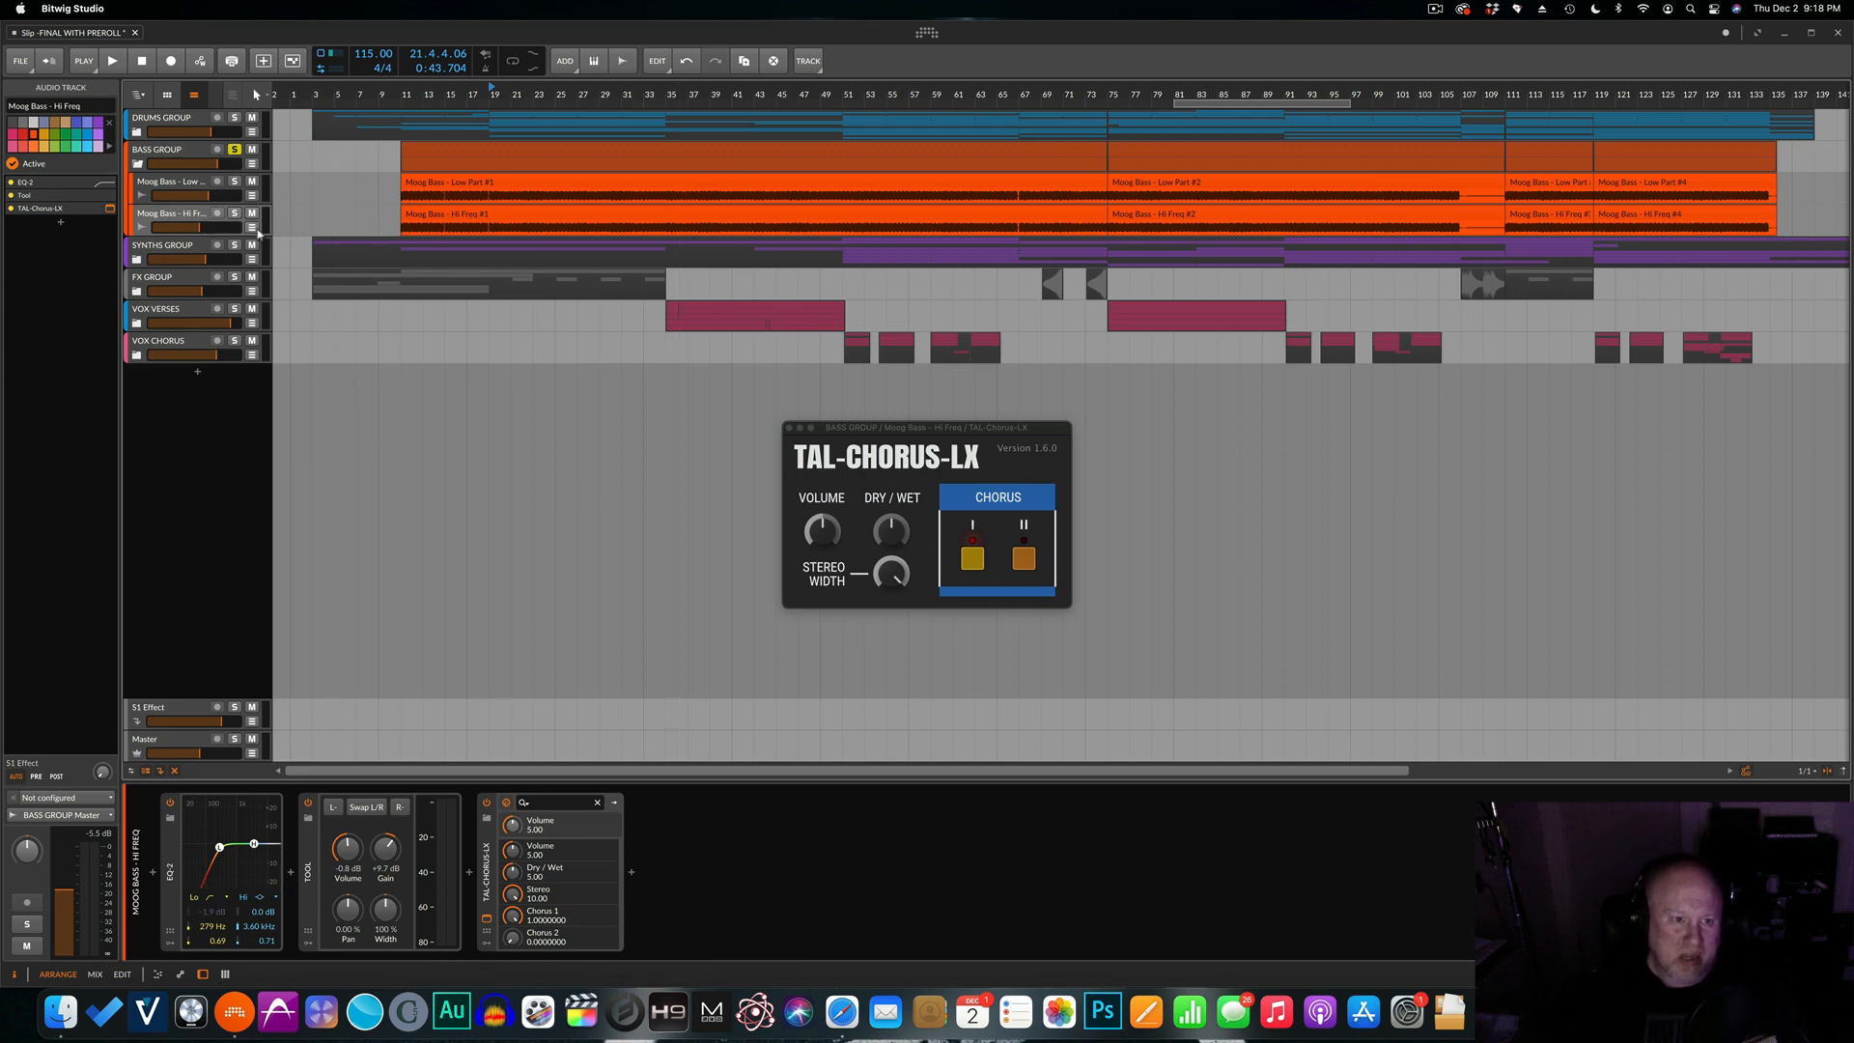
{"action": "left_click", "coordinate": [234, 213]}
{"action": "key", "text": "space"}
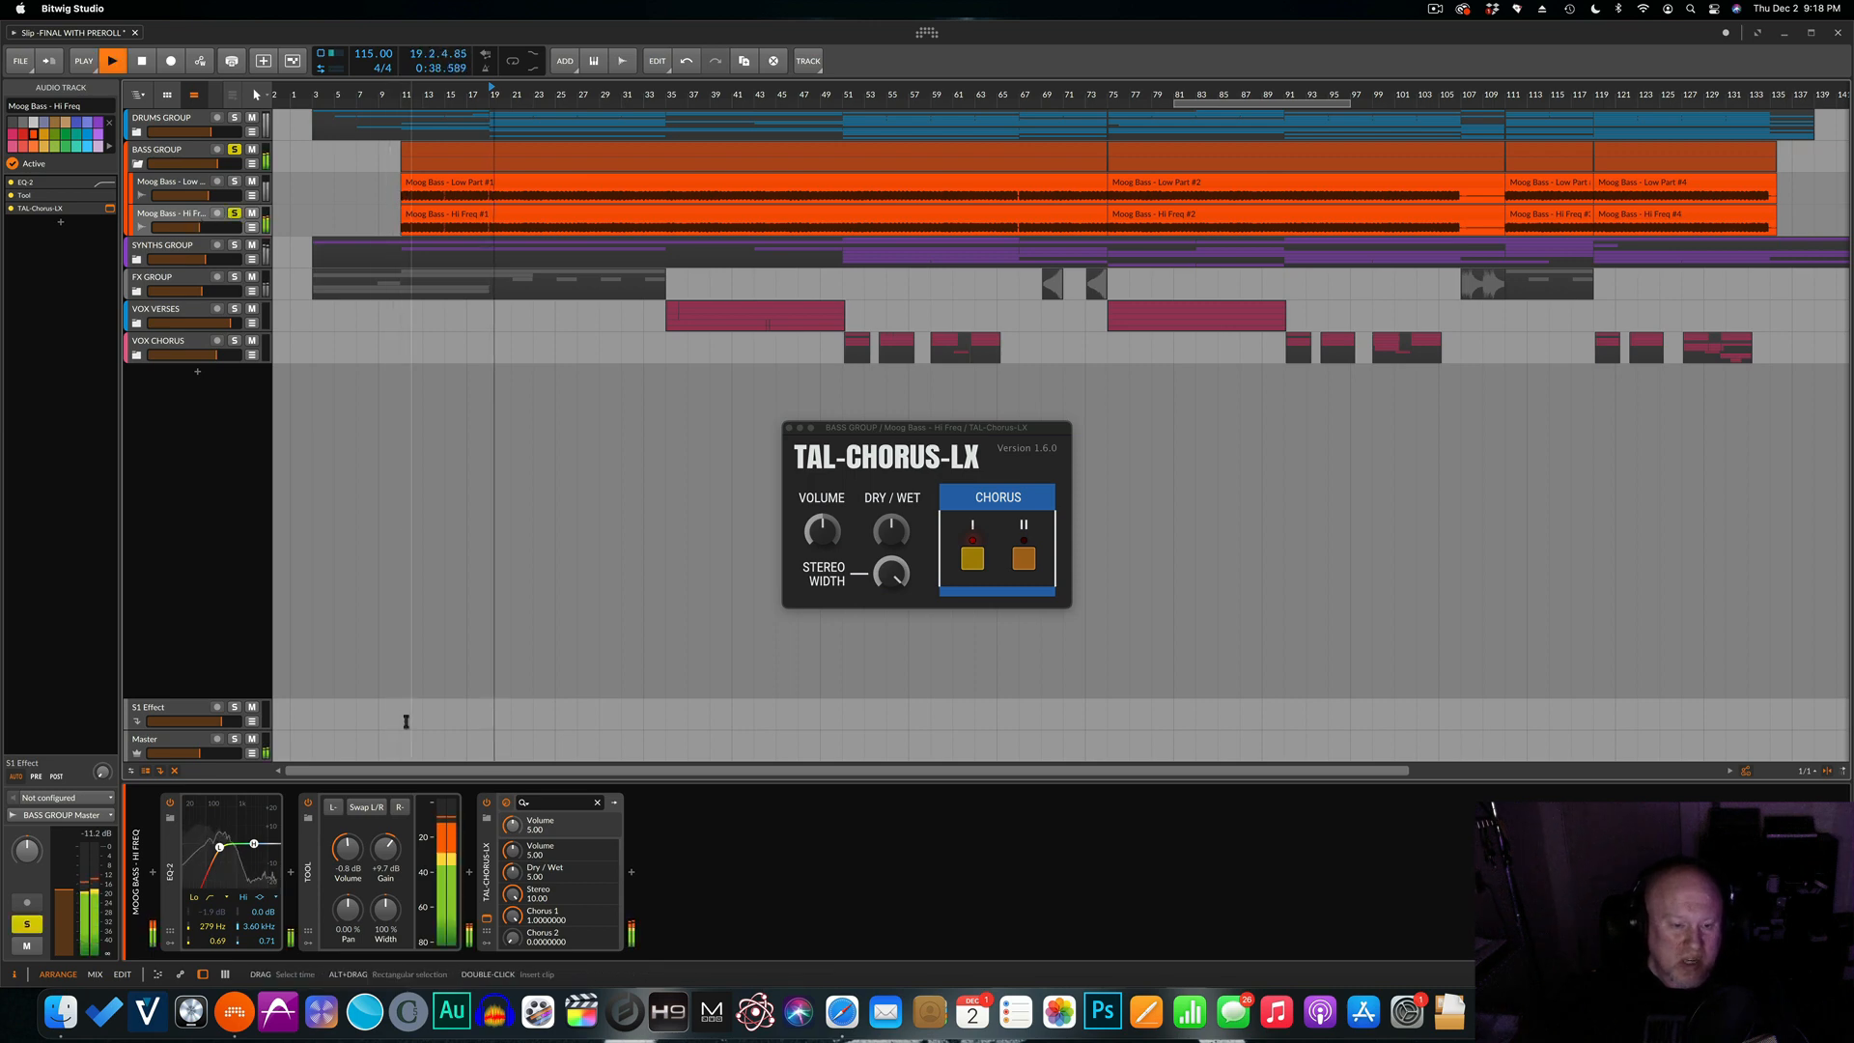
Compare the Hi Freq bass with EQ-2 bypassed and re-enabled, and toggle TAL-Chorus-LX, leaving the chorus disabled.
{"action": "left_click", "coordinate": [170, 804]}
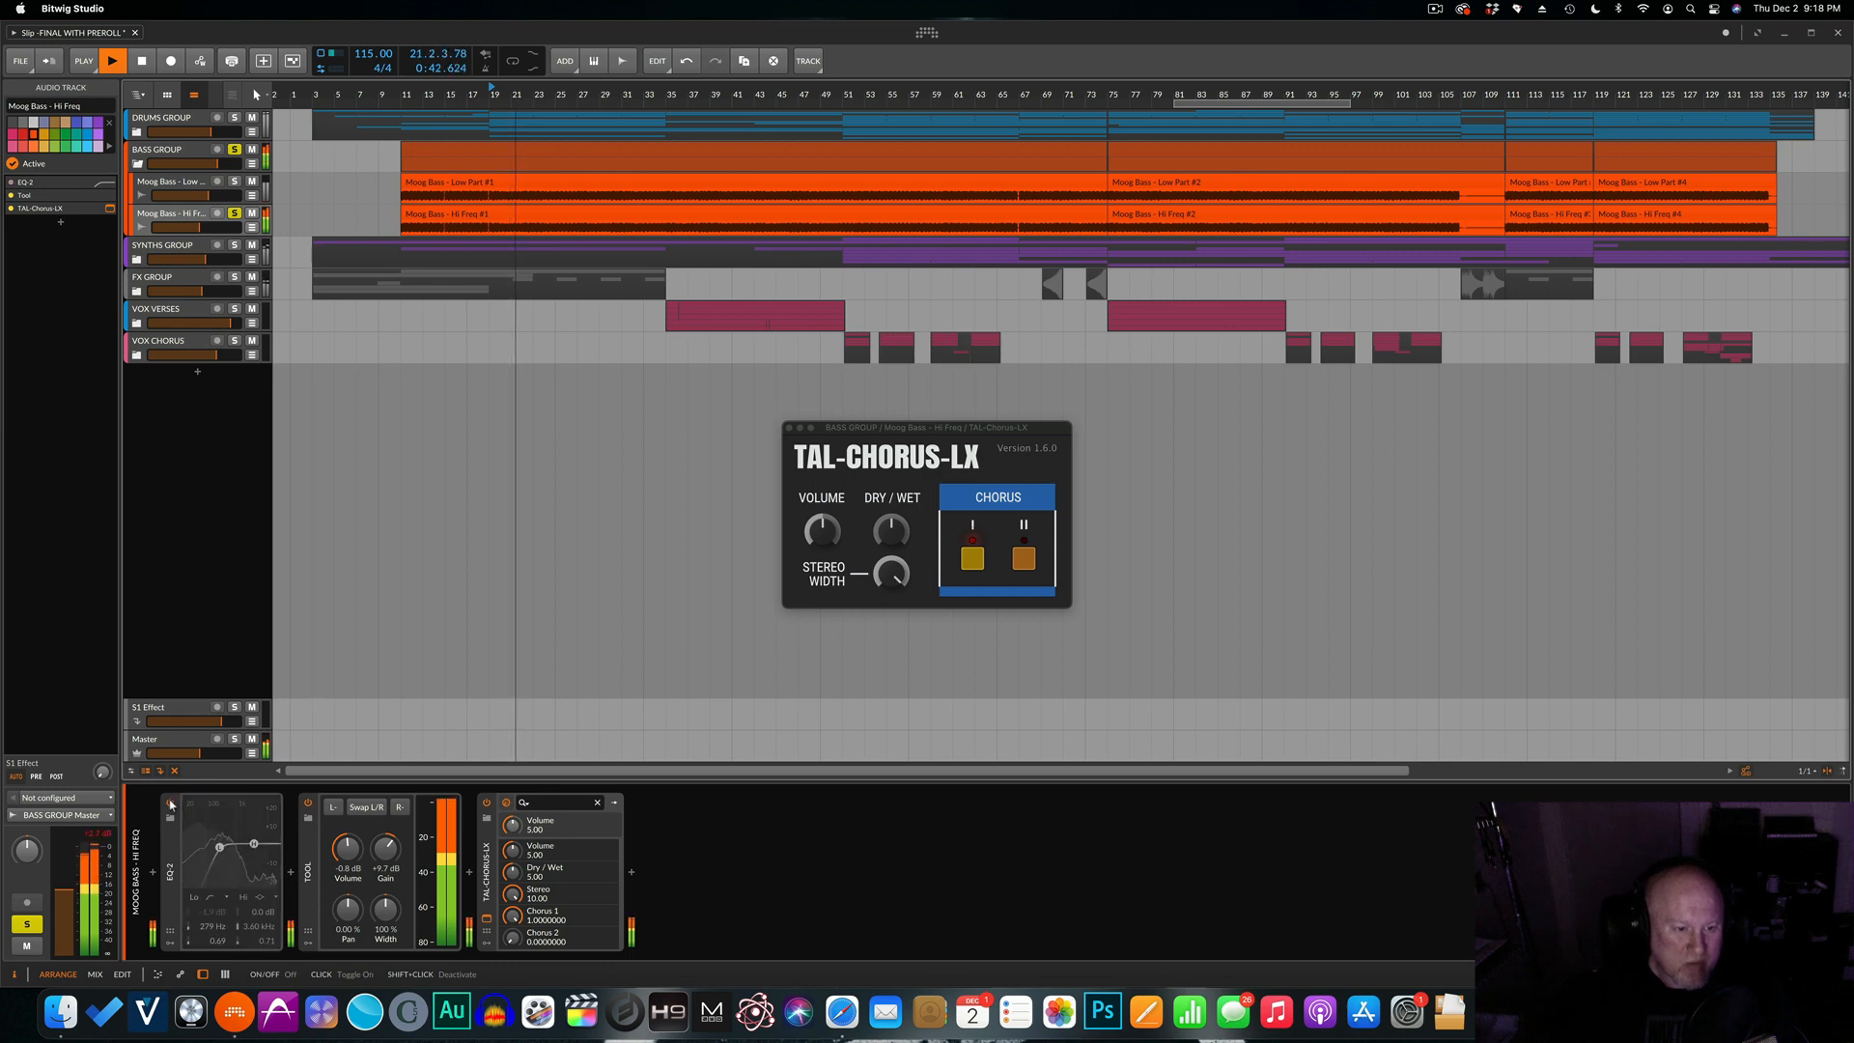
{"action": "left_click", "coordinate": [170, 804]}
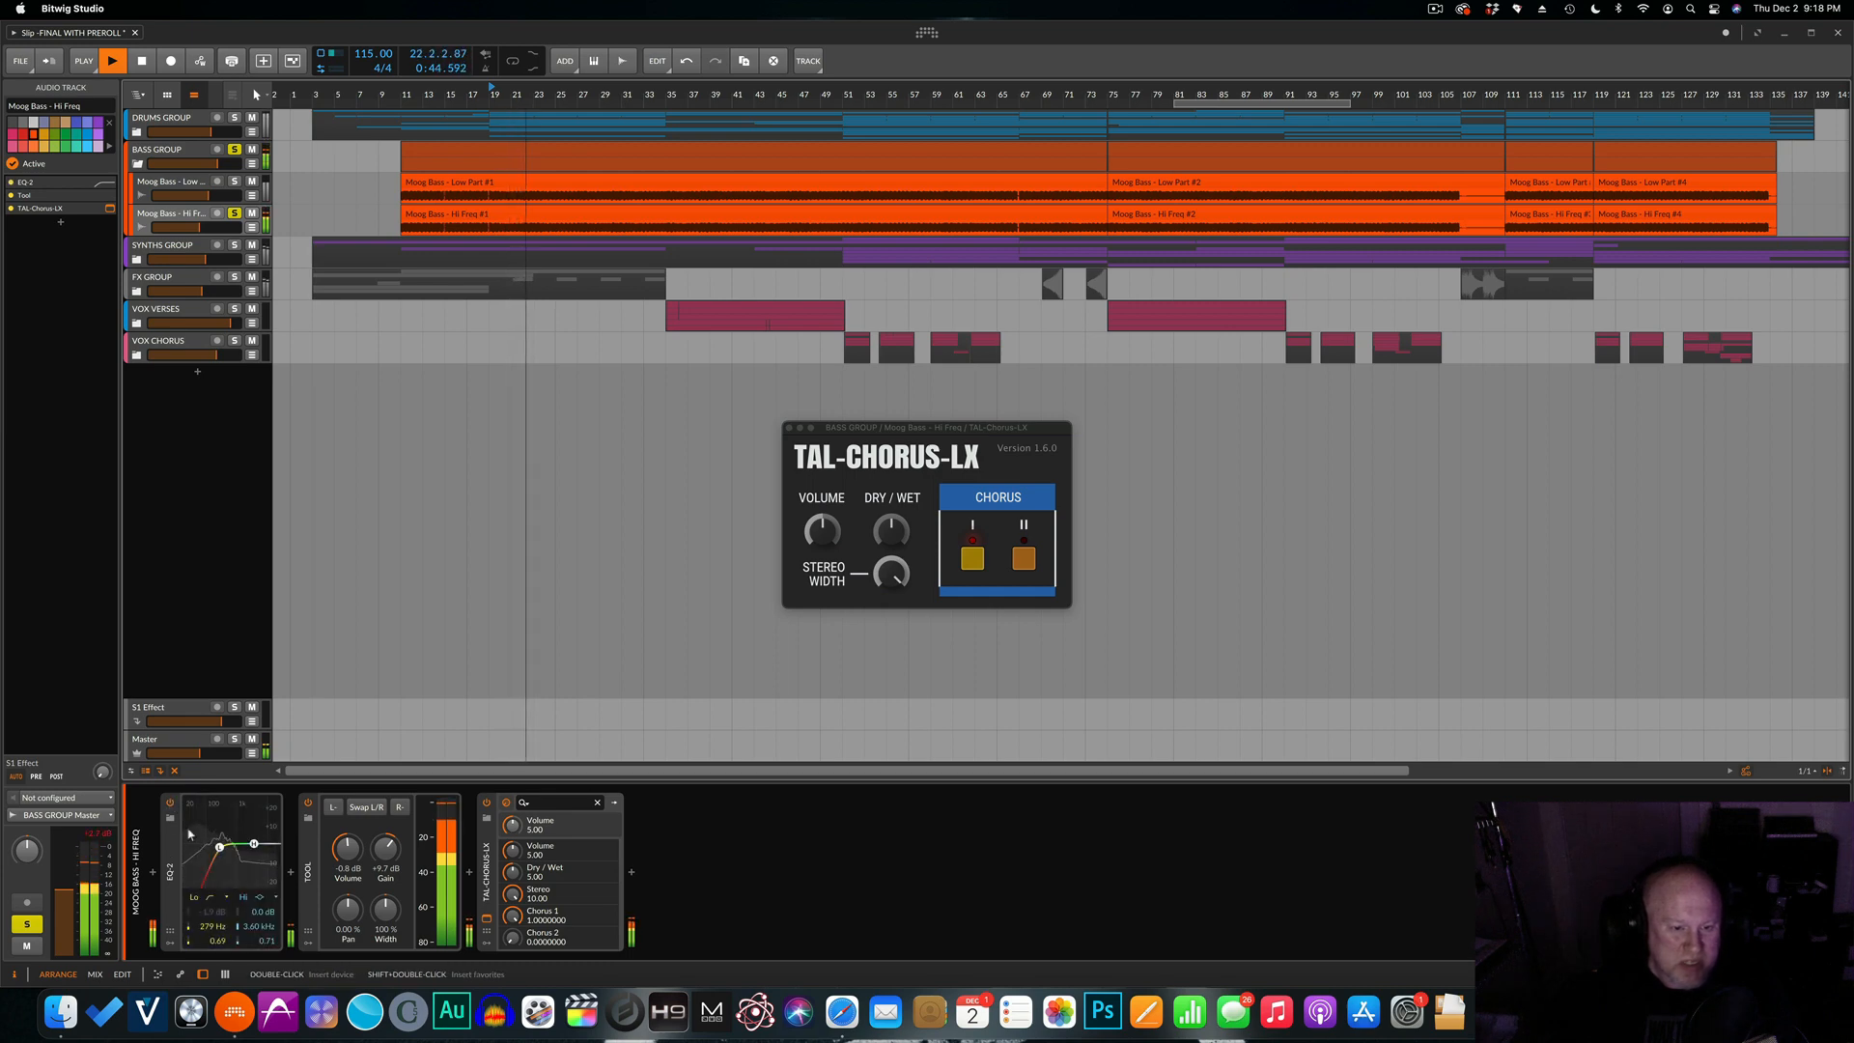
{"action": "left_click", "coordinate": [487, 804]}
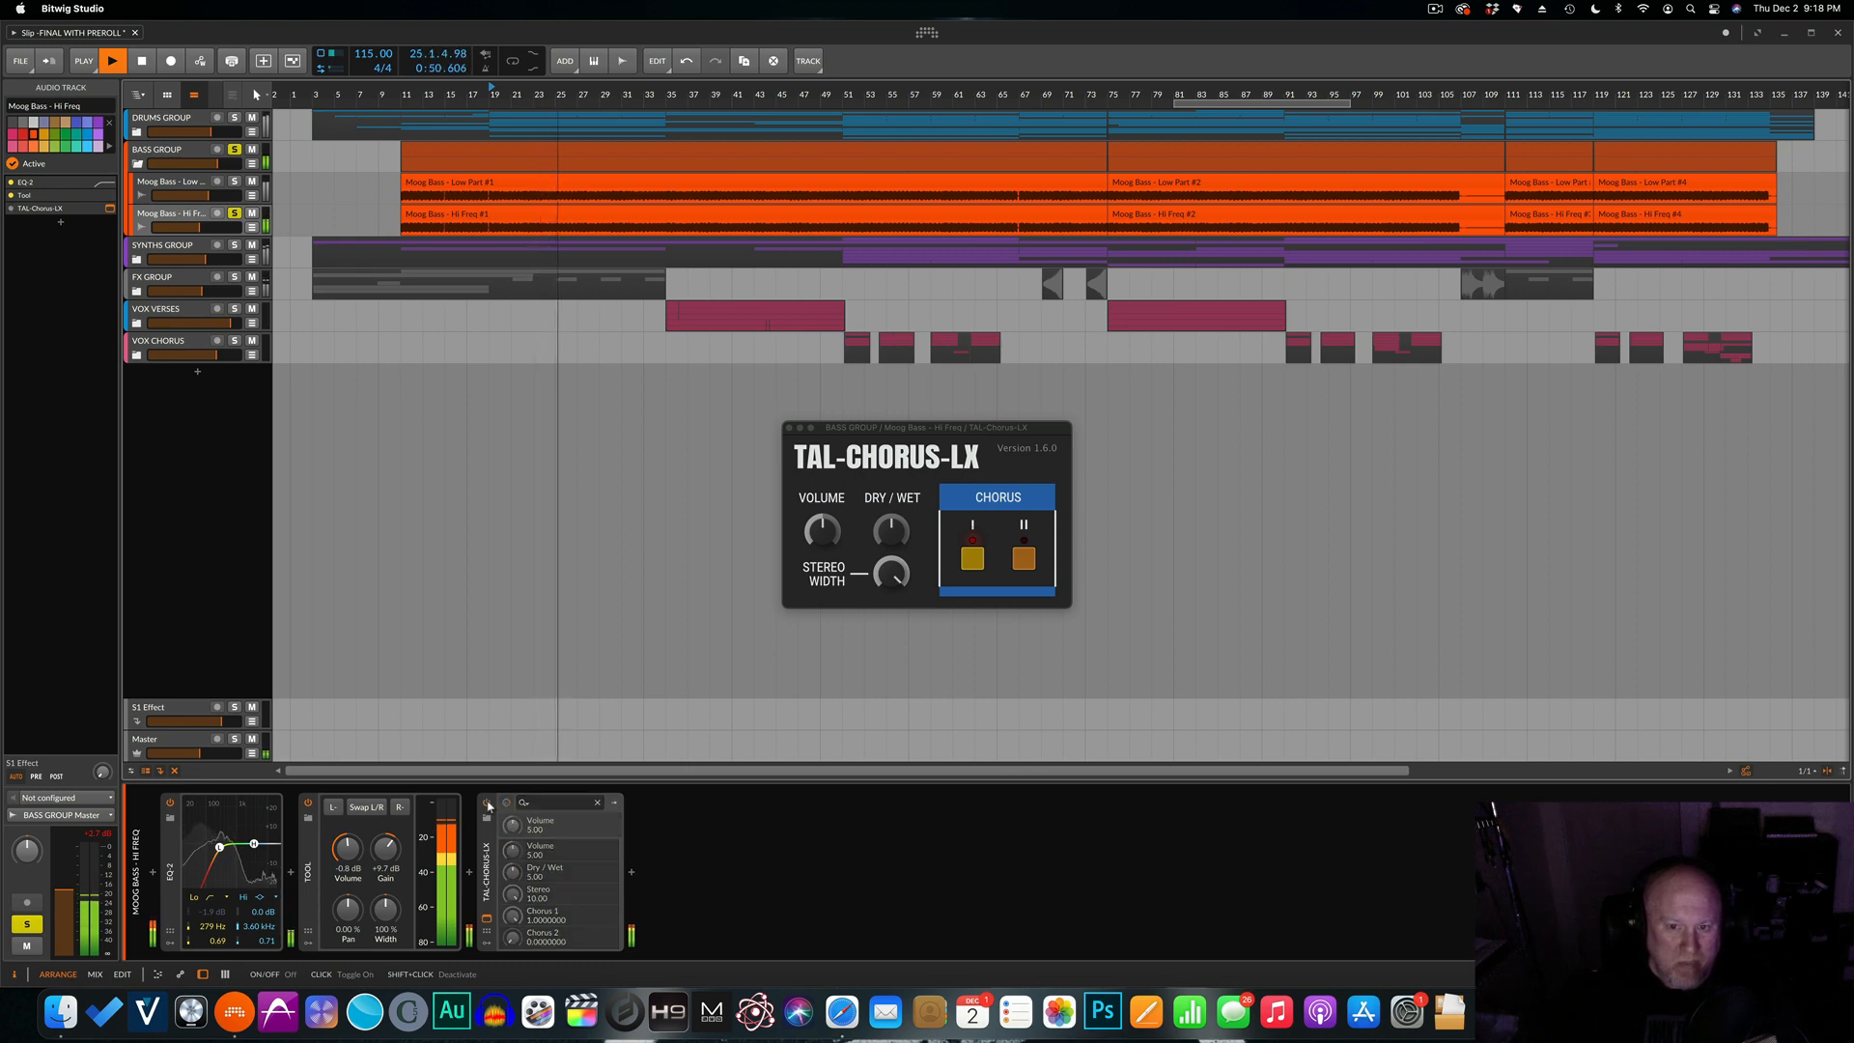
{"action": "left_click", "coordinate": [487, 803]}
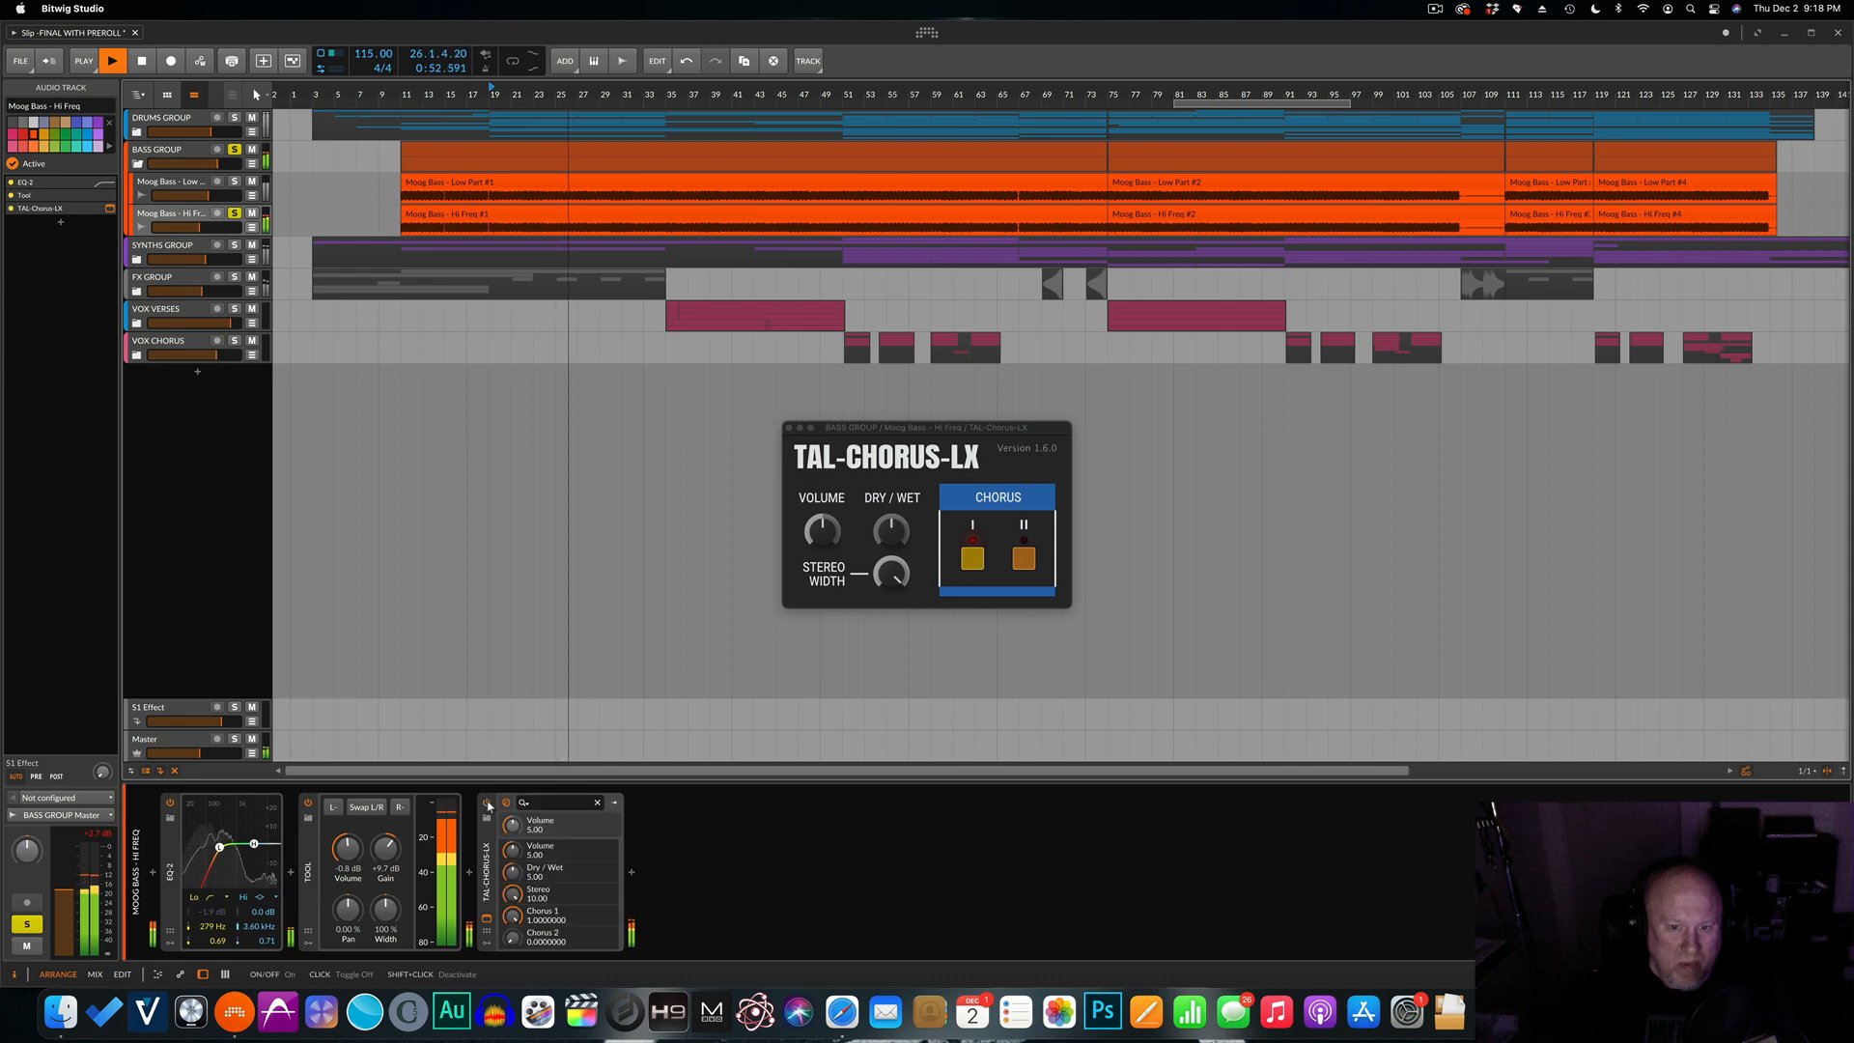
{"action": "left_click", "coordinate": [487, 803]}
Stop playback, close the TAL-Chorus-LX window and clear the solo on Moog Bass - Hi Freq.
{"action": "key", "text": "space"}
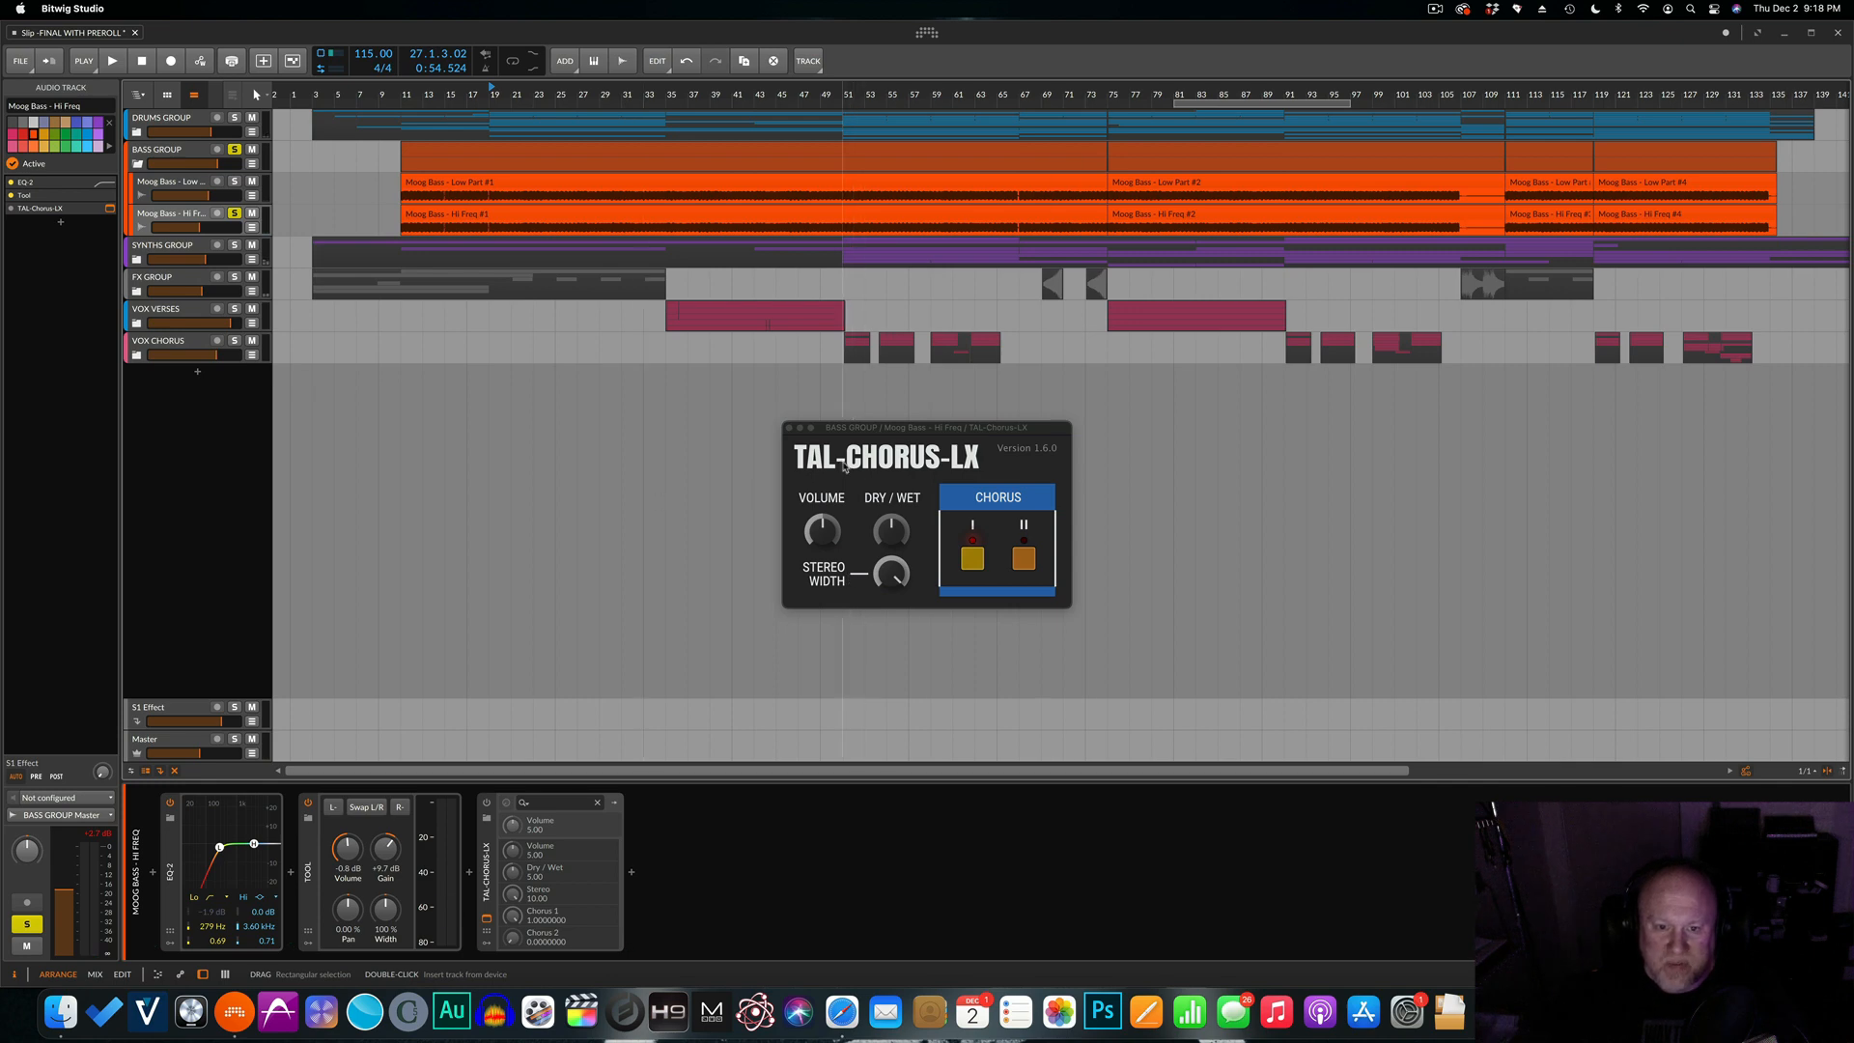
{"action": "left_click", "coordinate": [789, 428]}
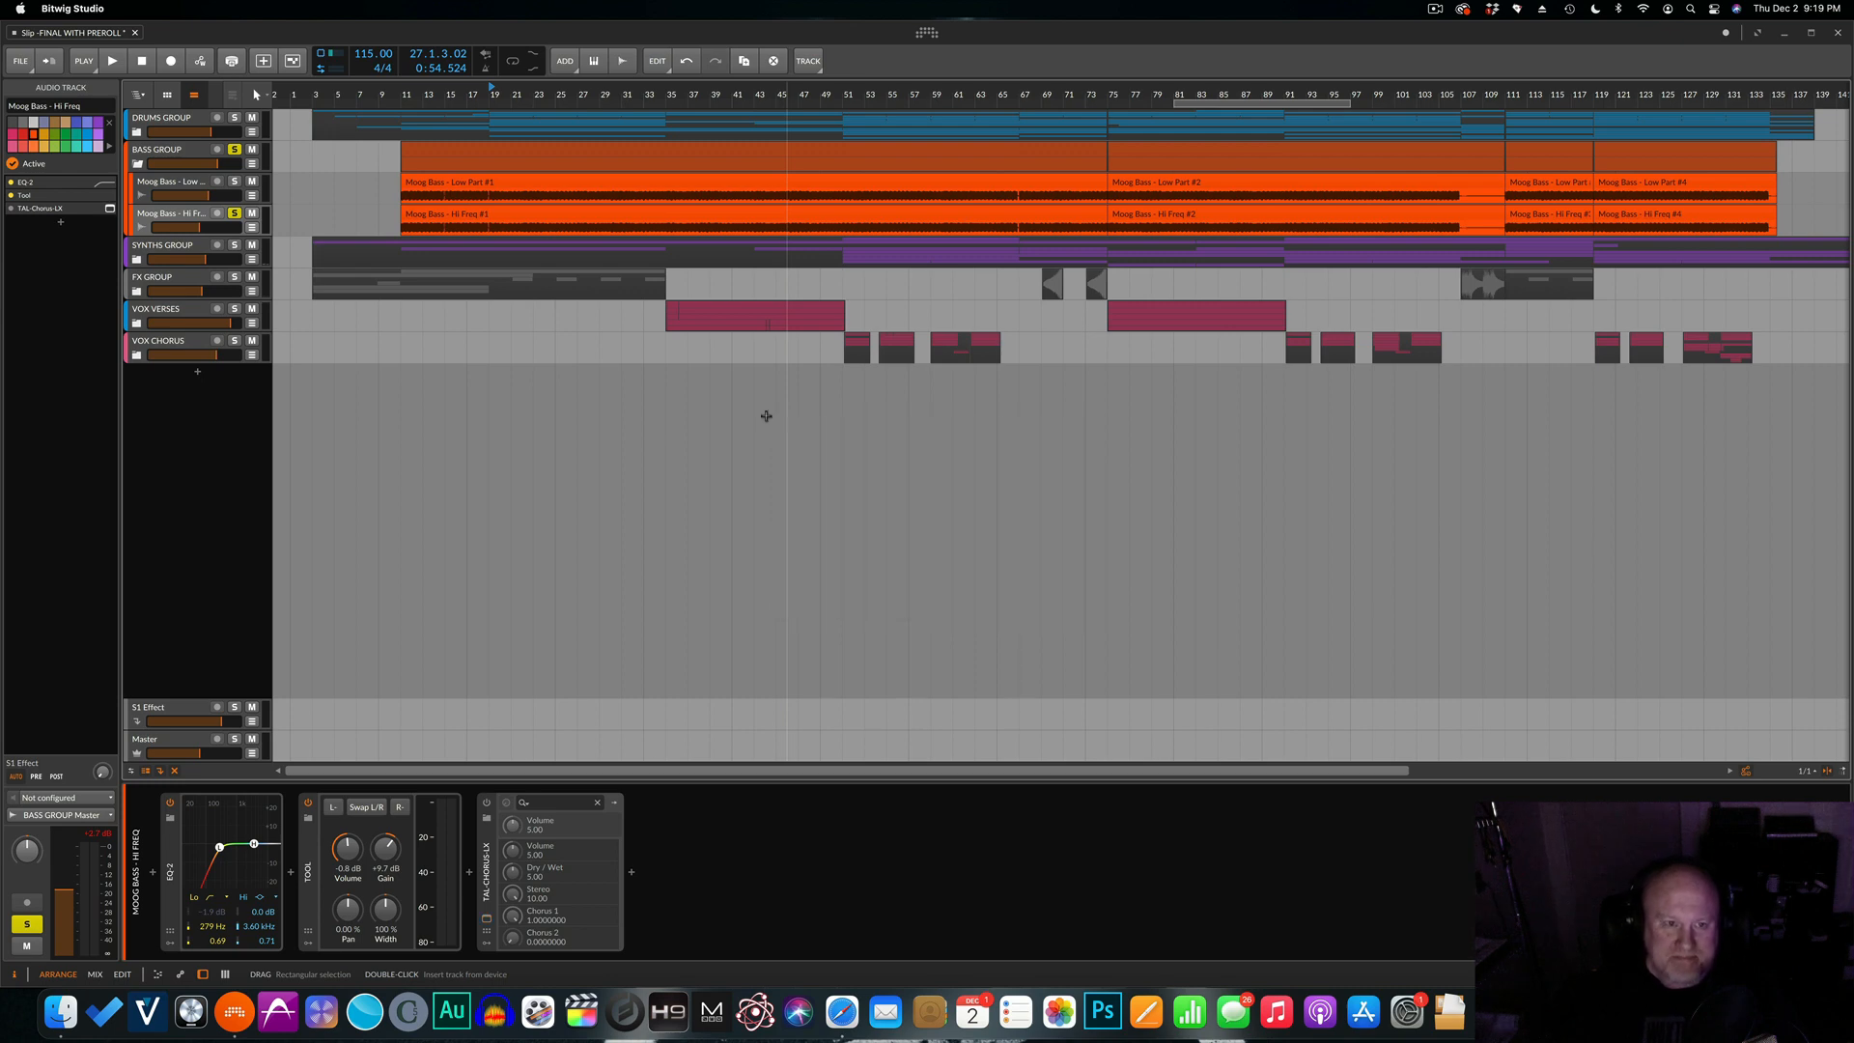
{"action": "left_click", "coordinate": [235, 213]}
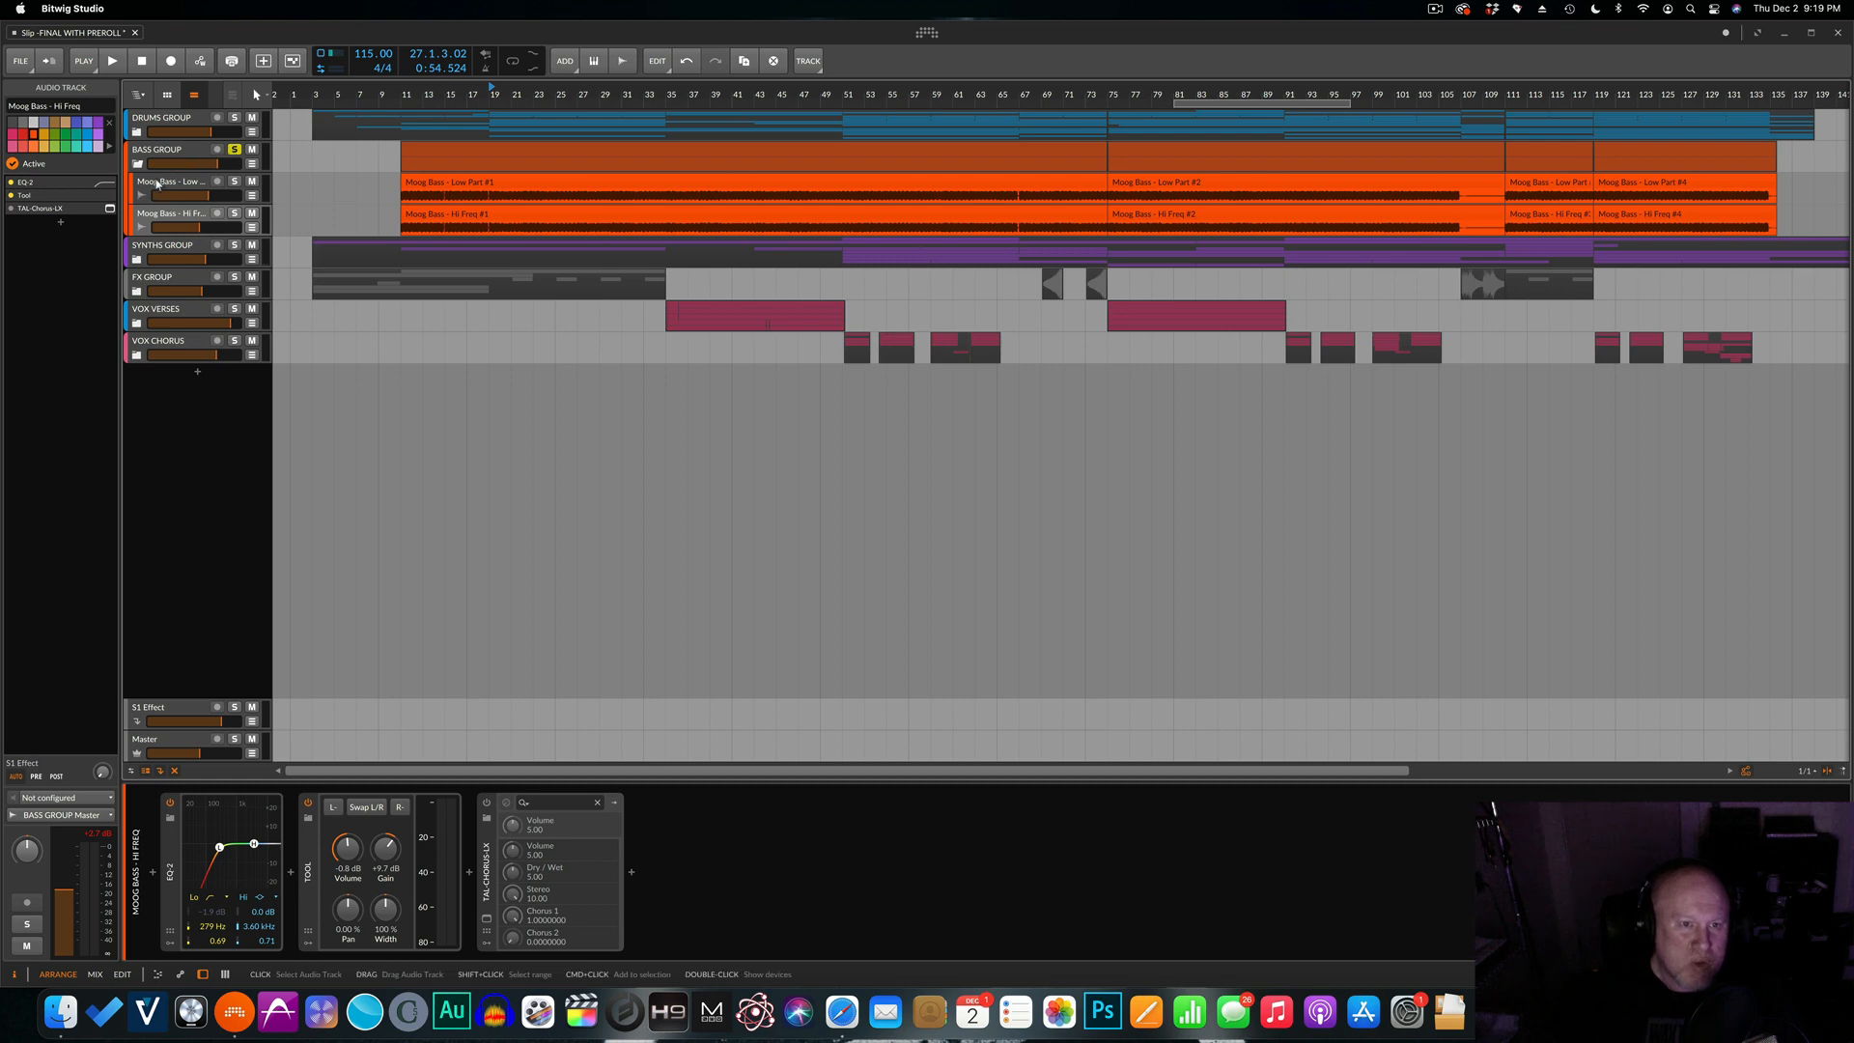
Examine the Decapitator settings on the Moog Bass - Low Part track and close the plug-in window.
{"action": "left_click", "coordinate": [156, 185]}
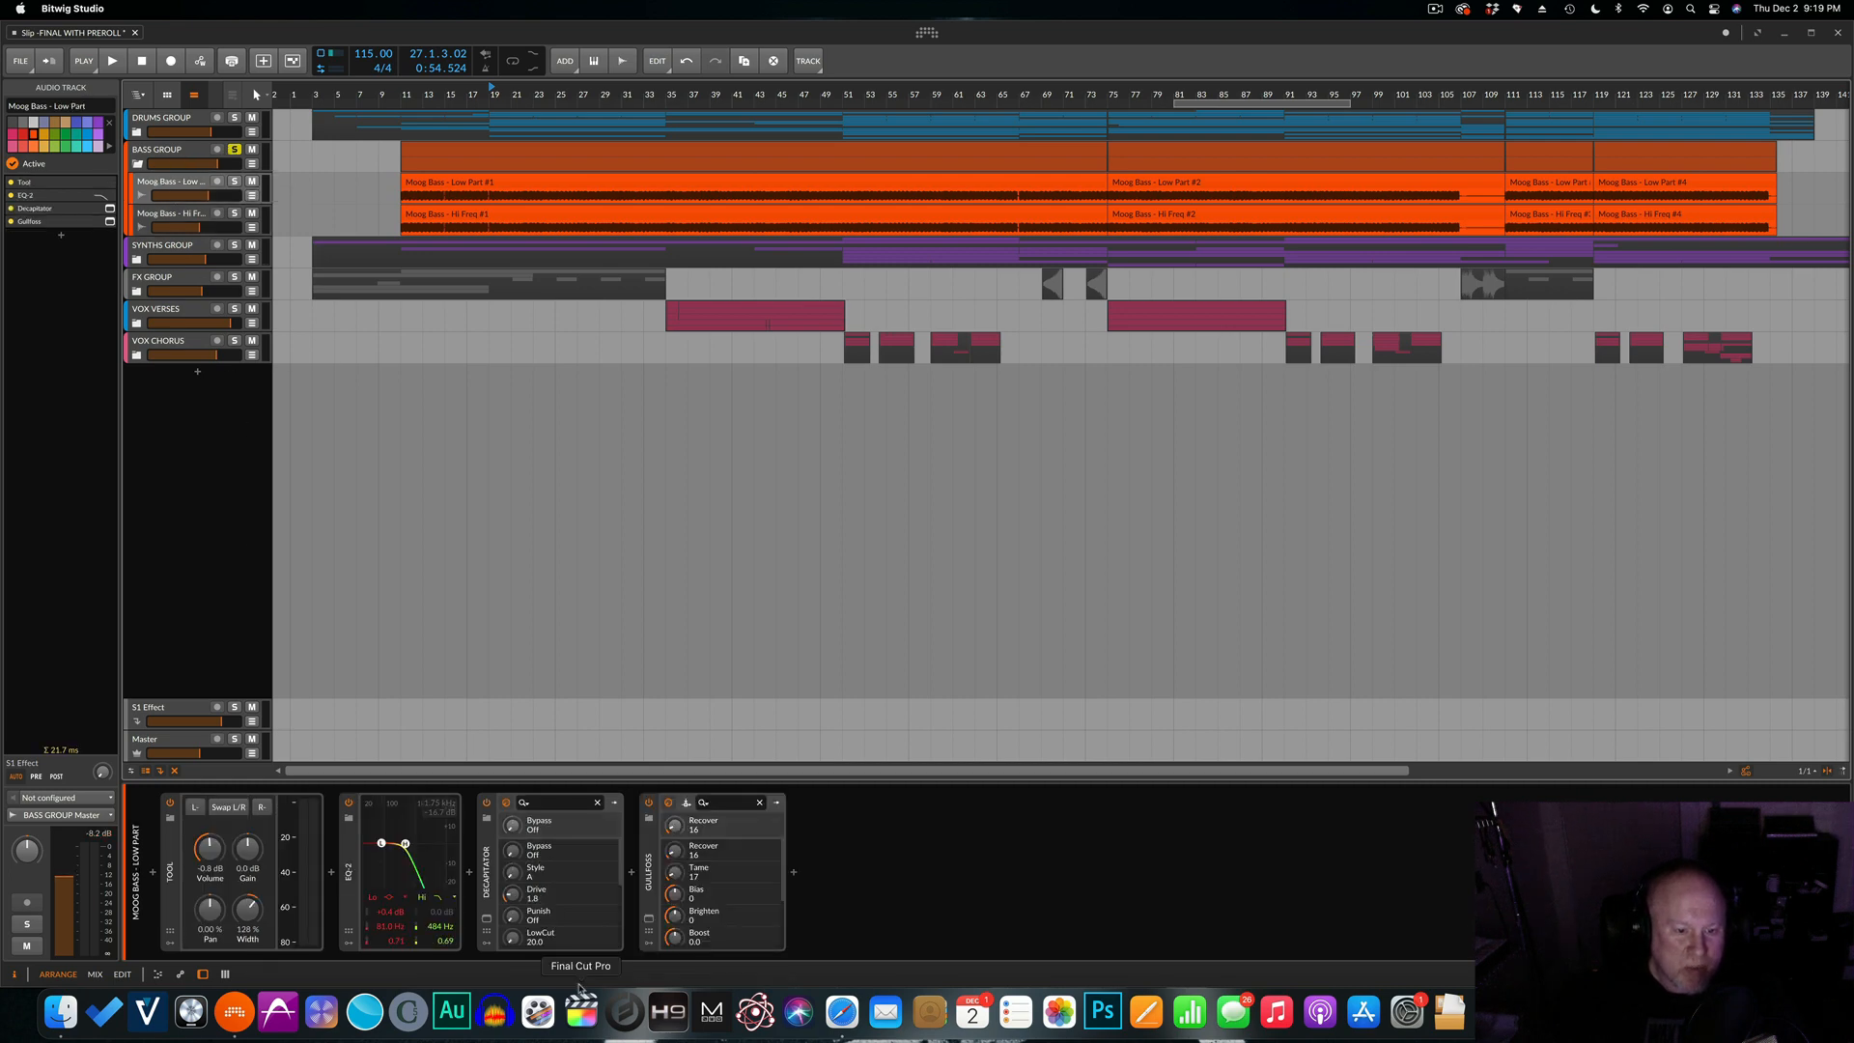
{"action": "left_click", "coordinate": [487, 919]}
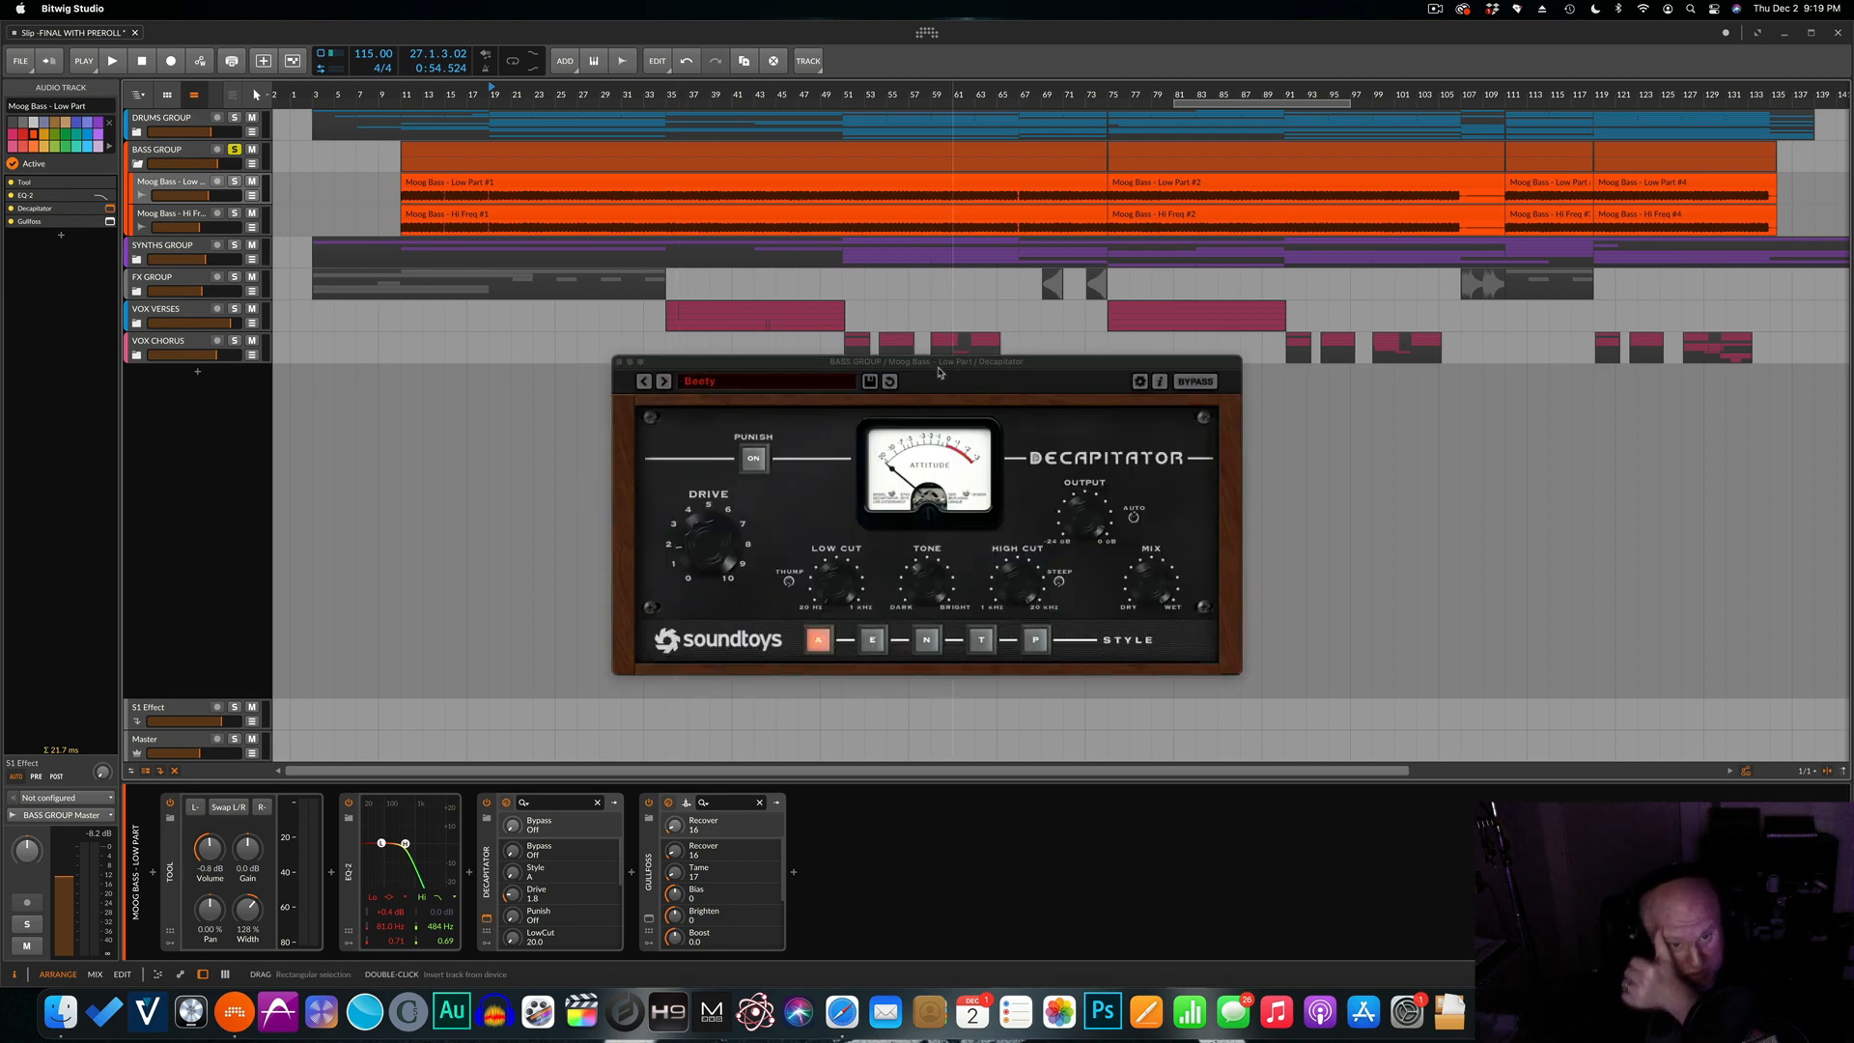
{"action": "left_click", "coordinate": [623, 364]}
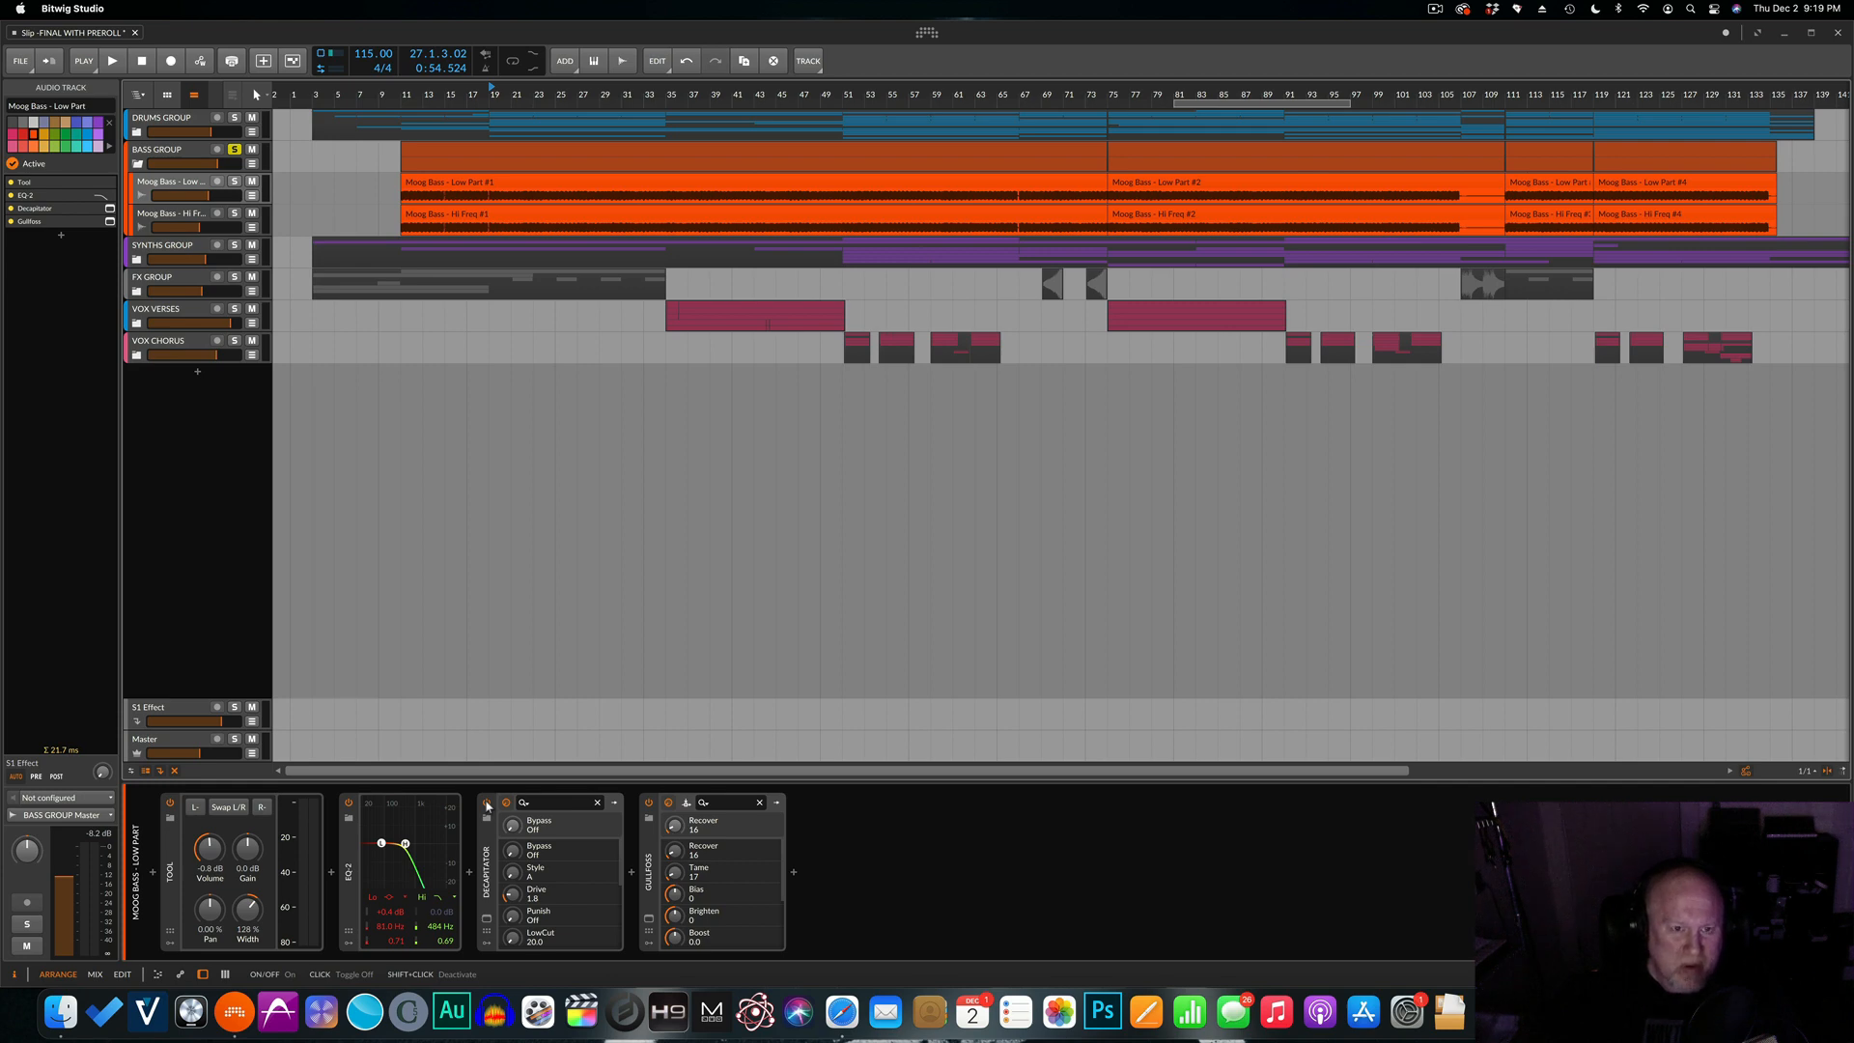
Clear the BASS GROUP solo and collapse that group, and expand the SYNTHS GROUP instead.
{"action": "left_click", "coordinate": [234, 150]}
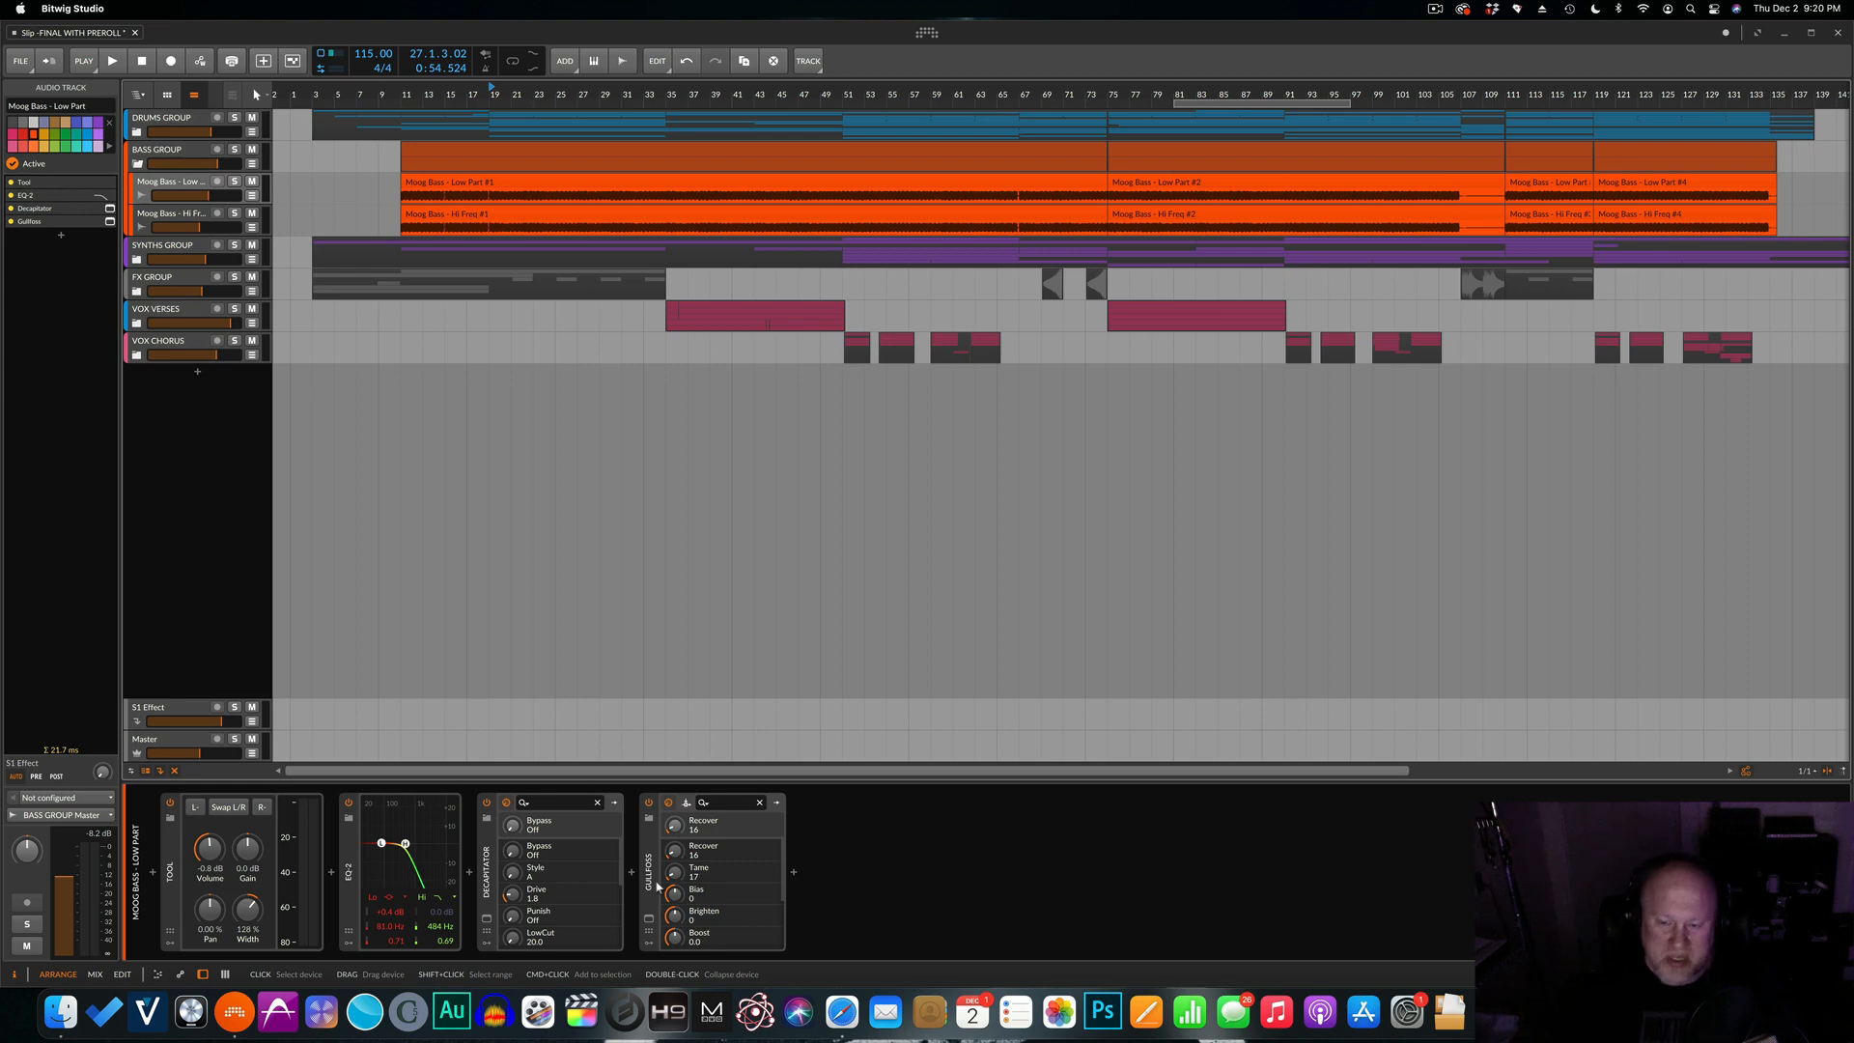
{"action": "left_click", "coordinate": [137, 165]}
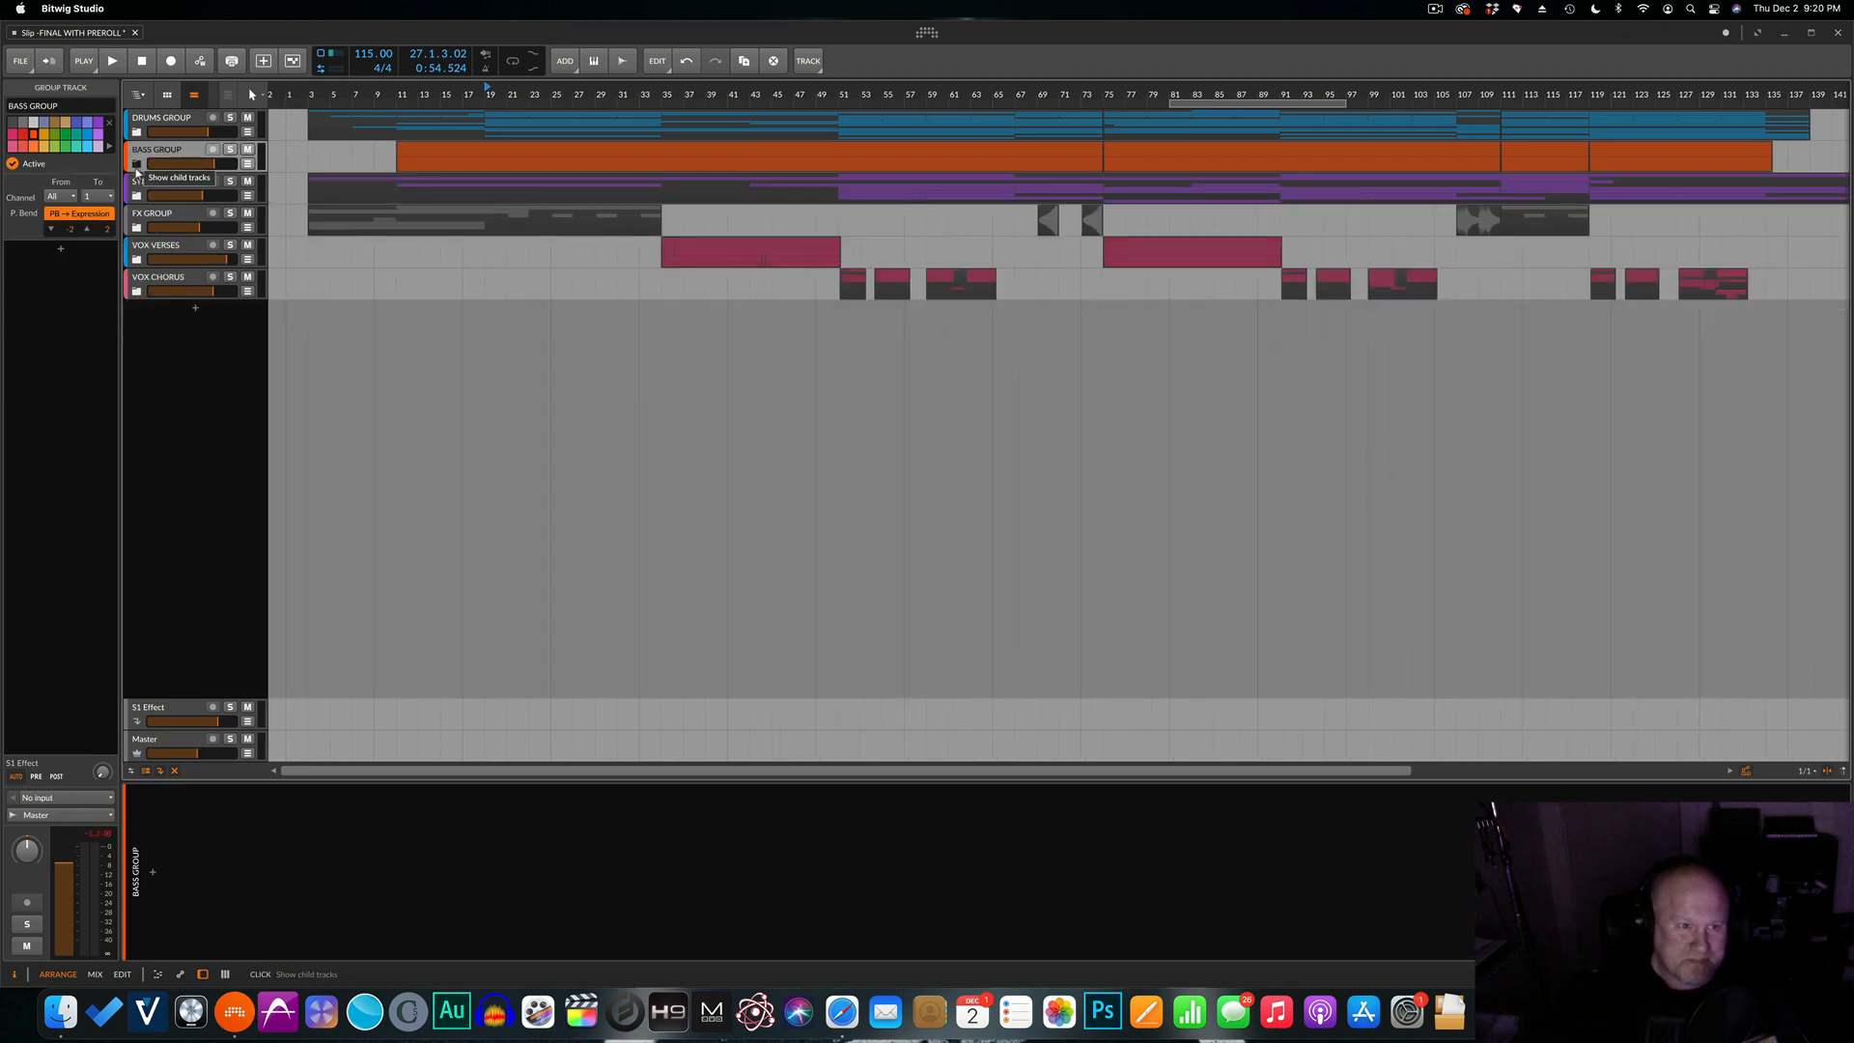
{"action": "left_click", "coordinate": [132, 189]}
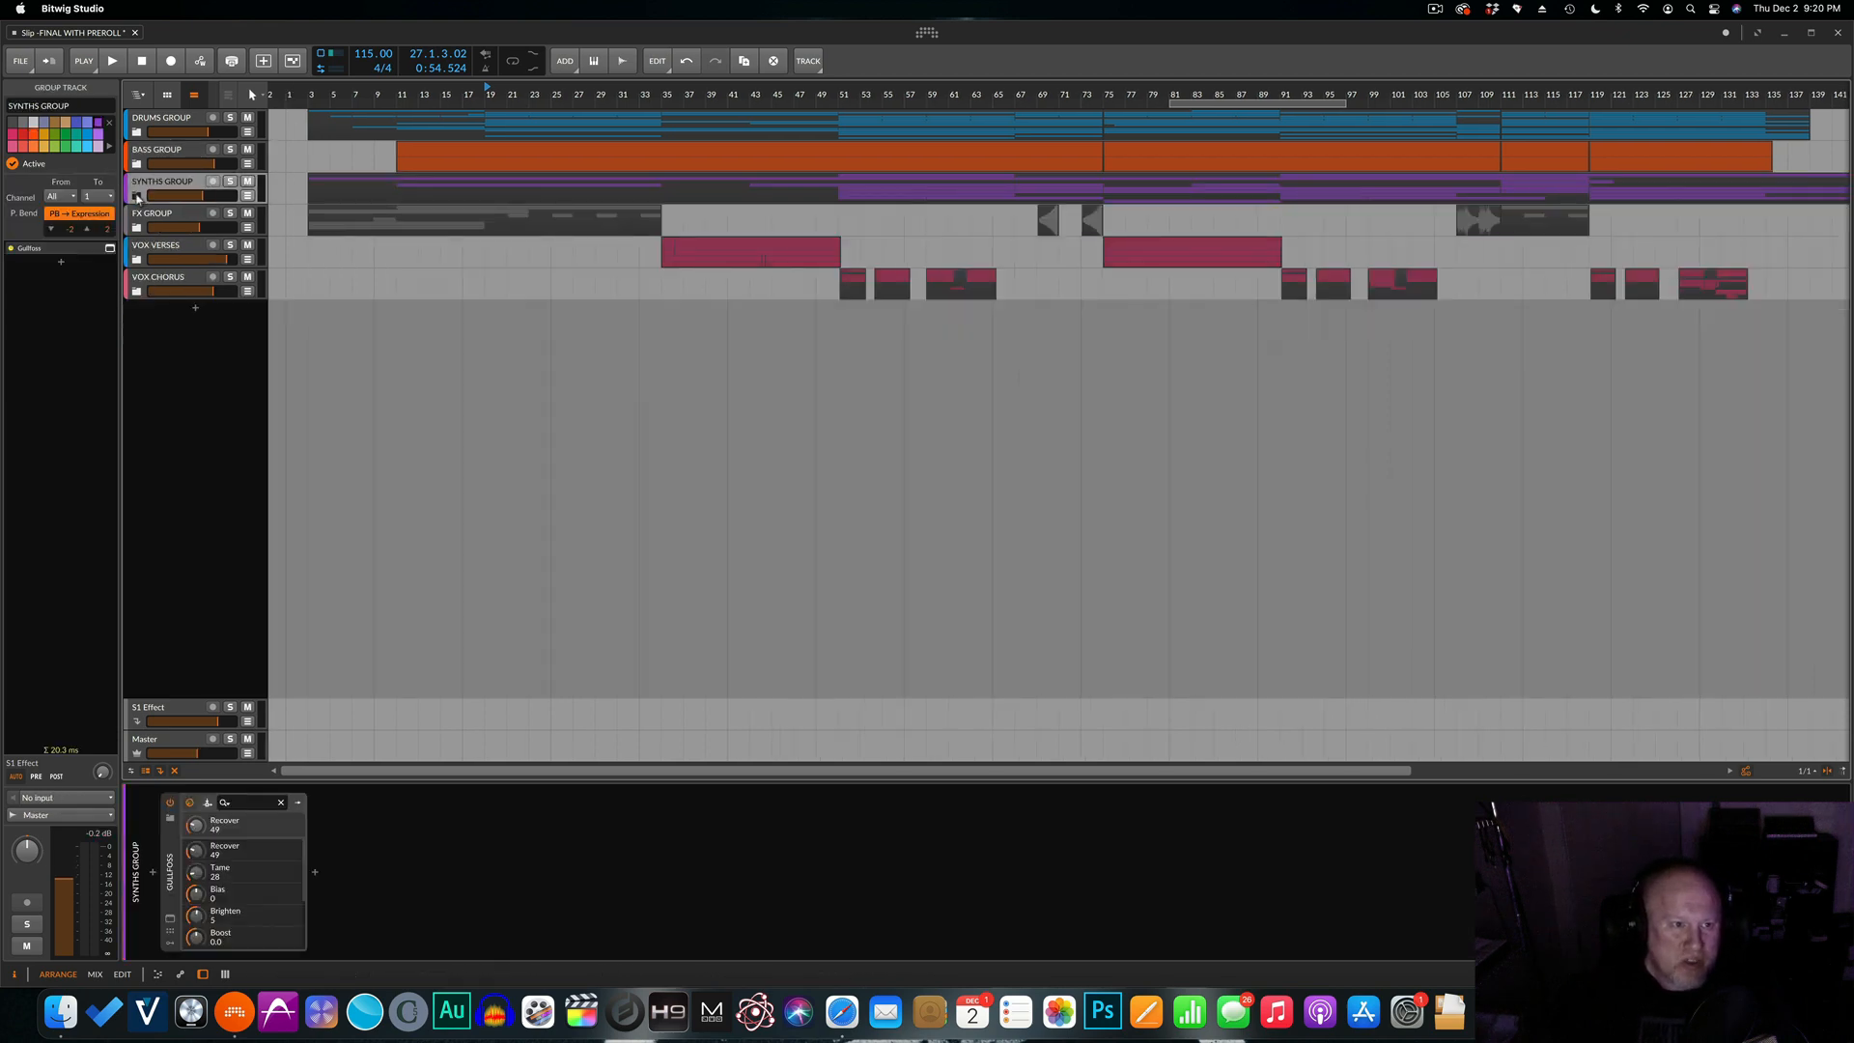
{"action": "left_click", "coordinate": [137, 195]}
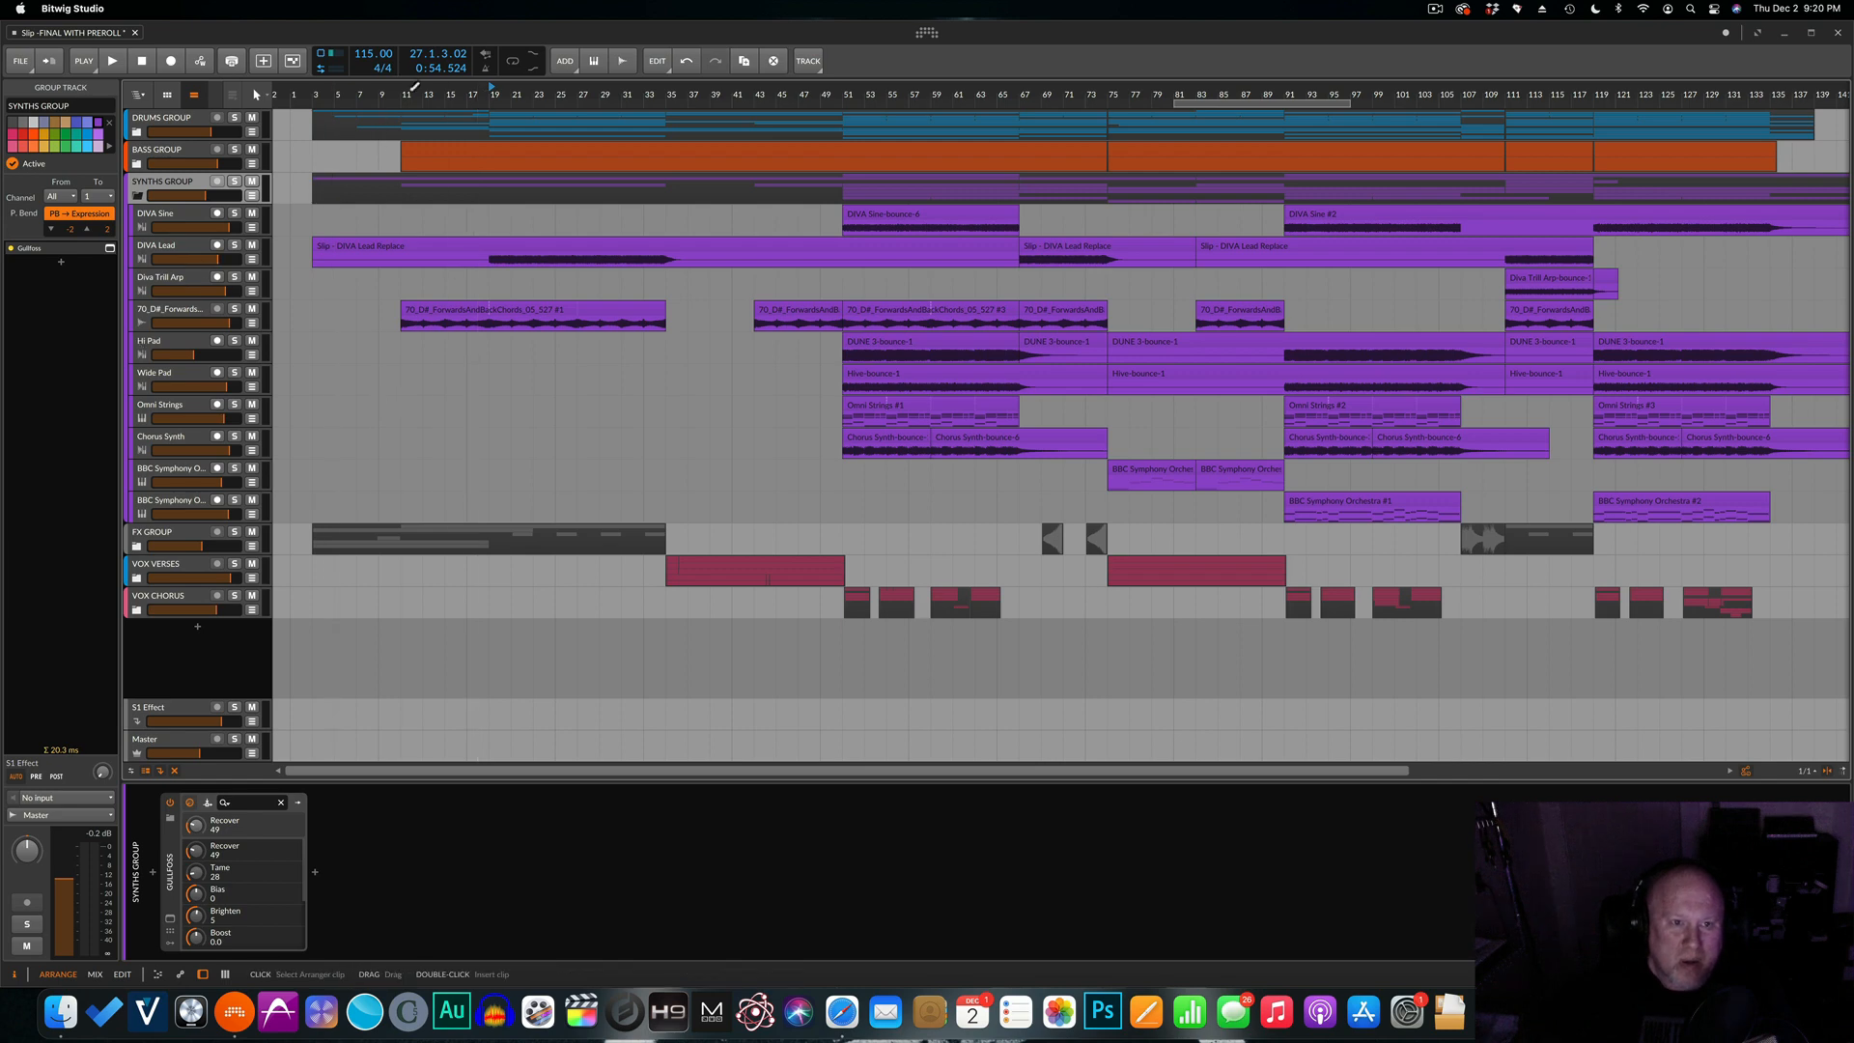
Solo the 70_D#_ForwardsAndBackChords track, play it from bar 11 and open its ValhallaDelay window.
{"action": "left_click", "coordinate": [402, 94]}
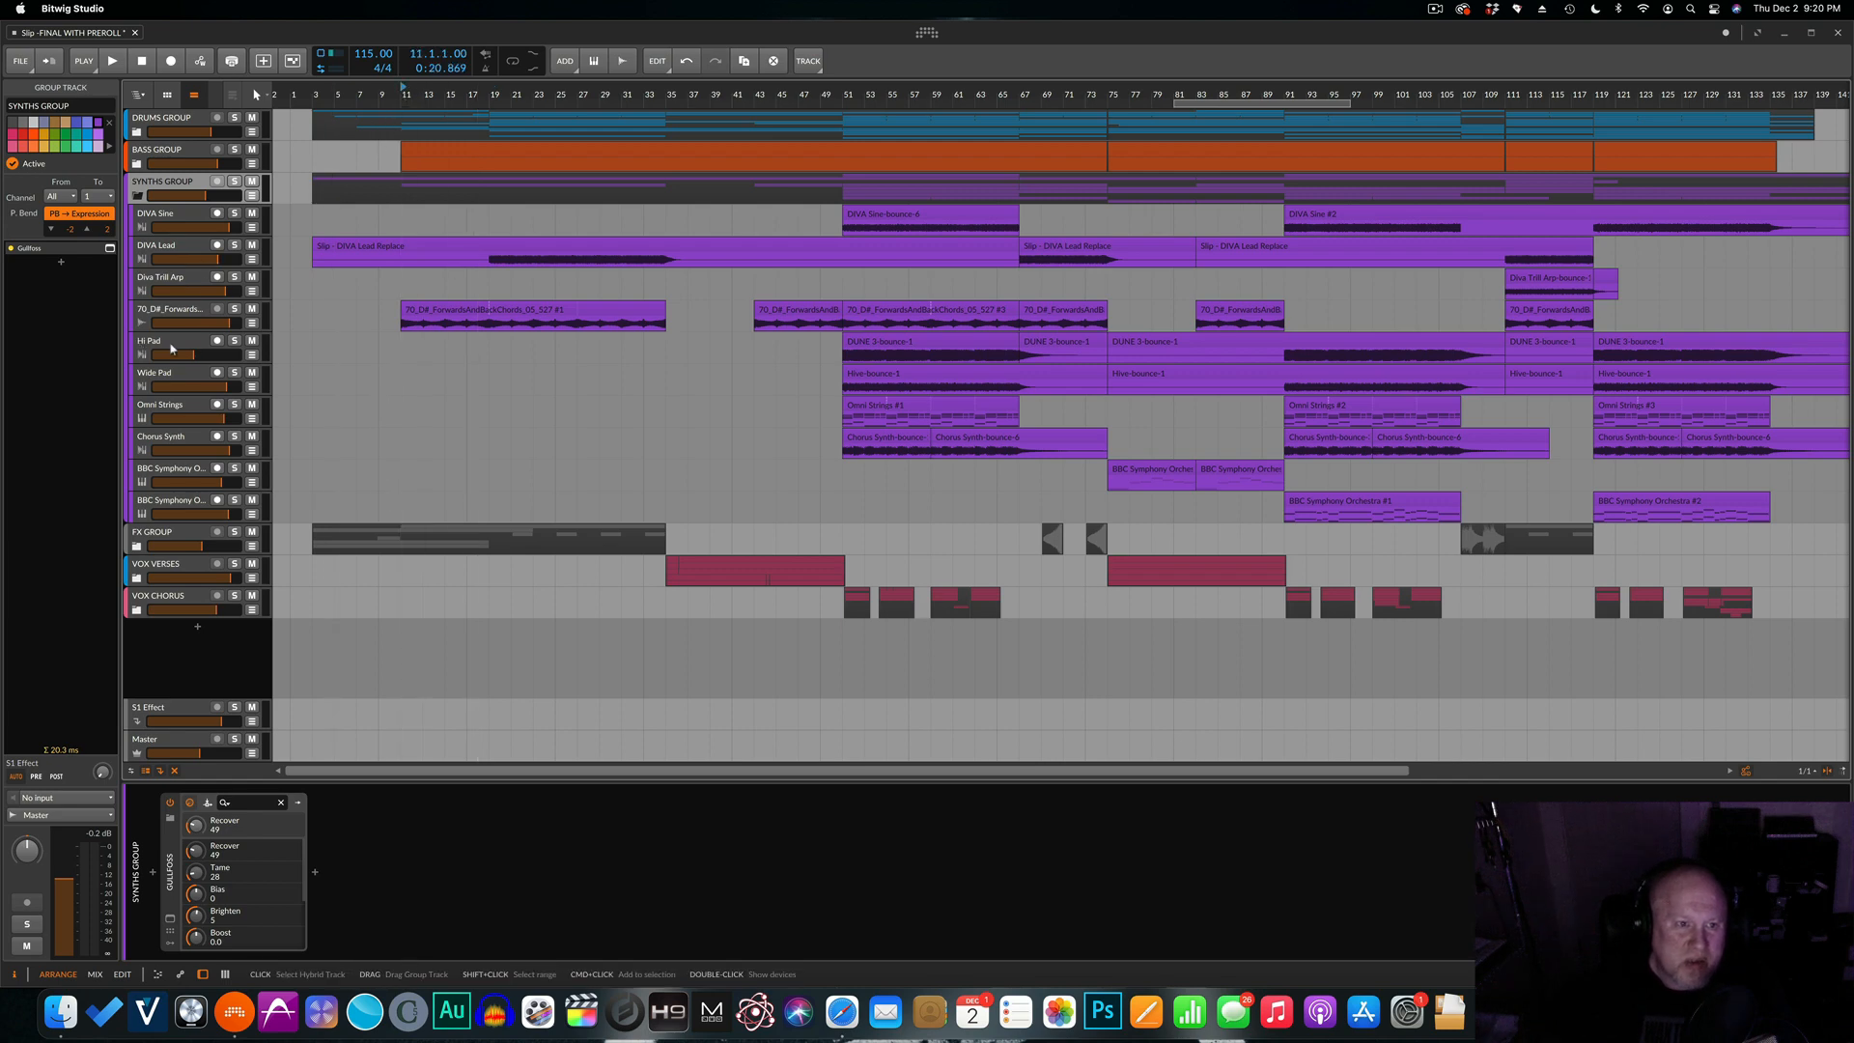
{"action": "left_click", "coordinate": [235, 310]}
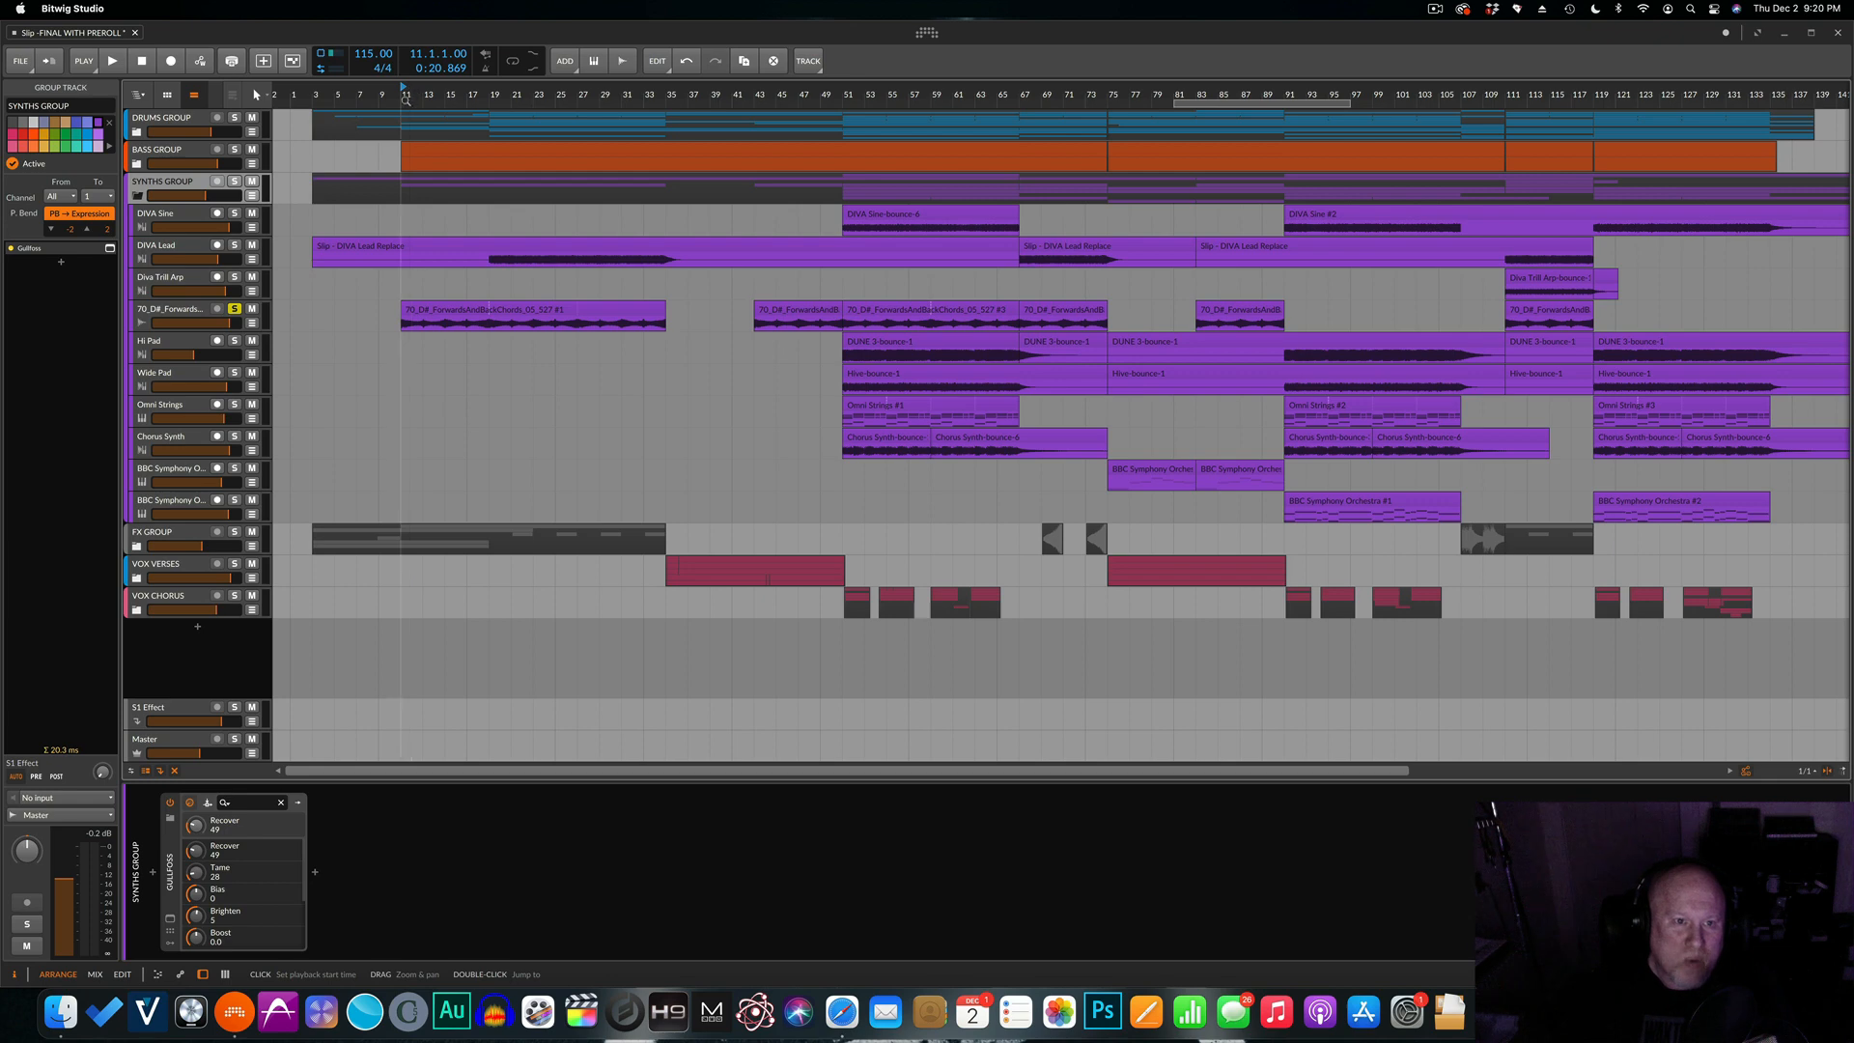
{"action": "key", "text": "space"}
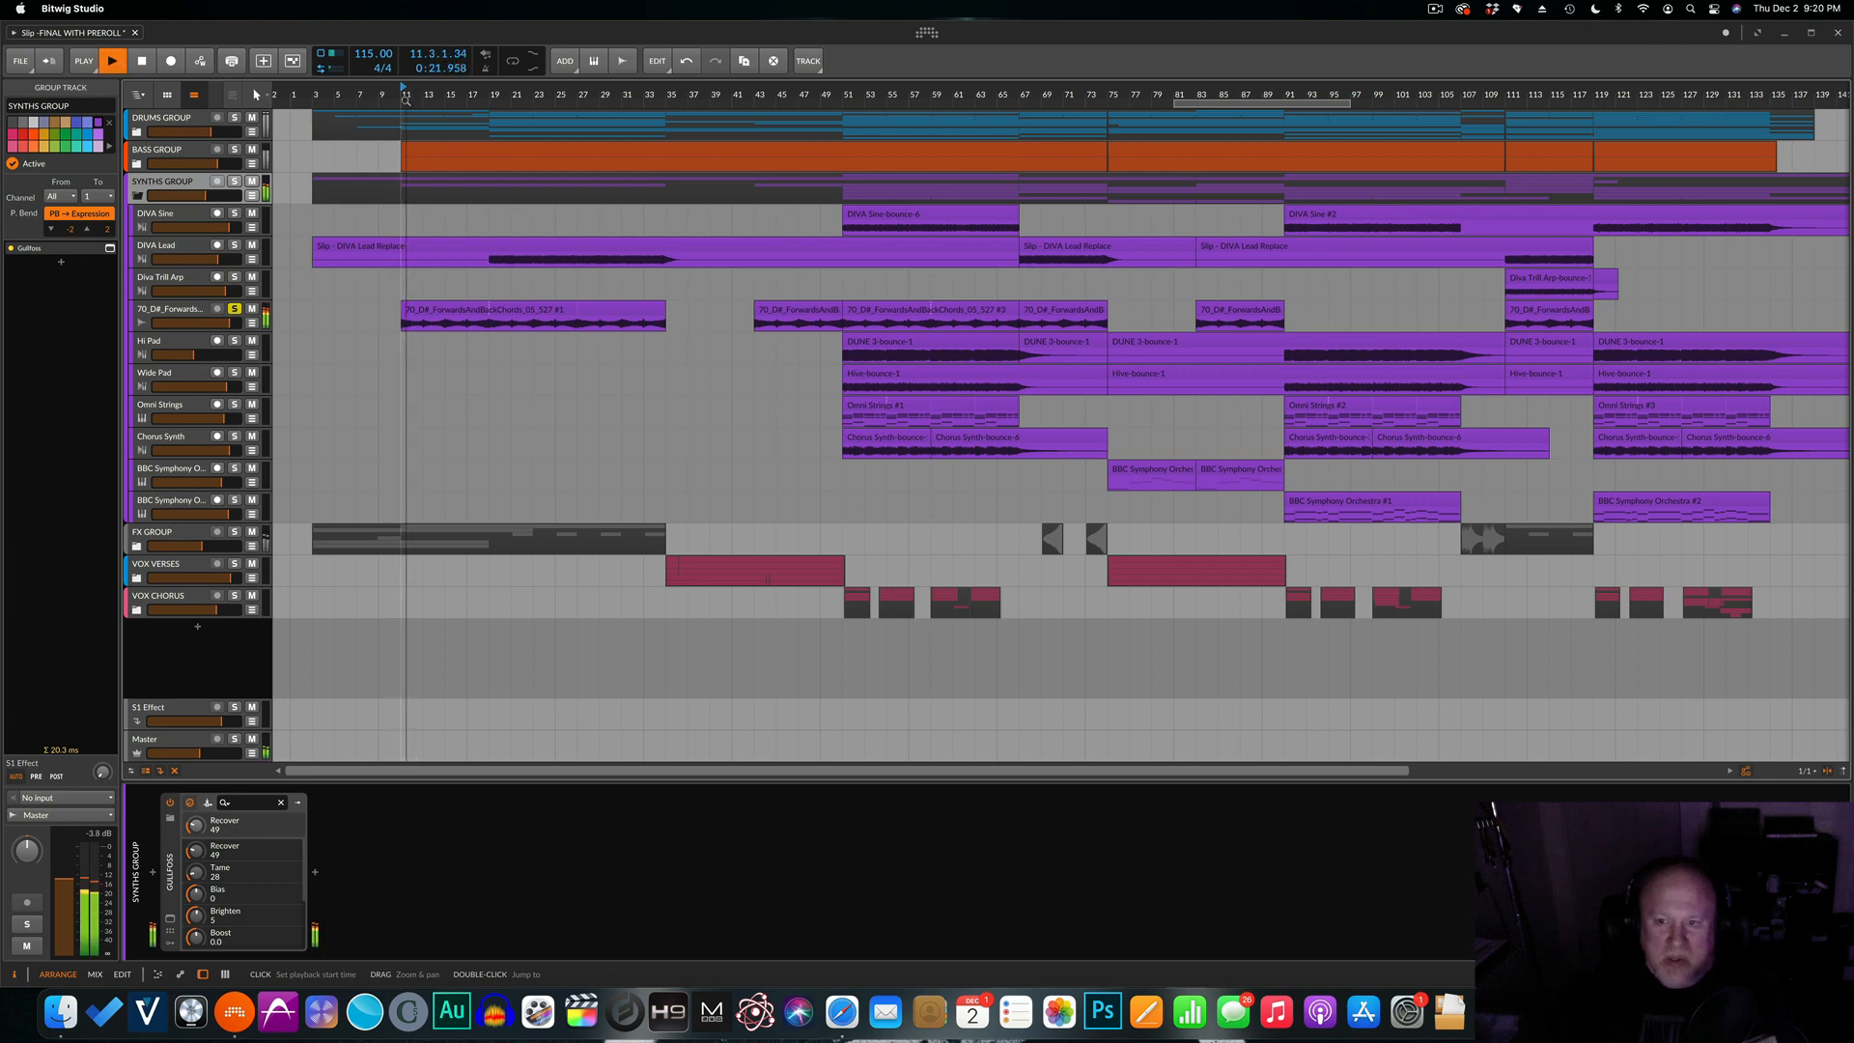
{"action": "left_click", "coordinate": [166, 311]}
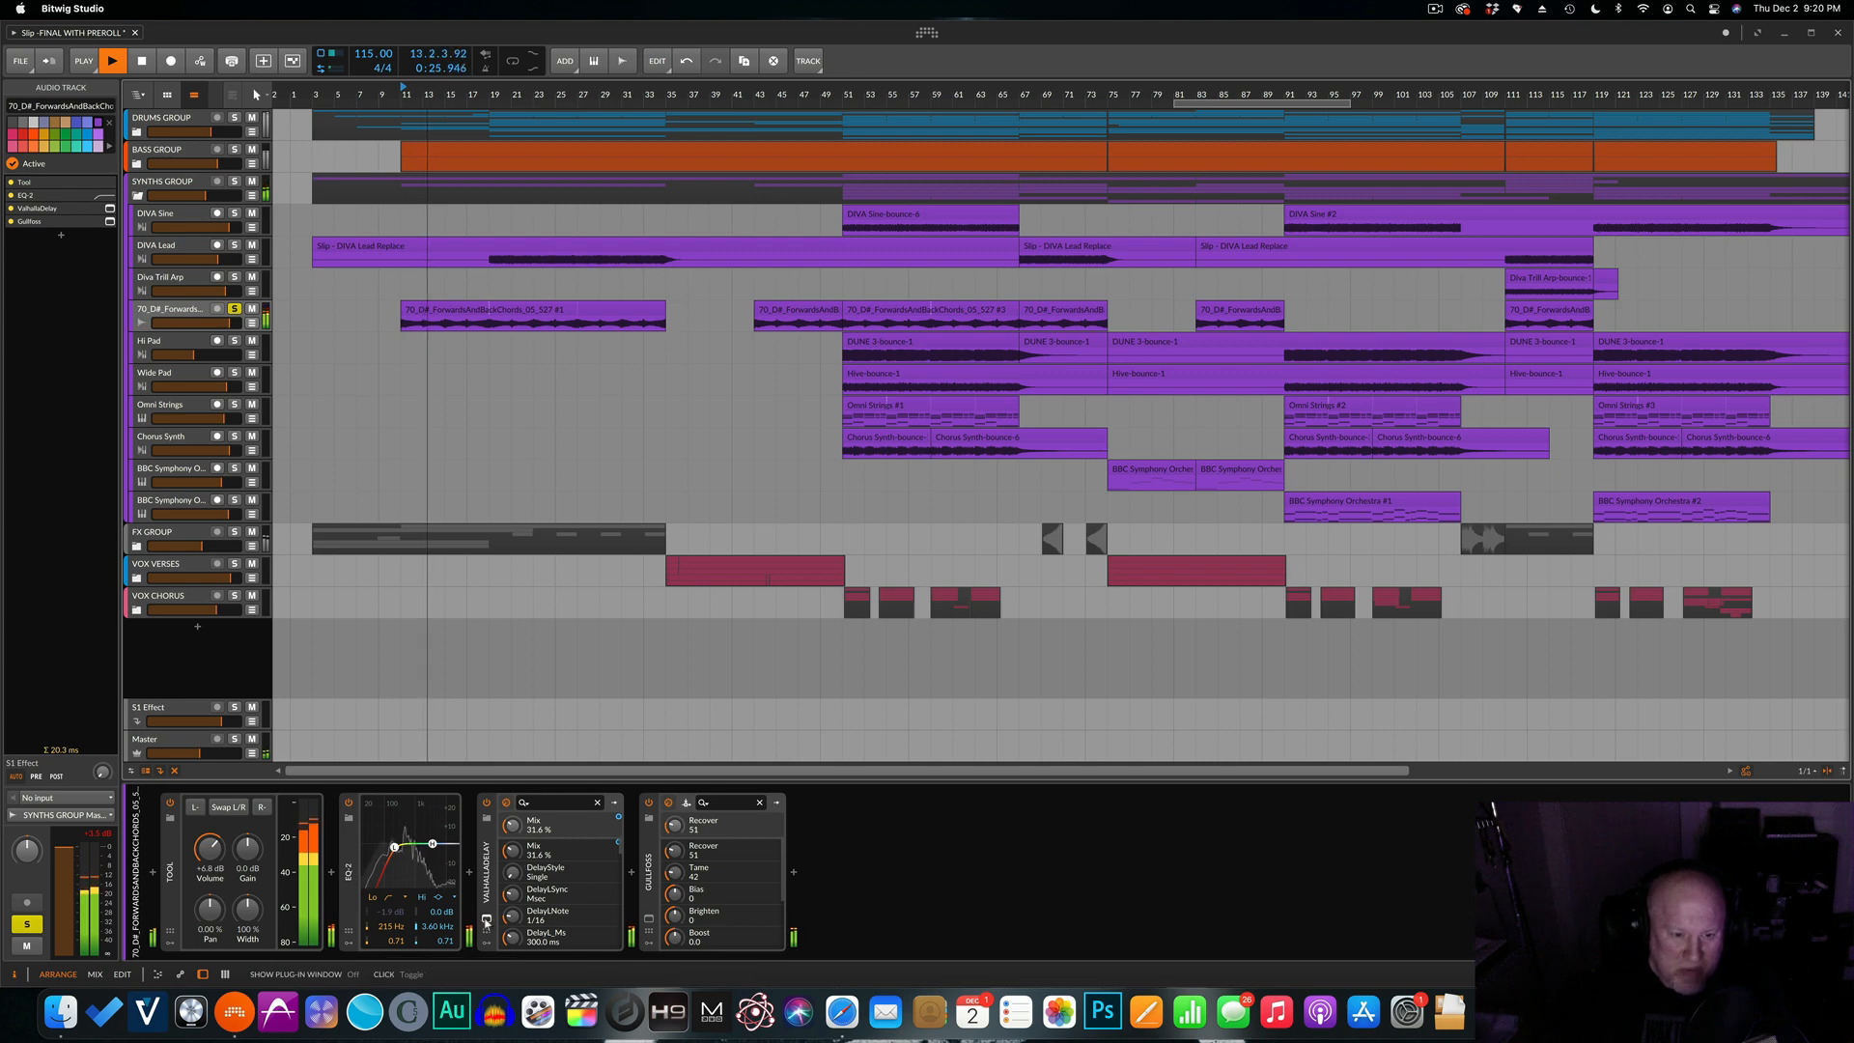
{"action": "left_click", "coordinate": [487, 920]}
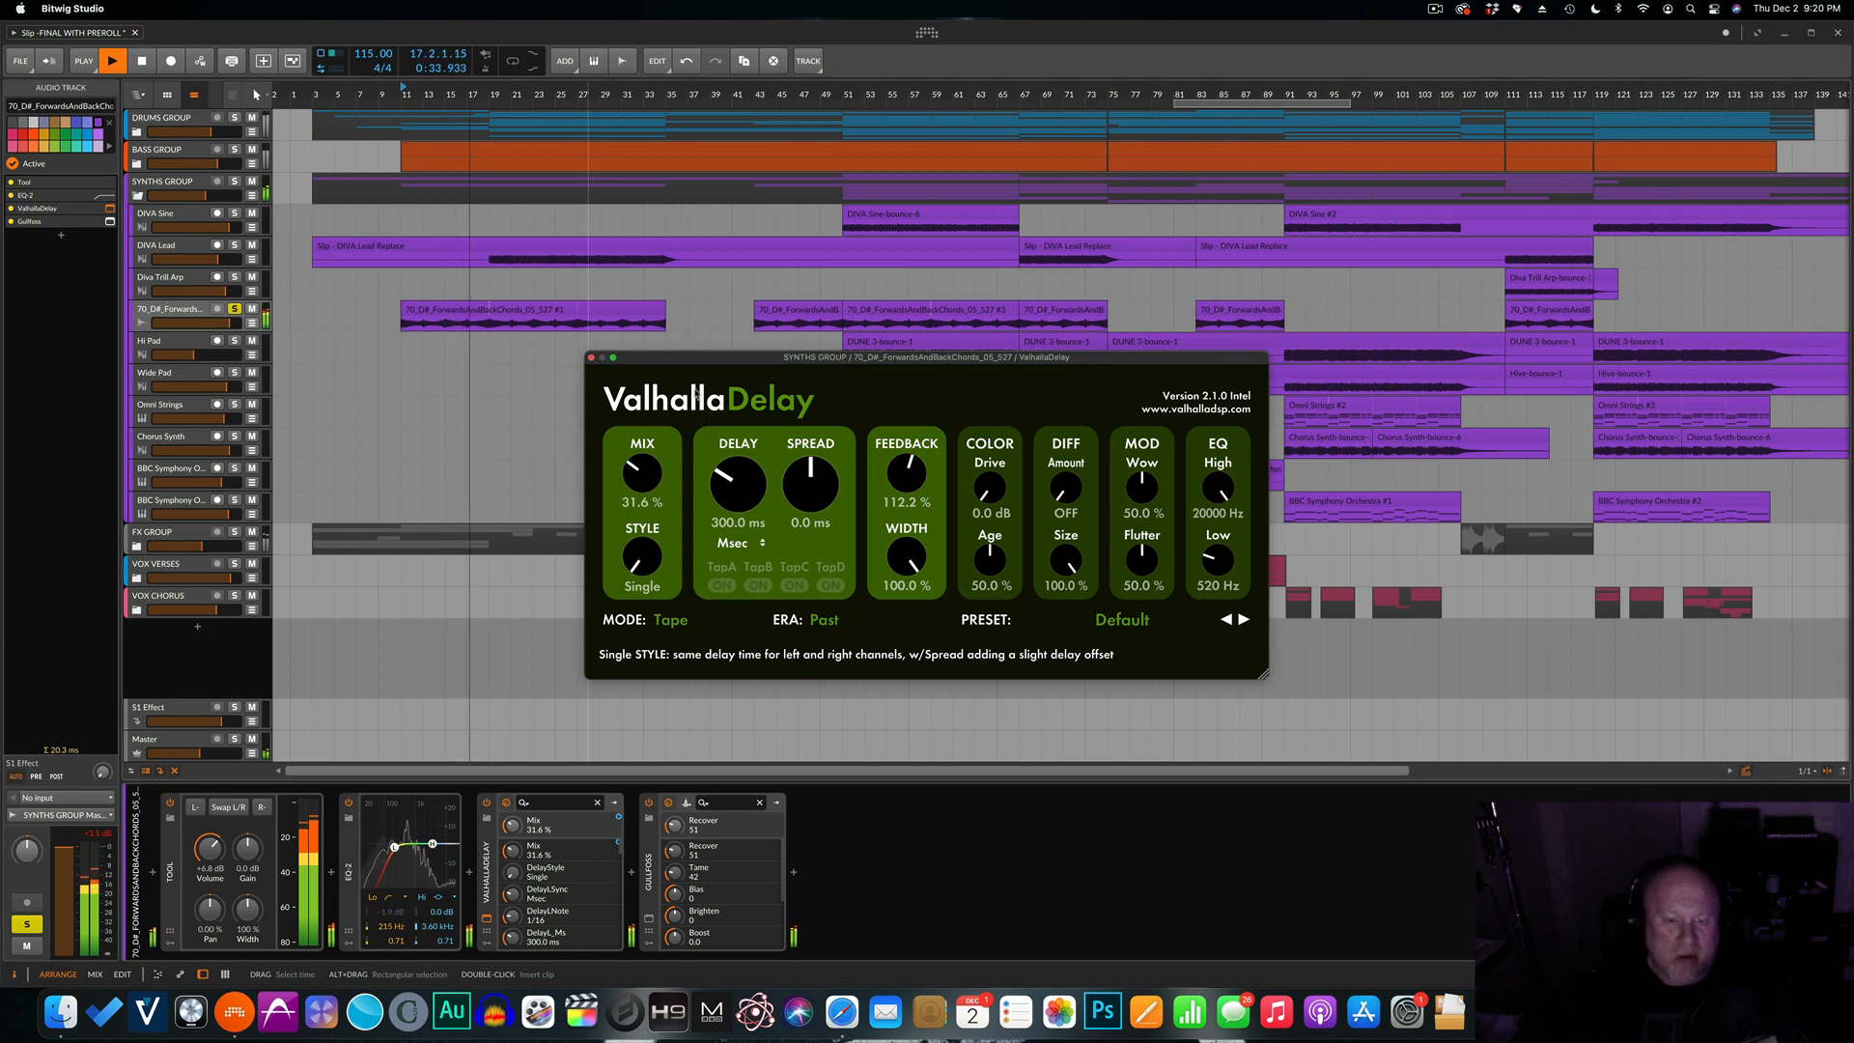
Stop playback and close the ValhallaDelay window.
{"action": "key", "text": "space"}
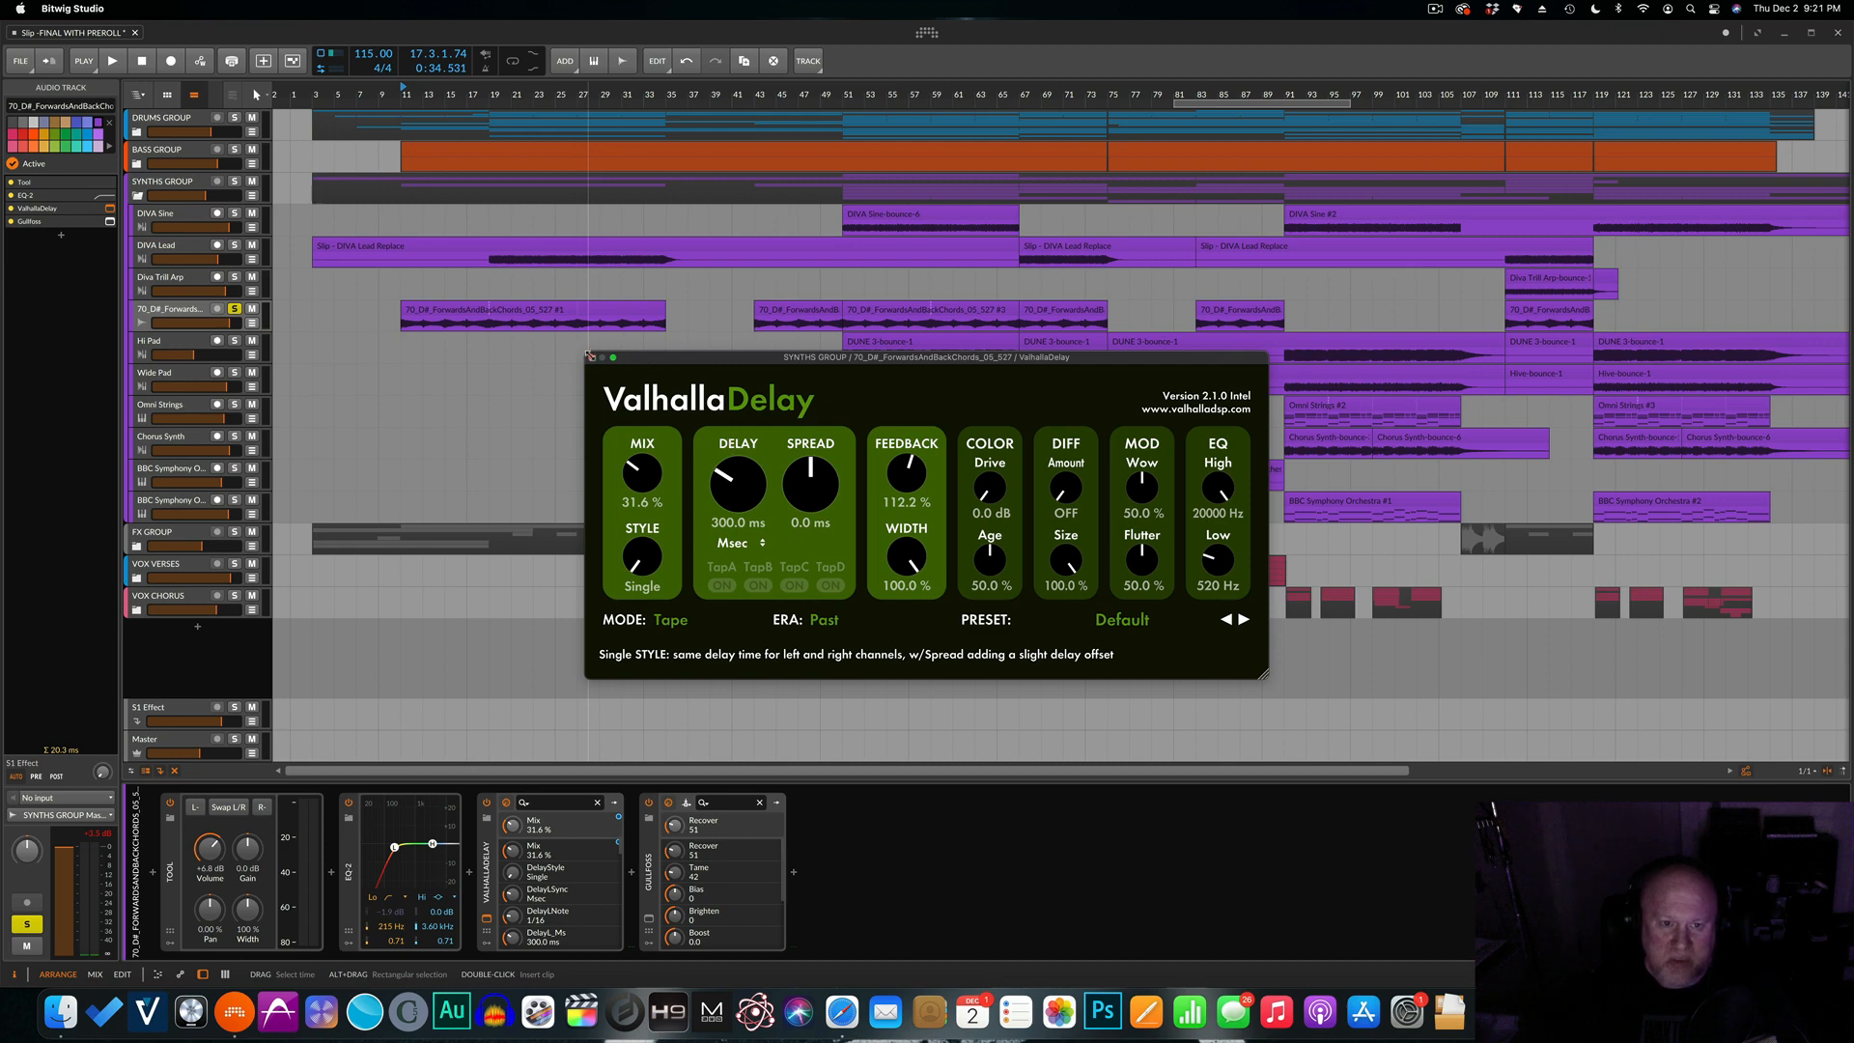
{"action": "left_click", "coordinate": [592, 358]}
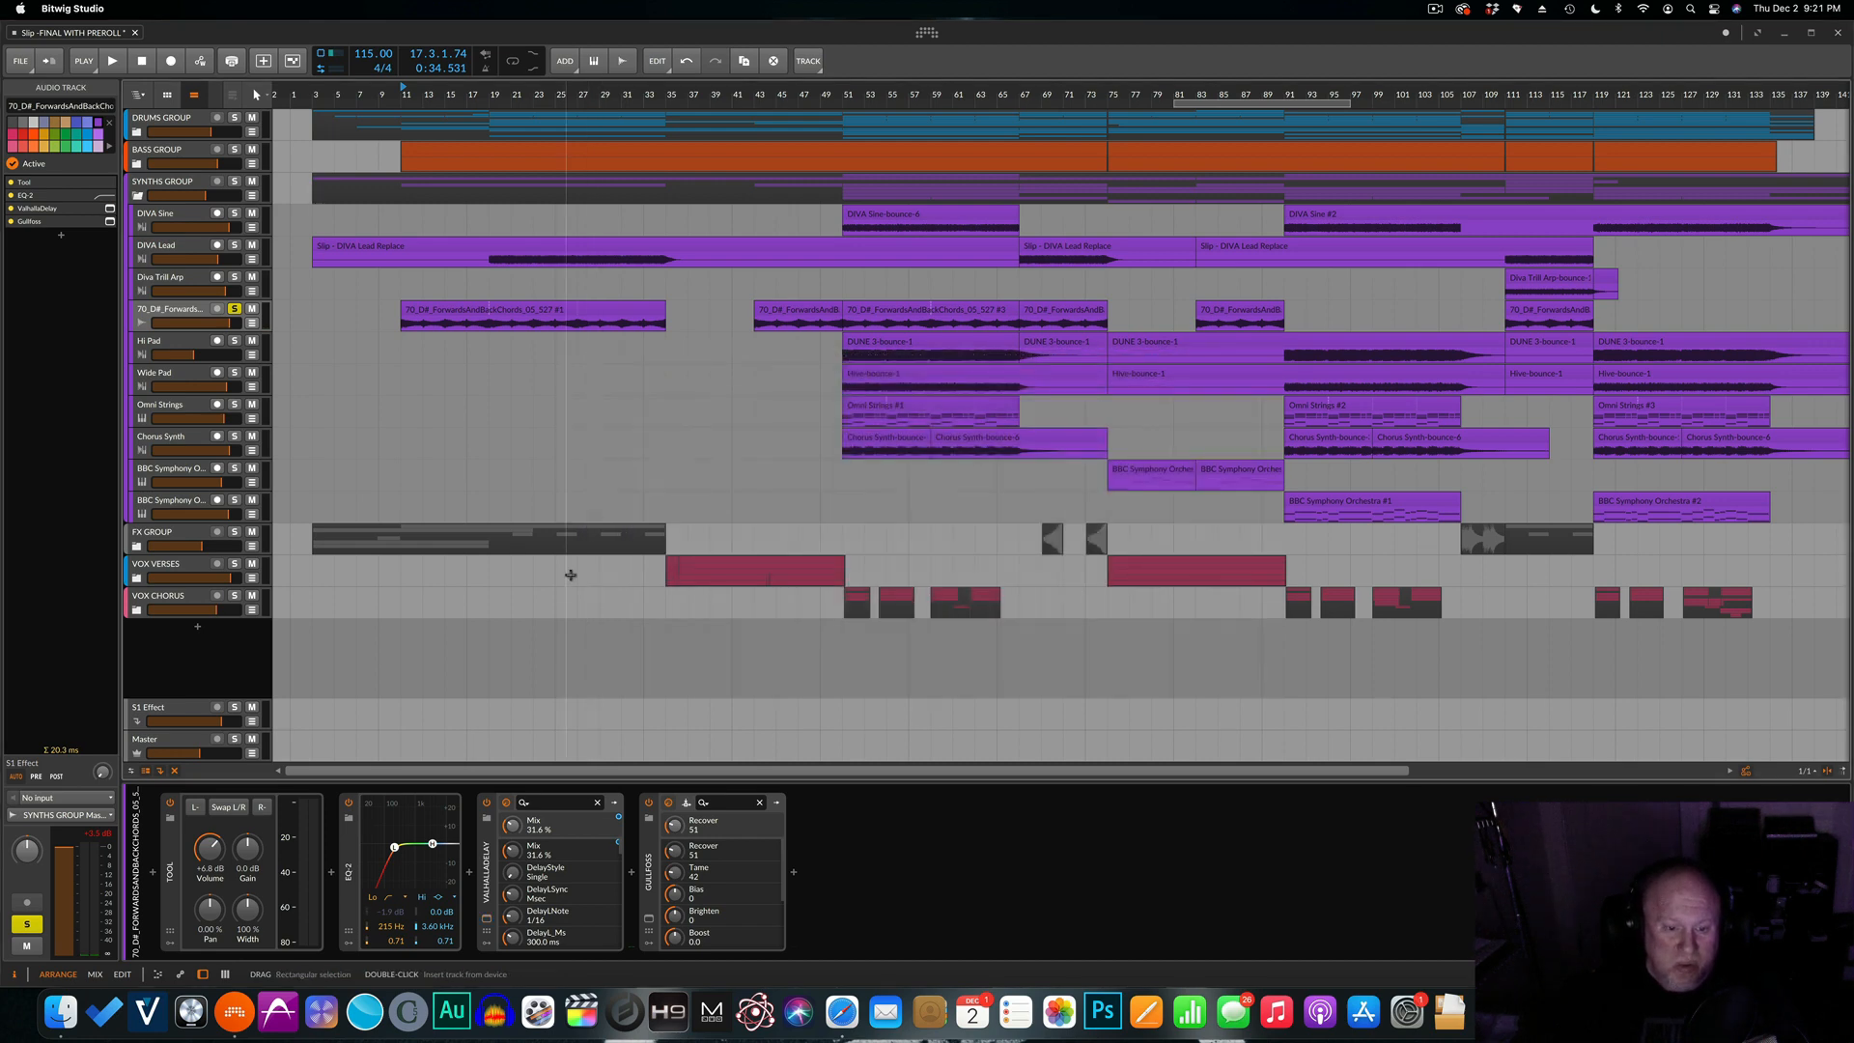
Solo only the DIVA Lead track, show its devices and audition it from bar 19, ending with playback stopped and the solo cleared.
{"action": "left_click", "coordinate": [233, 245]}
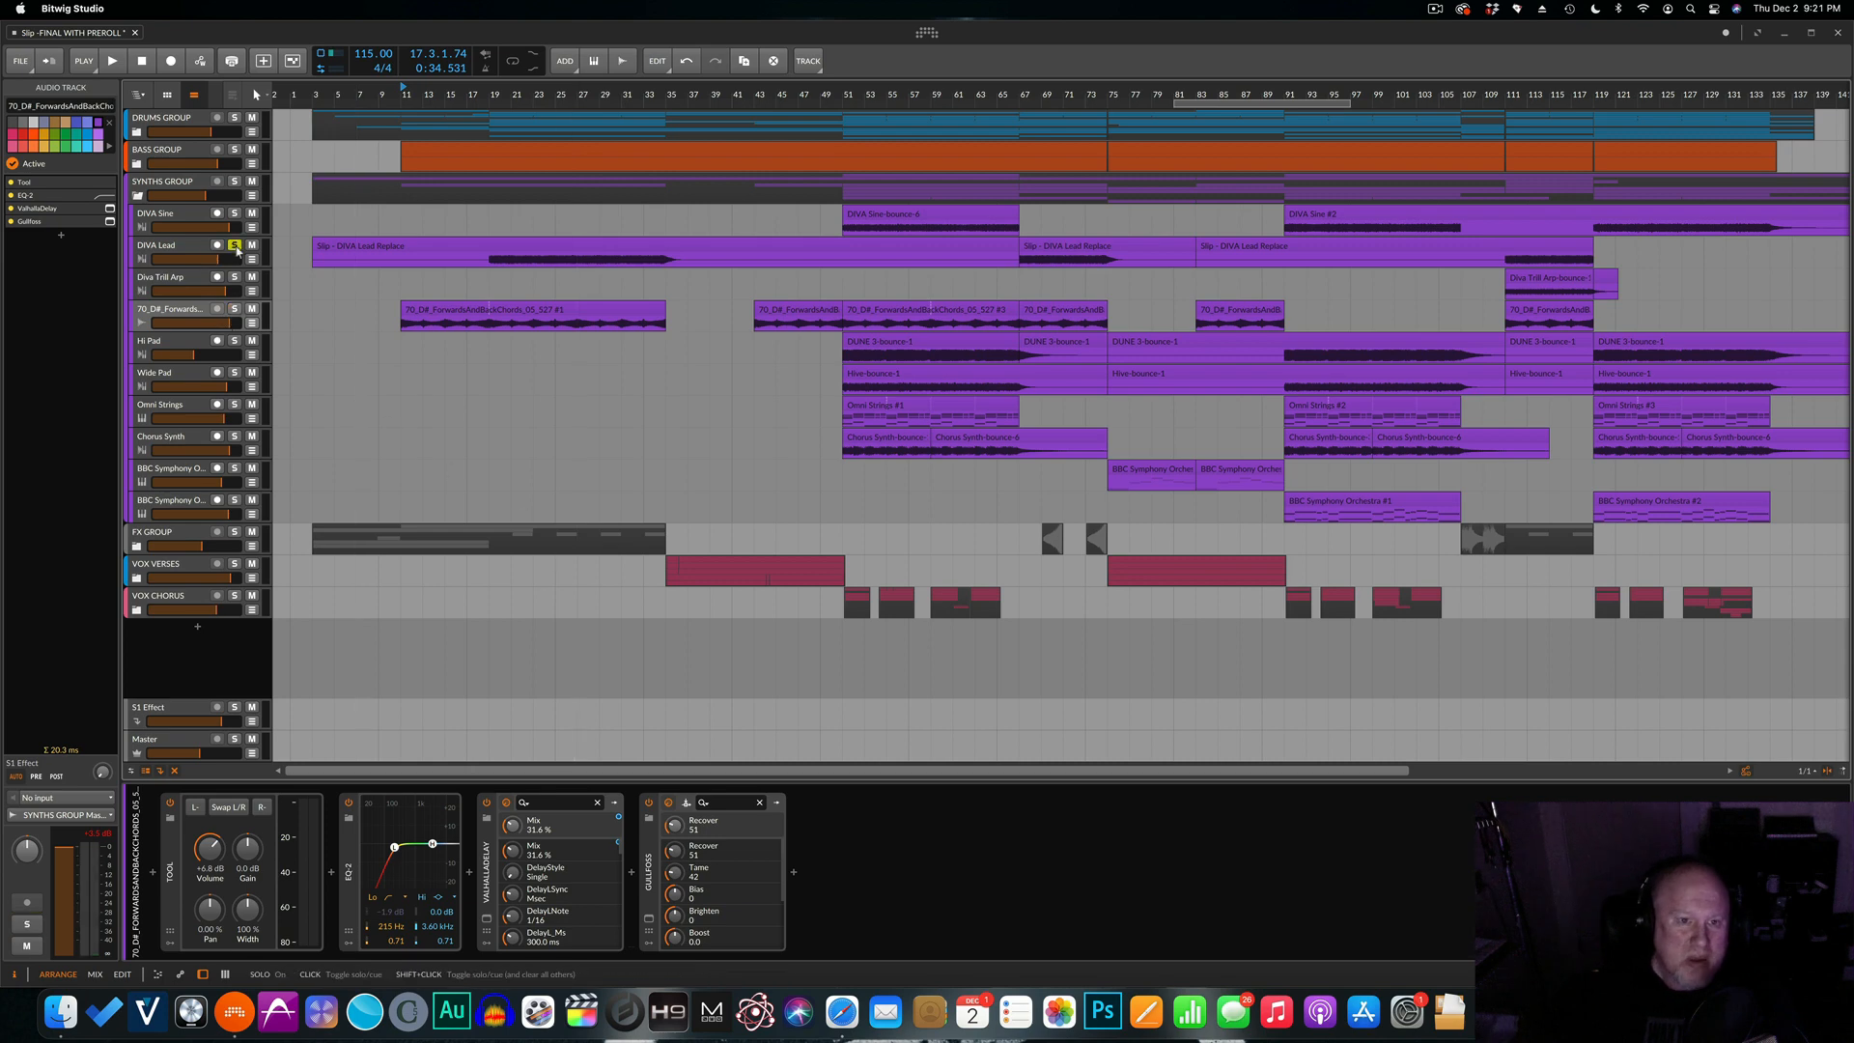
{"action": "left_click", "coordinate": [494, 86]}
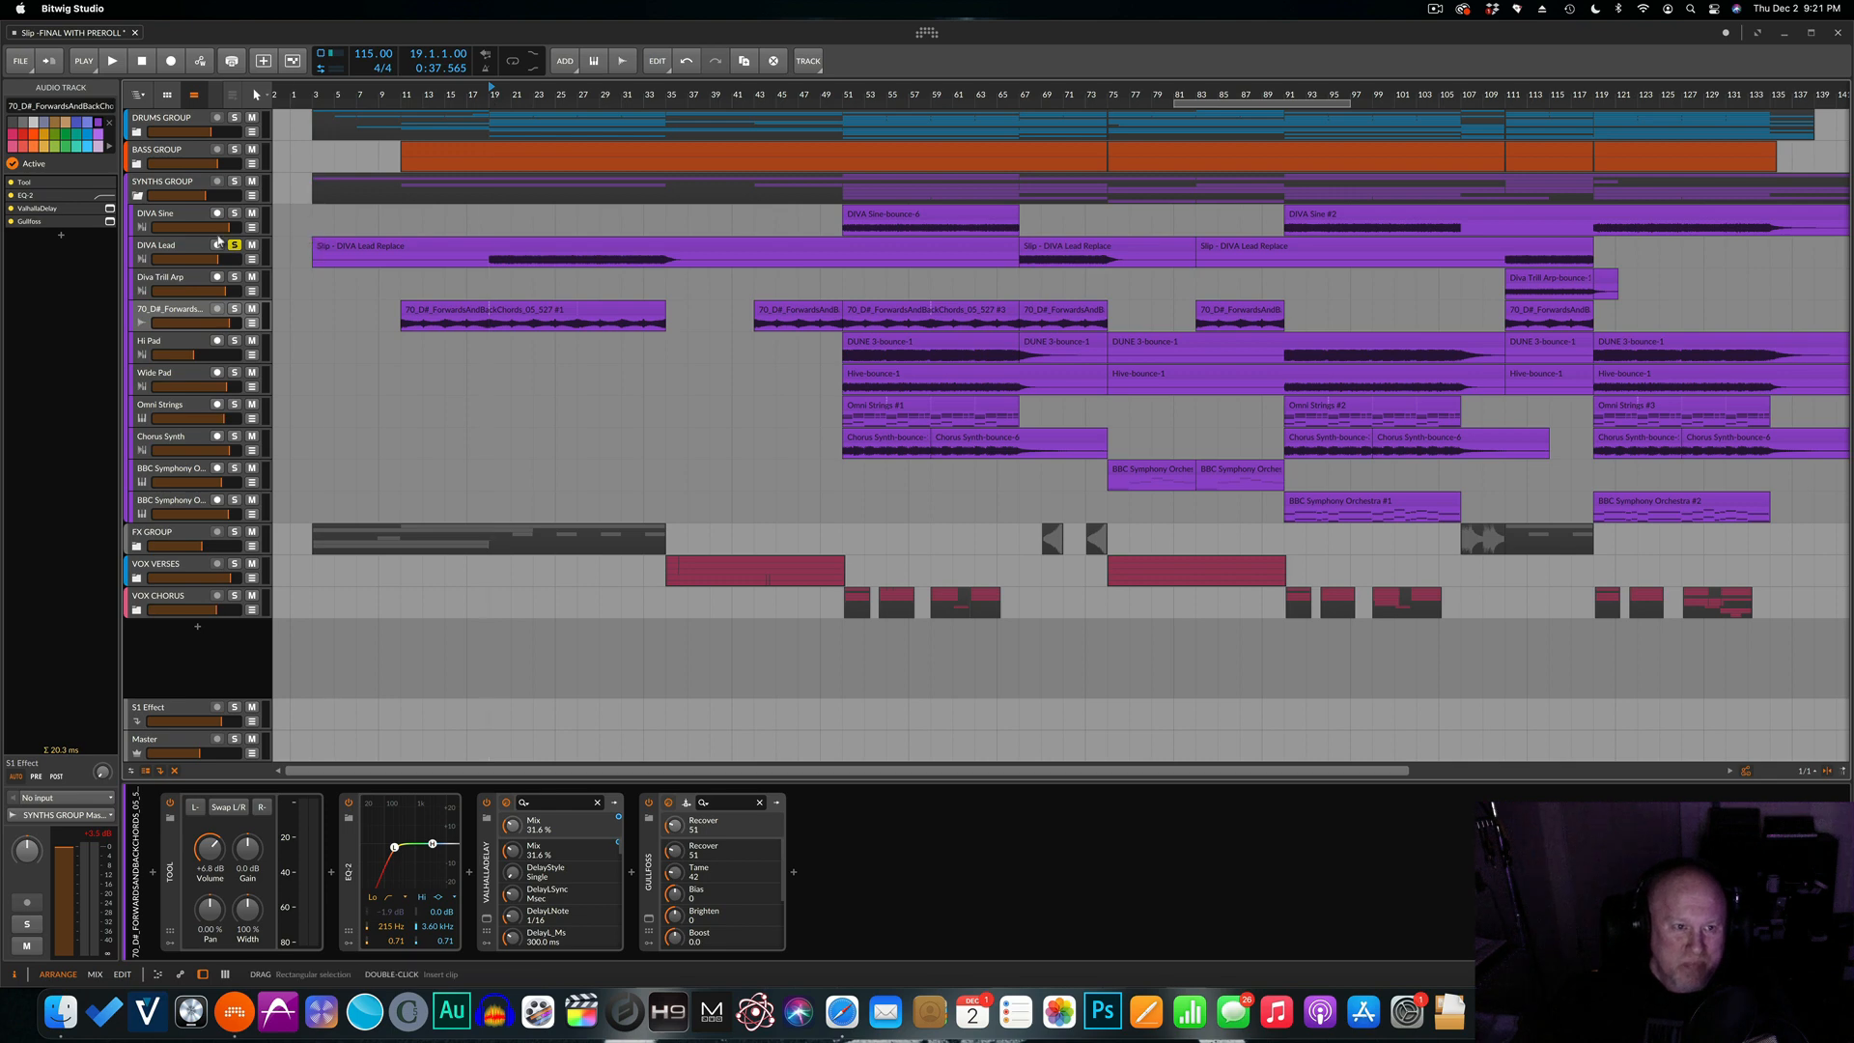
{"action": "left_click", "coordinate": [183, 251]}
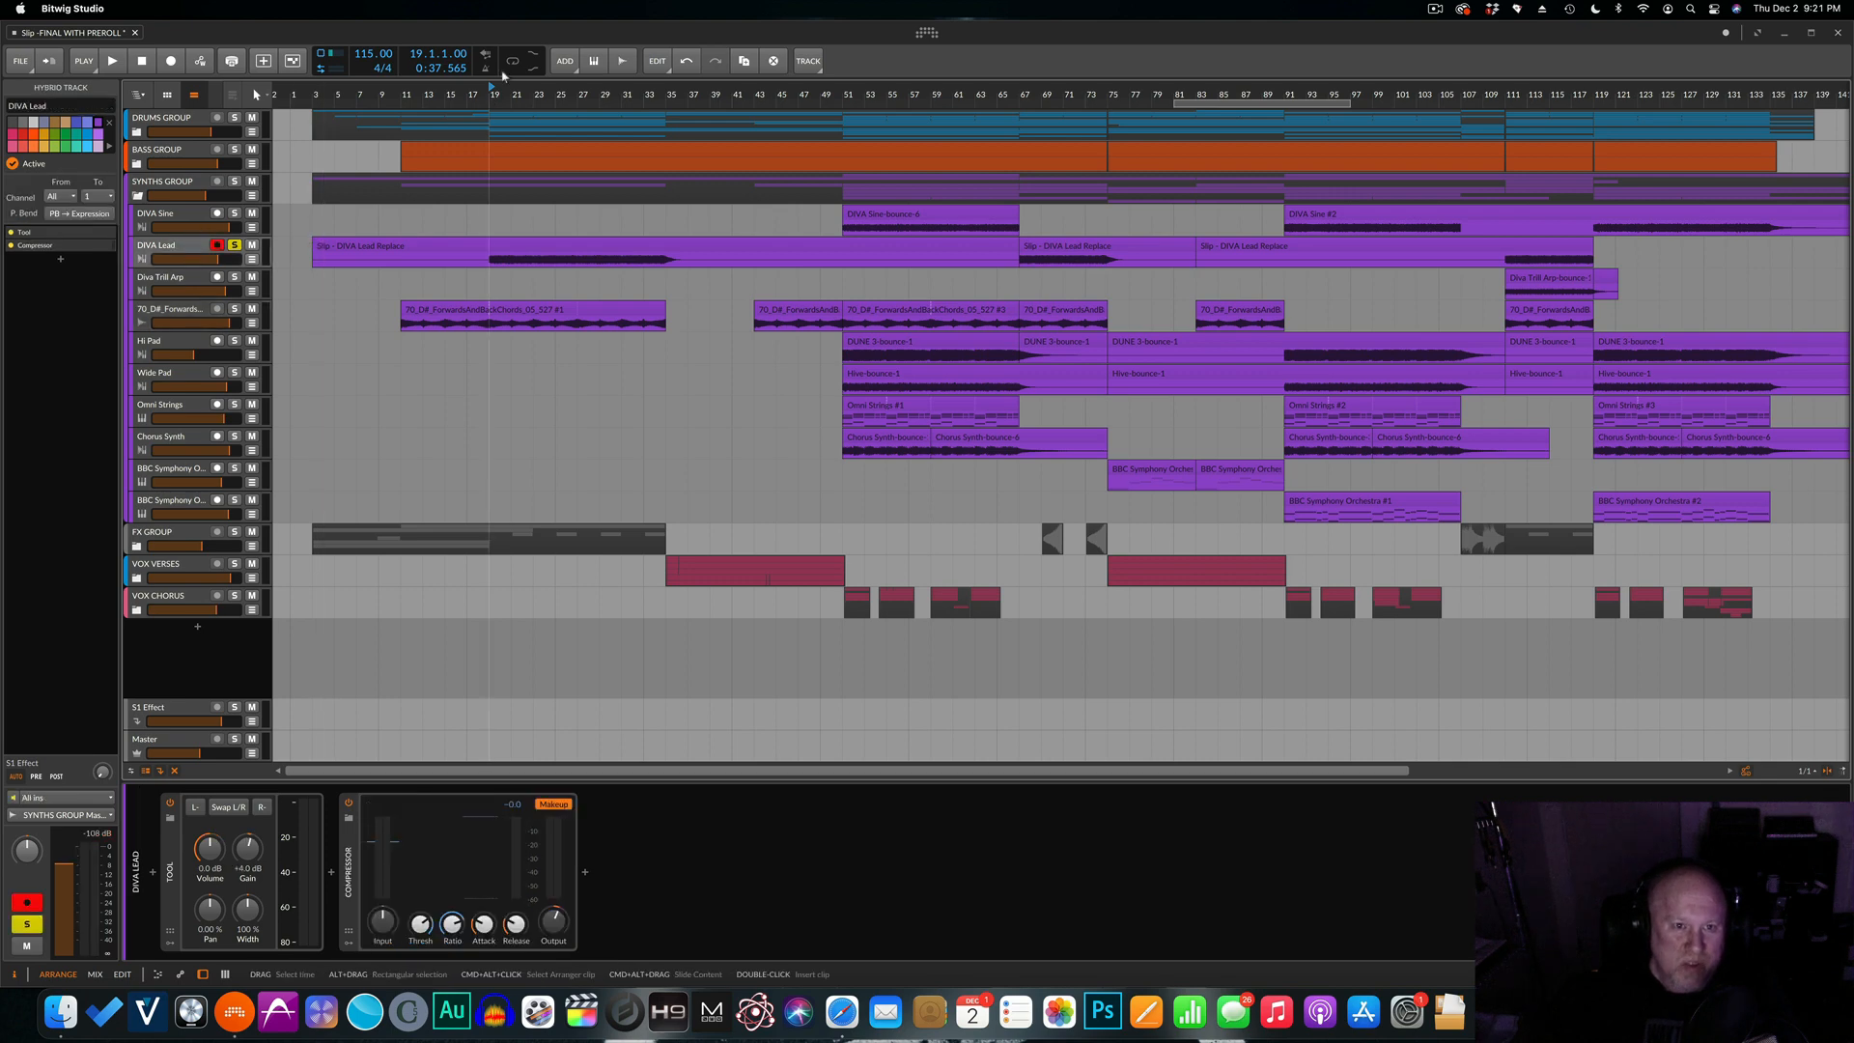
{"action": "key", "text": "space"}
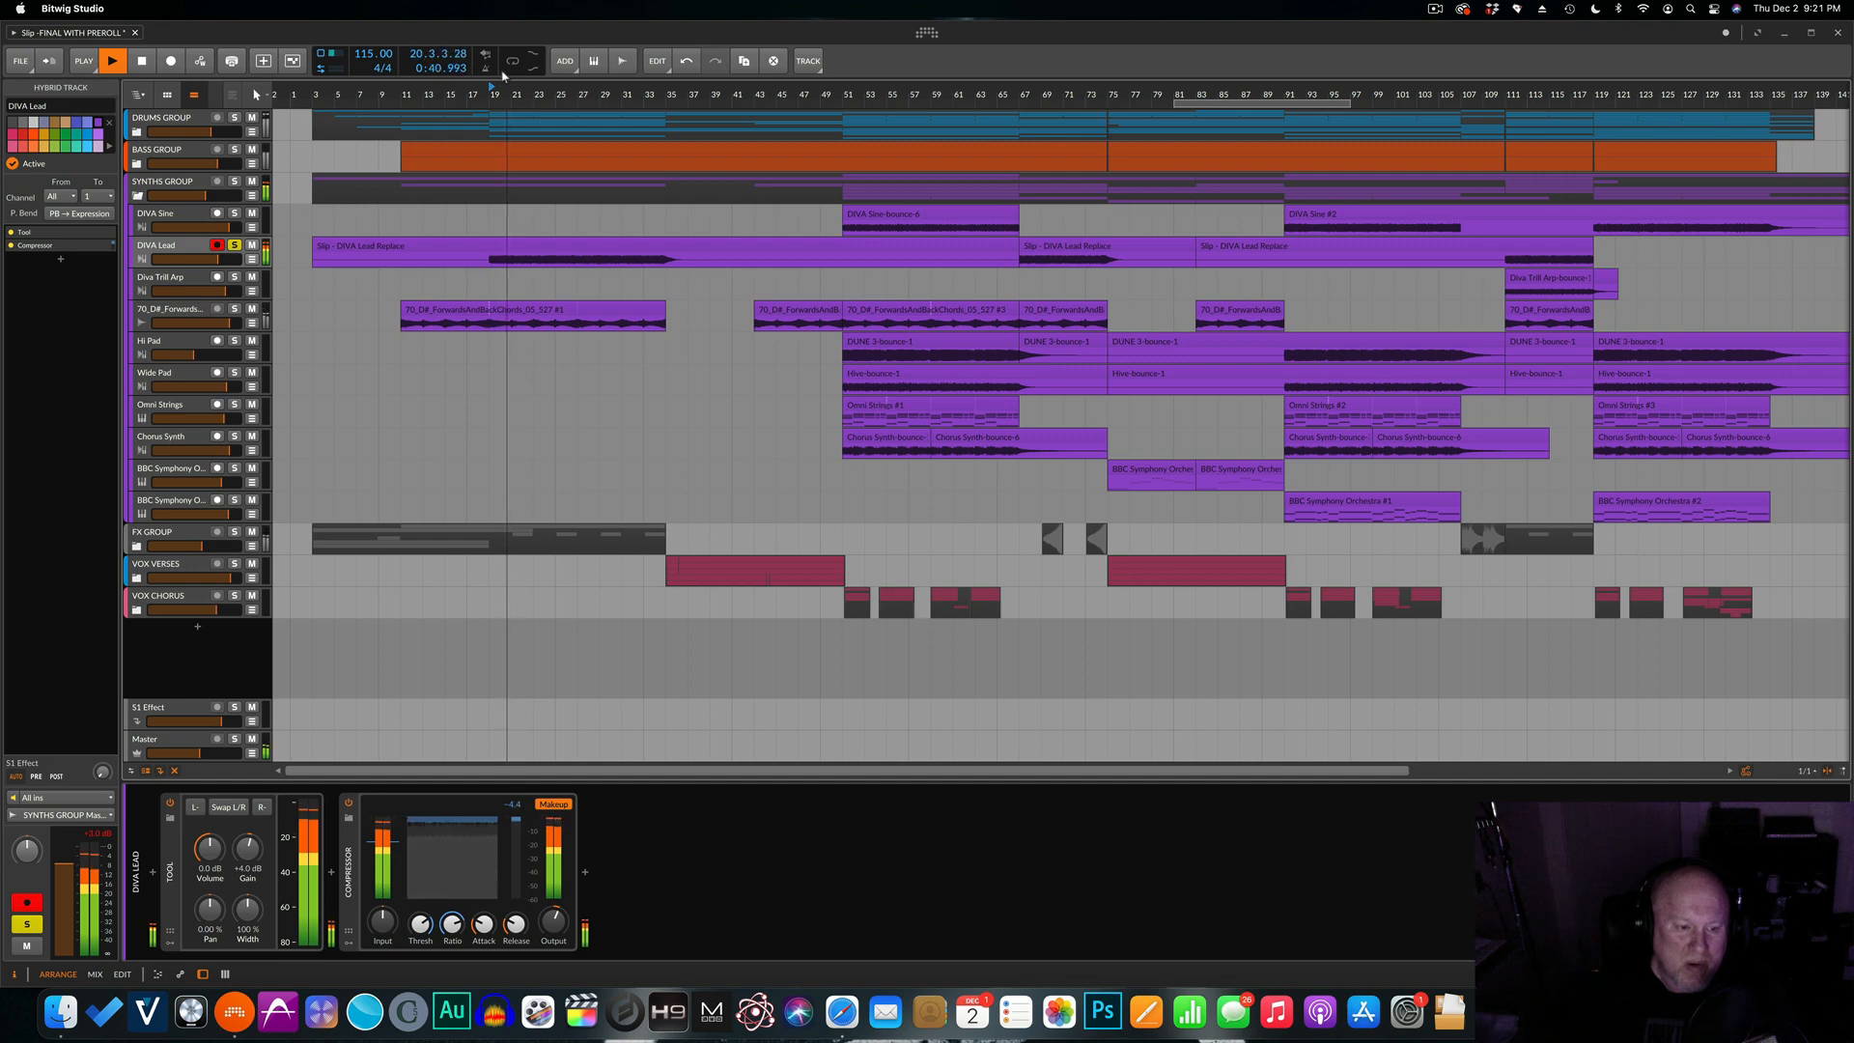
{"action": "left_click", "coordinate": [235, 249]}
{"action": "key", "text": "space"}
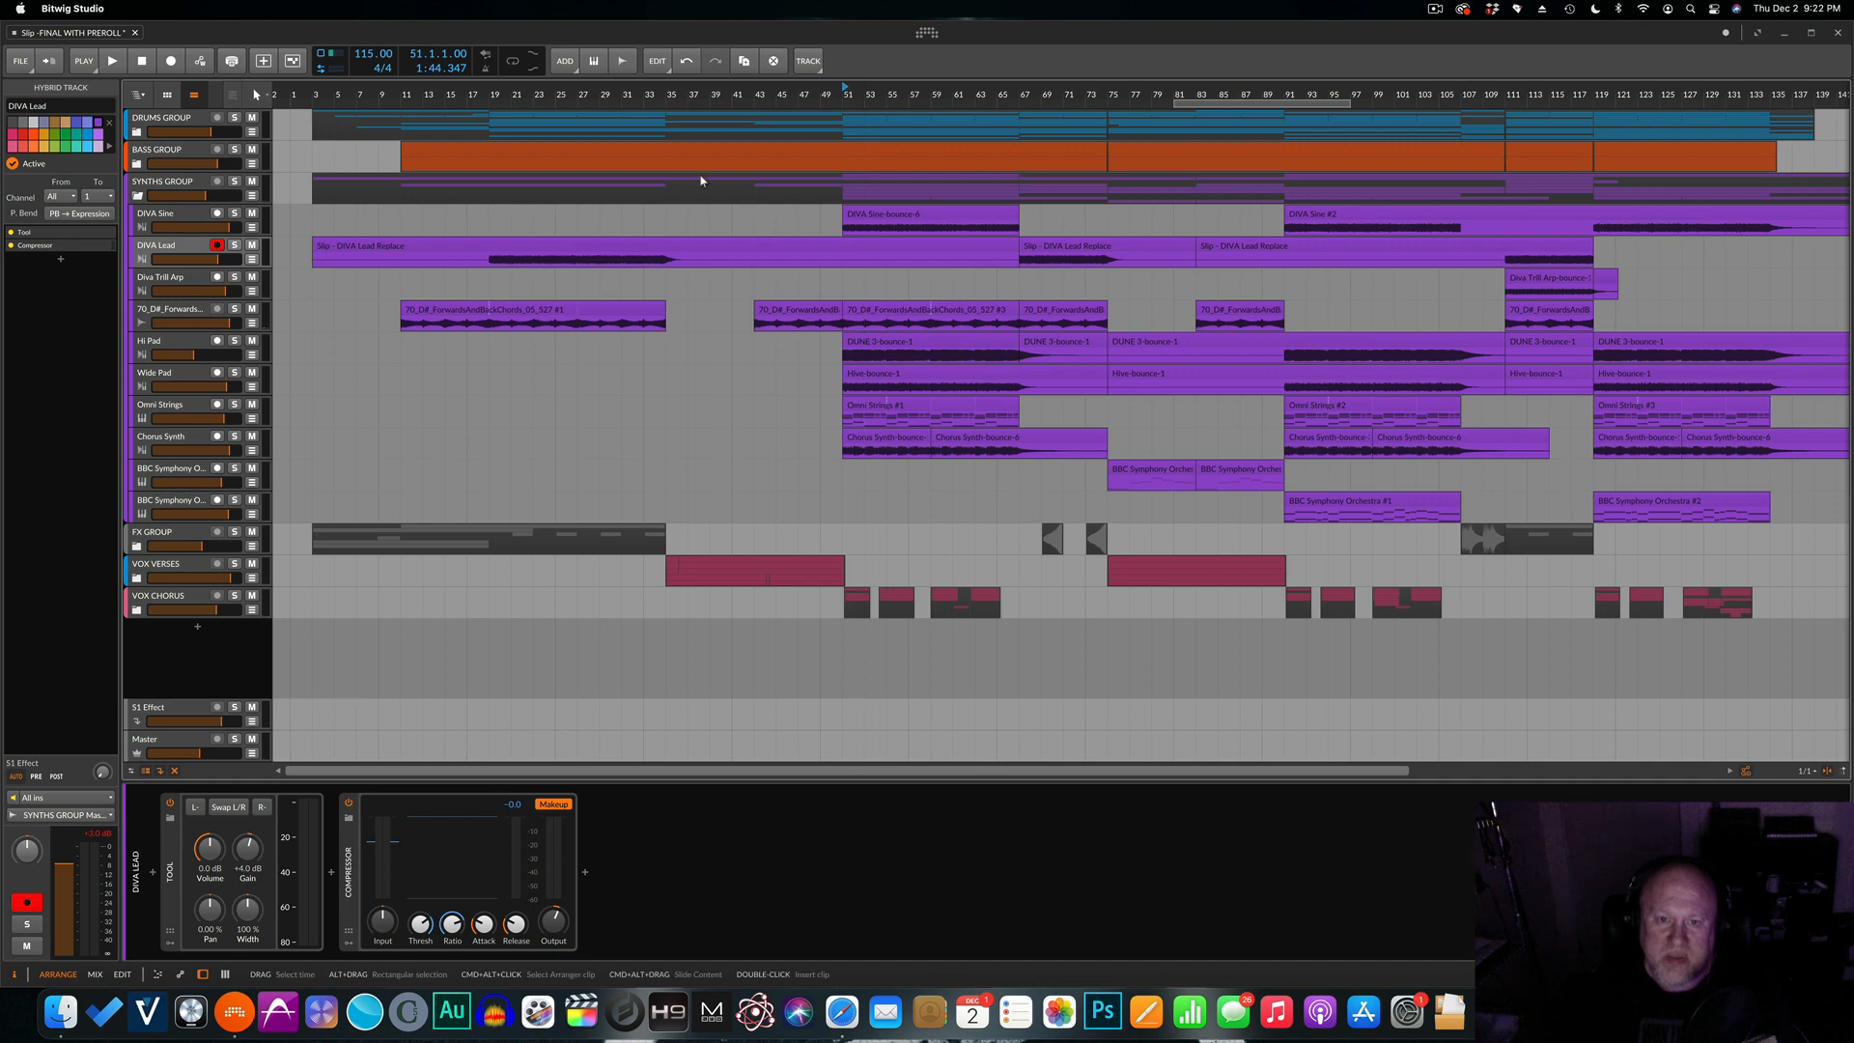
Show the Hi Pad track's Fresh Air device and audition the track soloed from bar 51, ending with playback stopped and its solo cleared.
{"action": "left_click", "coordinate": [154, 350]}
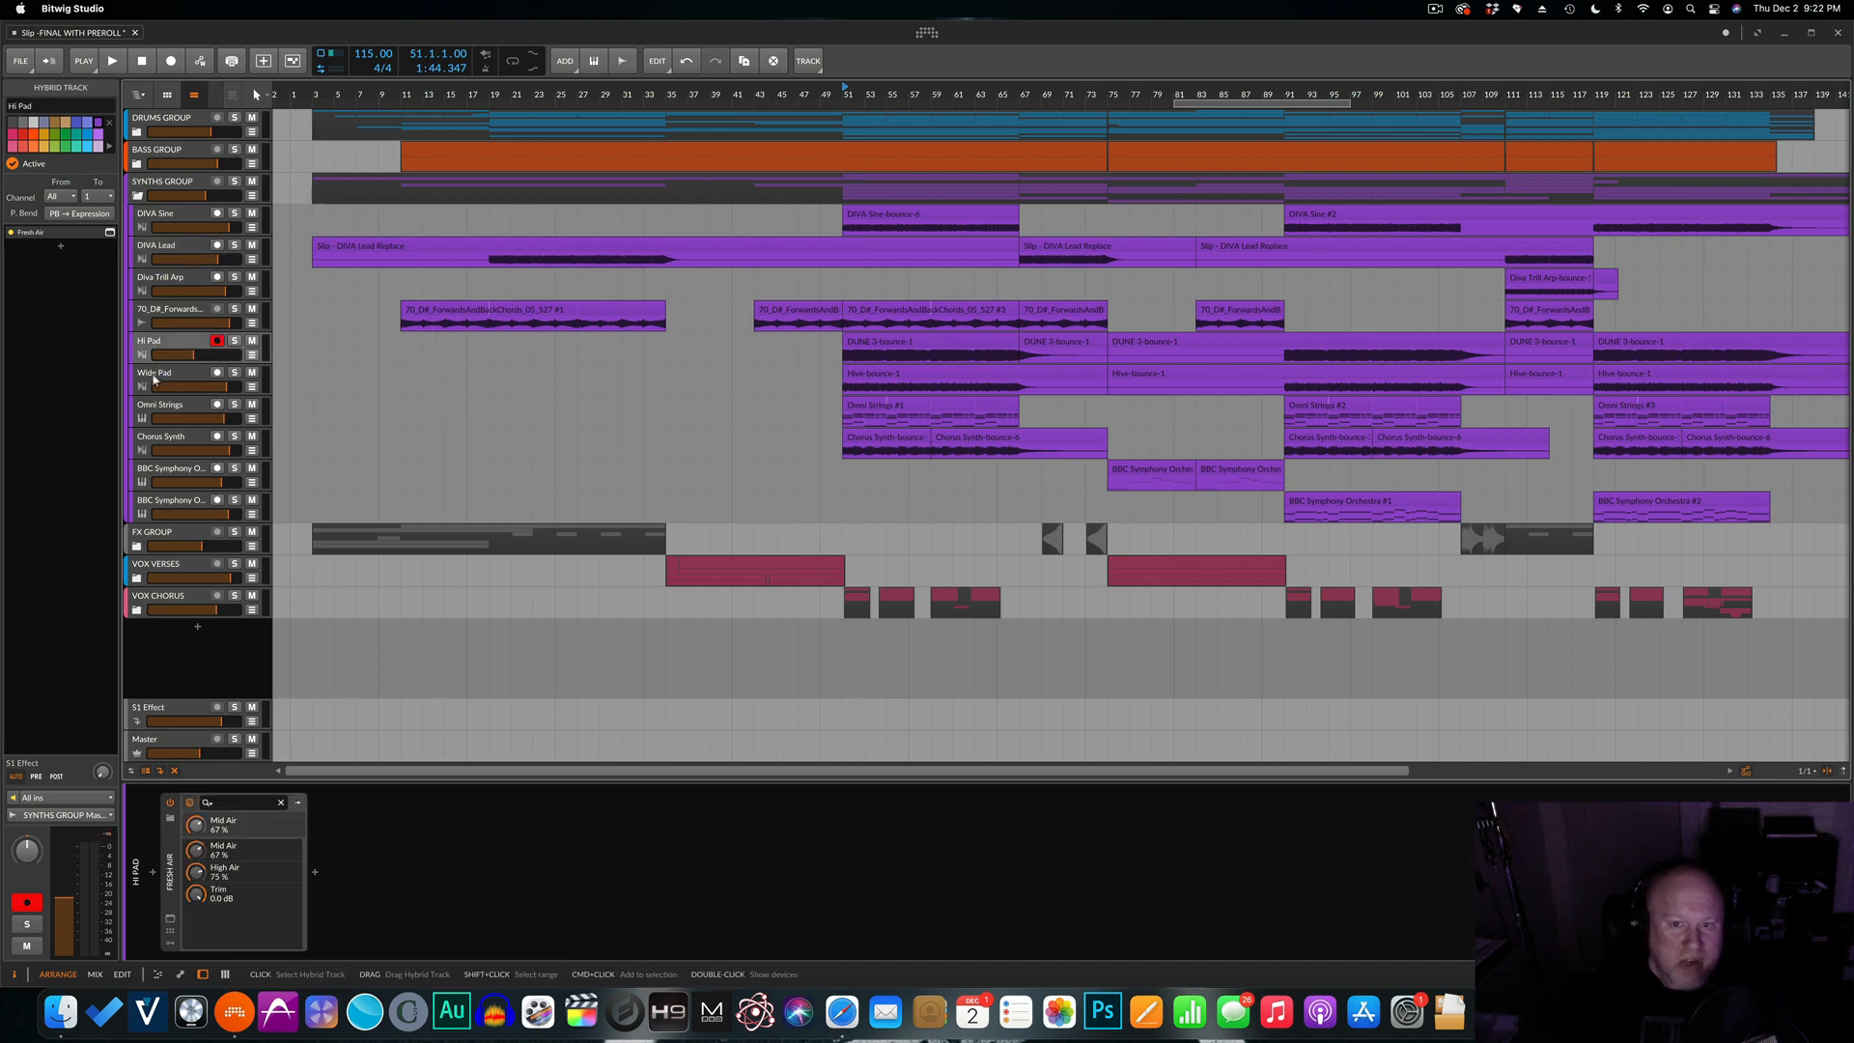
{"action": "left_click", "coordinate": [235, 341]}
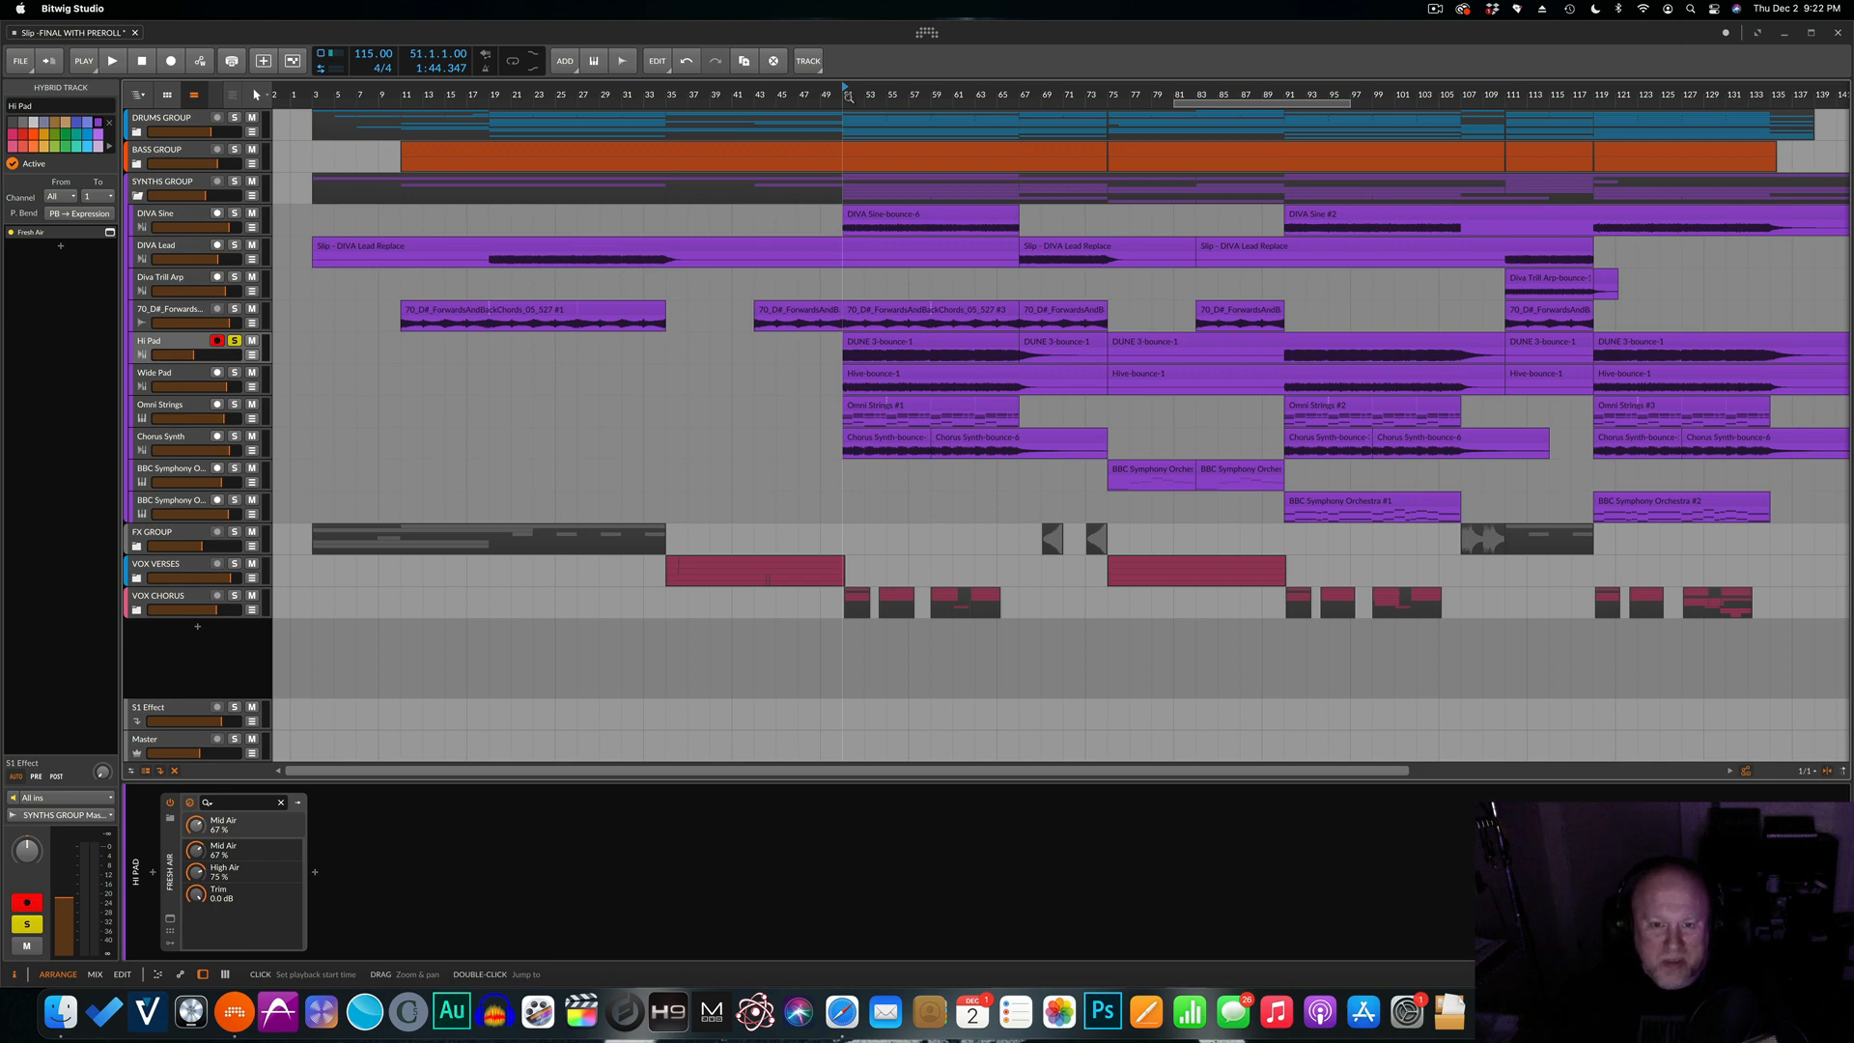
{"action": "key", "text": "space"}
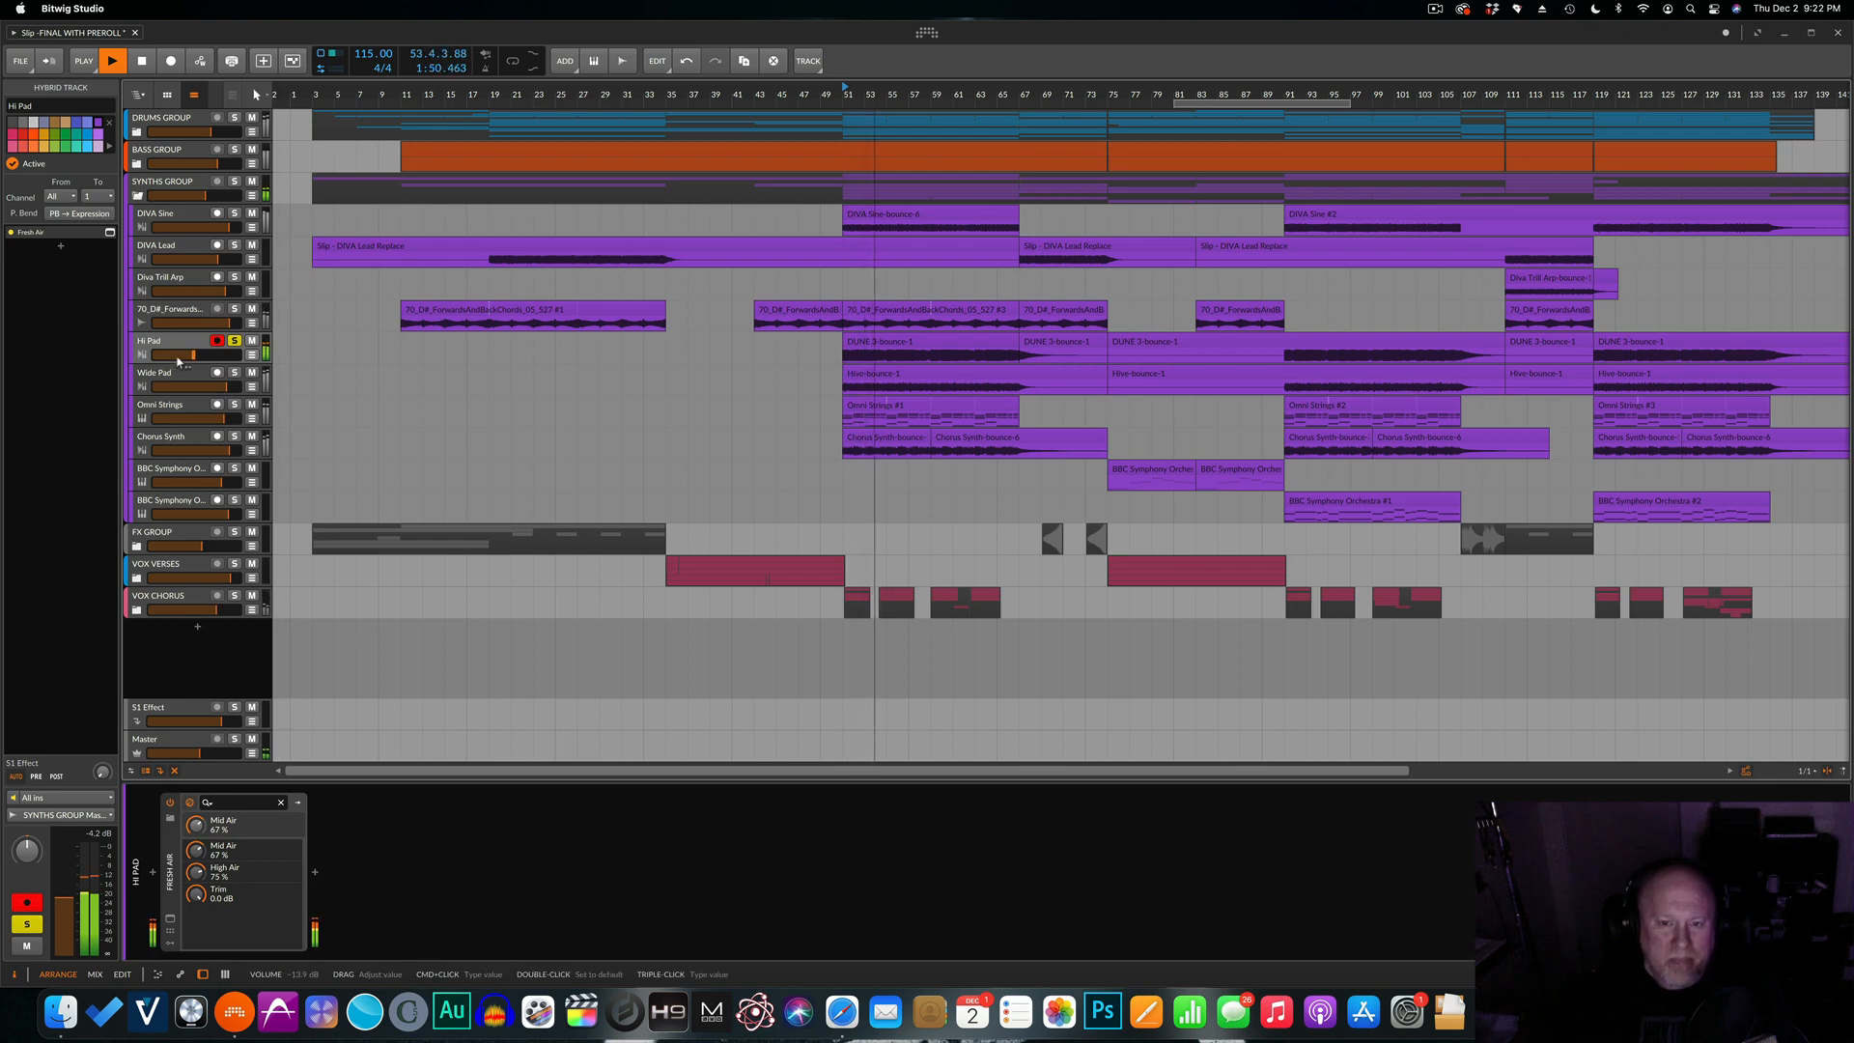
{"action": "key", "text": "space"}
{"action": "left_click", "coordinate": [235, 342]}
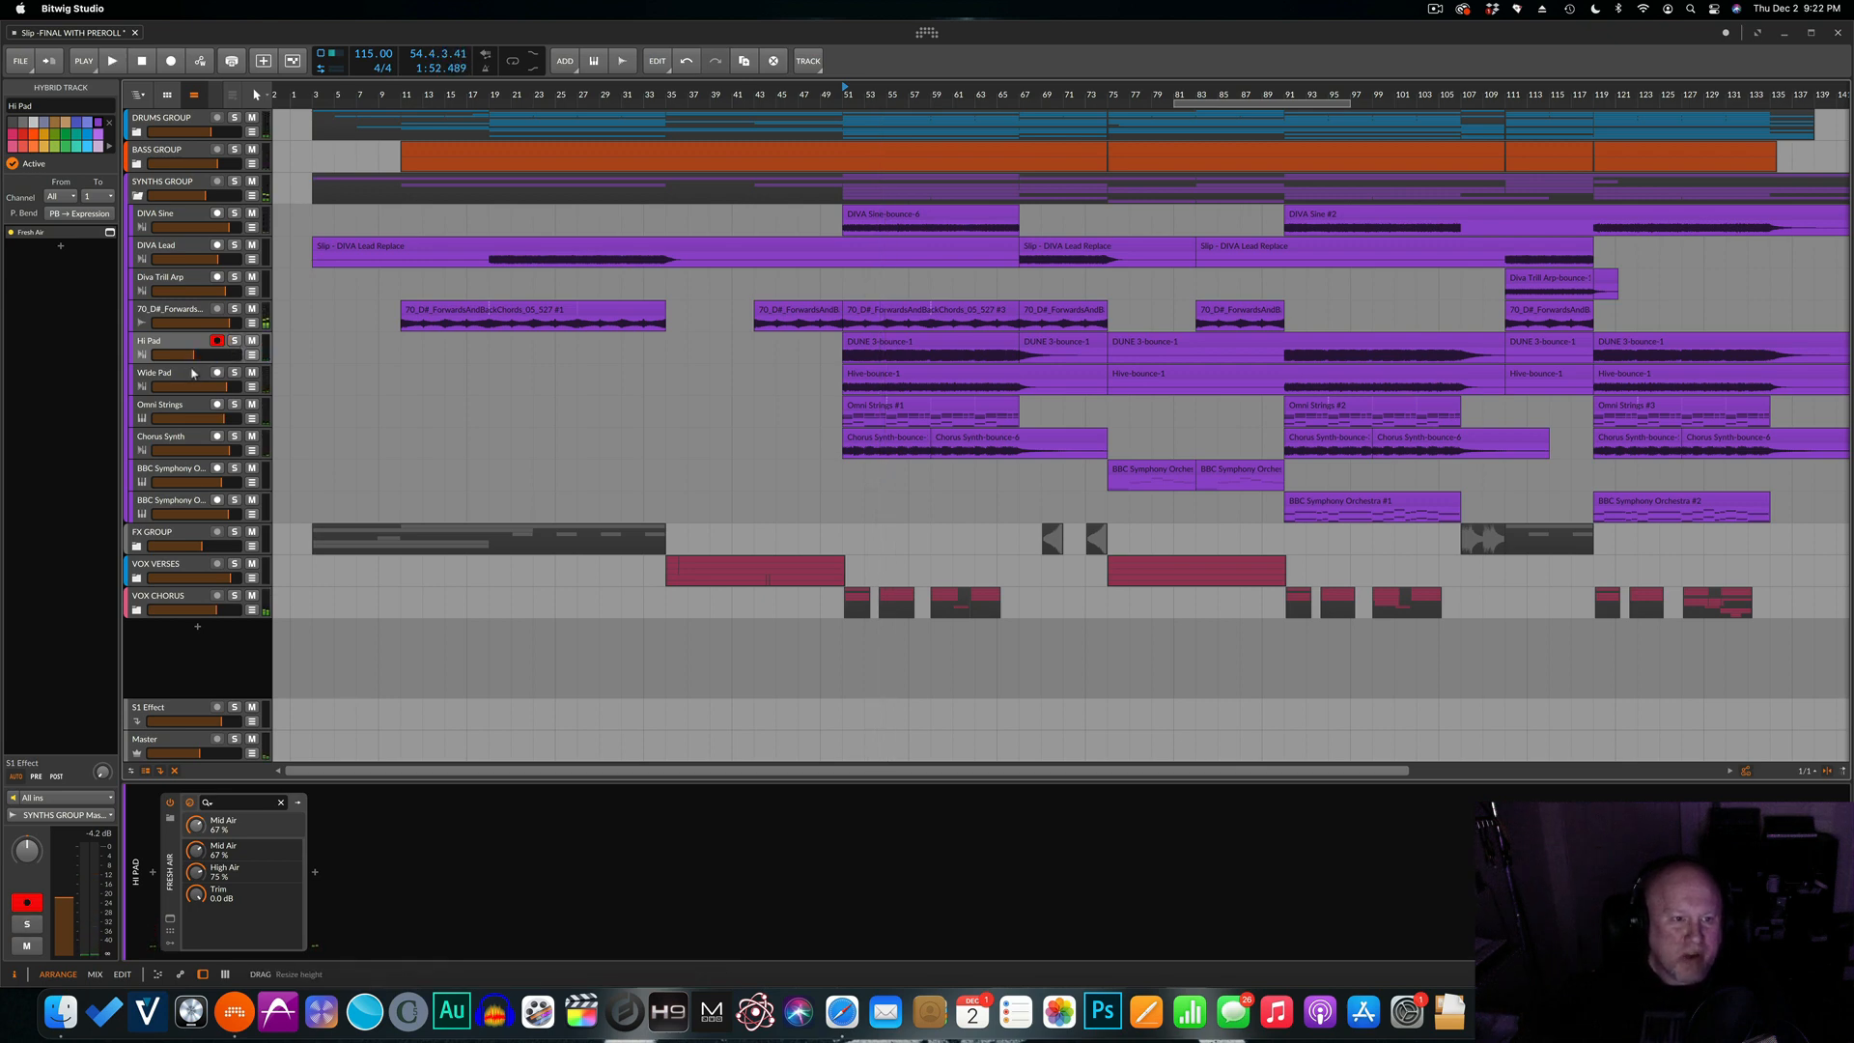
Show the Wide Pad track's Wider device, play the track soloed from bar 51 and add Hi Pad to the solo.
{"action": "left_click", "coordinate": [227, 378]}
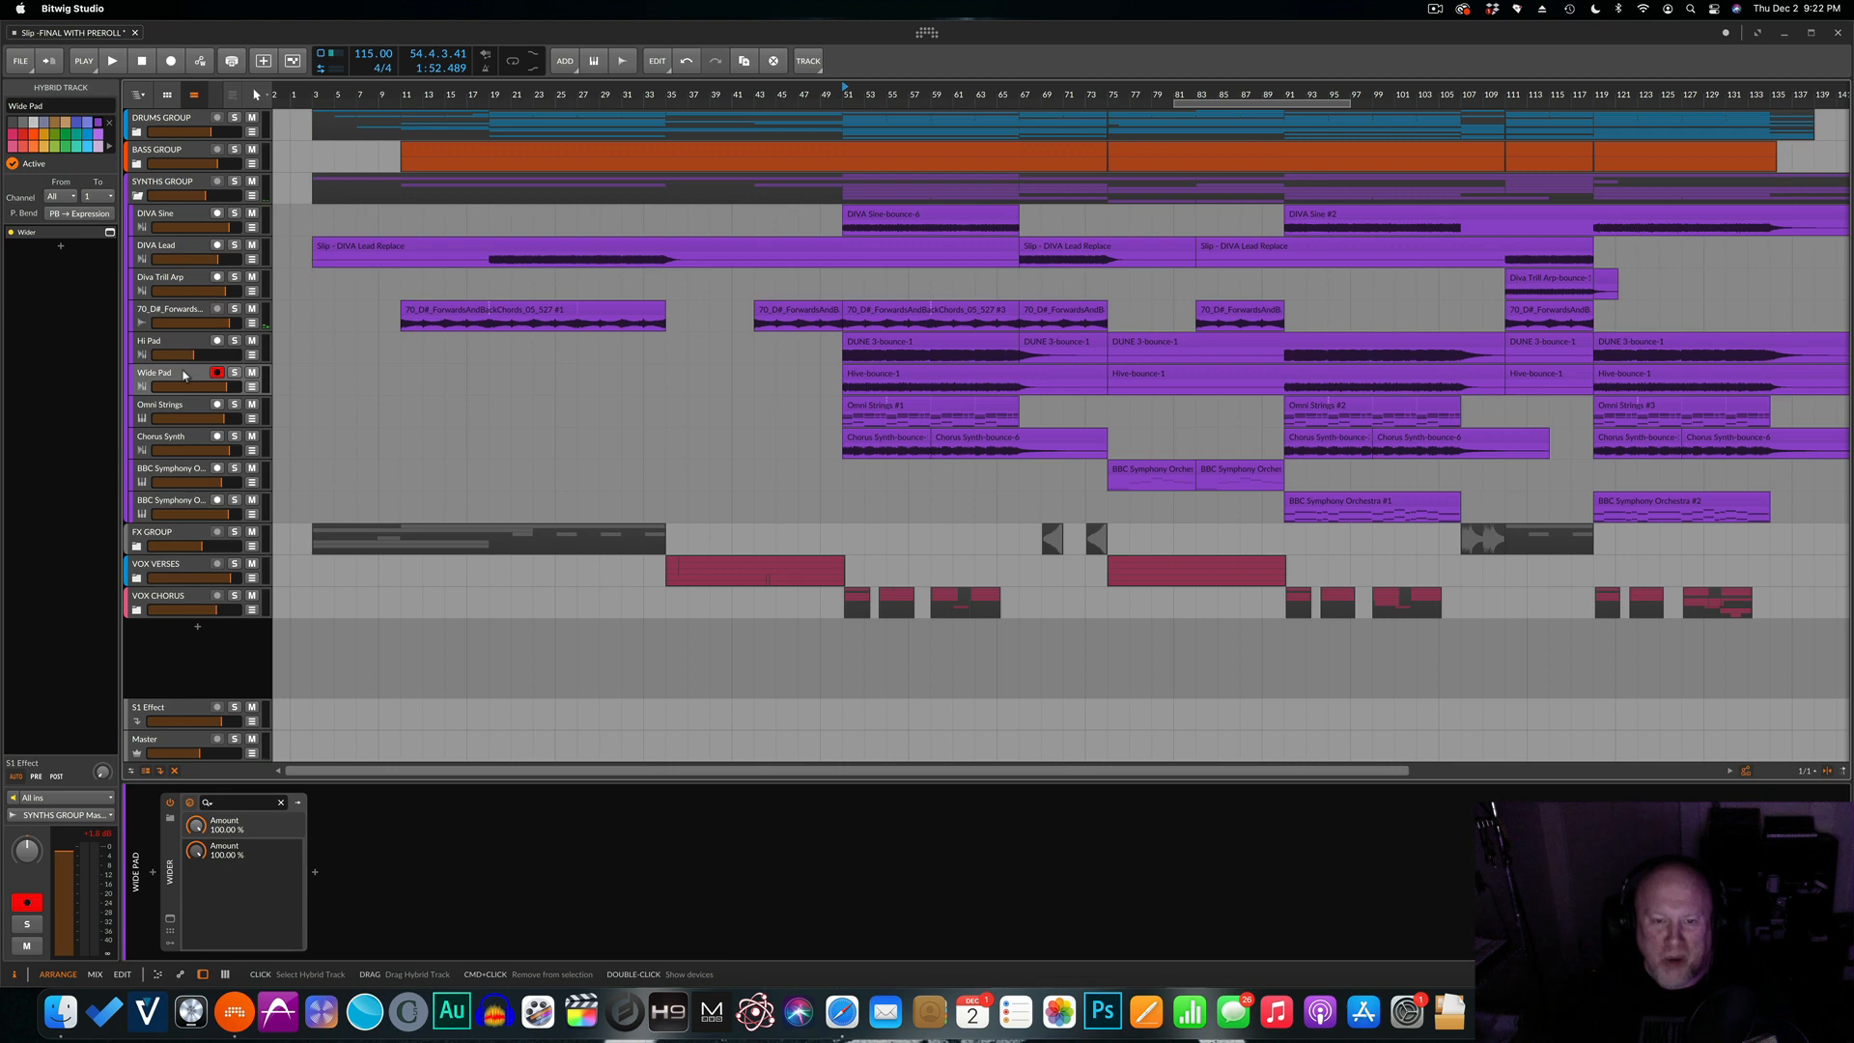
{"action": "left_click", "coordinate": [234, 373]}
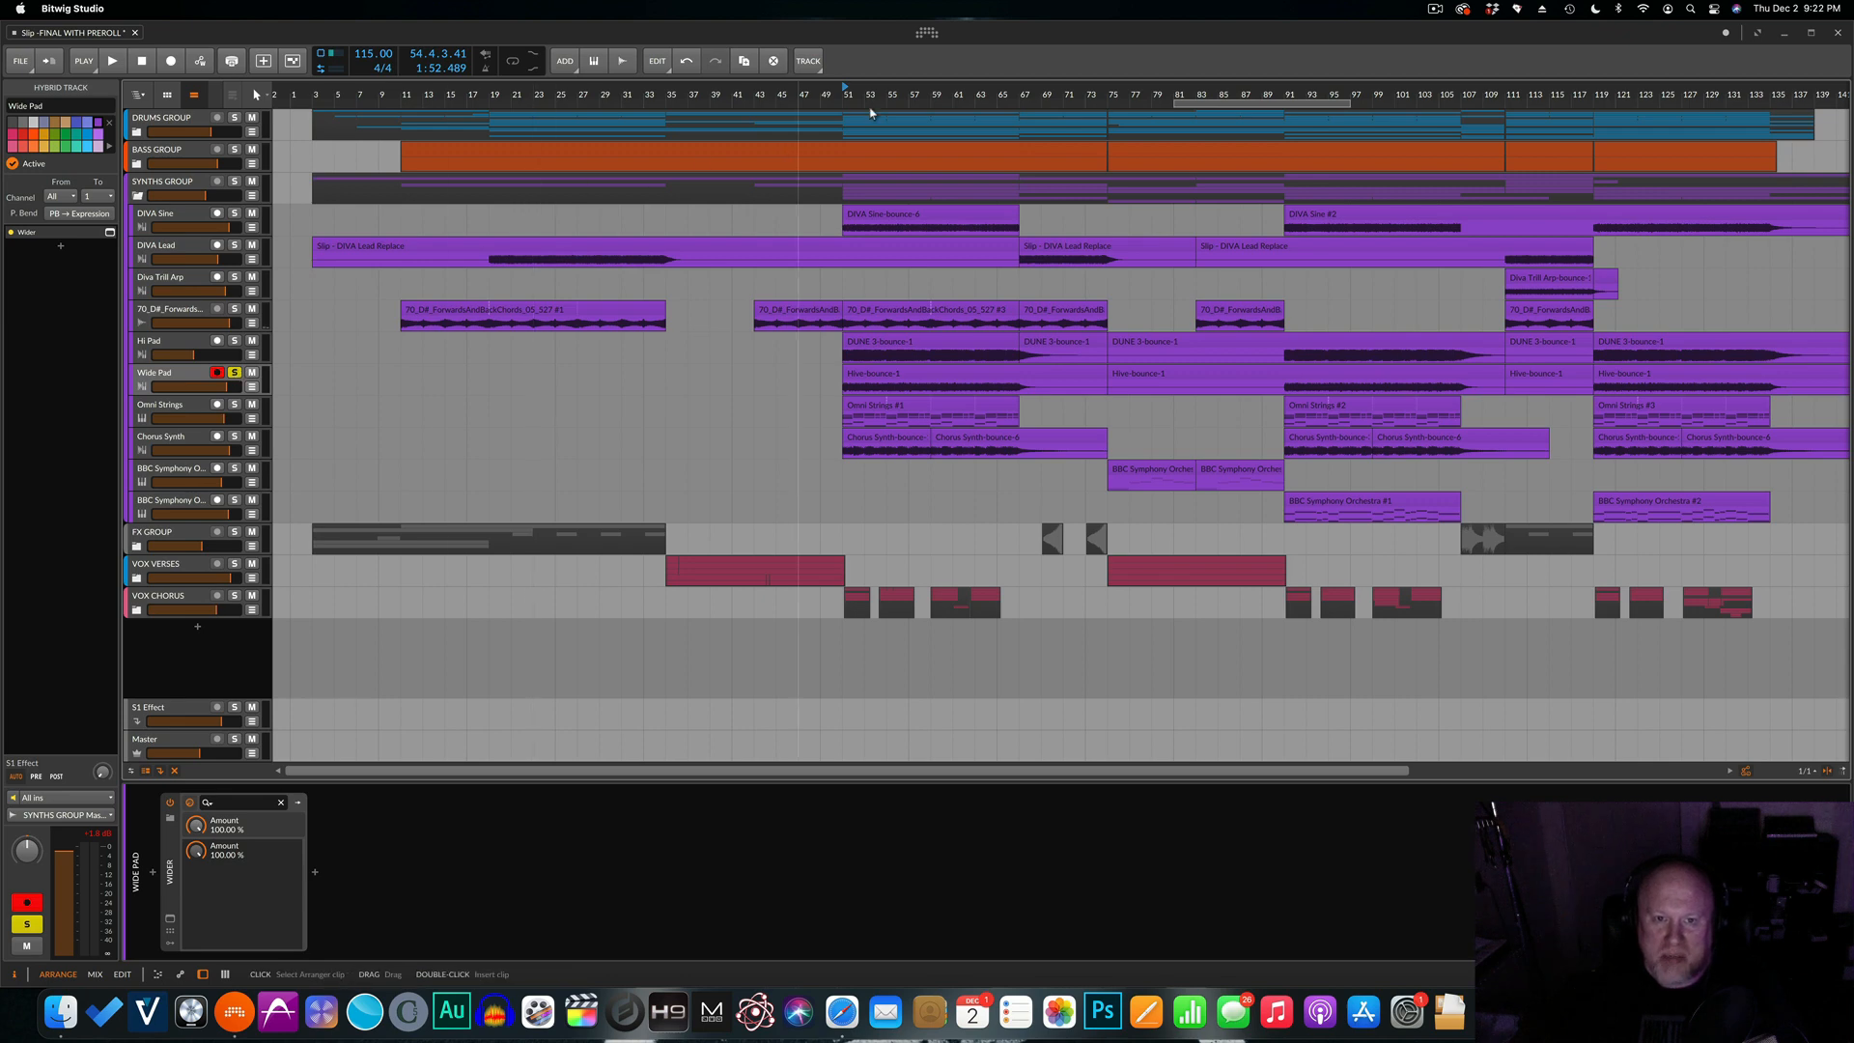
{"action": "key", "text": "space"}
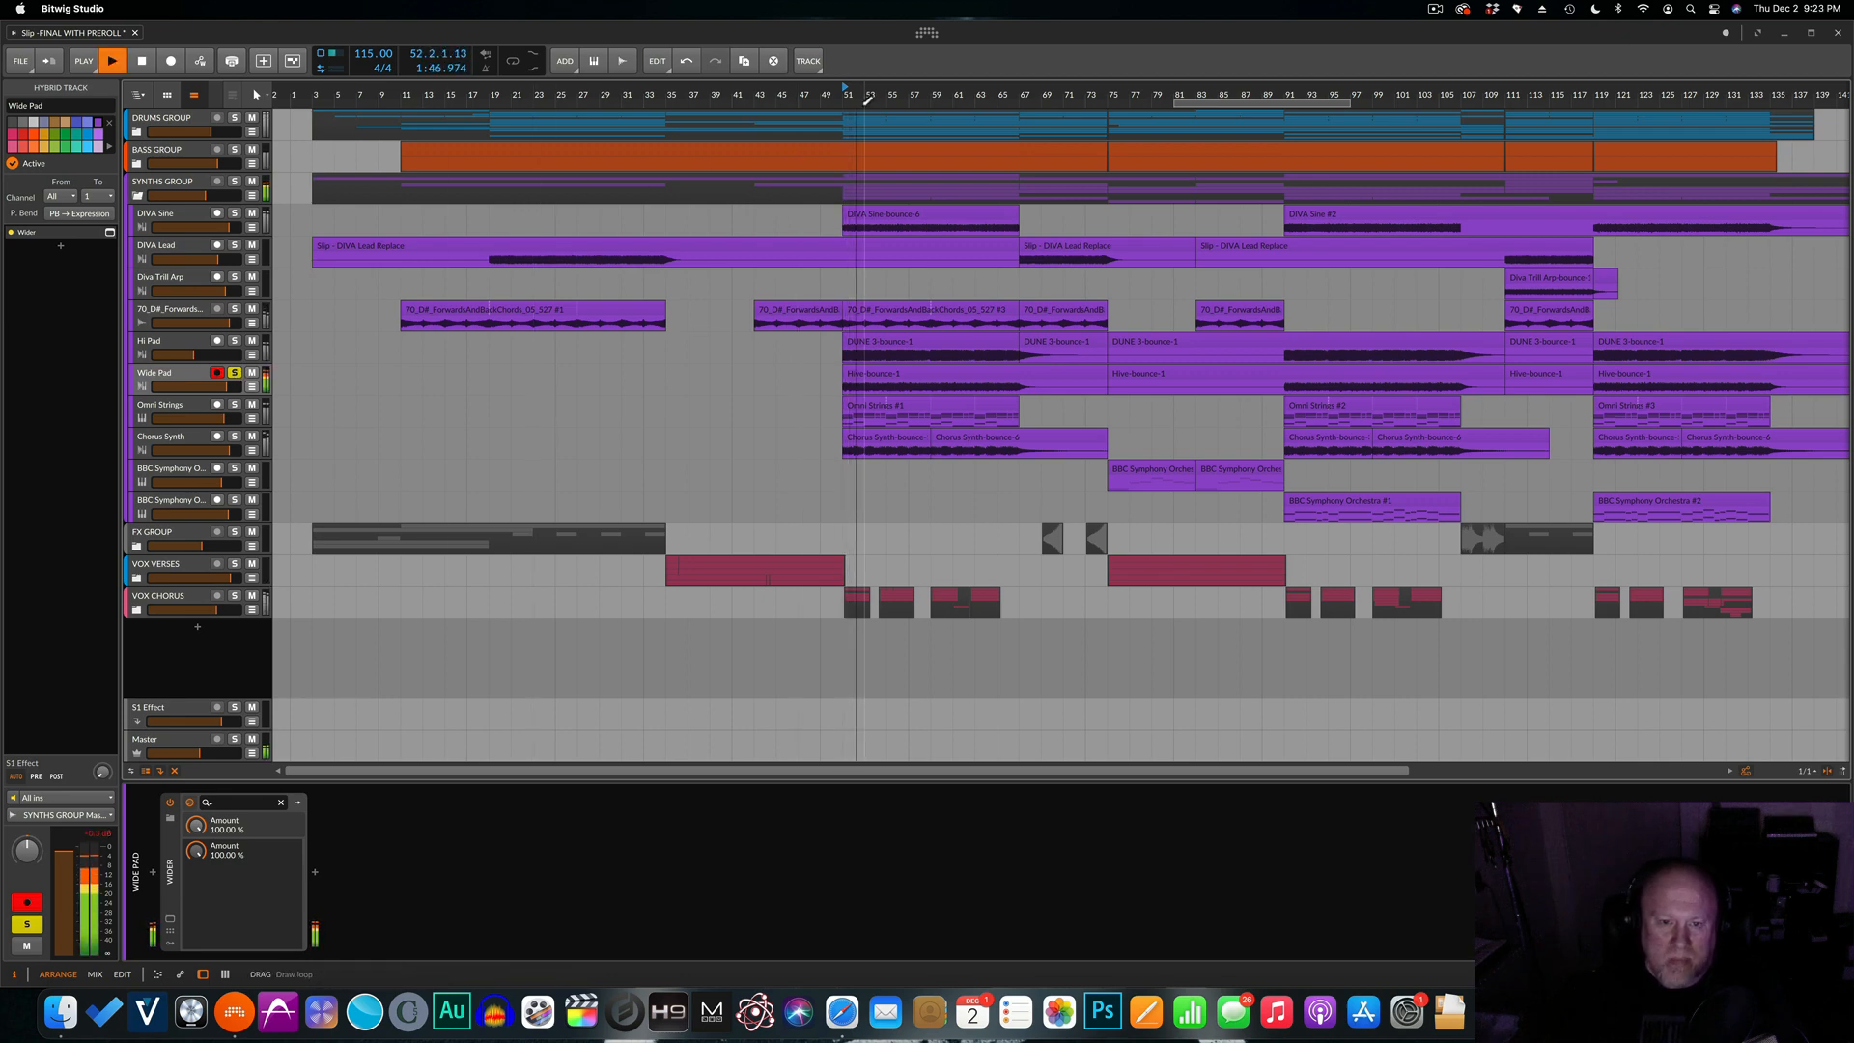
{"action": "left_click", "coordinate": [235, 342]}
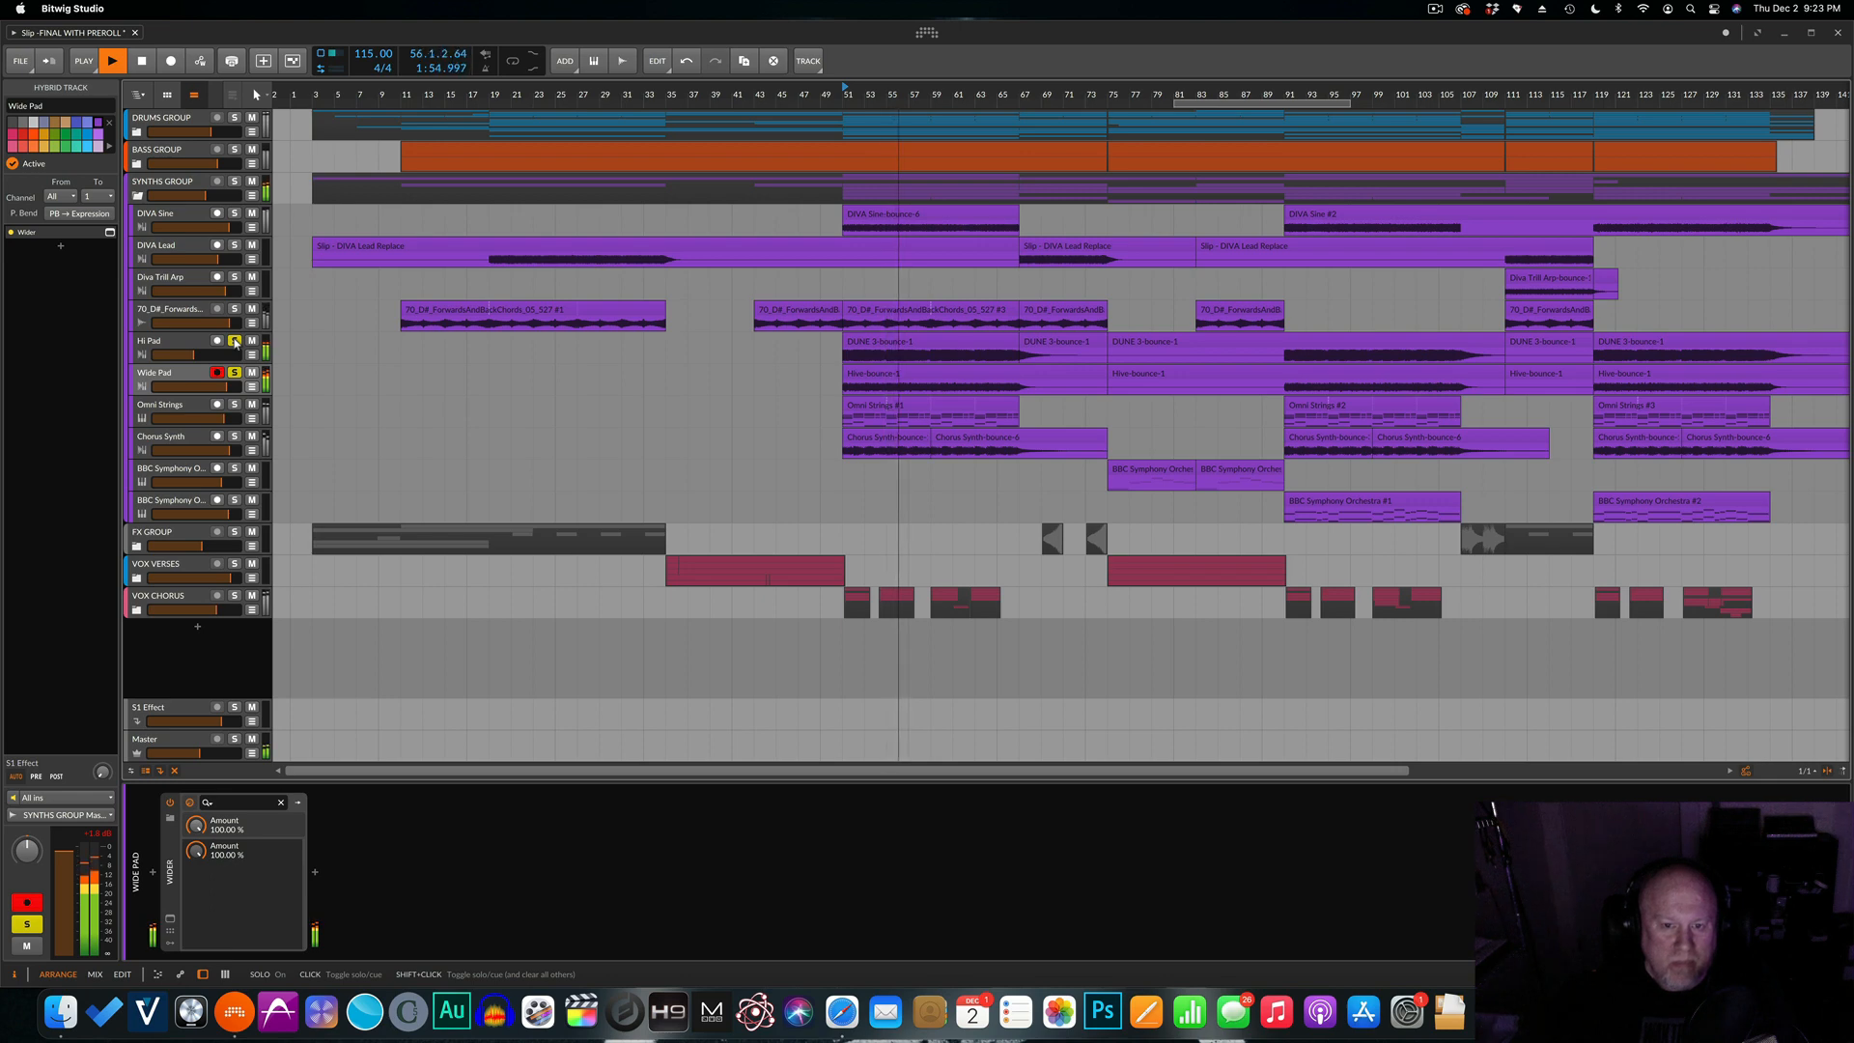
Stop playback, clear the solos on Wide Pad and Hi Pad, and show the Wide Pad track's device again.
{"action": "left_click", "coordinate": [234, 372]}
{"action": "key", "text": "space"}
{"action": "left_click", "coordinate": [233, 353]}
{"action": "left_click", "coordinate": [235, 340]}
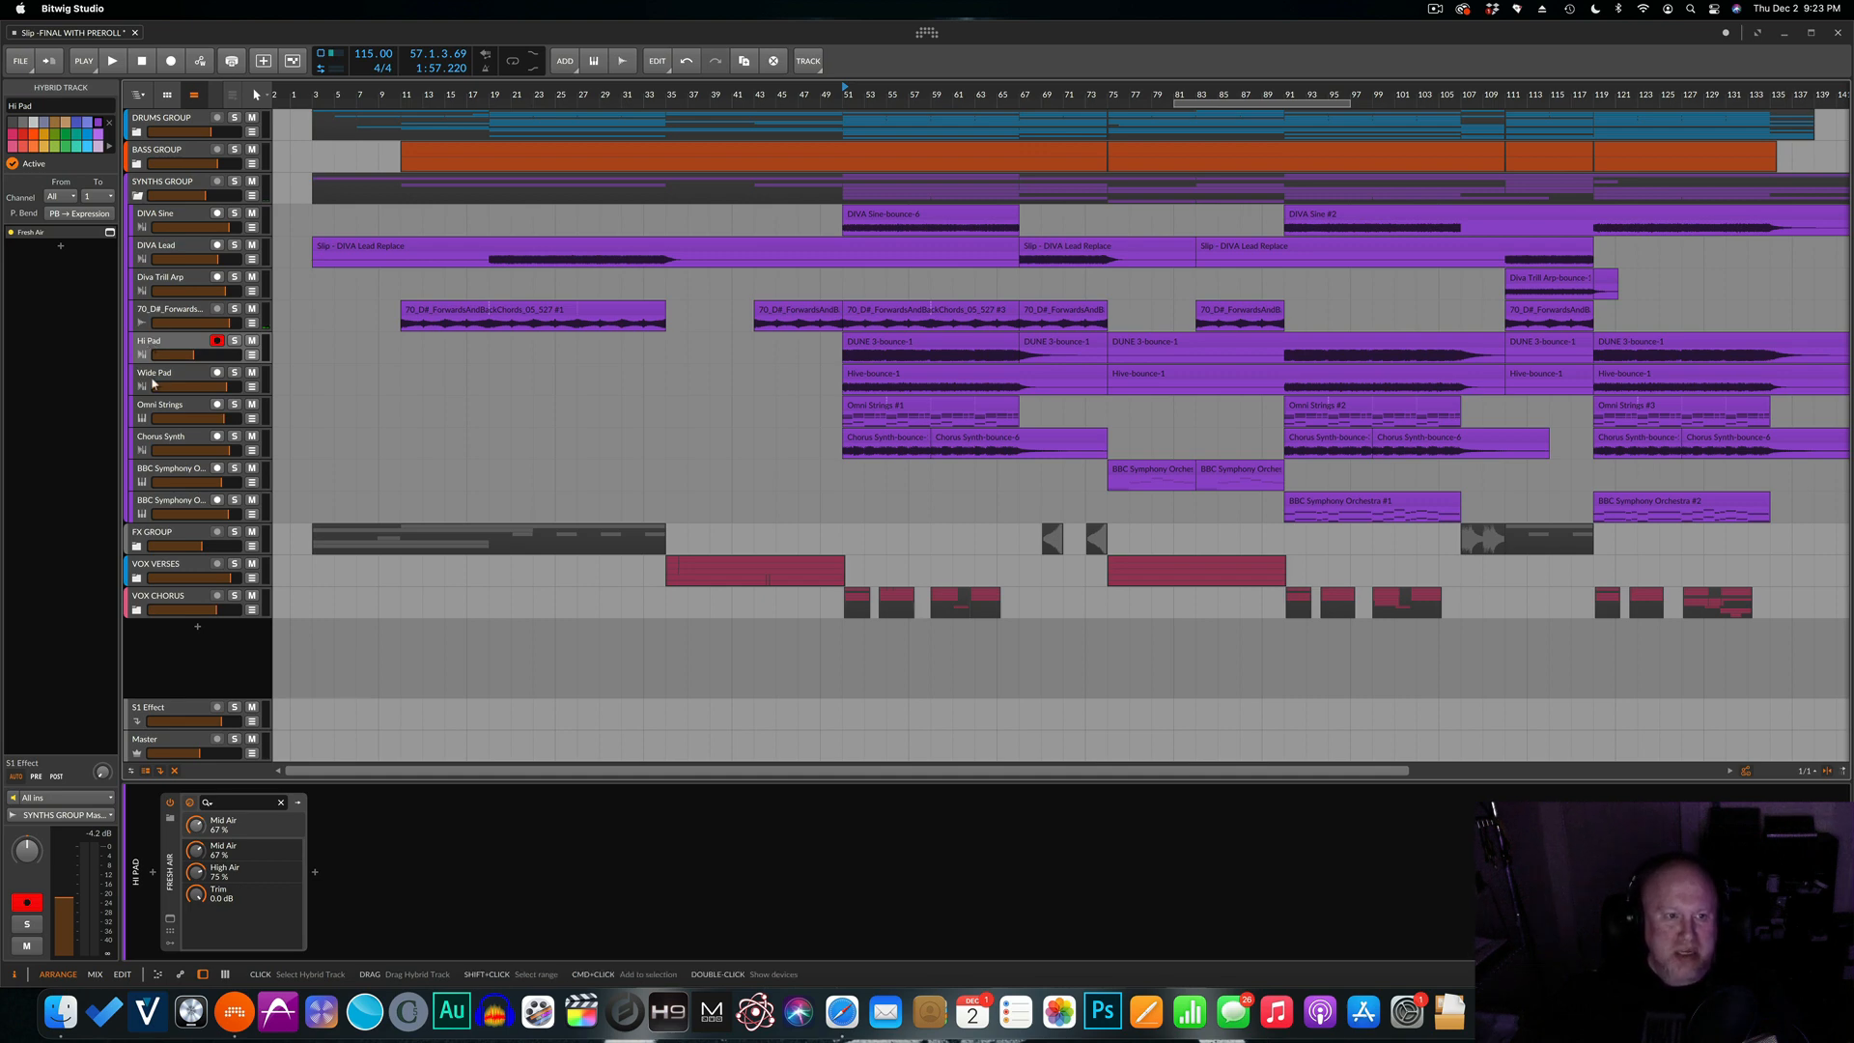
{"action": "left_click", "coordinate": [161, 379]}
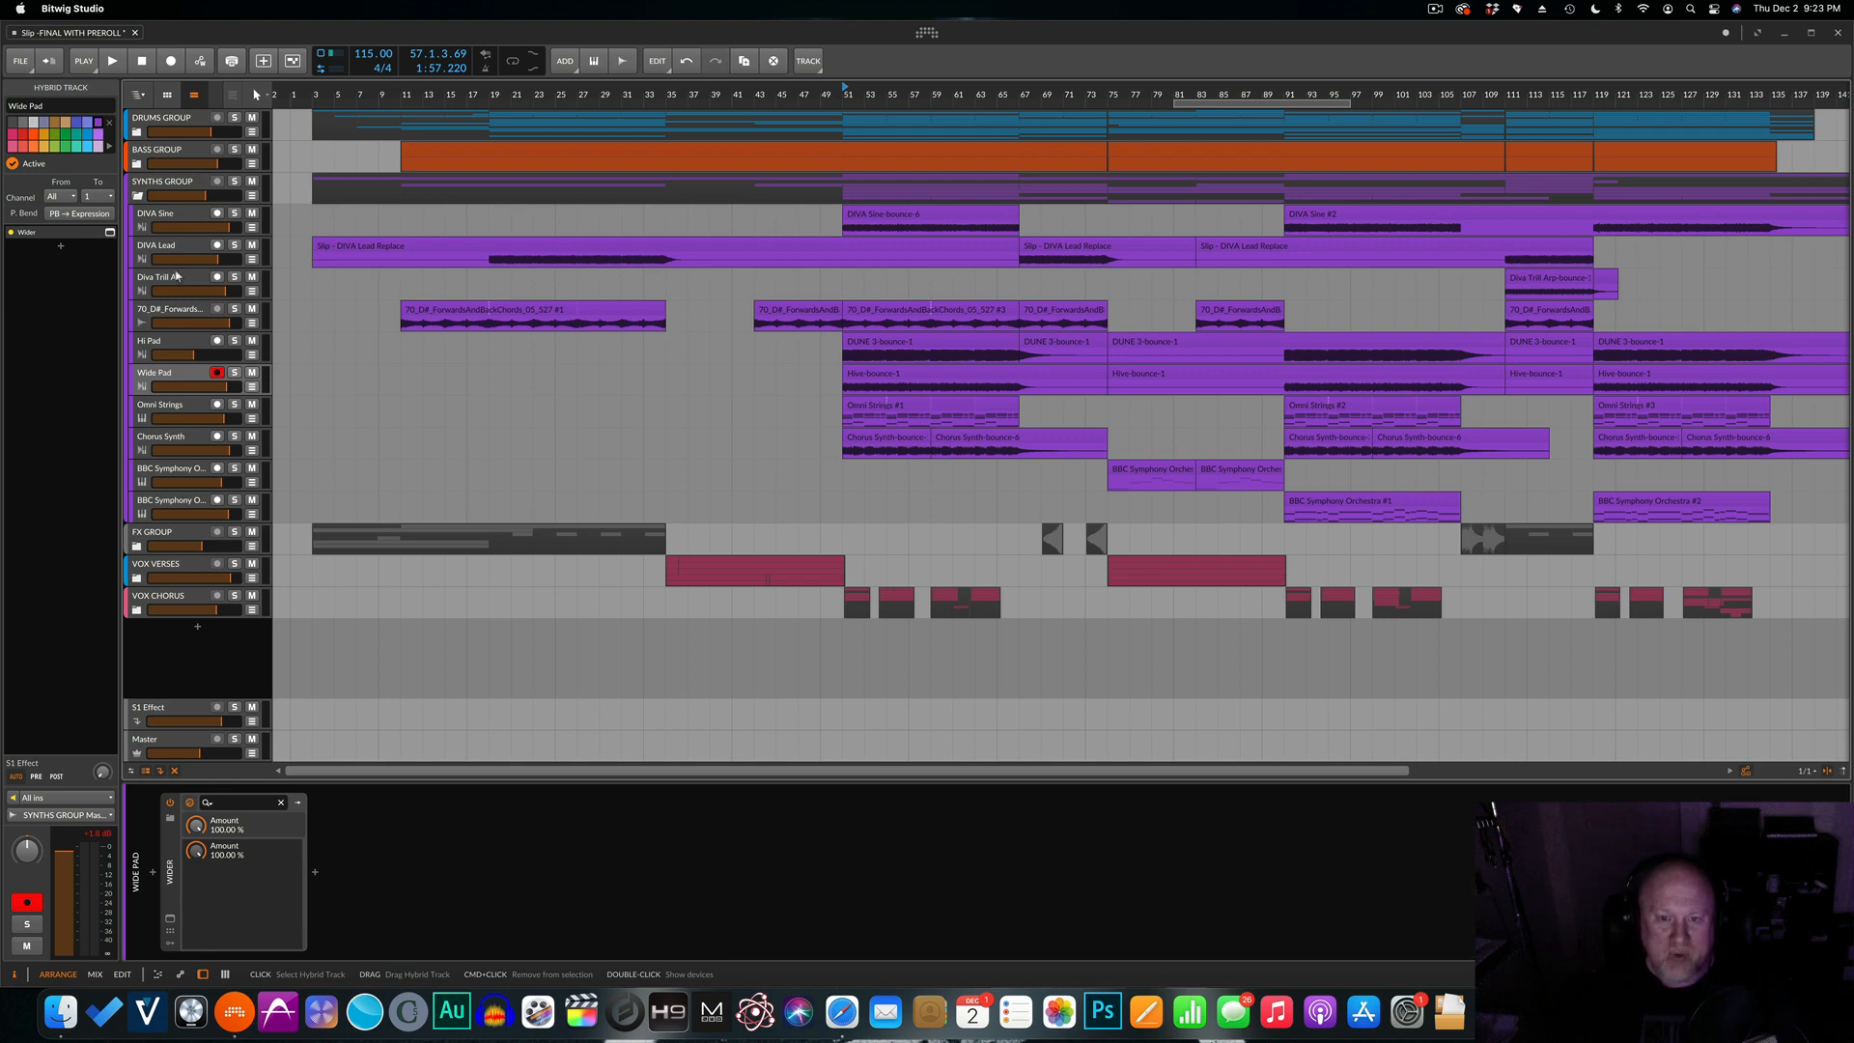
Solo Omni Strings, play it from bar 51 and add Wide Pad and Hi Pad to the solo during playback.
{"action": "left_click", "coordinate": [235, 405]}
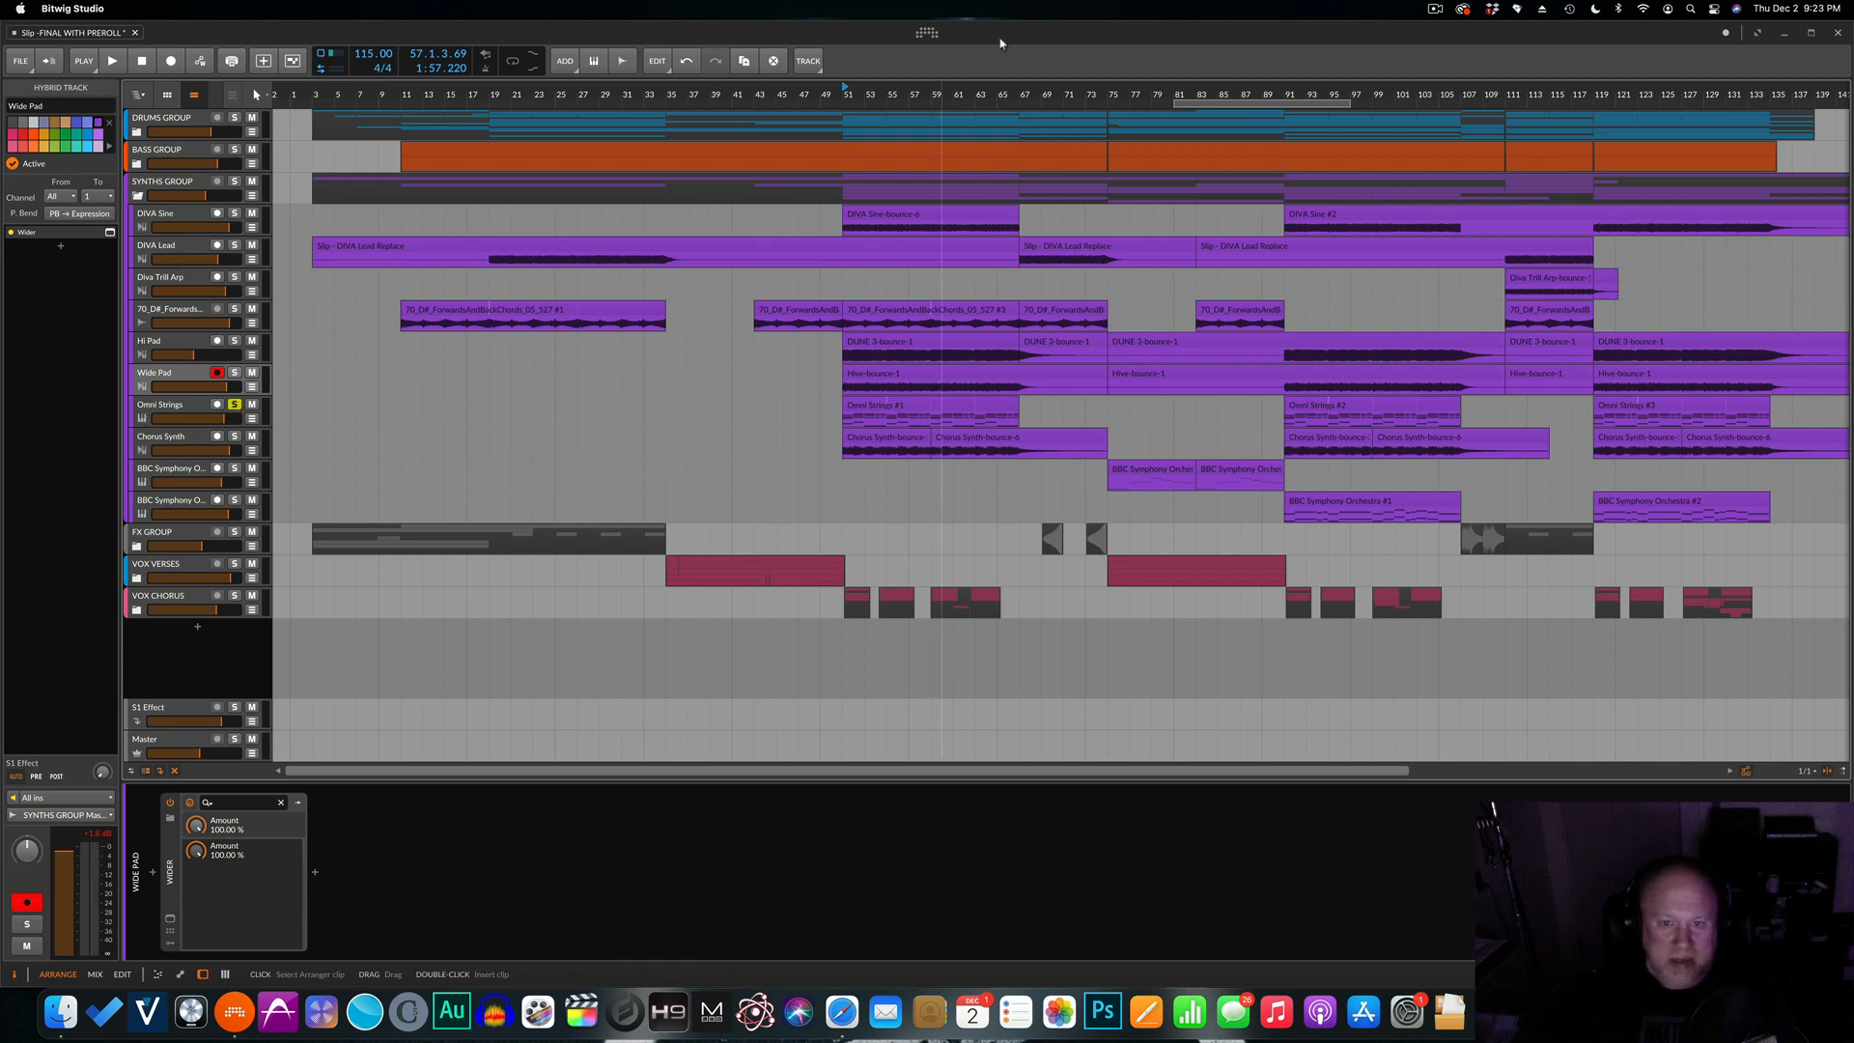
{"action": "left_click", "coordinate": [847, 97]}
{"action": "key", "text": "space"}
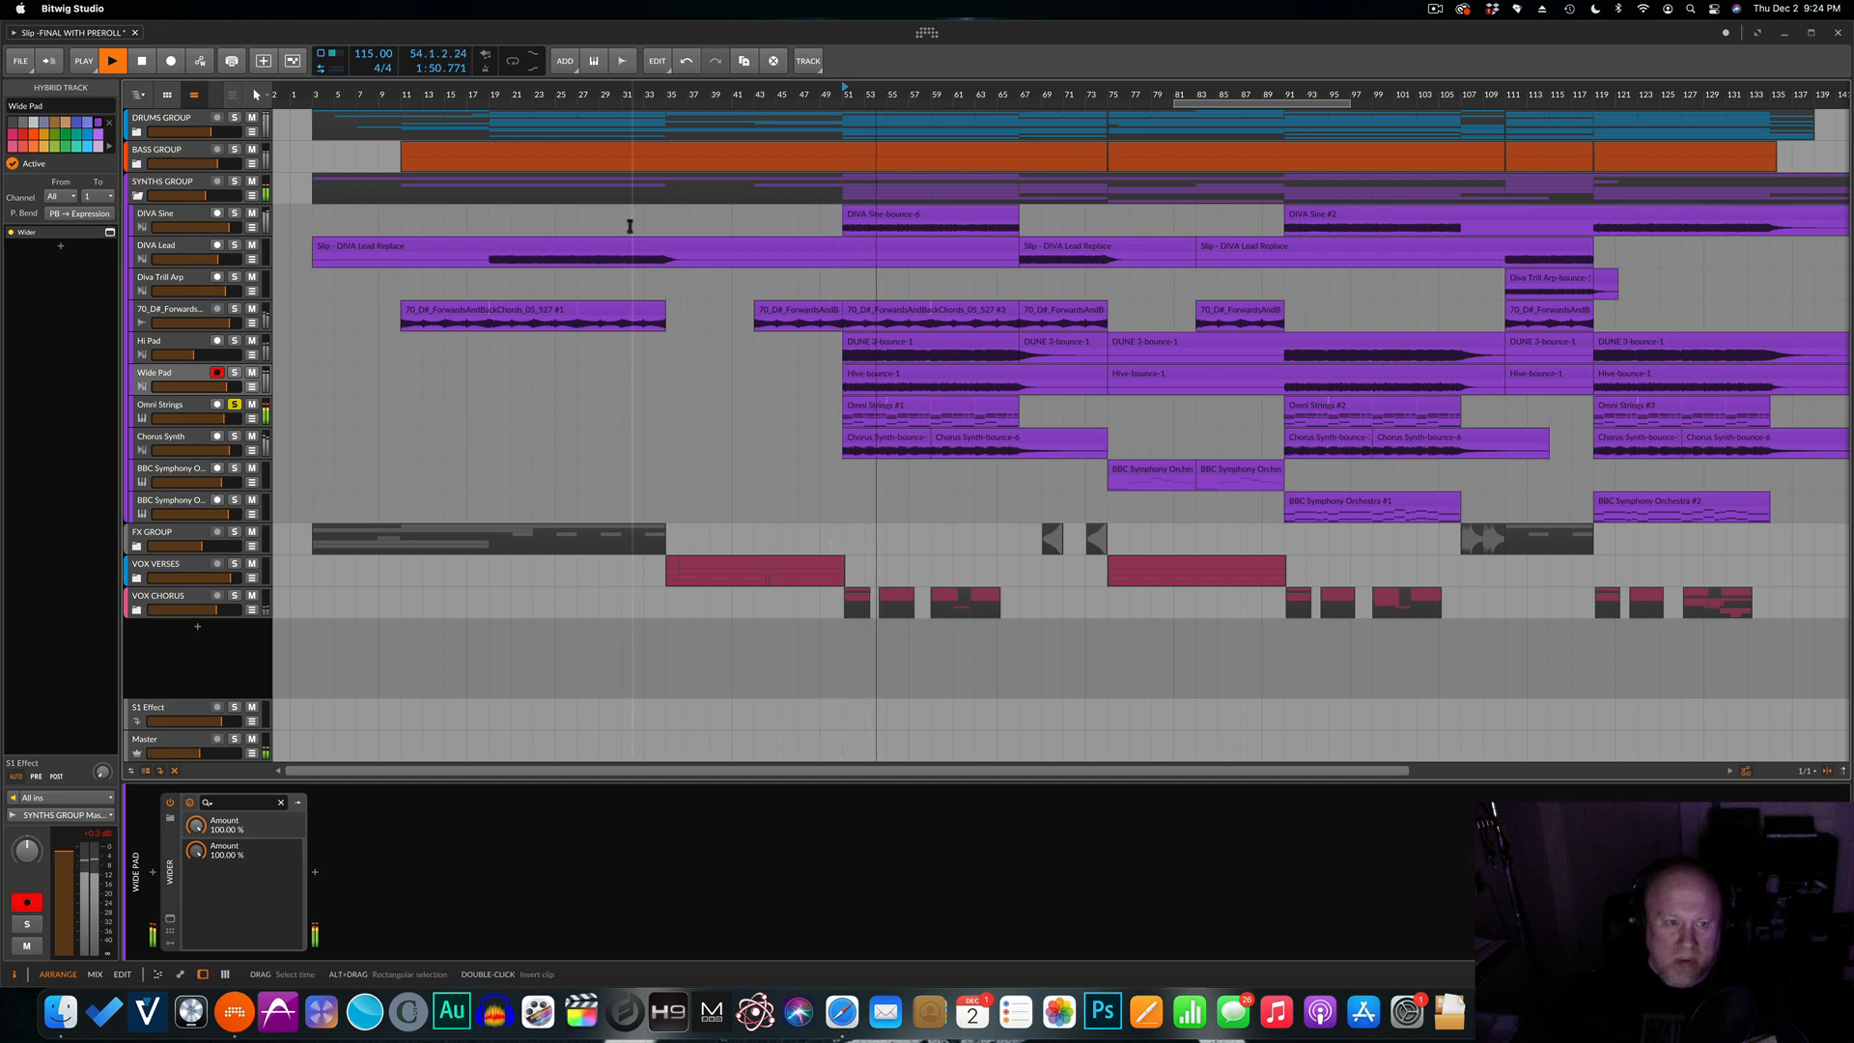
{"action": "left_click", "coordinate": [236, 374]}
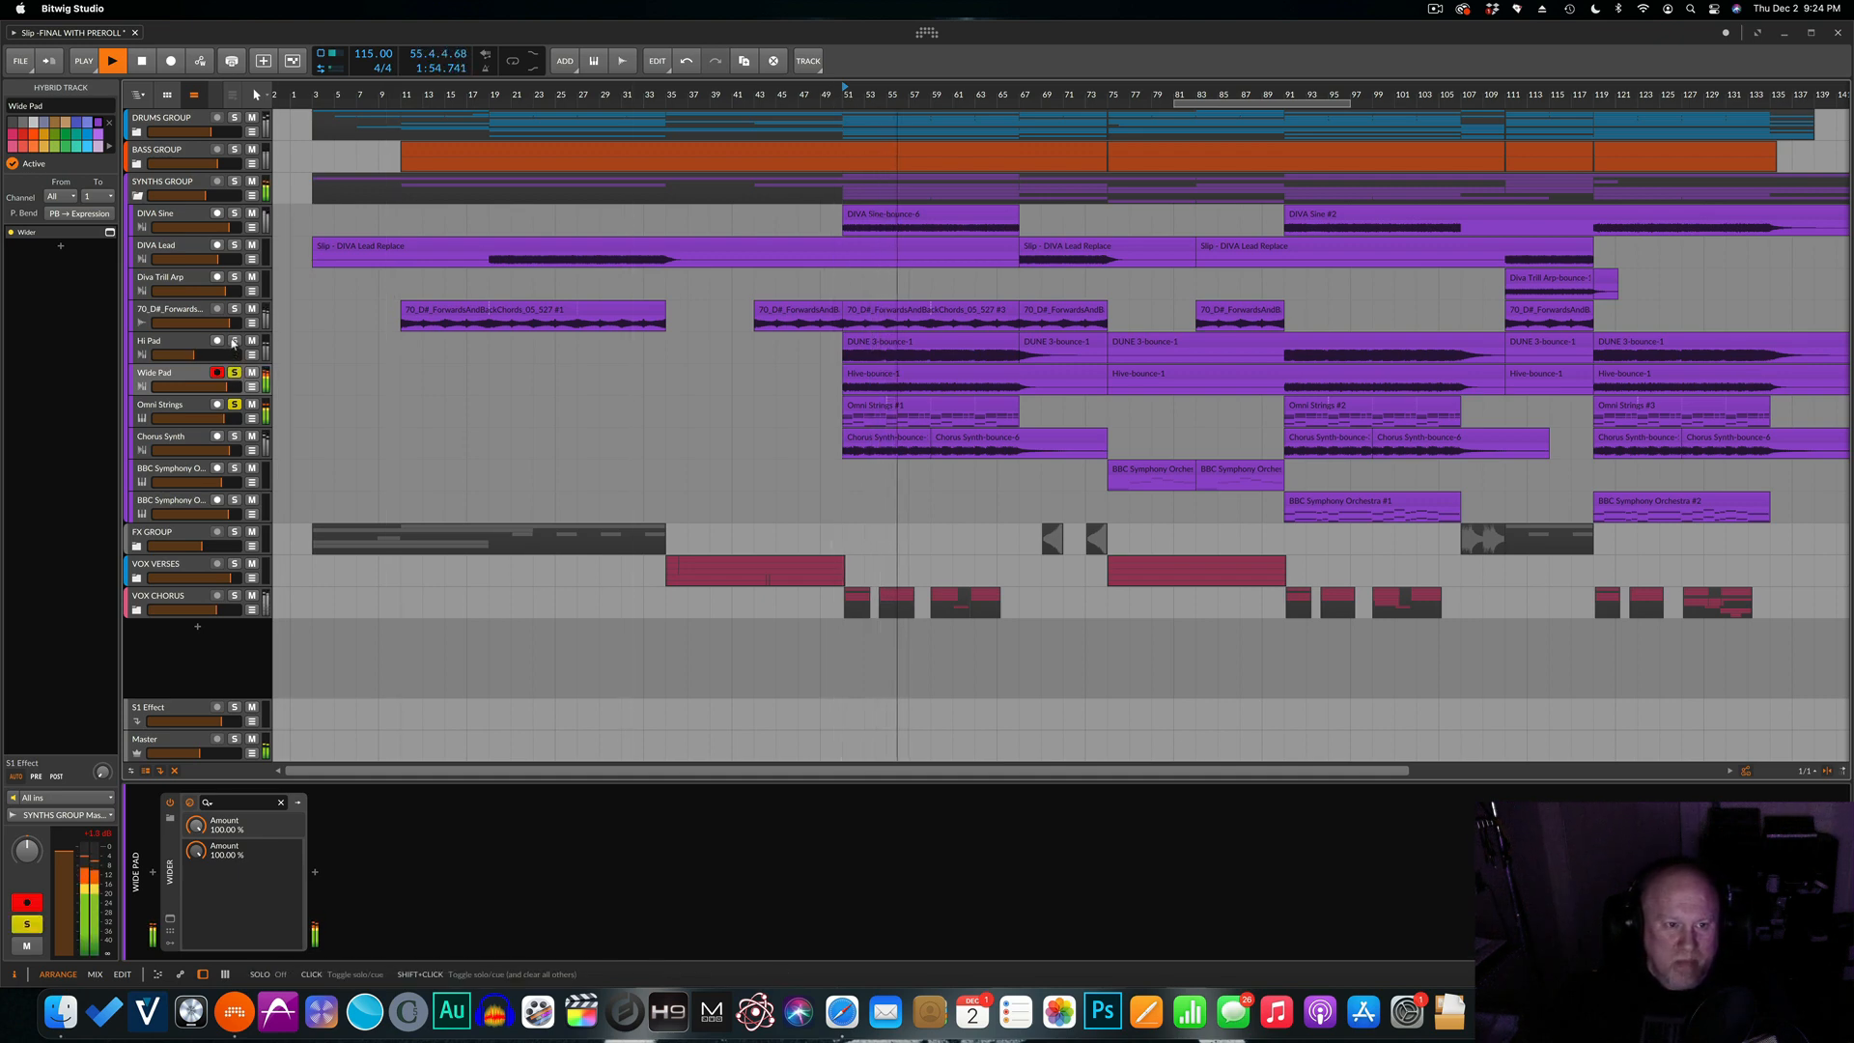
{"action": "left_click", "coordinate": [235, 342]}
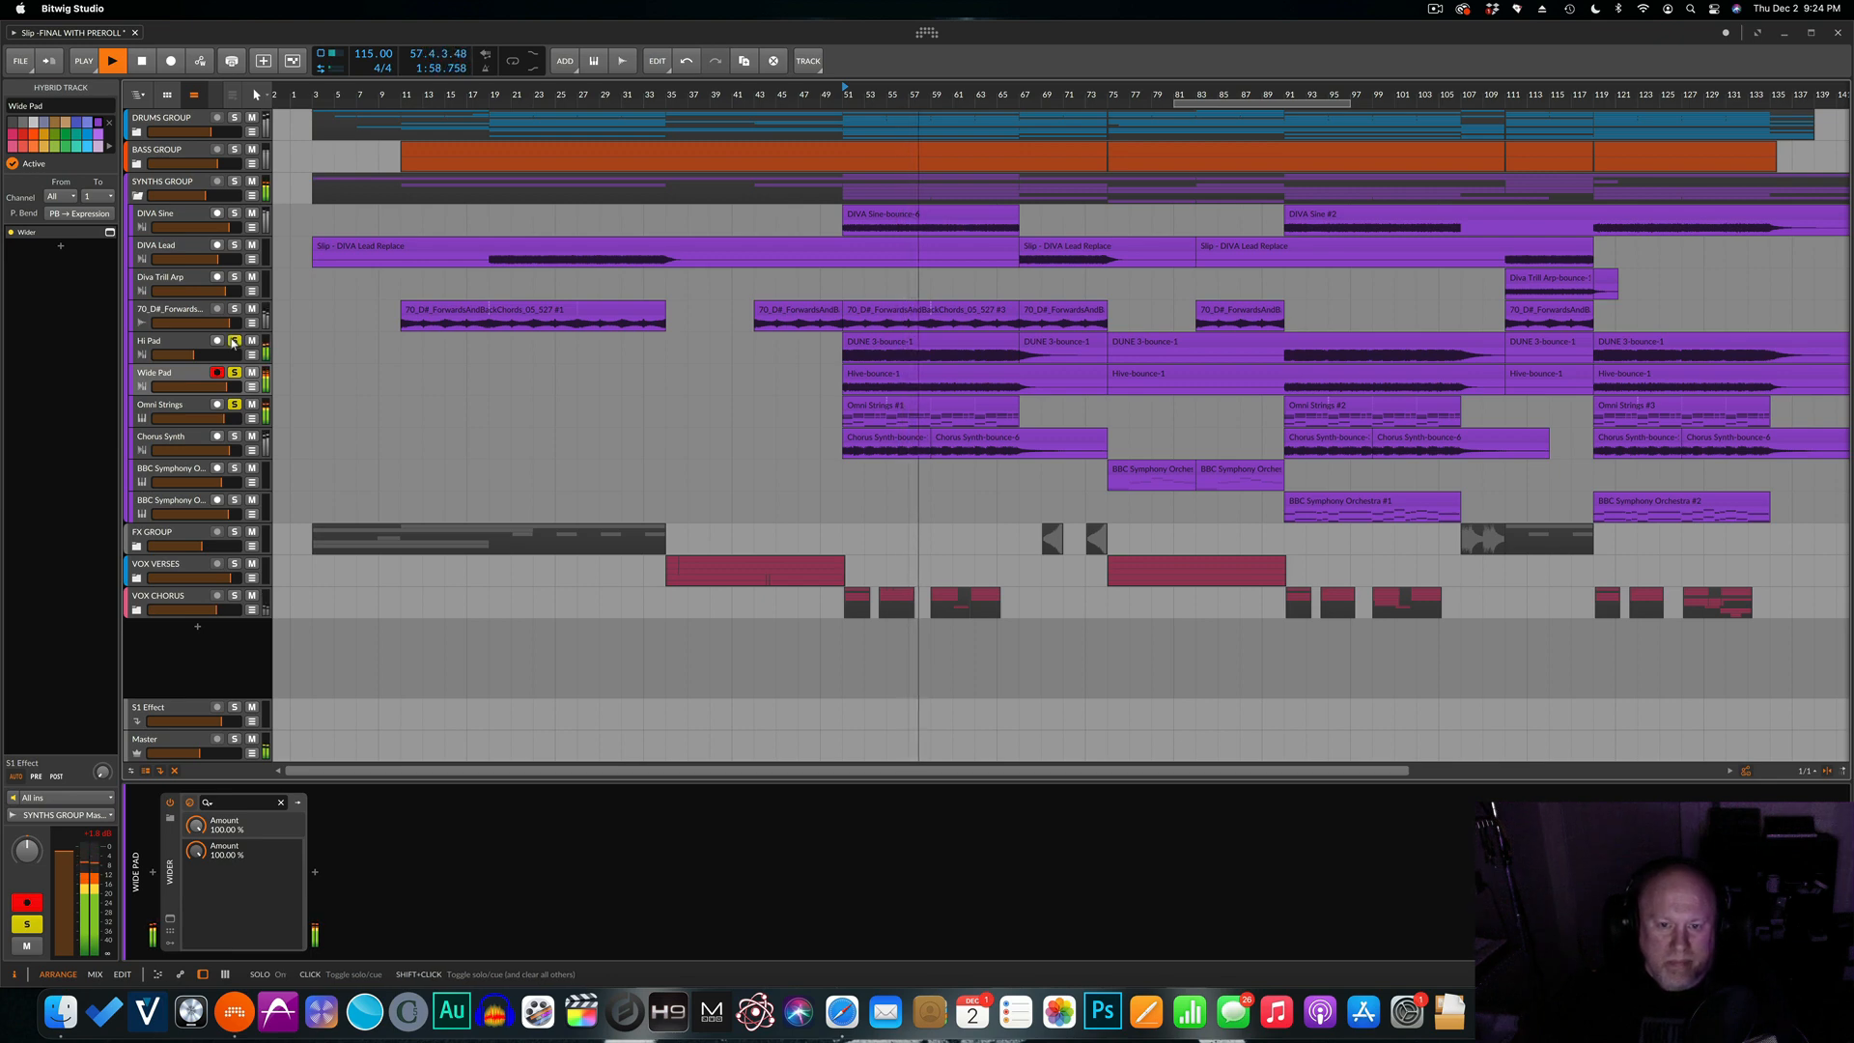
Stop playback and clear the solos on Omni Strings, Wide Pad and Hi Pad.
{"action": "key", "text": "space"}
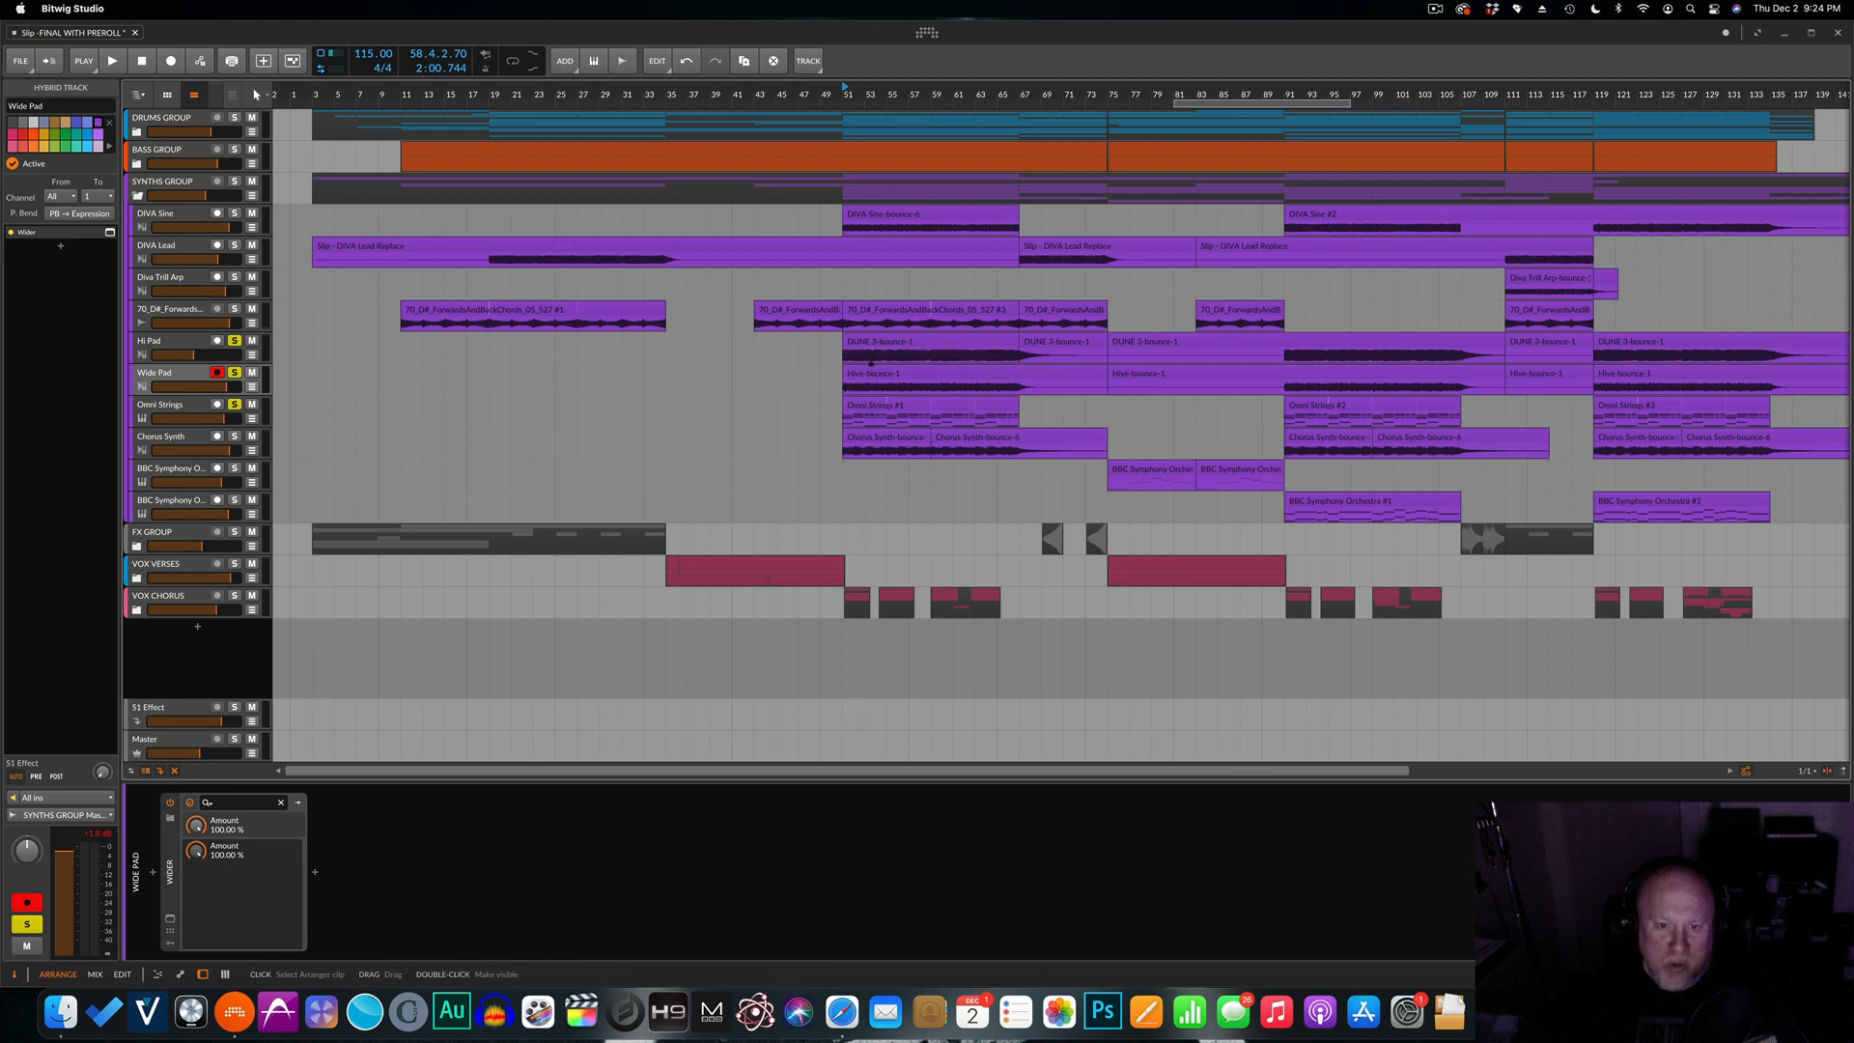
{"action": "left_click", "coordinate": [234, 403]}
{"action": "left_click", "coordinate": [233, 374]}
{"action": "left_click", "coordinate": [234, 349]}
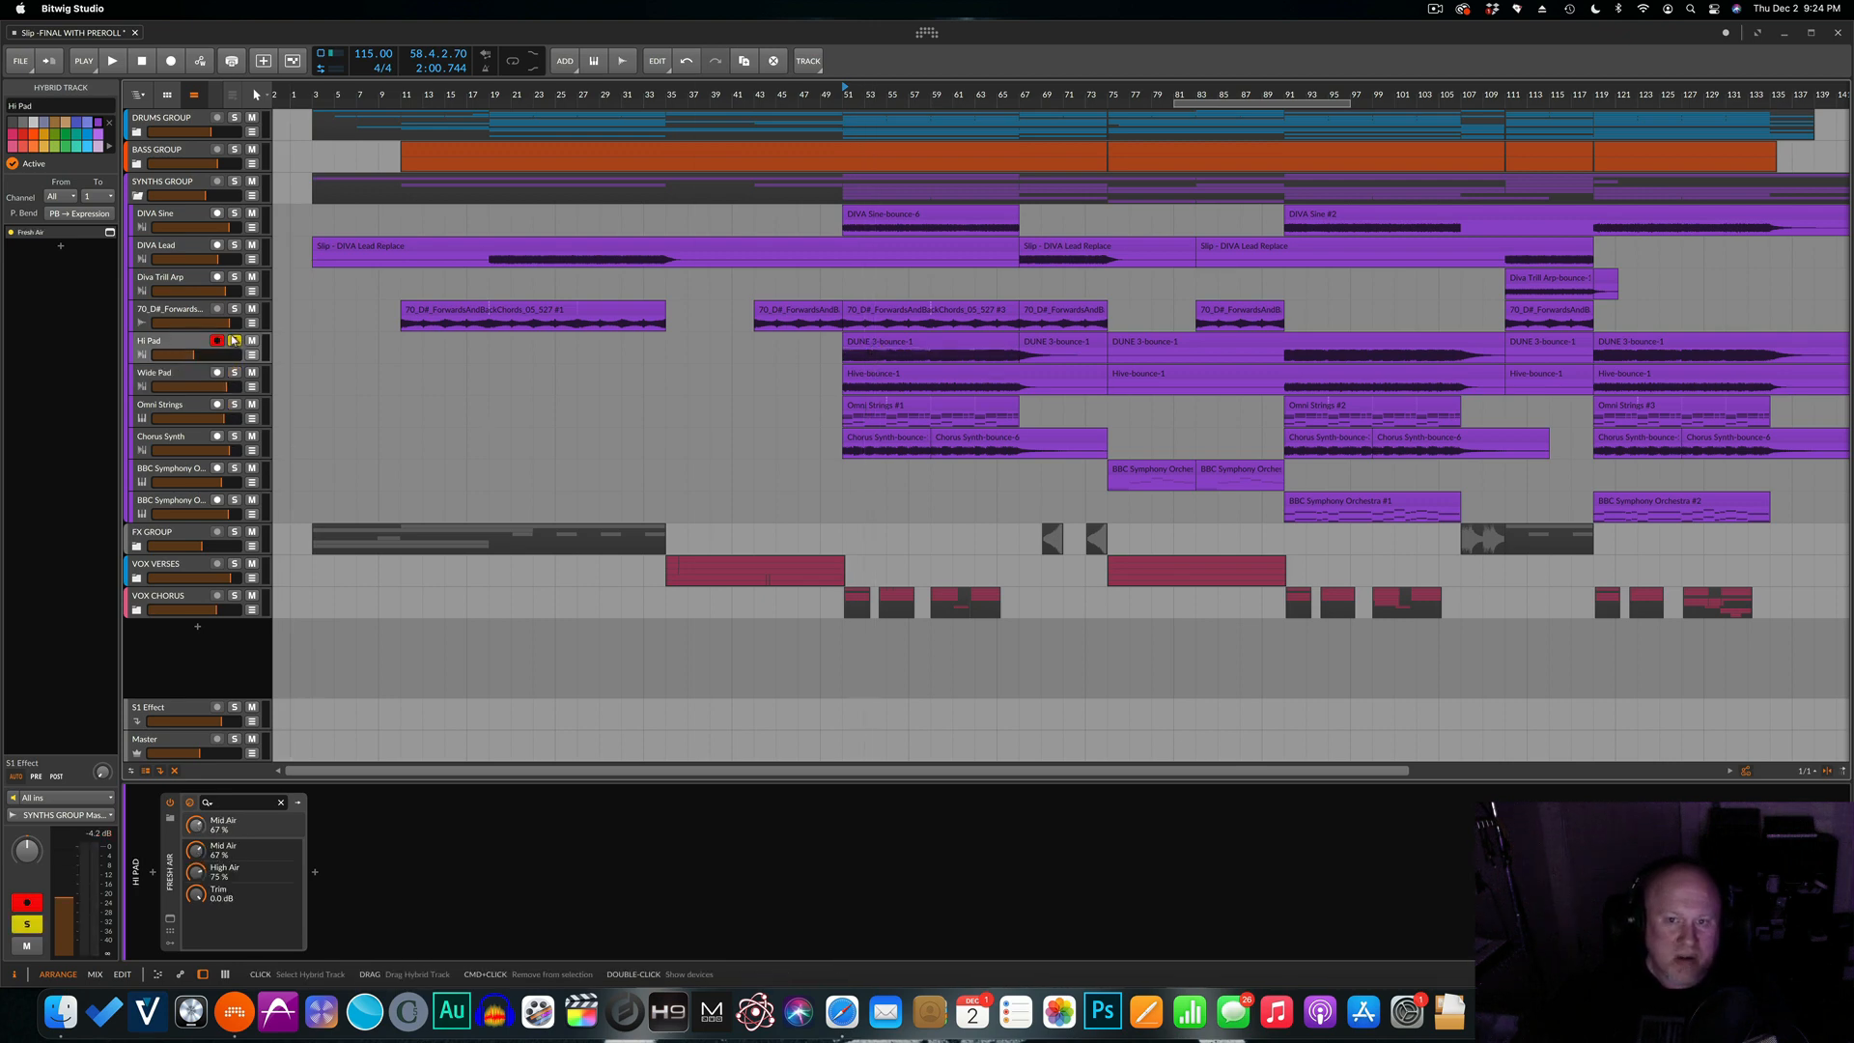
{"action": "left_click", "coordinate": [234, 342]}
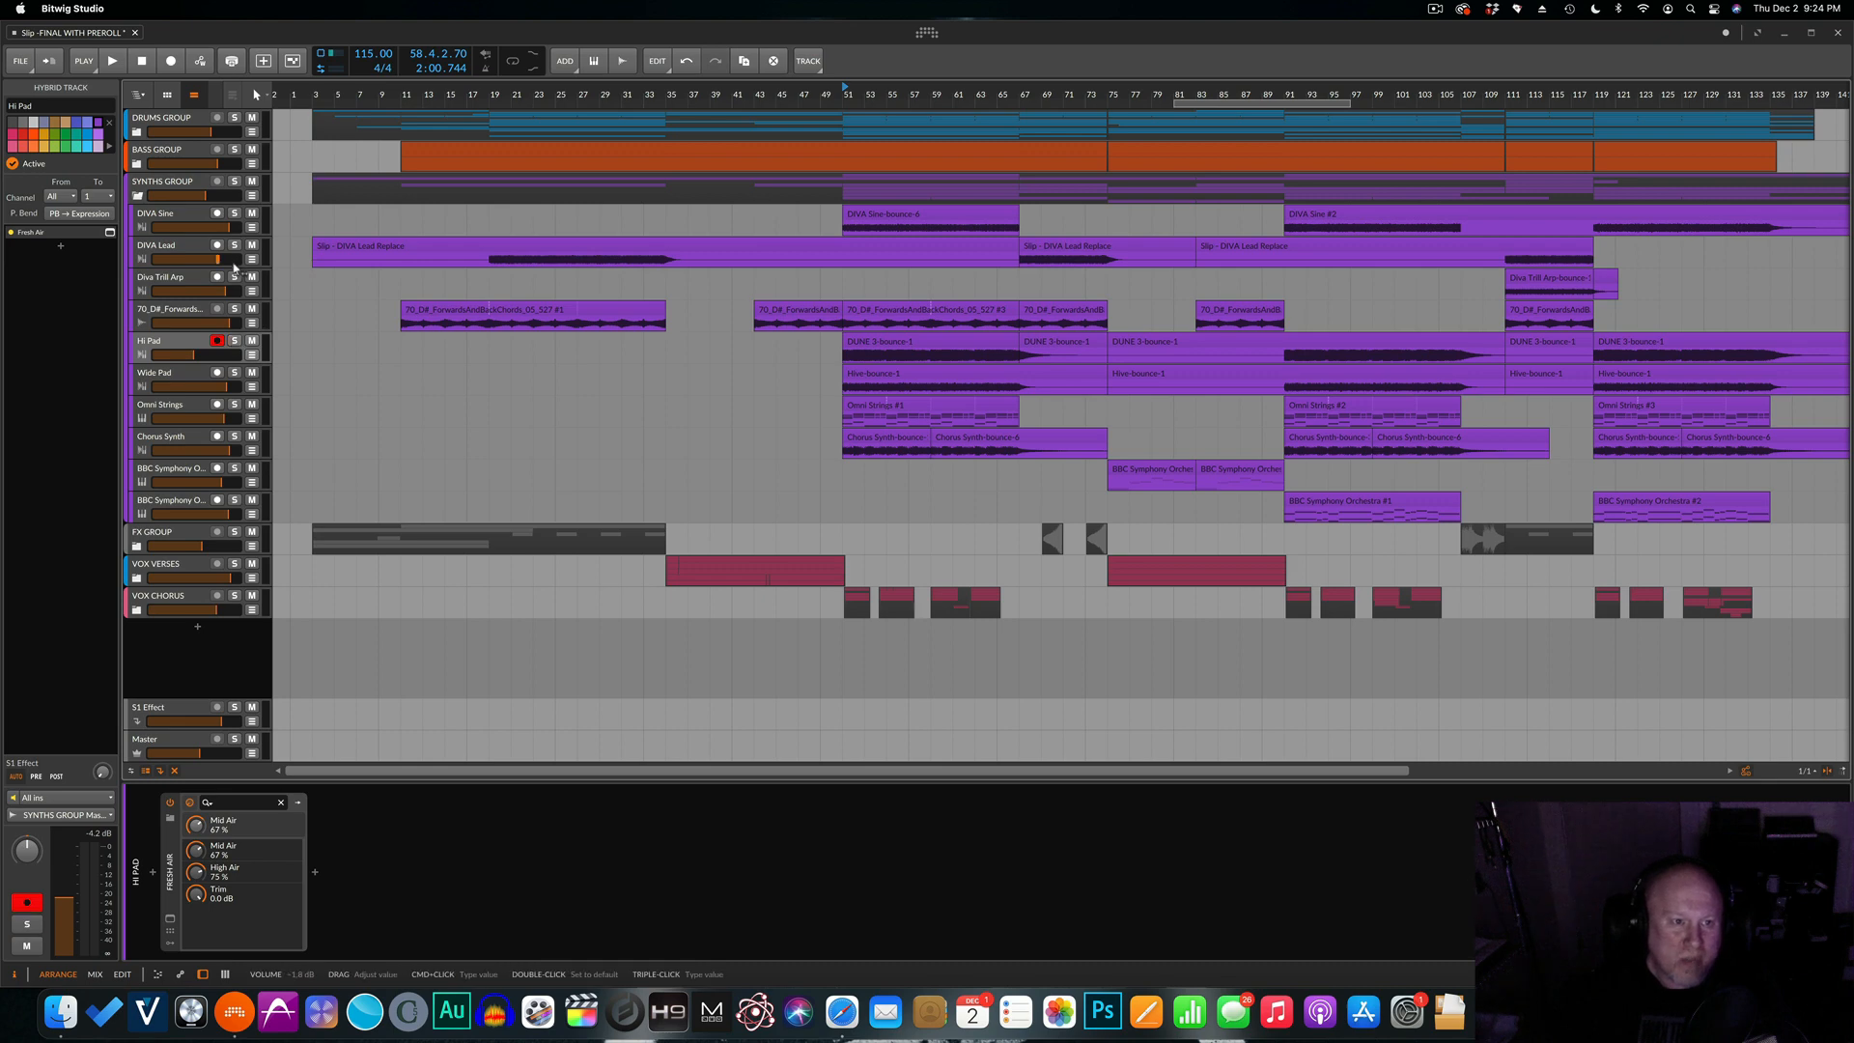
Audition the DIVA Sine track soloed from bar 51, ending with playback stopped and its solo cleared.
{"action": "left_click", "coordinate": [235, 212]}
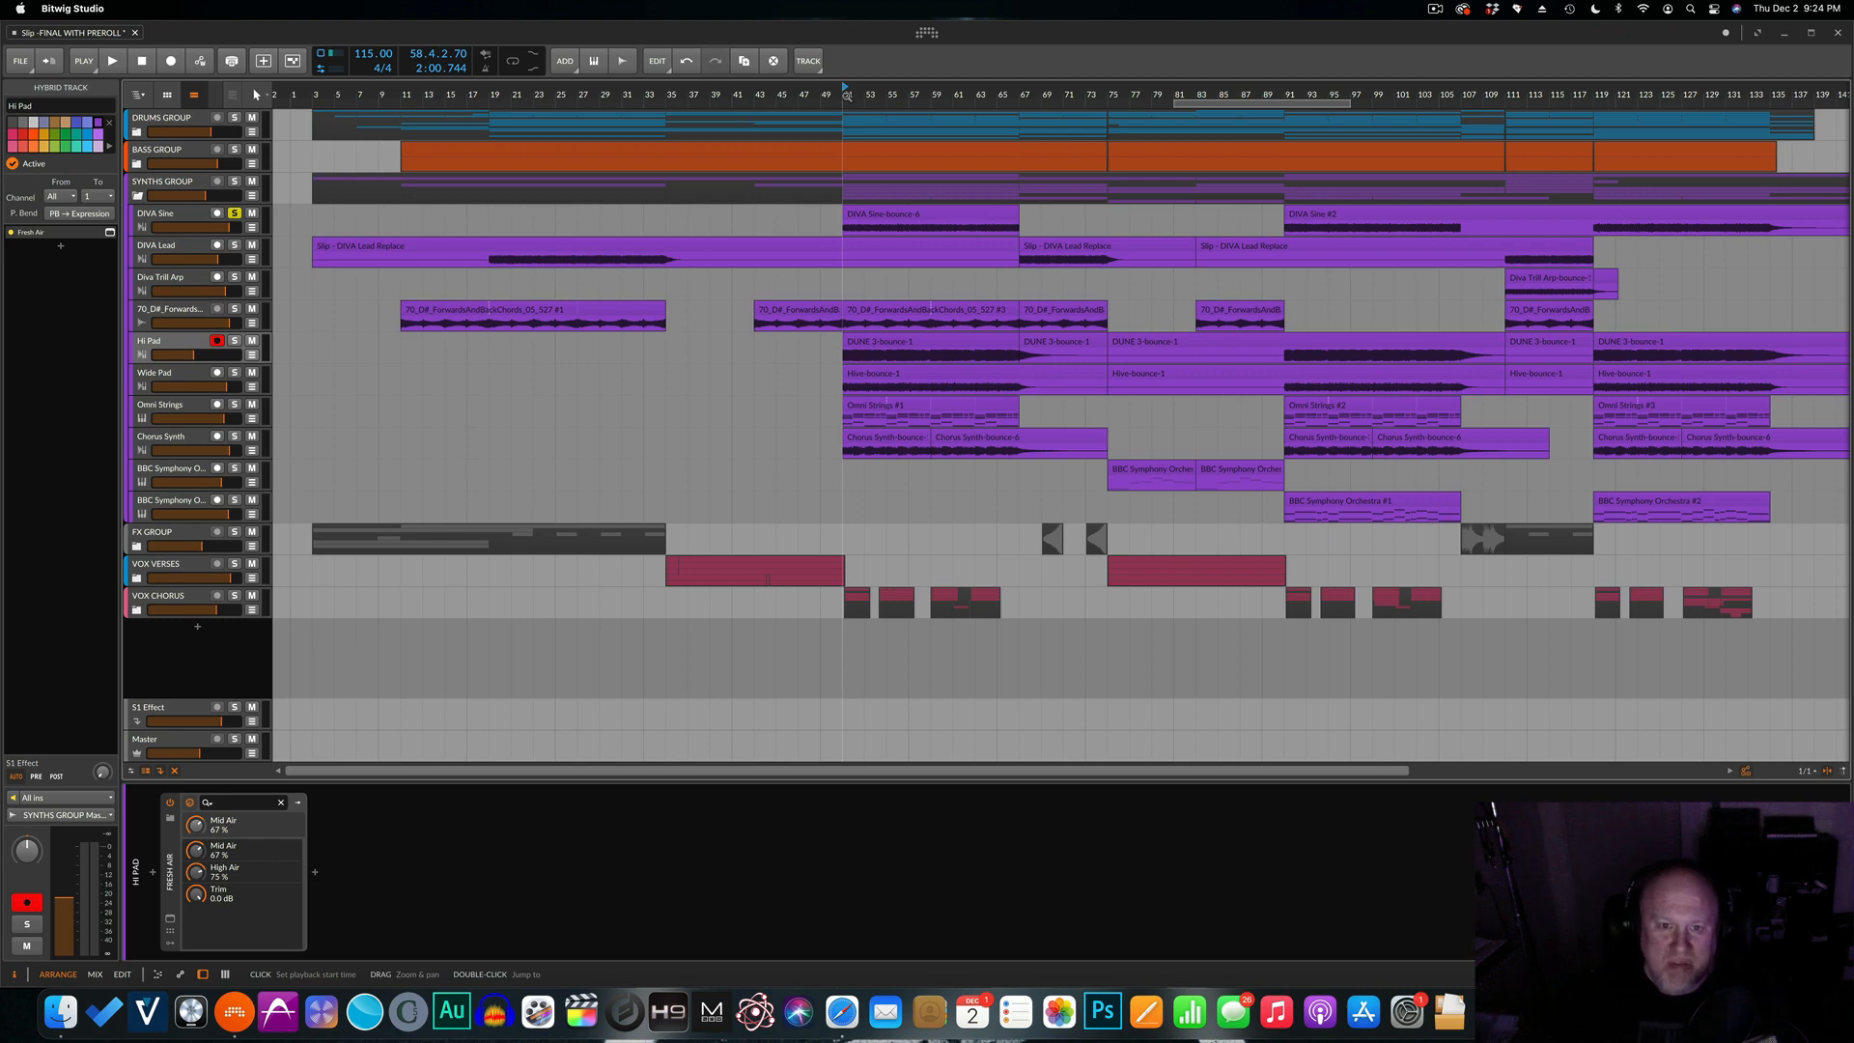
{"action": "key", "text": "space"}
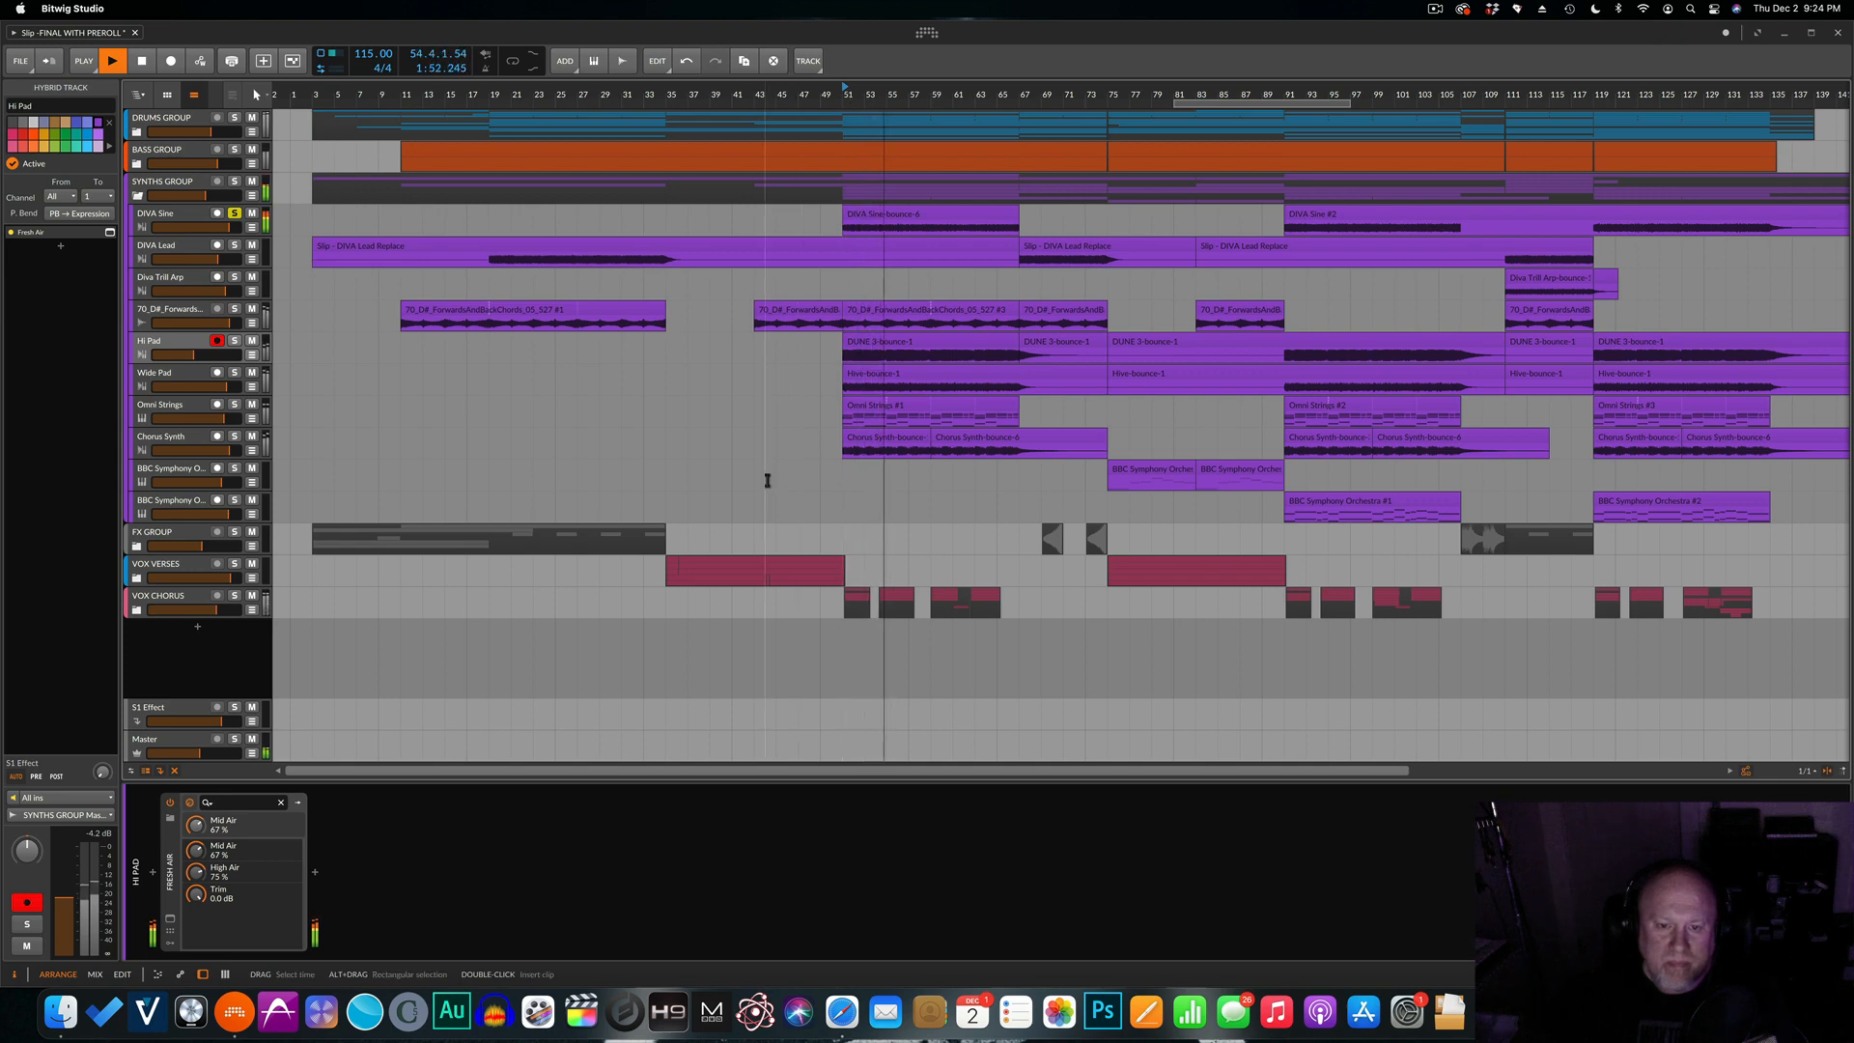
{"action": "key", "text": "space"}
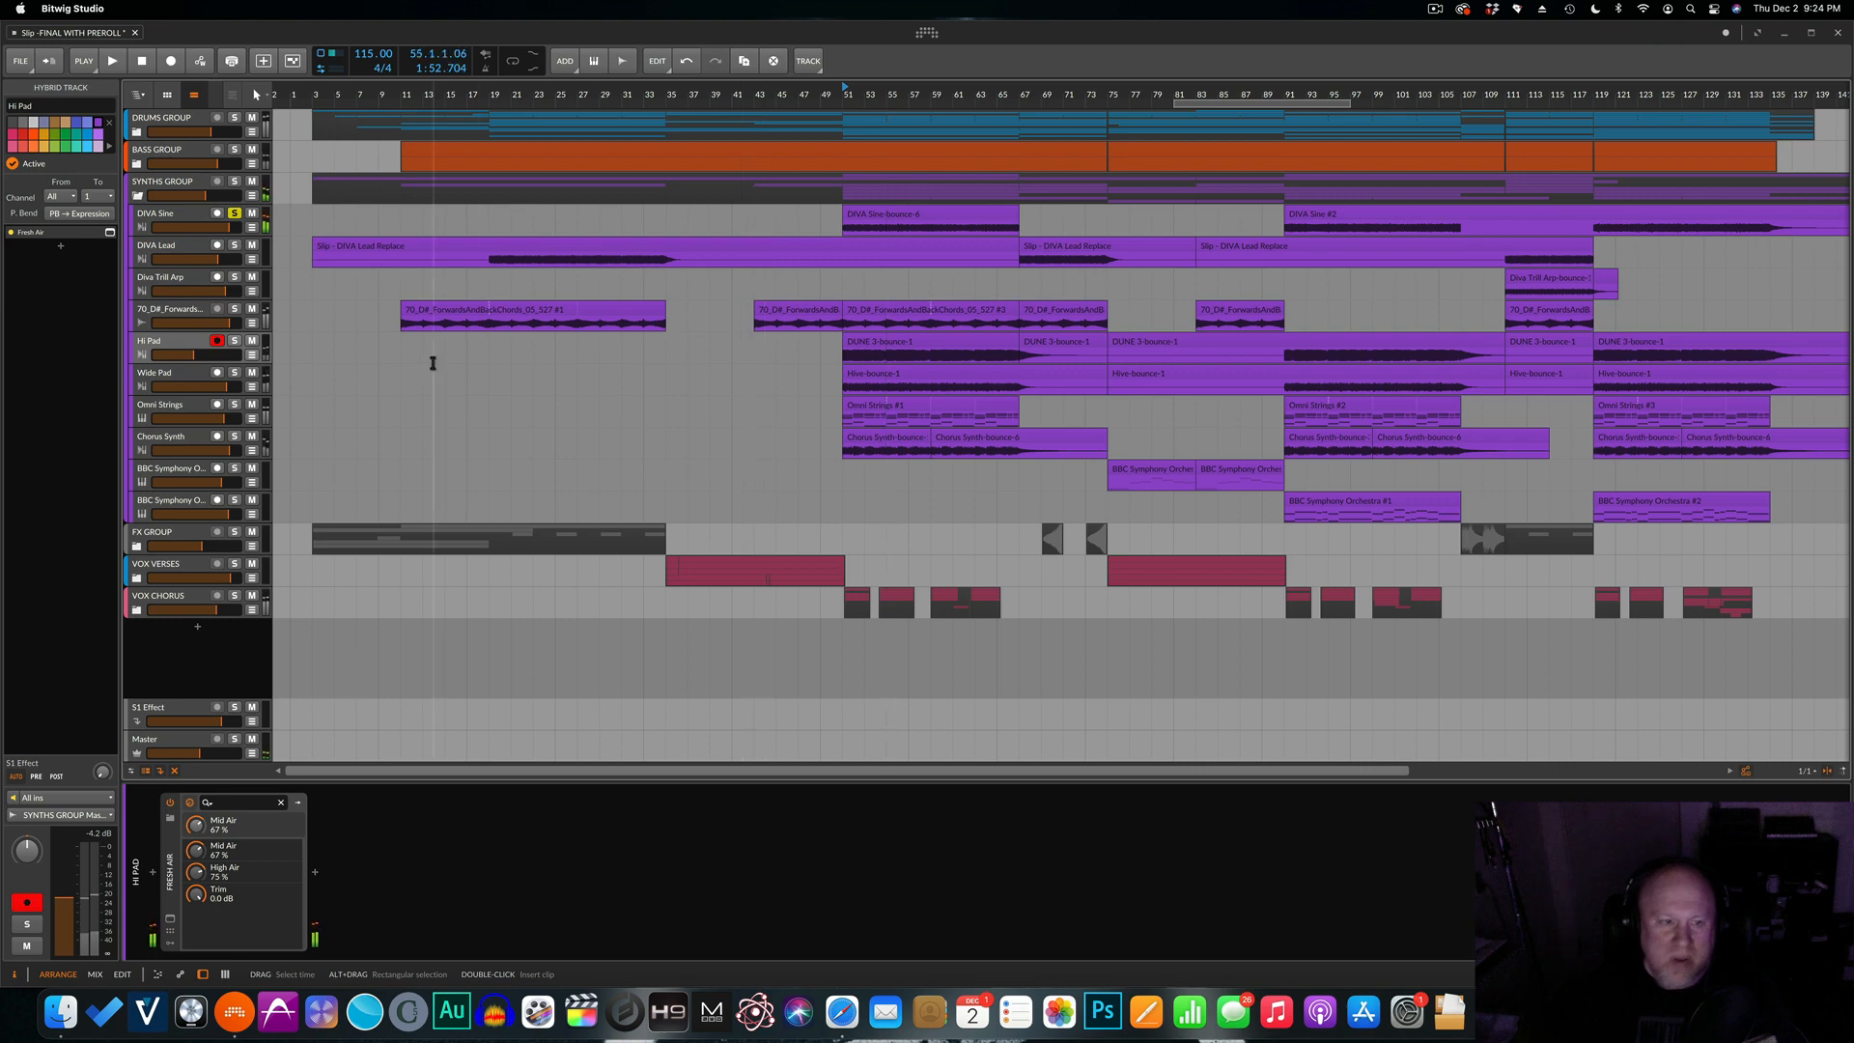
{"action": "left_click", "coordinate": [233, 214]}
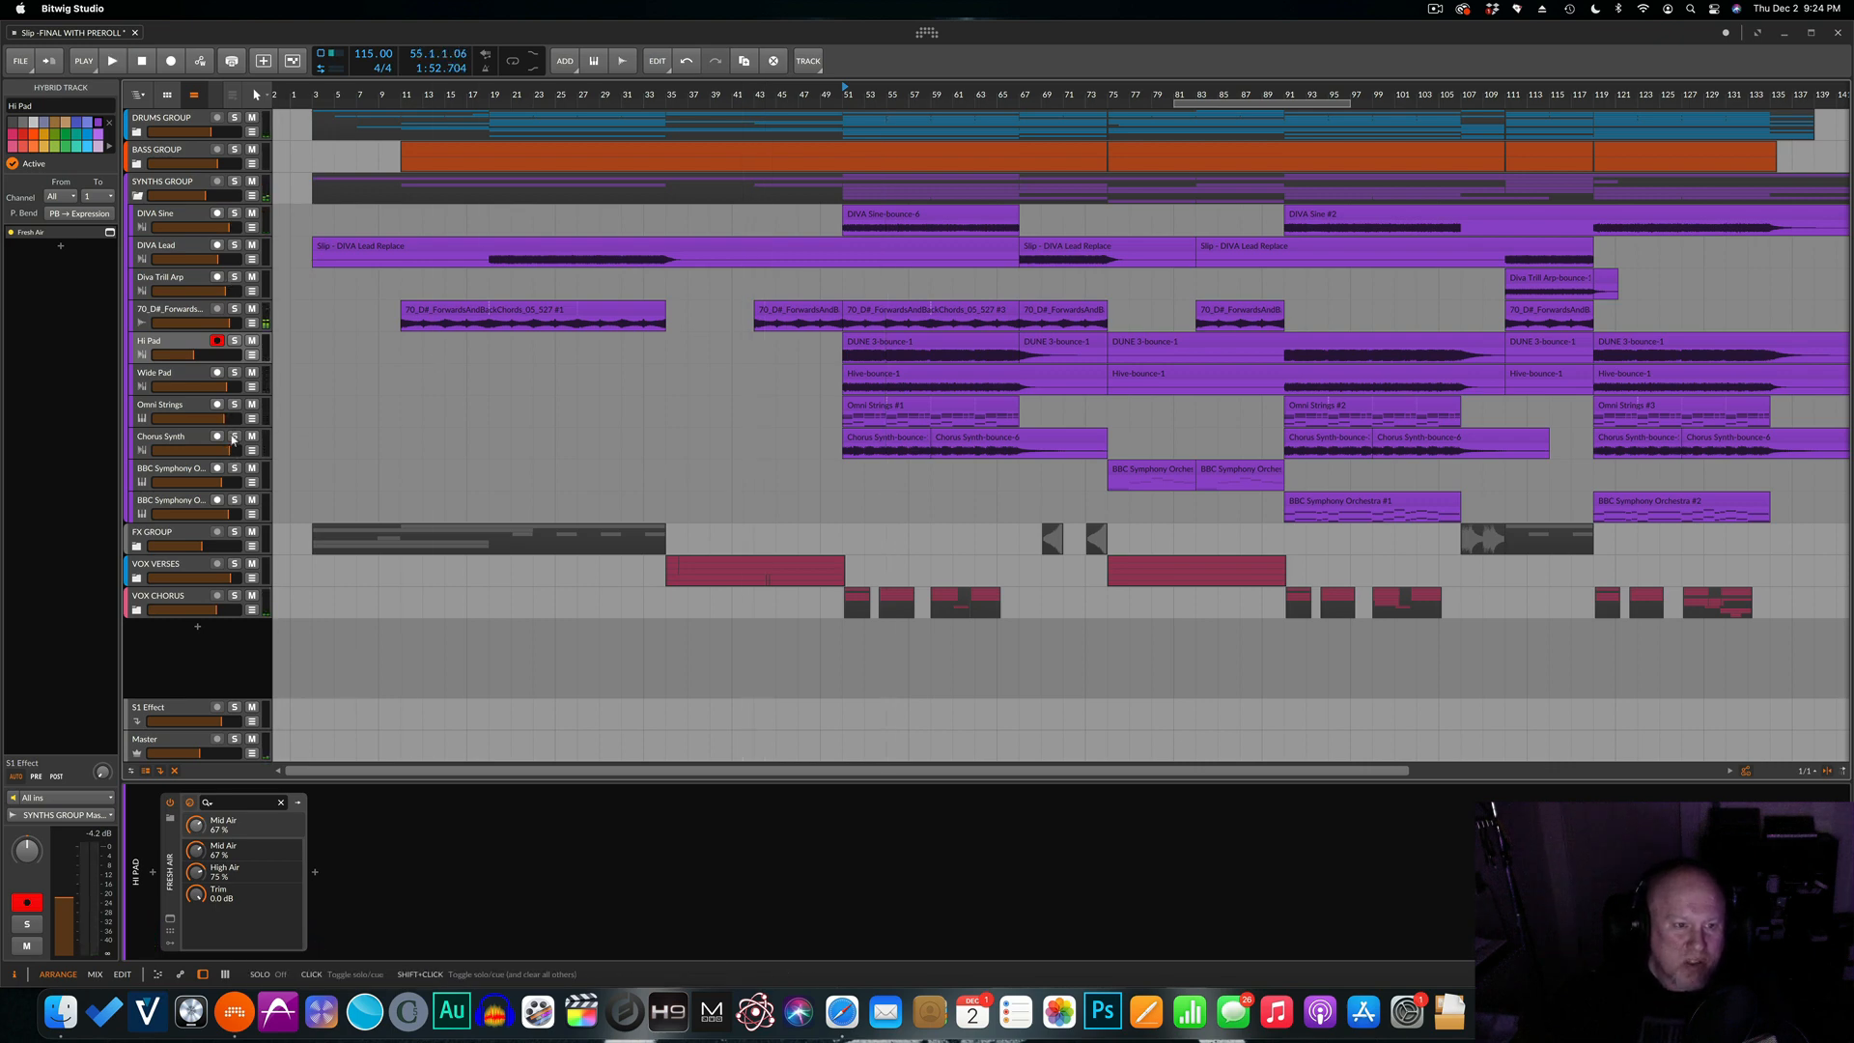
Audition the Chorus Synth track soloed from bar 51, ending with playback stopped and its solo cleared.
{"action": "left_click", "coordinate": [234, 437]}
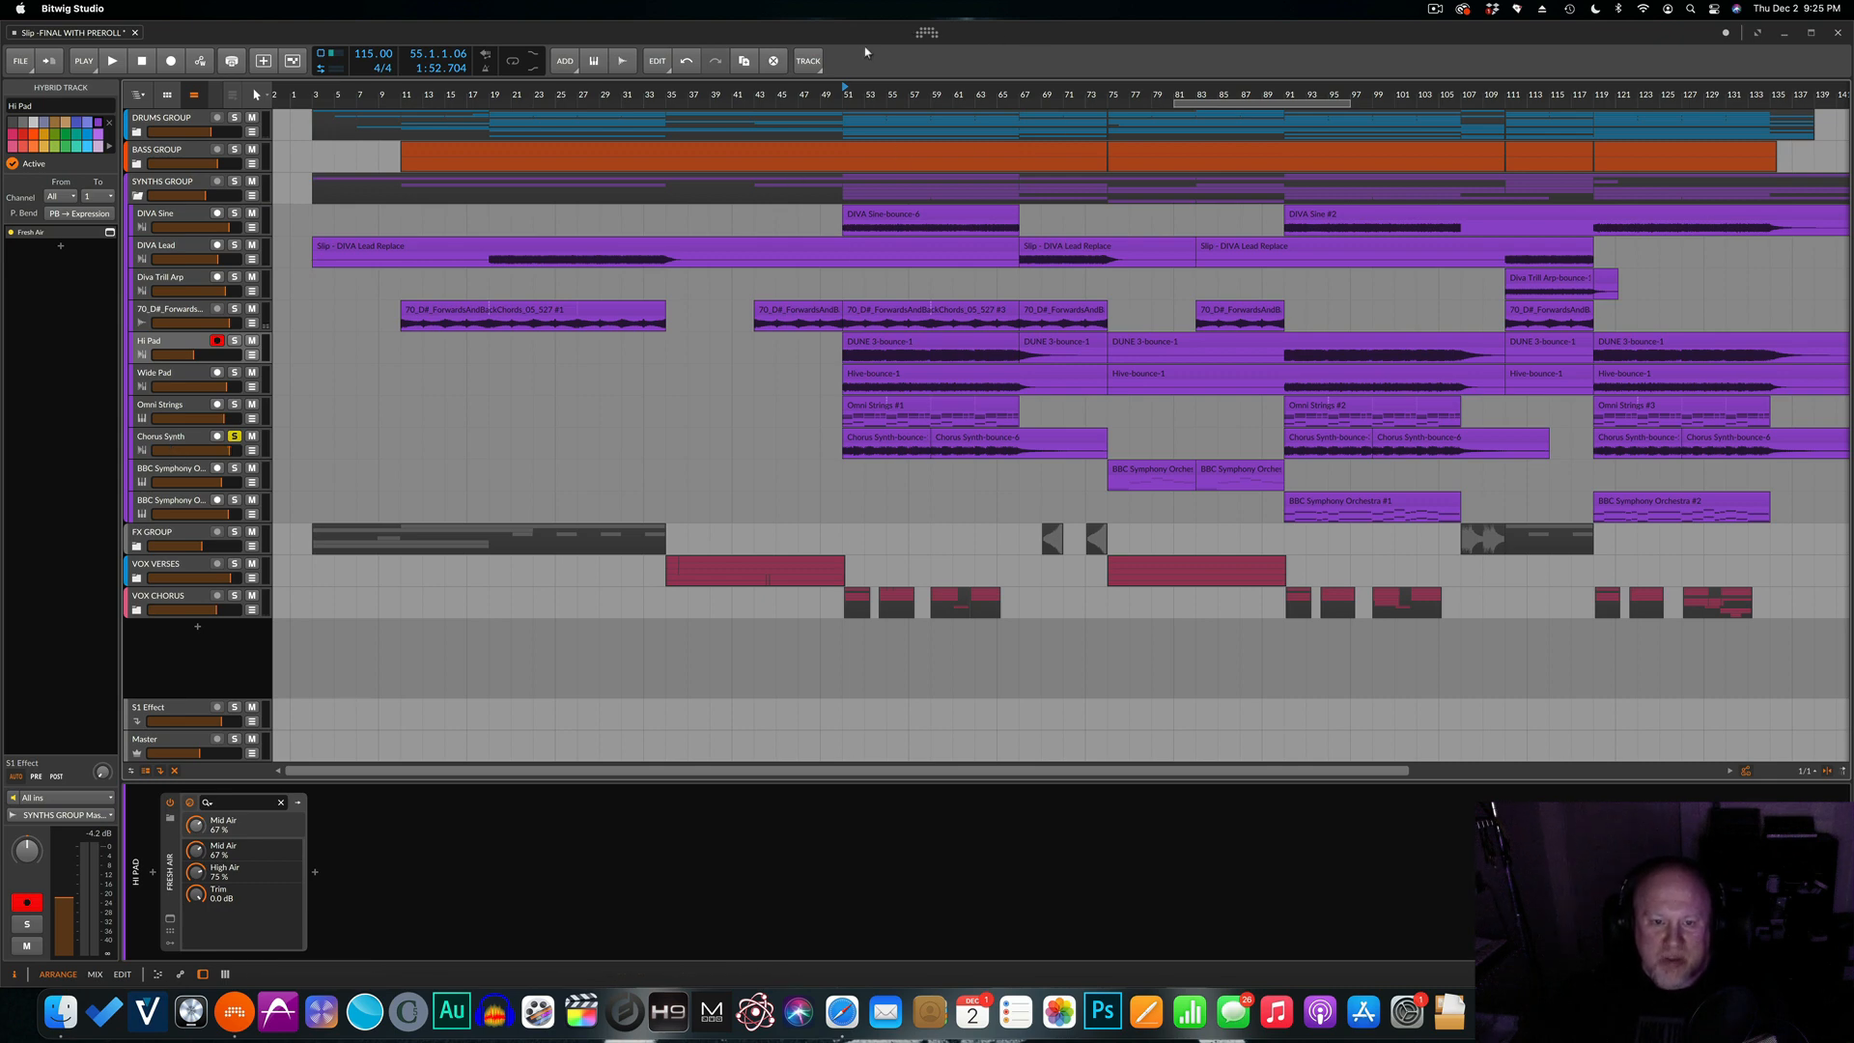
{"action": "key", "text": "space"}
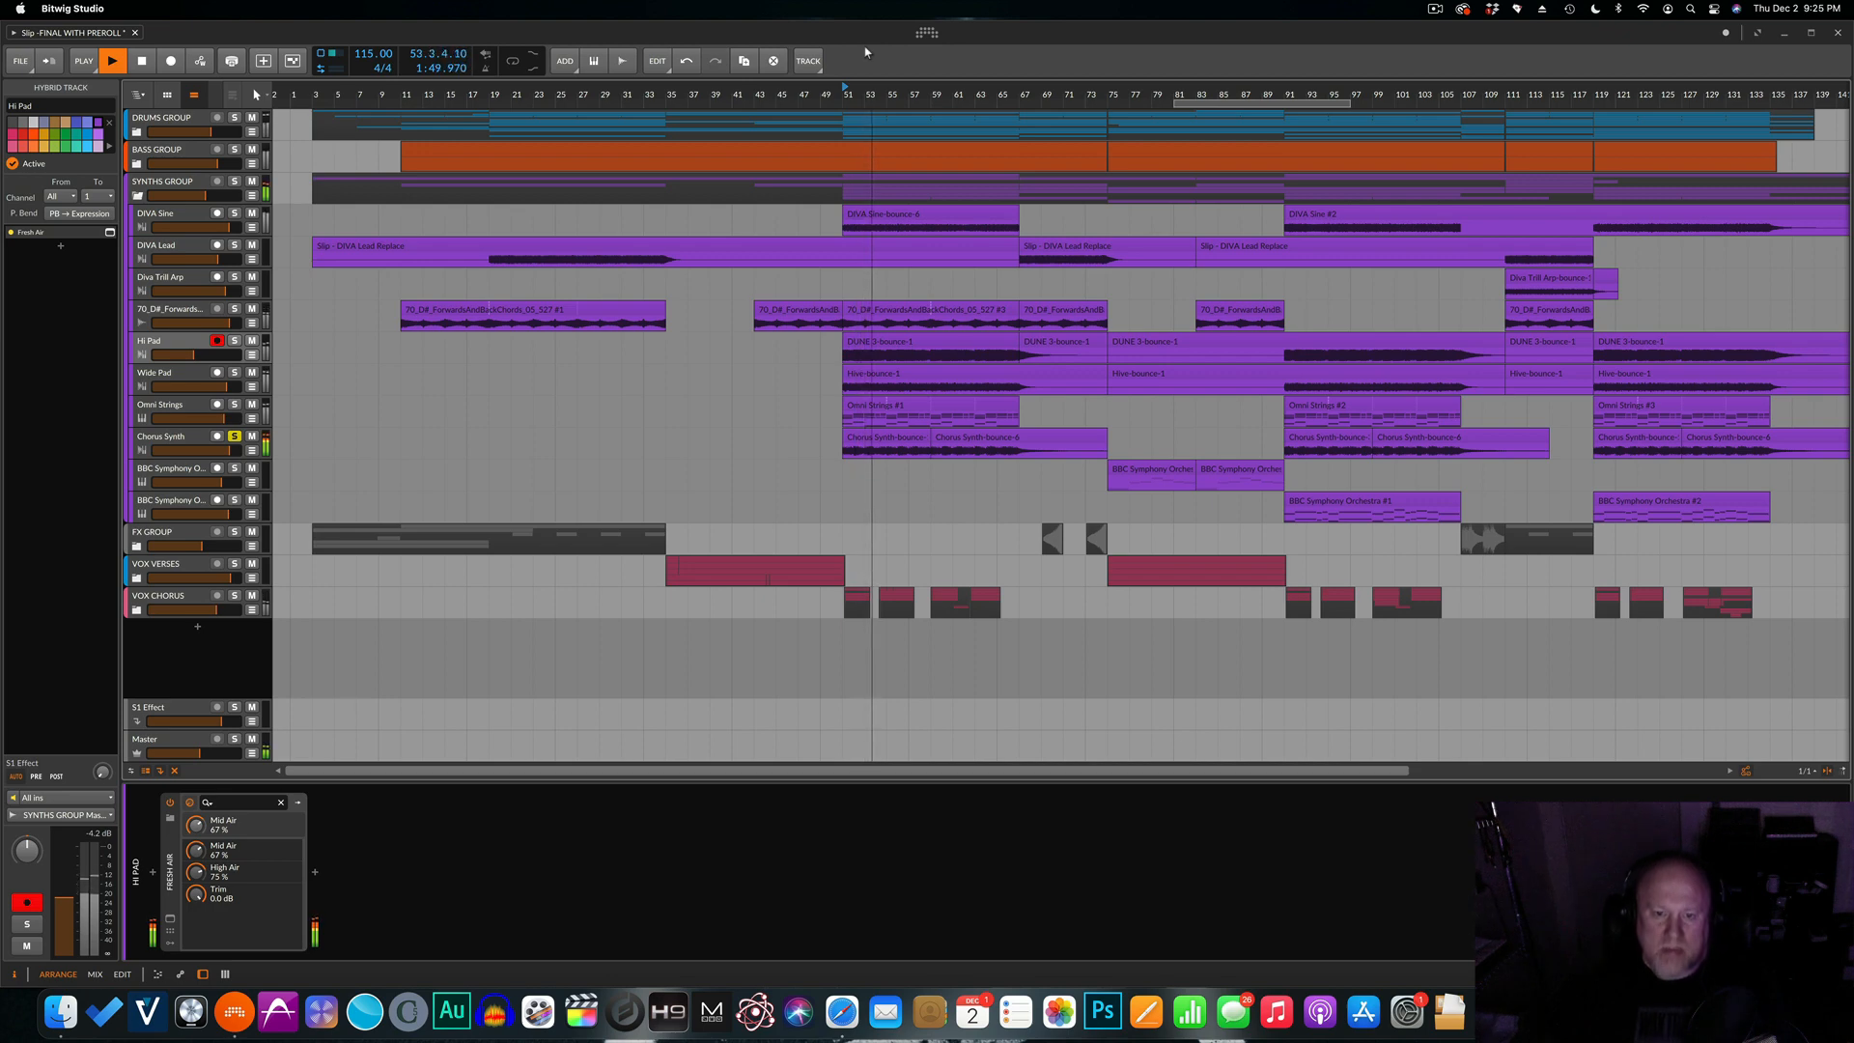
{"action": "key", "text": "space"}
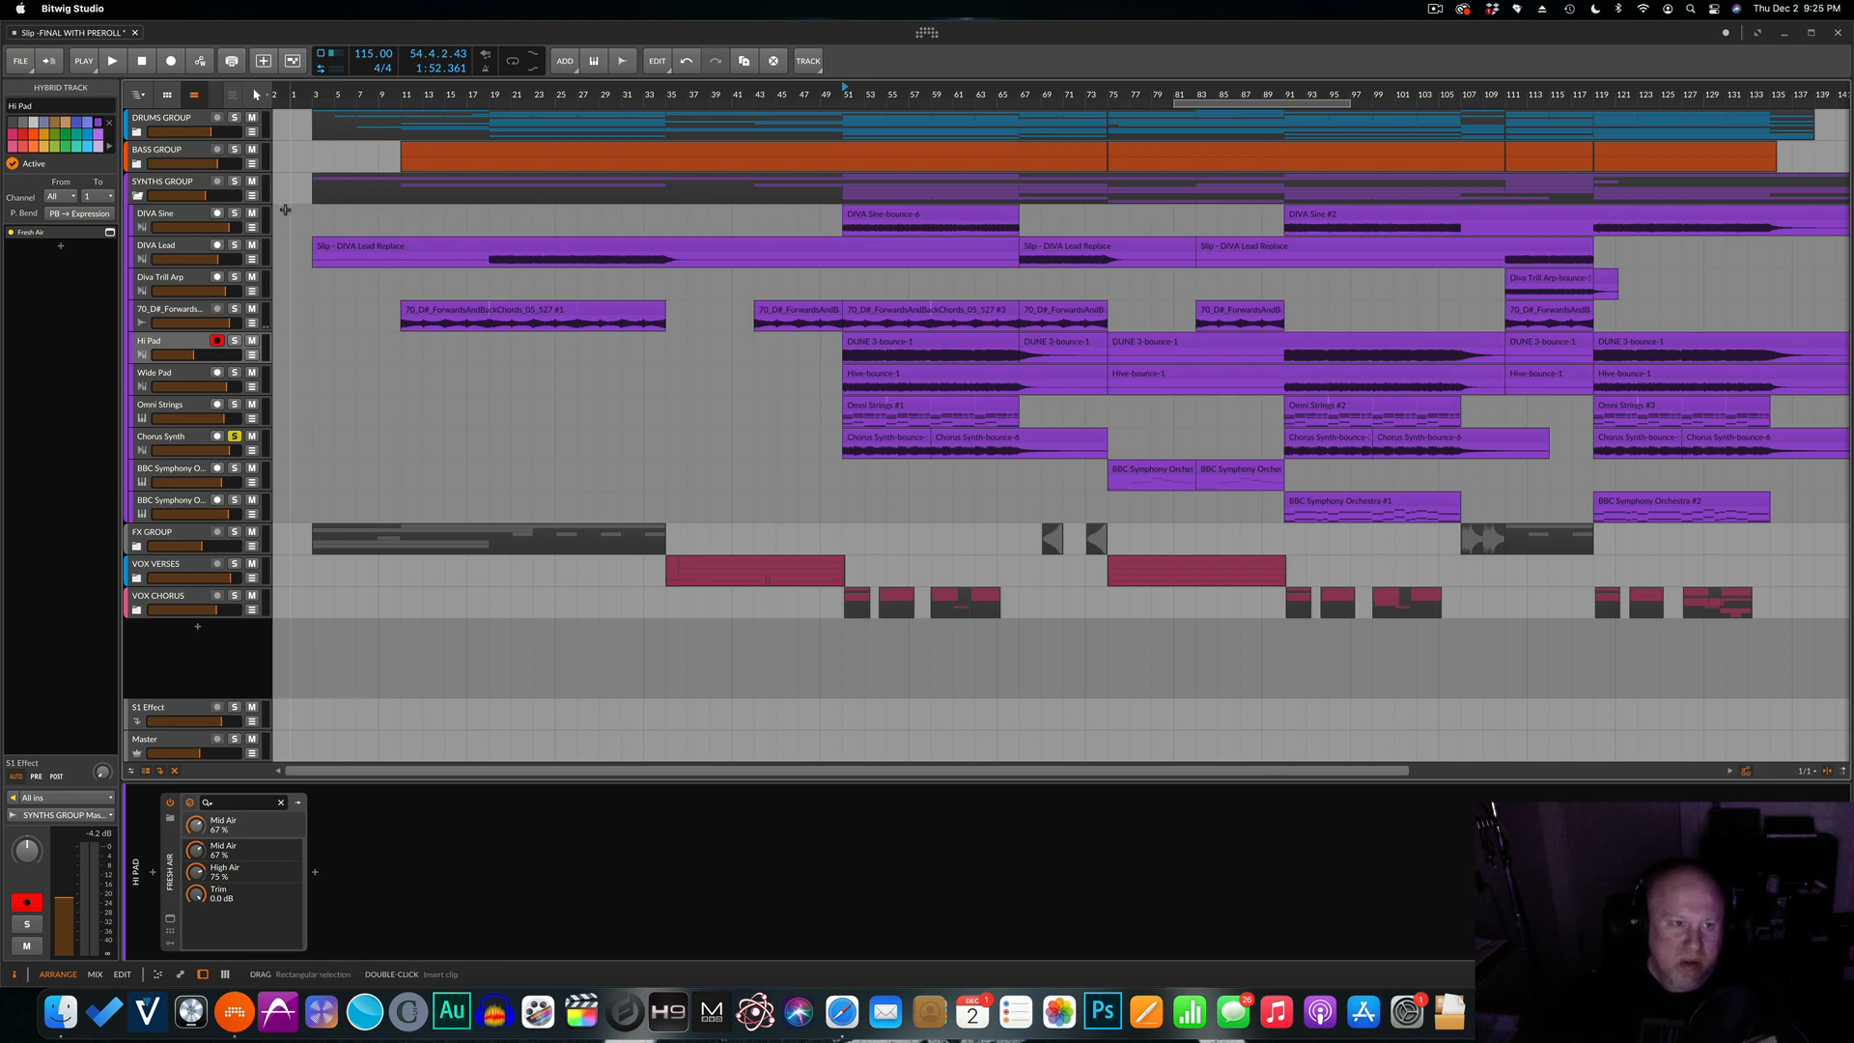
{"action": "left_click", "coordinate": [234, 436]}
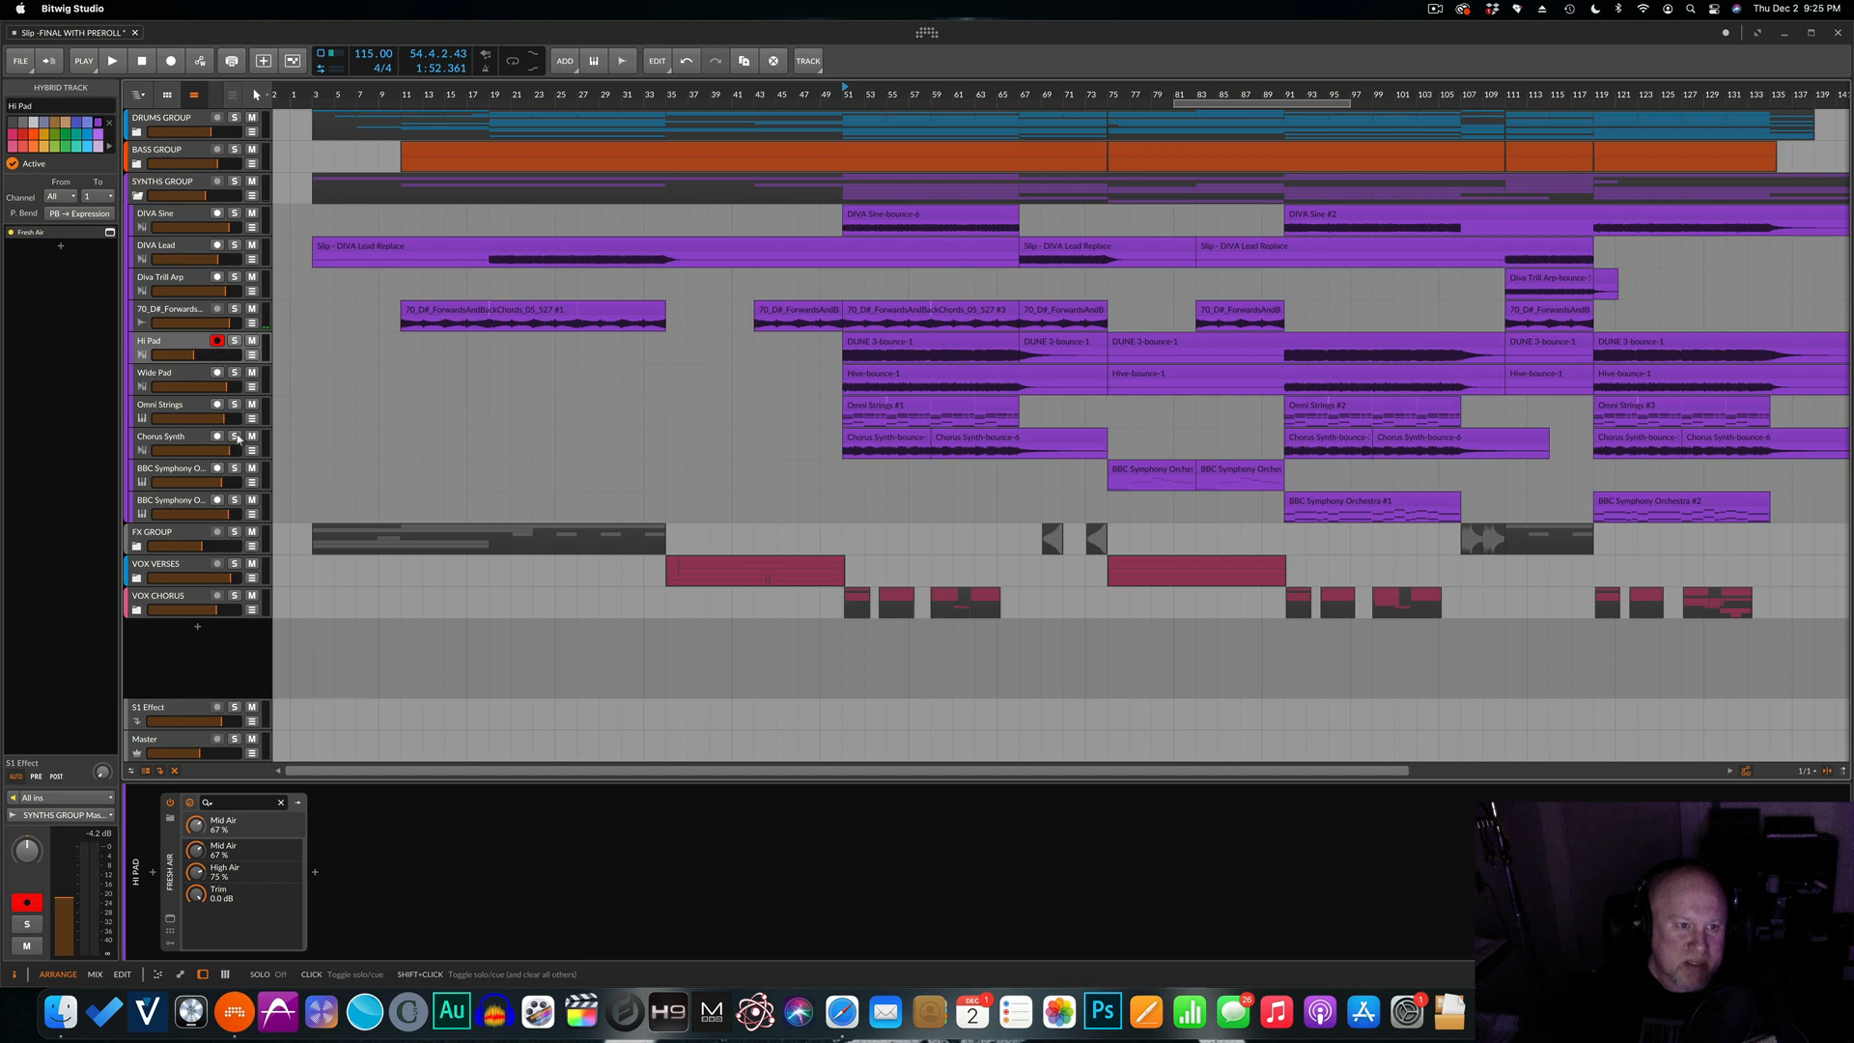
Solo the whole SYNTHS GROUP, play it from bar 51, stop playback and set the play start to bar 75.
{"action": "left_click", "coordinate": [234, 181]}
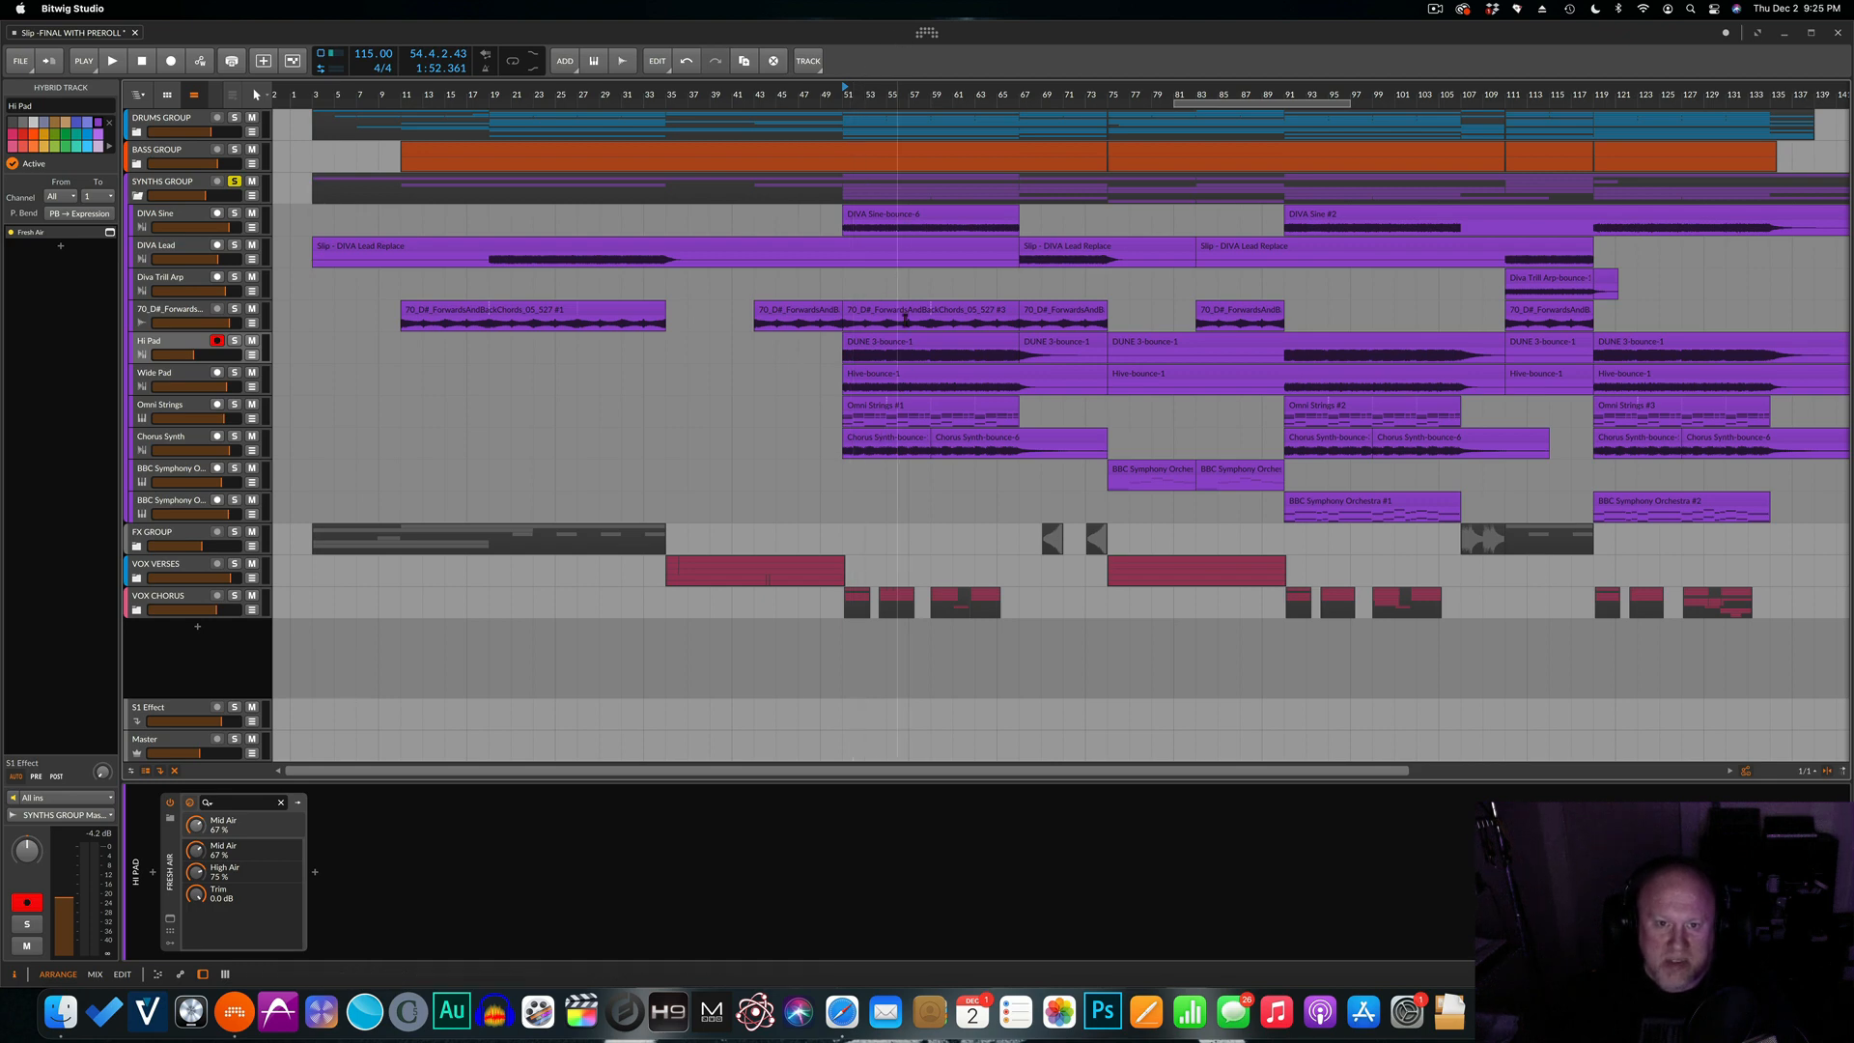
{"action": "key", "text": "space"}
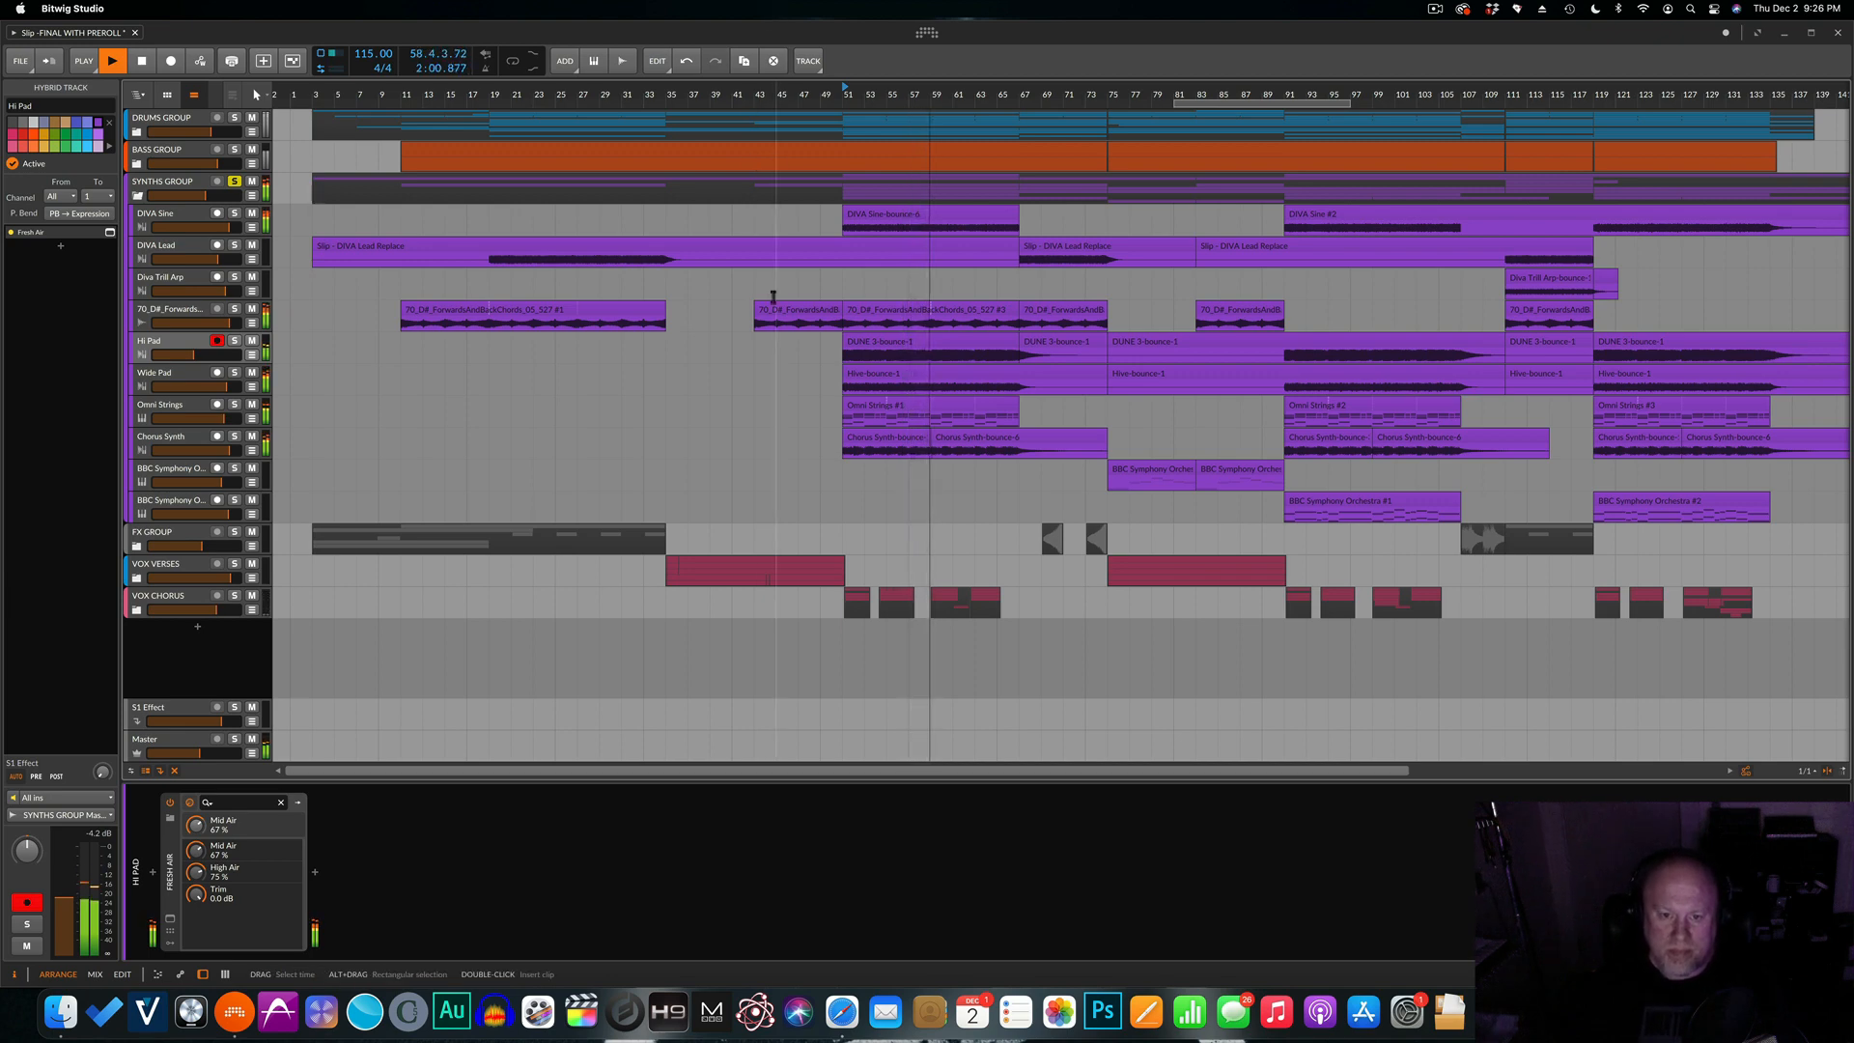
{"action": "key", "text": "space"}
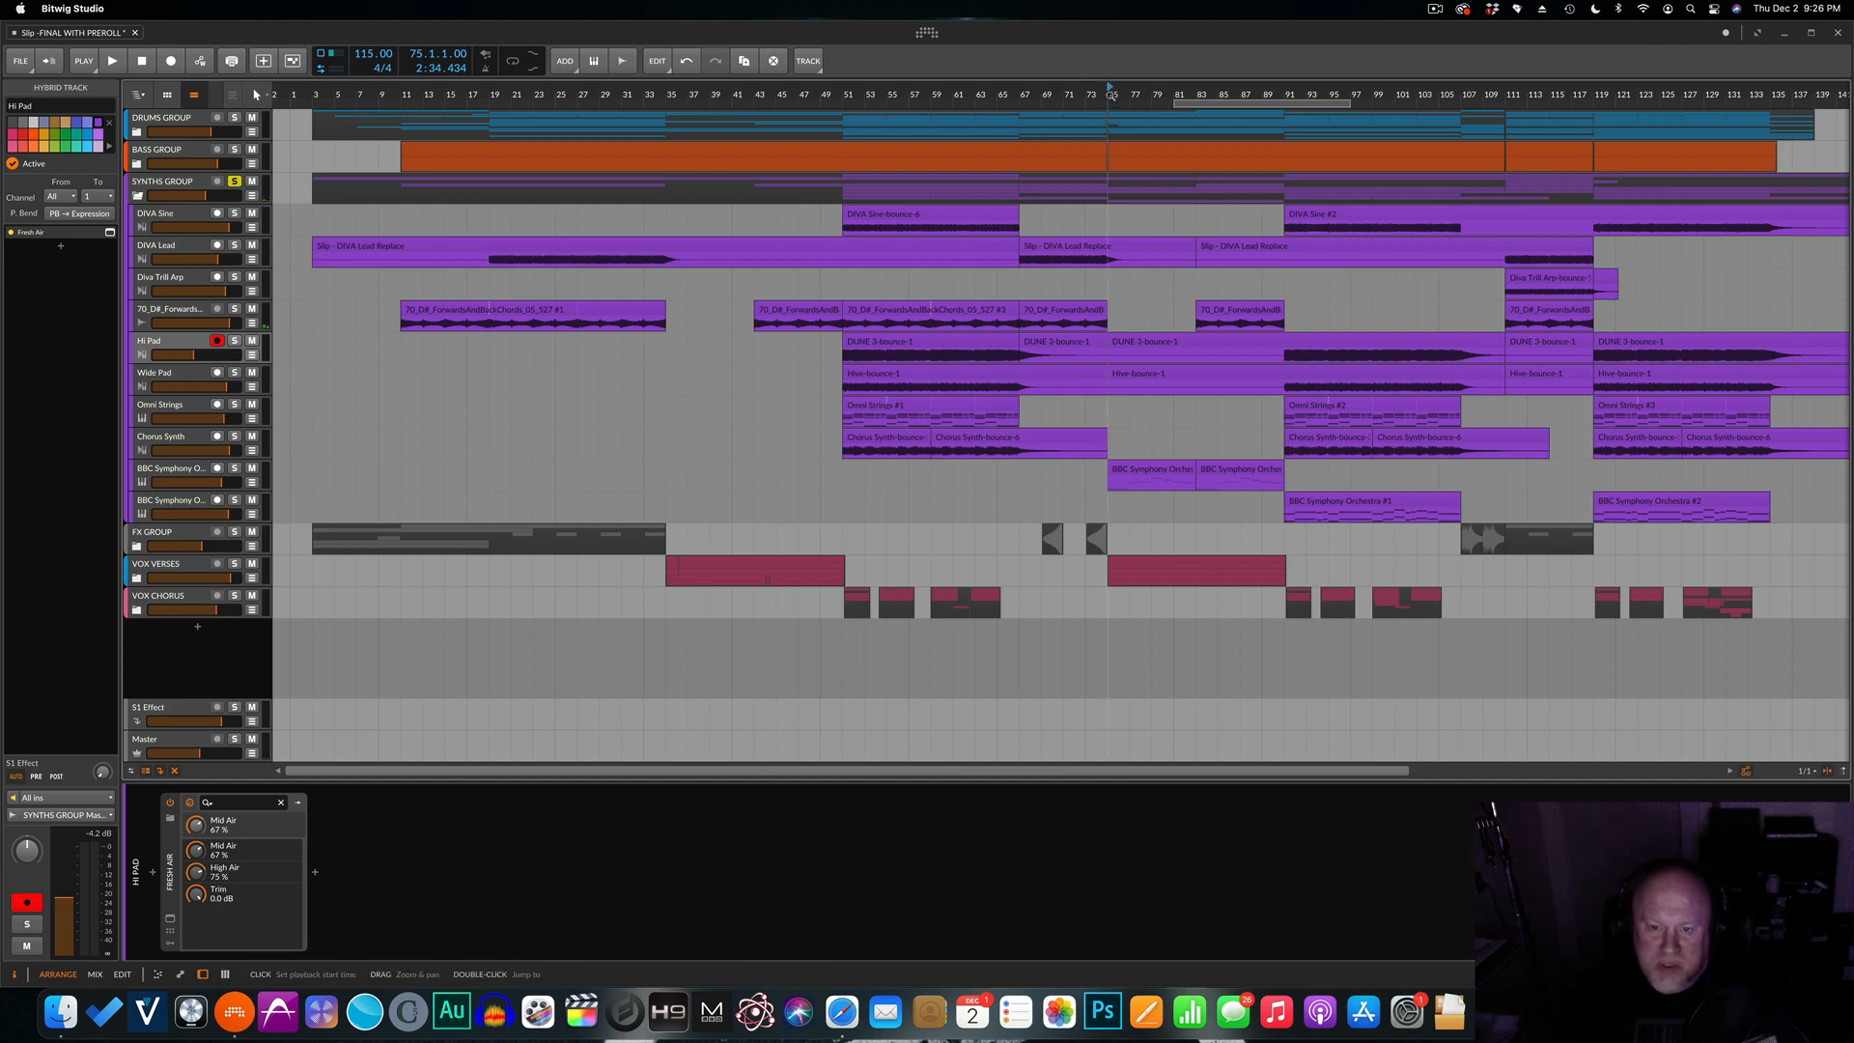
Audition the upper BBC Symphony Orchestra track soloed from bar 75, ending with playback stopped and its solo cleared.
{"action": "key", "text": "space"}
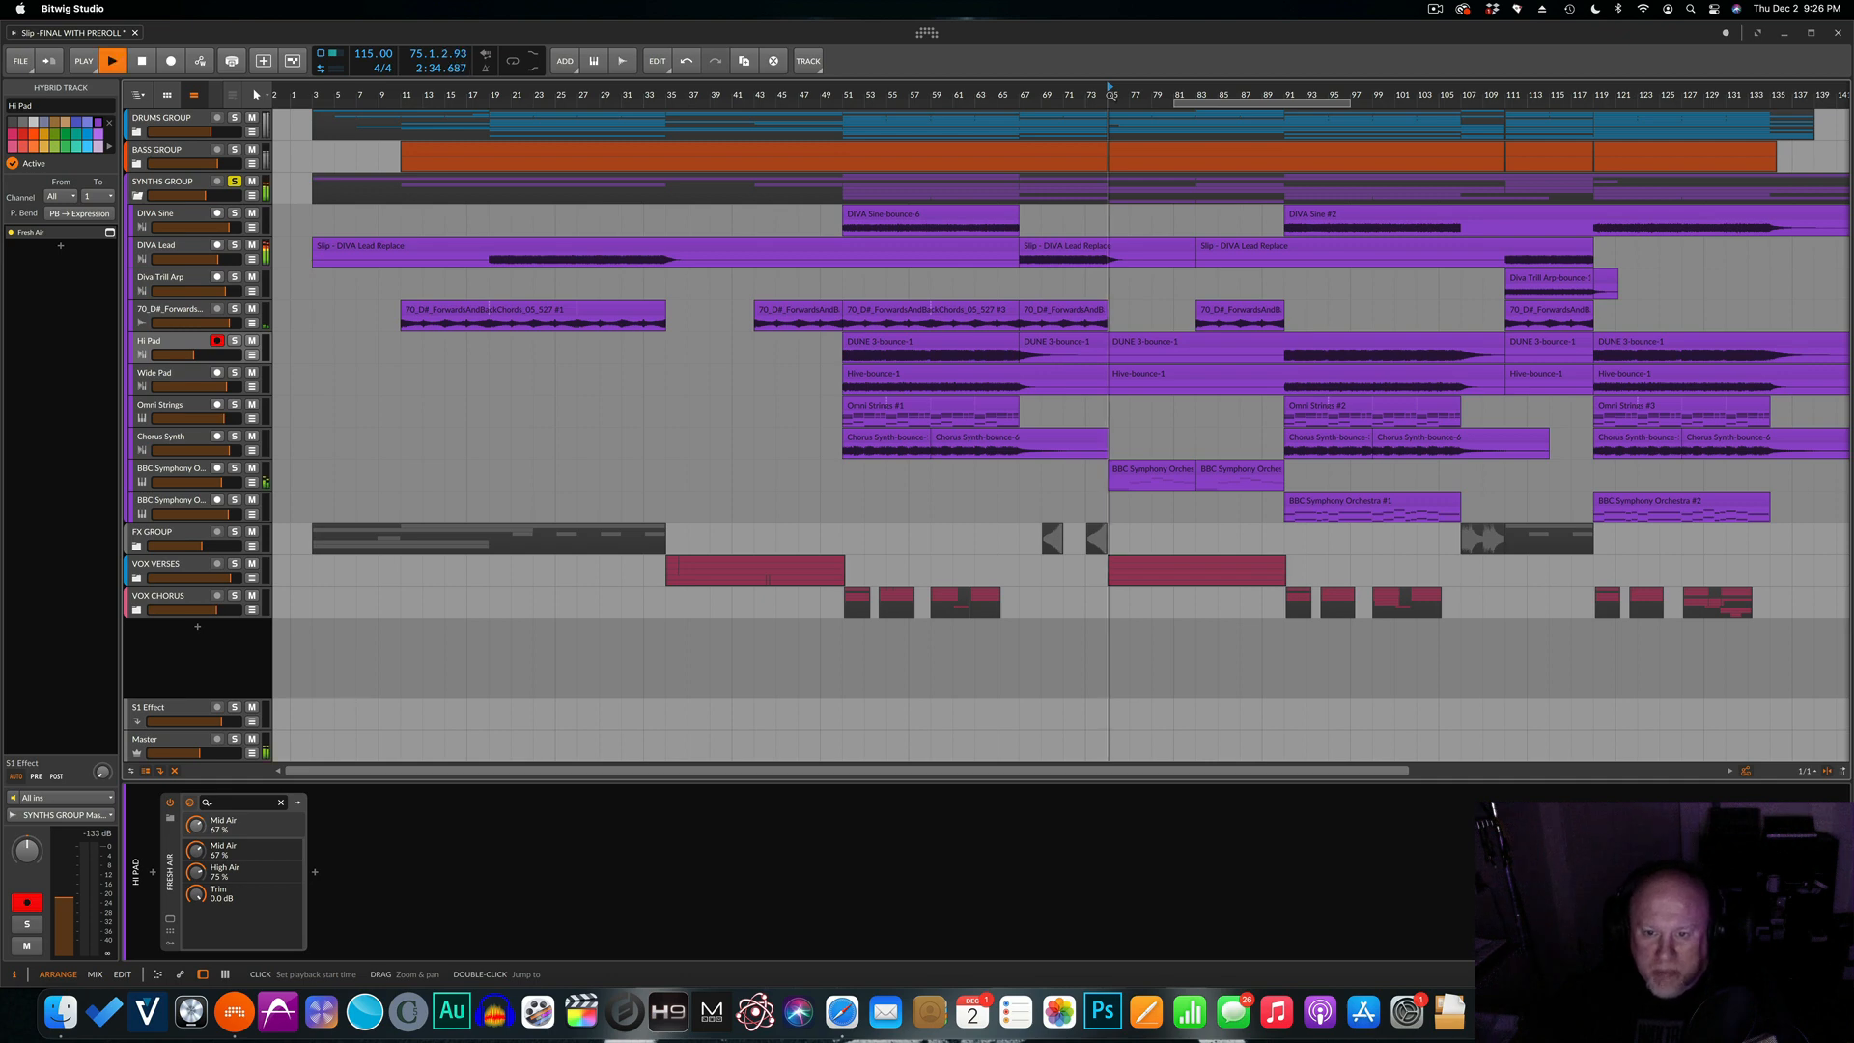
{"action": "key", "text": "space"}
{"action": "left_click", "coordinate": [235, 467]}
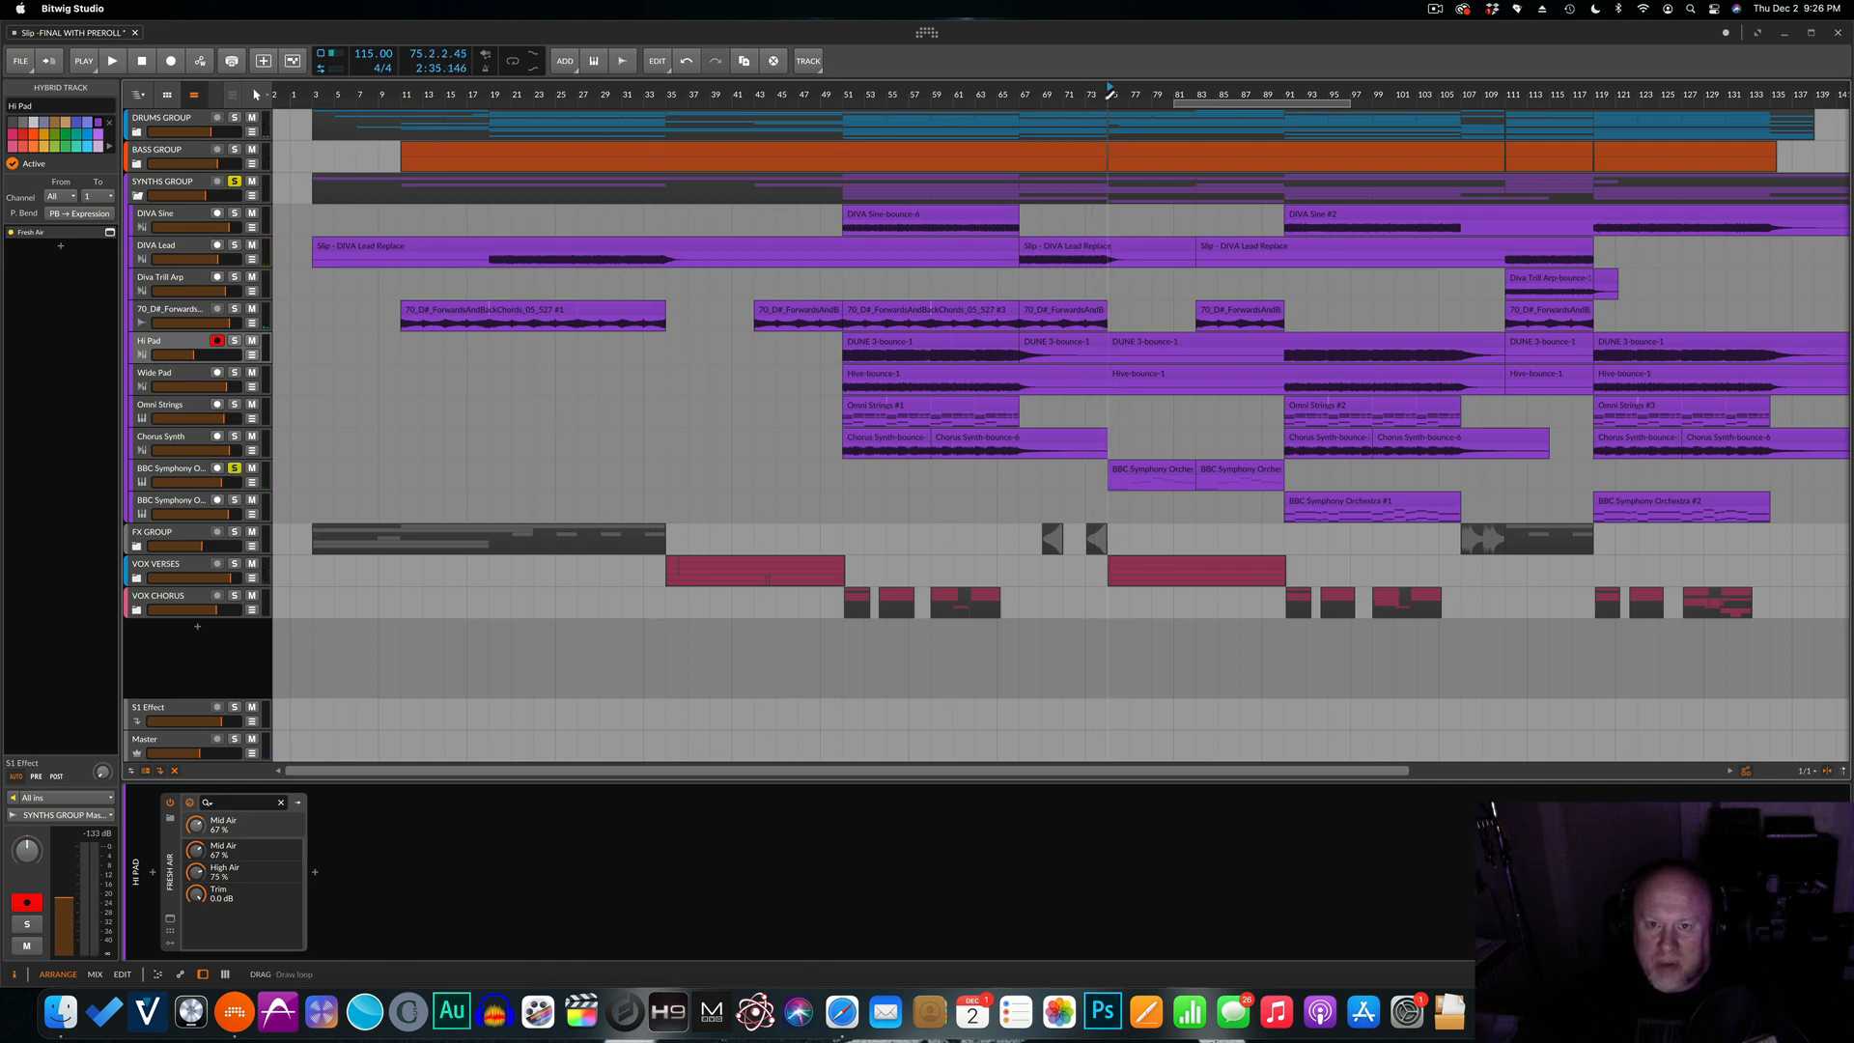
{"action": "key", "text": "space"}
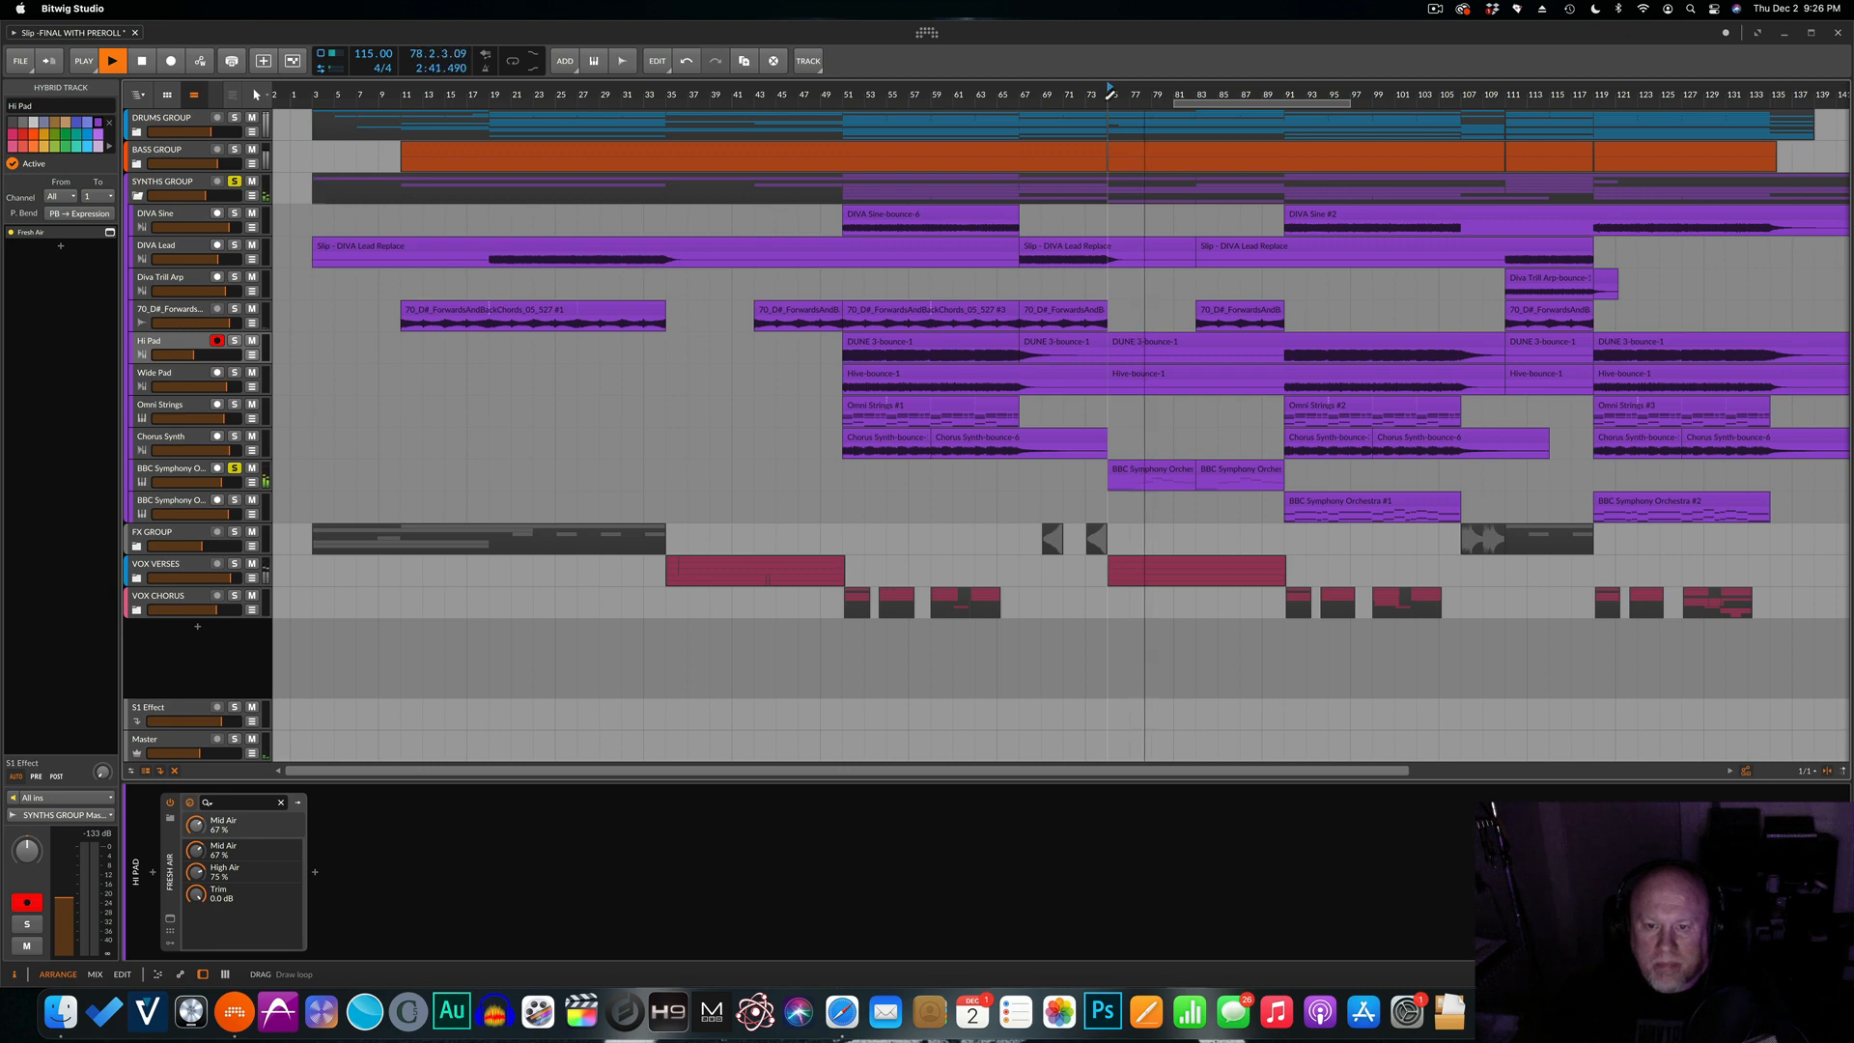
{"action": "key", "text": "space"}
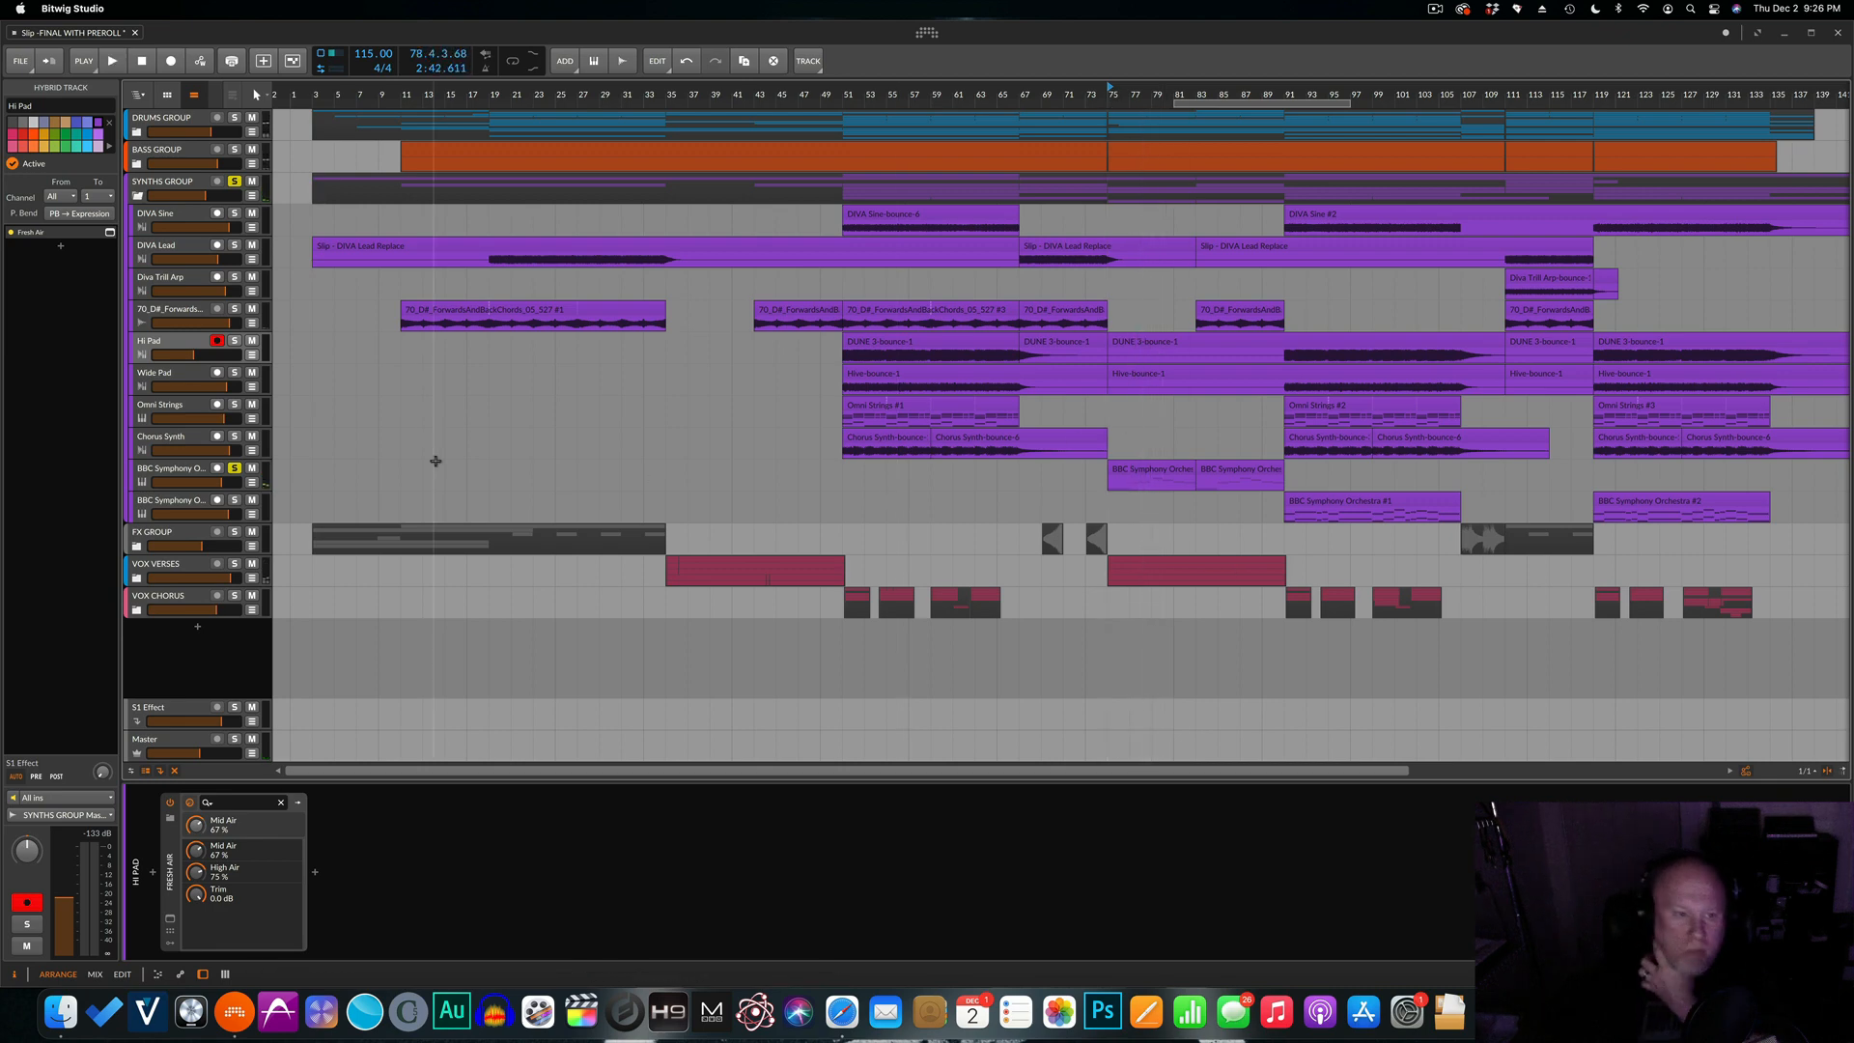
{"action": "left_click", "coordinate": [235, 467]}
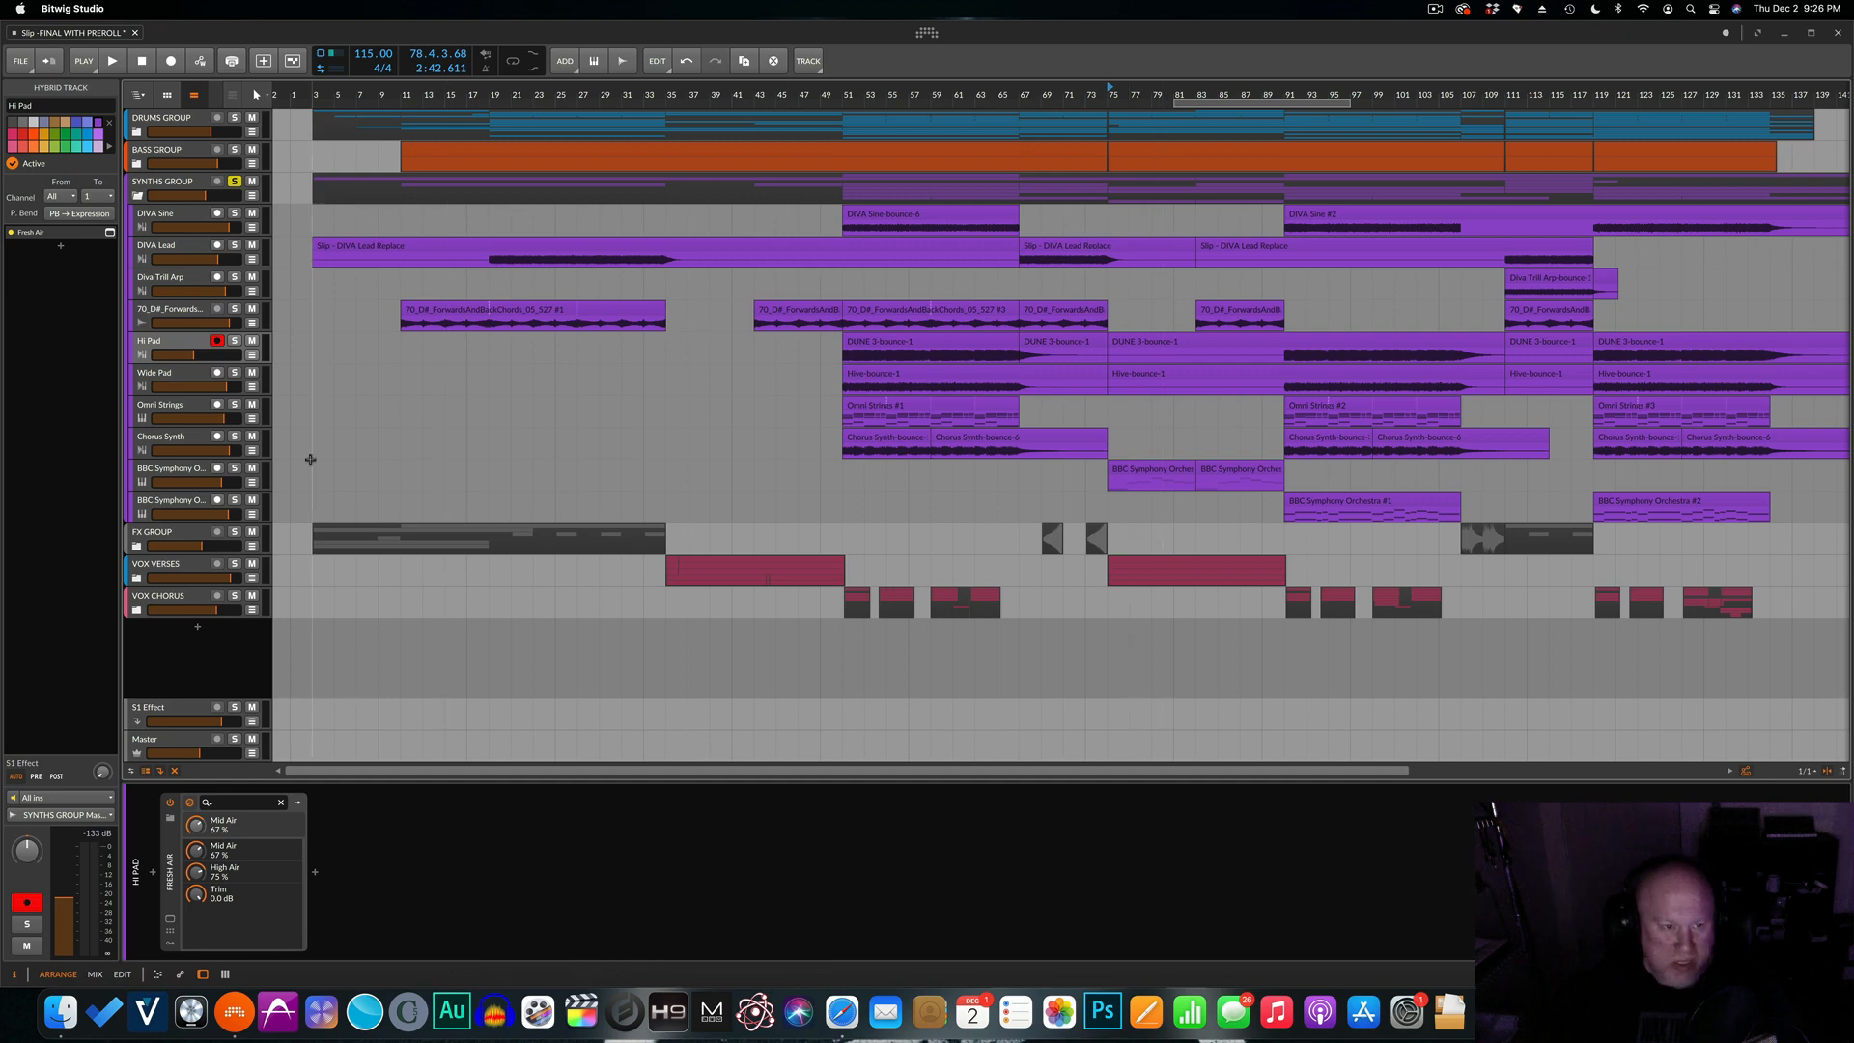
Clear the SYNTHS GROUP solo, play the full arrangement from bar 75 and stop playback.
{"action": "left_click", "coordinate": [235, 182]}
{"action": "key", "text": "space"}
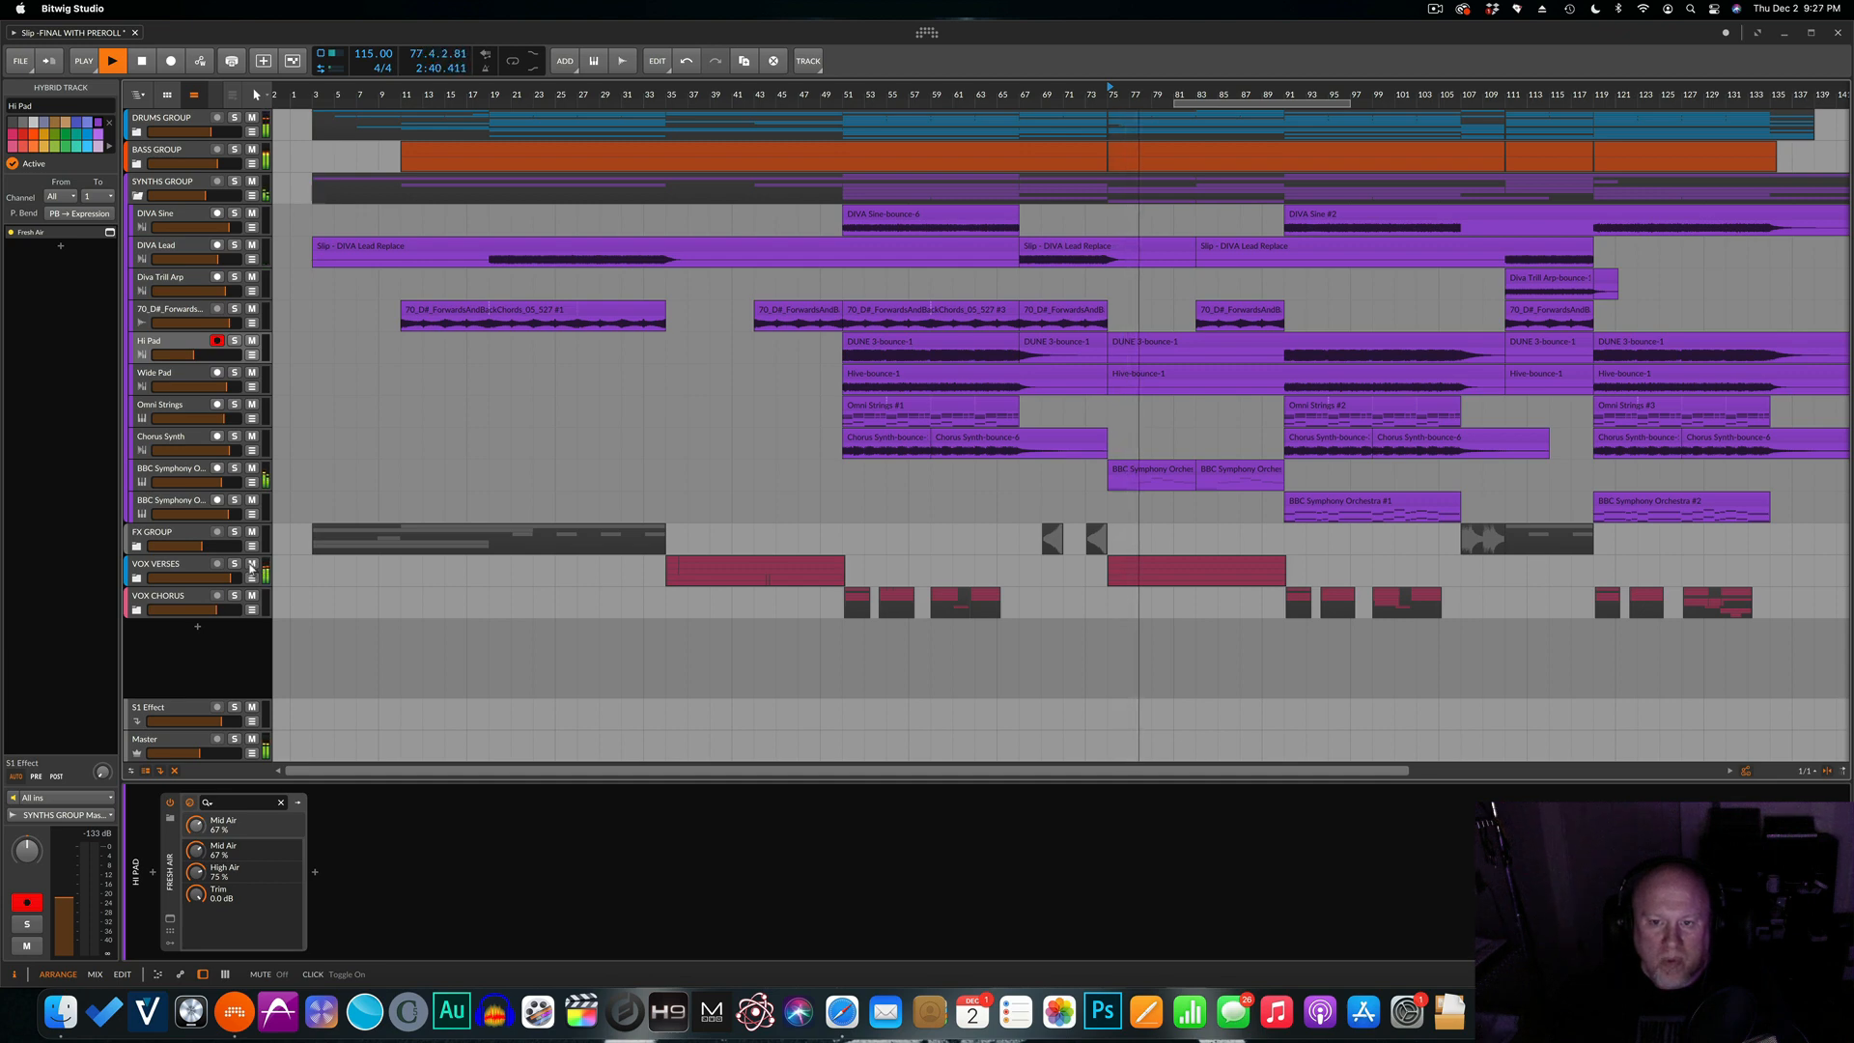
{"action": "key", "text": "space"}
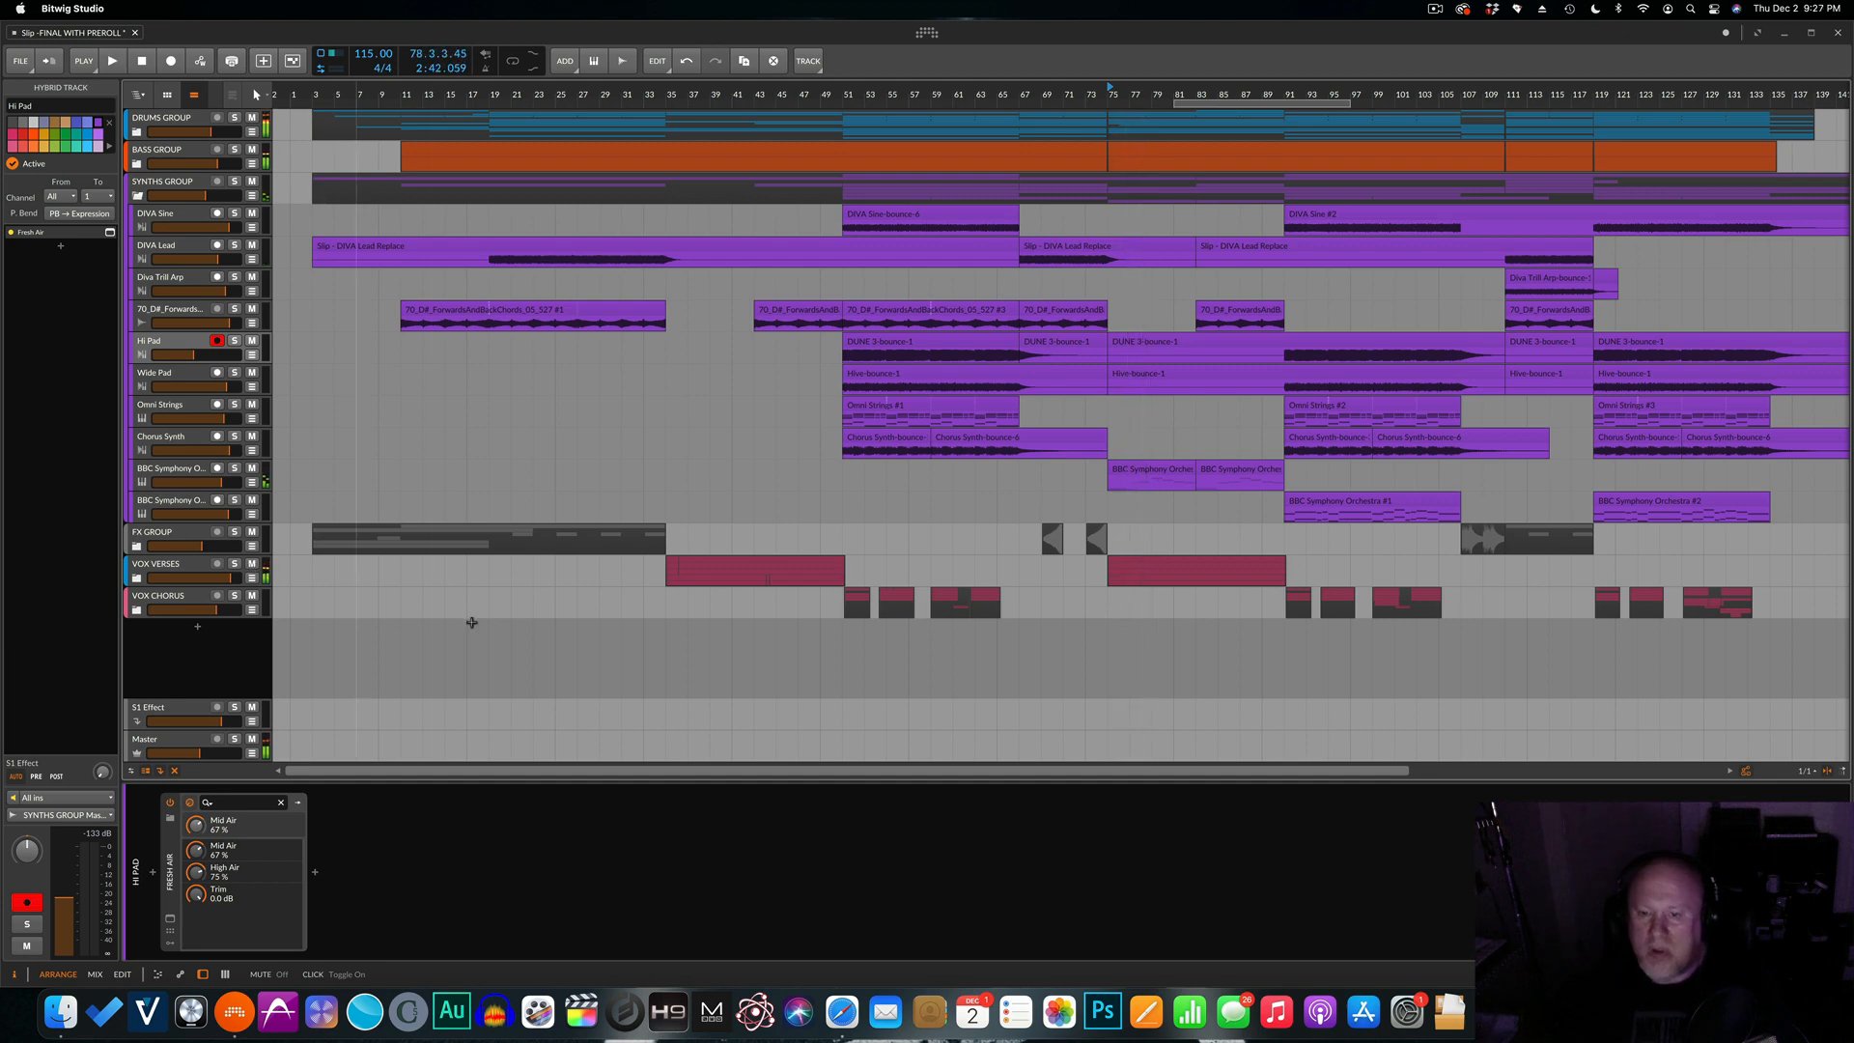
Play the lower BBC Symphony Orchestra track soloed from bar 91, adding Omni Strings, Wide Pad and Hi Pad to the solo.
{"action": "left_click", "coordinate": [1288, 102]}
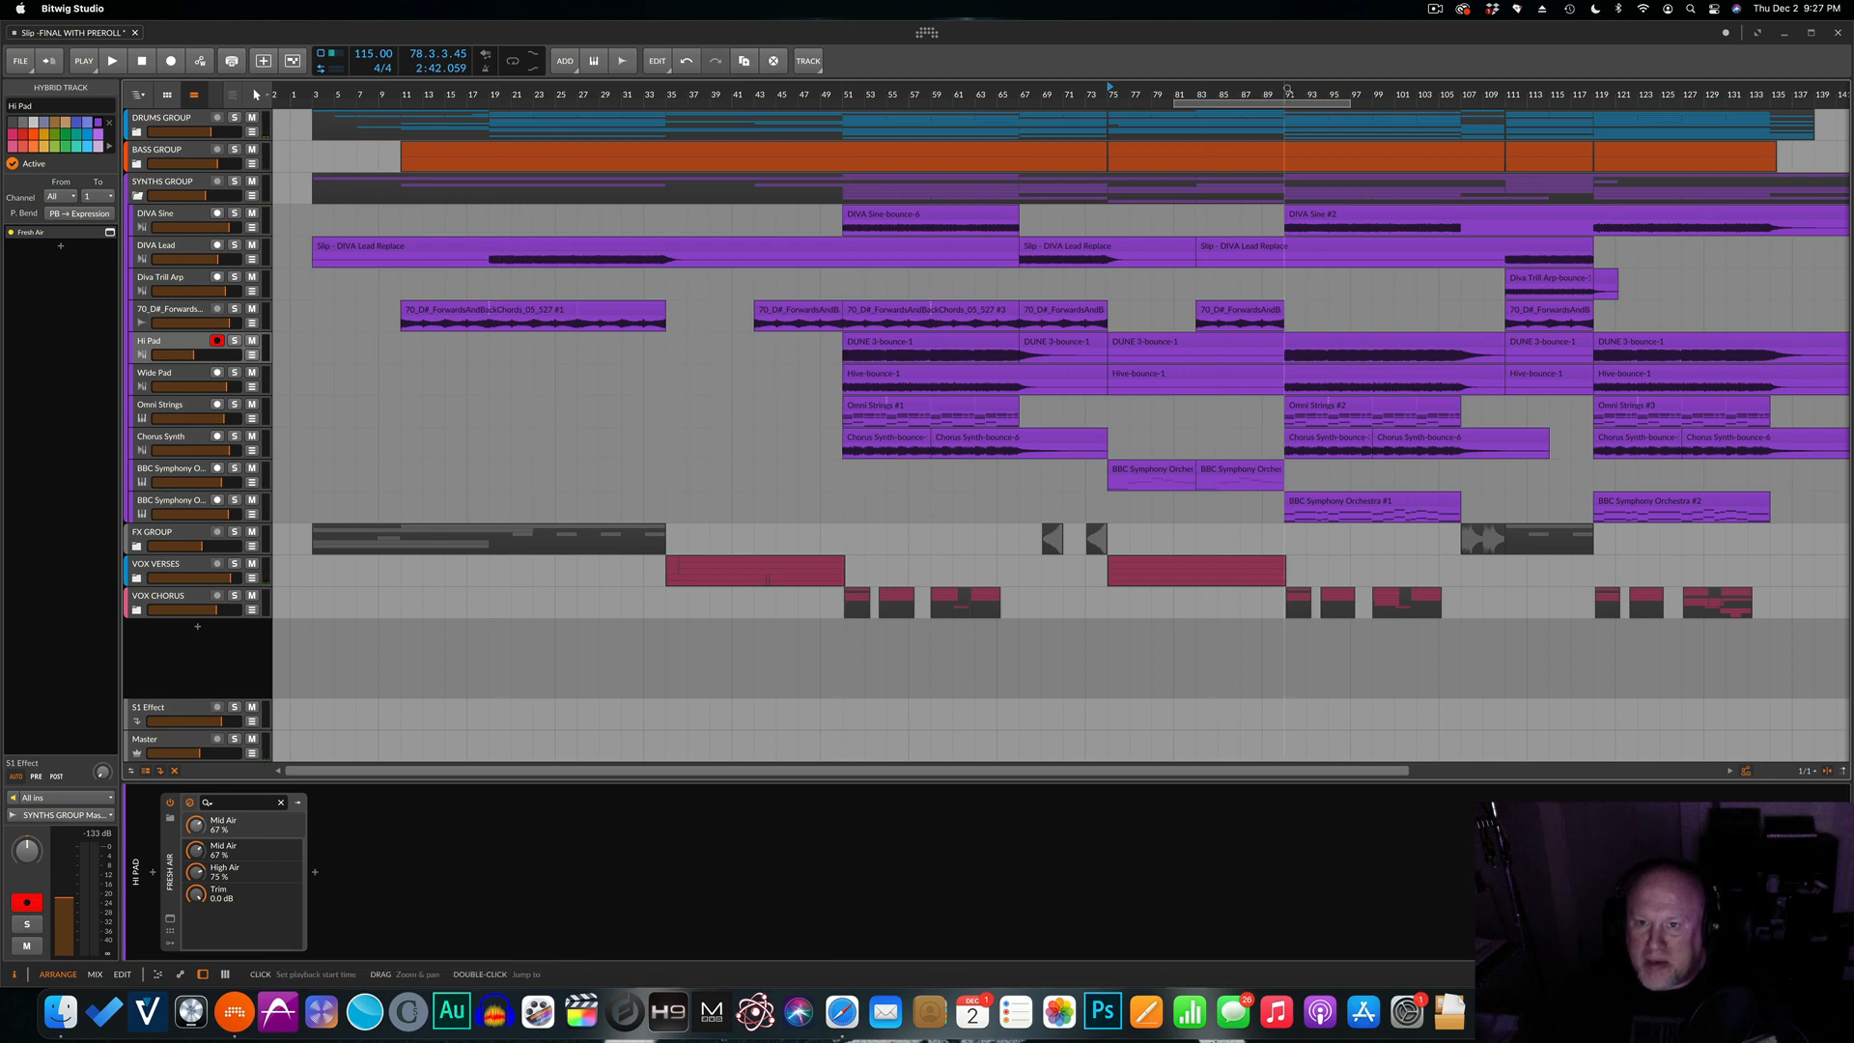
{"action": "left_click", "coordinate": [235, 500]}
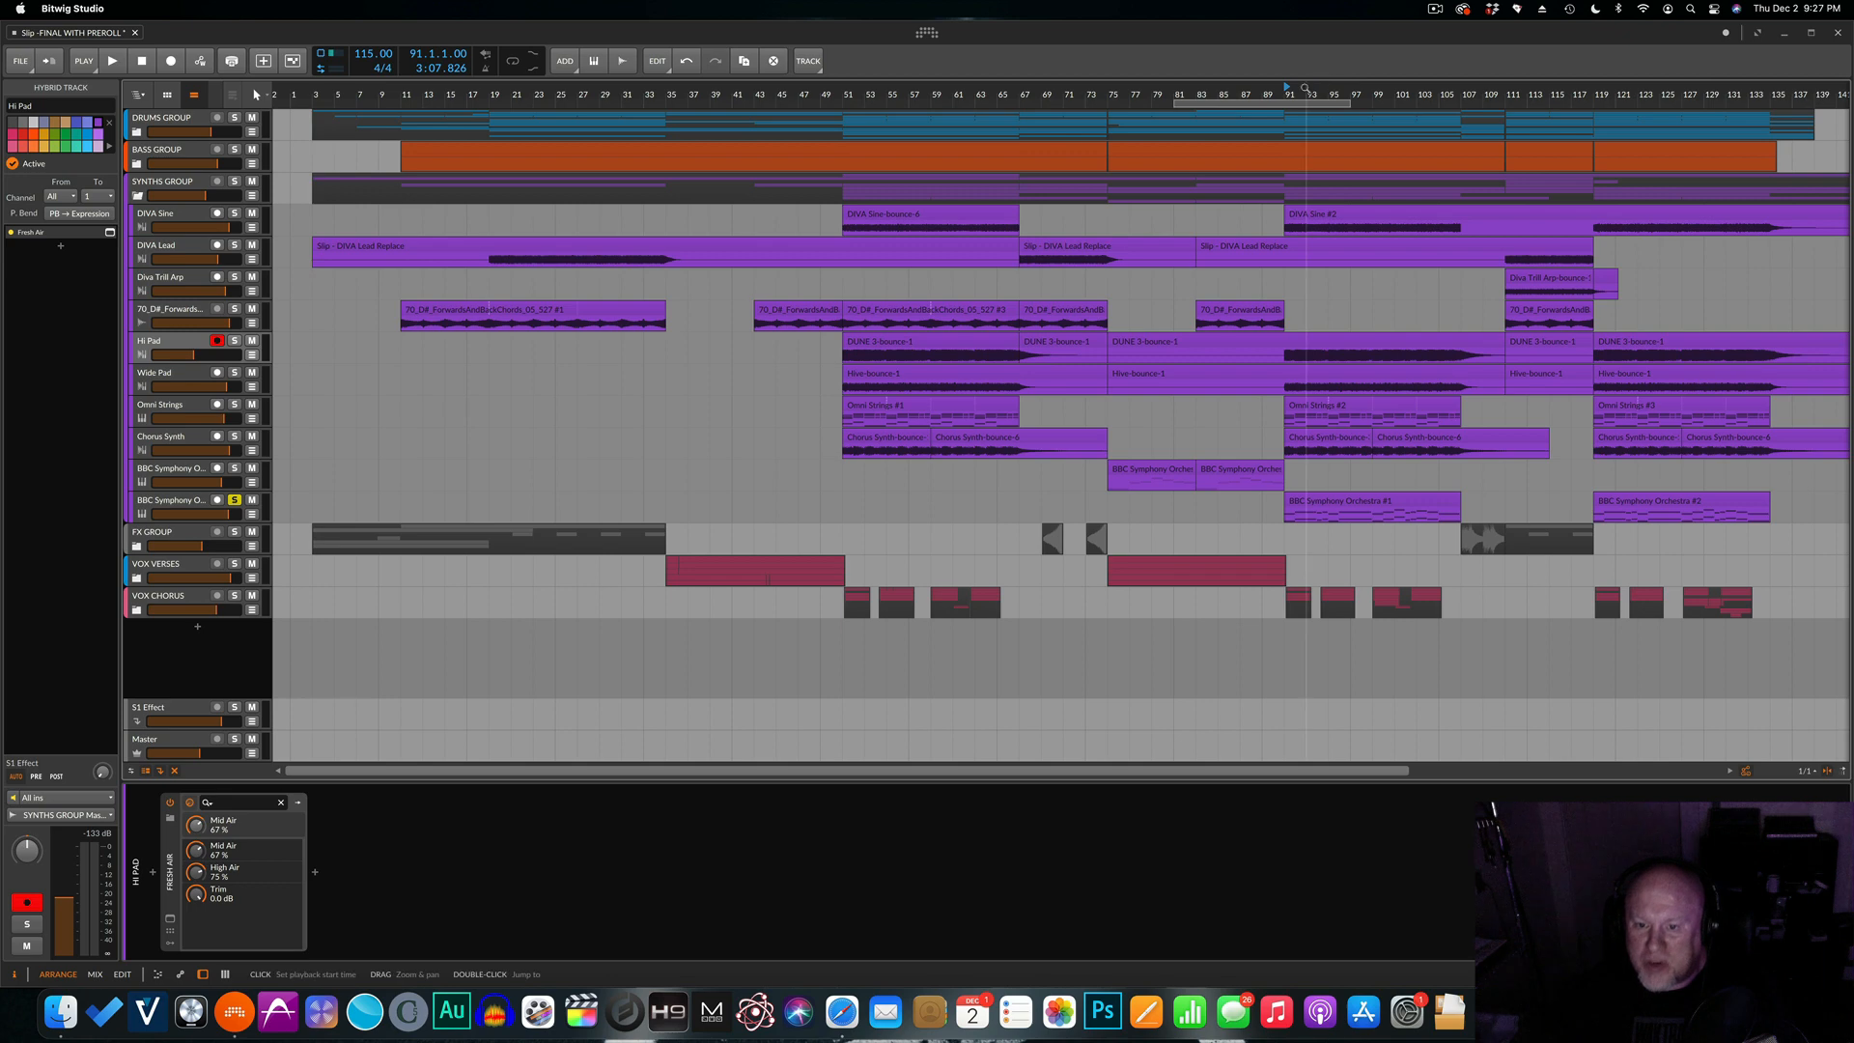
{"action": "key", "text": "space"}
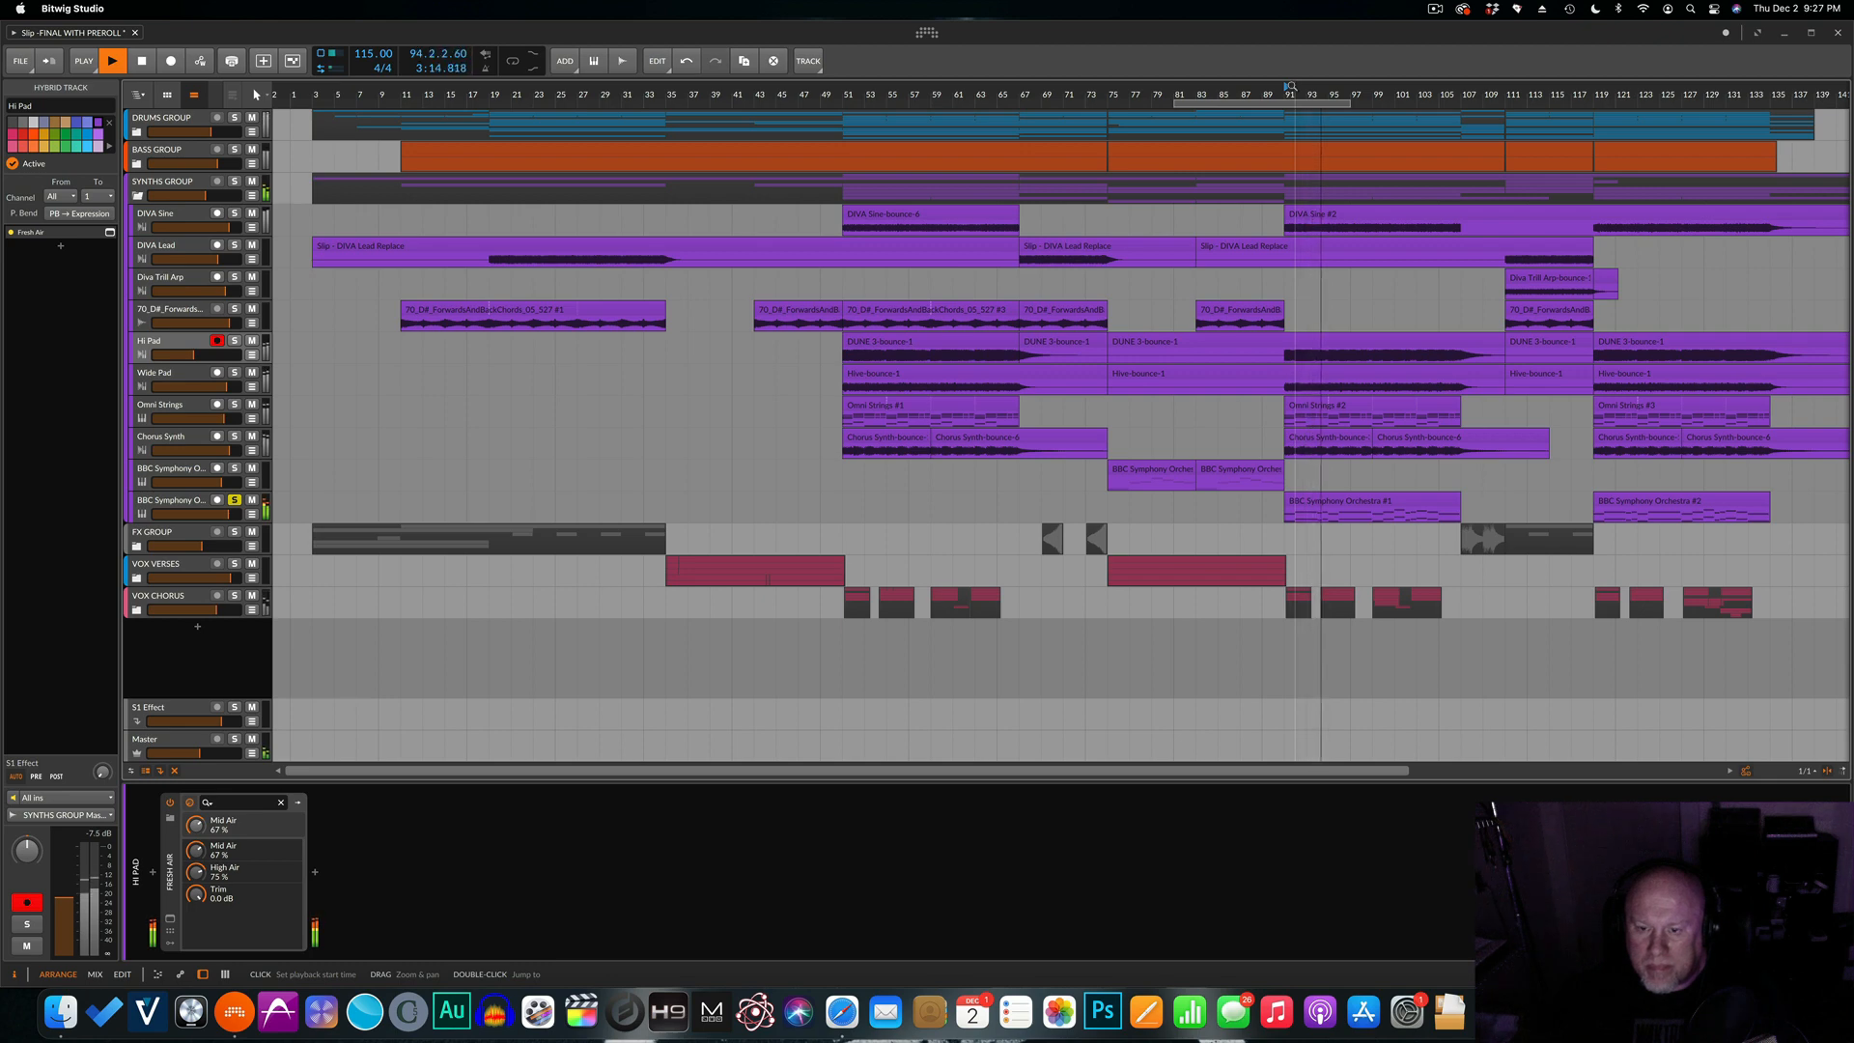
{"action": "left_click", "coordinate": [234, 405]}
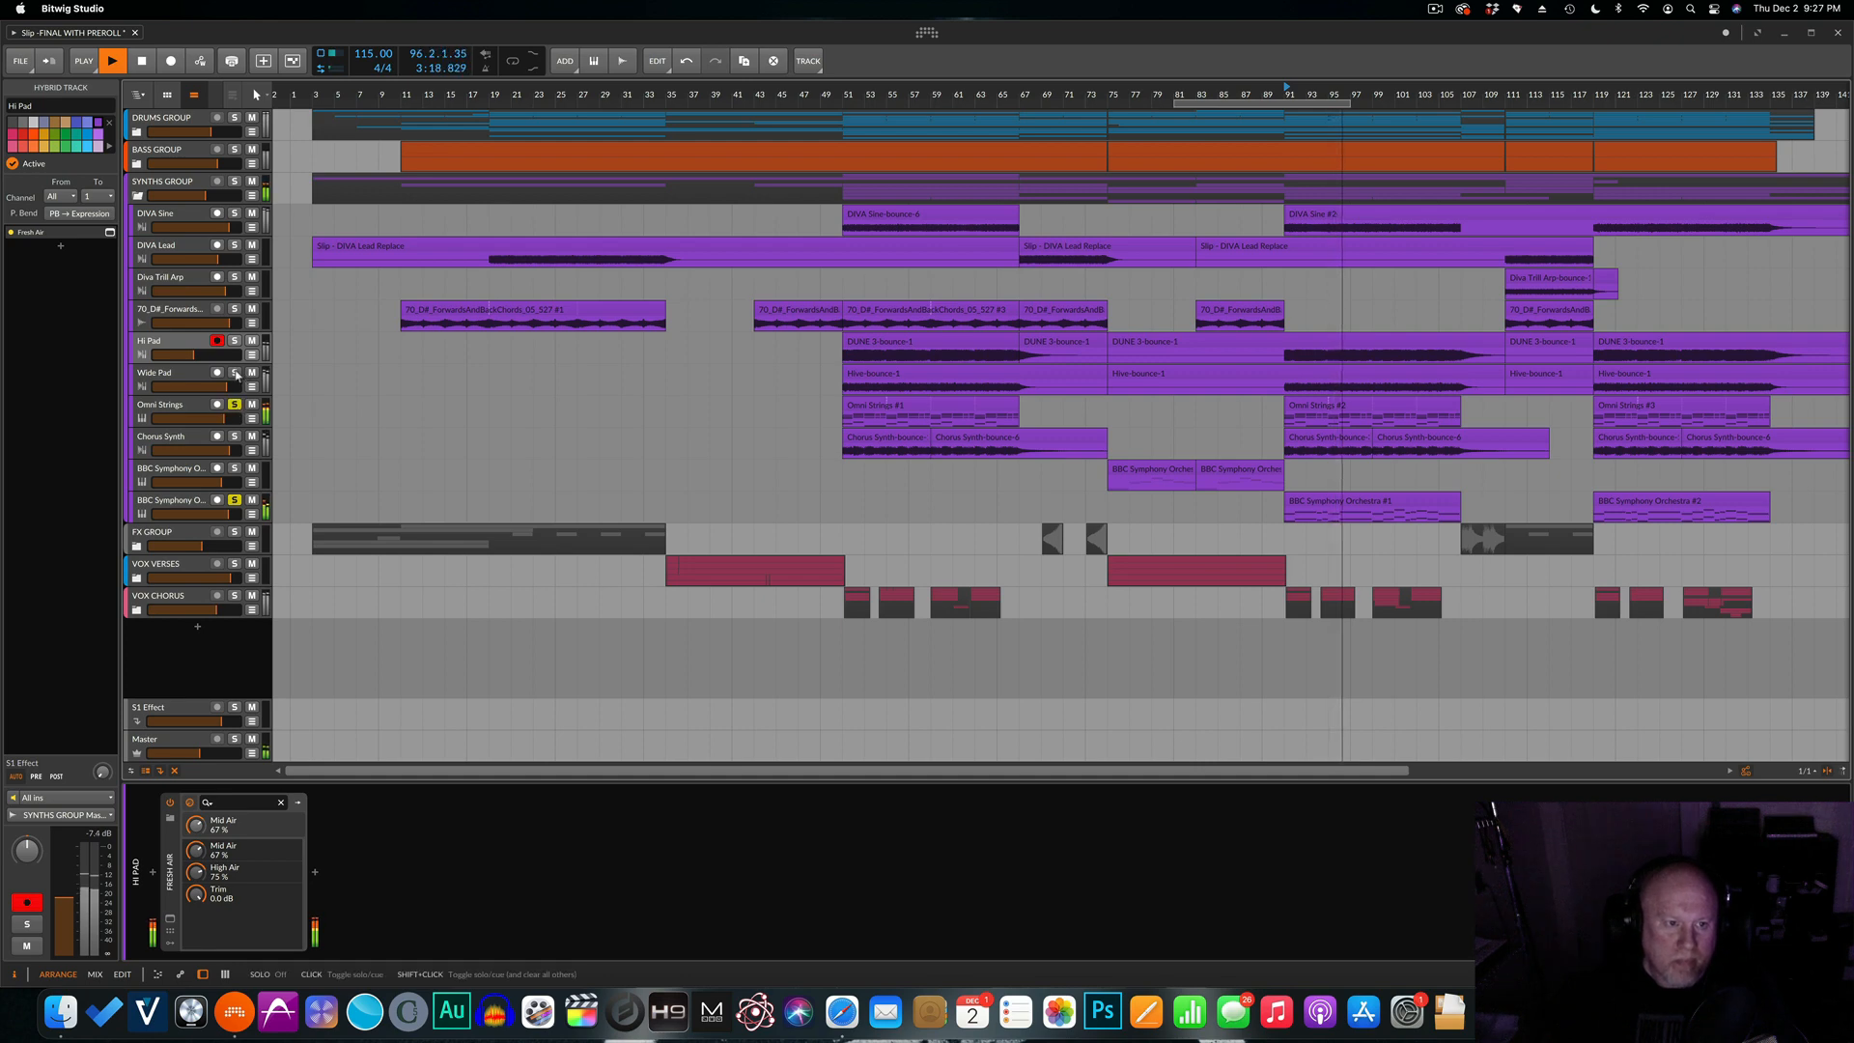
{"action": "left_click", "coordinate": [235, 373]}
{"action": "left_click", "coordinate": [235, 341]}
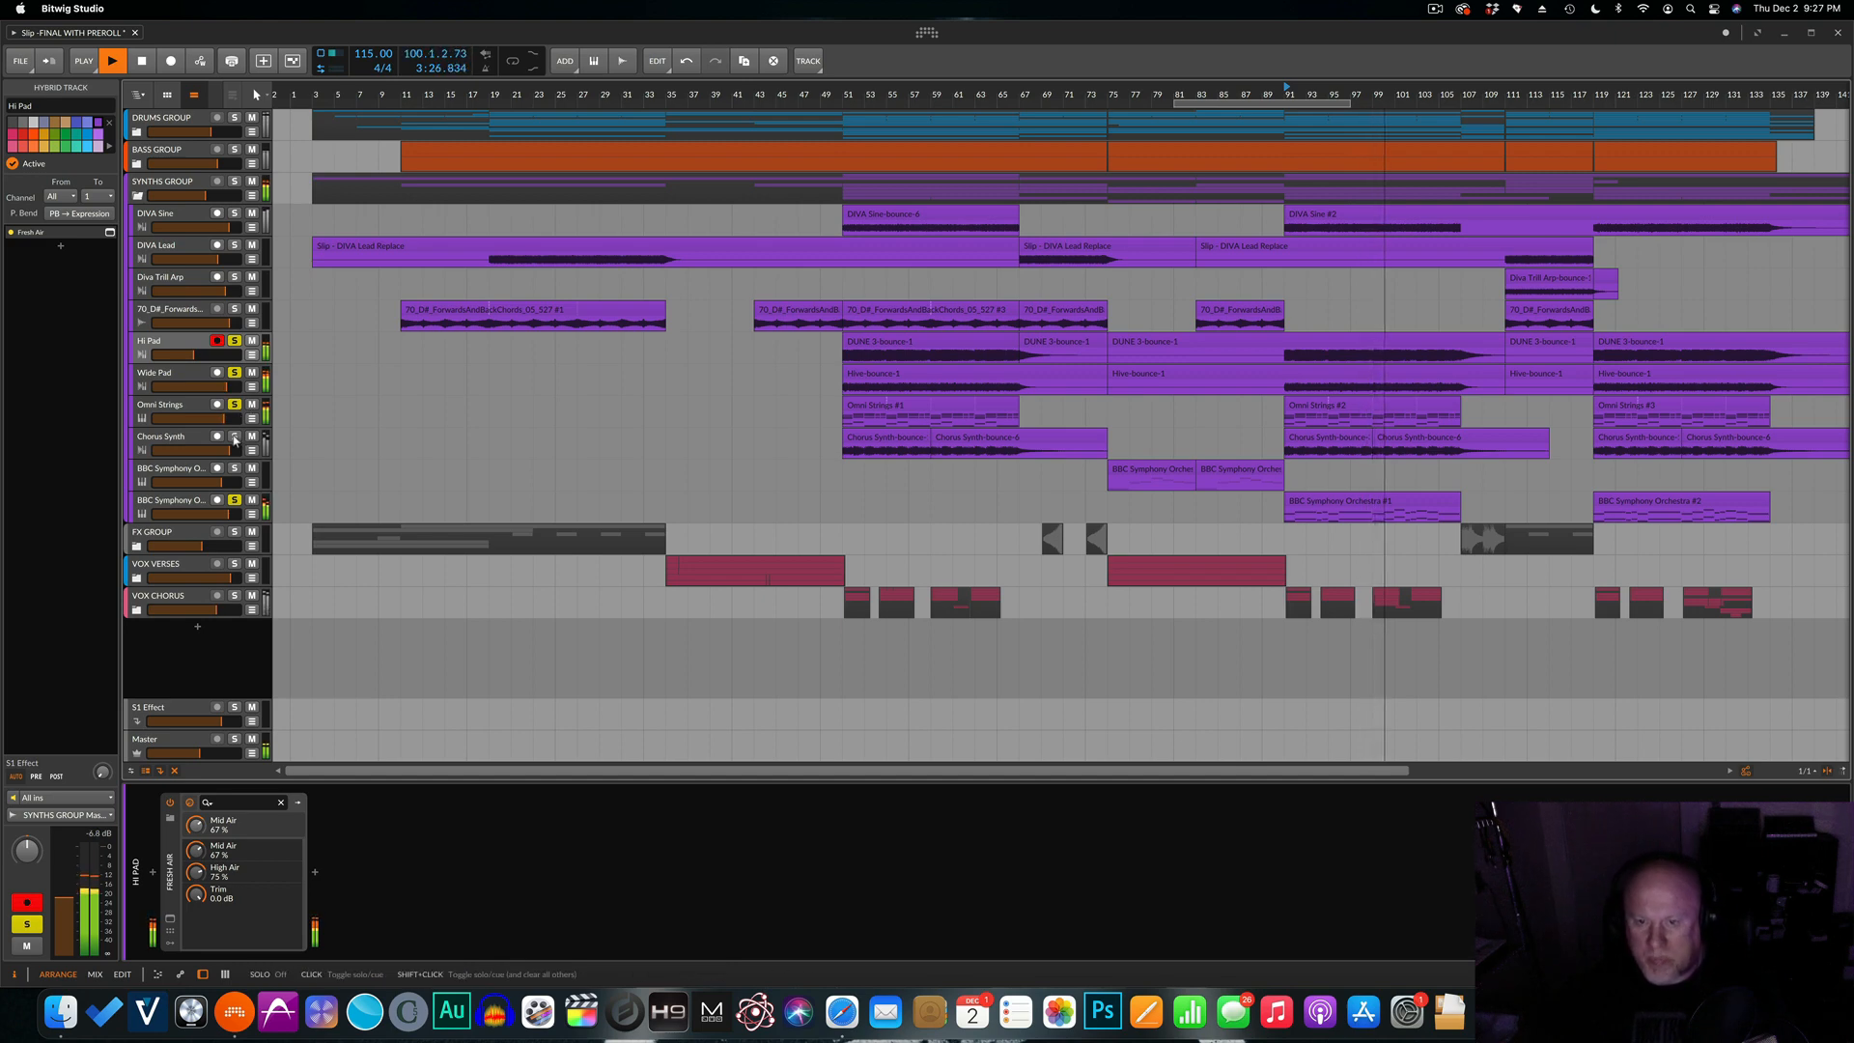
Stop playback and clear the solos on the lower BBC Symphony Orchestra, Omni Strings, Wide Pad and Hi Pad tracks.
{"action": "key", "text": "space"}
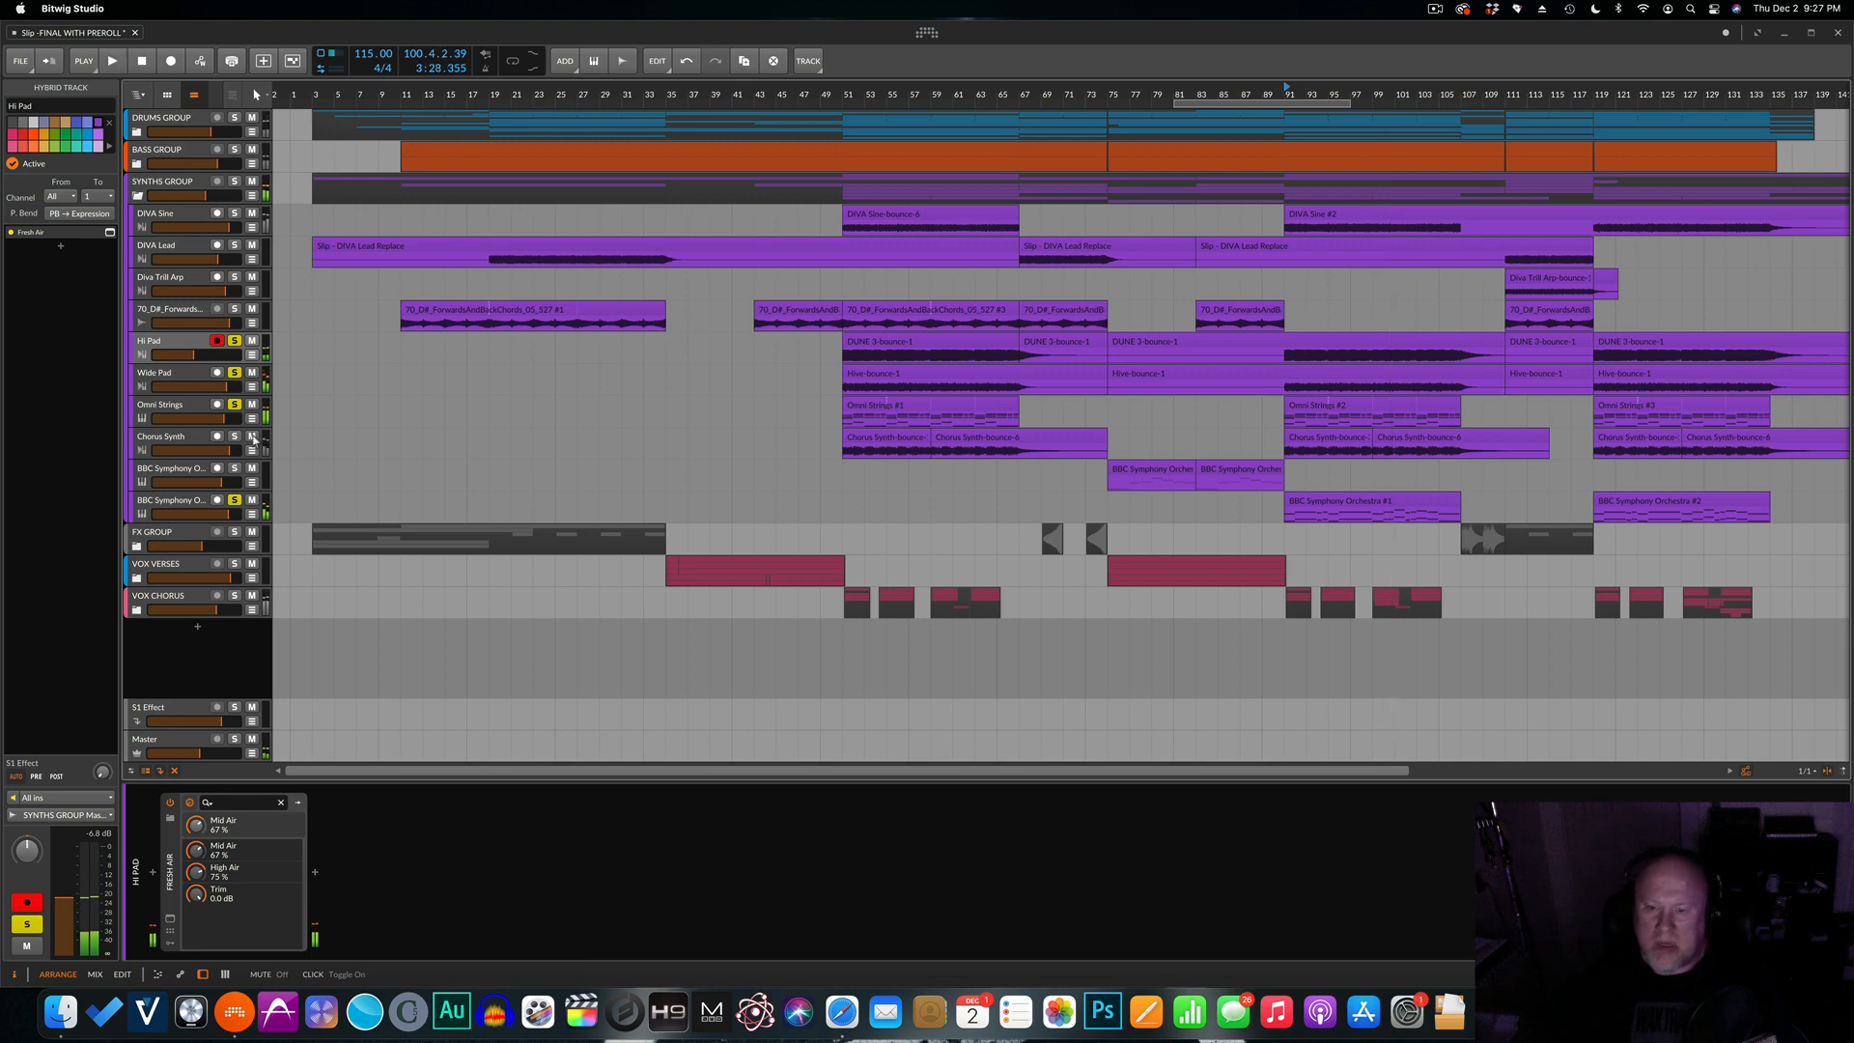
{"action": "left_click", "coordinate": [235, 500]}
{"action": "left_click", "coordinate": [235, 404]}
{"action": "left_click", "coordinate": [234, 372]}
{"action": "left_click", "coordinate": [235, 341]}
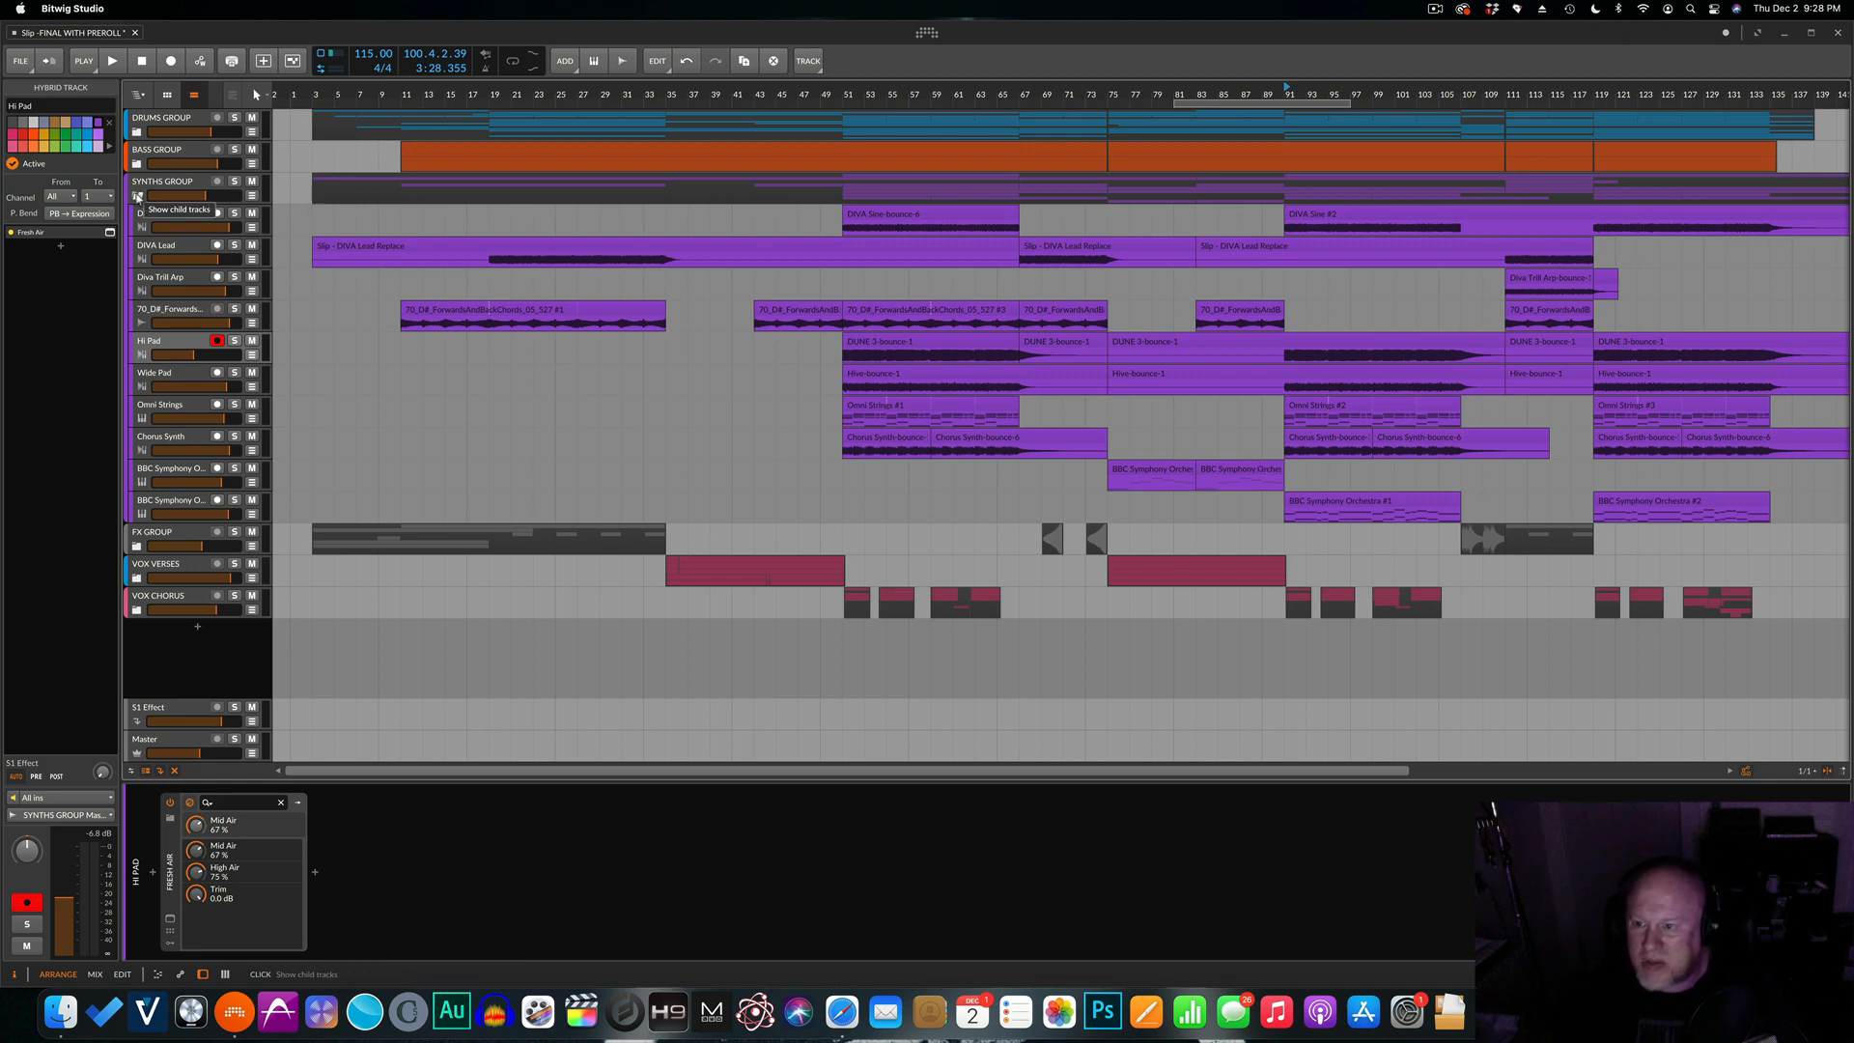
Collapse the SYNTHS GROUP and expand the FX GROUP to show its child tracks.
{"action": "left_click", "coordinate": [137, 196]}
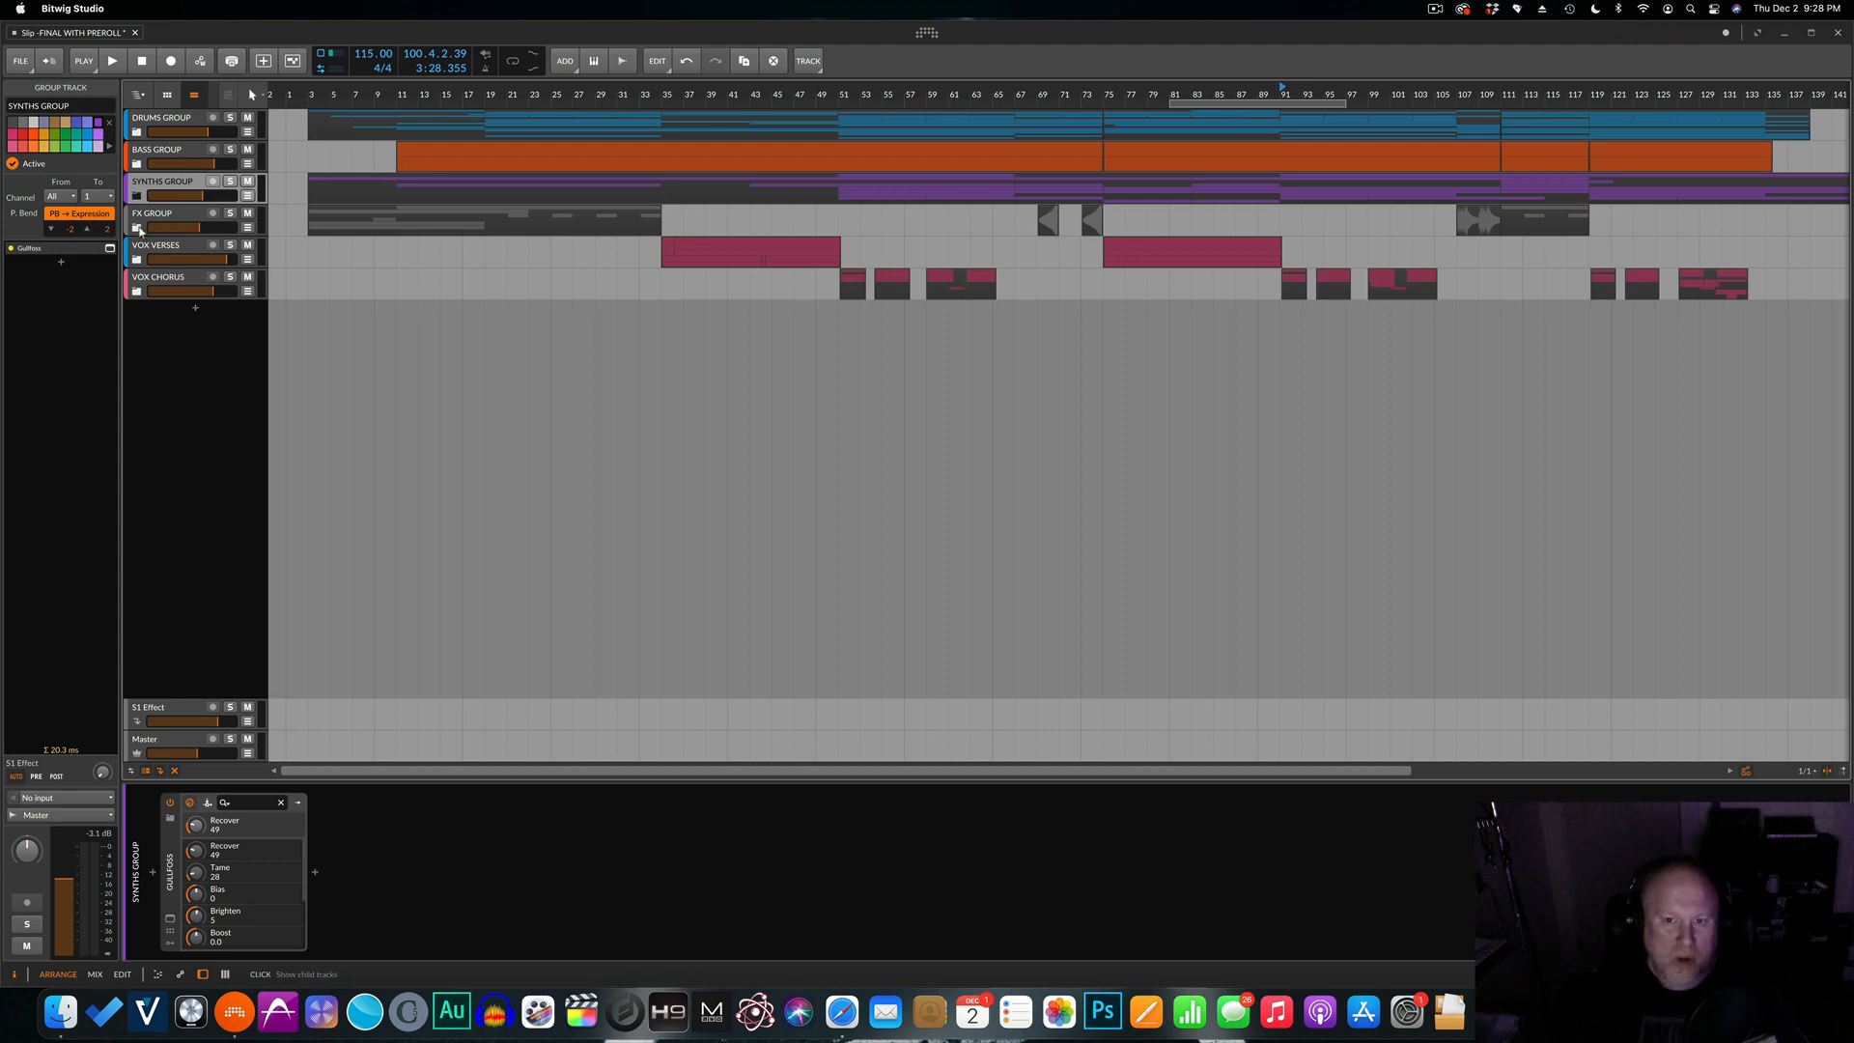
{"action": "left_click", "coordinate": [137, 228]}
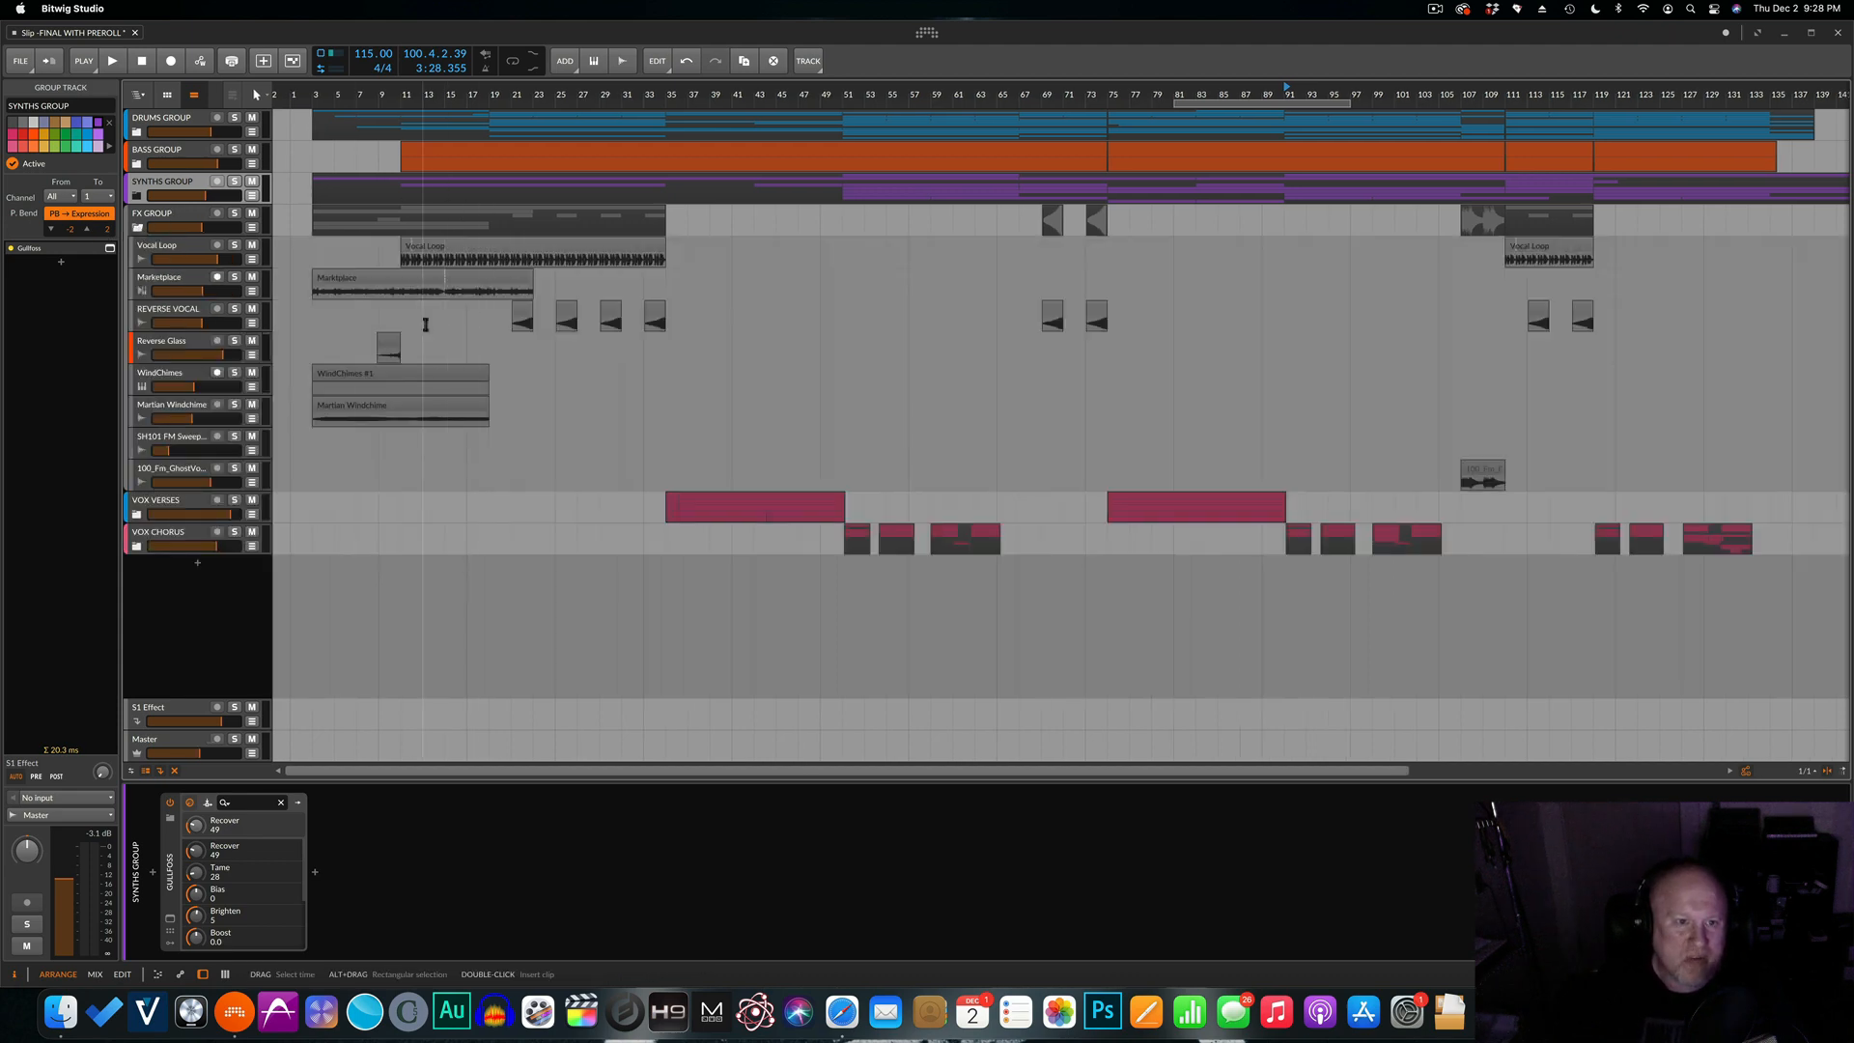
Show the Vocal Loop track's devices, audition it soloed from bar 11, and stop playback with the play start set to bar 20.
{"action": "left_click", "coordinate": [403, 91]}
{"action": "left_click", "coordinate": [183, 253]}
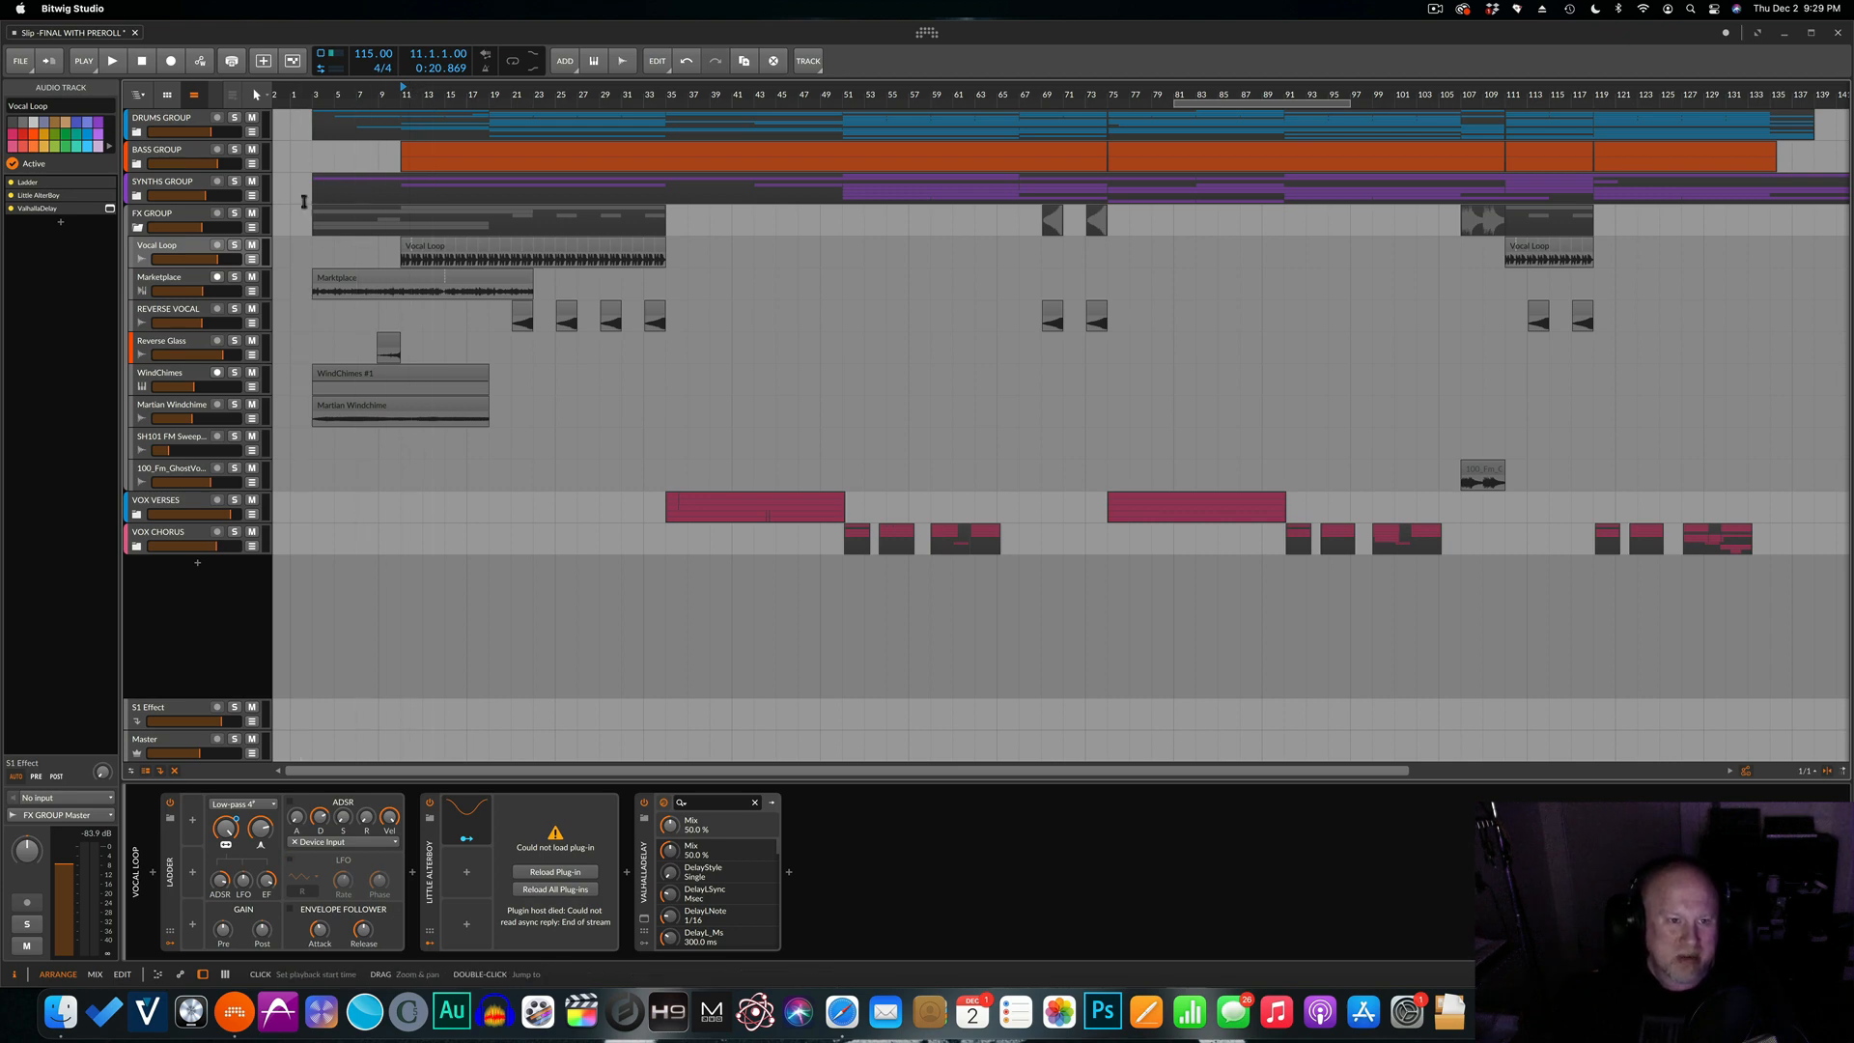
{"action": "left_click", "coordinate": [233, 245]}
{"action": "key", "text": "space"}
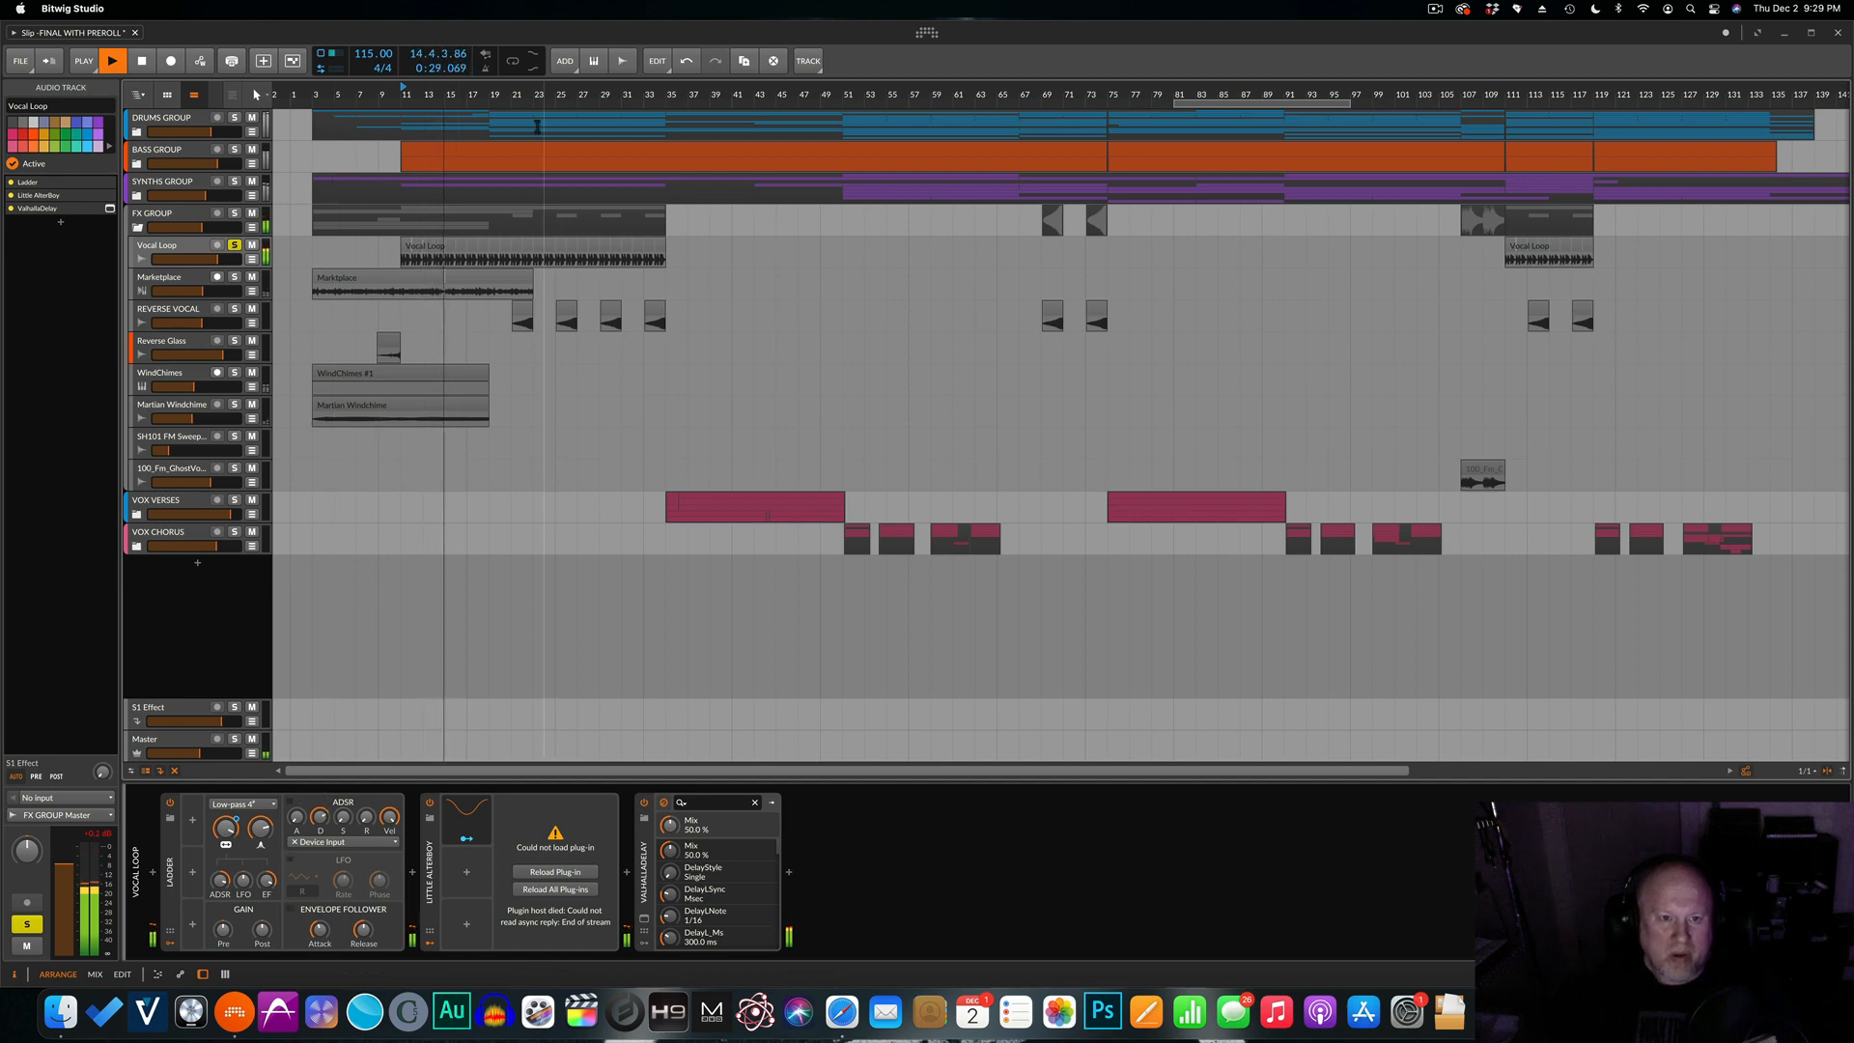
{"action": "left_click", "coordinate": [502, 94]}
{"action": "key", "text": "space"}
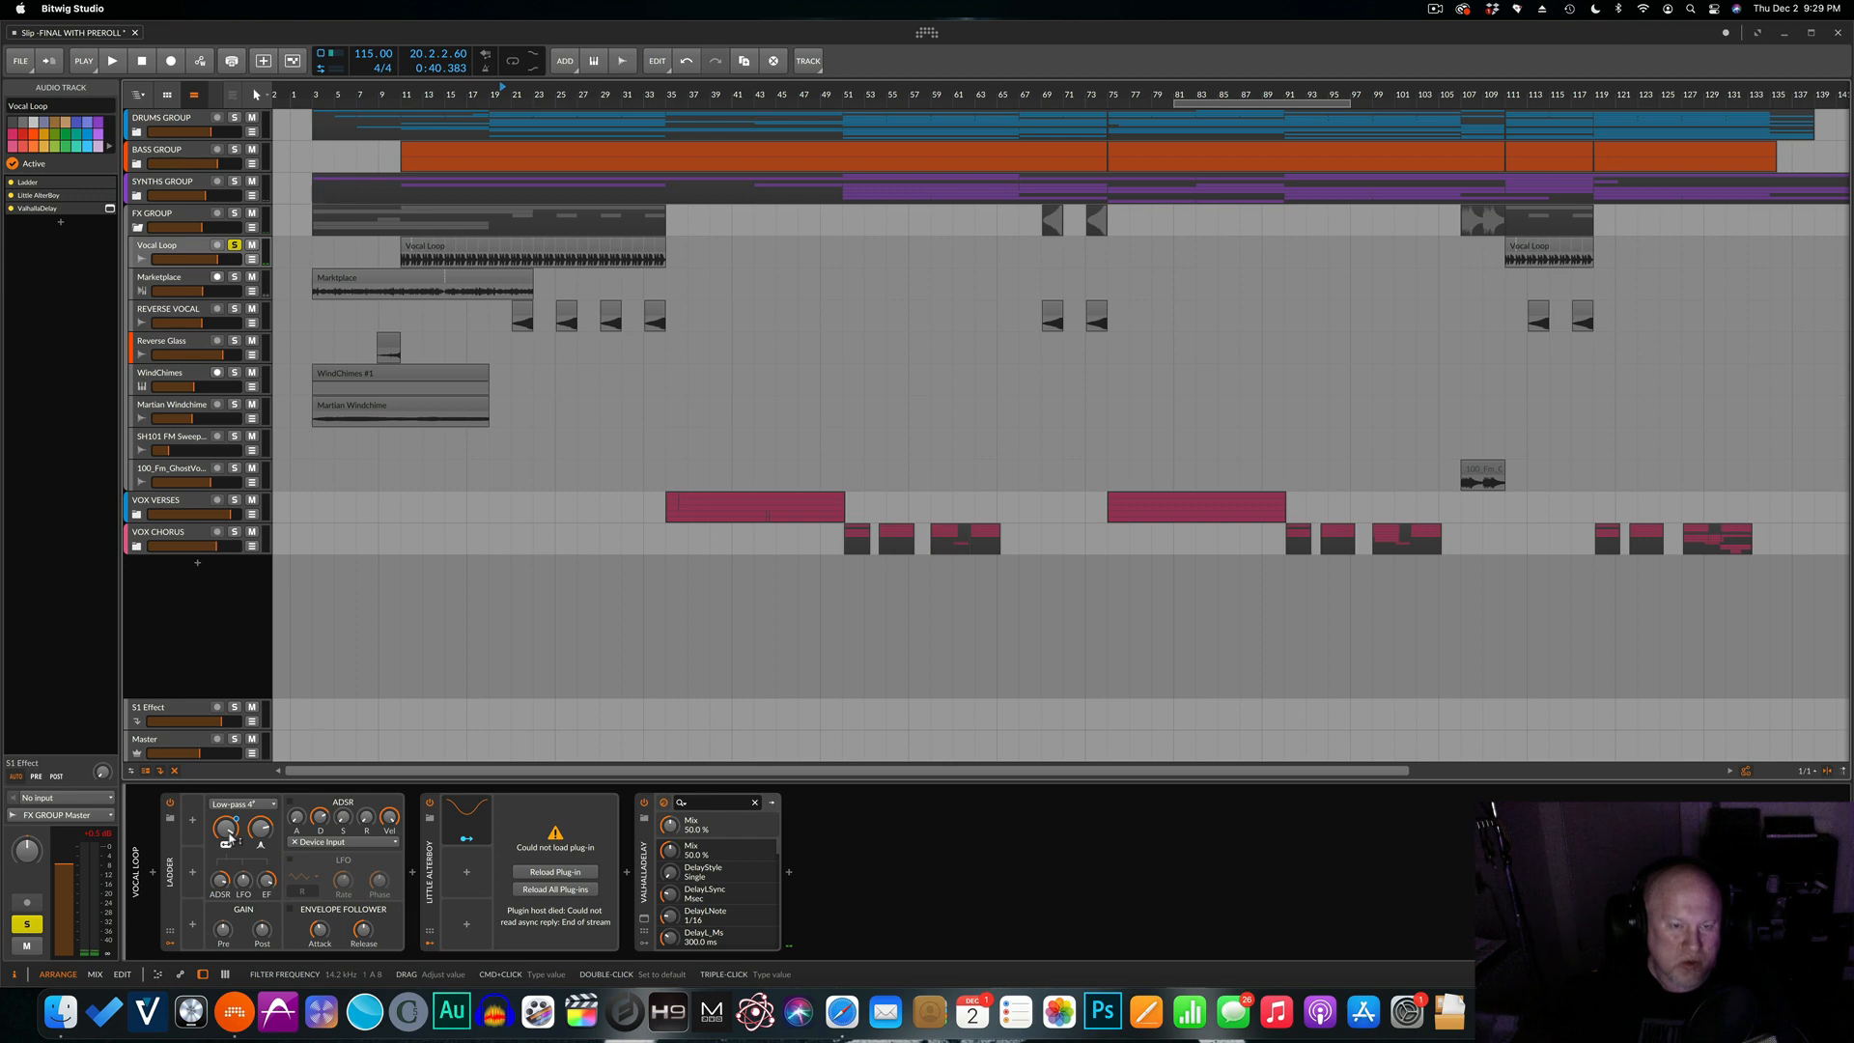
Play the soloed Vocal Loop from bar 20 while turning the Ladder filter's frequency, ending with playback stopped and the solo cleared.
{"action": "key", "text": "space"}
{"action": "left_click_drag", "start_coordinate": [230, 838], "coordinate": [230, 948]}
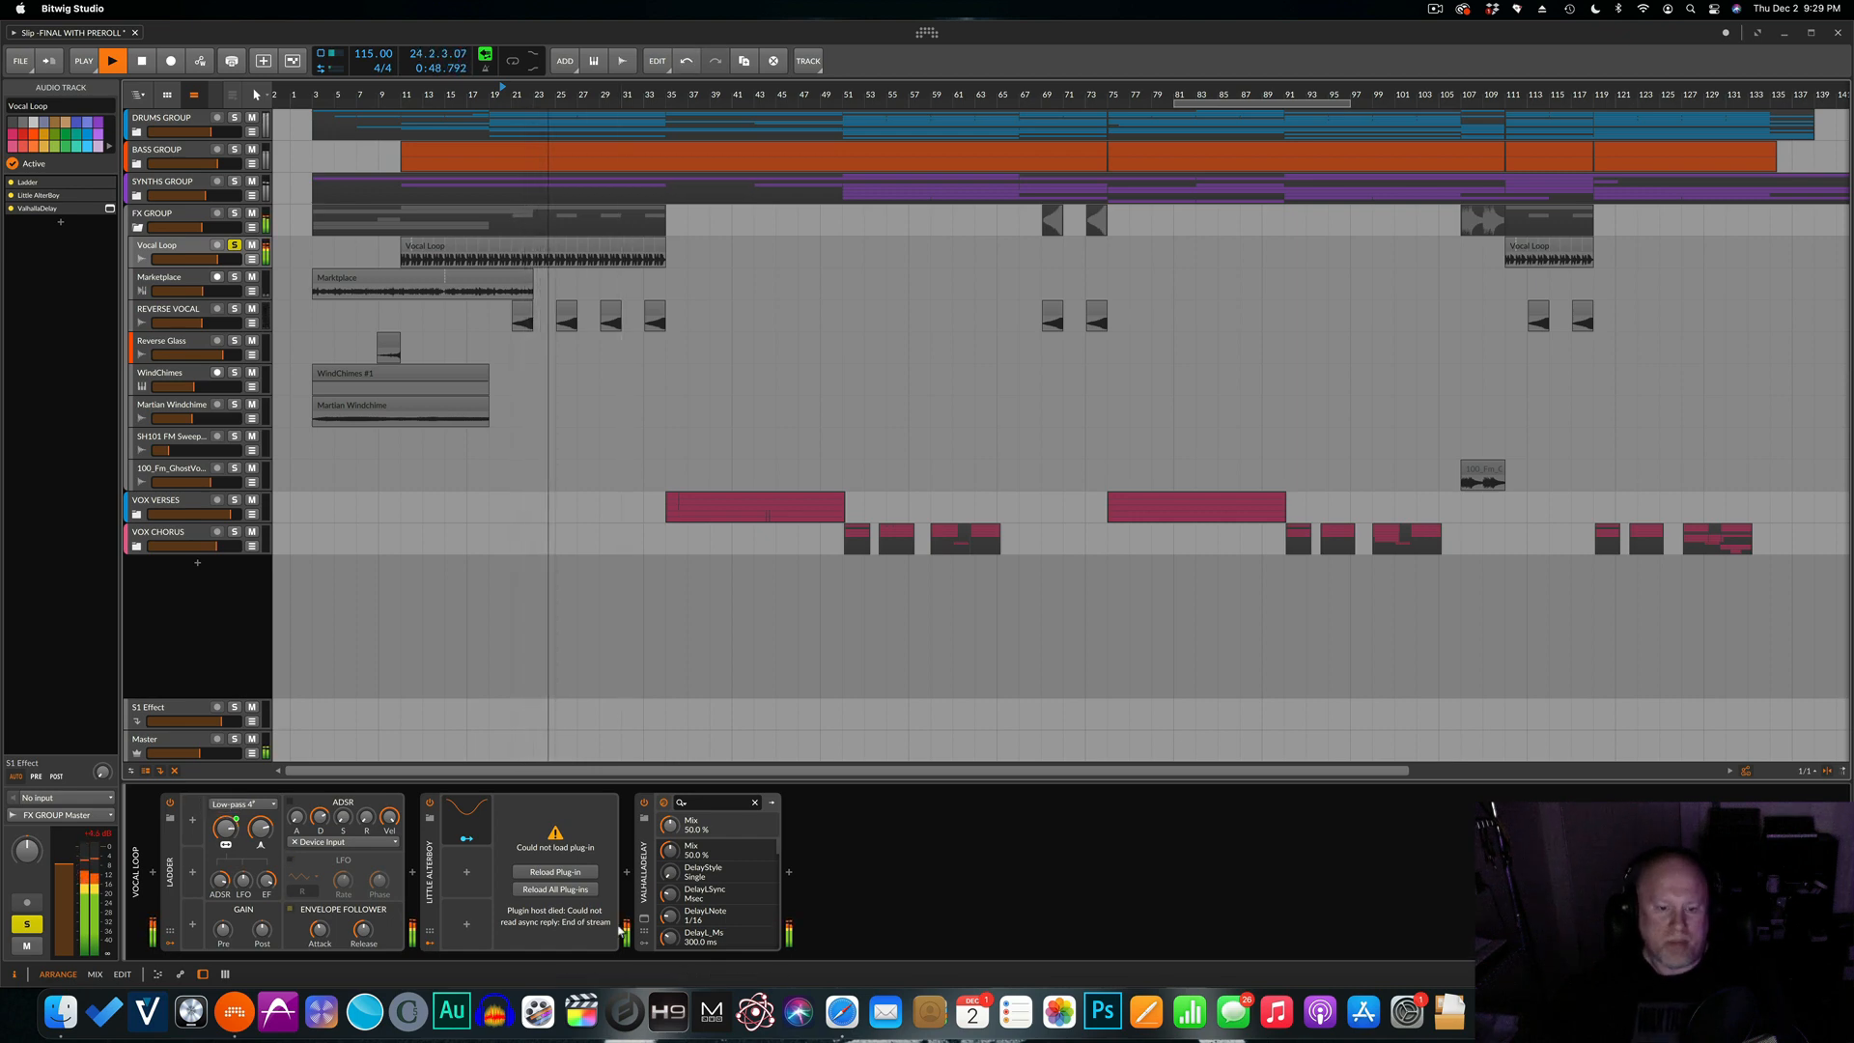
{"action": "key", "text": "space"}
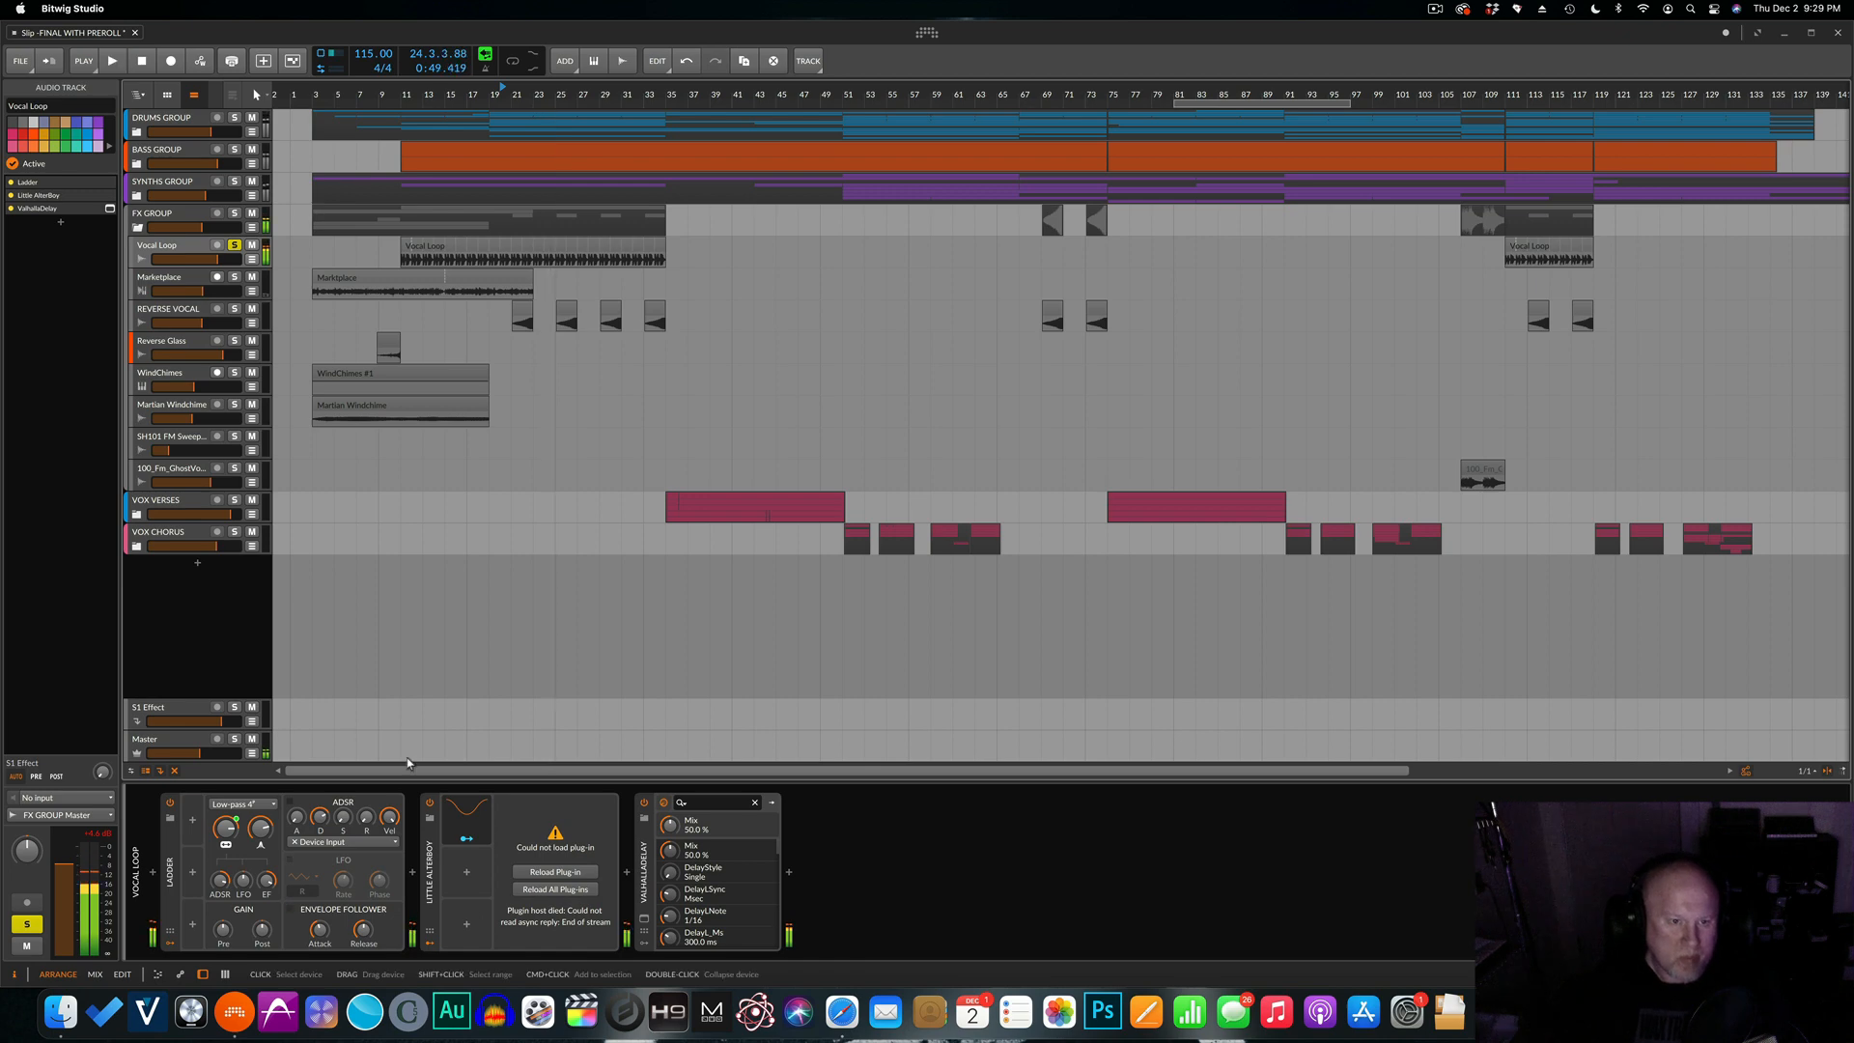
{"action": "left_click", "coordinate": [235, 247]}
Solo the Marketplace track, show its devices, play it from bar 3 and raise its volume slightly.
{"action": "left_click", "coordinate": [235, 278]}
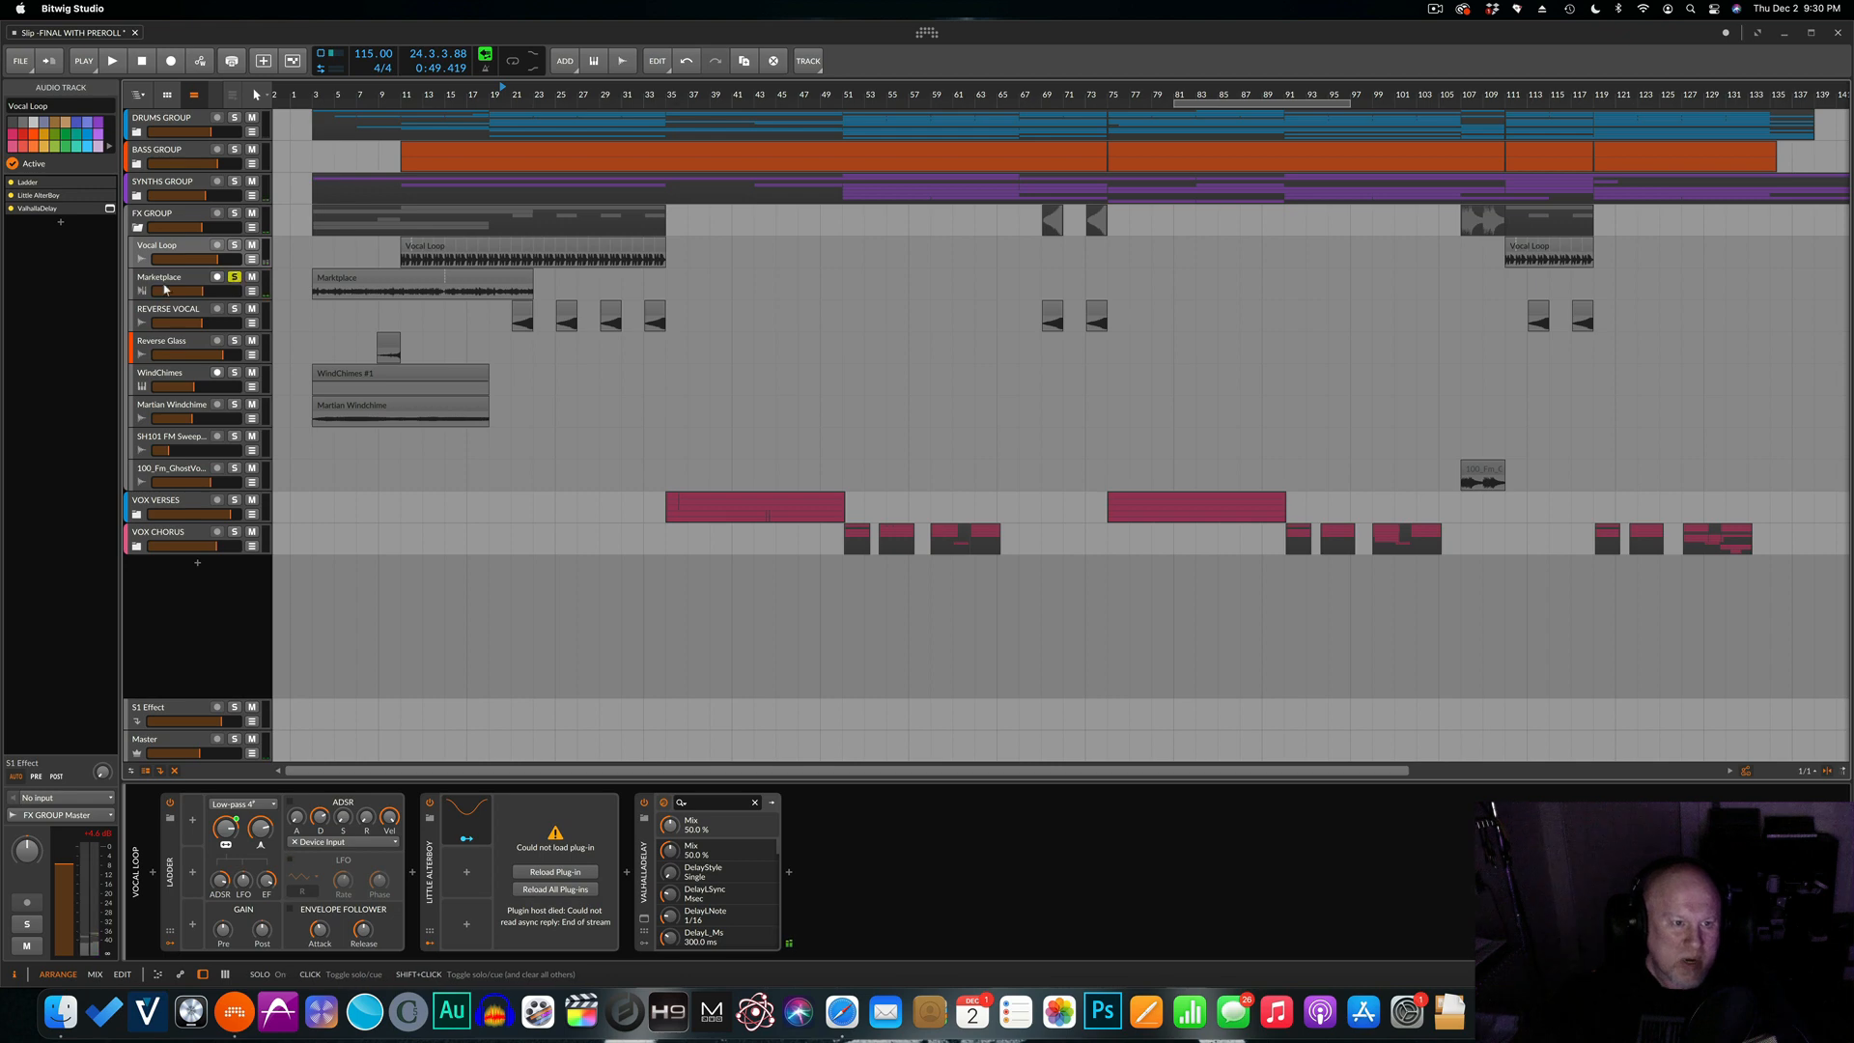
{"action": "left_click", "coordinate": [168, 289]}
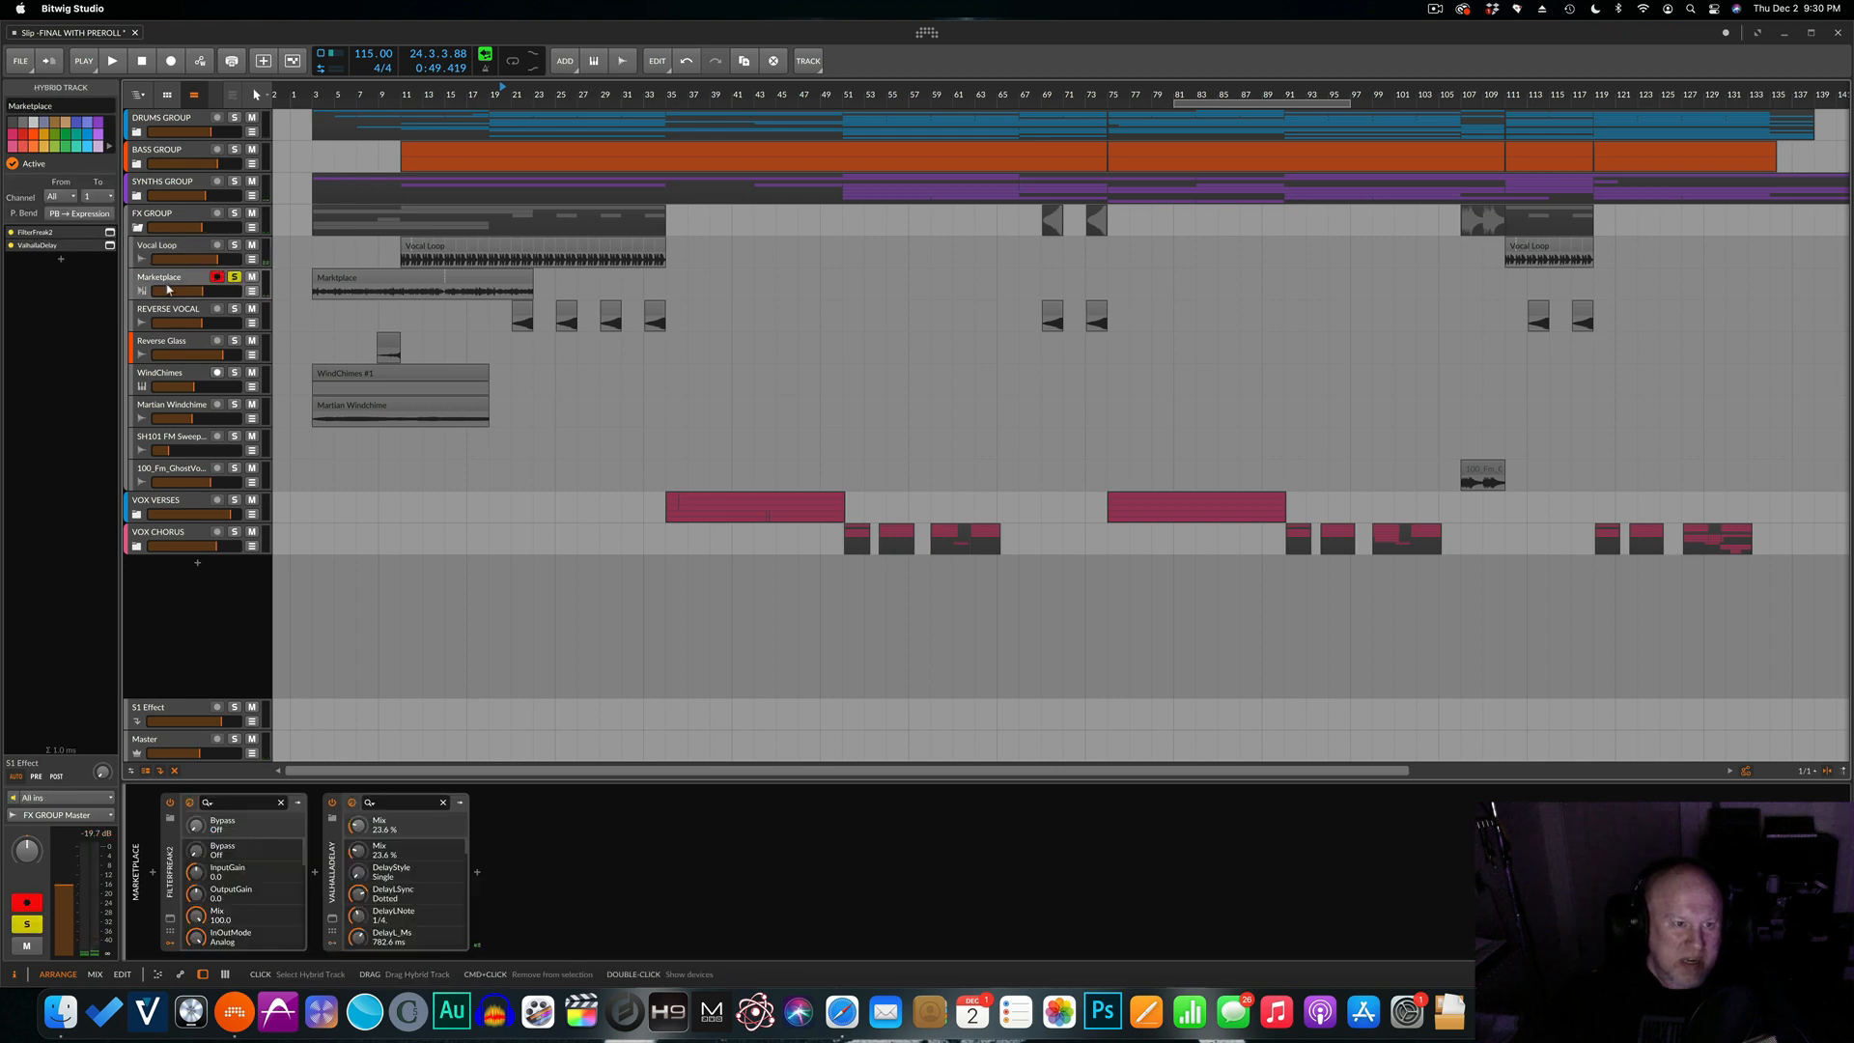
{"action": "left_click", "coordinate": [319, 93]}
{"action": "key", "text": "space"}
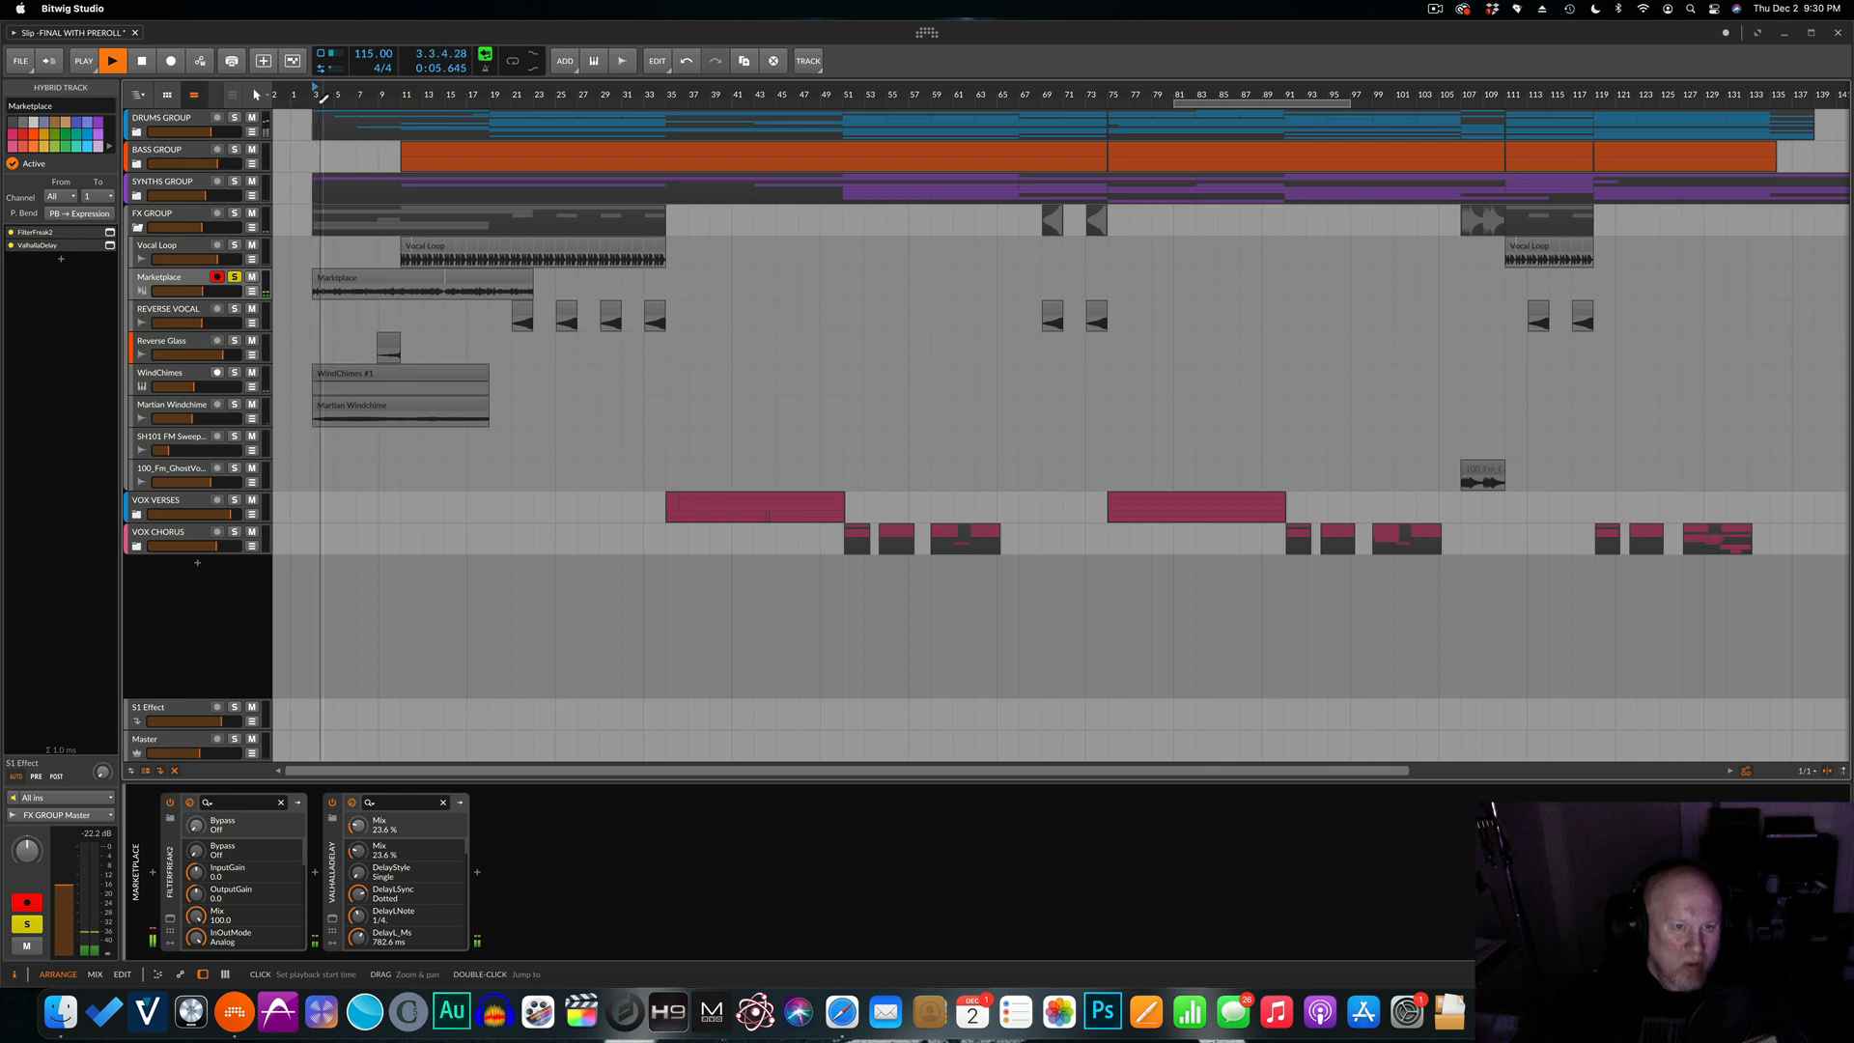
{"action": "left_click_drag", "start_coordinate": [203, 290], "coordinate": [209, 290]}
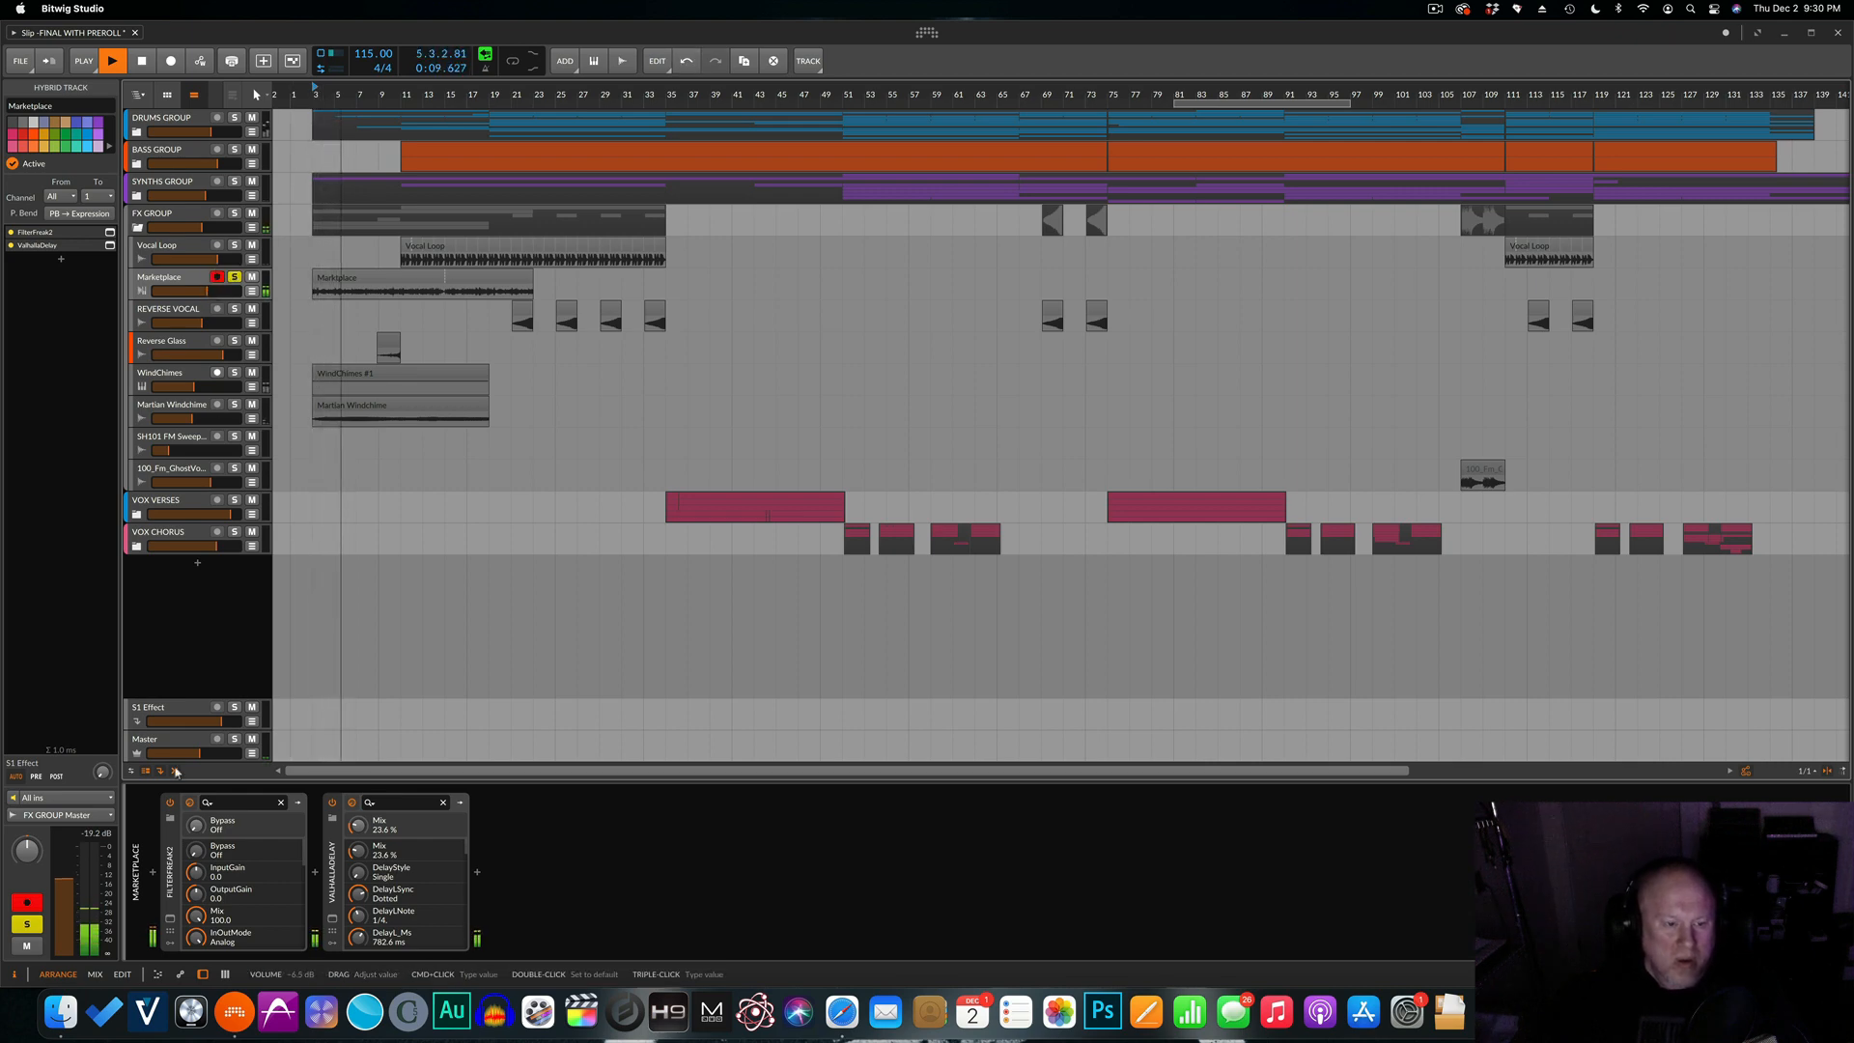
Compare Marketplace with its ValhallaDelay and FilterFreak2 devices switched off and back on, ending with playback stopped.
{"action": "left_click", "coordinate": [333, 803]}
{"action": "left_click", "coordinate": [171, 803]}
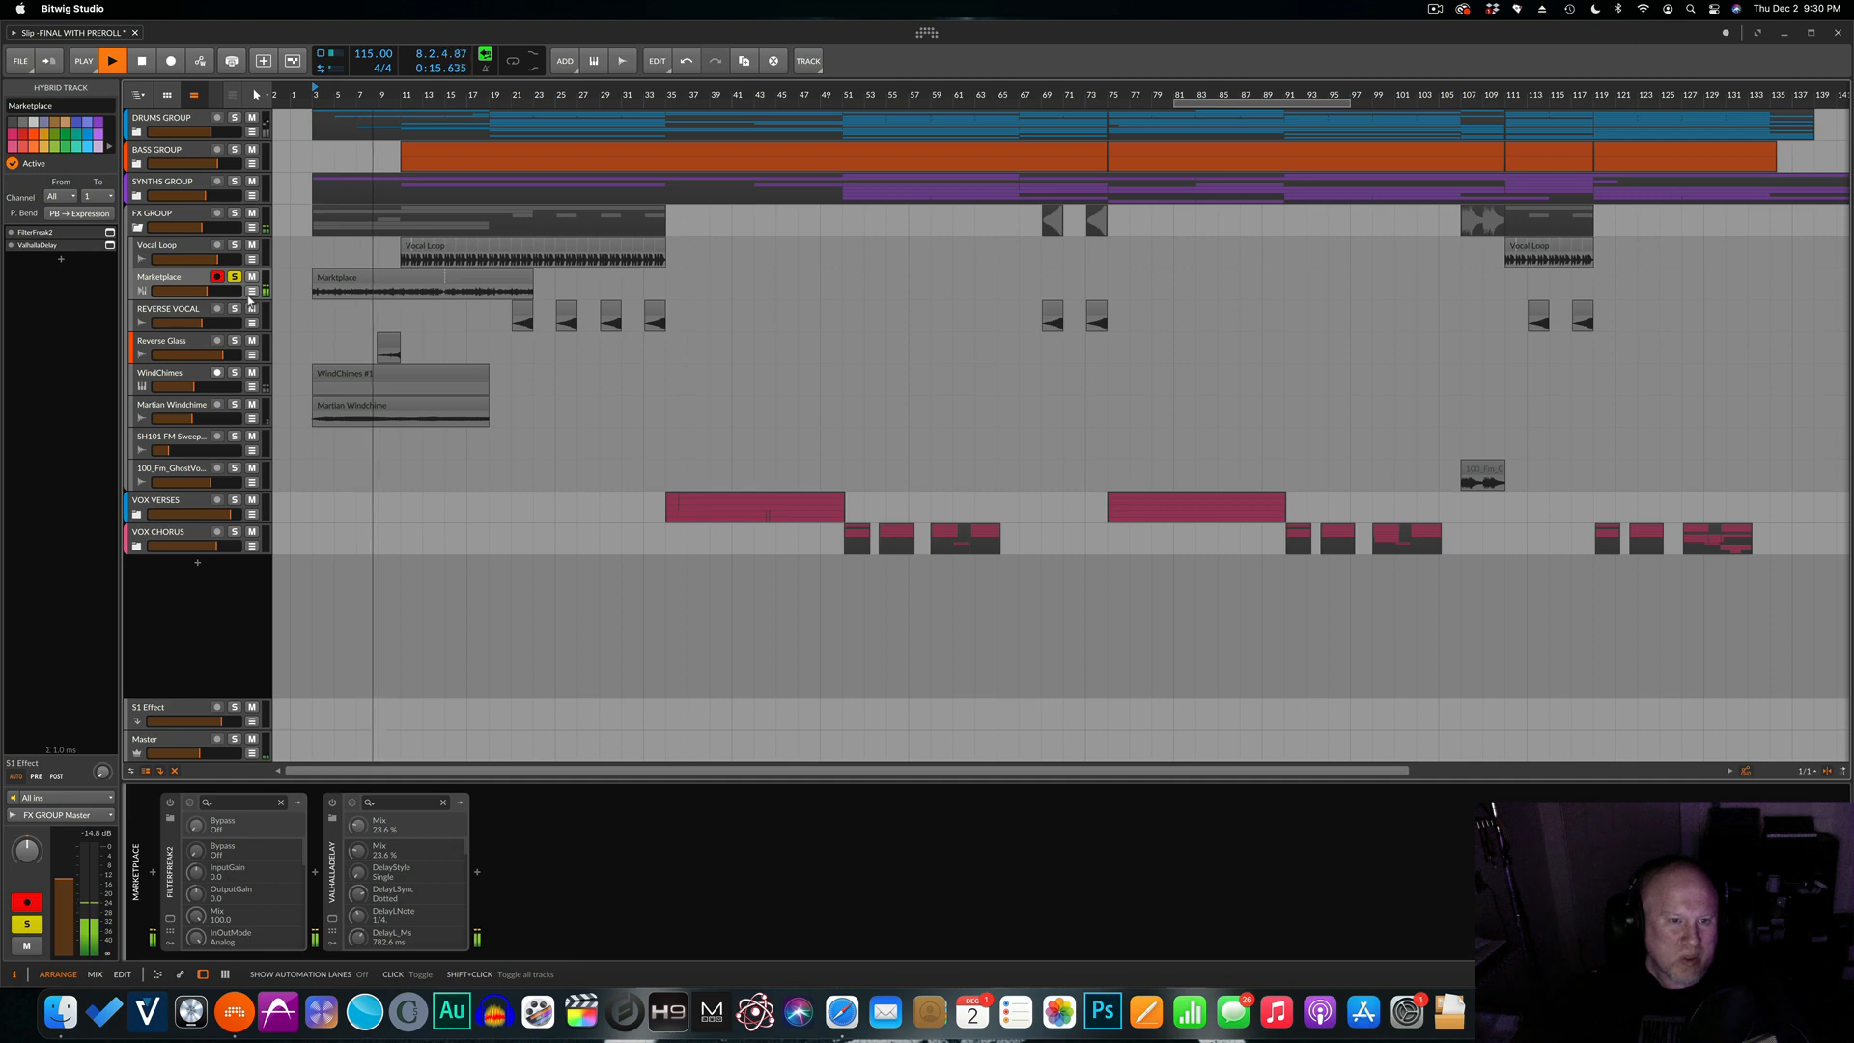
{"action": "left_click", "coordinate": [333, 803]}
{"action": "left_click", "coordinate": [171, 804]}
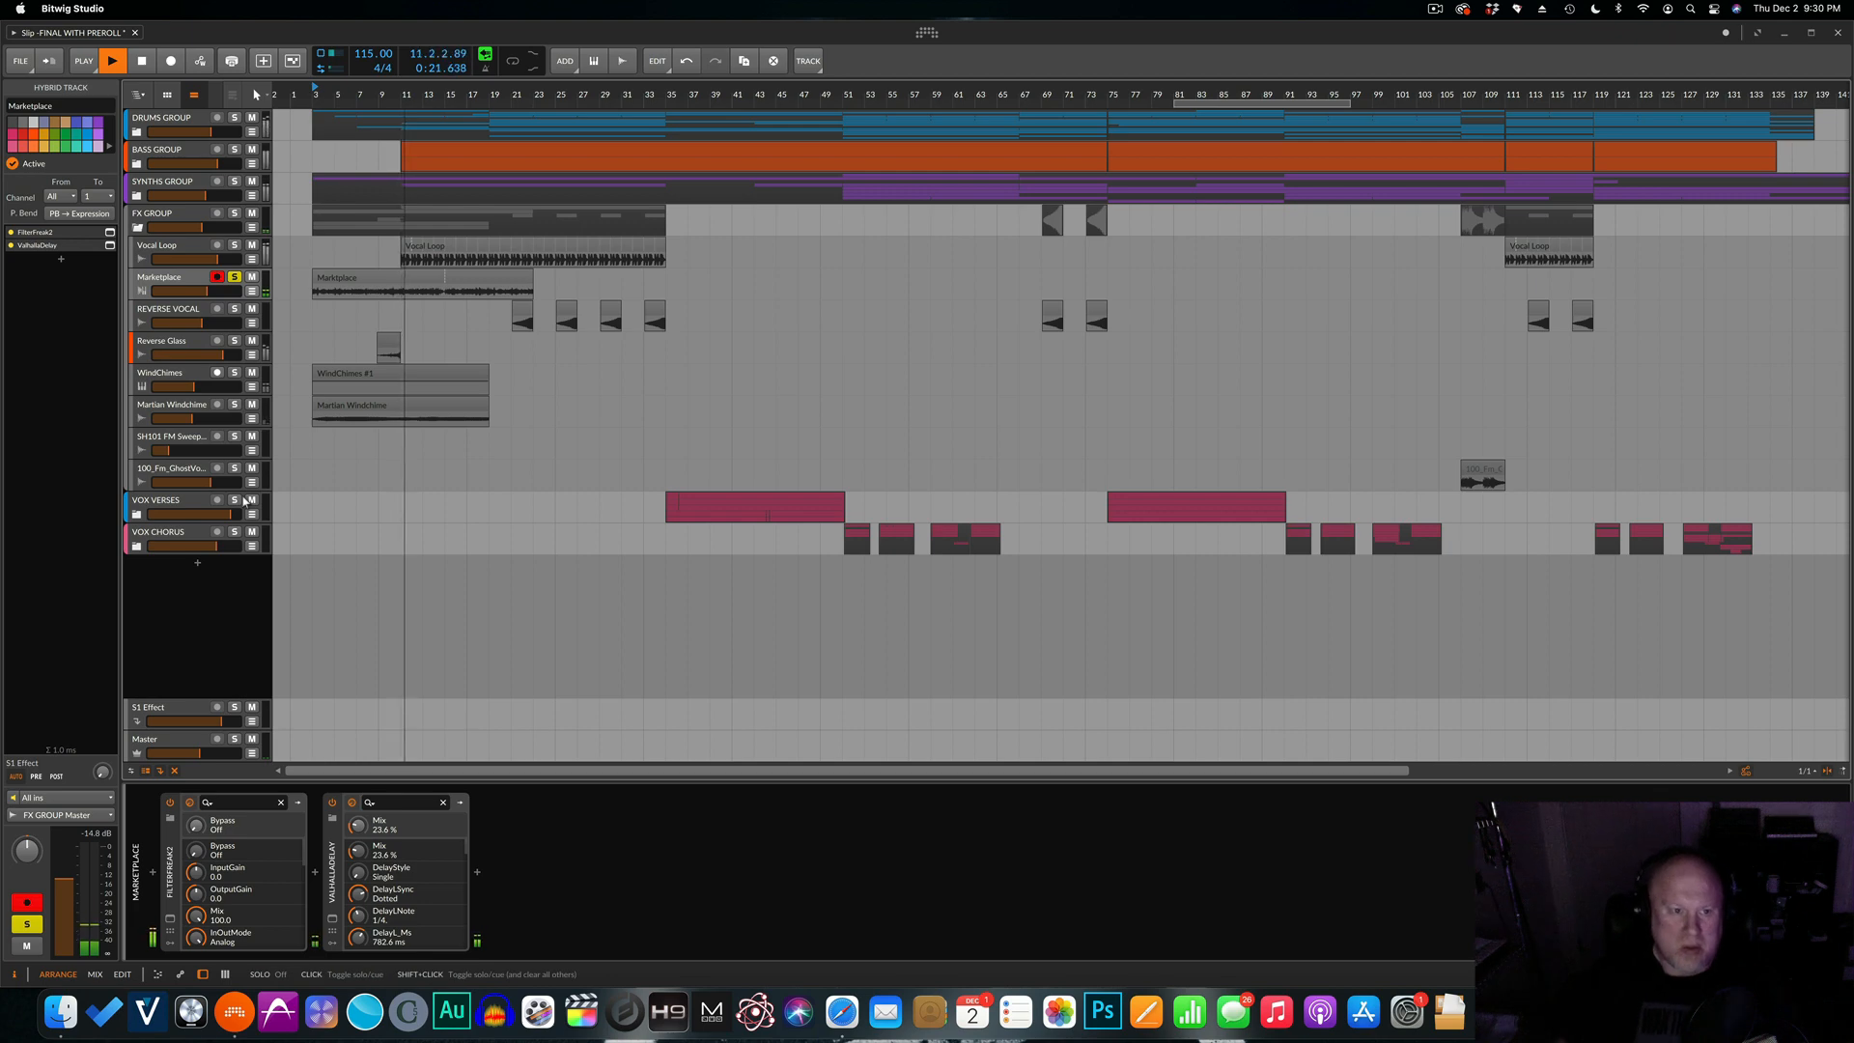
{"action": "key", "text": "space"}
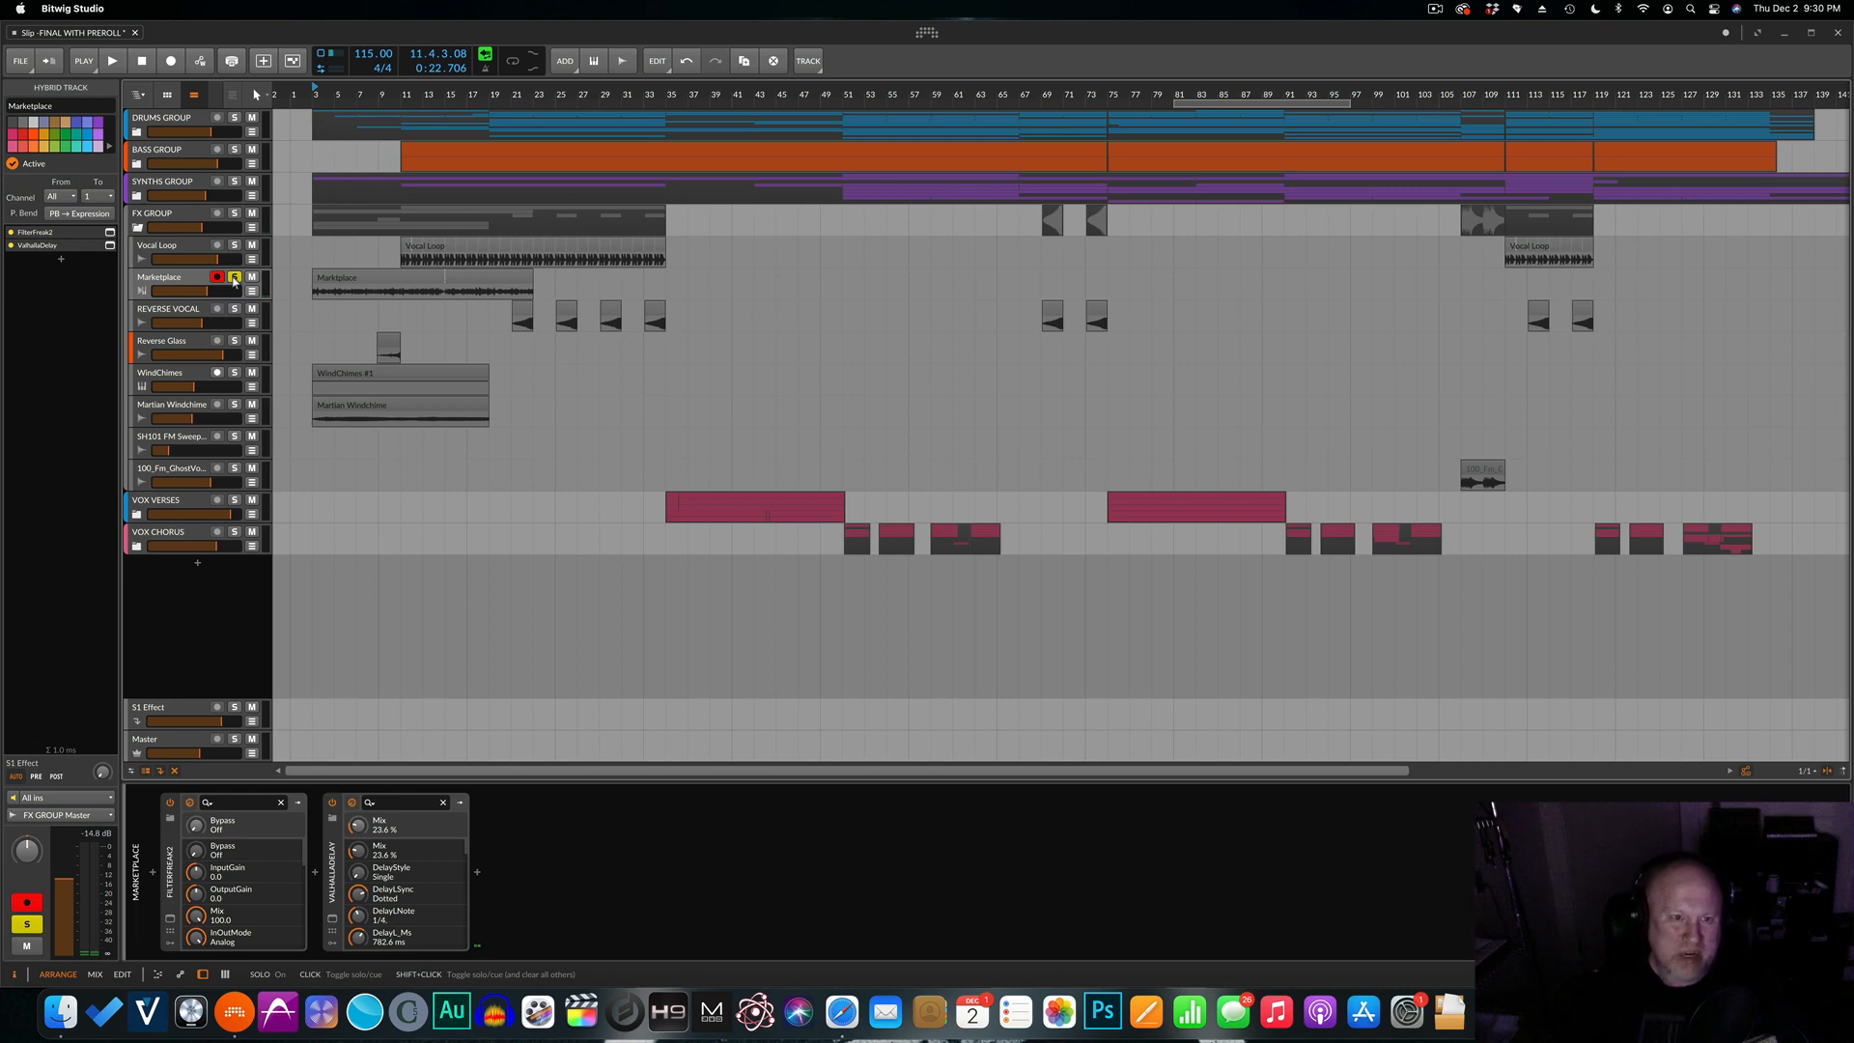
Move the solo from Marketplace to WindChimes, play it from bar 3, raise its volume slightly and stop playback.
{"action": "left_click", "coordinate": [235, 374]}
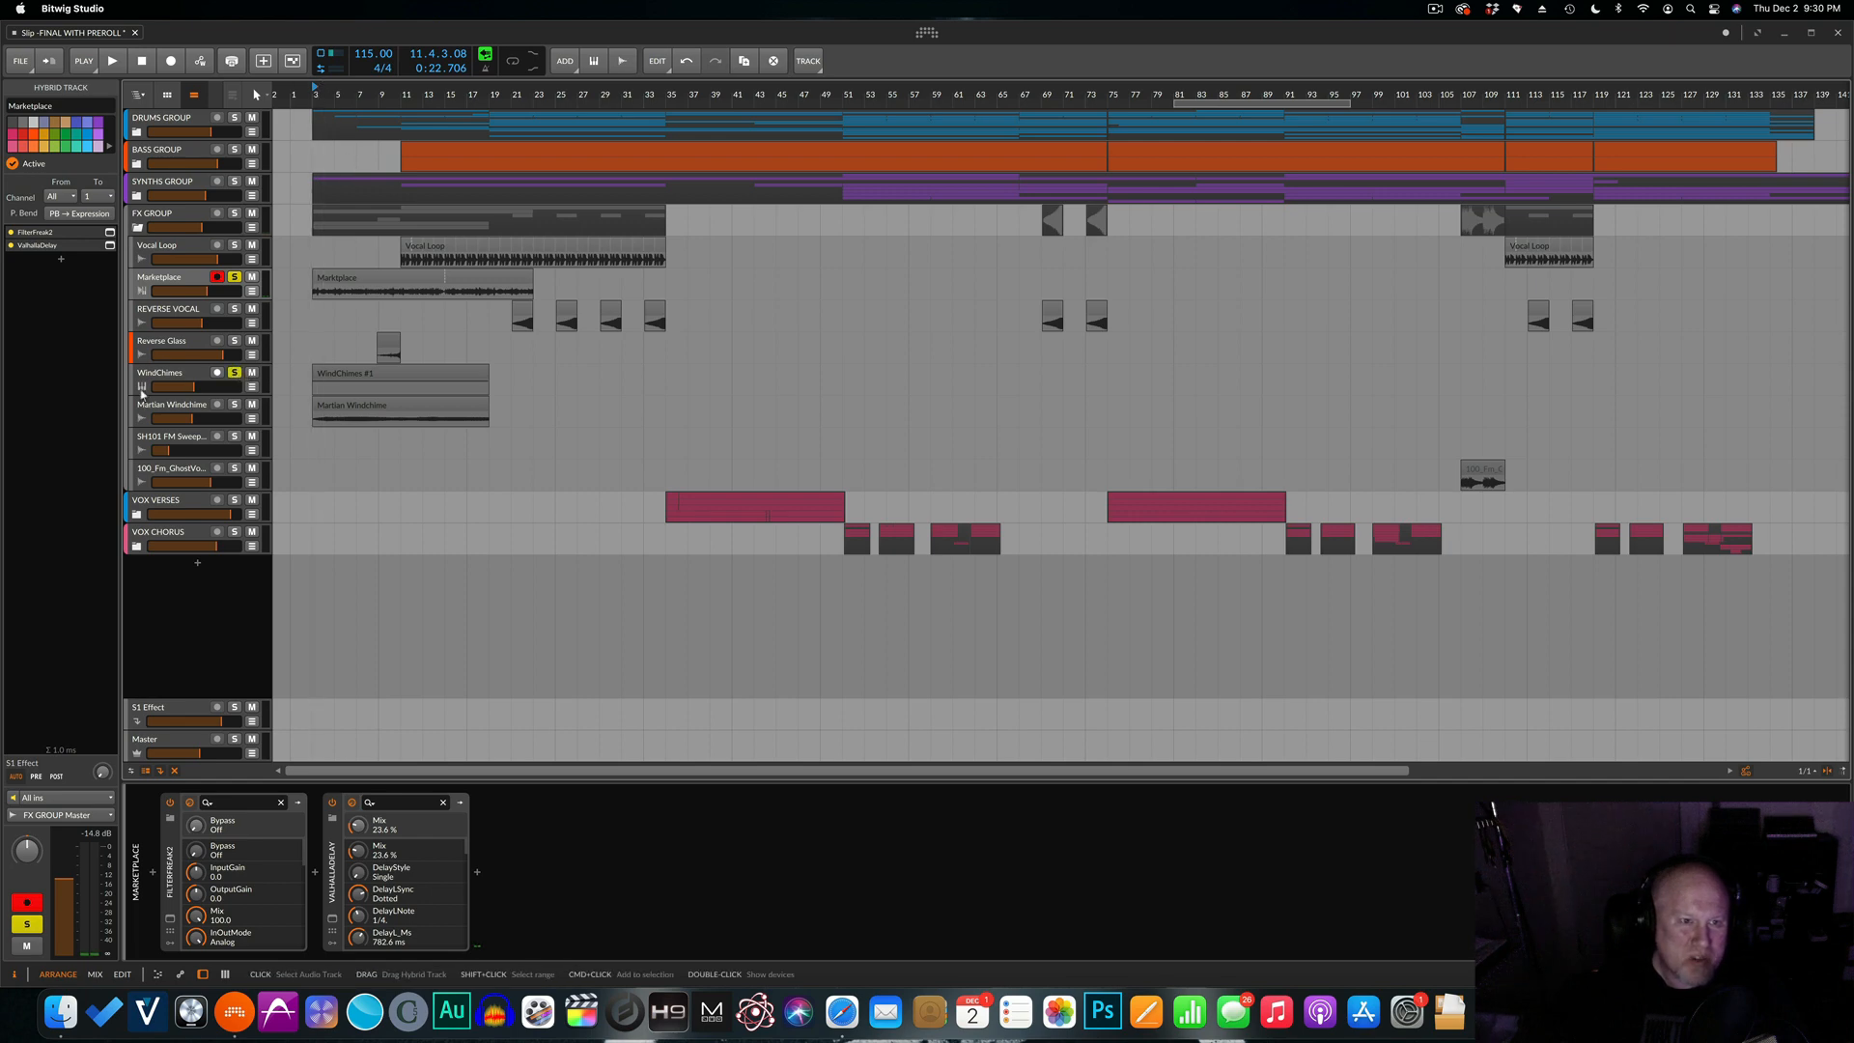
{"action": "key", "text": "space"}
{"action": "left_click", "coordinate": [196, 388]}
{"action": "left_click_drag", "start_coordinate": [196, 388], "coordinate": [201, 387]}
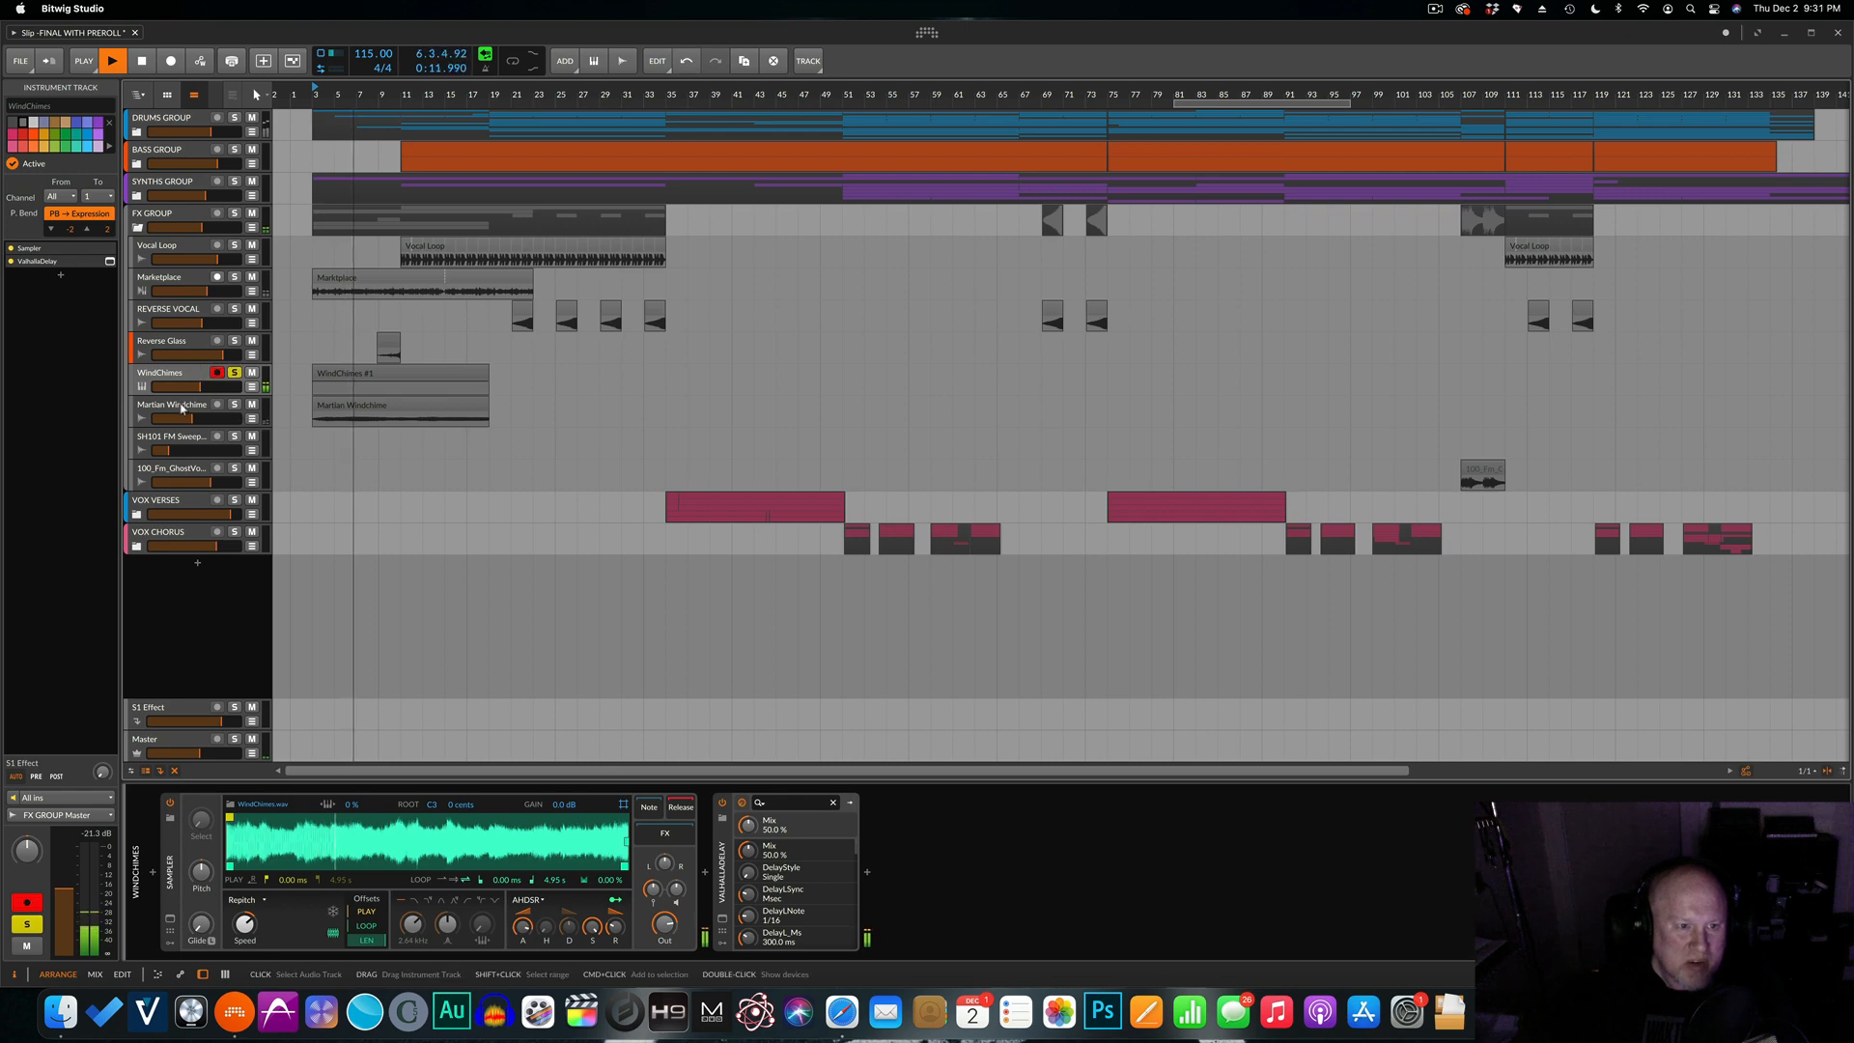
{"action": "key", "text": "space"}
Show Martian Windchime's devices and audition it soloed with WindChimes from bar 3, ending with playback stopped and both solos cleared.
{"action": "left_click", "coordinate": [188, 407]}
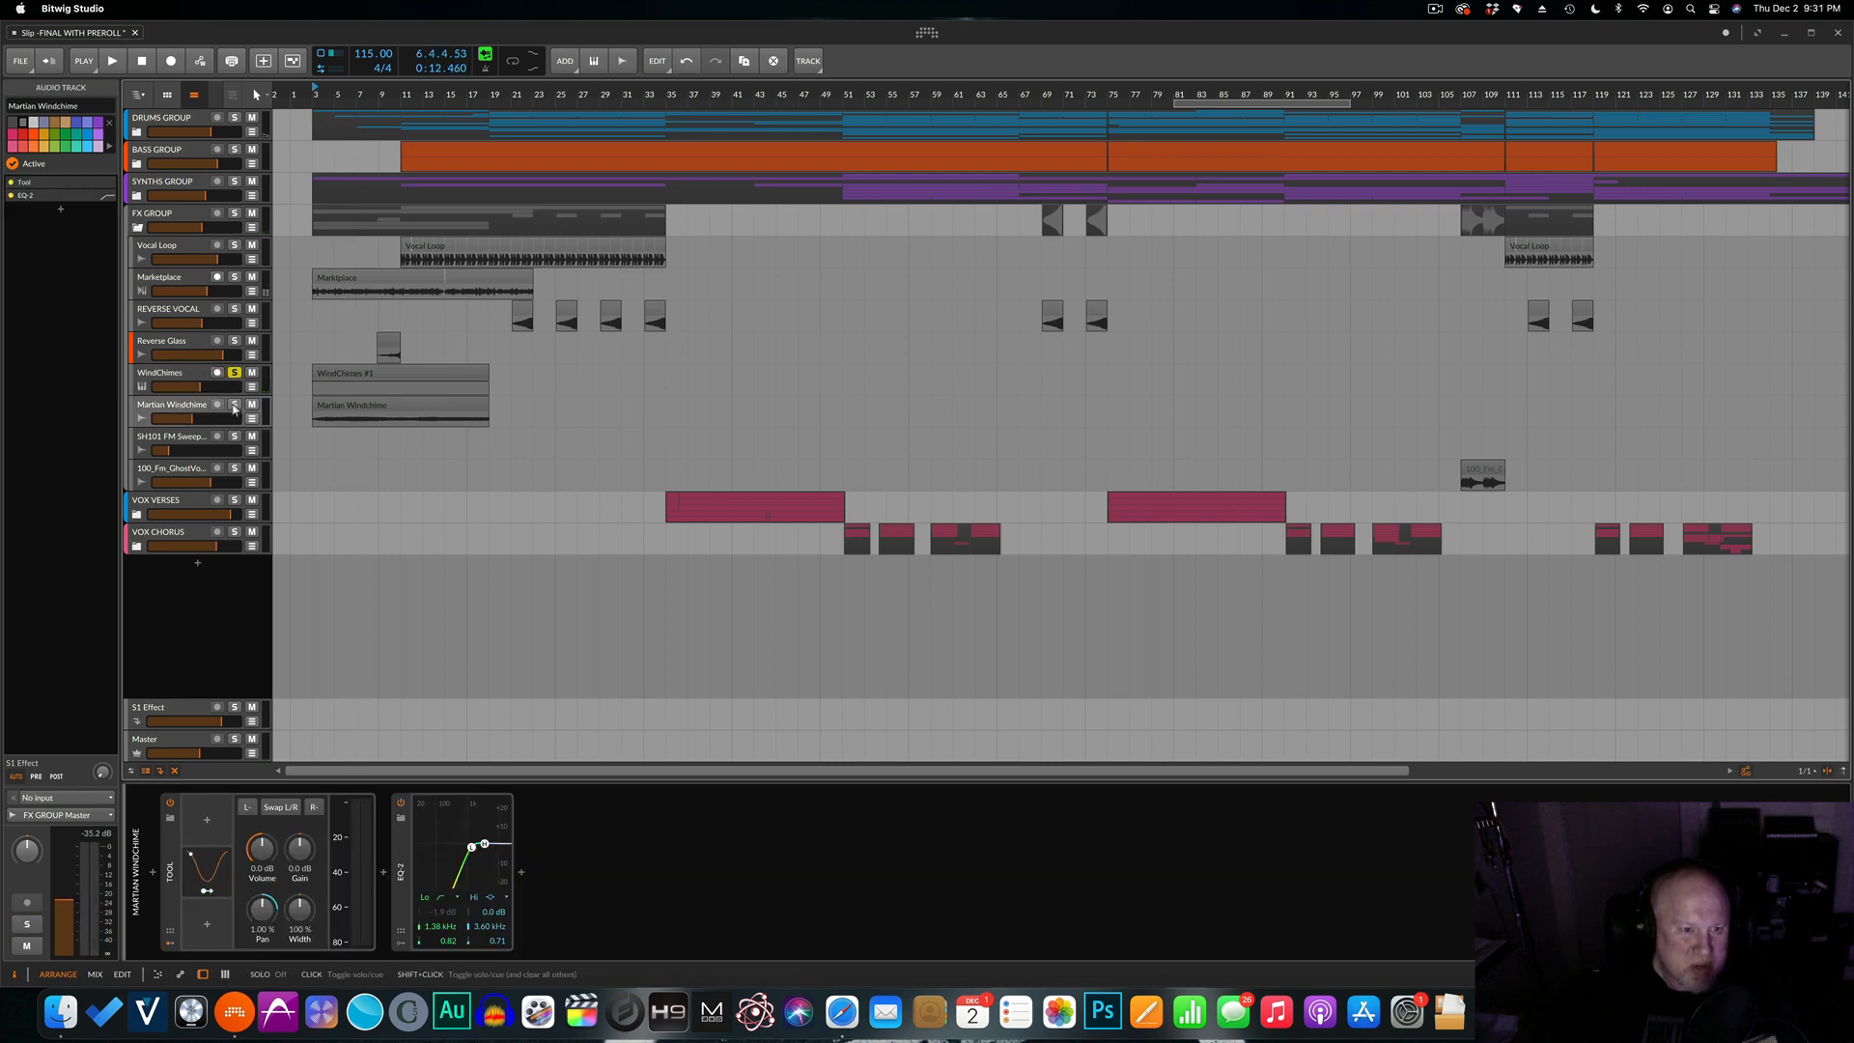
{"action": "left_click", "coordinate": [235, 406]}
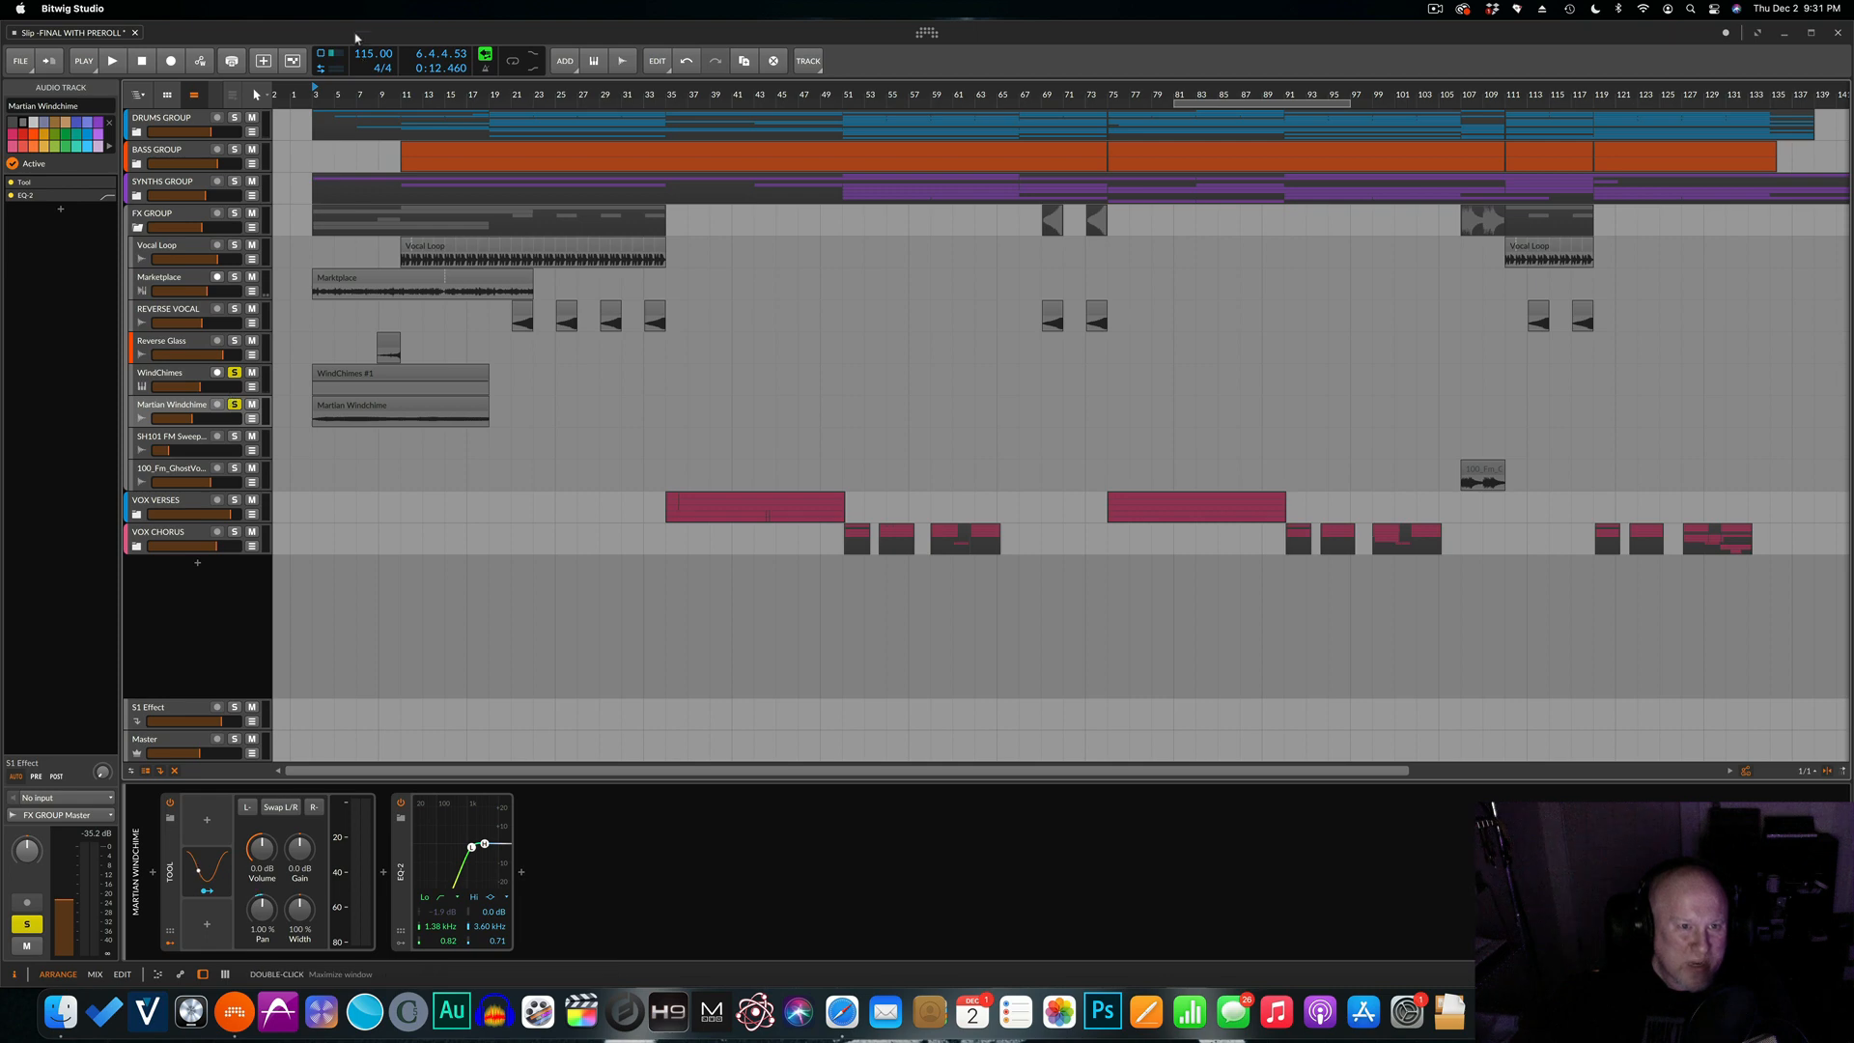
{"action": "key", "text": "space"}
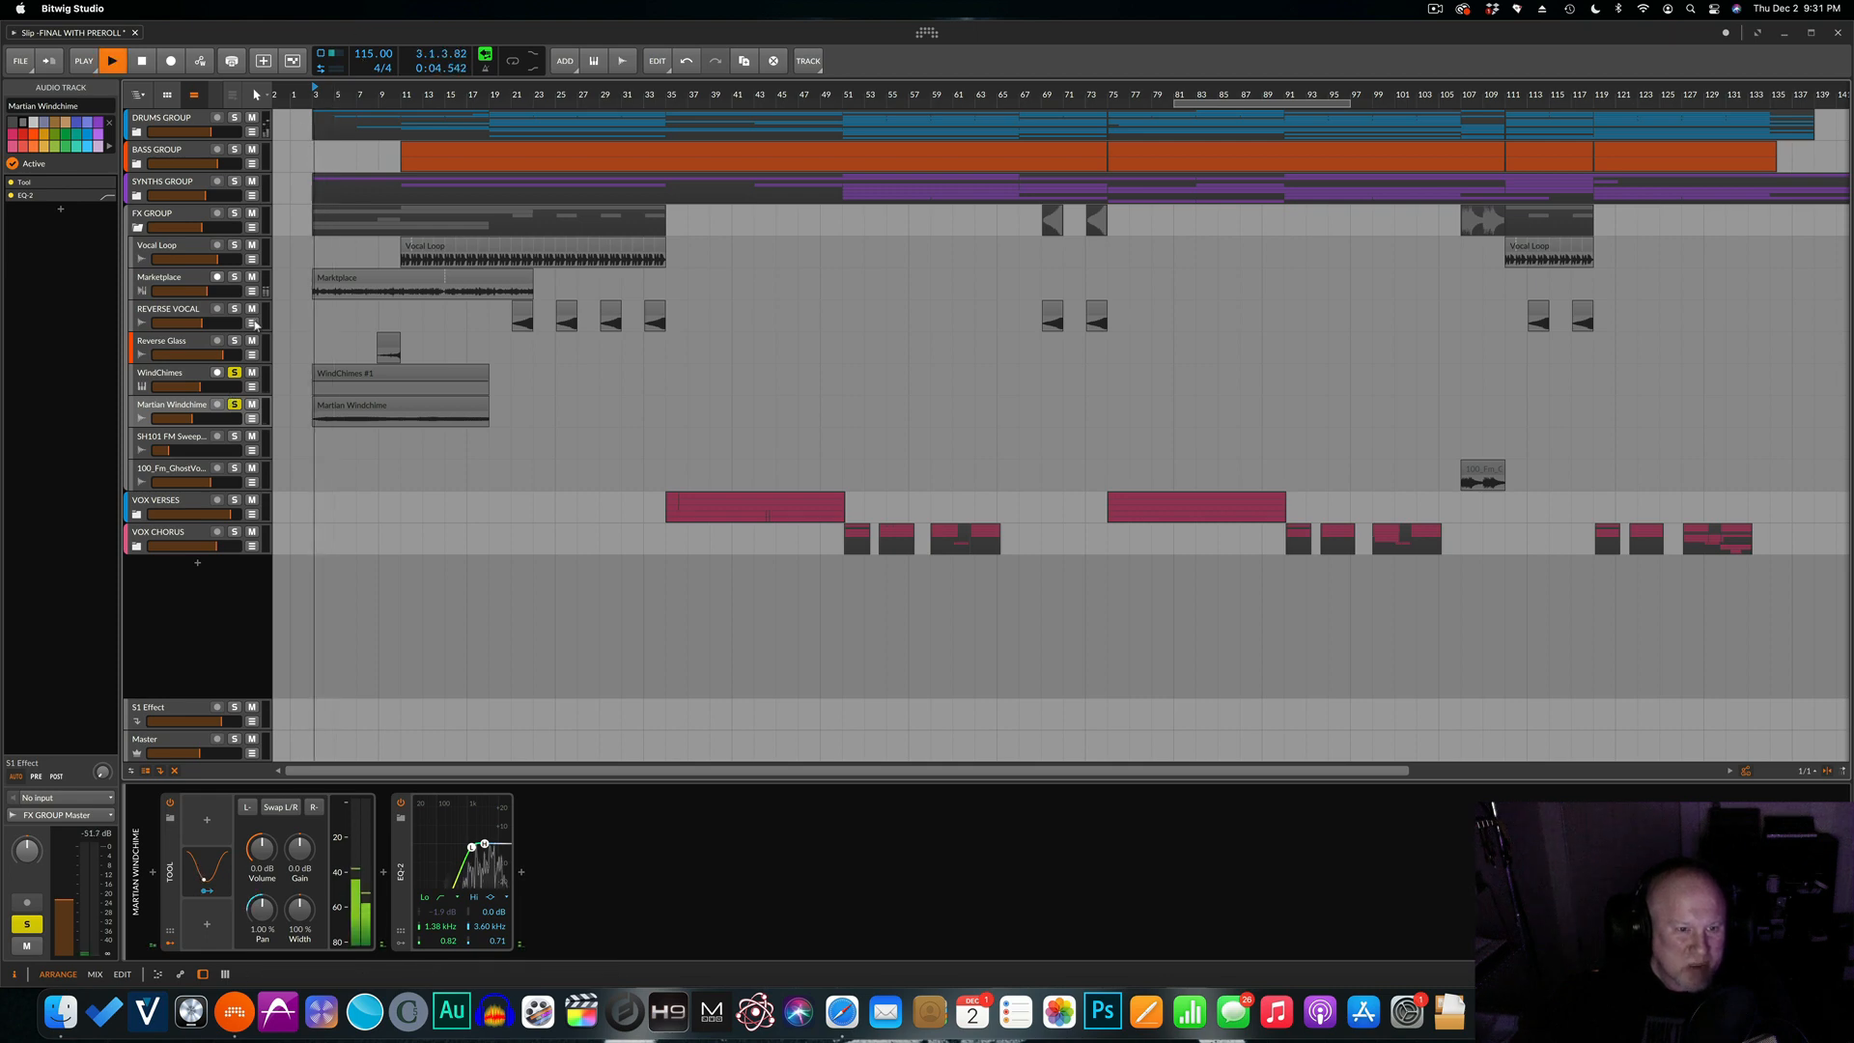
{"action": "key", "text": "space"}
{"action": "left_click", "coordinate": [235, 374]}
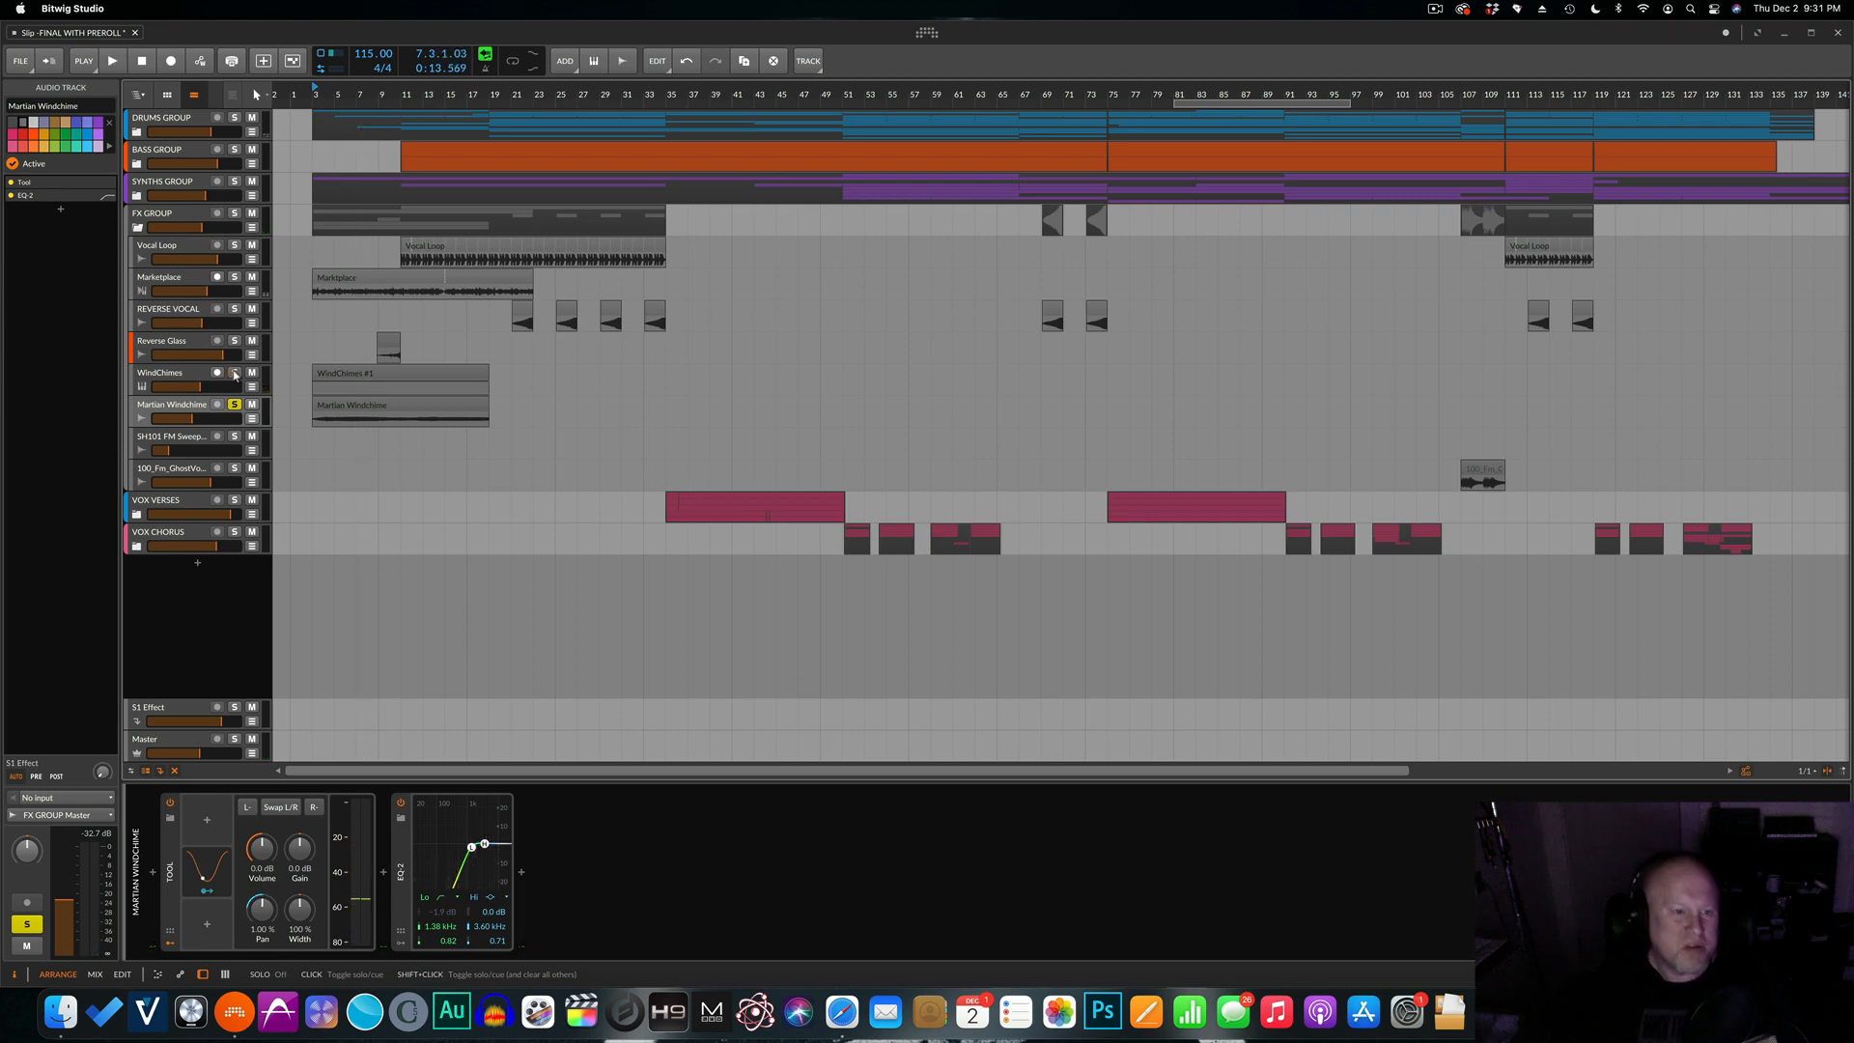
{"action": "left_click", "coordinate": [235, 406]}
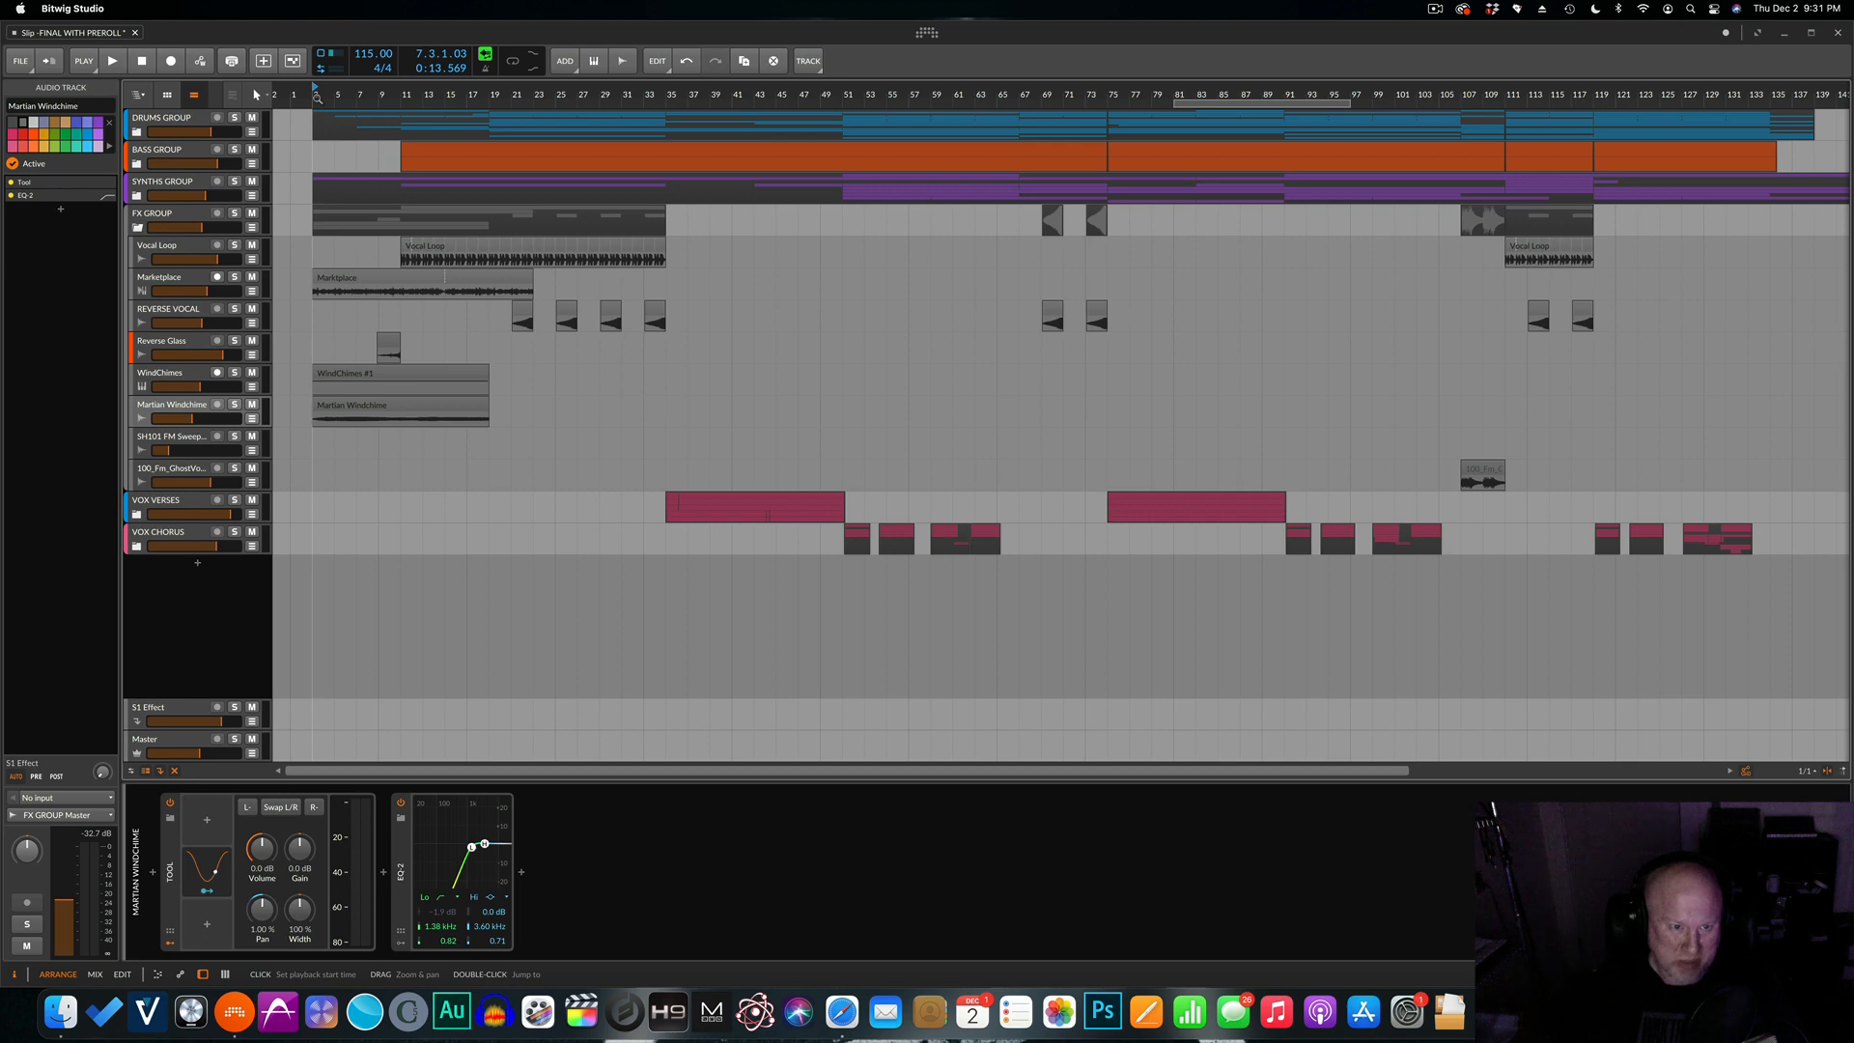
Audition the FX GROUP soloed from bar 3 and around bar 21, clear its solo to hear the full mix, and stop playback.
{"action": "key", "text": "space"}
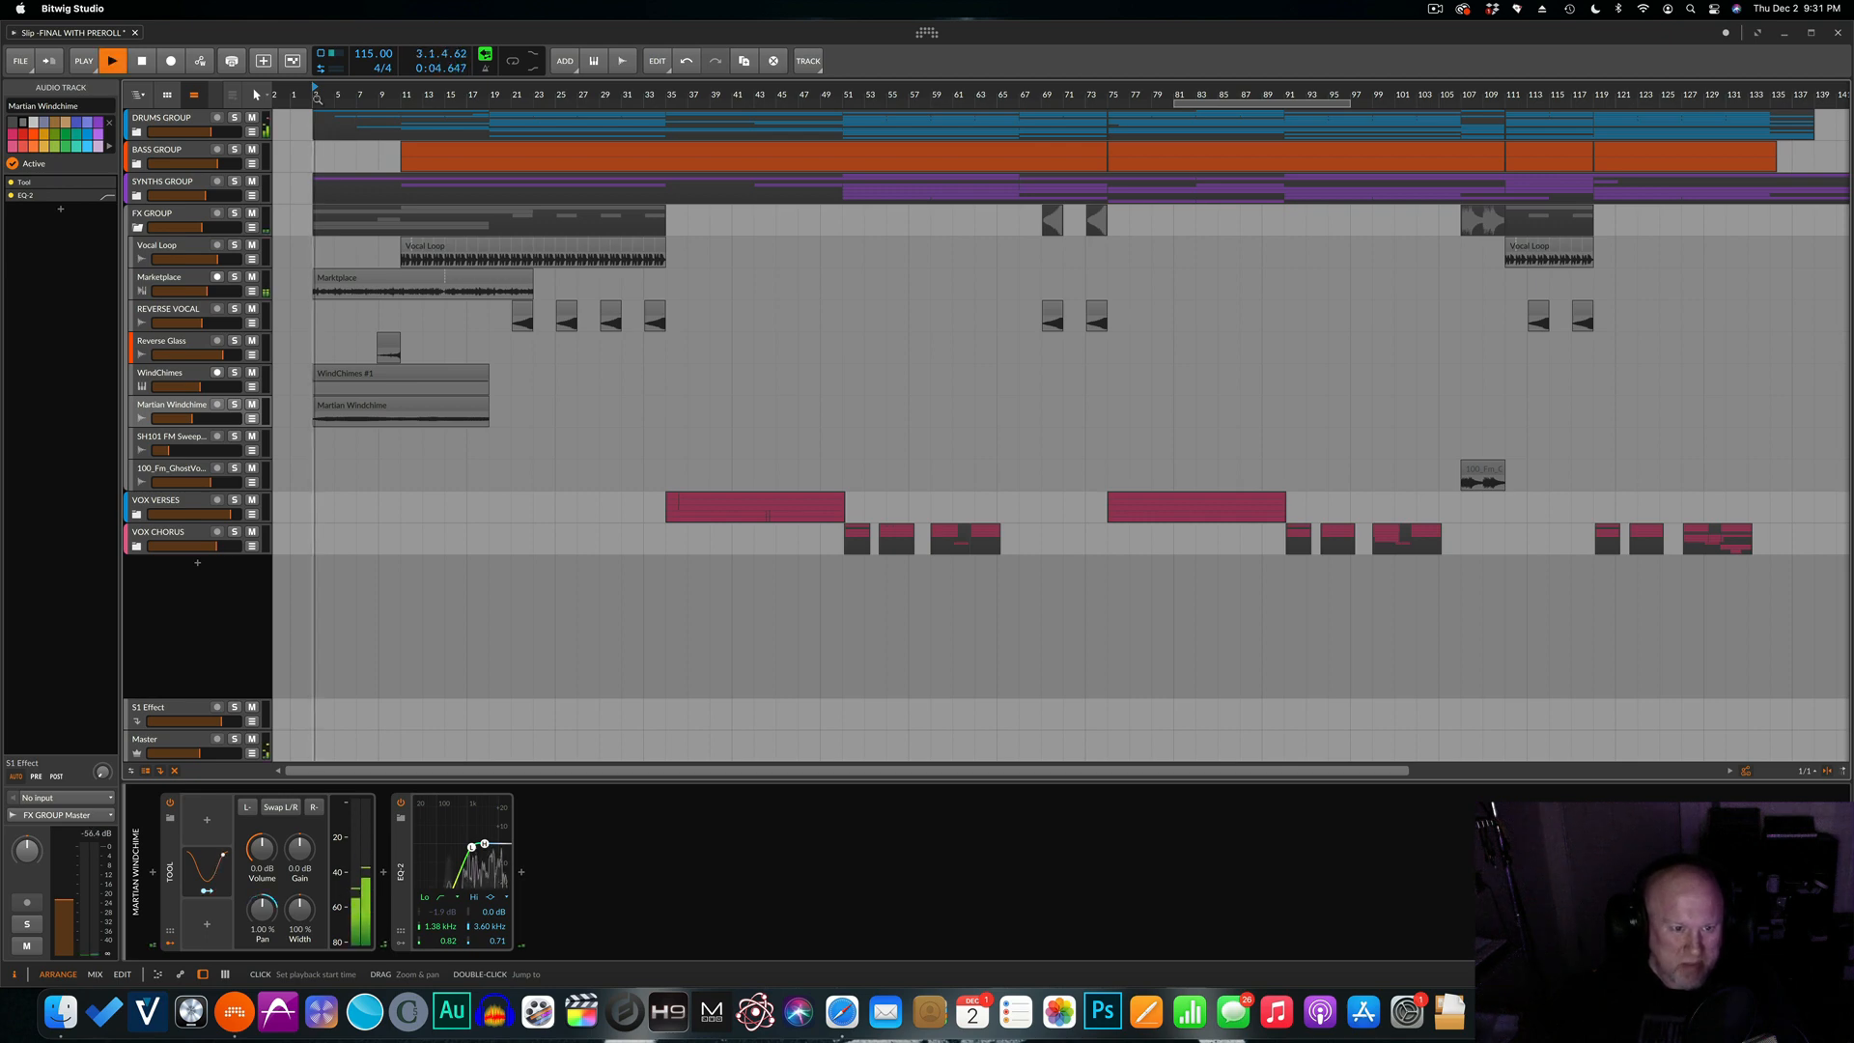
{"action": "left_click", "coordinate": [234, 212]}
{"action": "key", "text": "space"}
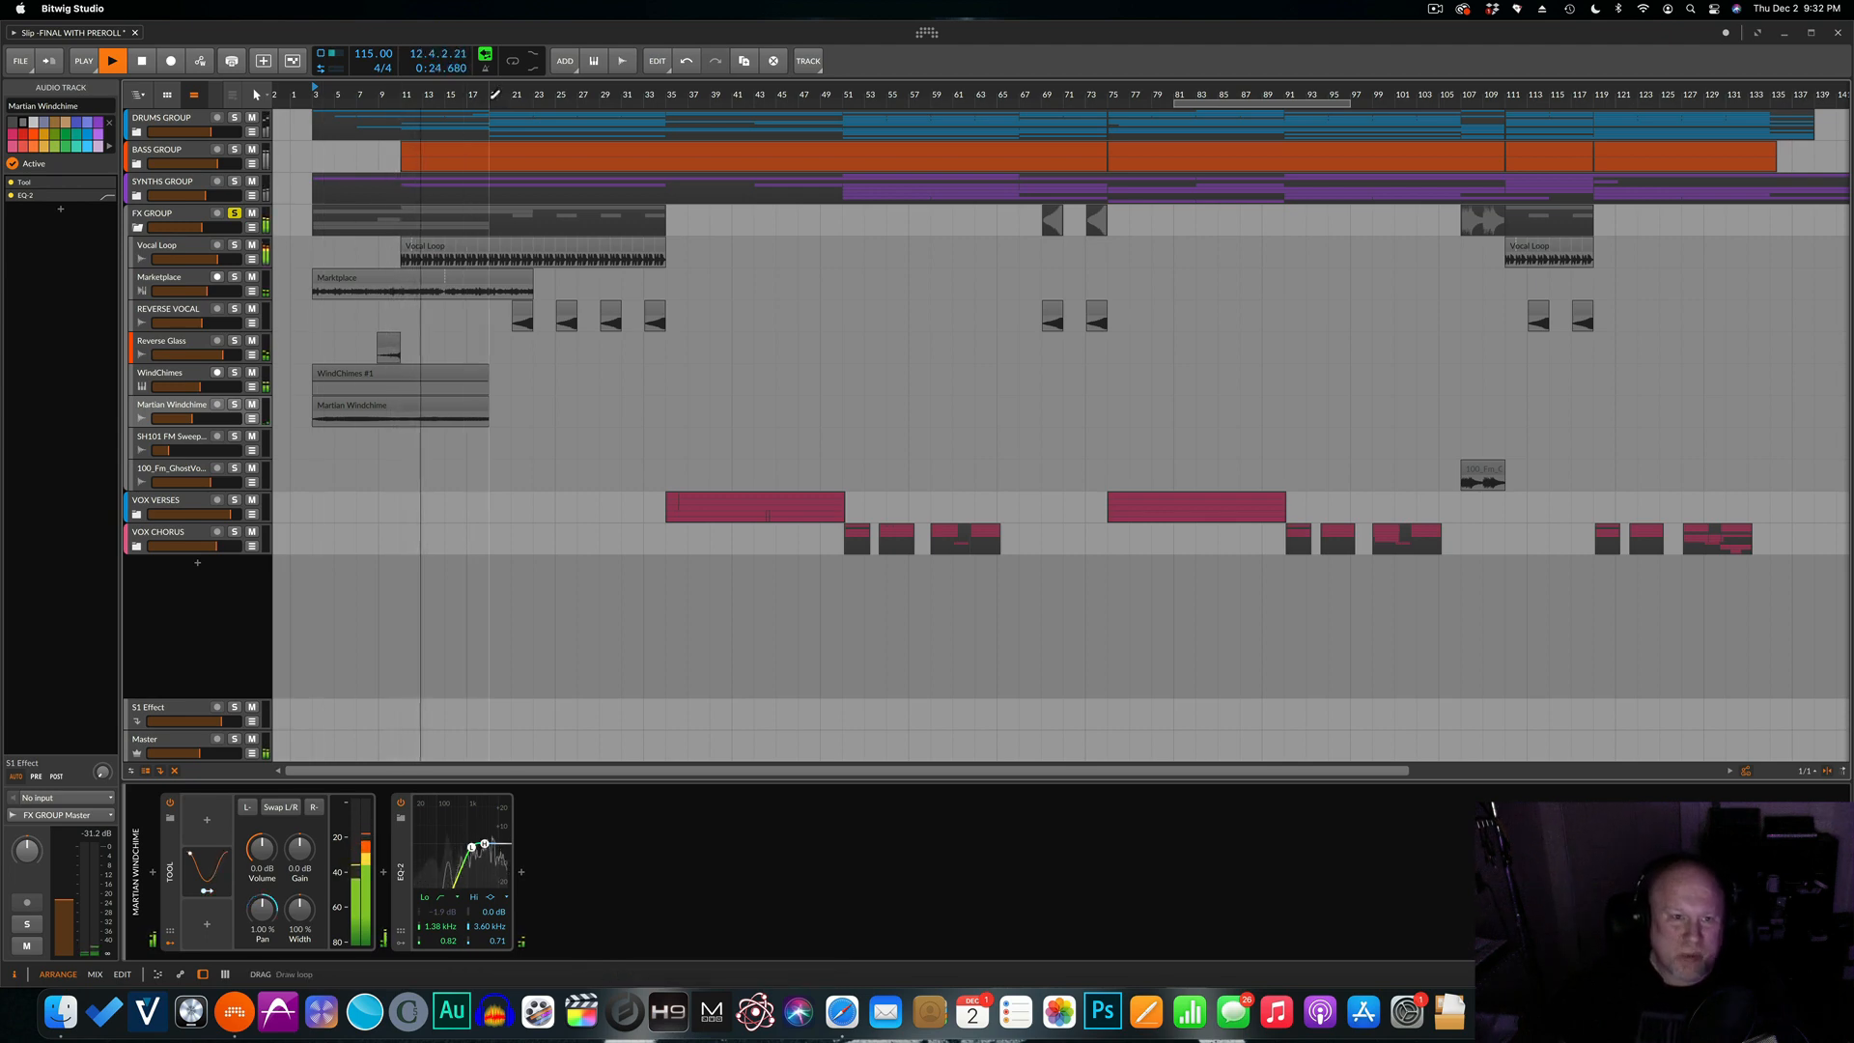
{"action": "left_click", "coordinate": [499, 98]}
{"action": "key", "text": "space"}
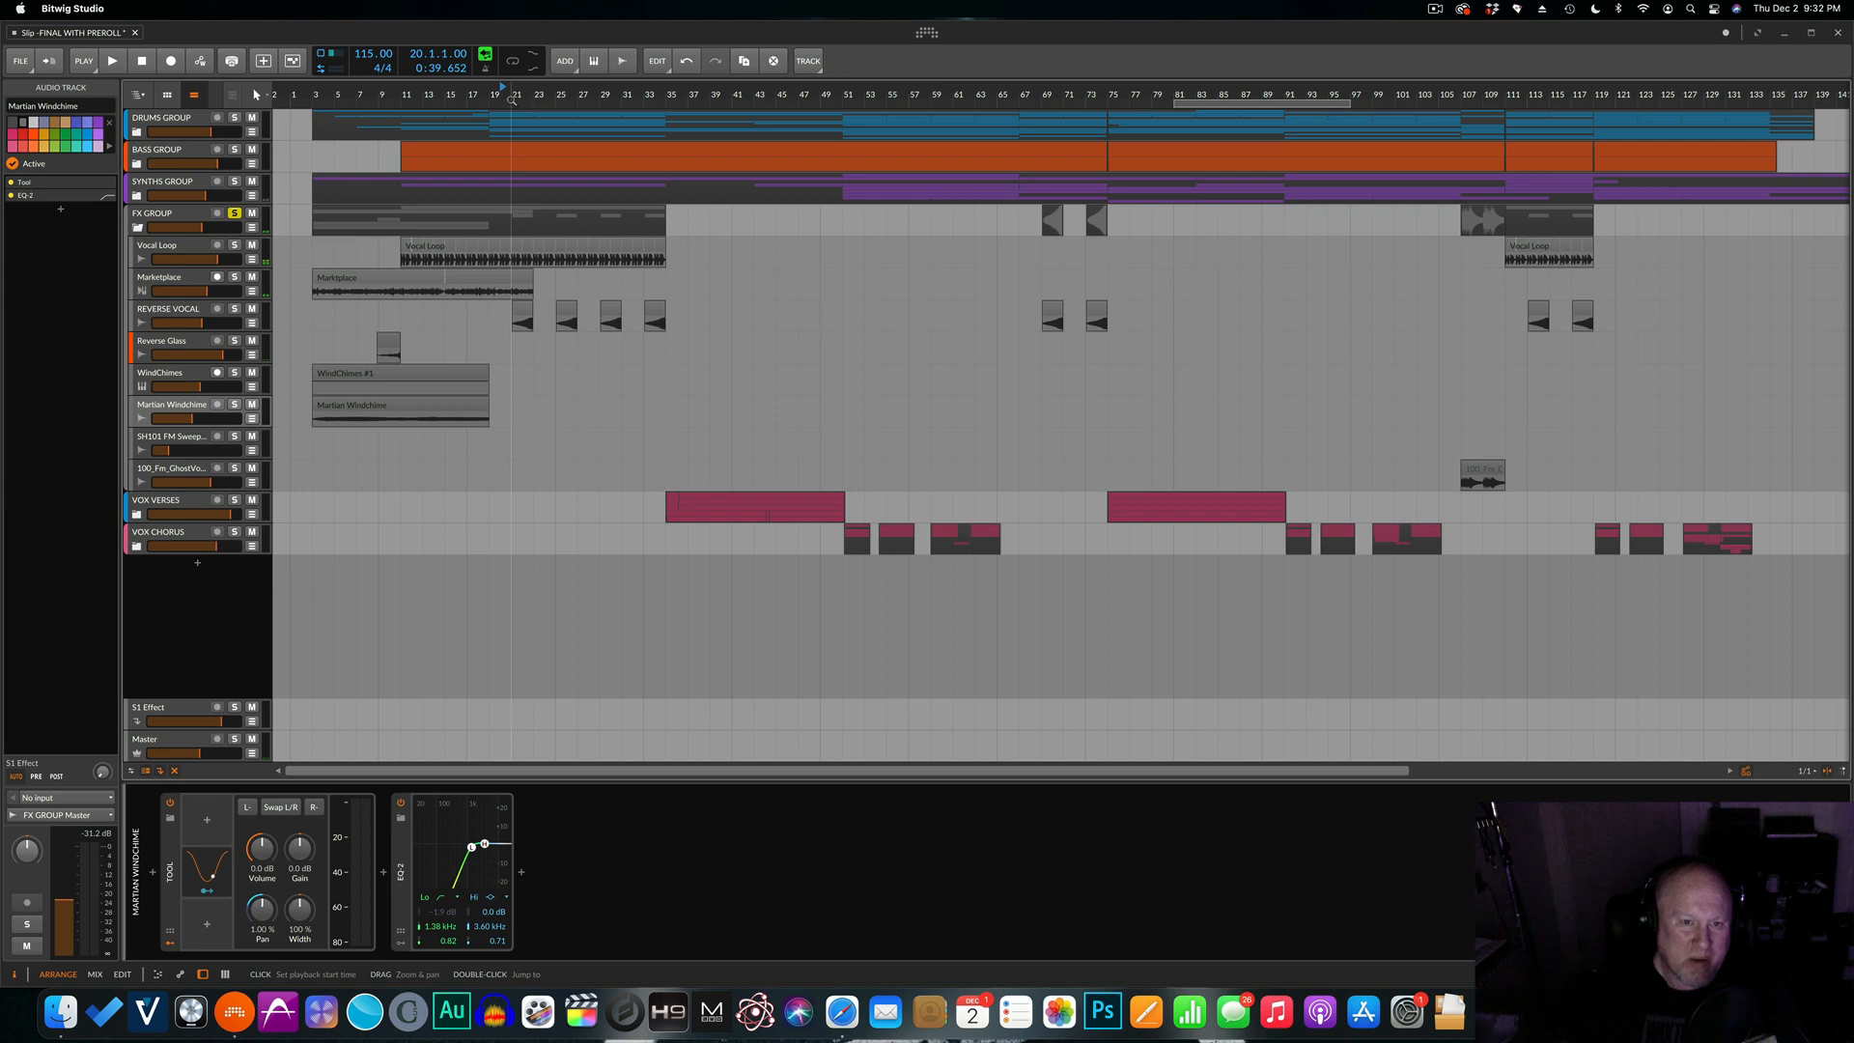
{"action": "key", "text": "space"}
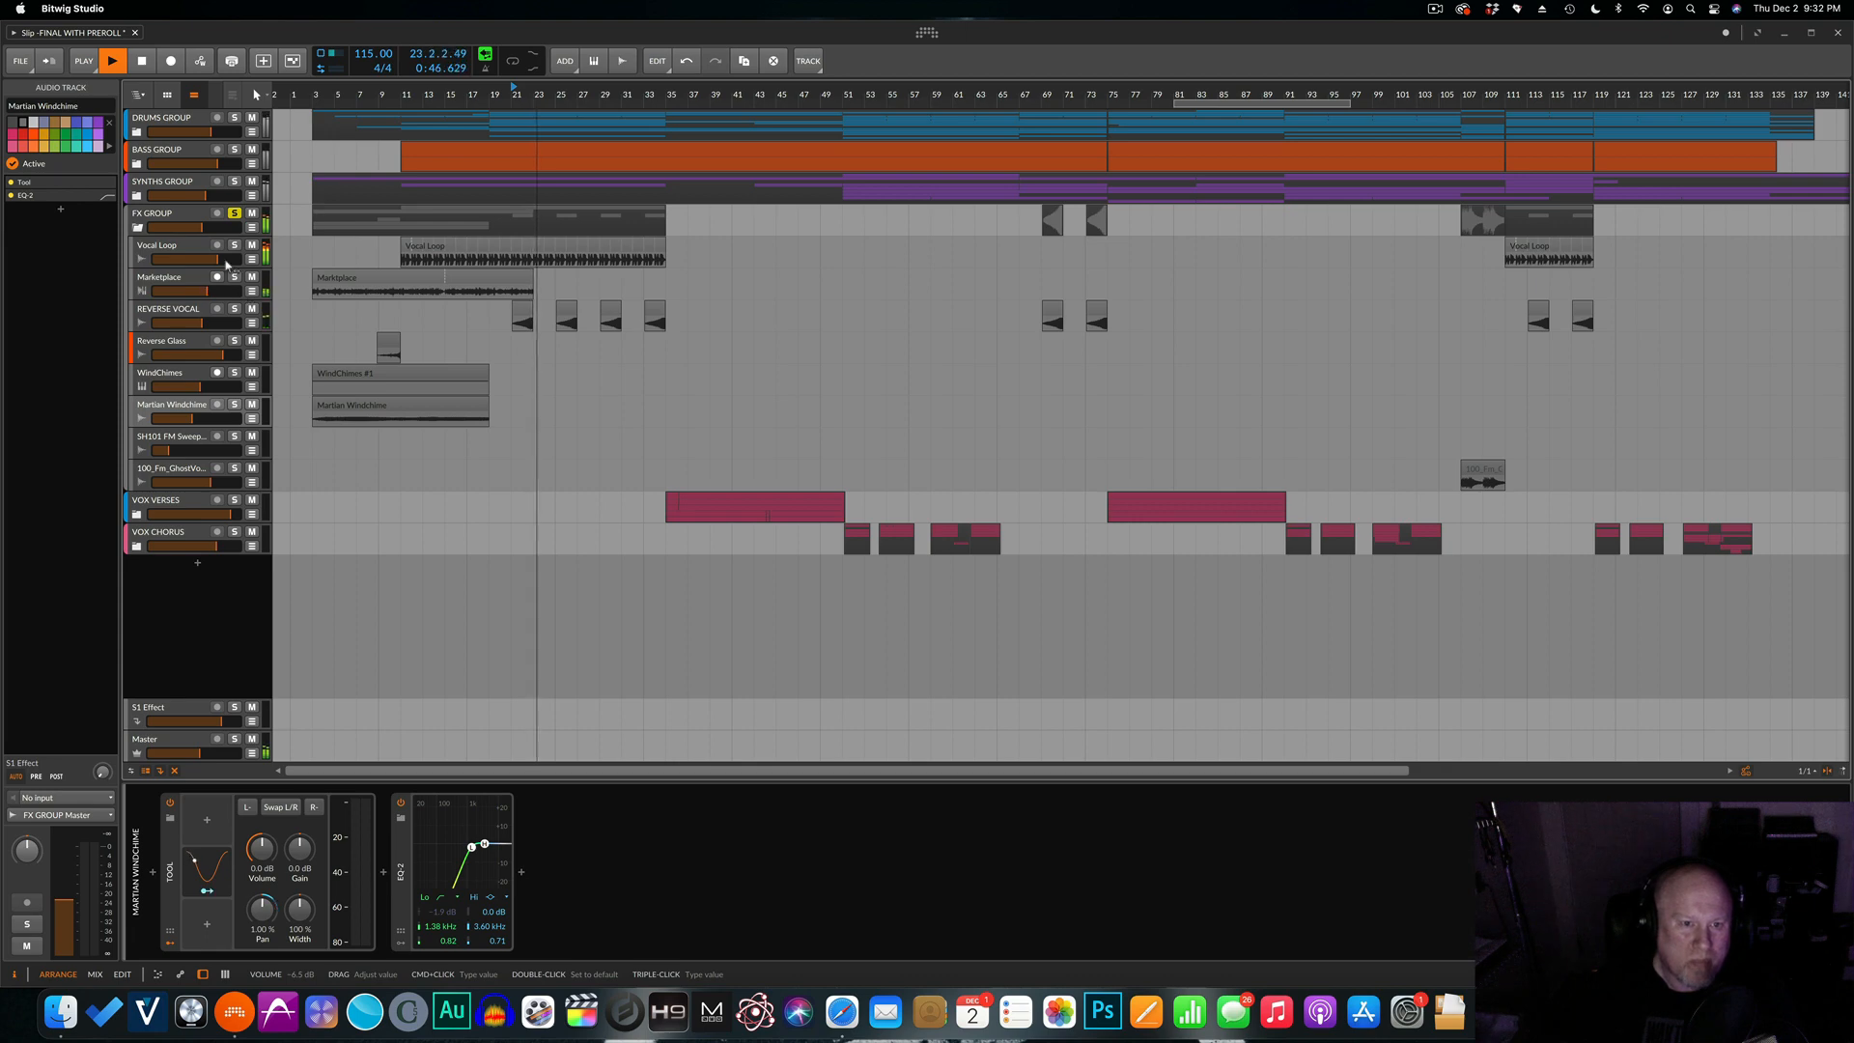
{"action": "left_click", "coordinate": [235, 213]}
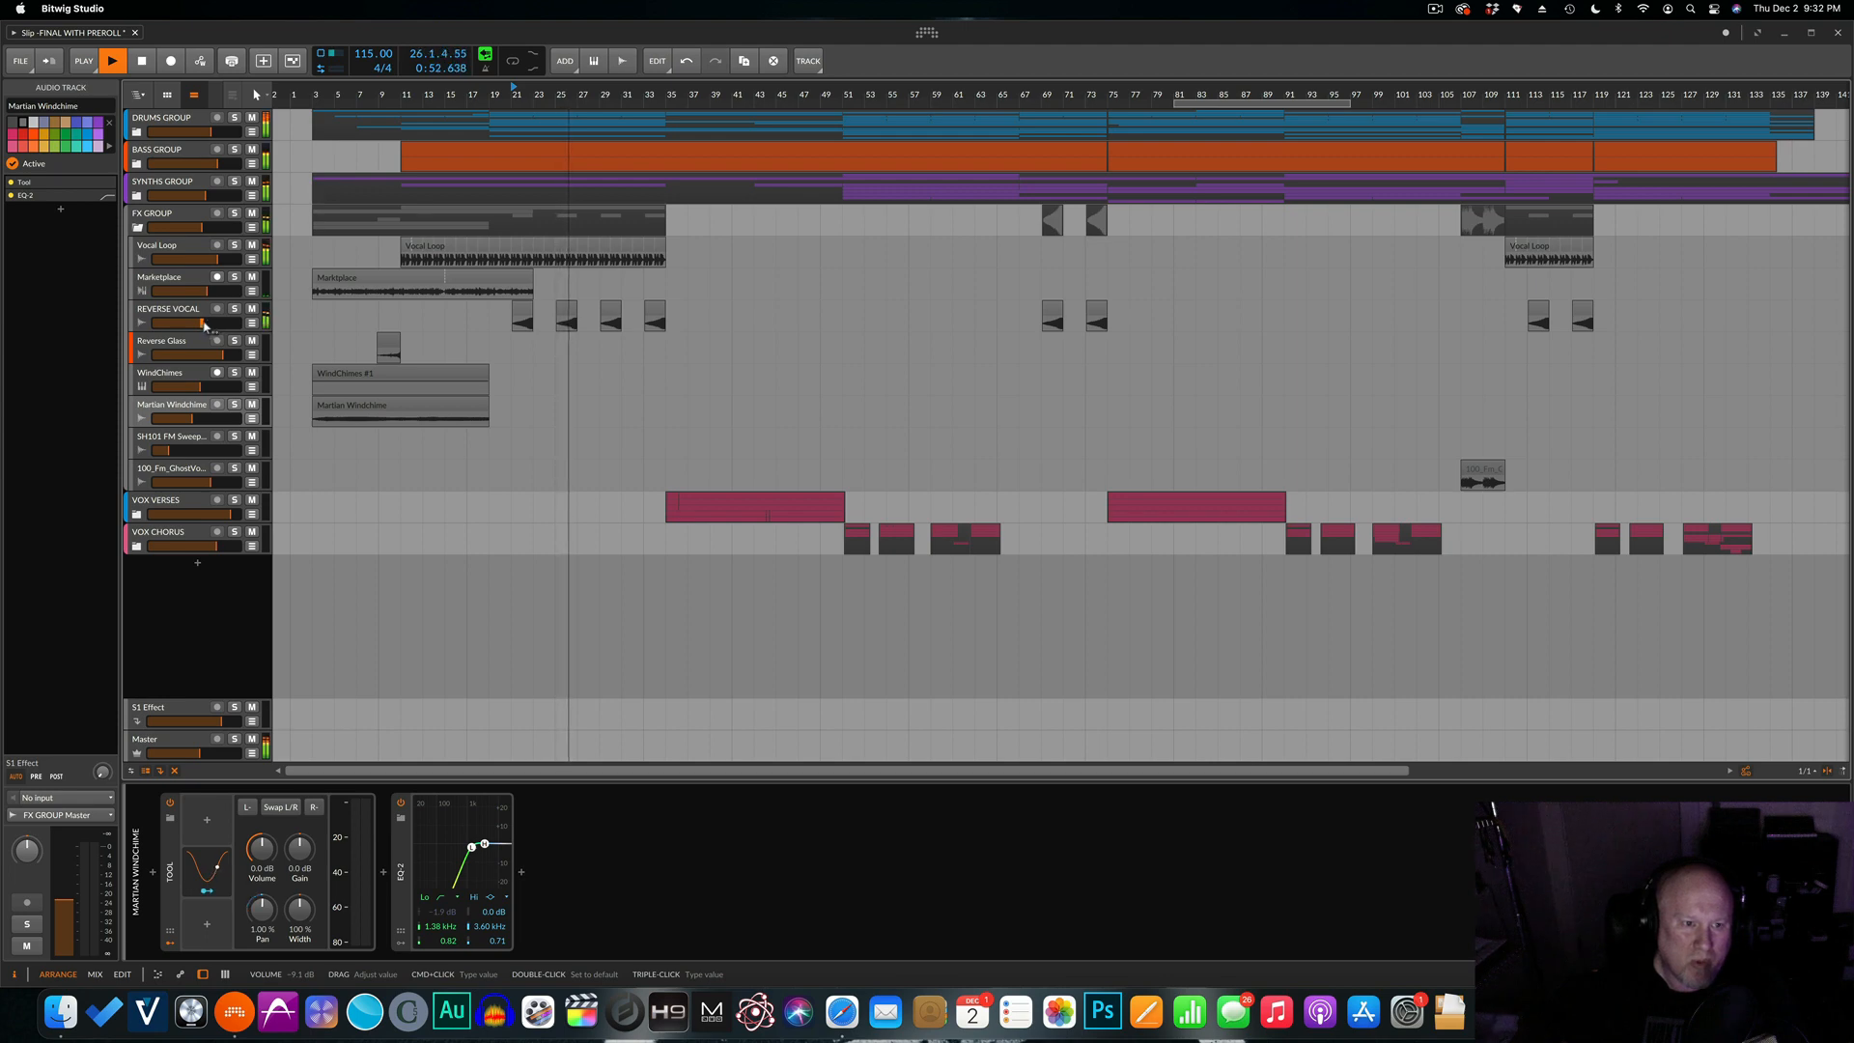
{"action": "key", "text": "space"}
Audition the 100_Fm_GhostVoices track soloed from bar 107, show its device, stop playback and clear its solo.
{"action": "left_click", "coordinate": [1468, 117]}
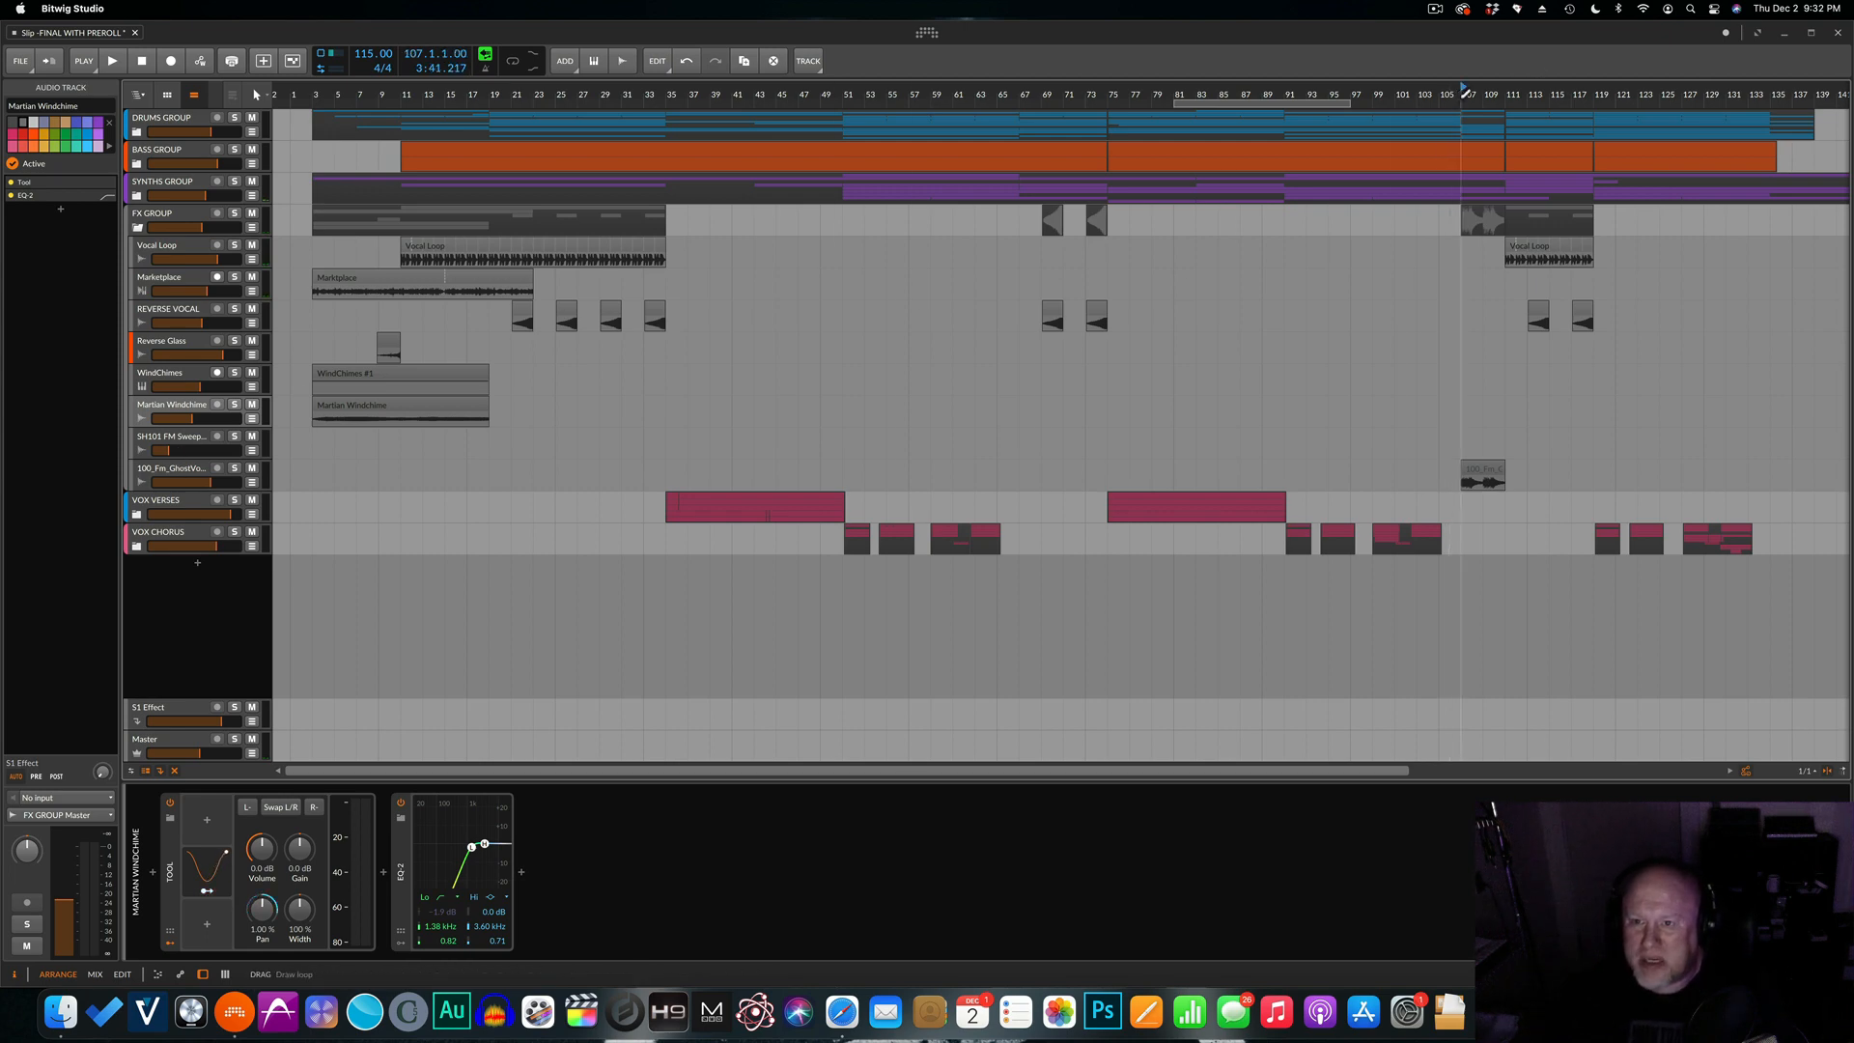
{"action": "left_click", "coordinate": [233, 468]}
{"action": "key", "text": "space"}
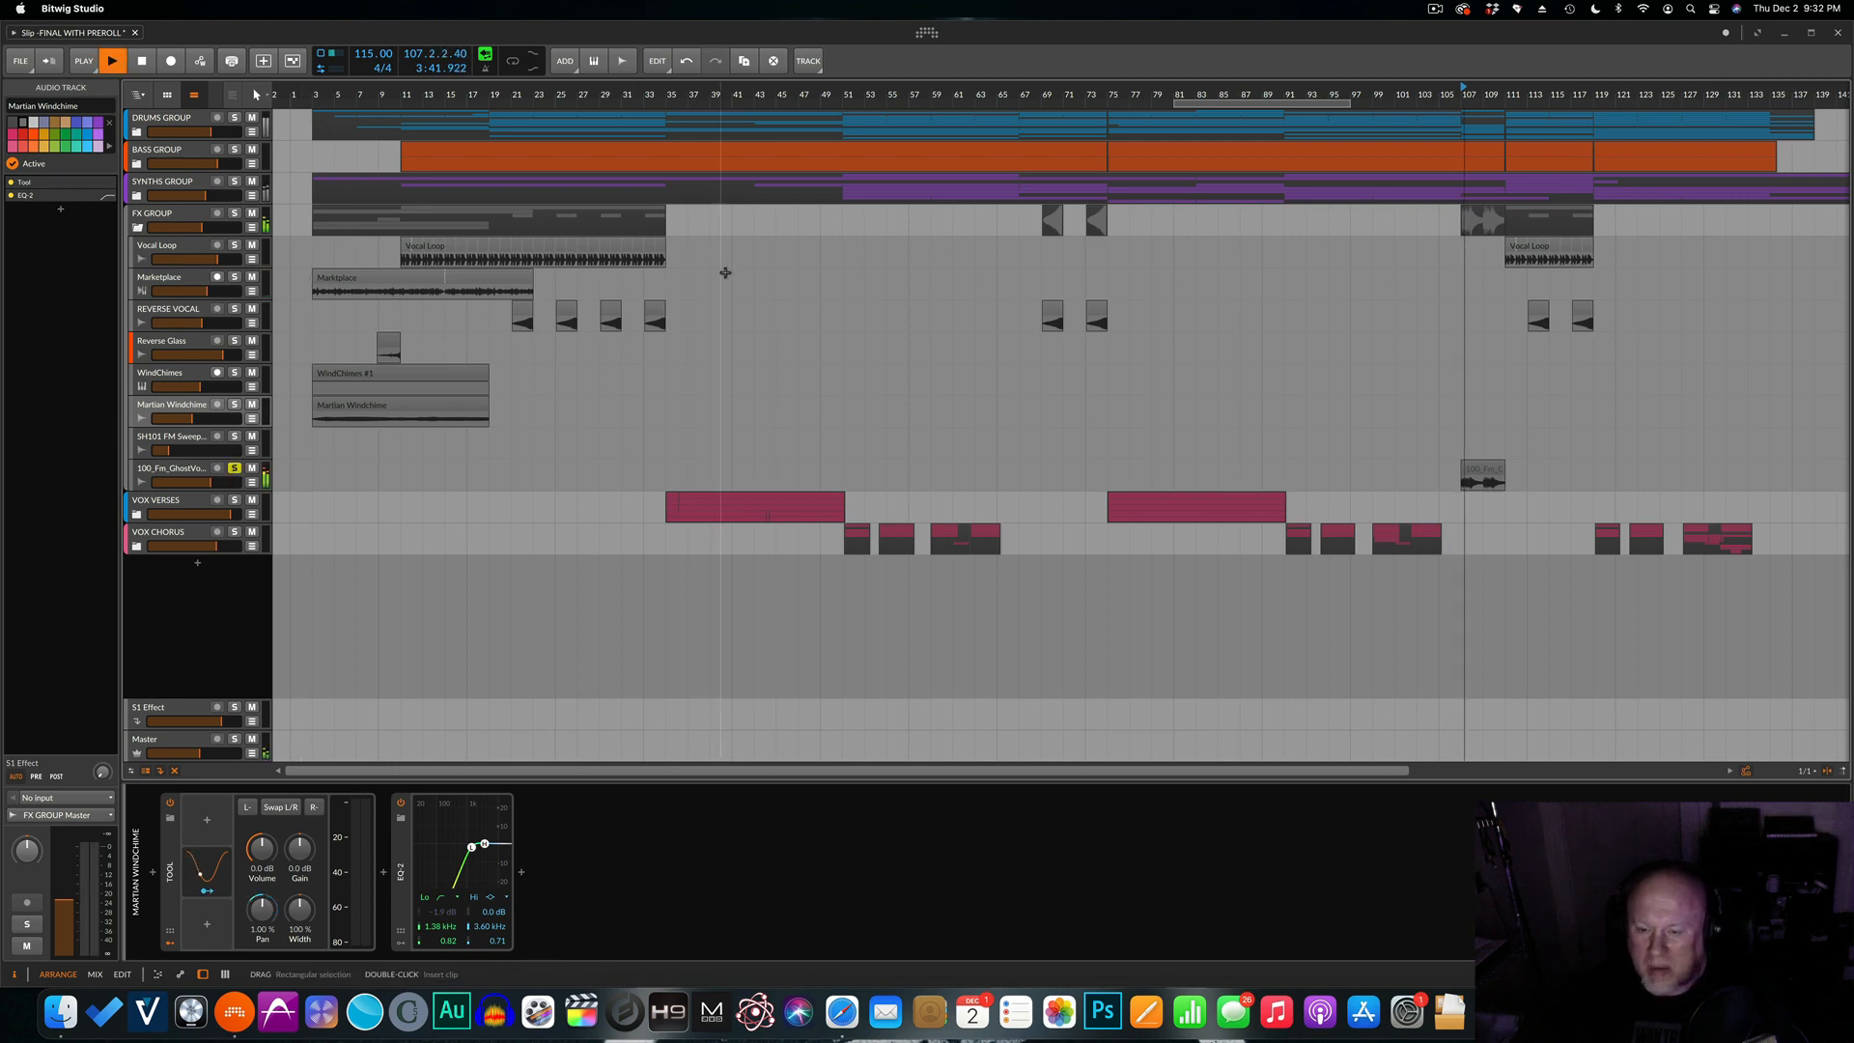
{"action": "left_click", "coordinate": [182, 471]}
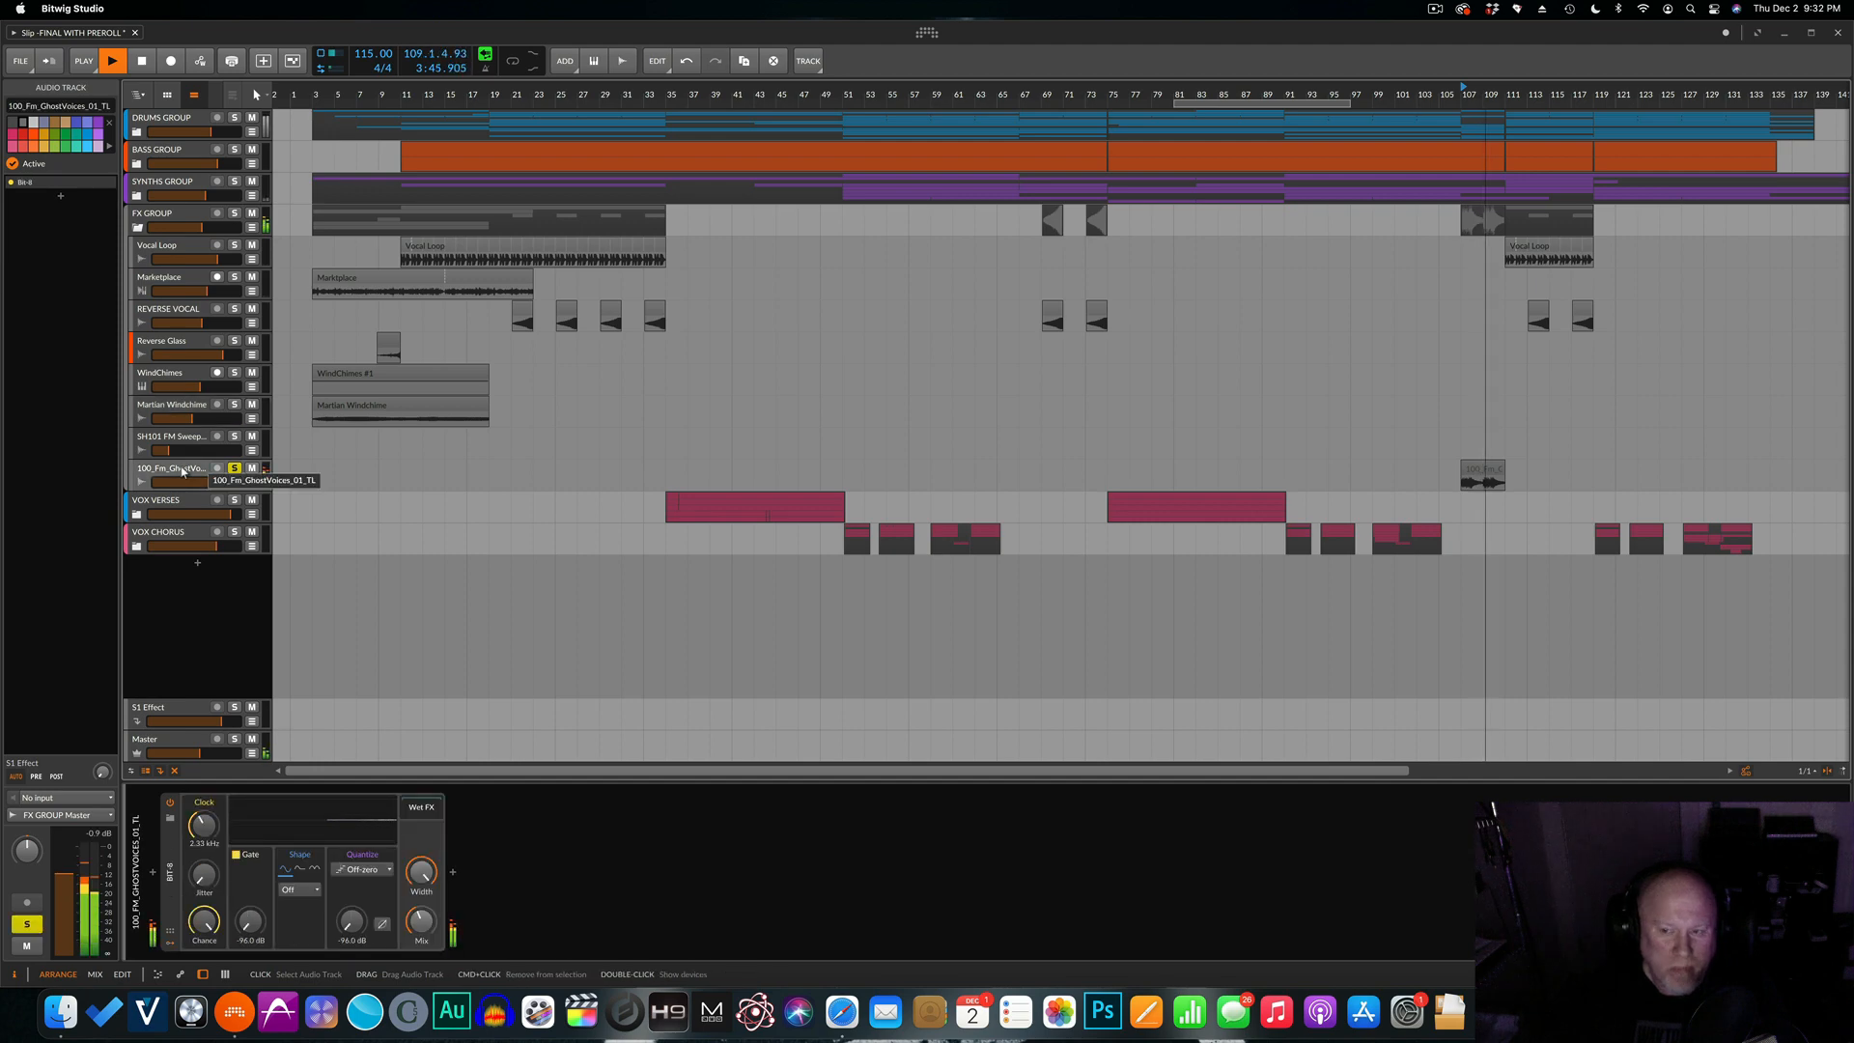
{"action": "key", "text": "space"}
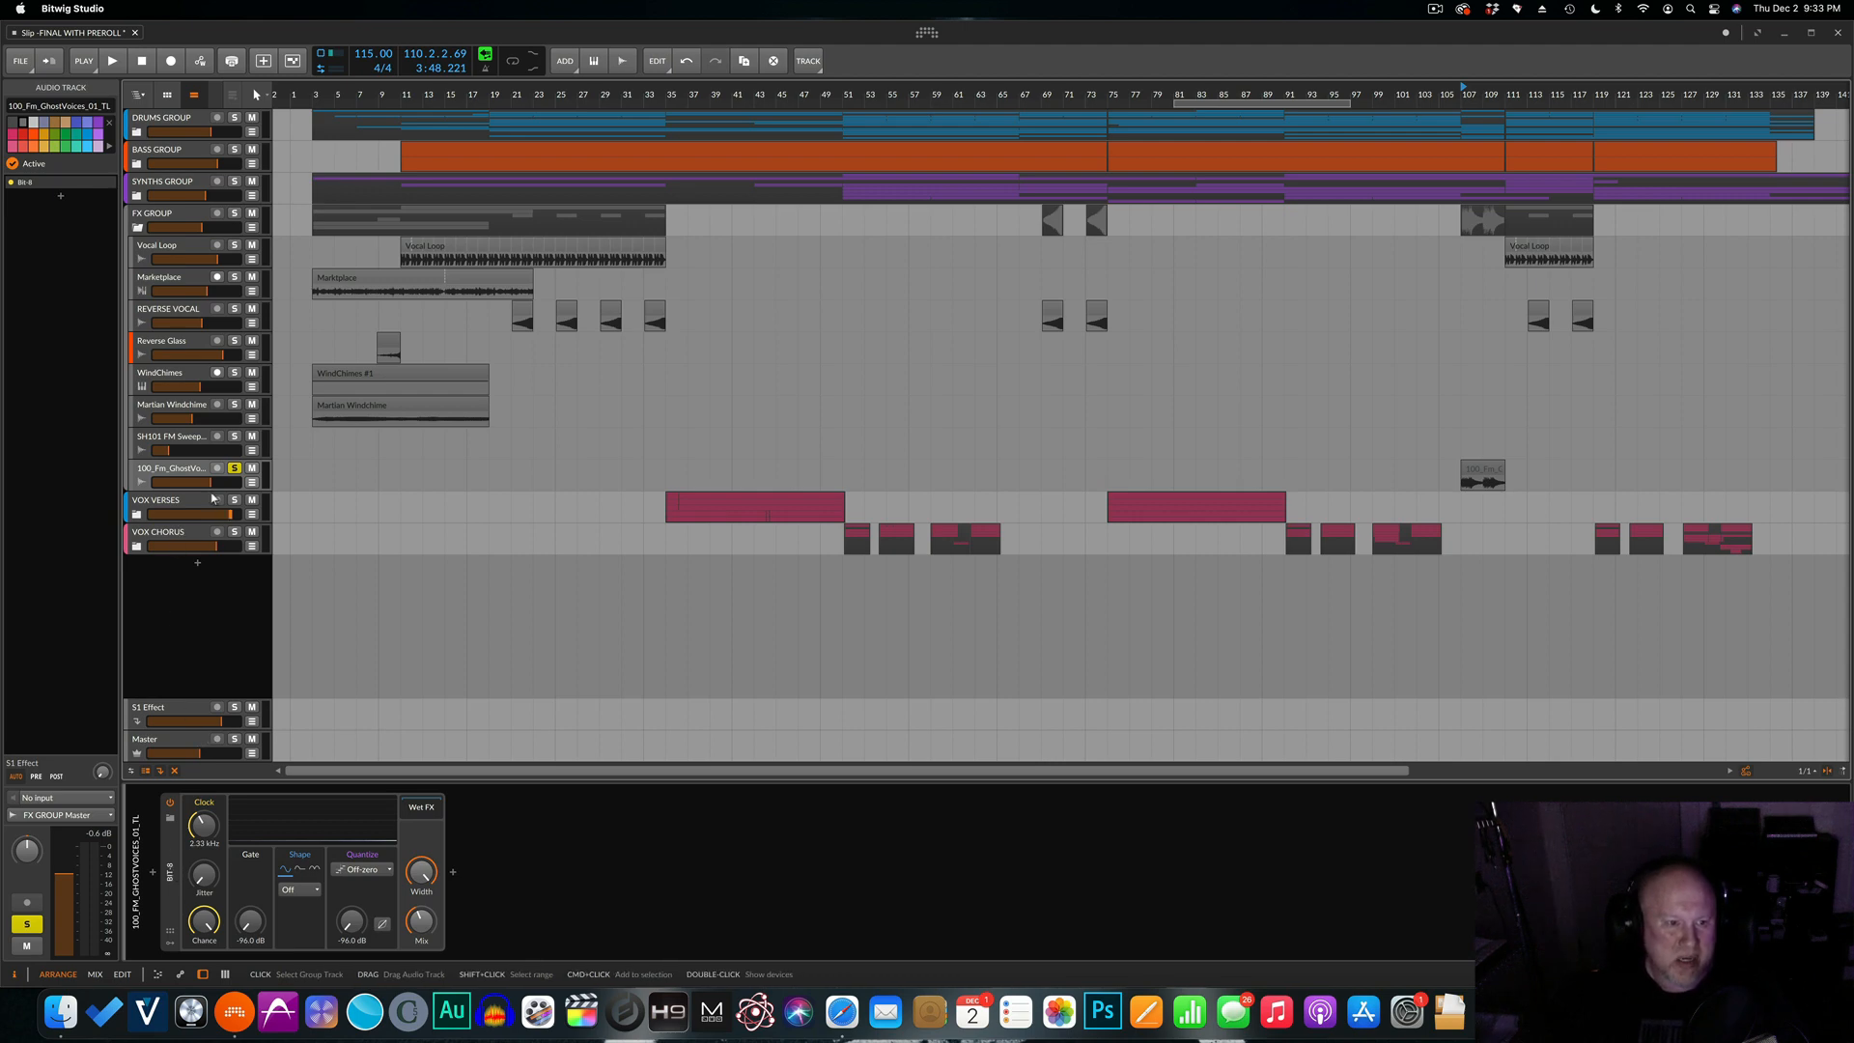
{"action": "left_click", "coordinate": [234, 469]}
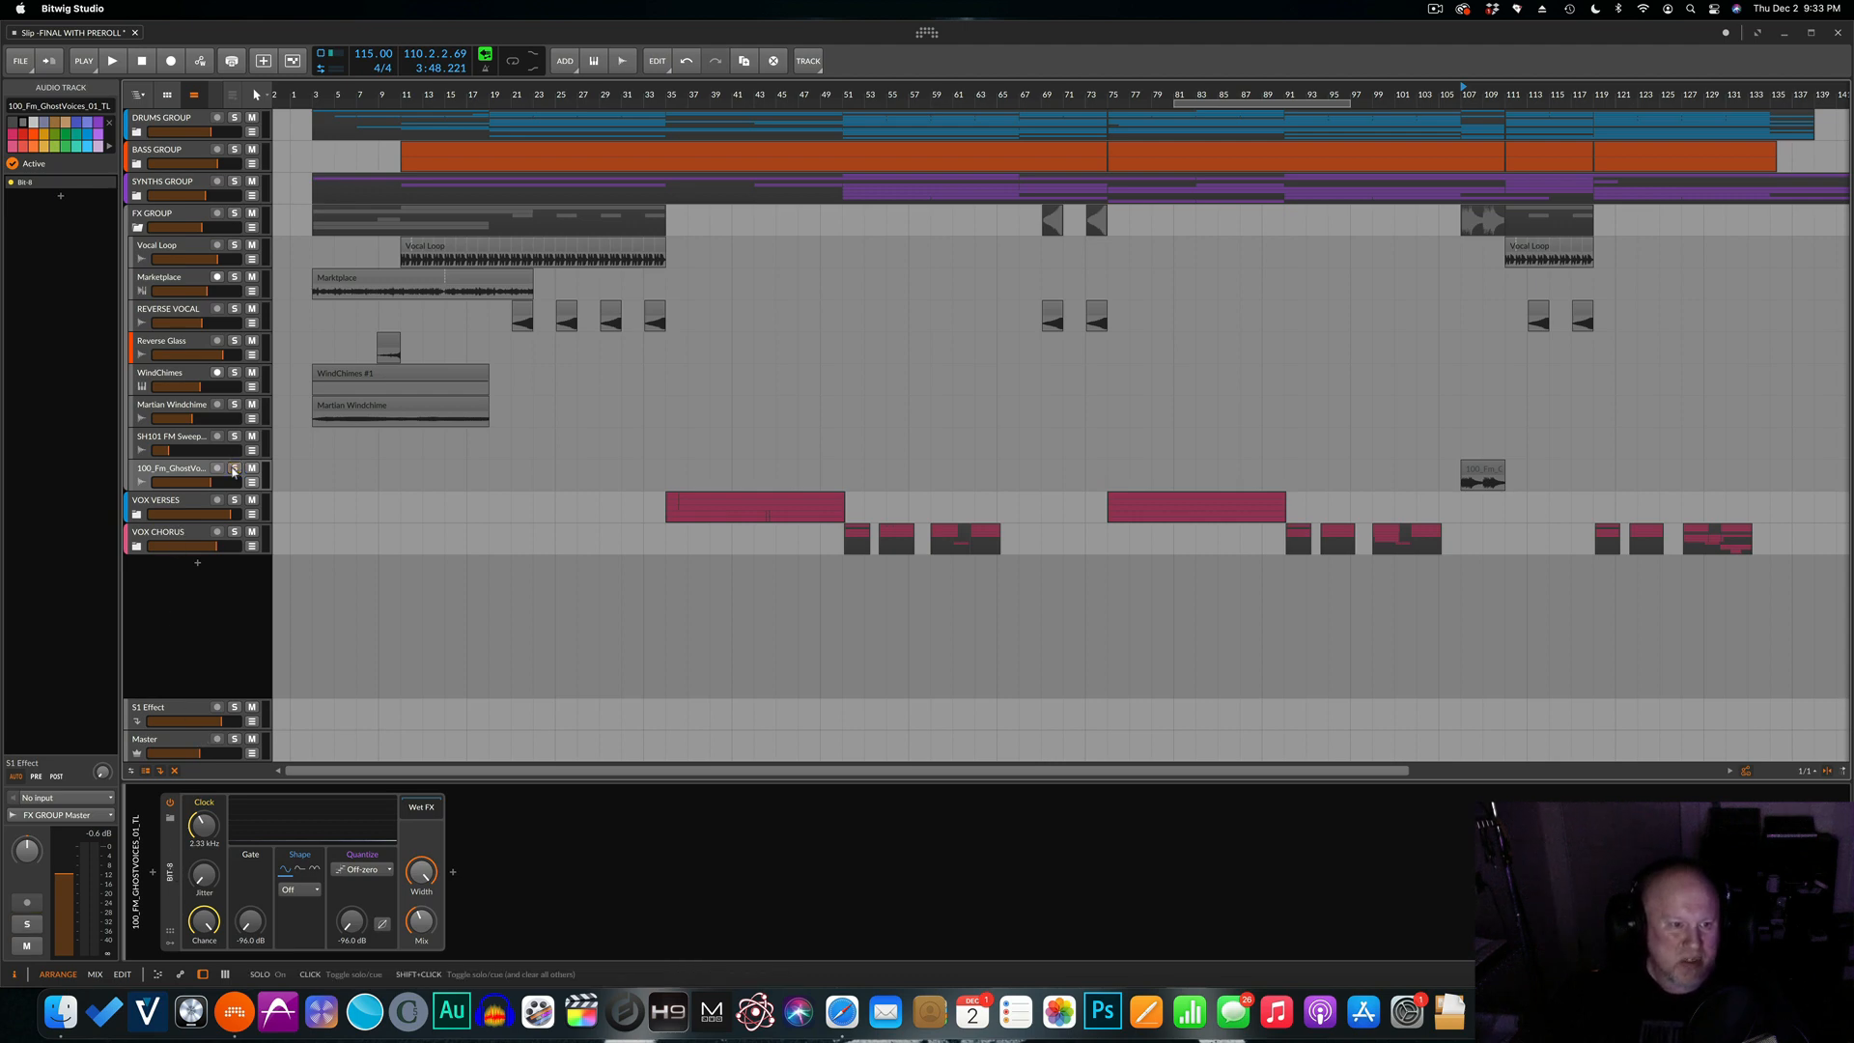
Collapse the FX GROUP and show the VOX VERSES group's devices and child tracks.
{"action": "left_click", "coordinate": [137, 227]}
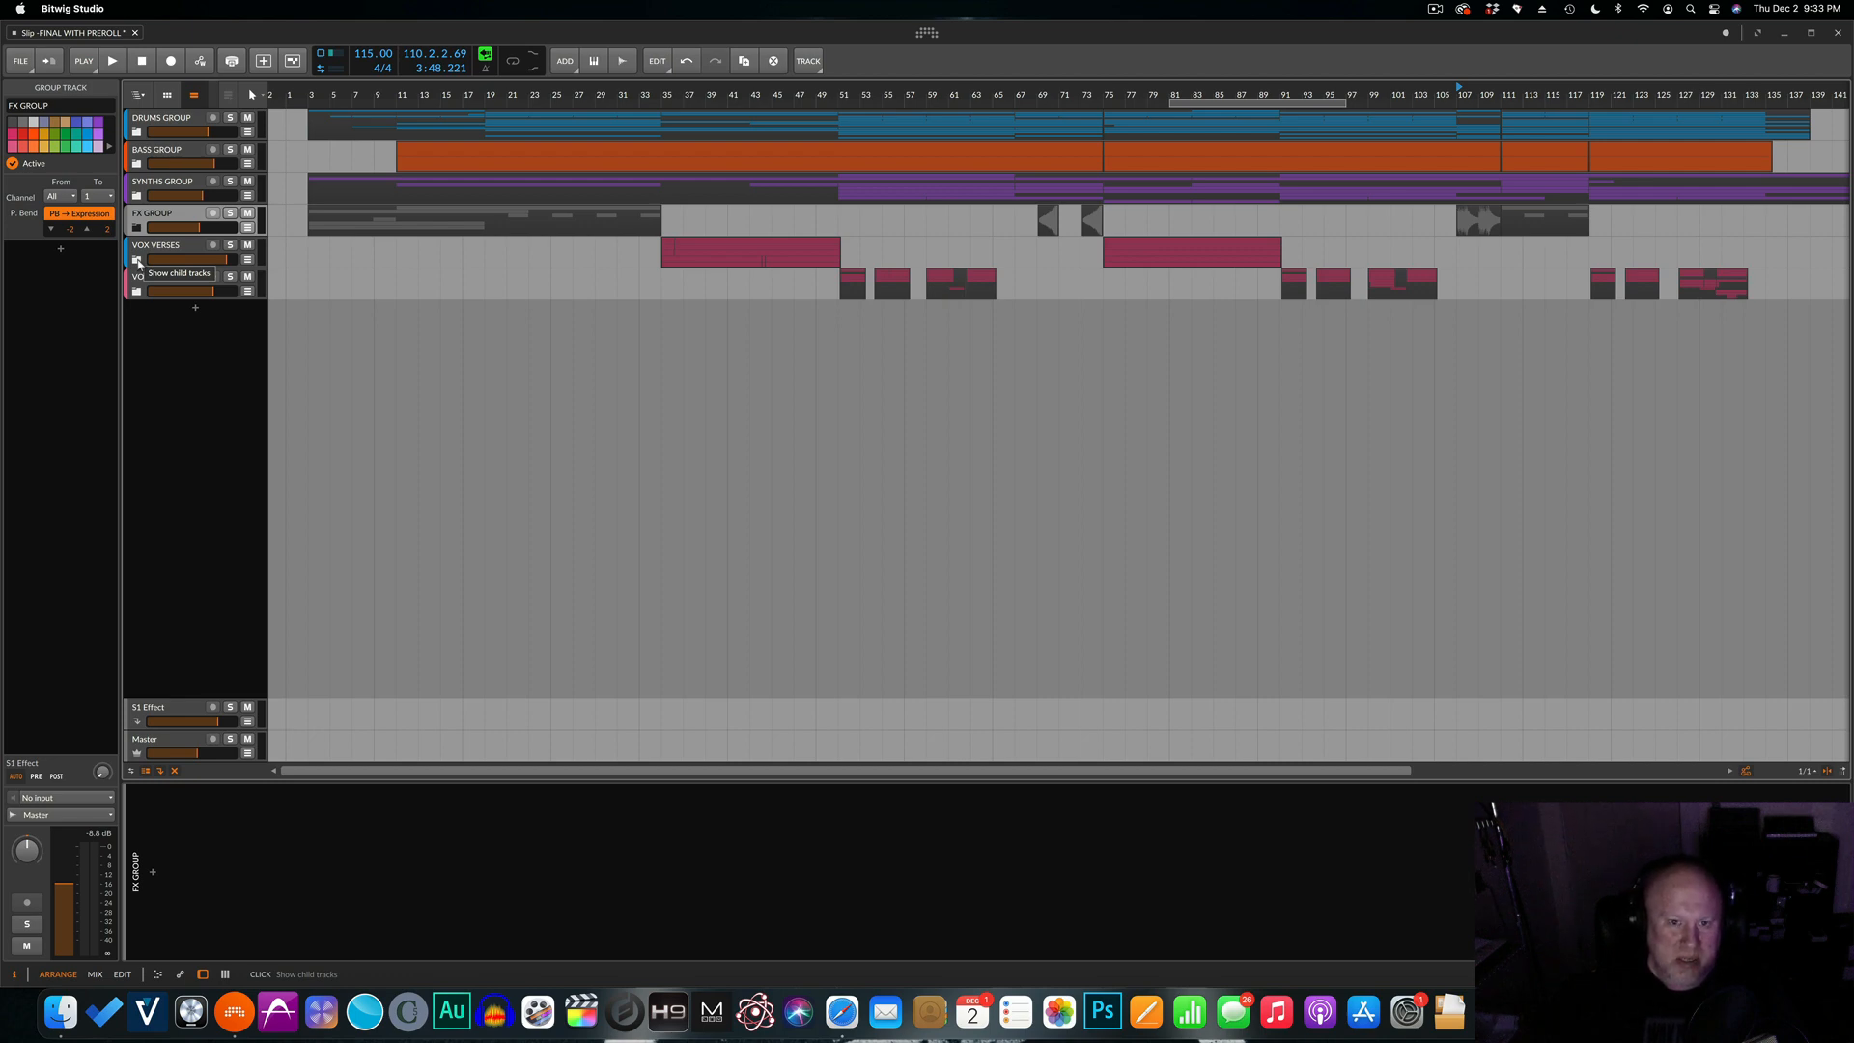
{"action": "left_click", "coordinate": [137, 261]}
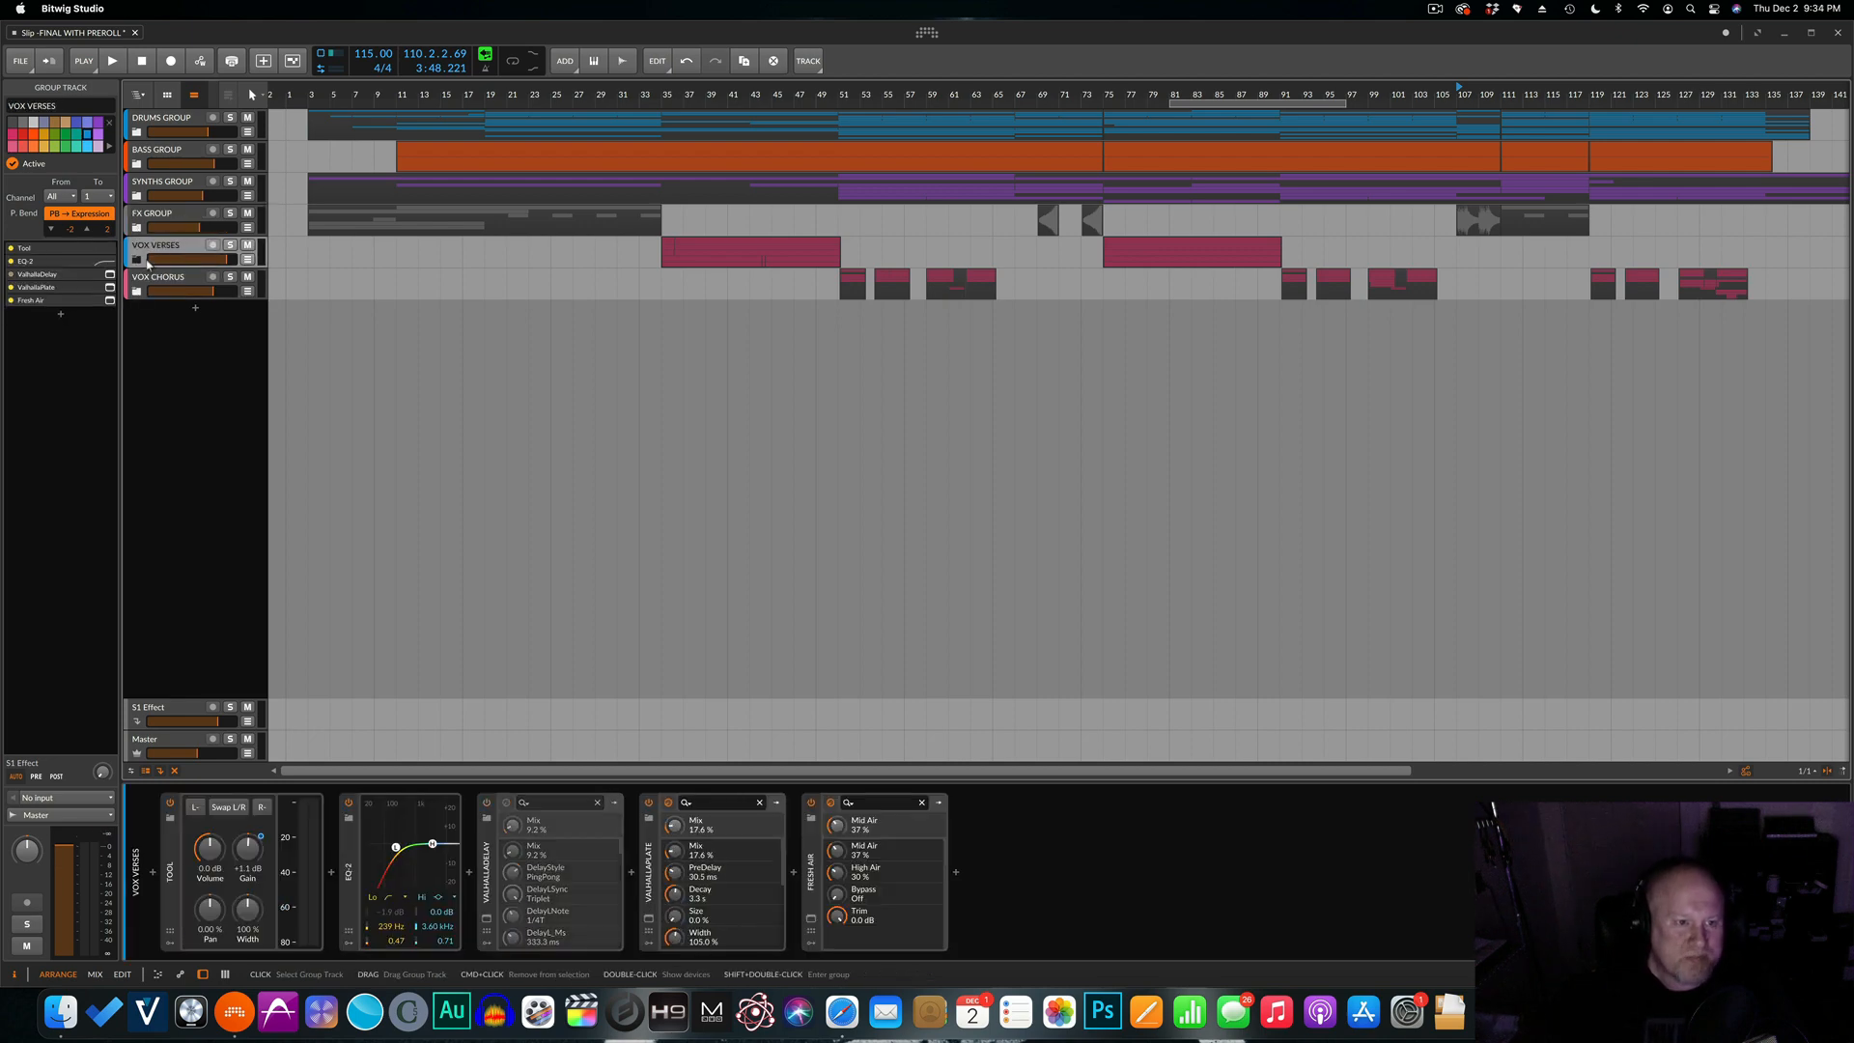
{"action": "left_click", "coordinate": [137, 261]}
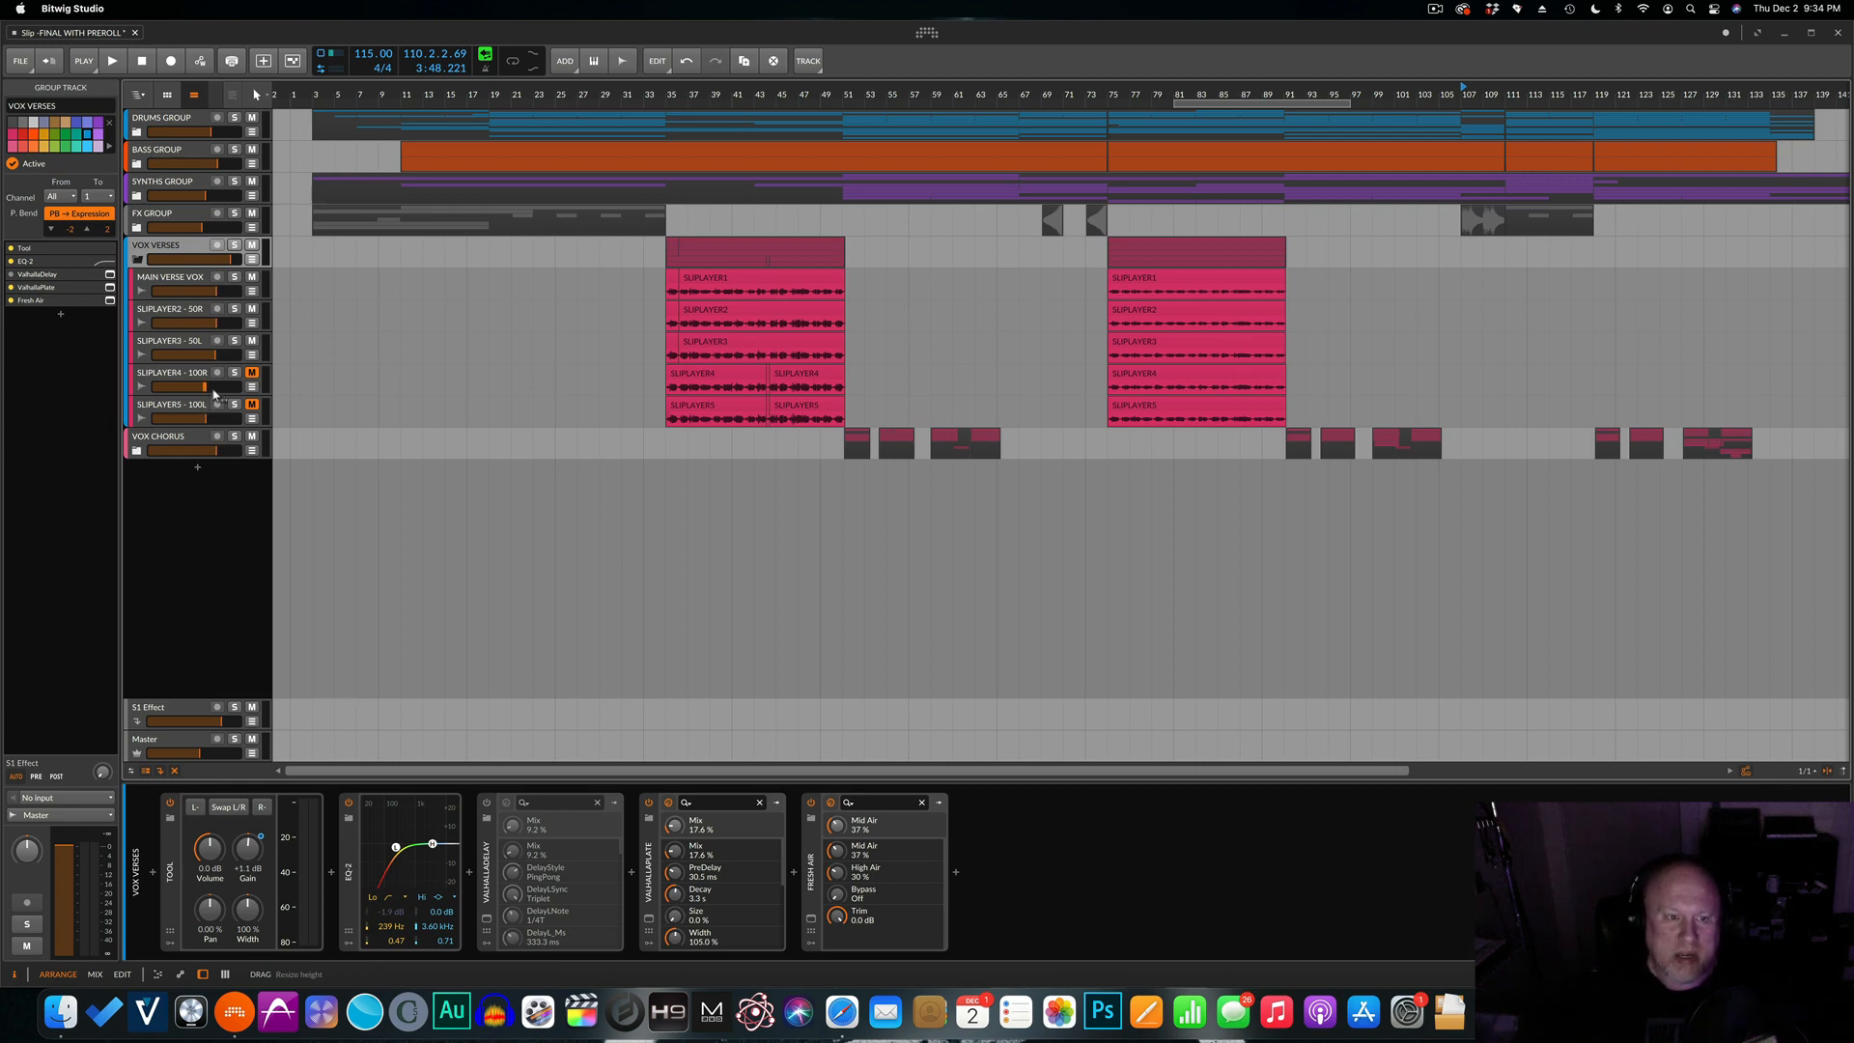
Solo the VOX VERSES group, play it from bar 35 and stop playback.
{"action": "left_click", "coordinate": [666, 190]}
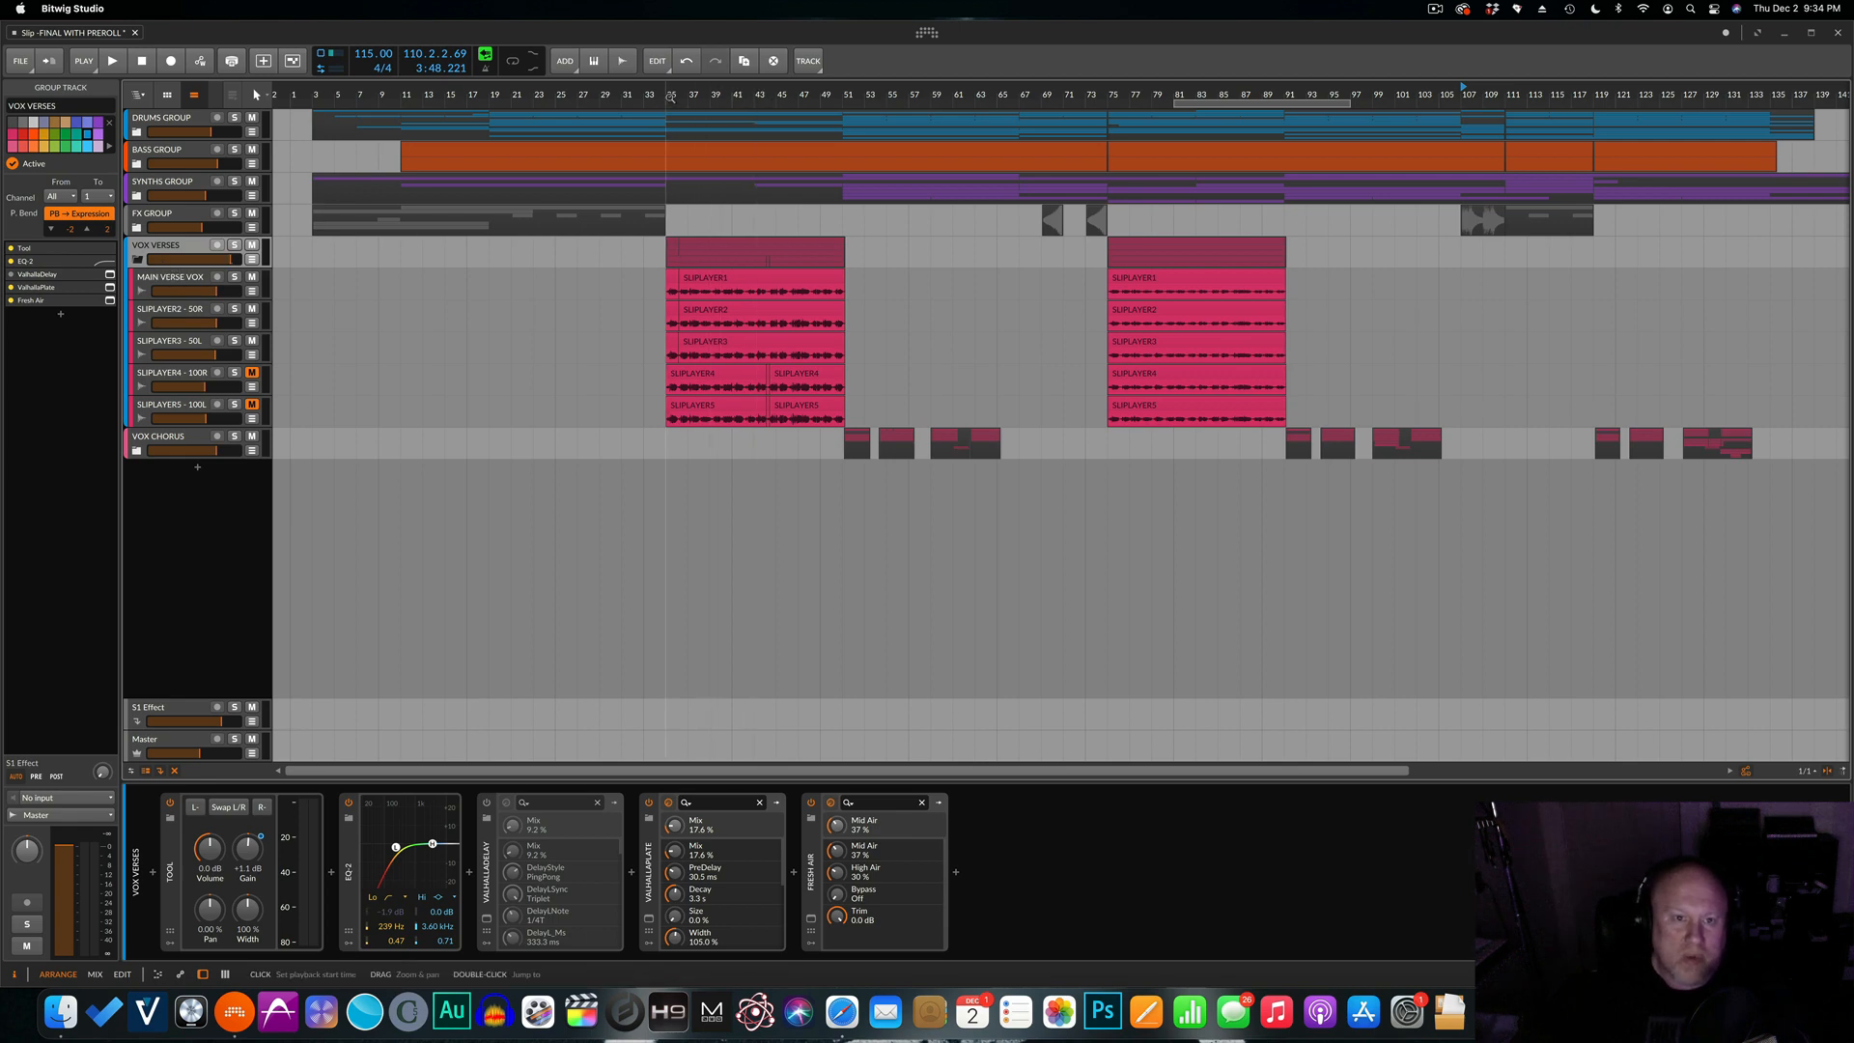
{"action": "left_click", "coordinate": [234, 245]}
{"action": "key", "text": "space"}
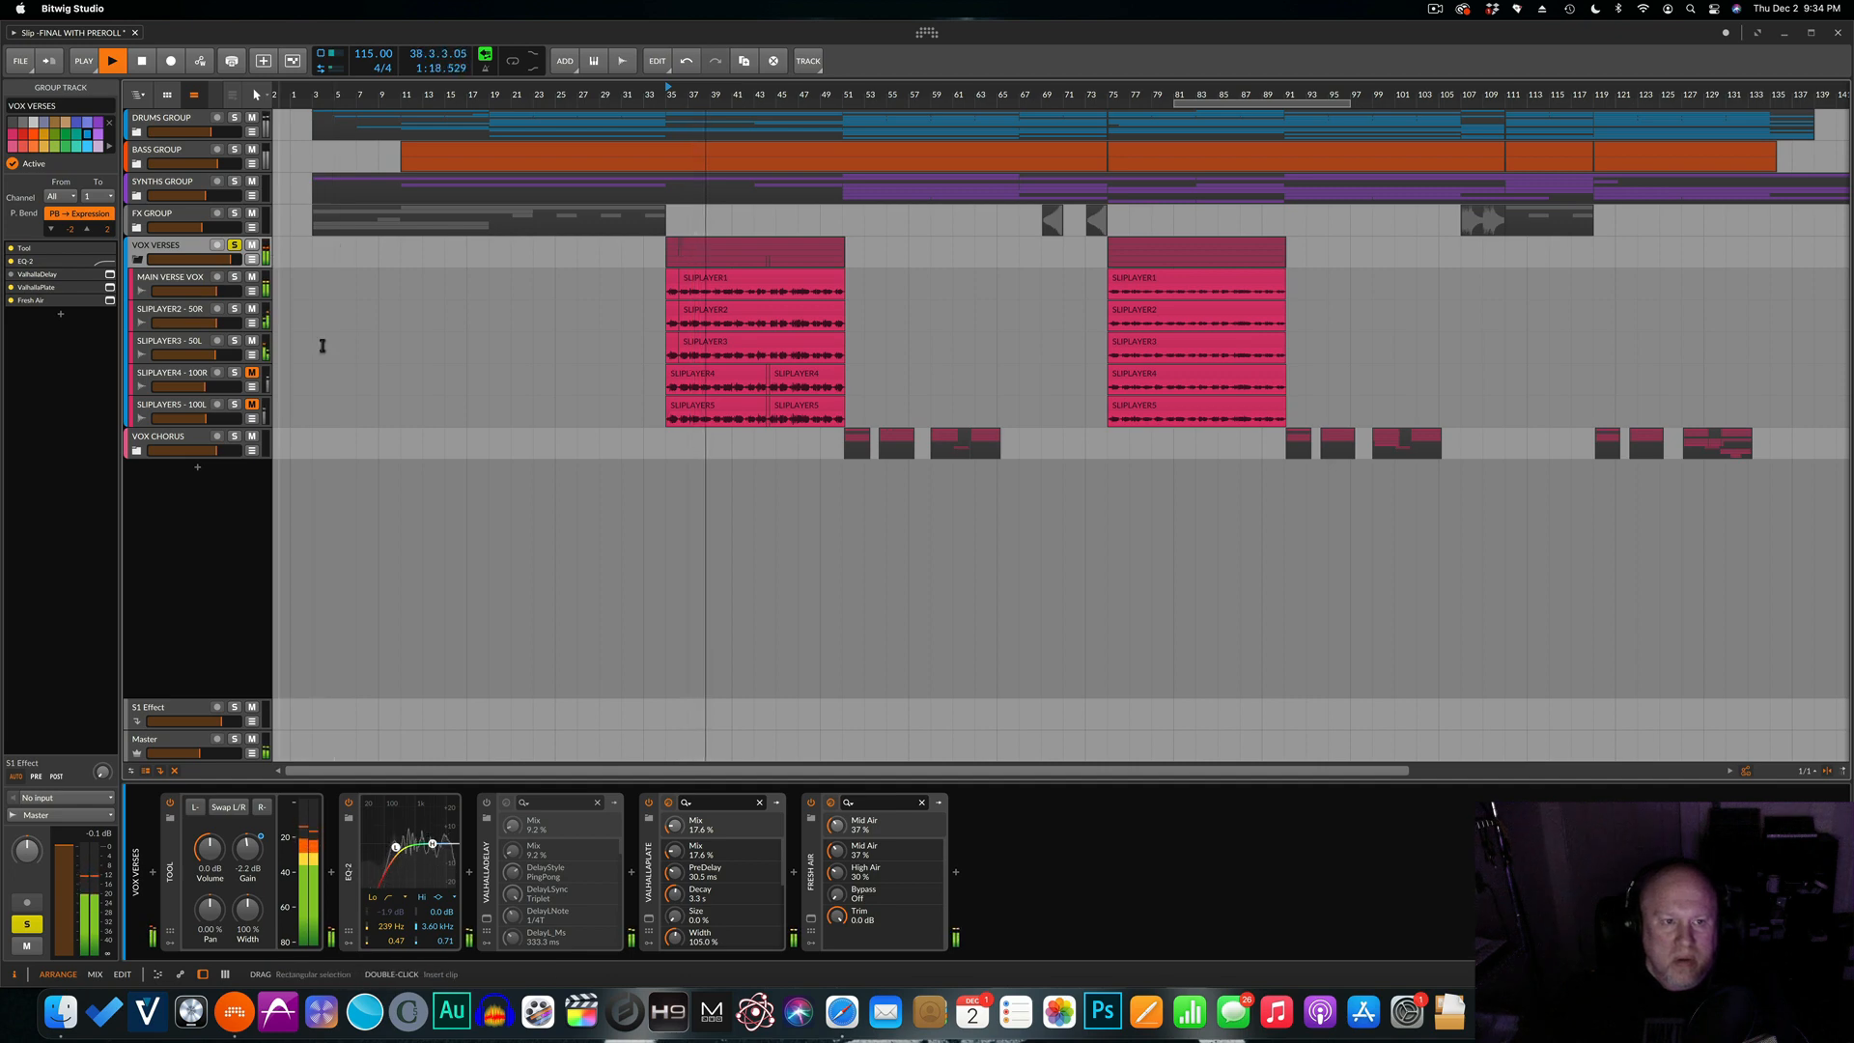
{"action": "key", "text": "space"}
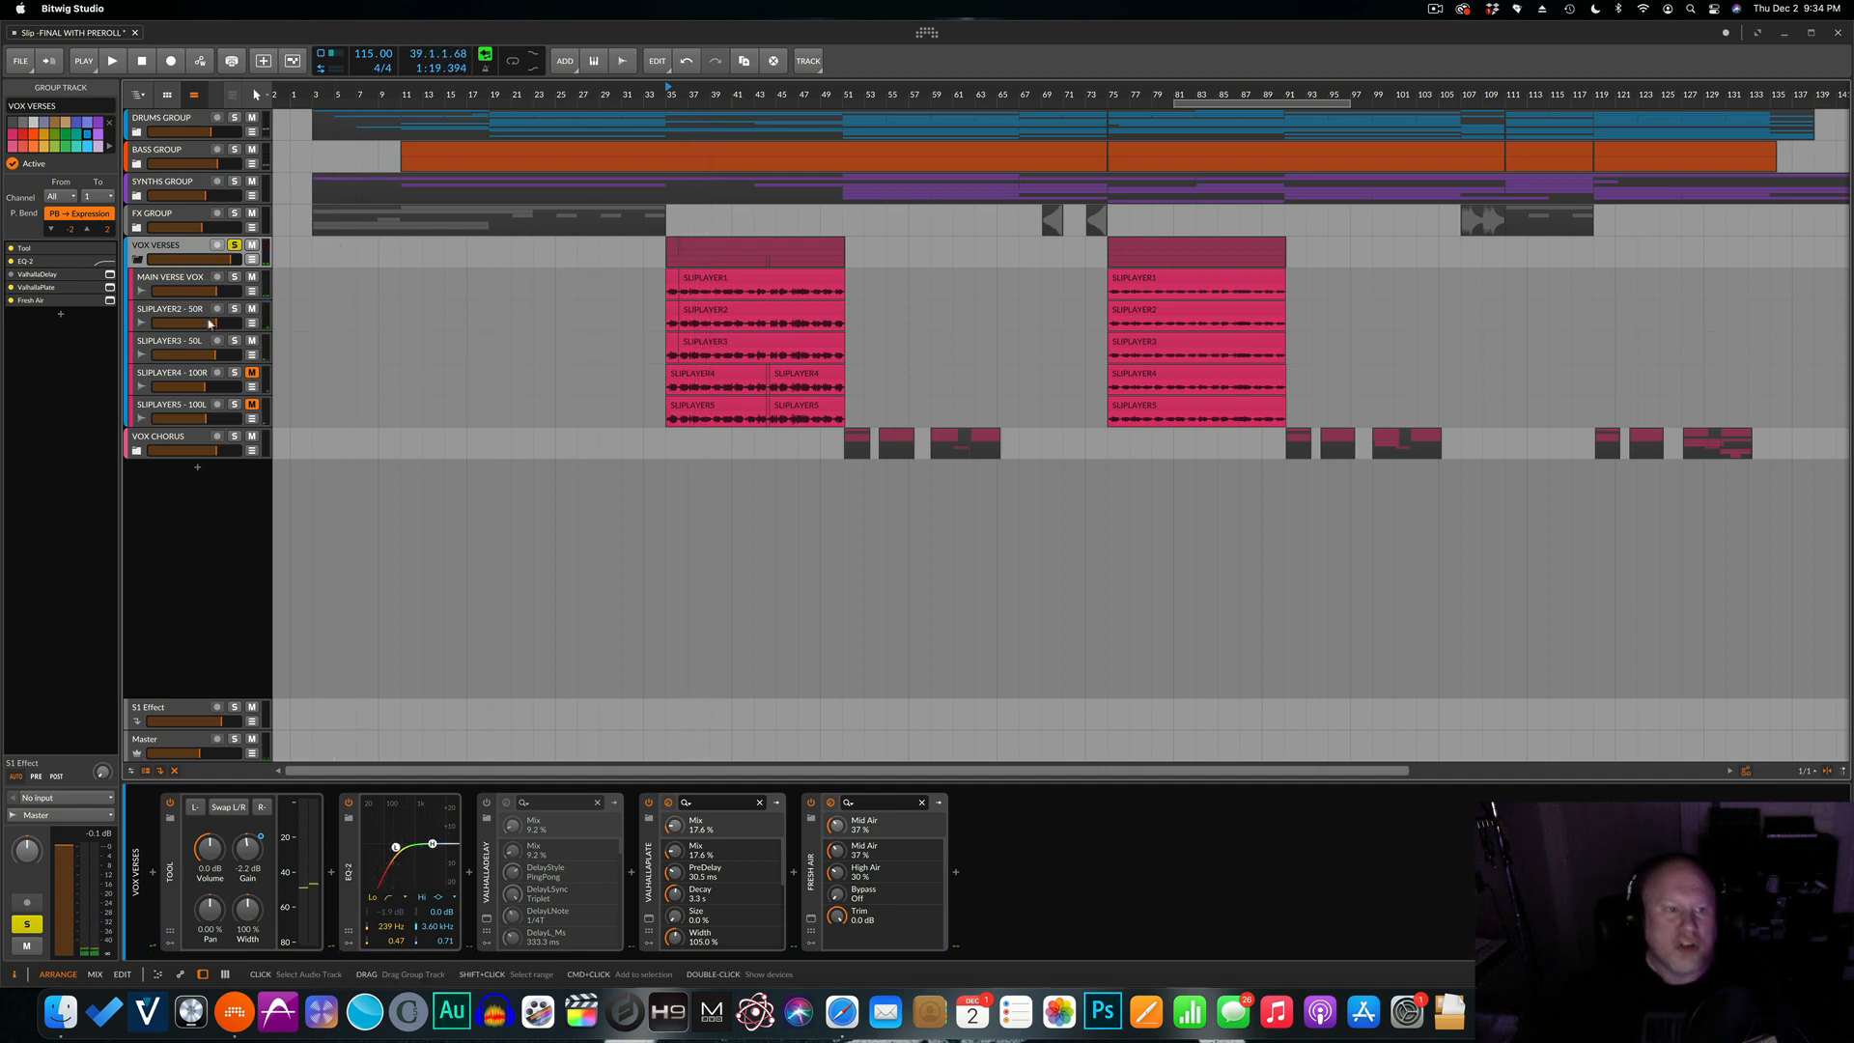
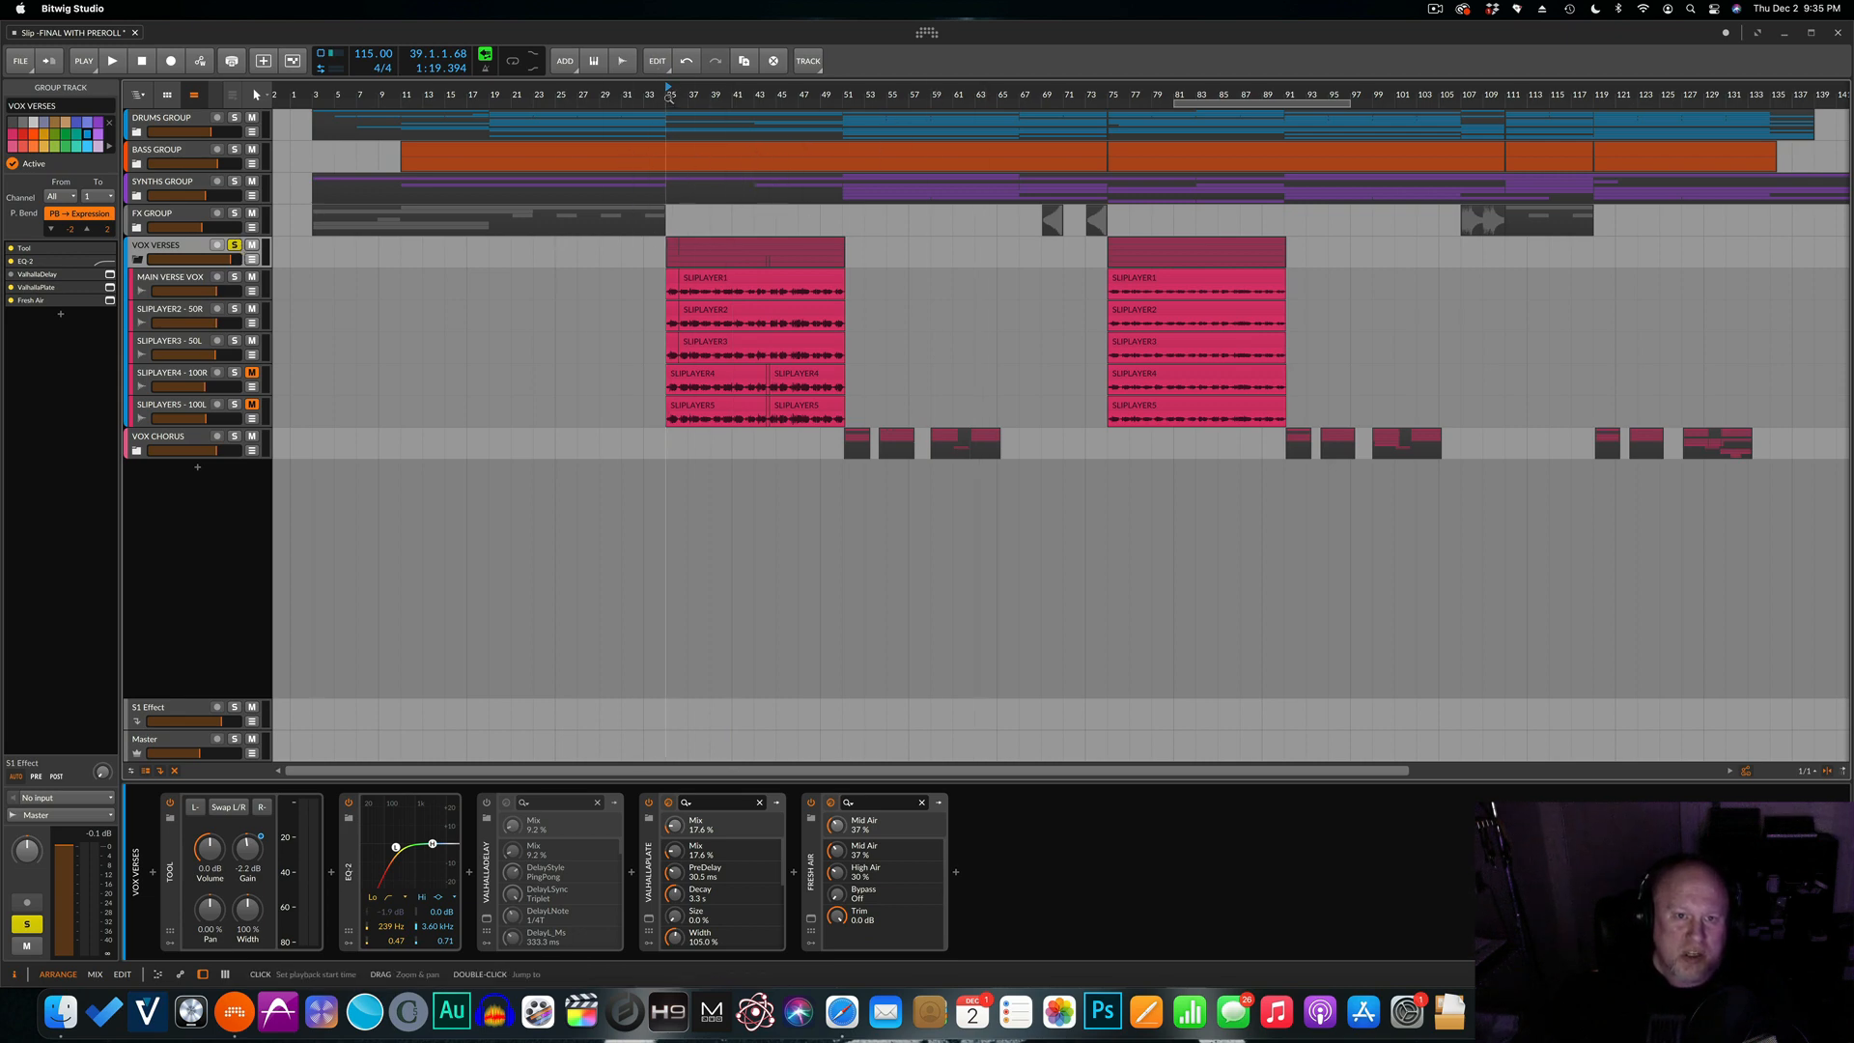
Play VOX VERSES with Fresh Air and ValhallaPlate switched off, compare it with EQ-2 off and on, and stop playback.
{"action": "key", "text": "space"}
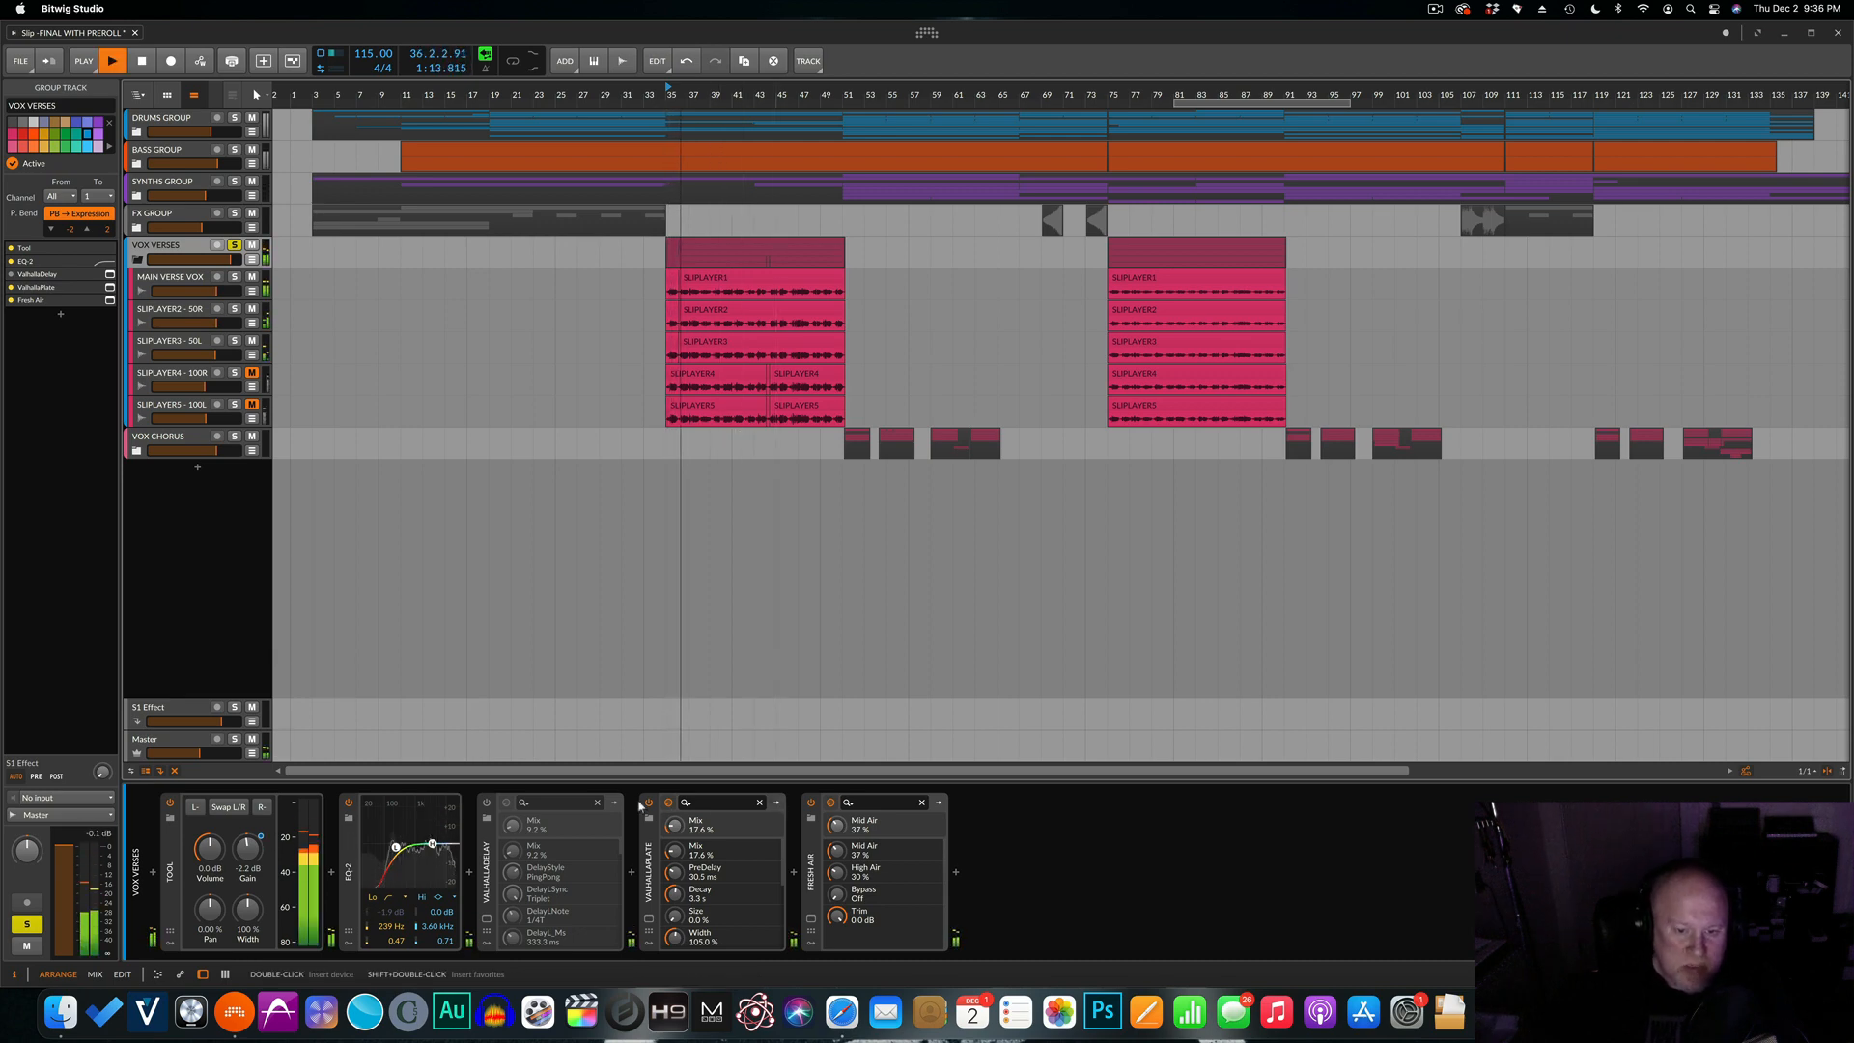
{"action": "left_click", "coordinate": [811, 803]}
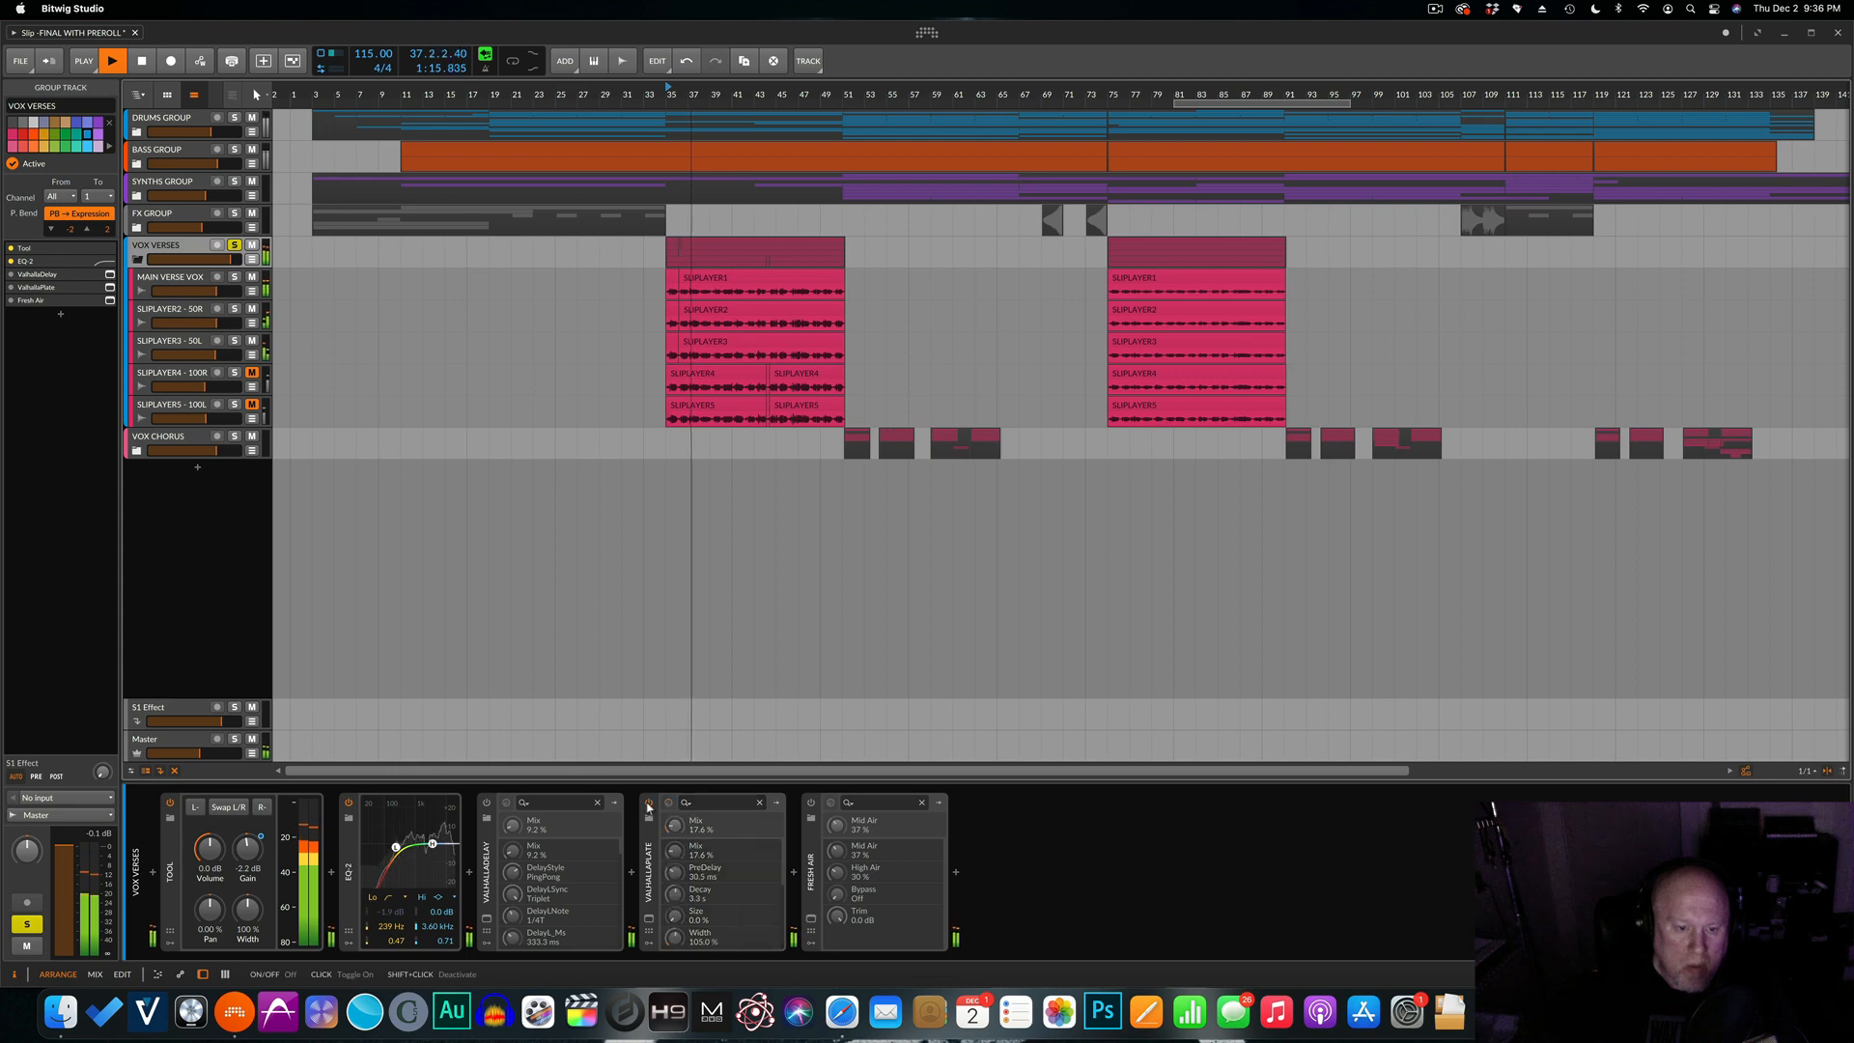
{"action": "left_click", "coordinate": [349, 803]}
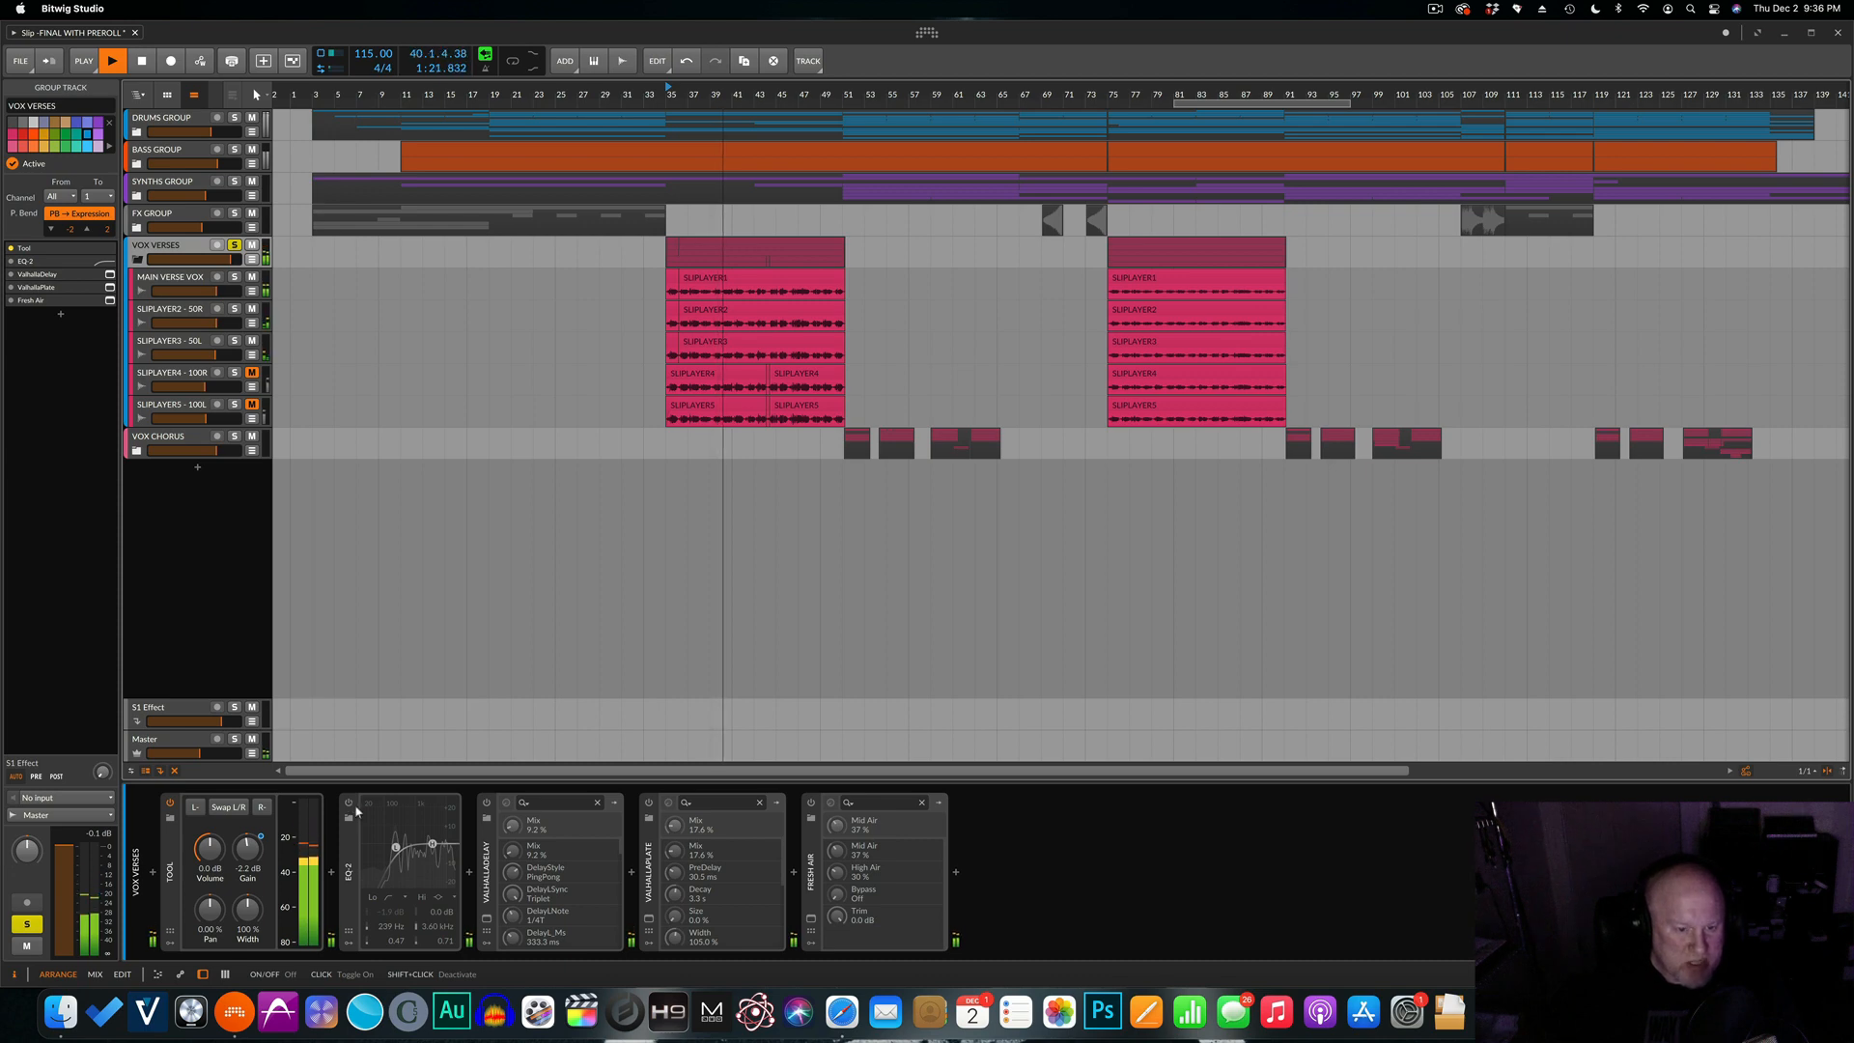
{"action": "left_click", "coordinate": [349, 804]}
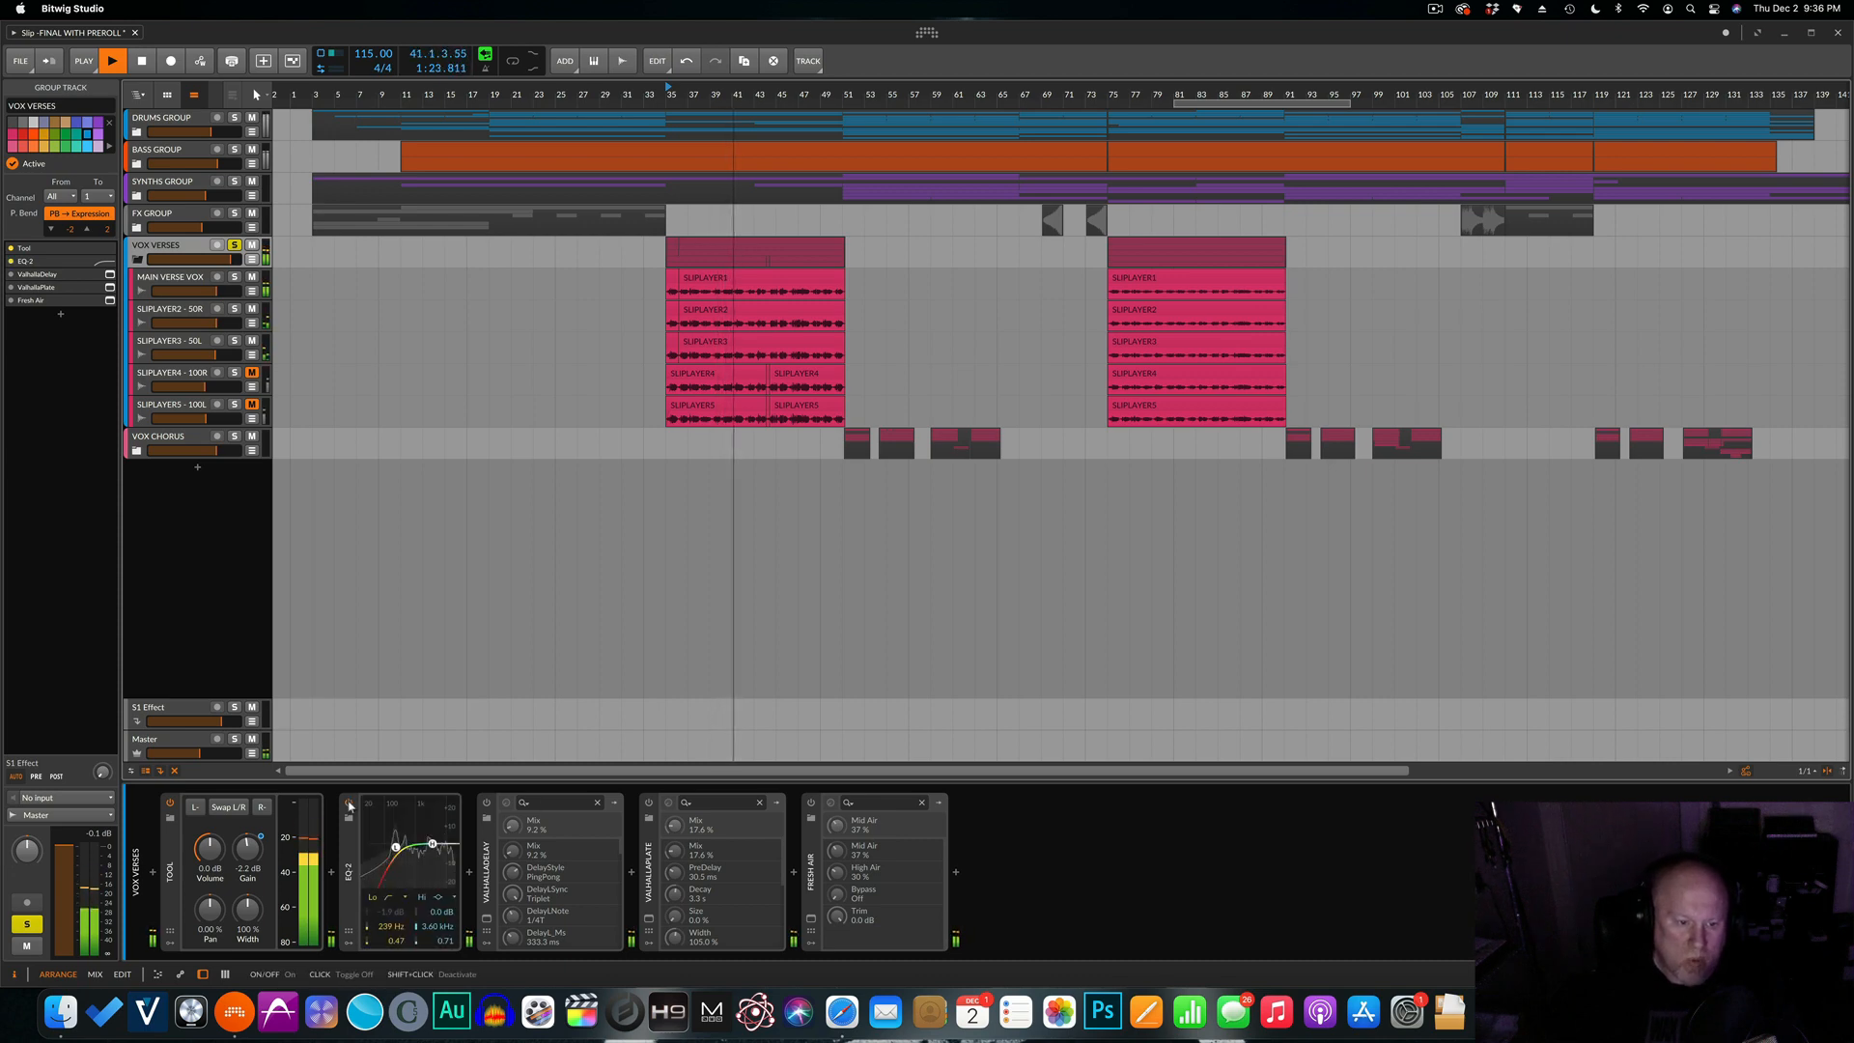
{"action": "key", "text": "space"}
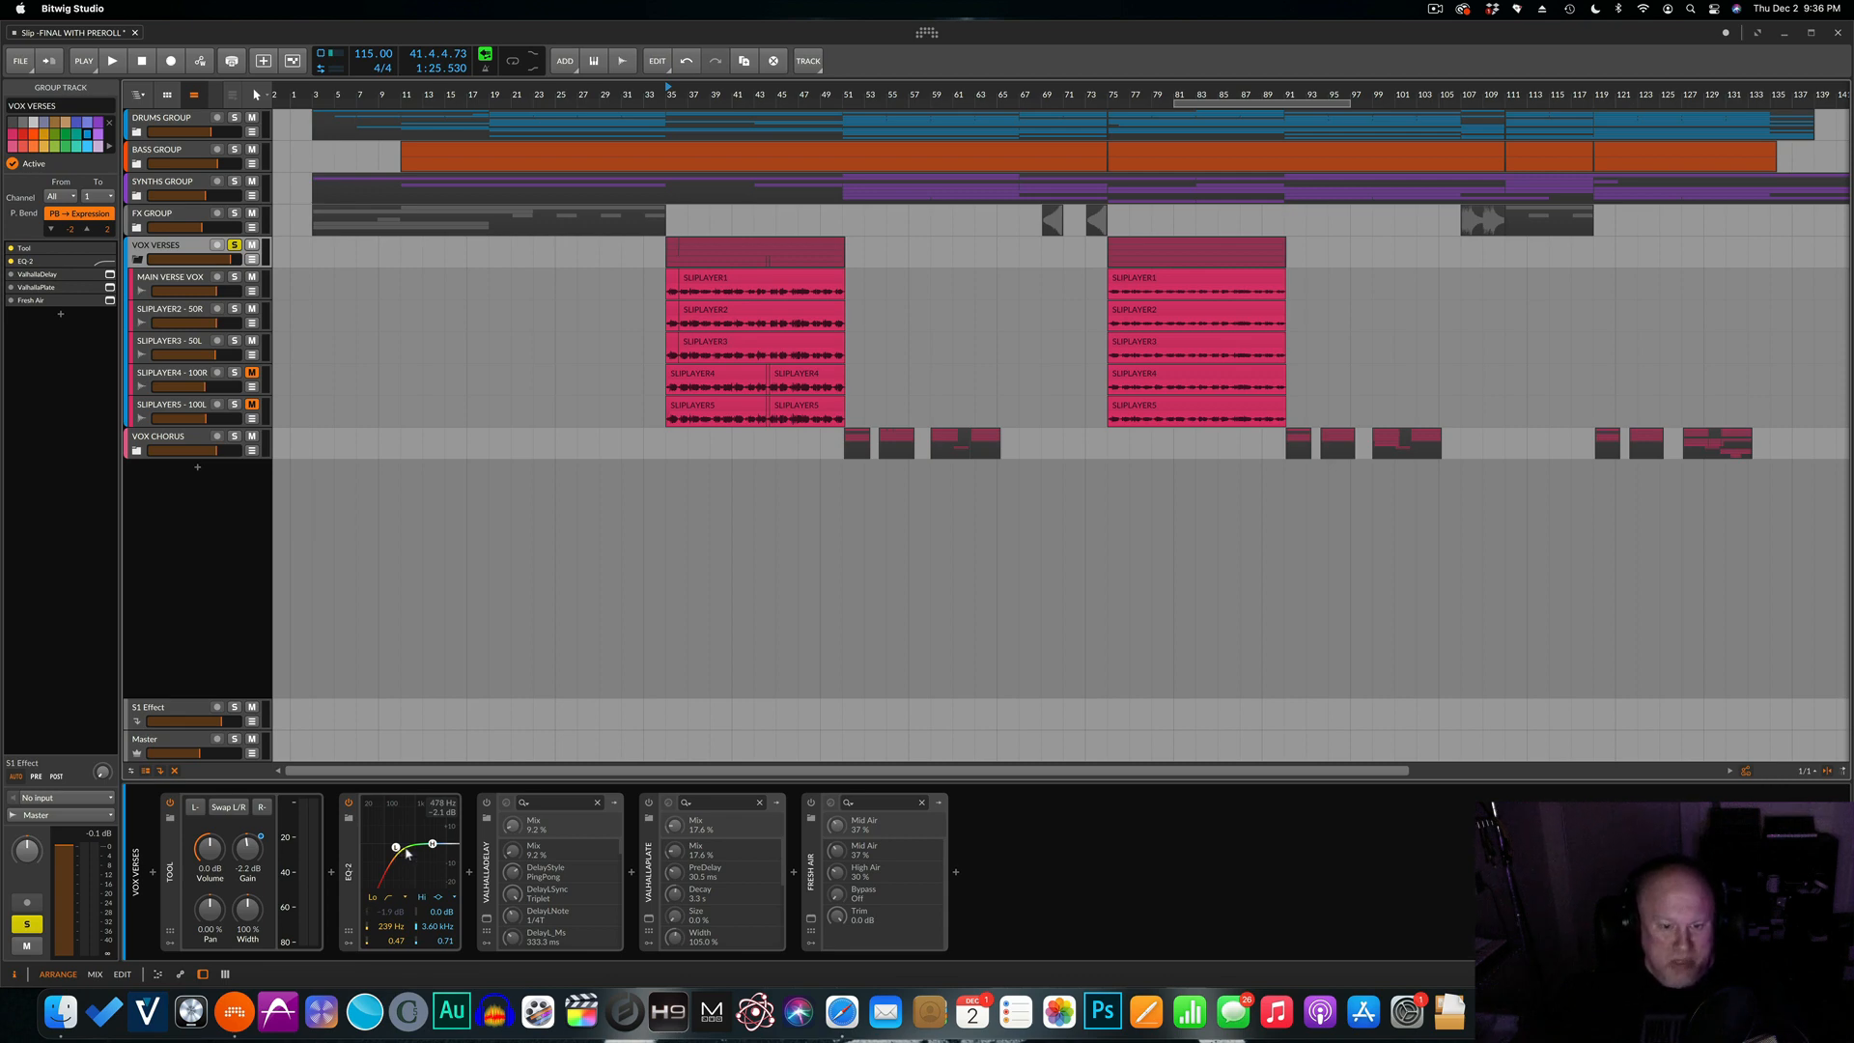
Switch ValhallaPlate back on, play VOX VERSES from bar 35 comparing Fresh Air on and off, leave it on and stop playback.
{"action": "left_click", "coordinate": [650, 805]}
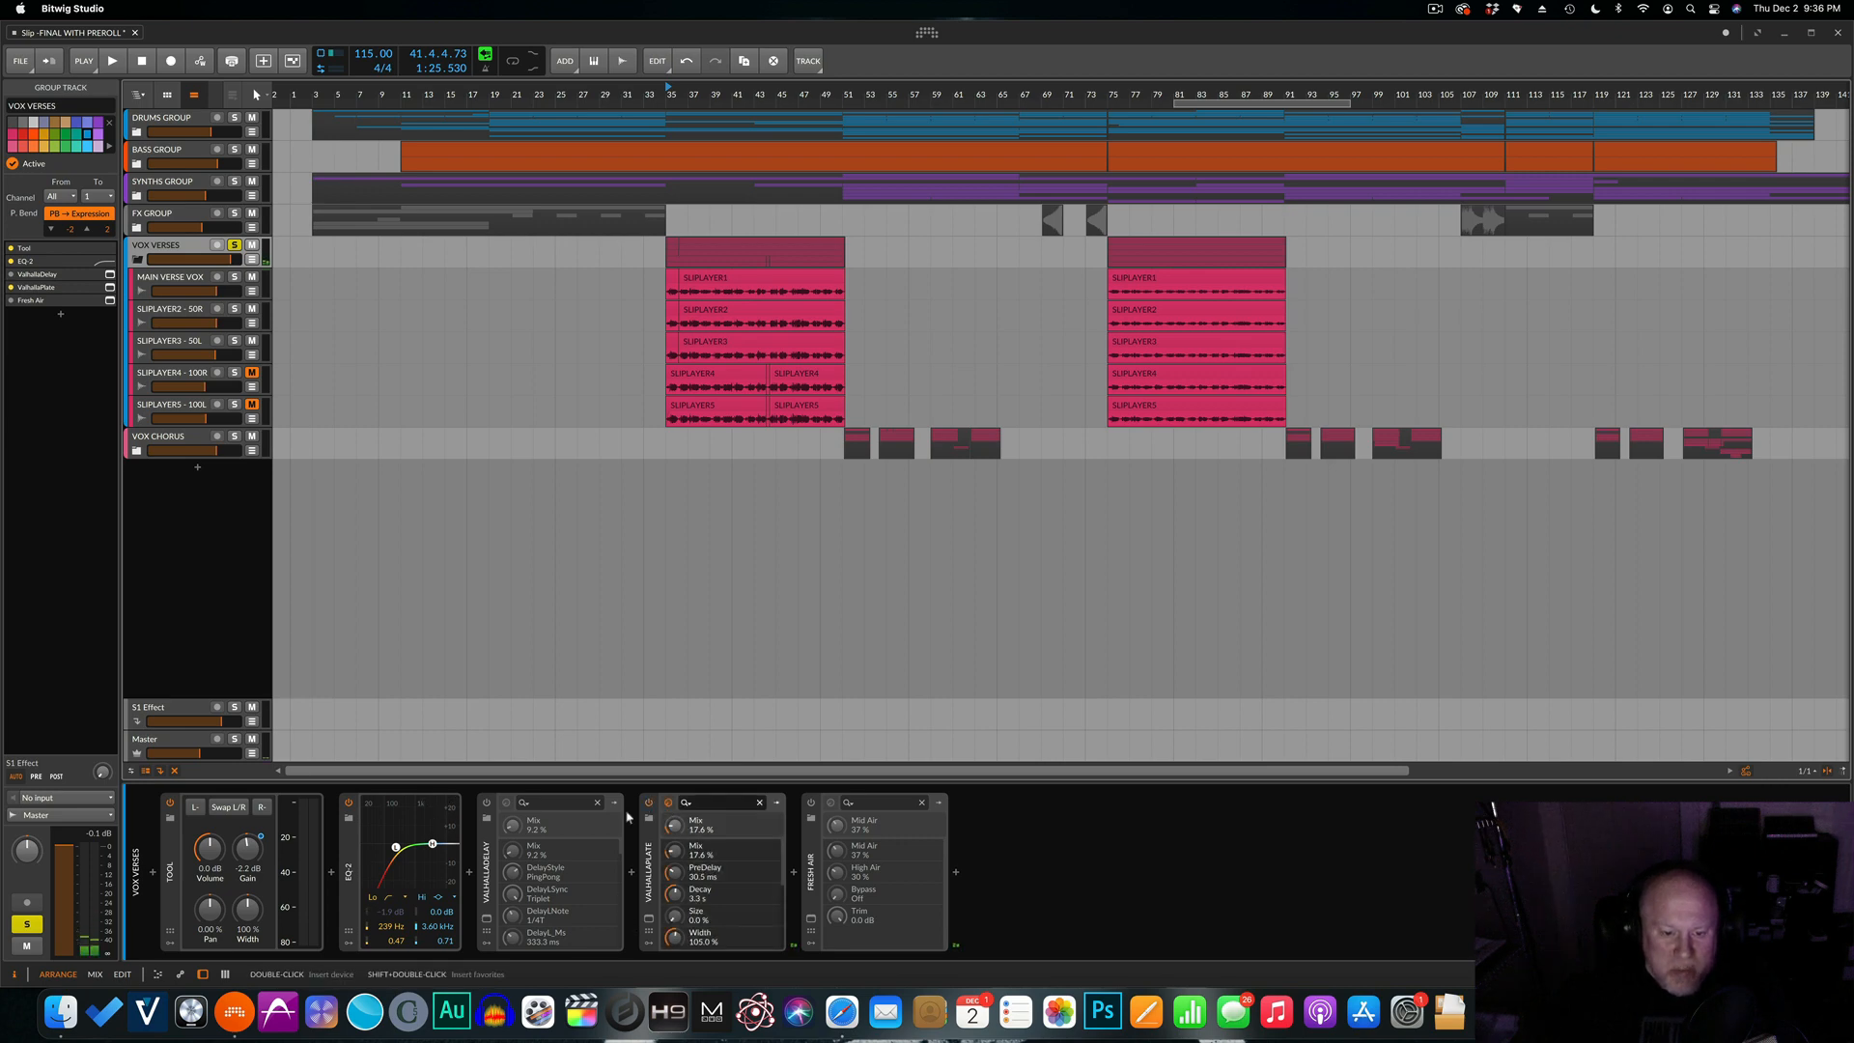
{"action": "key", "text": "space"}
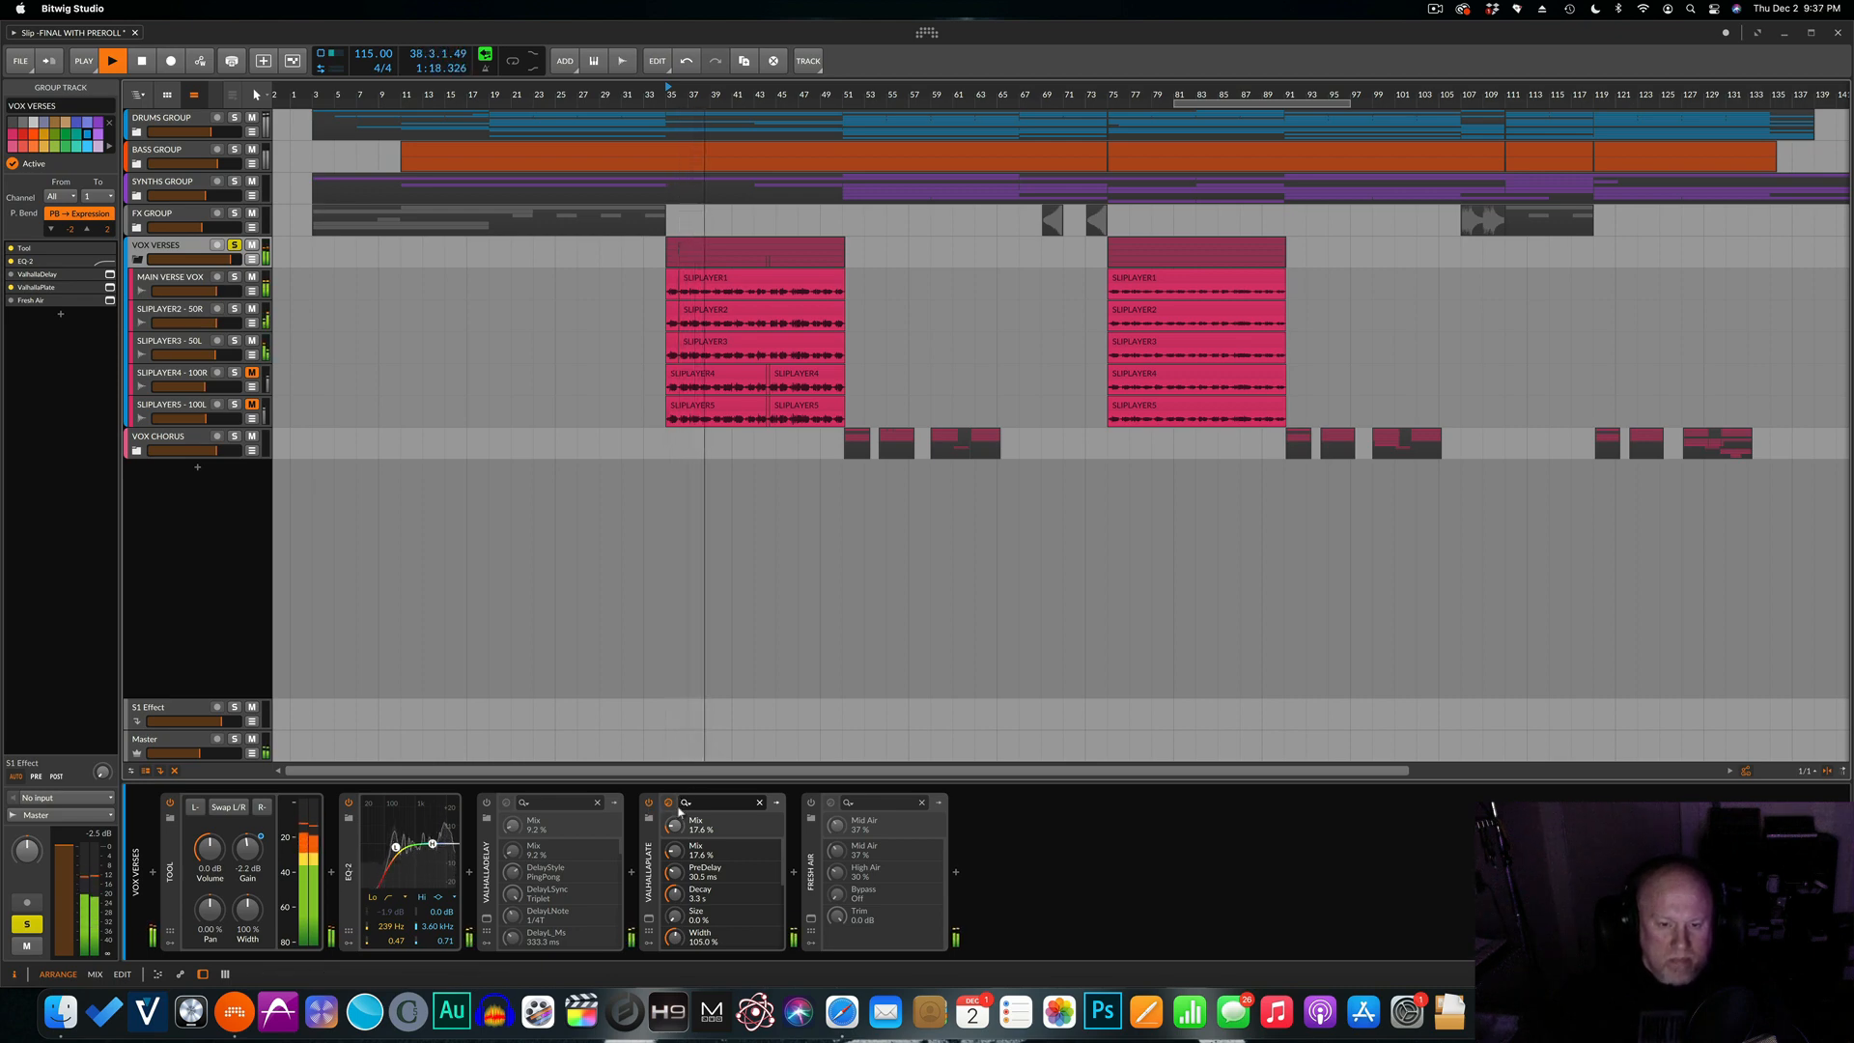
{"action": "left_click", "coordinate": [812, 803]}
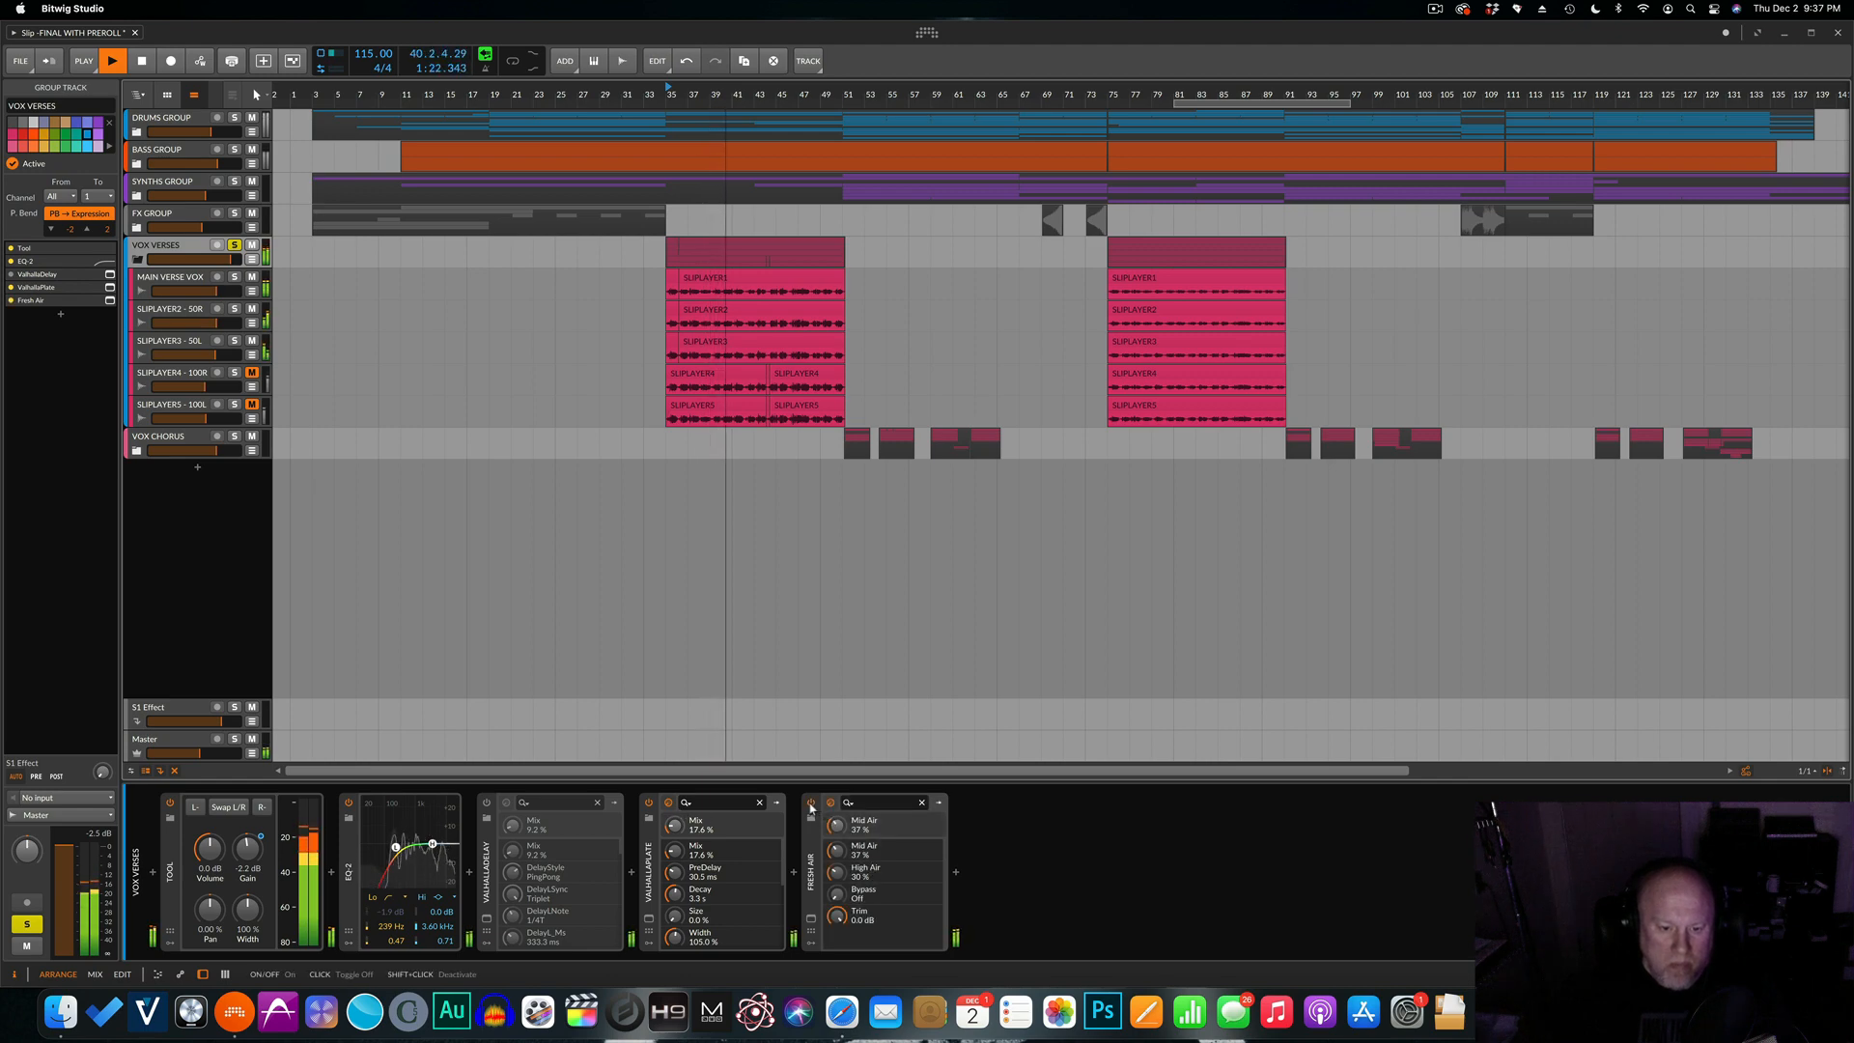
{"action": "left_click", "coordinate": [812, 804]}
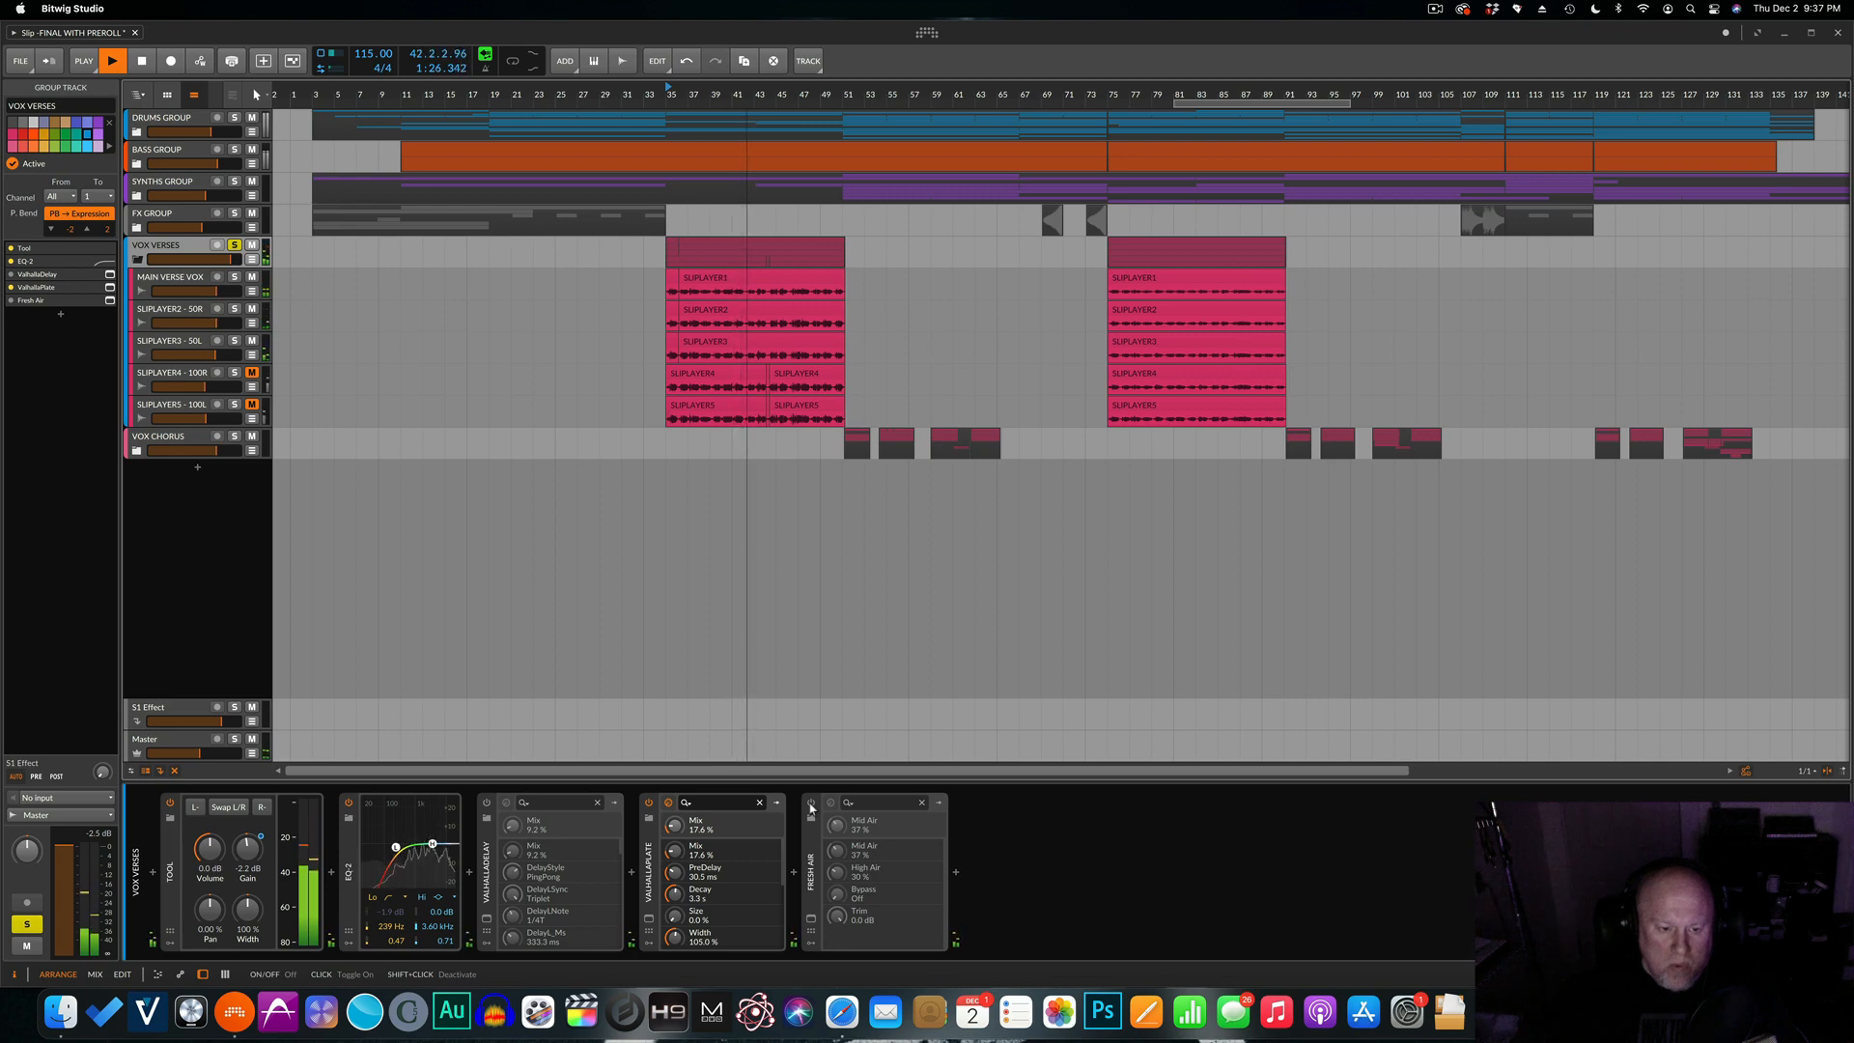
{"action": "left_click", "coordinate": [812, 805]}
{"action": "key", "text": "space"}
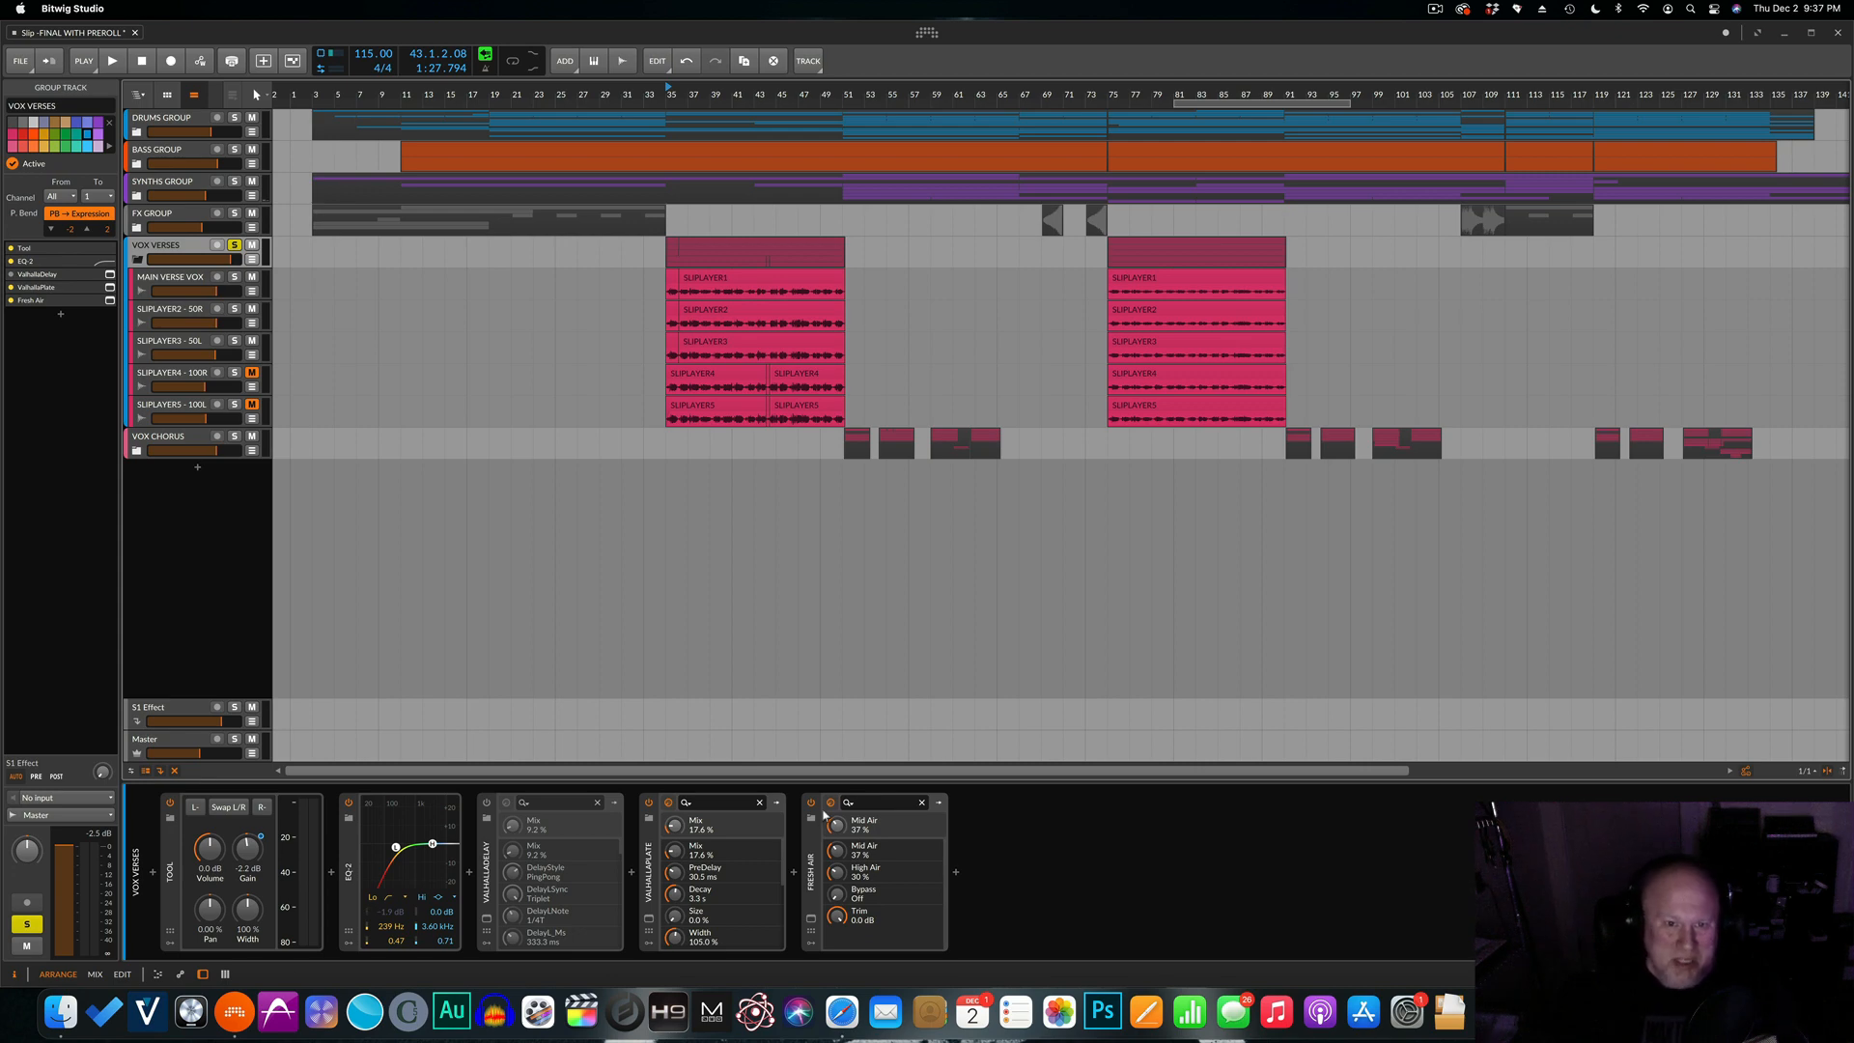
Clear the VOX VERSES solo, compare Fresh Air off and on in the full mix from bar 35, and stop playback.
{"action": "left_click", "coordinate": [235, 245]}
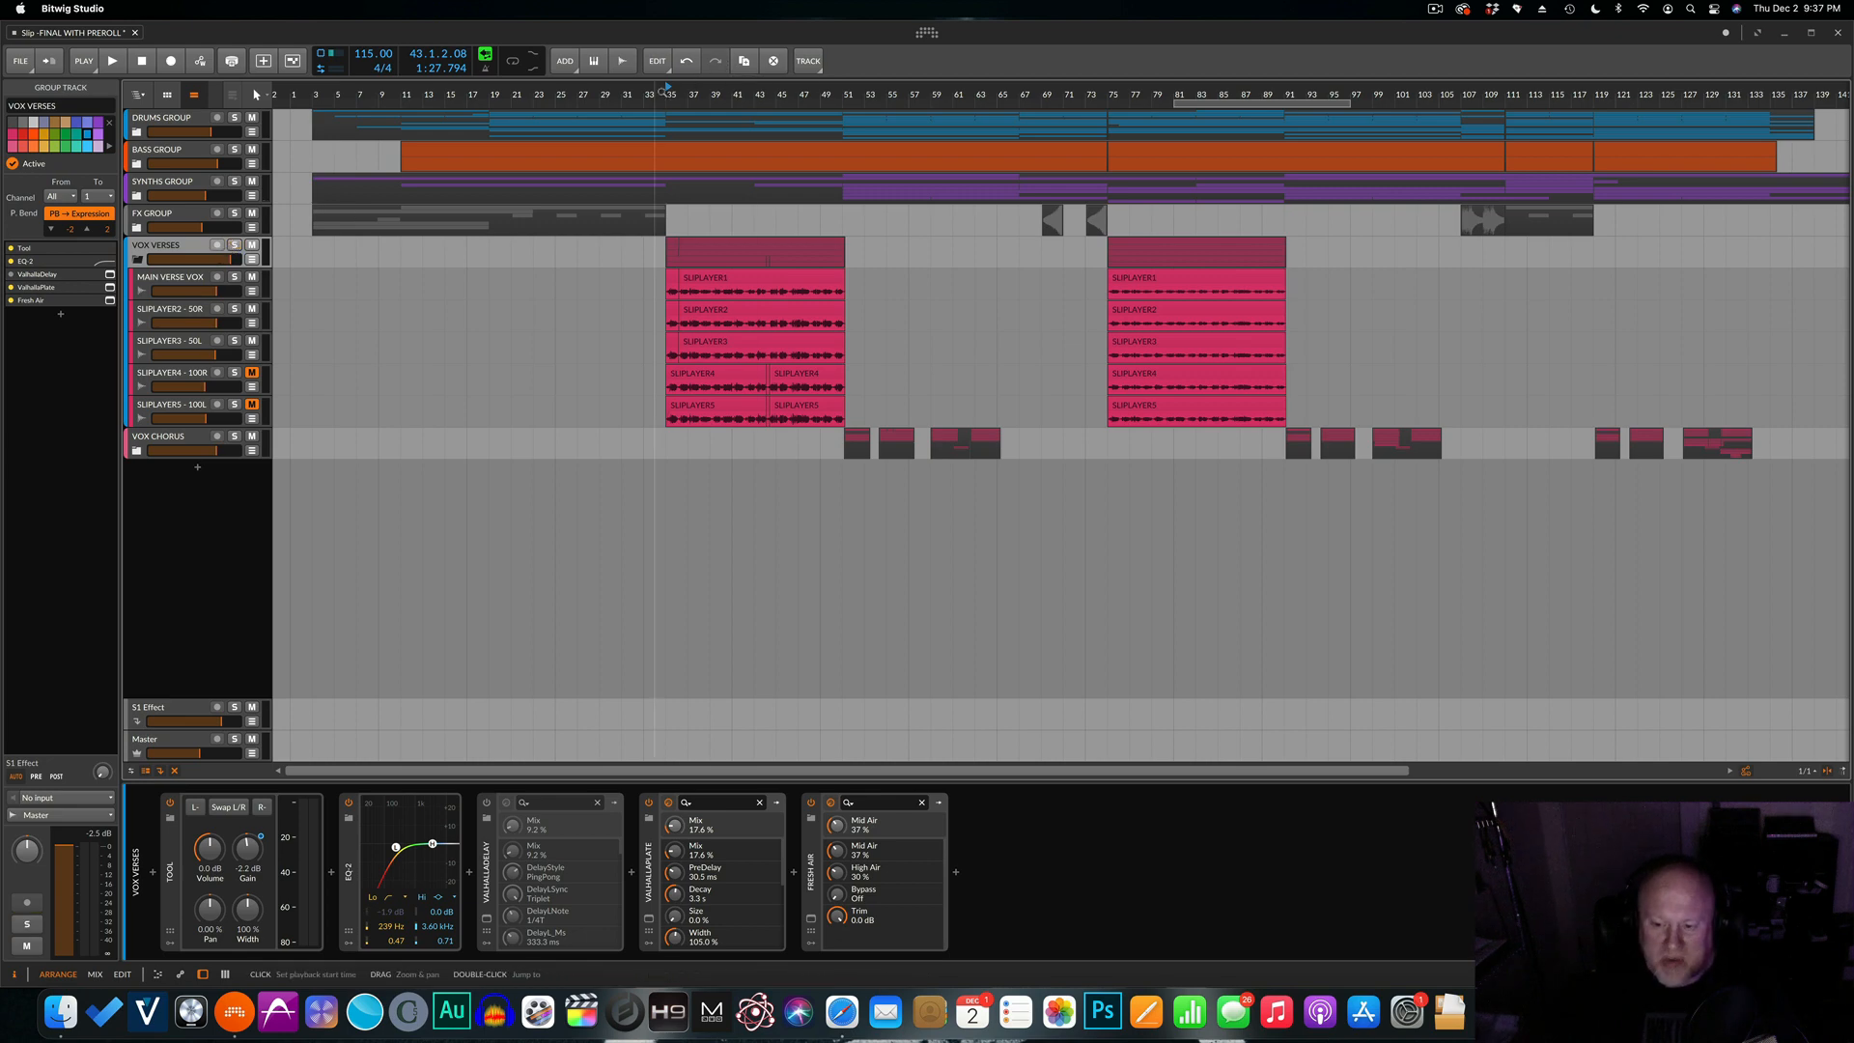
{"action": "key", "text": "space"}
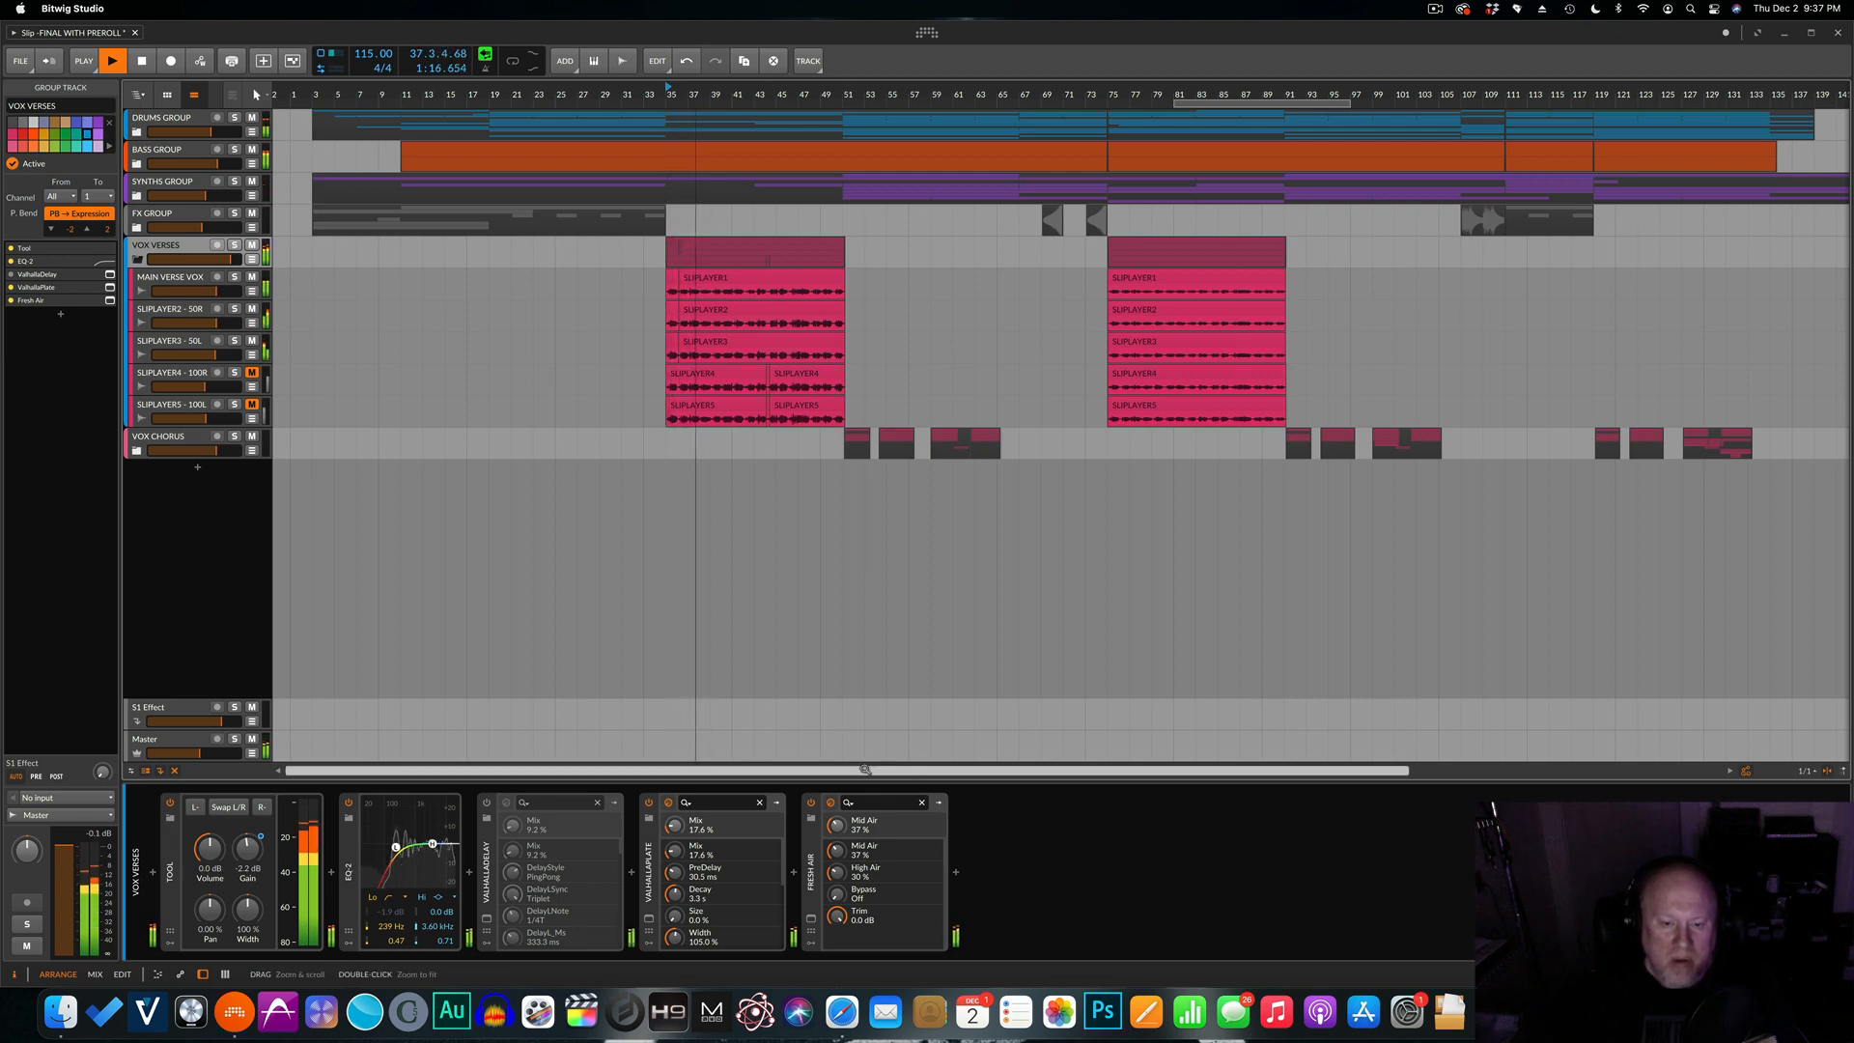
{"action": "left_click", "coordinate": [811, 802]}
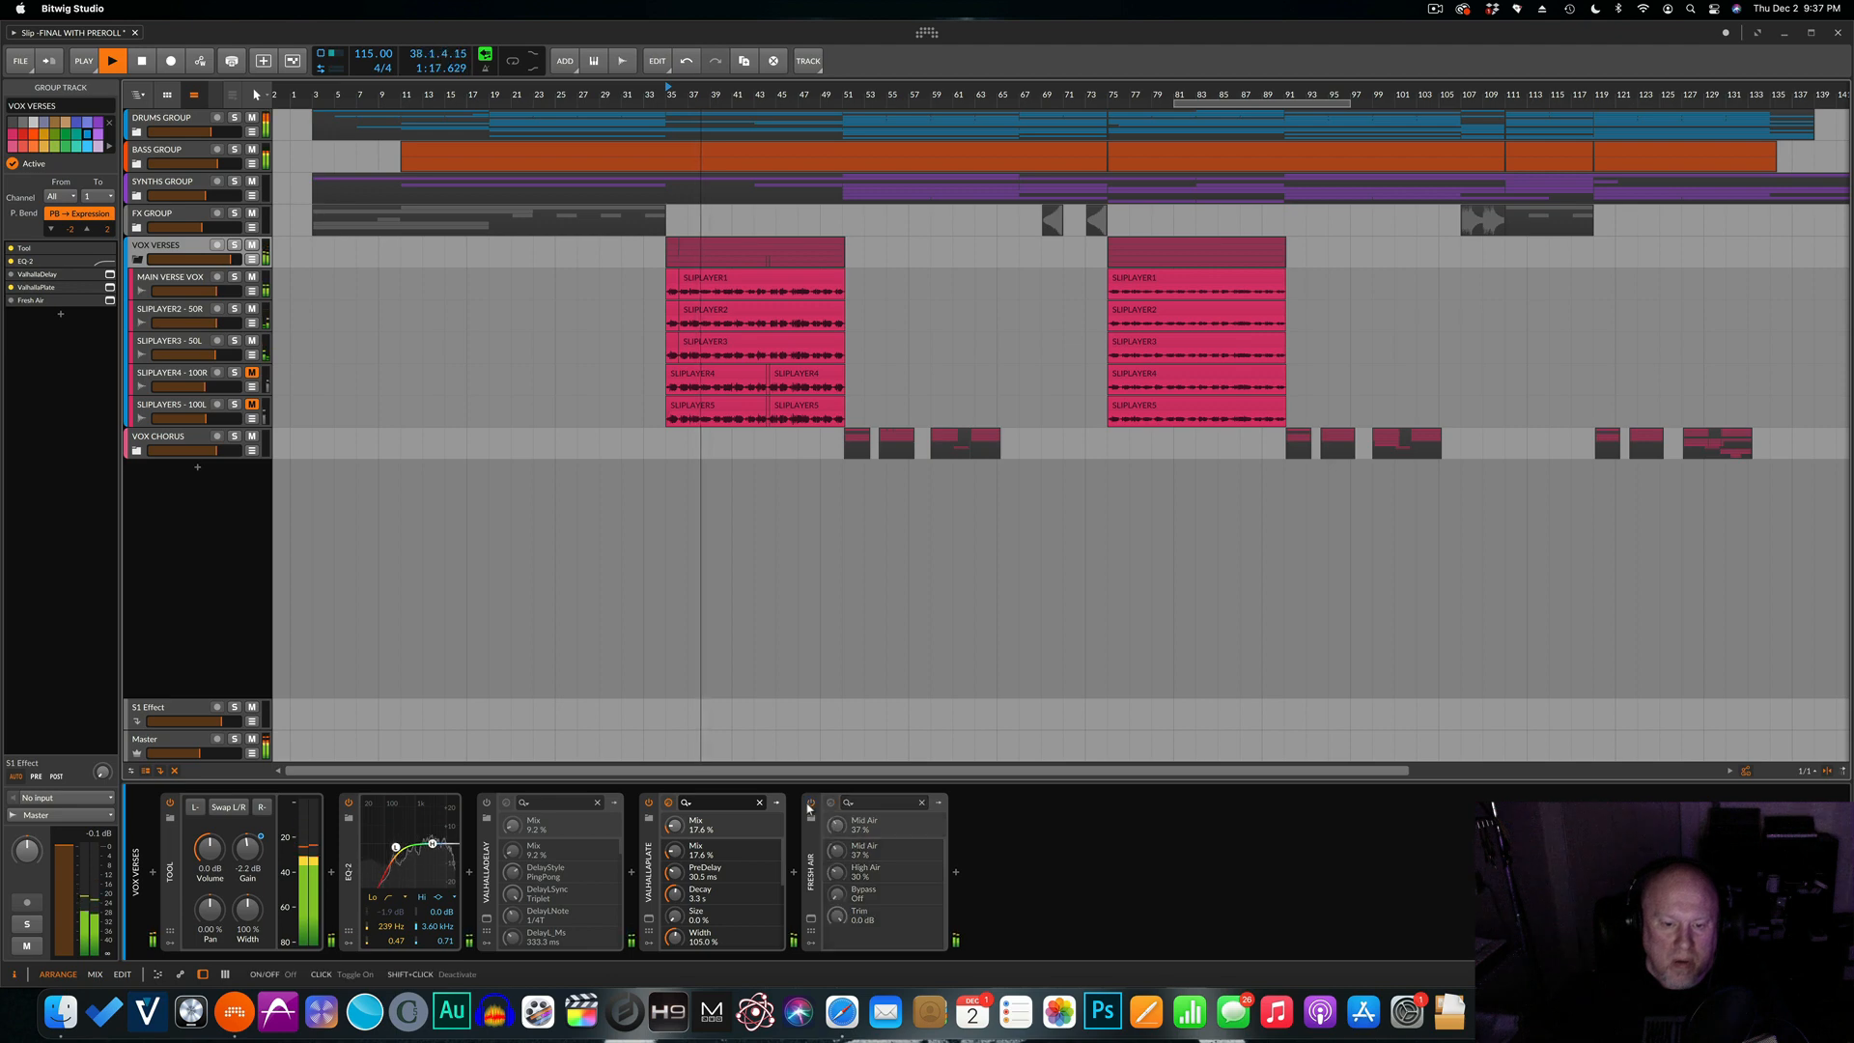
{"action": "left_click", "coordinate": [811, 802]}
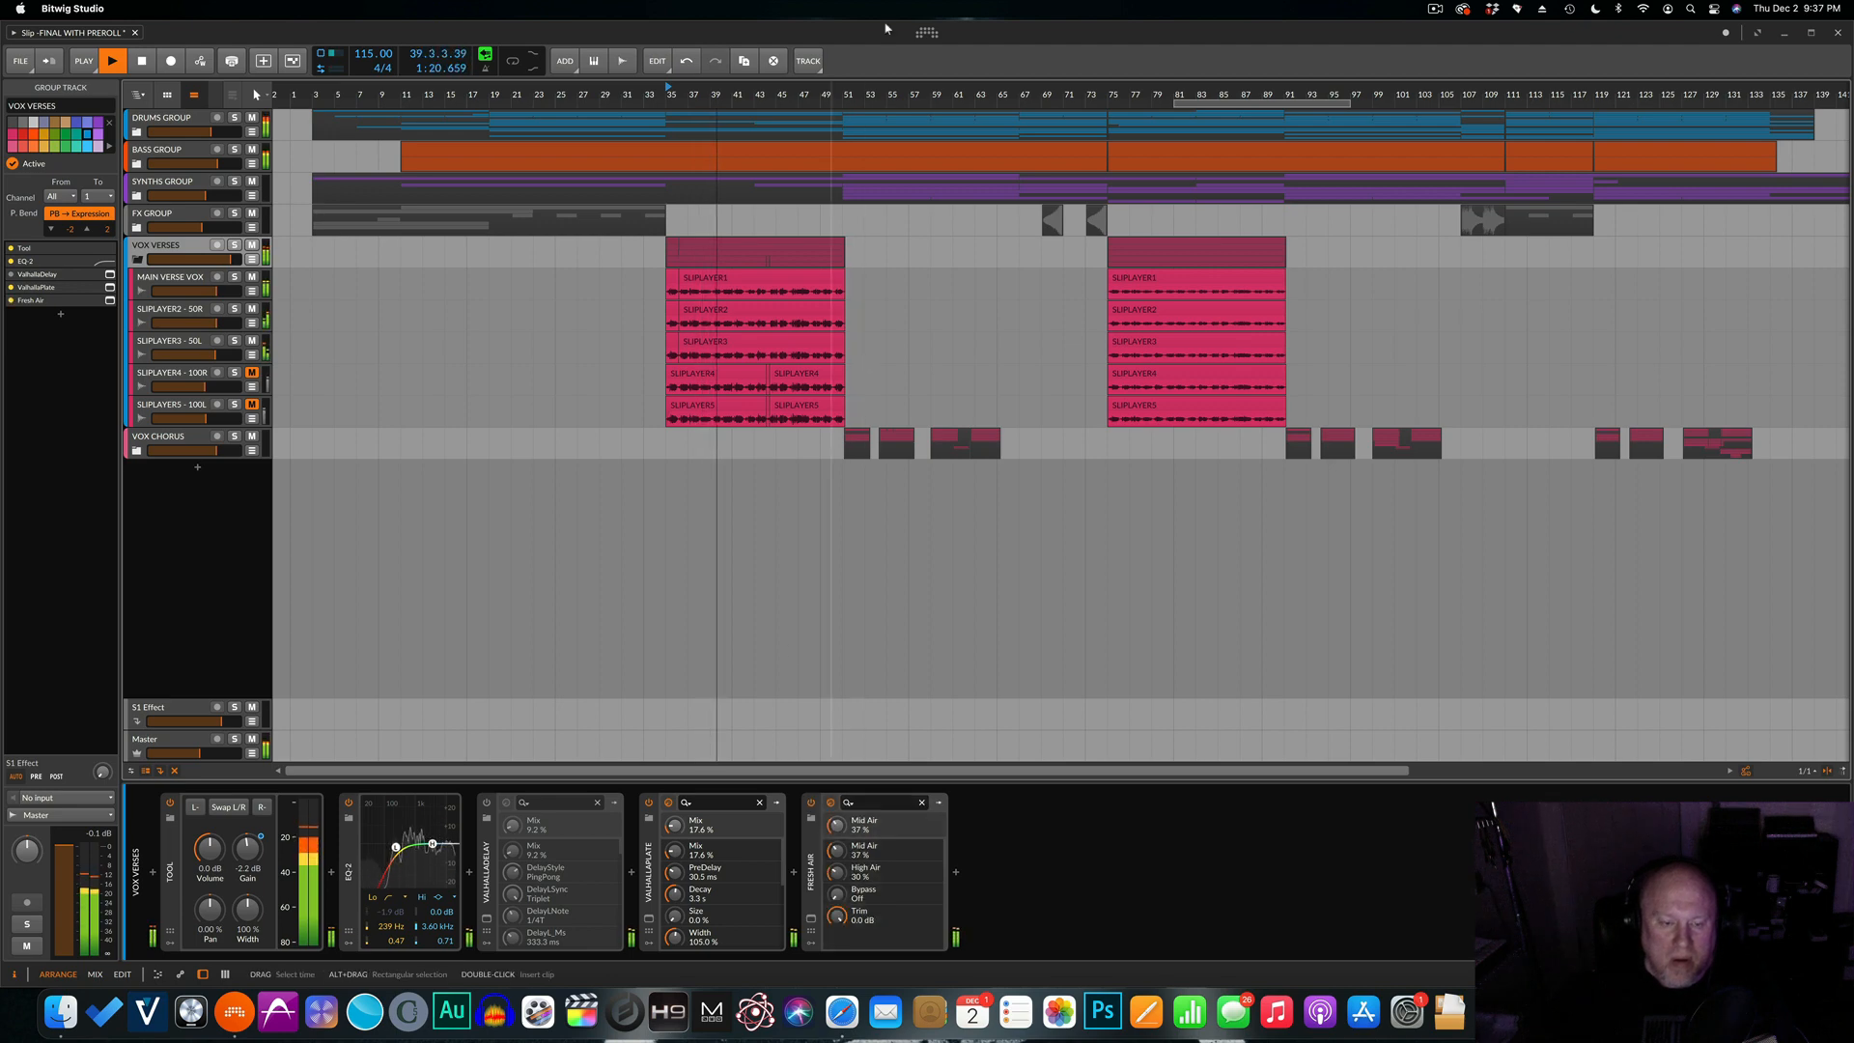
{"action": "key", "text": "space"}
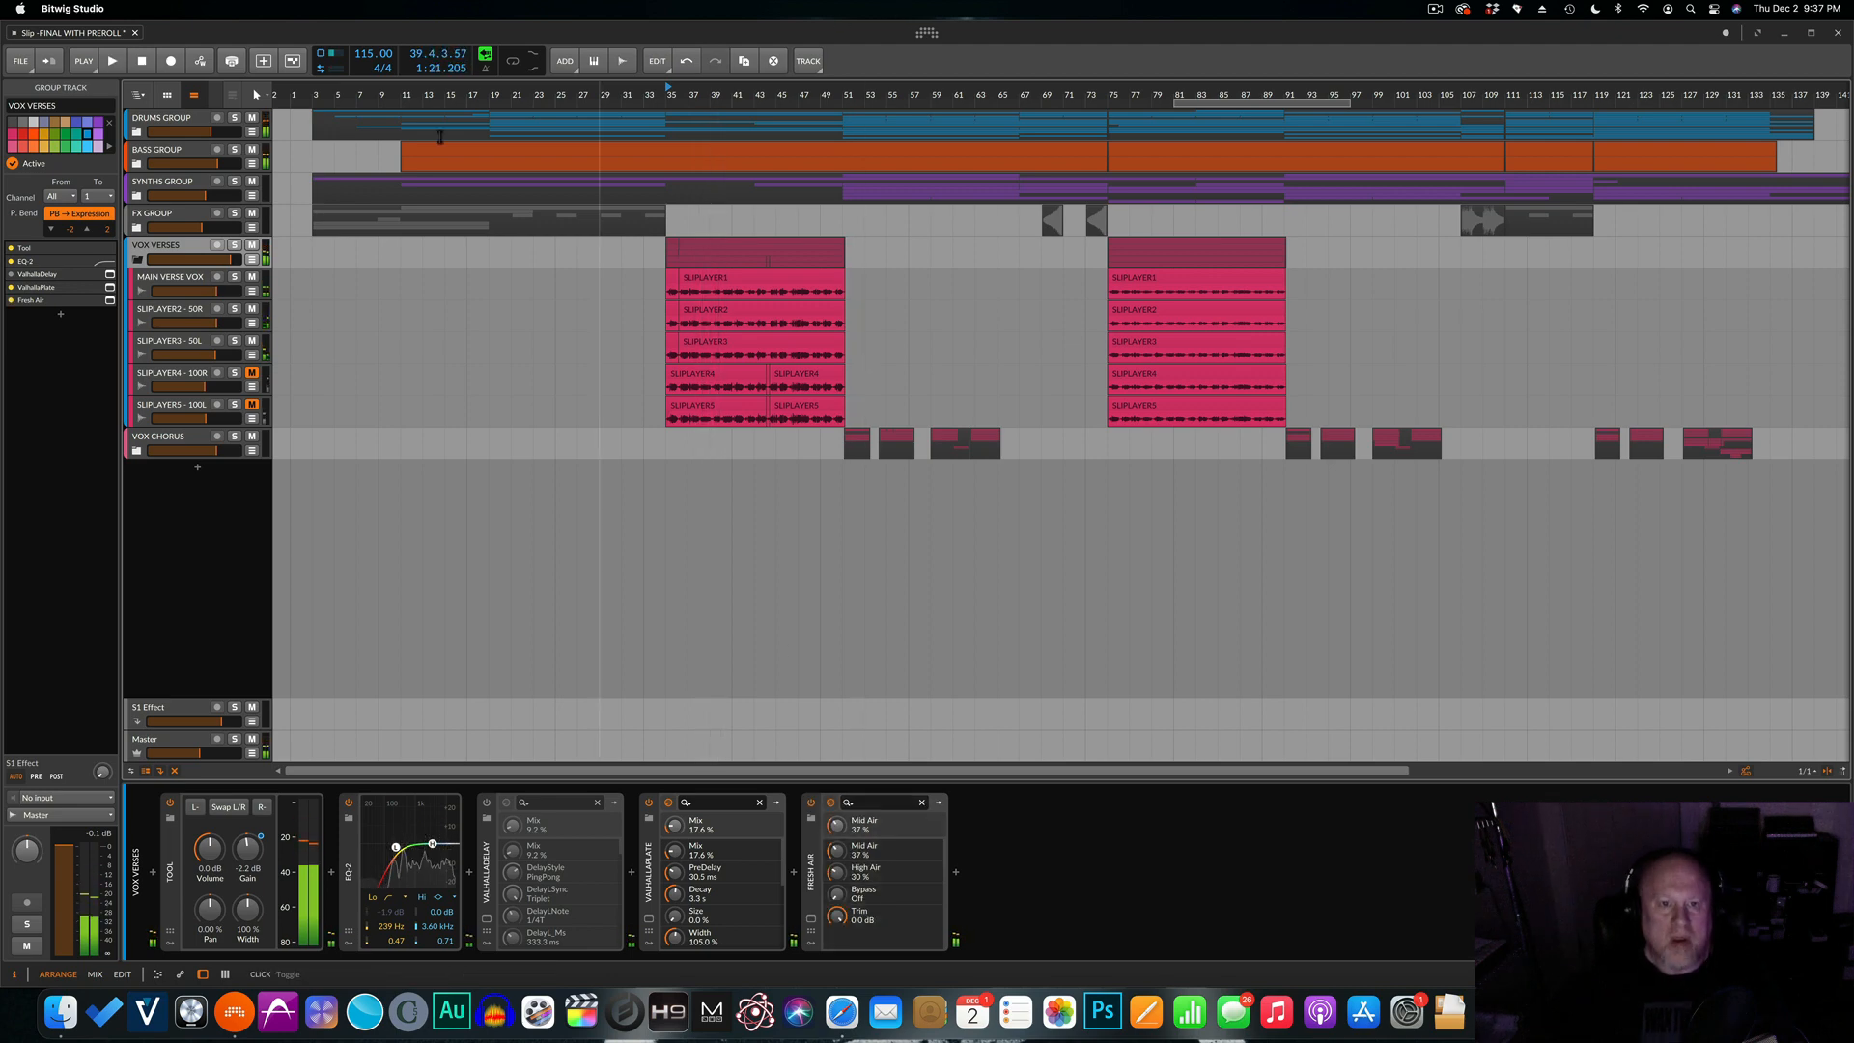
Show the MAIN VERSE VOX devices, play from bar 35 with the Vocal Rider window open, stop playback and close the window.
{"action": "left_click", "coordinate": [176, 281]}
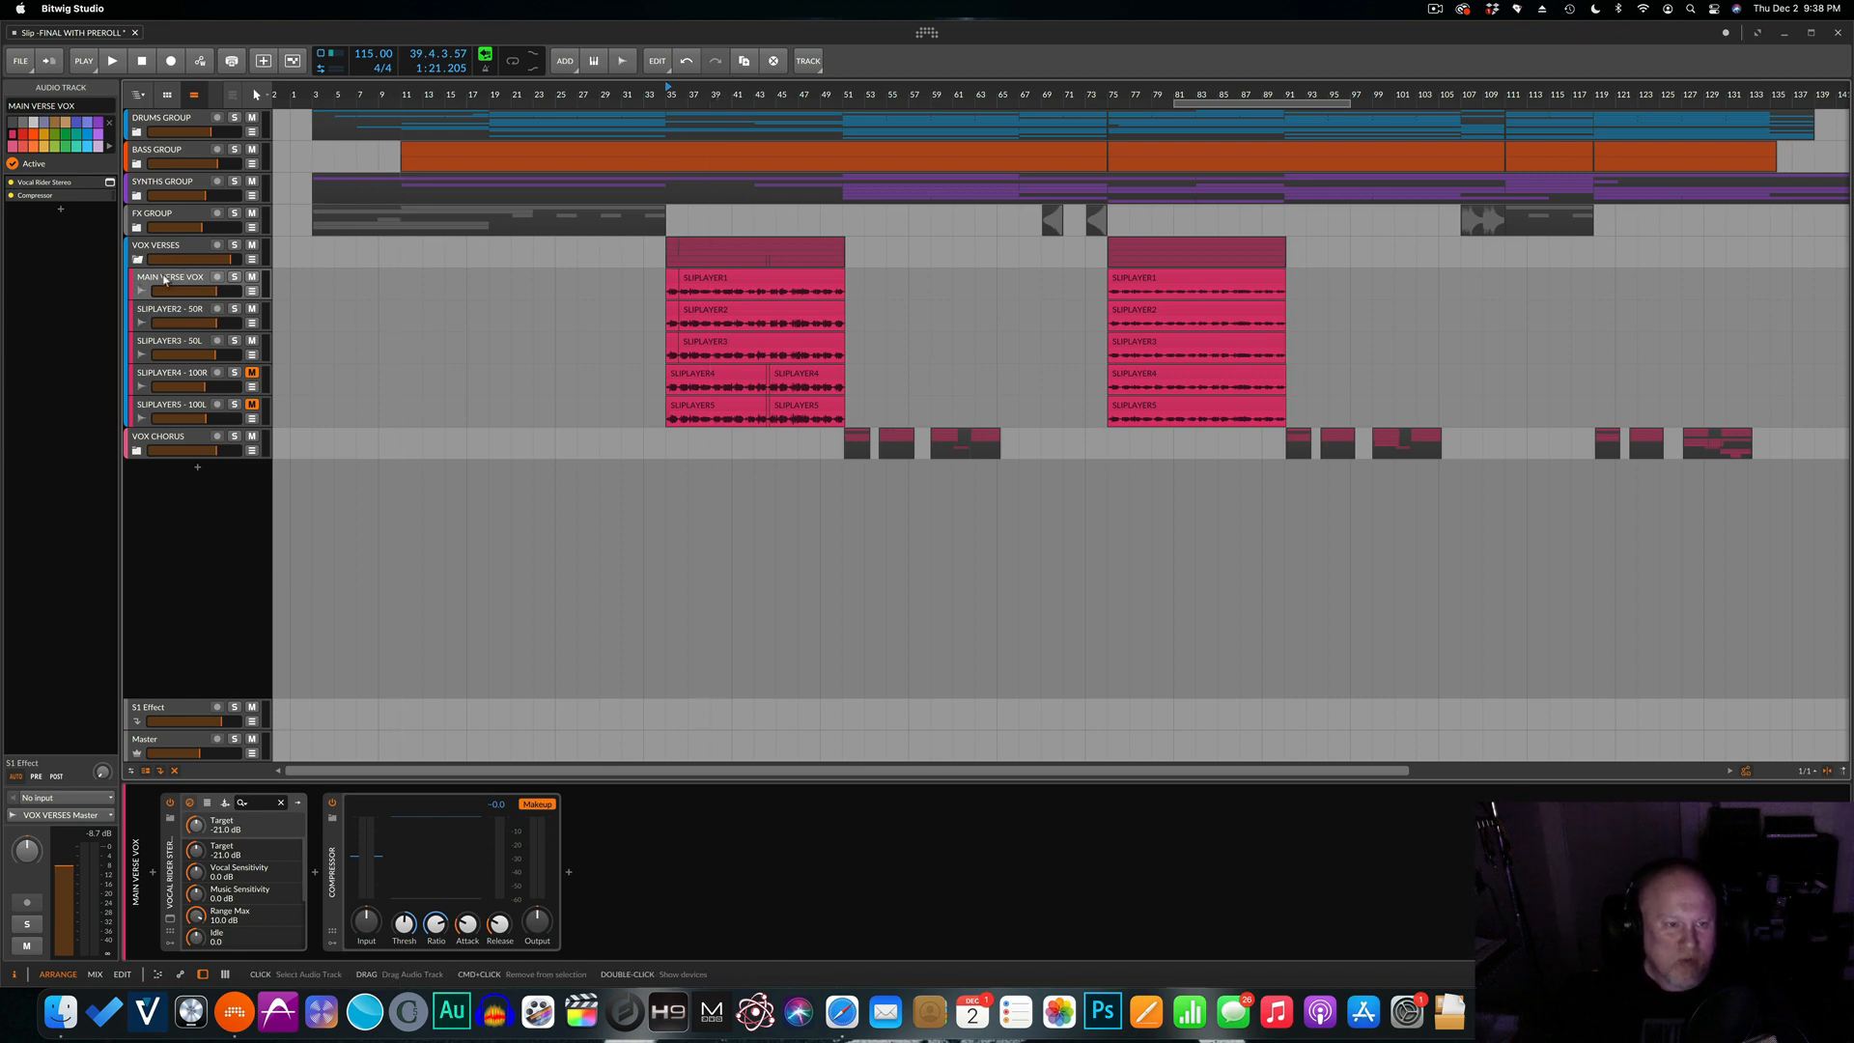
{"action": "left_click", "coordinate": [170, 917]}
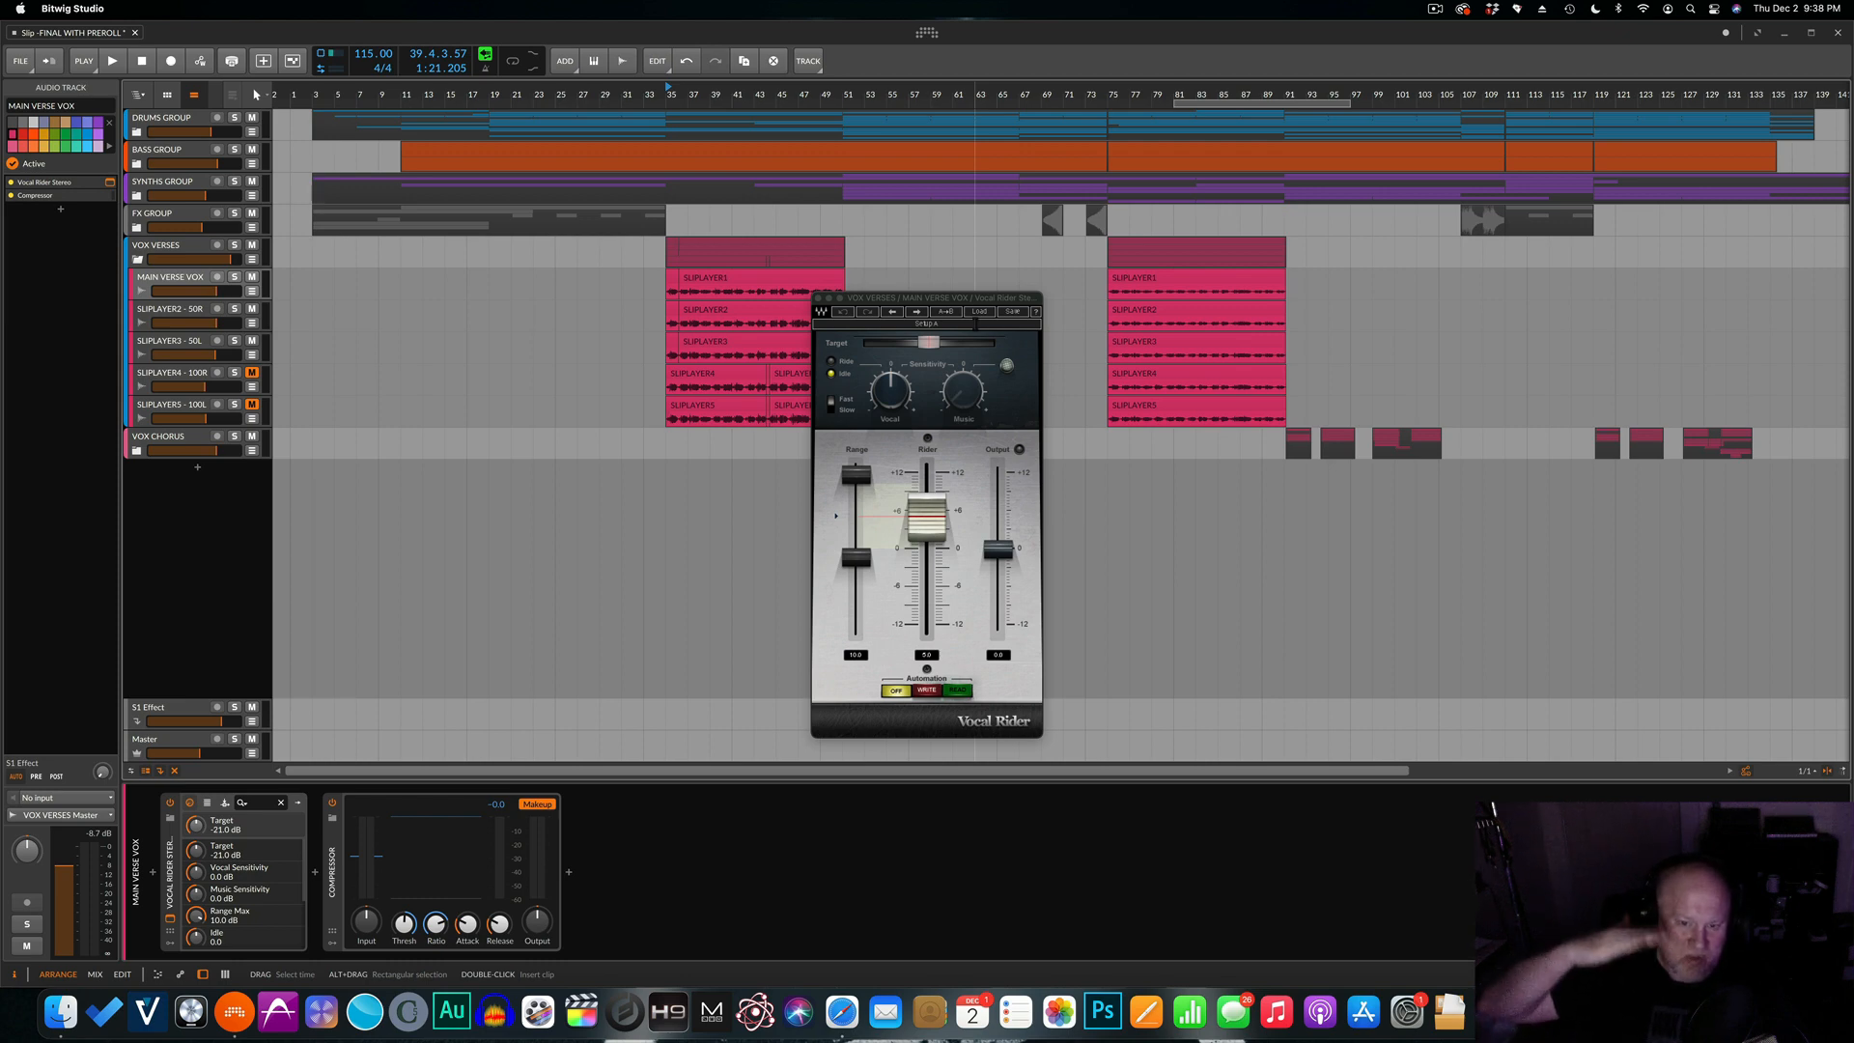
{"action": "key", "text": "space"}
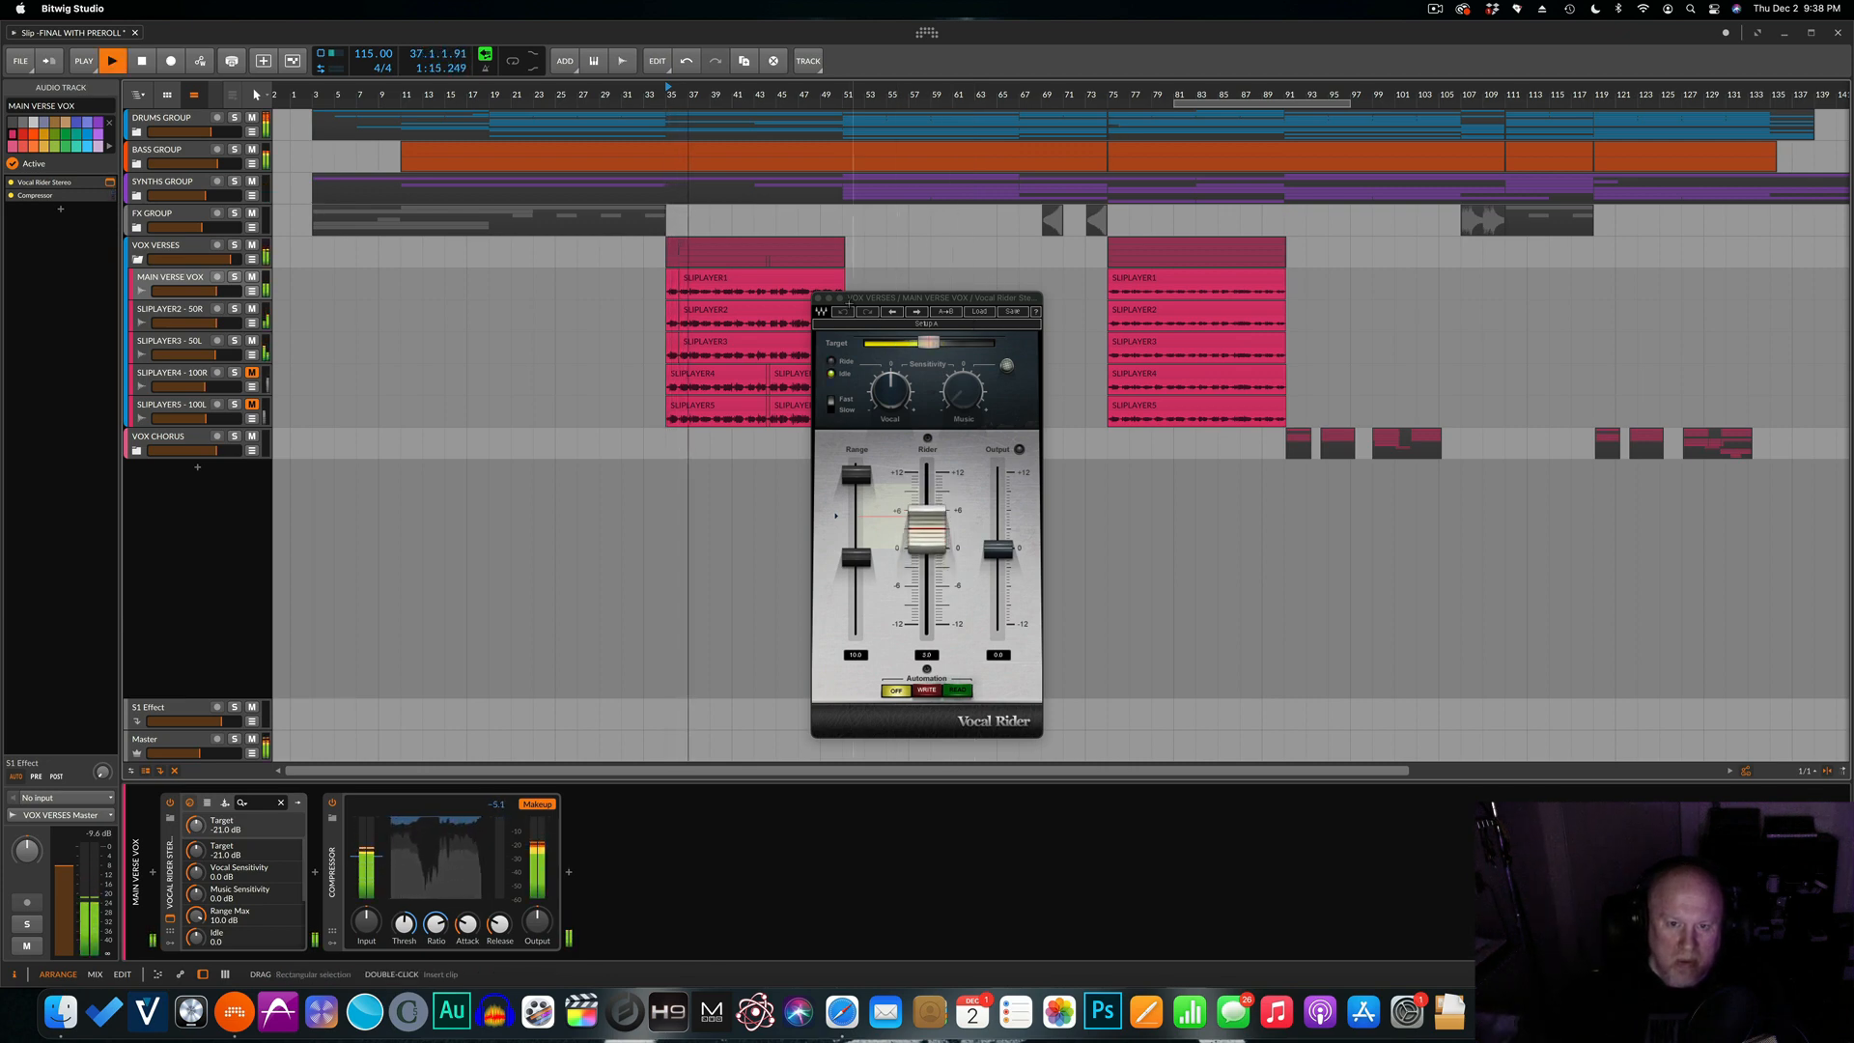
{"action": "key", "text": "space"}
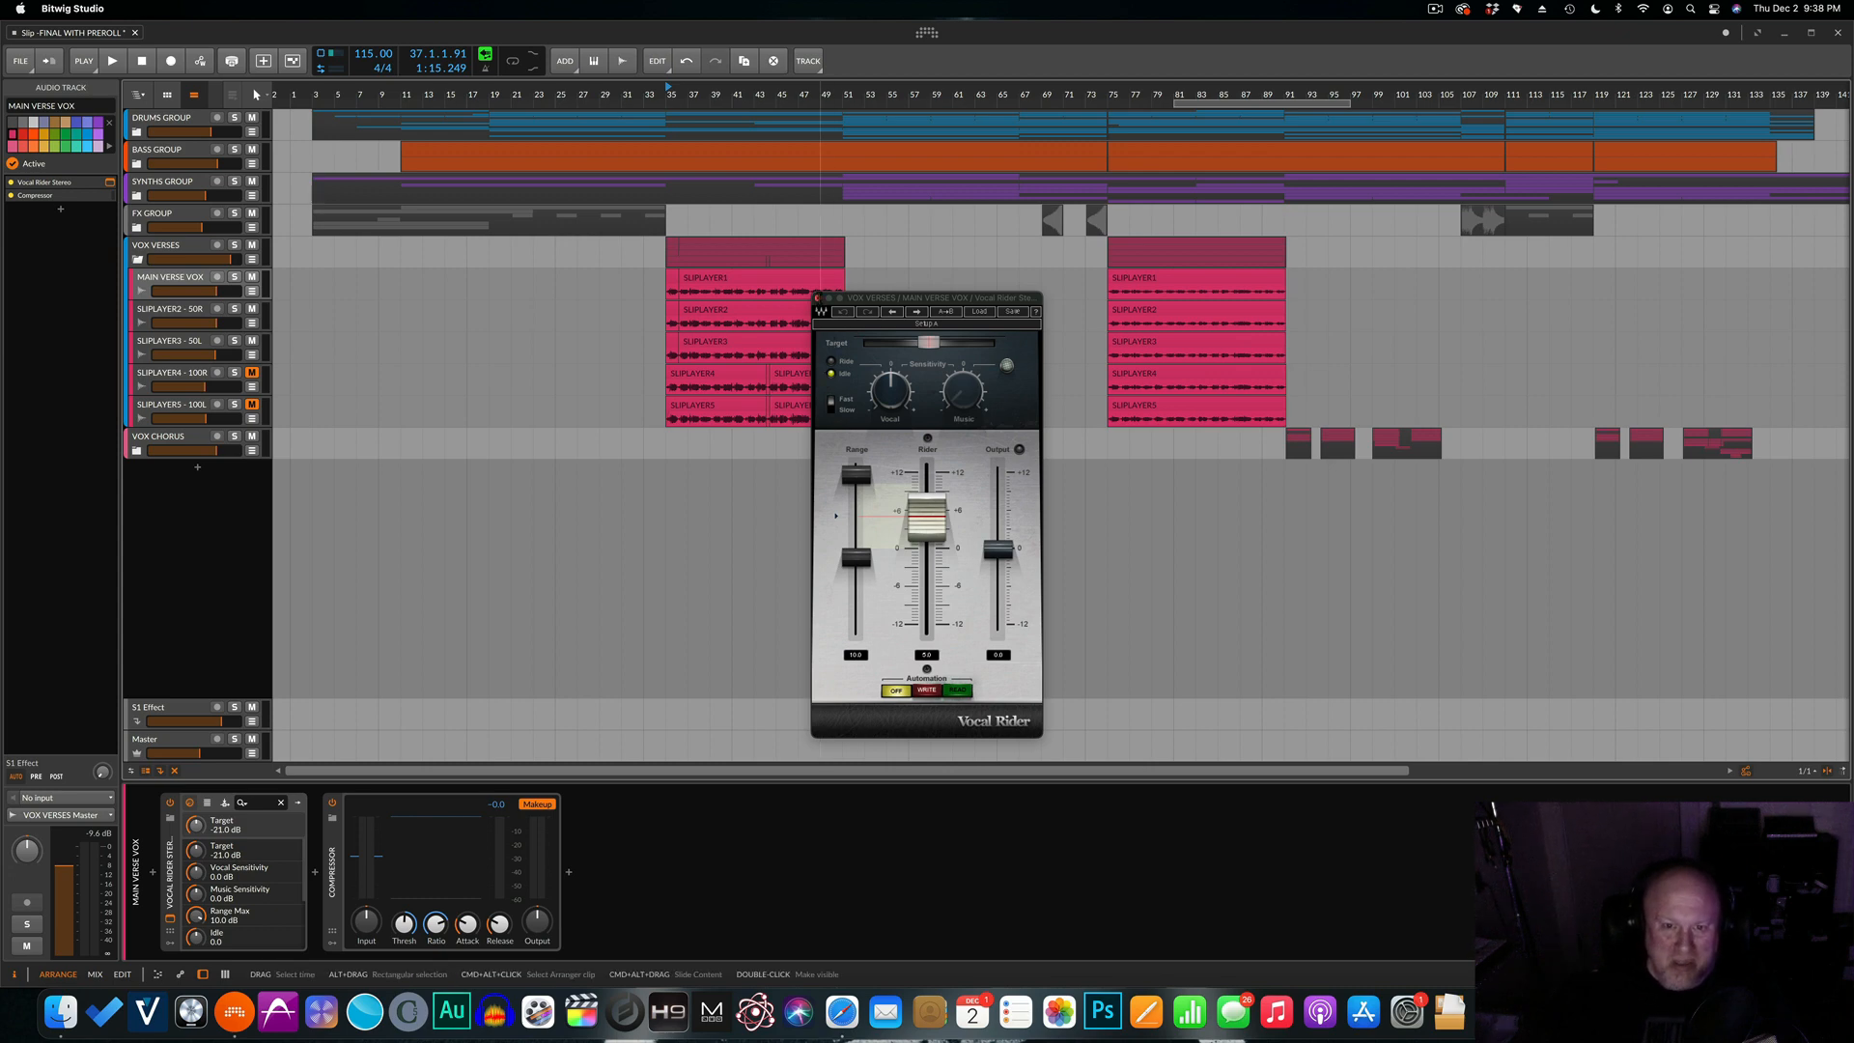
{"action": "left_click", "coordinate": [817, 298]}
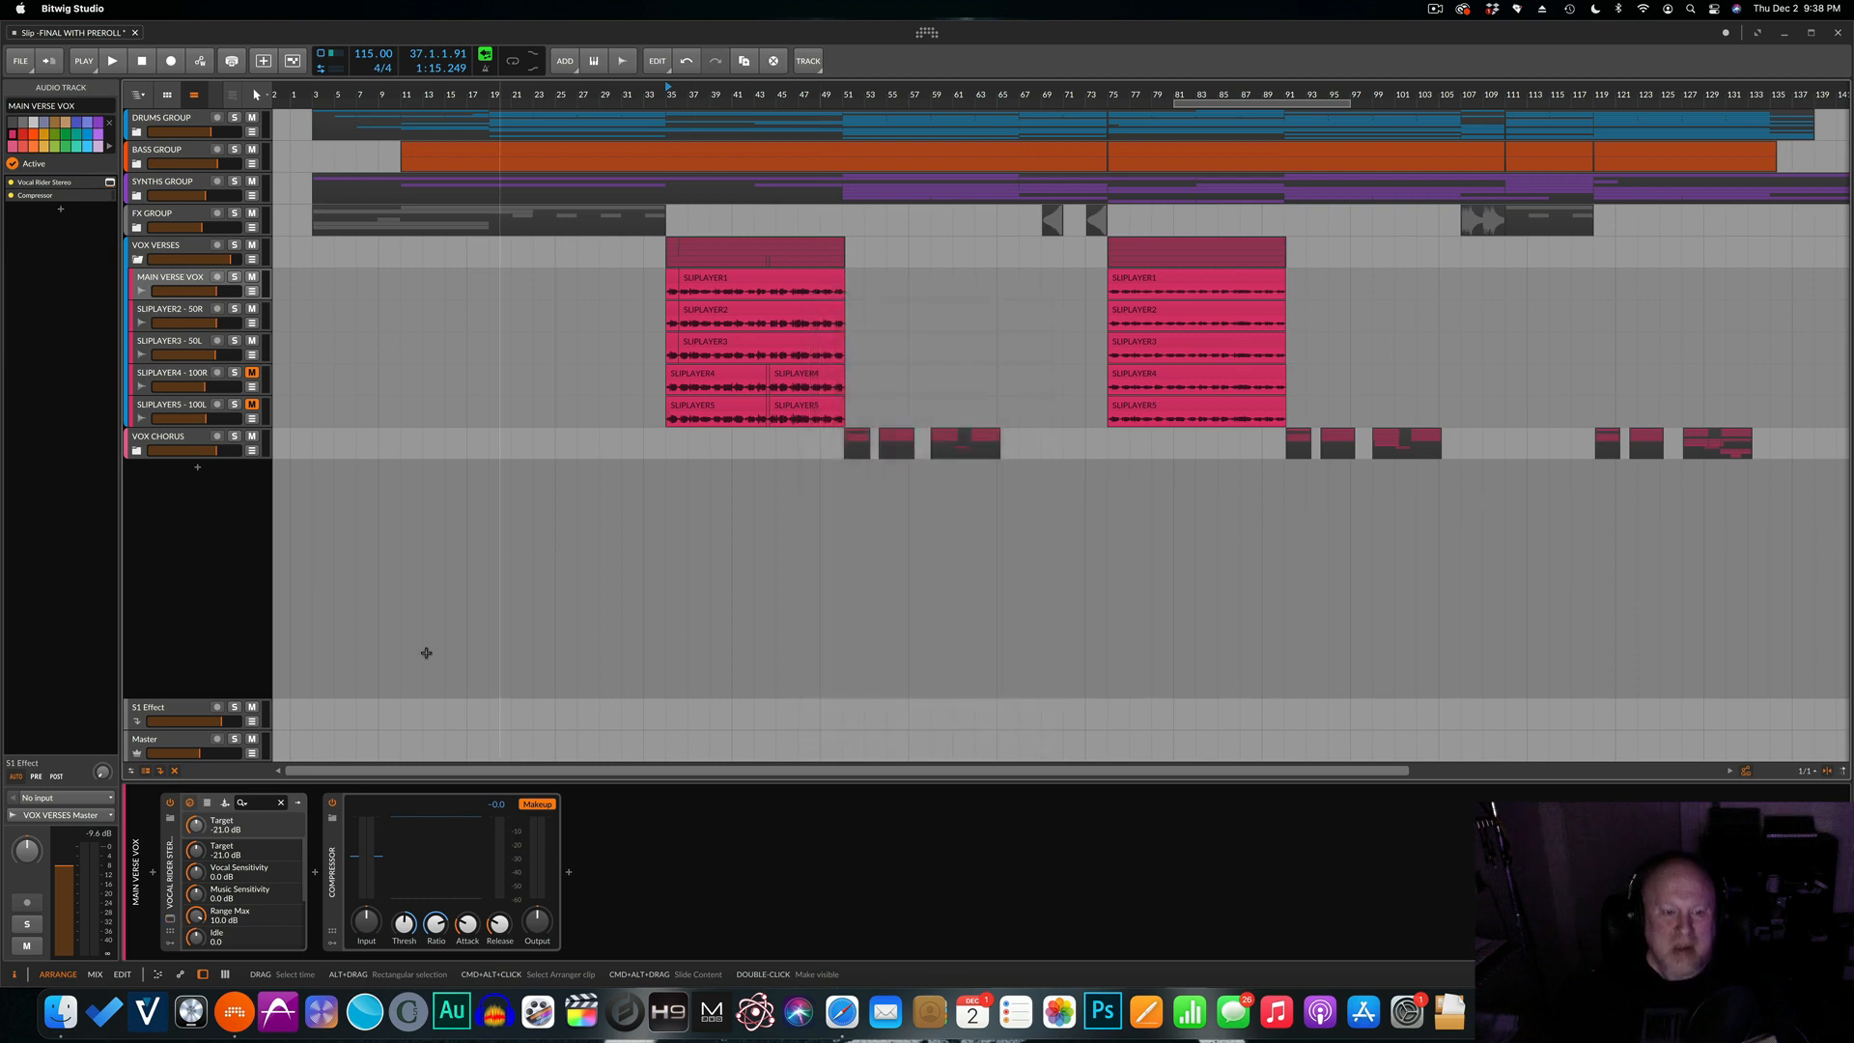
Check the device chains of the SLIPLAYER2 - 50R and SLIPLAYER3 - 50L tracks.
{"action": "left_click", "coordinate": [176, 316]}
{"action": "left_click", "coordinate": [169, 343]}
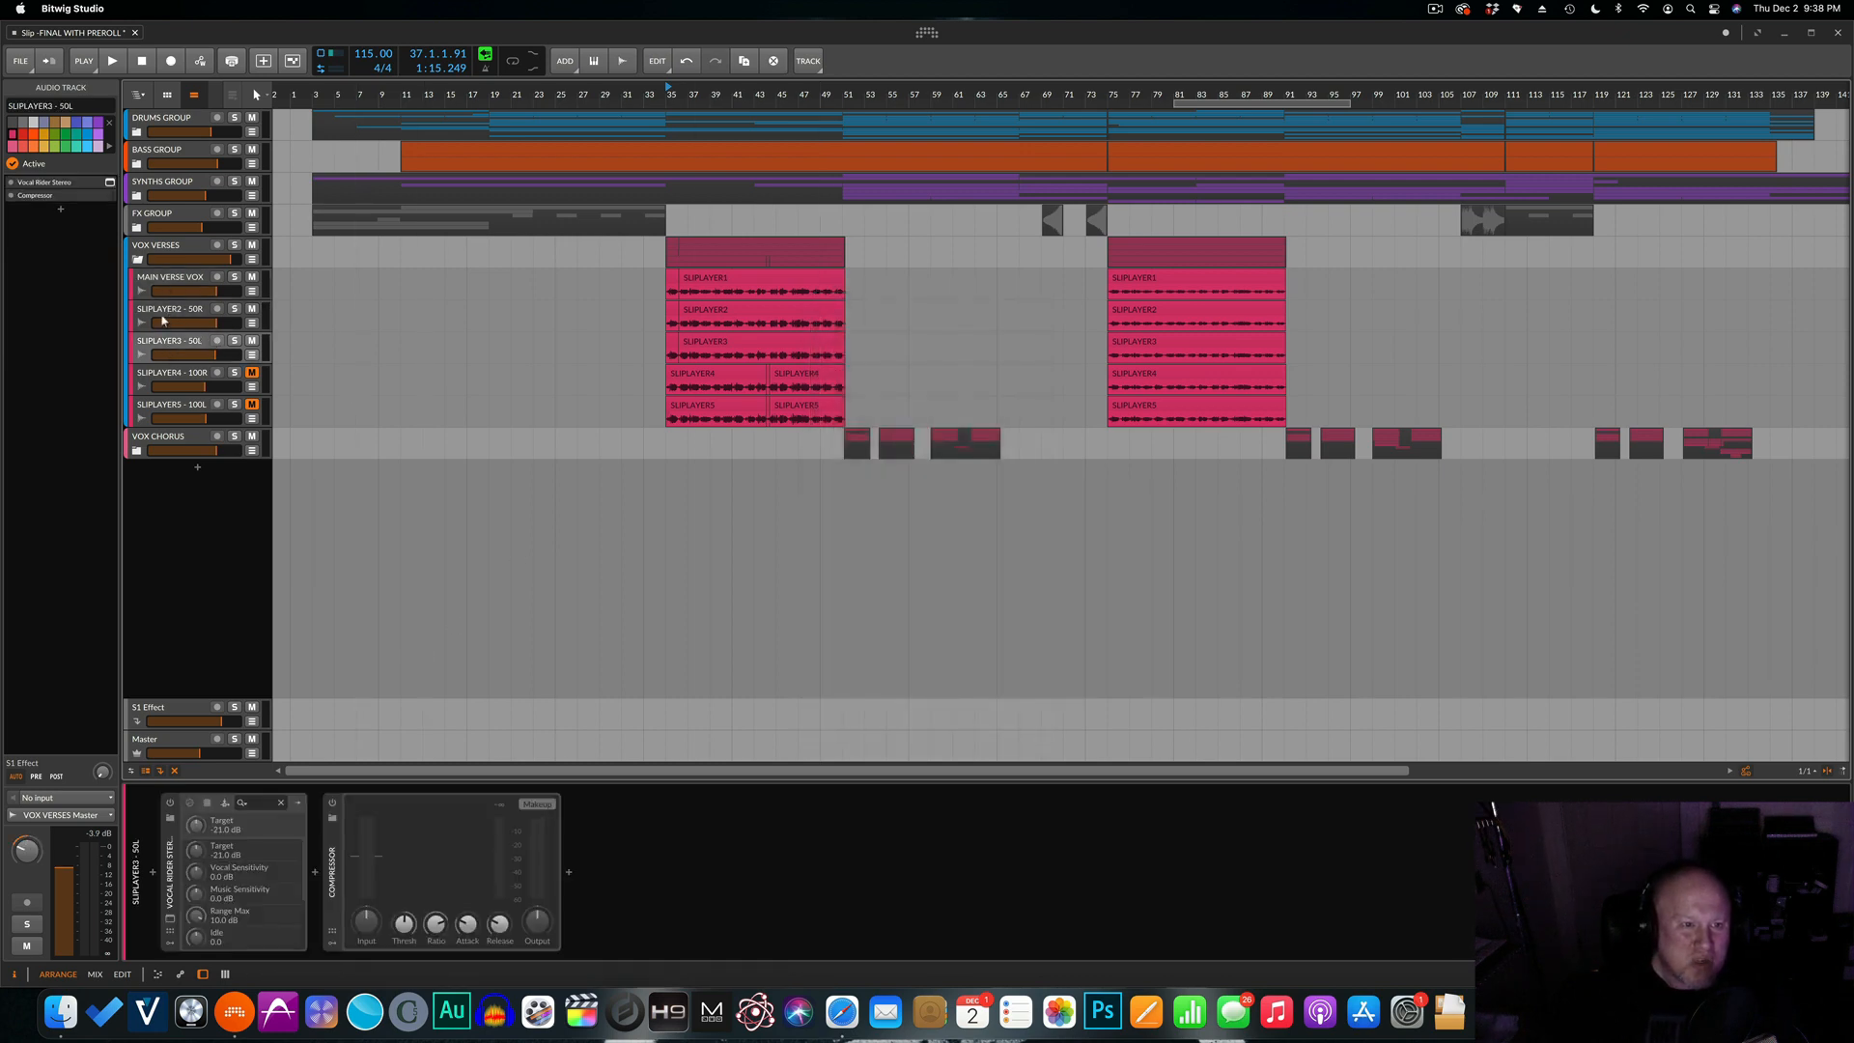
{"action": "left_click", "coordinate": [164, 318]}
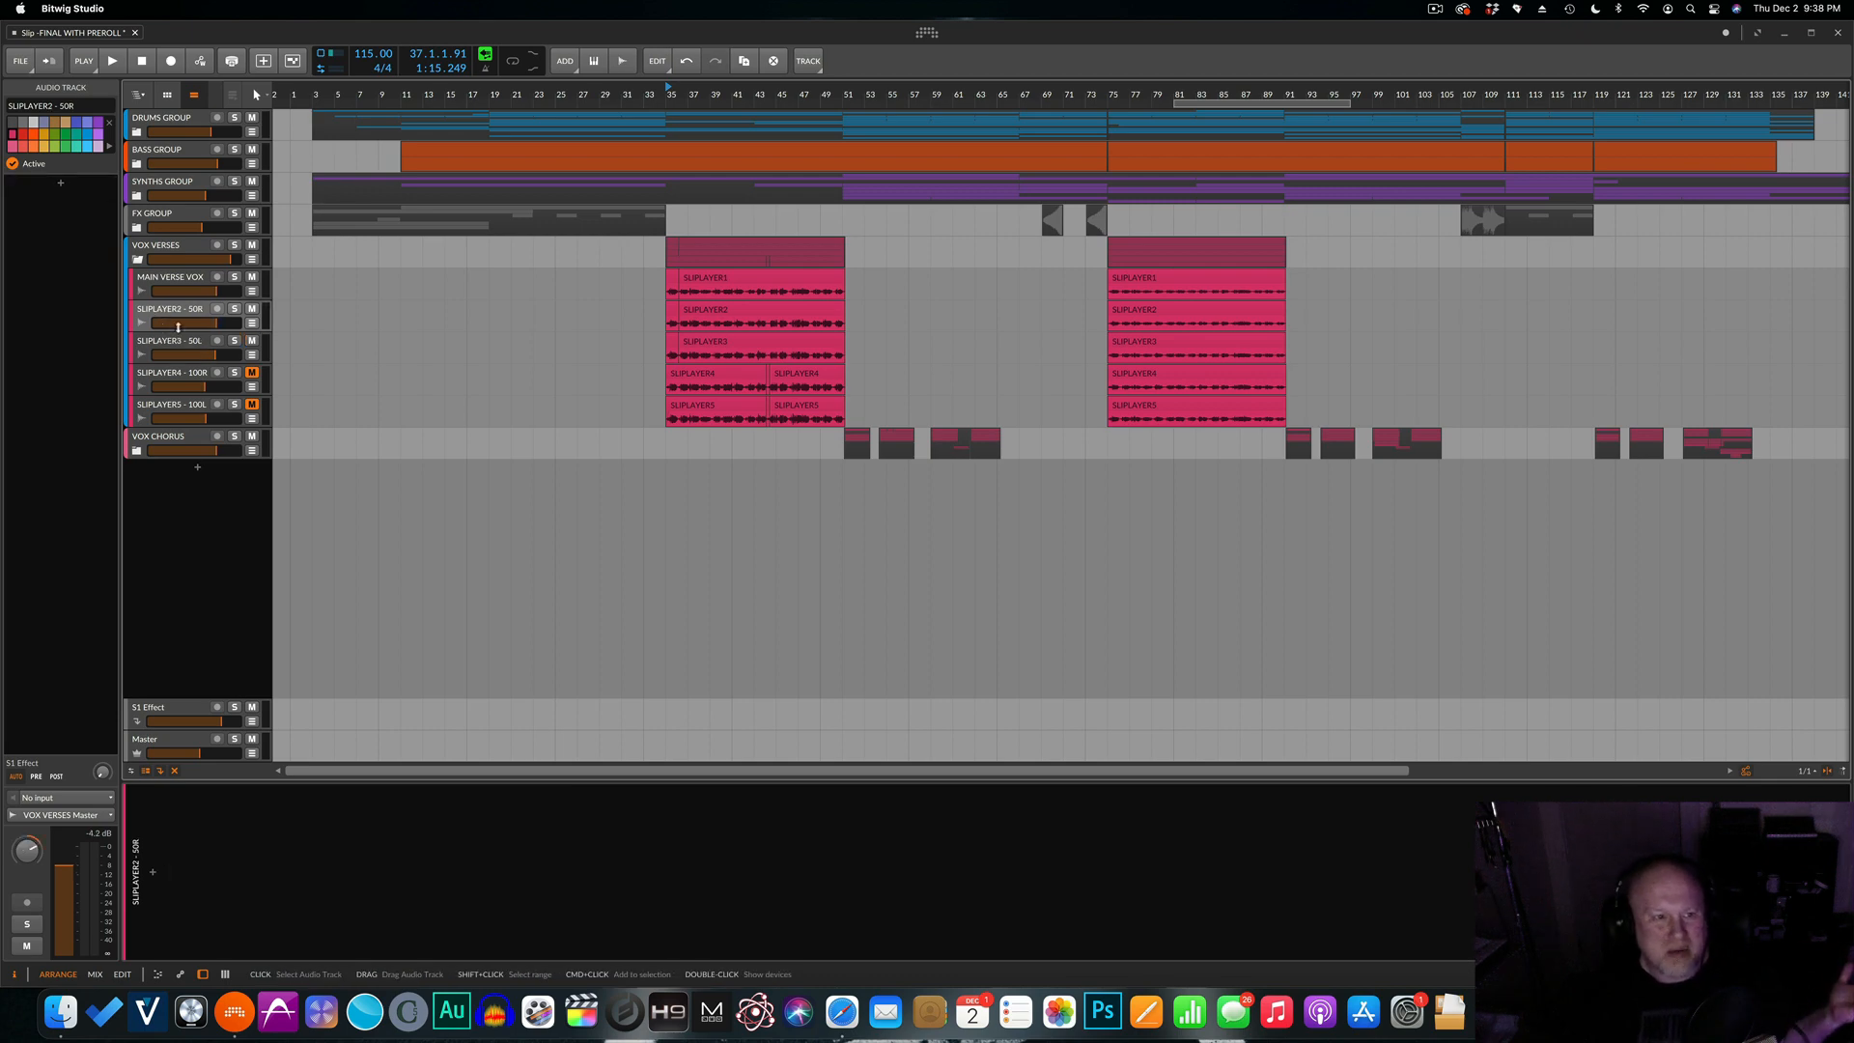
Play SLIPLAYER2 - 50R soloed from bar 35, add SLIPLAYER3 - 50L to the solo, stop playback and clear both solos.
{"action": "key", "text": "space"}
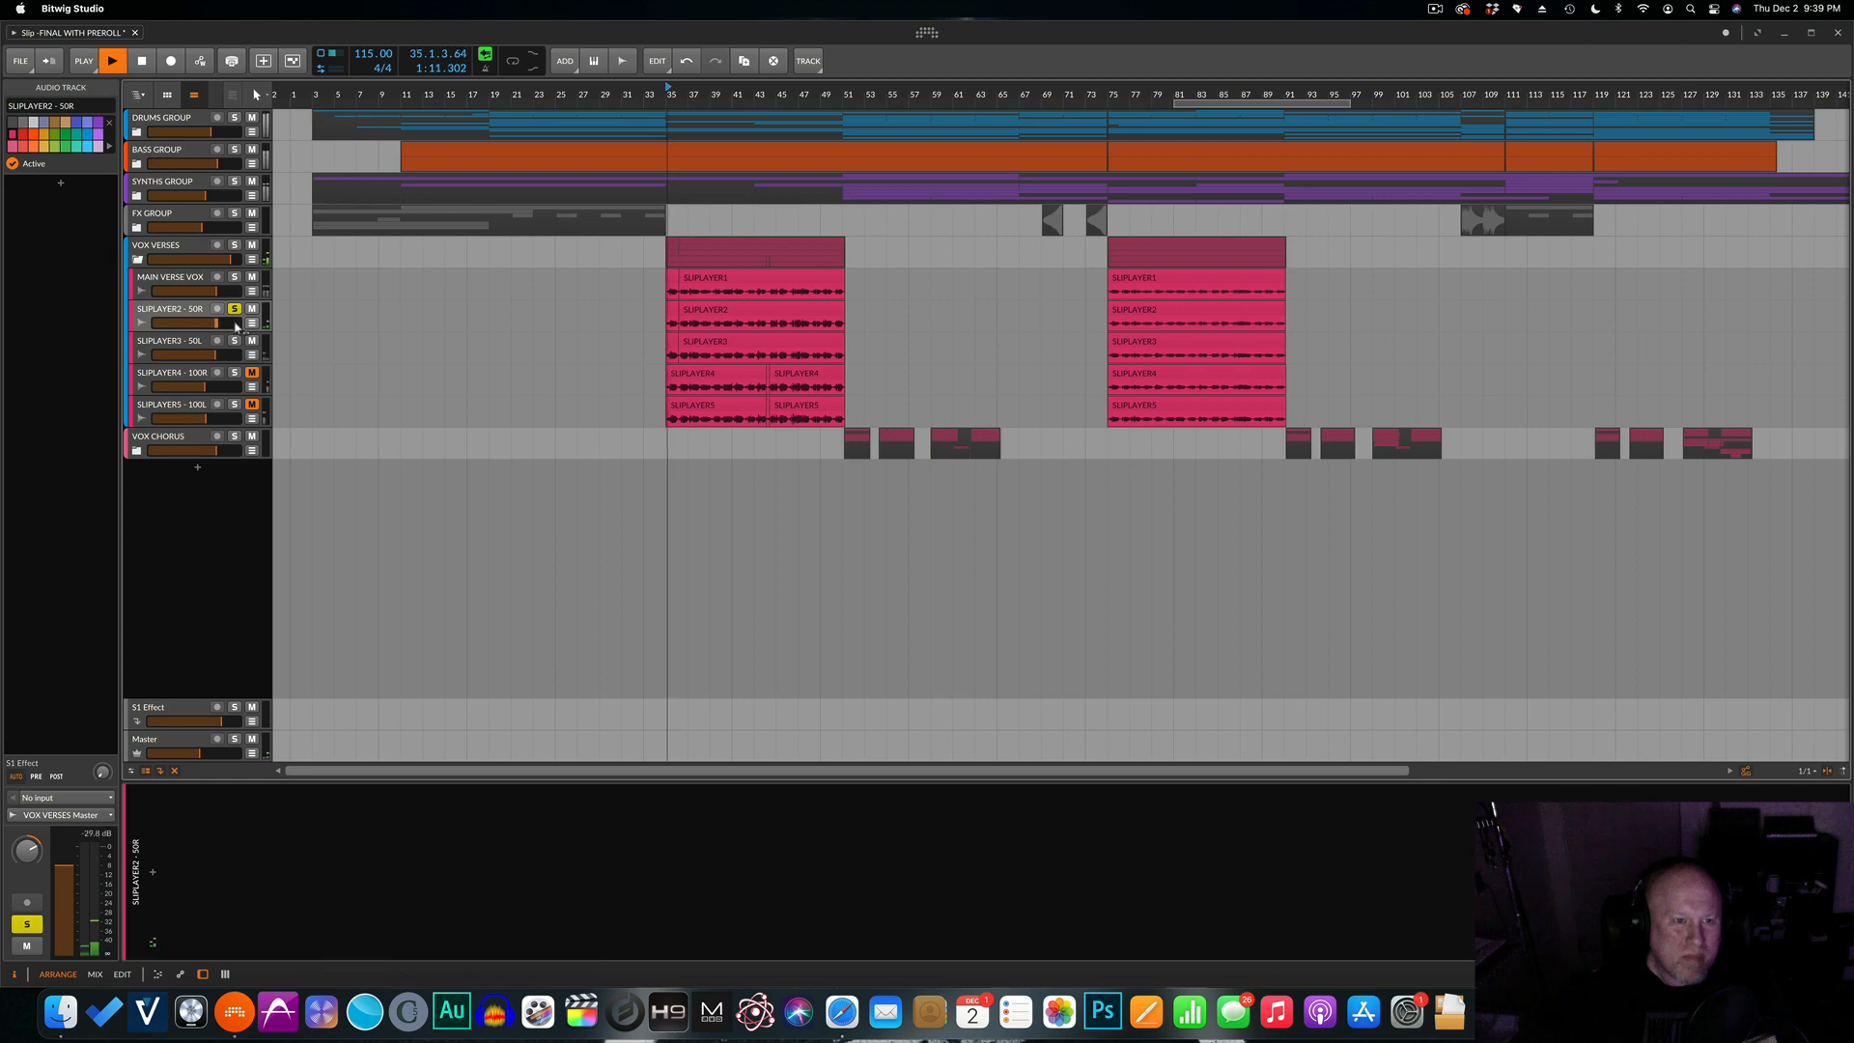
{"action": "left_click", "coordinate": [235, 341]}
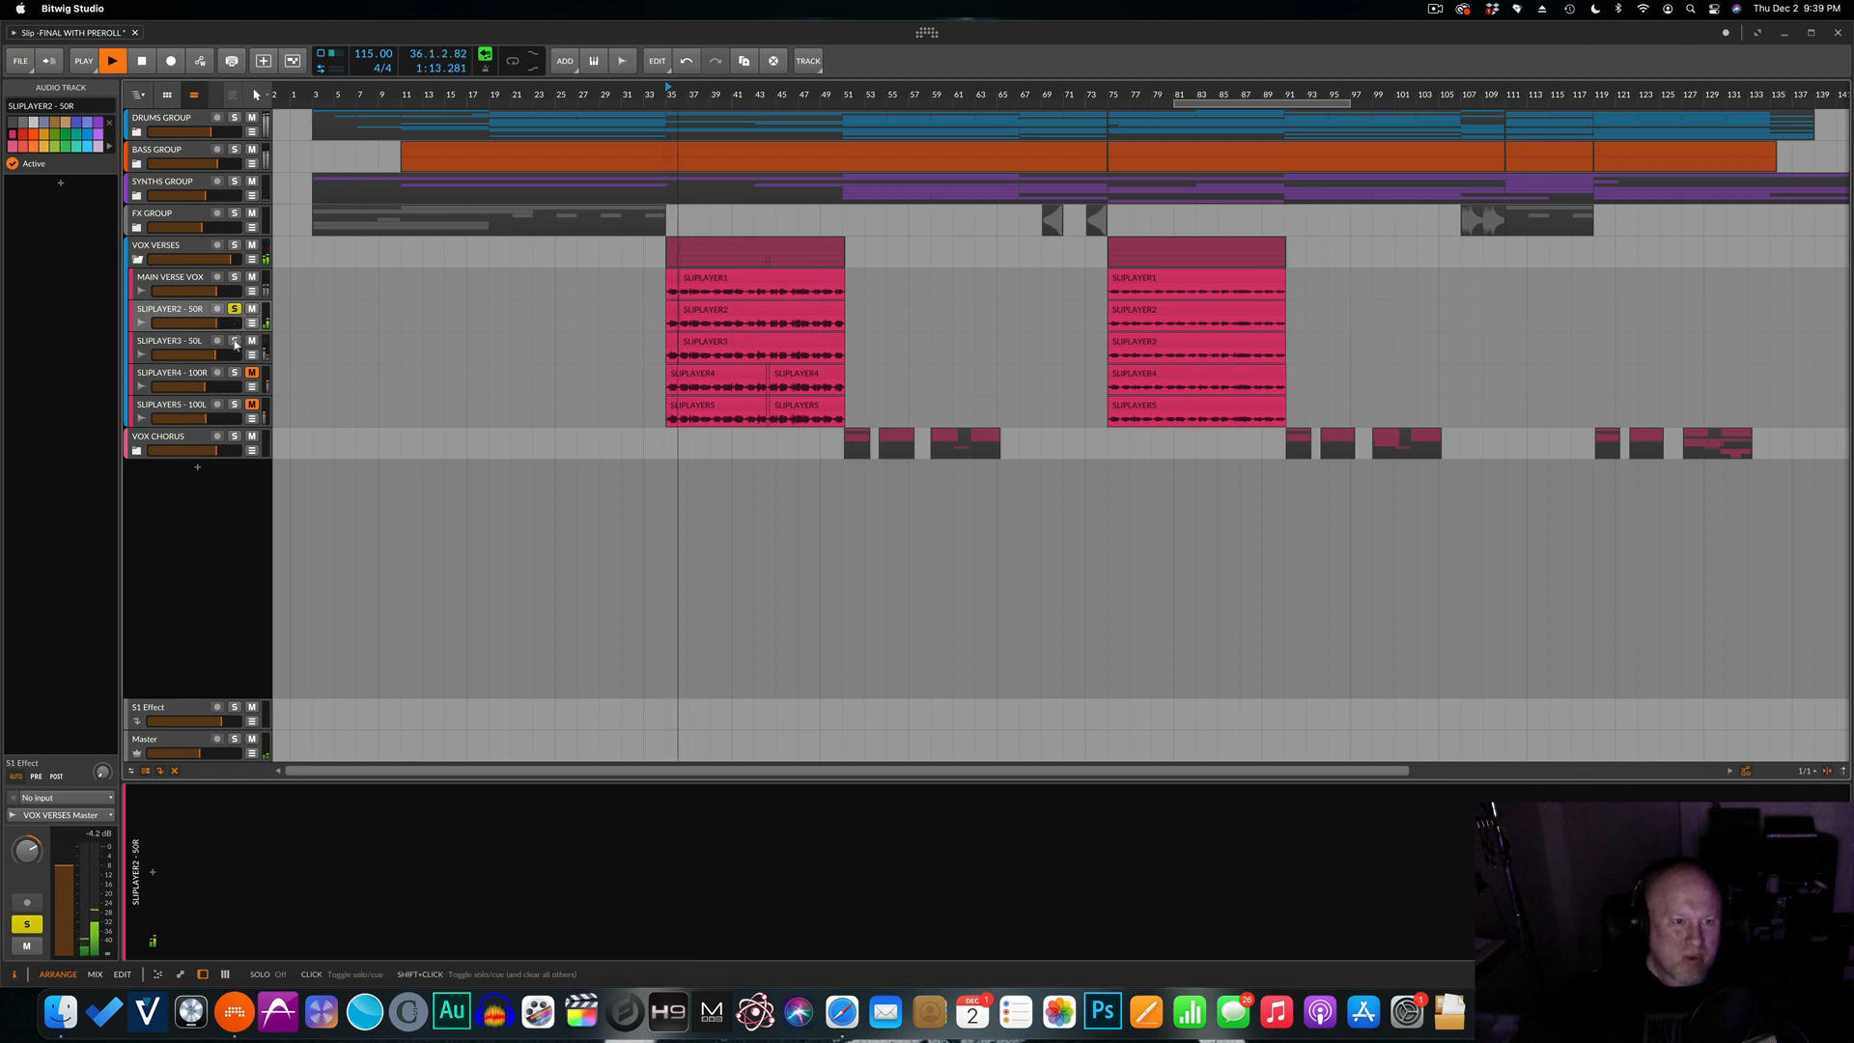
{"action": "key", "text": "space"}
{"action": "left_click", "coordinate": [234, 341]}
{"action": "left_click", "coordinate": [235, 309]}
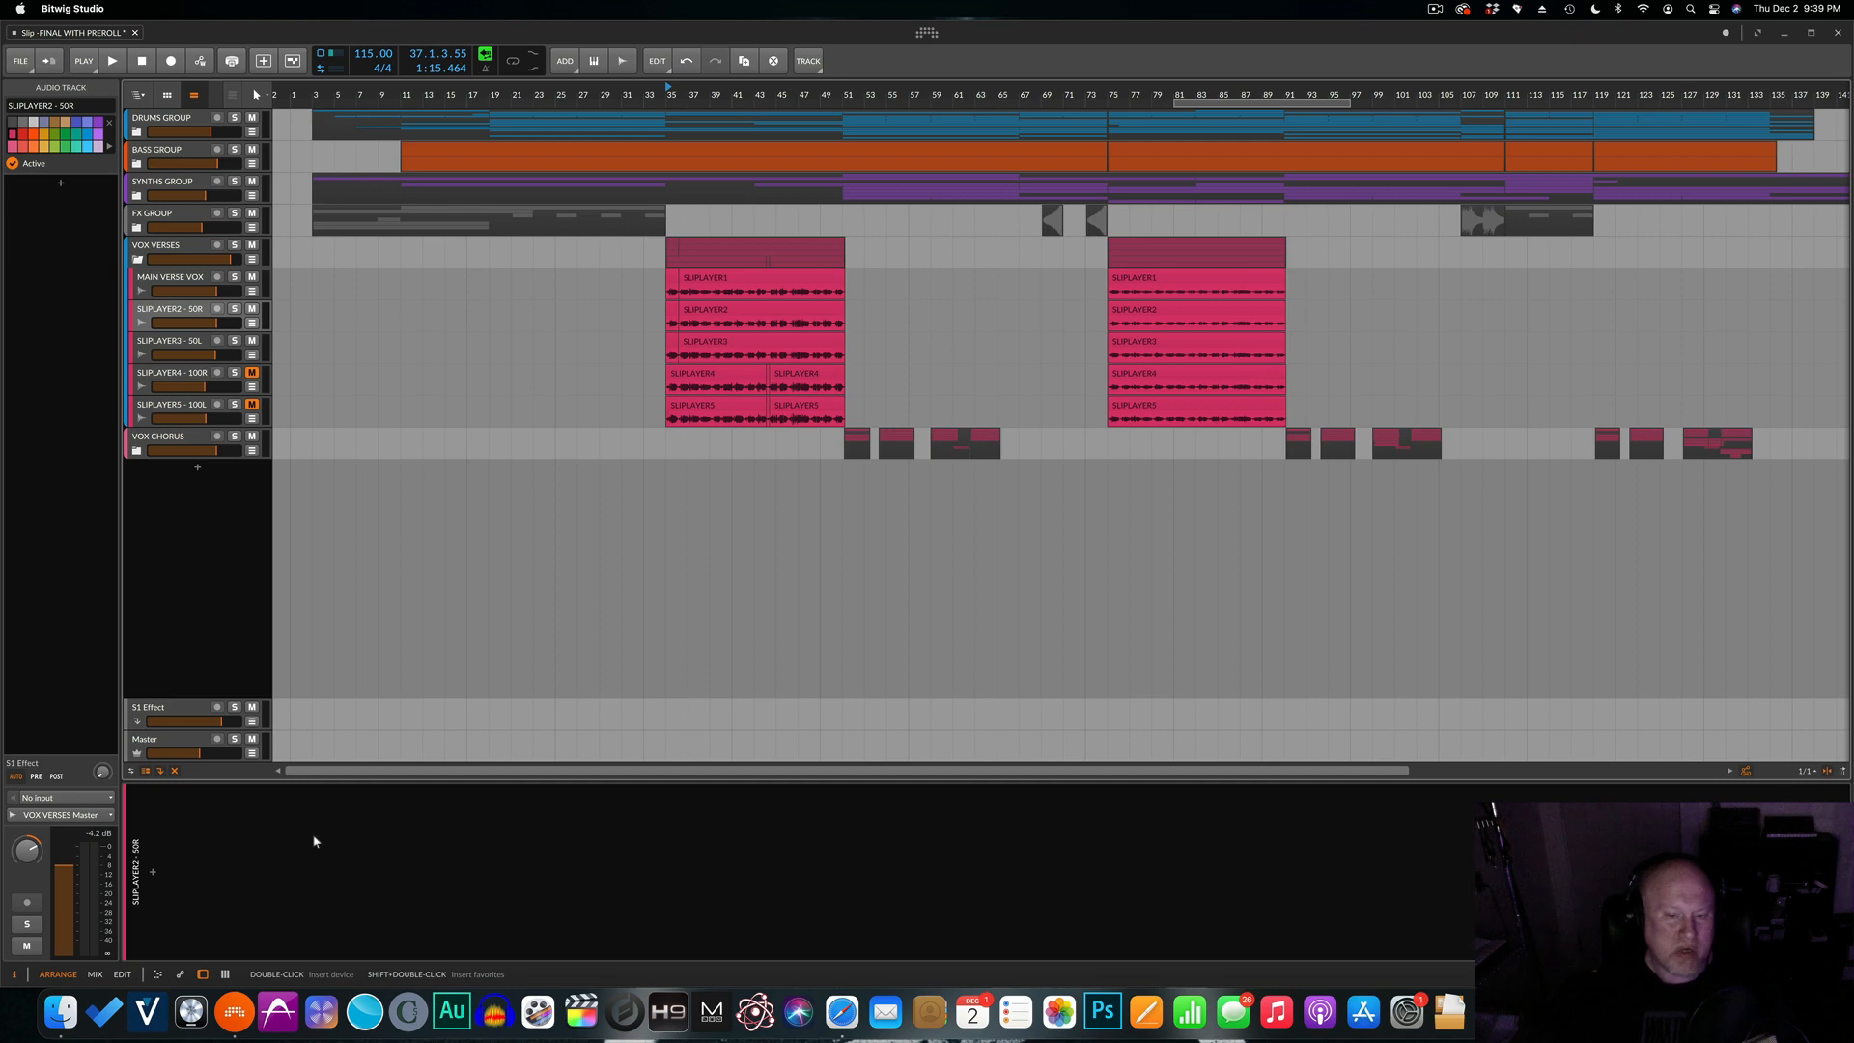
Compare the device chain of MAIN VERSE VOX with that of SLIPLAYER2 - 50R.
{"action": "left_click", "coordinate": [179, 280]}
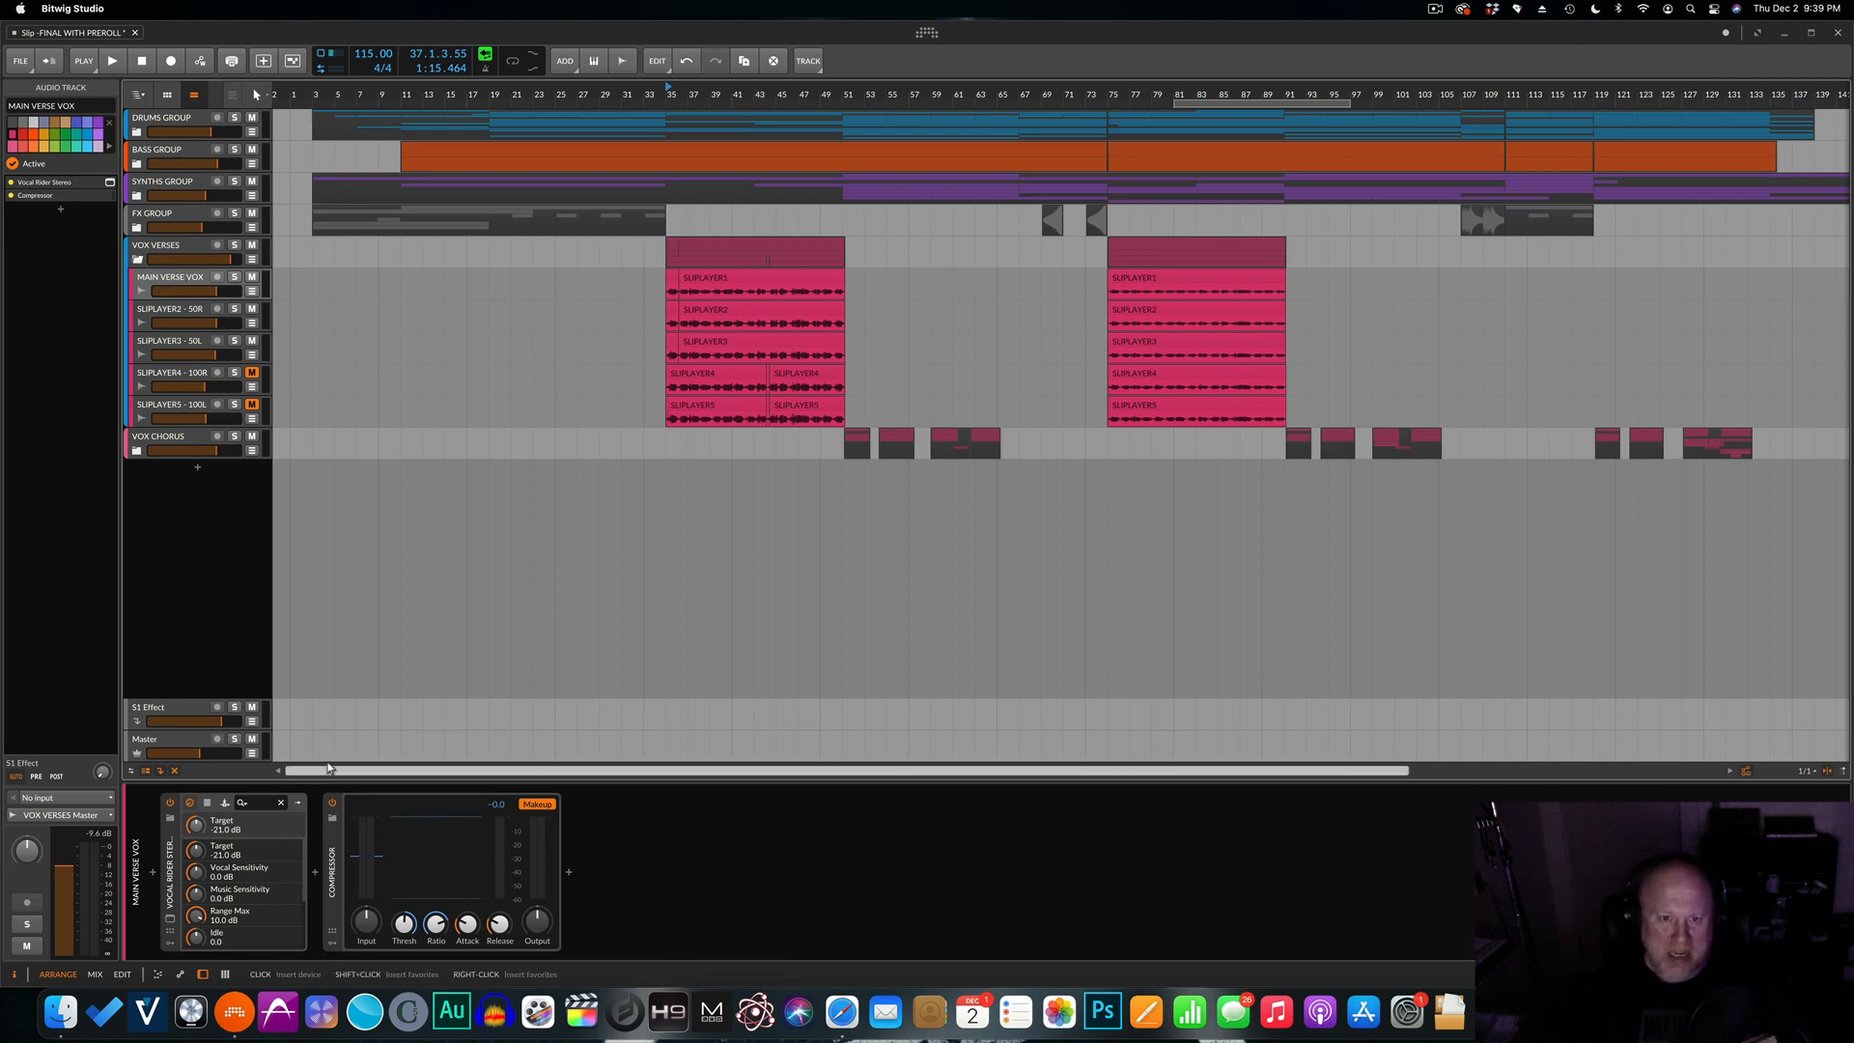
{"action": "left_click", "coordinate": [174, 313]}
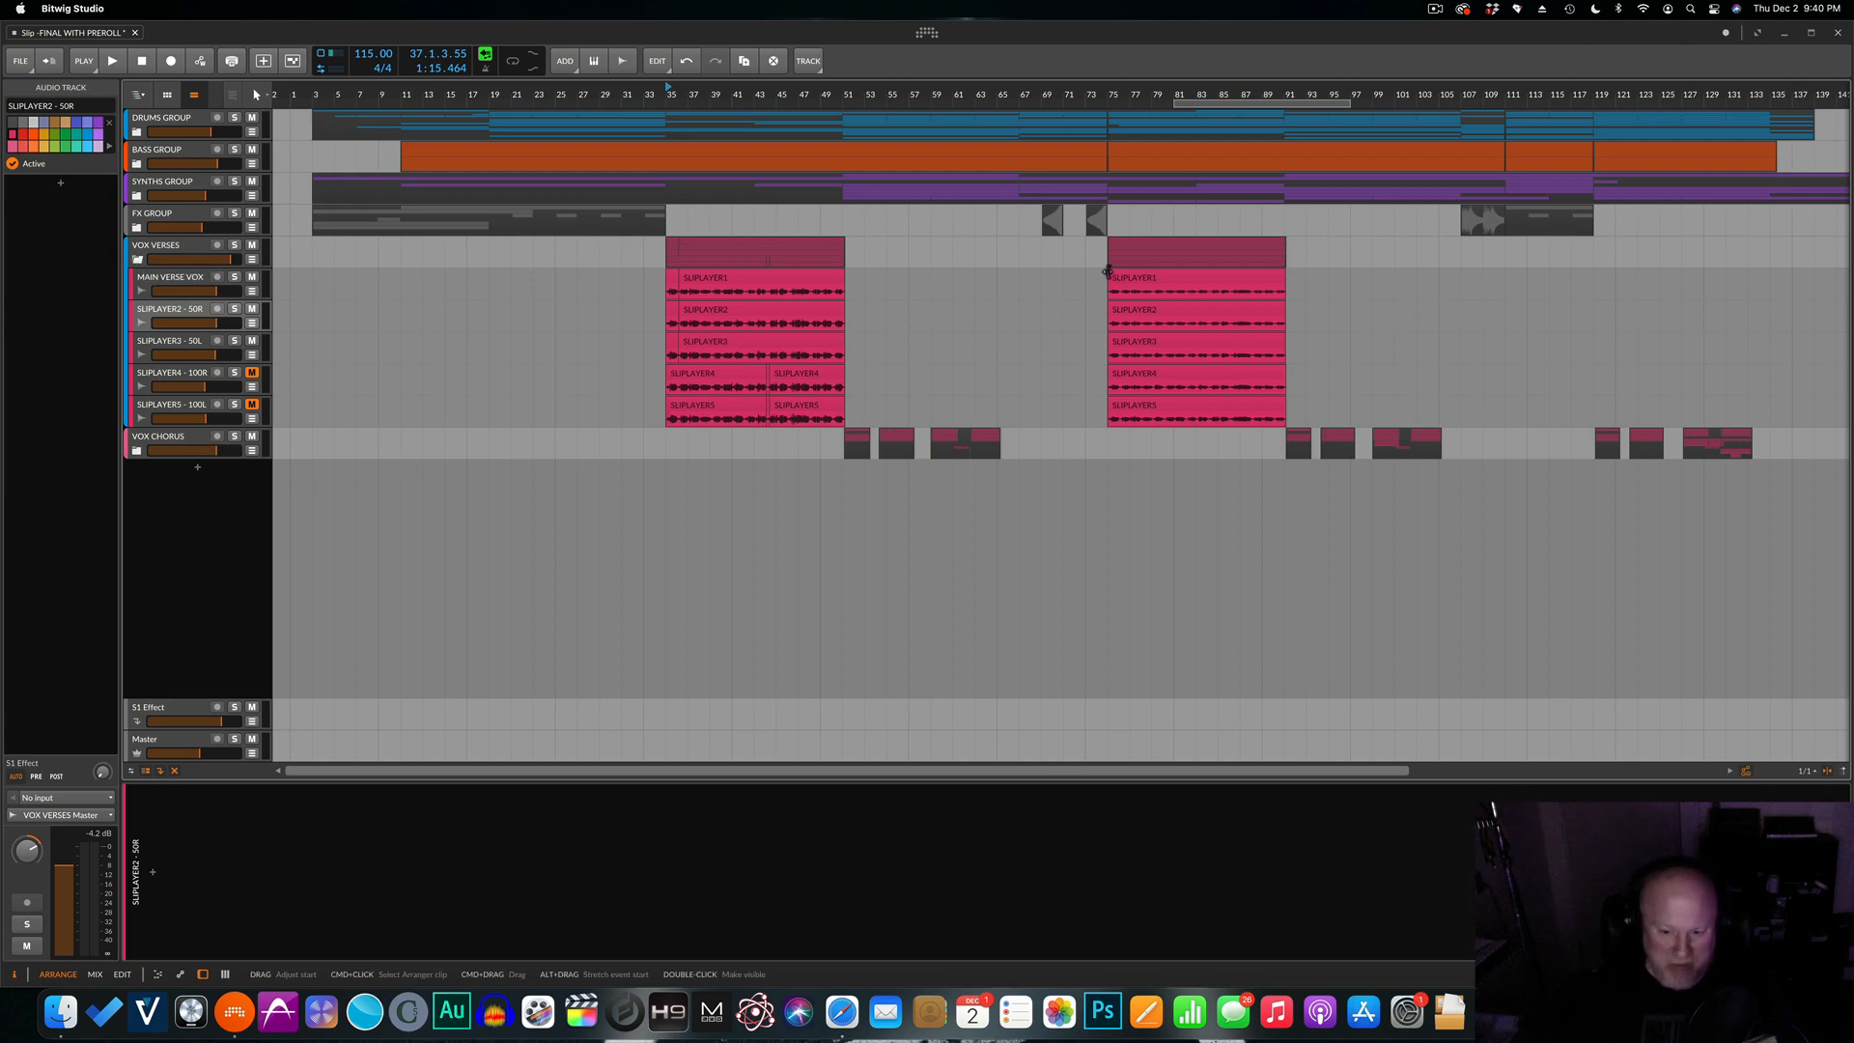
Collapse the VOX VERSES group and expand the VOX CHORUS group to display all of its vocal tracks.
{"action": "left_click", "coordinate": [137, 259]}
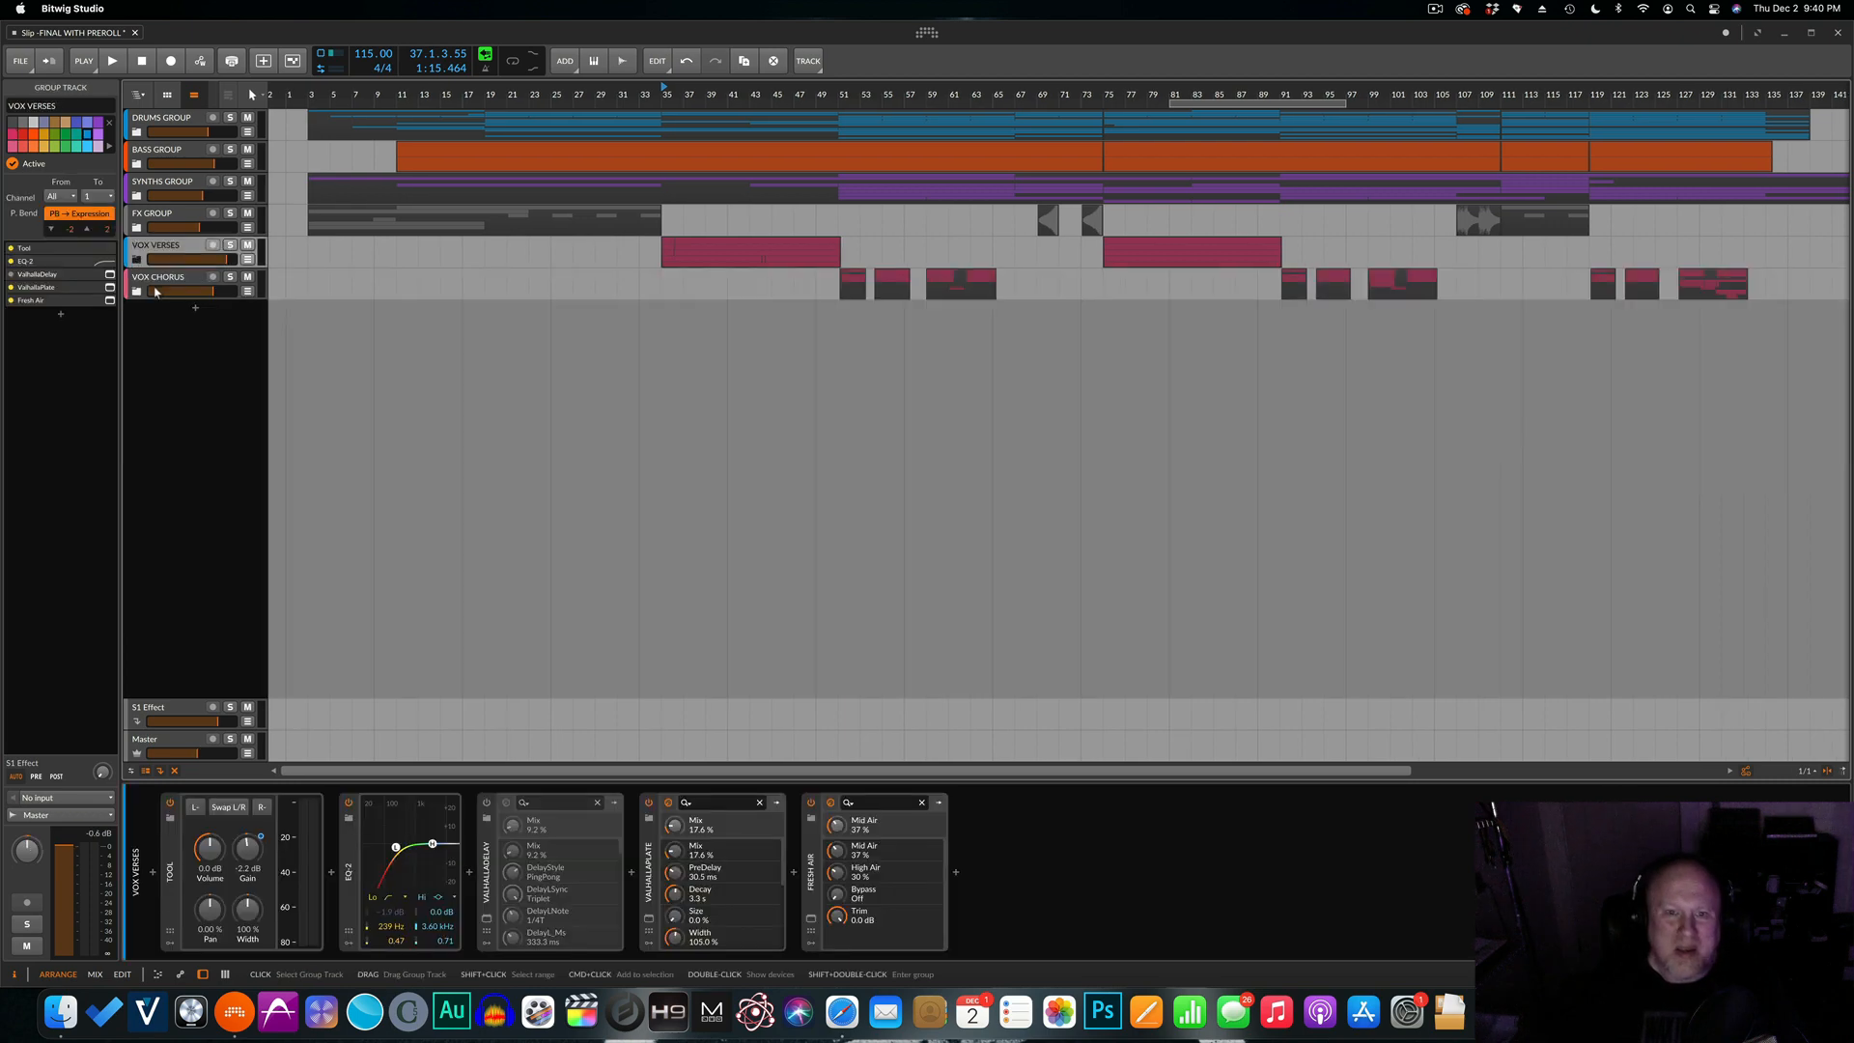
{"action": "left_click", "coordinate": [137, 291]}
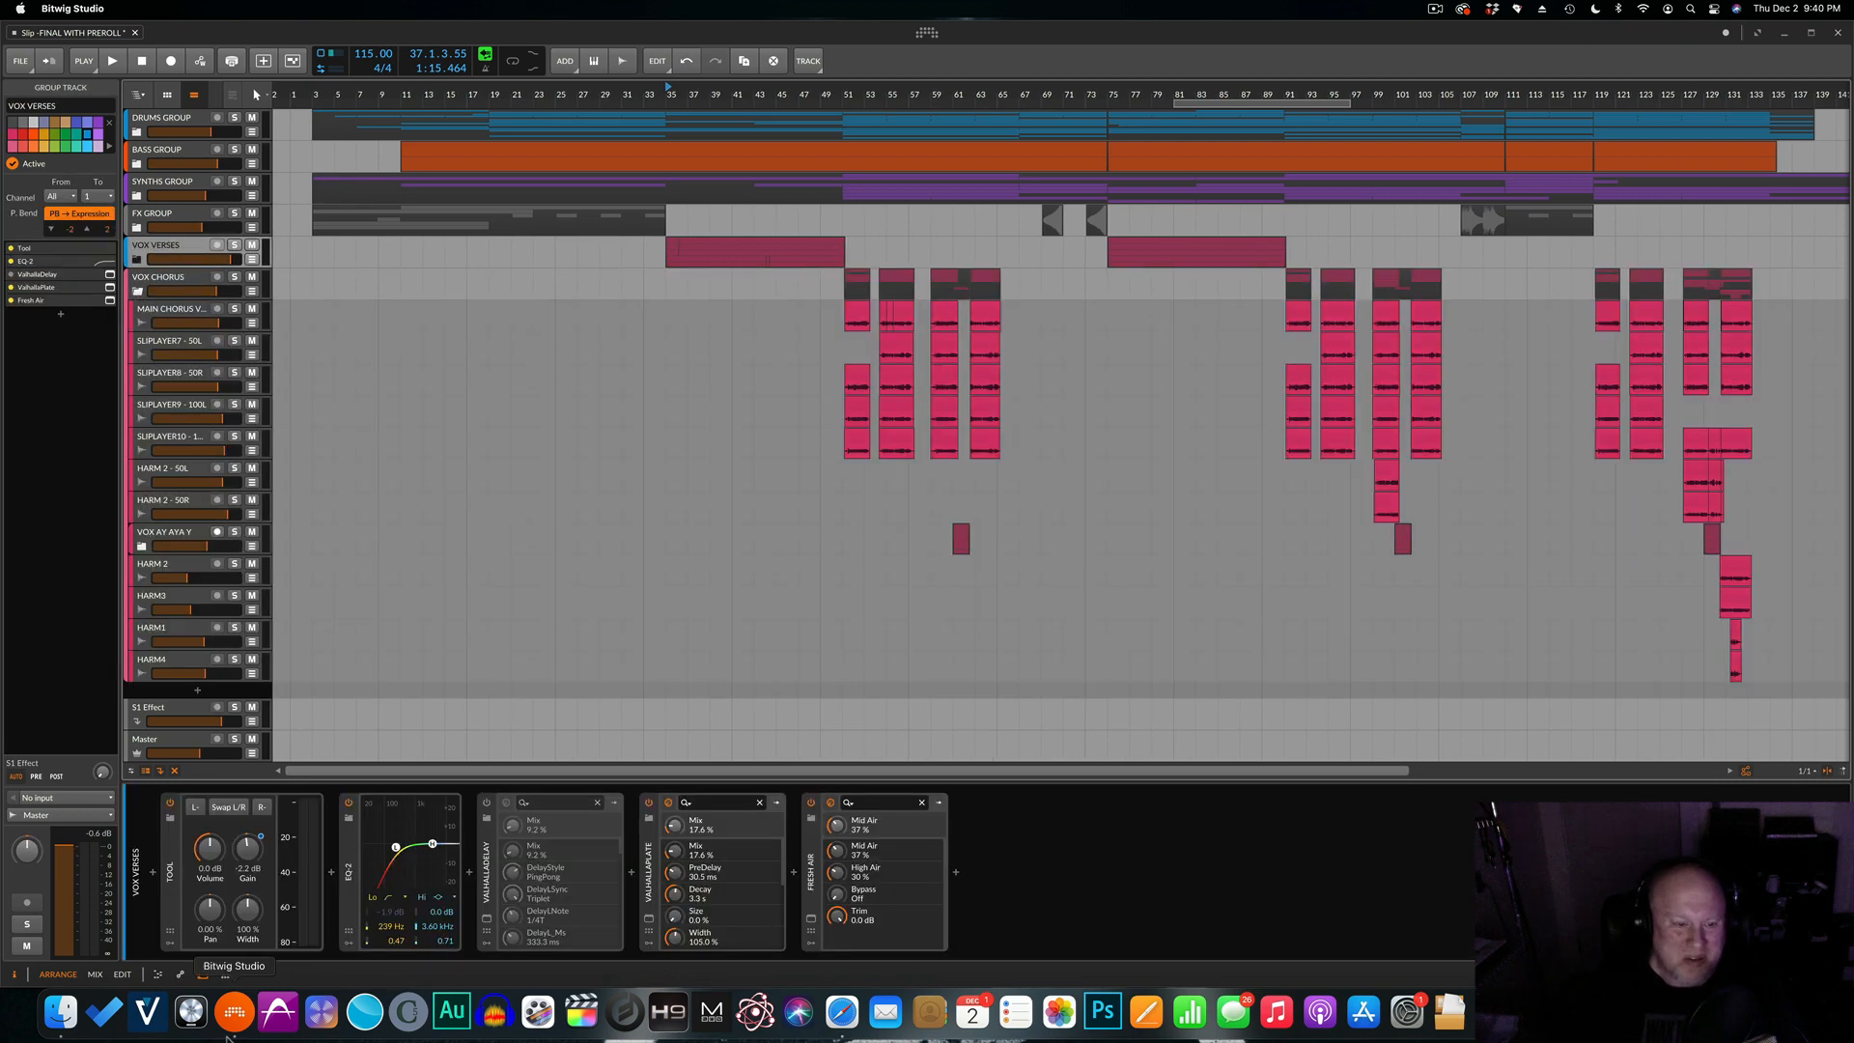
{"action": "left_click", "coordinate": [203, 974]}
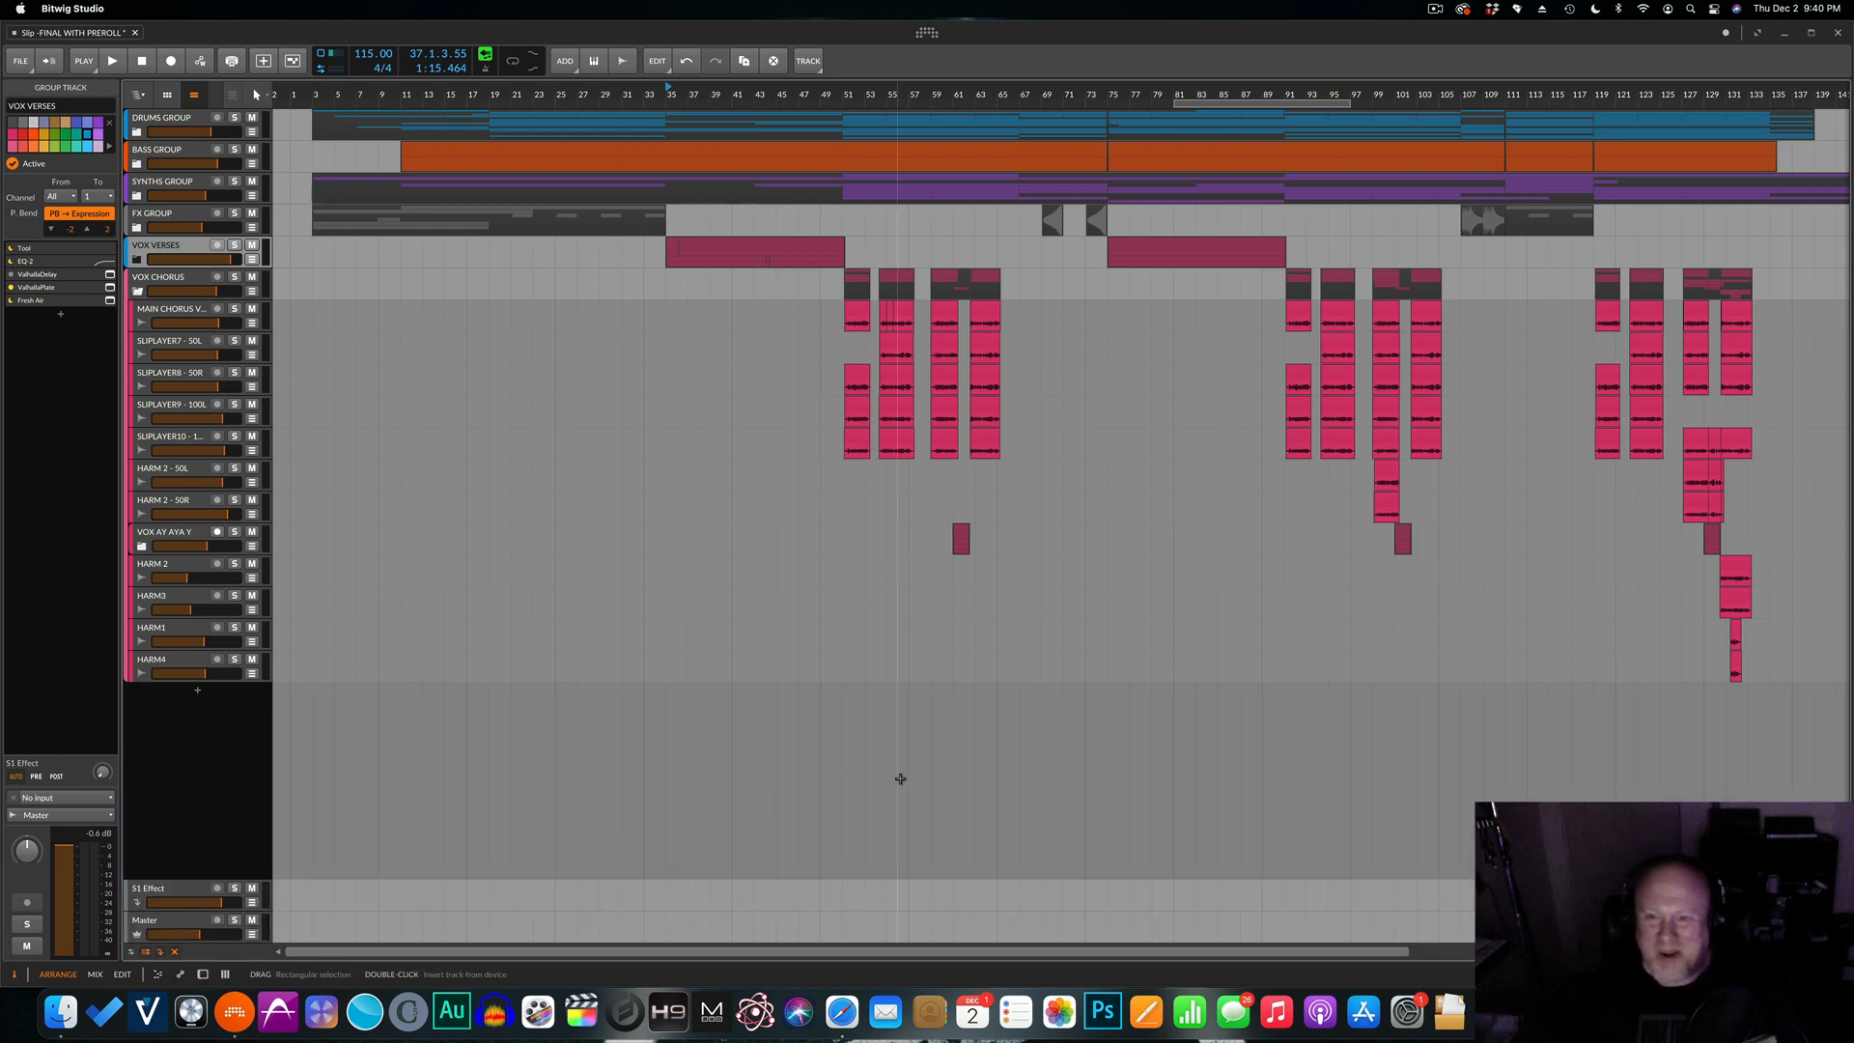
Show the device chains of the MAIN CHORUS VOX, SLIPLAYER7 - 50L, SLIPLAYER8 - 50R and SLIPLAYER9 - 100L tracks.
{"action": "left_click", "coordinate": [174, 310]}
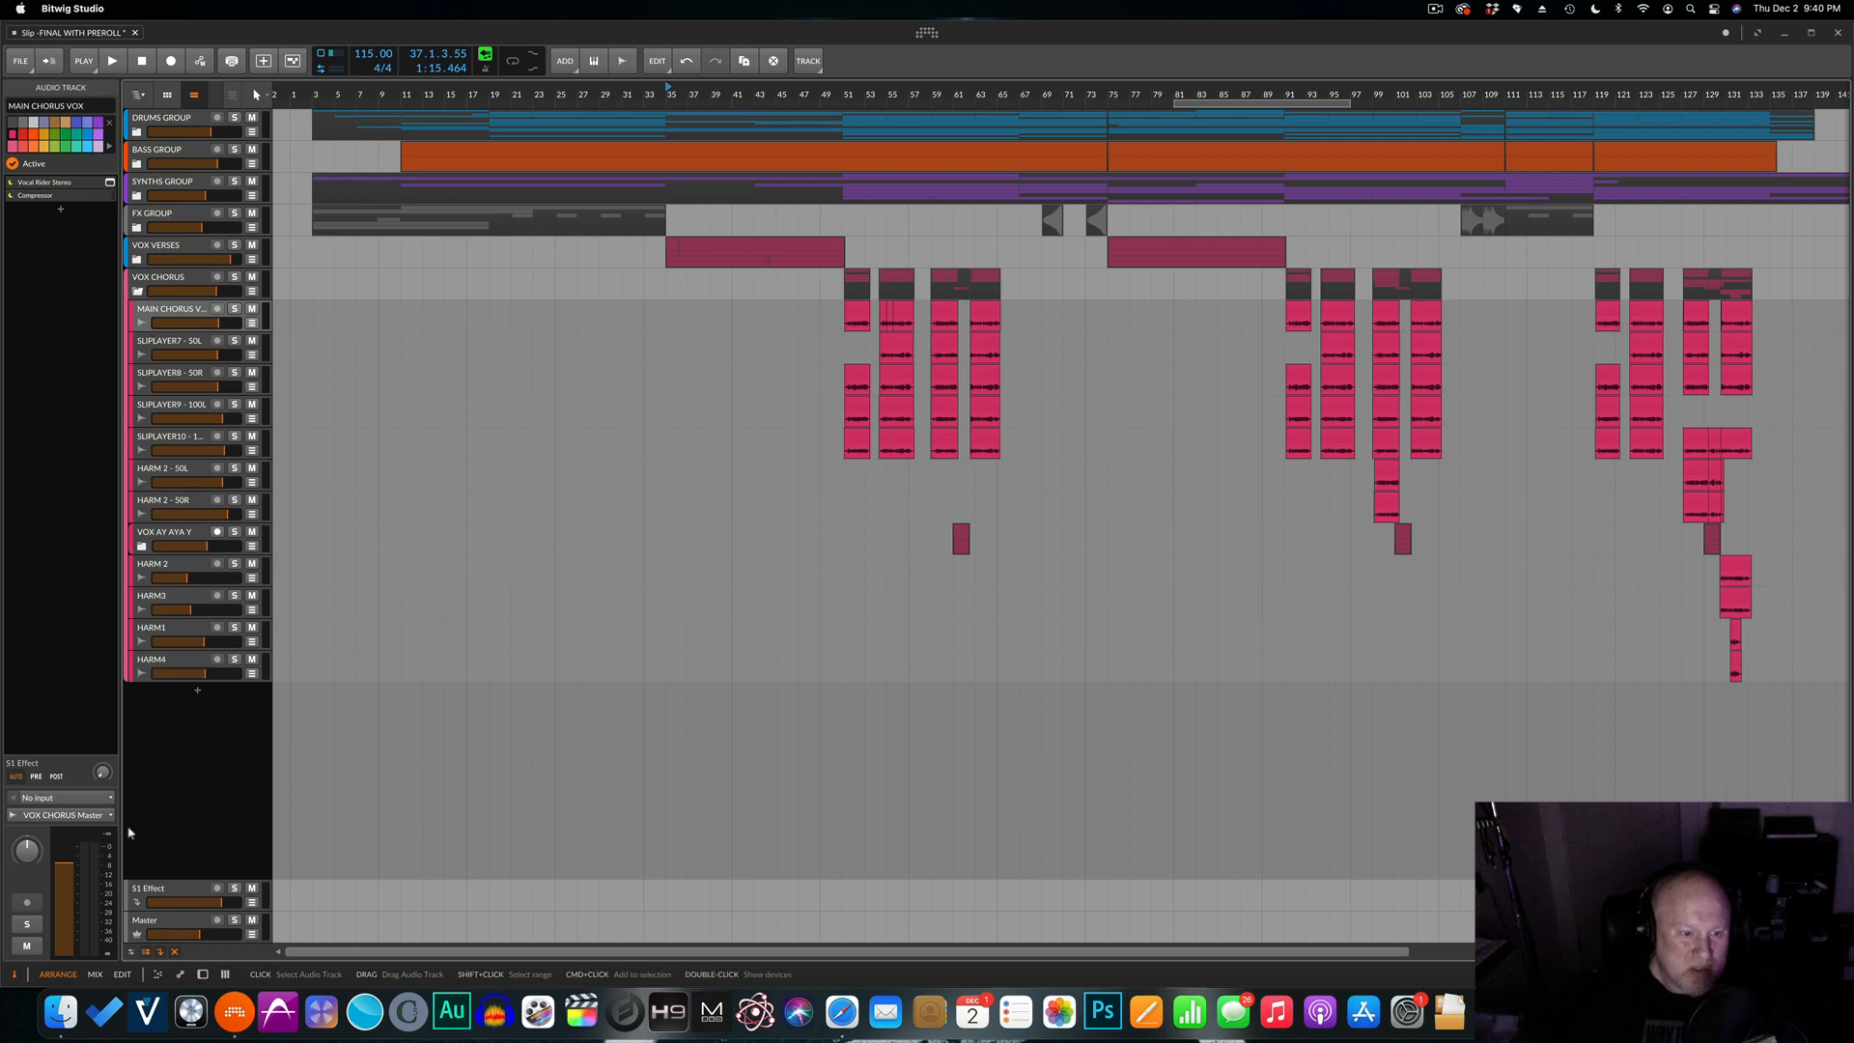
{"action": "left_click", "coordinate": [202, 975]}
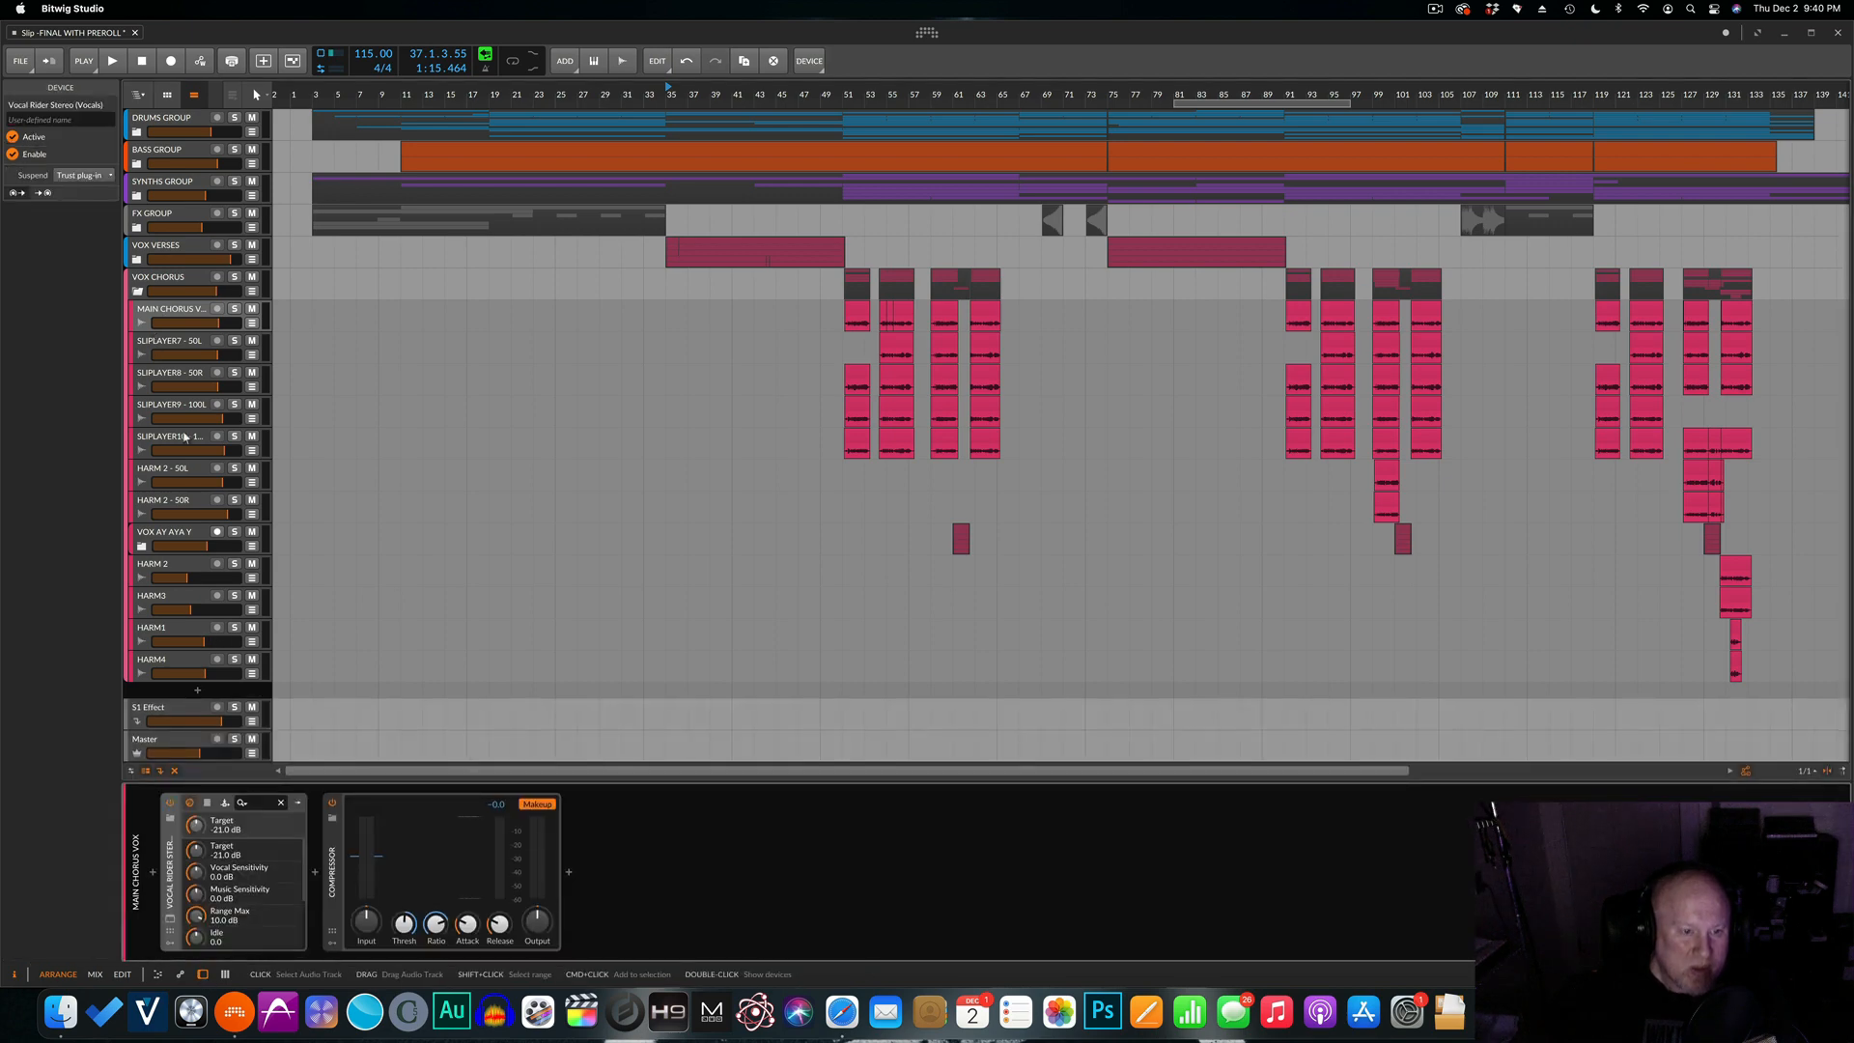
{"action": "left_click", "coordinate": [174, 344]}
{"action": "left_click", "coordinate": [172, 372]}
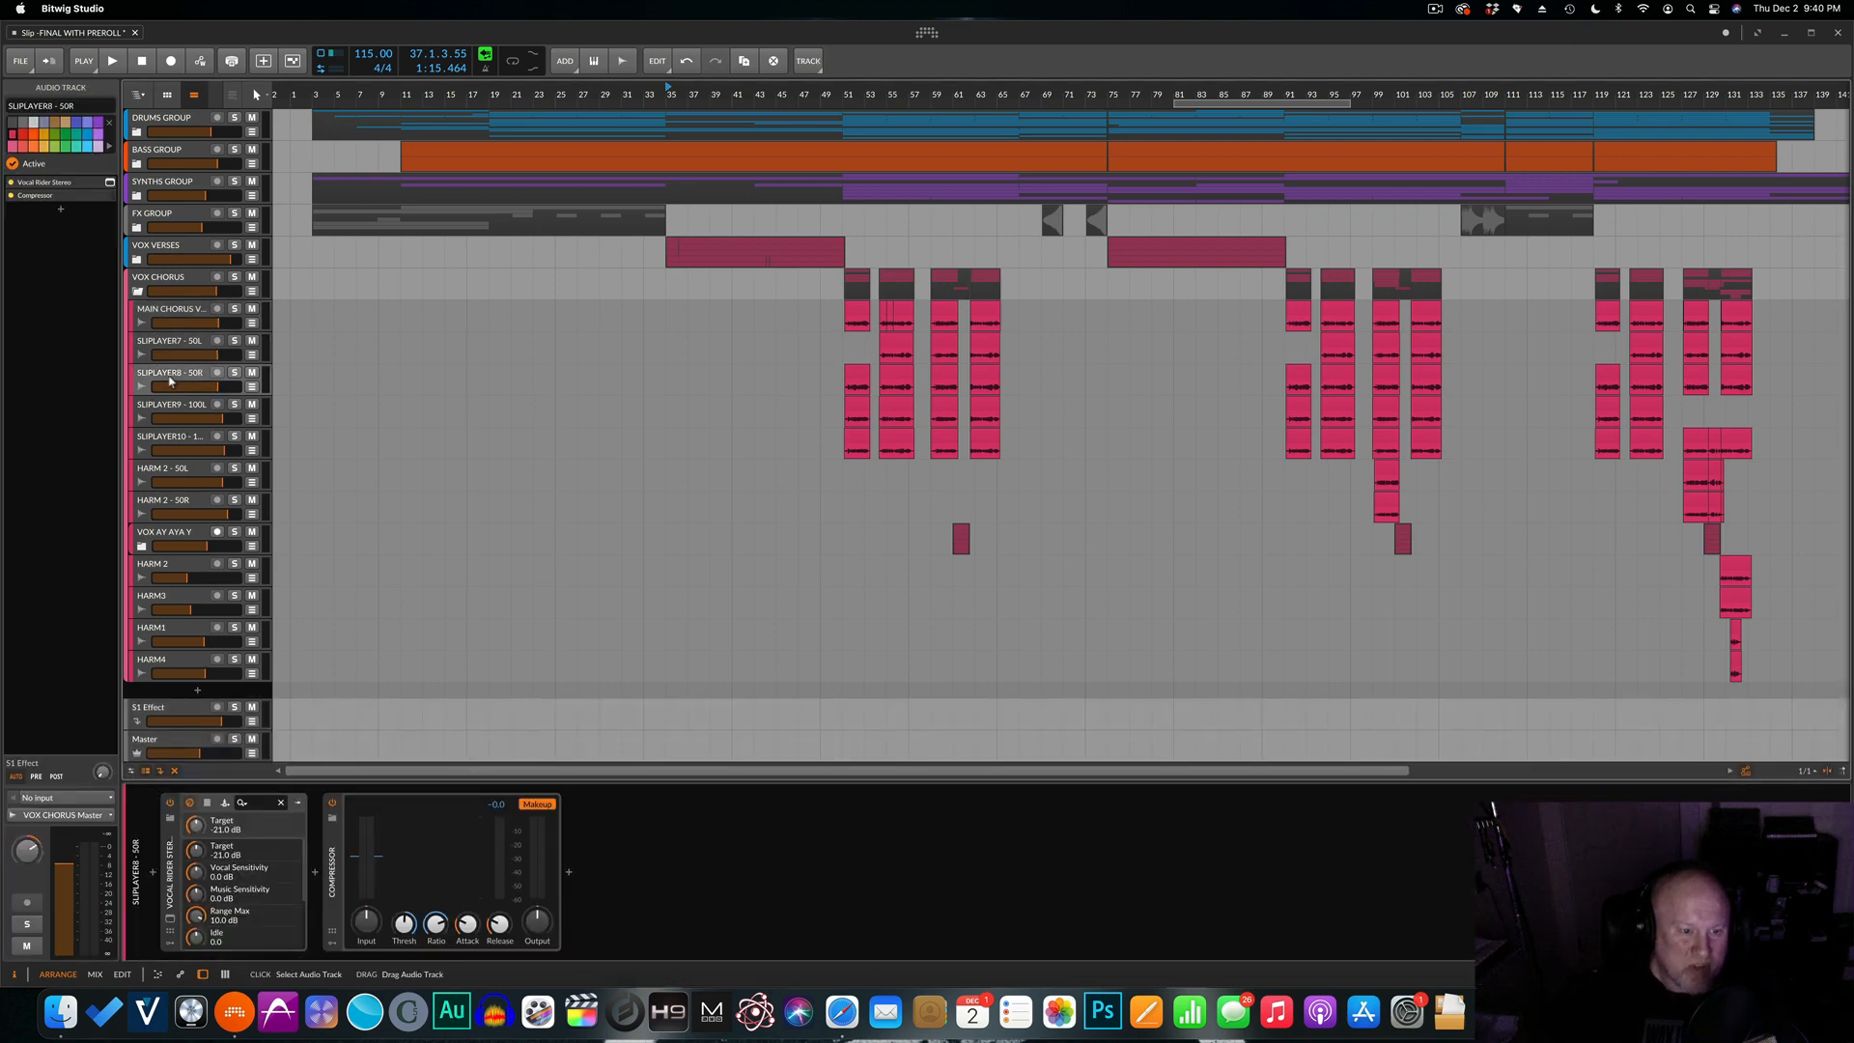
{"action": "left_click", "coordinate": [165, 411]}
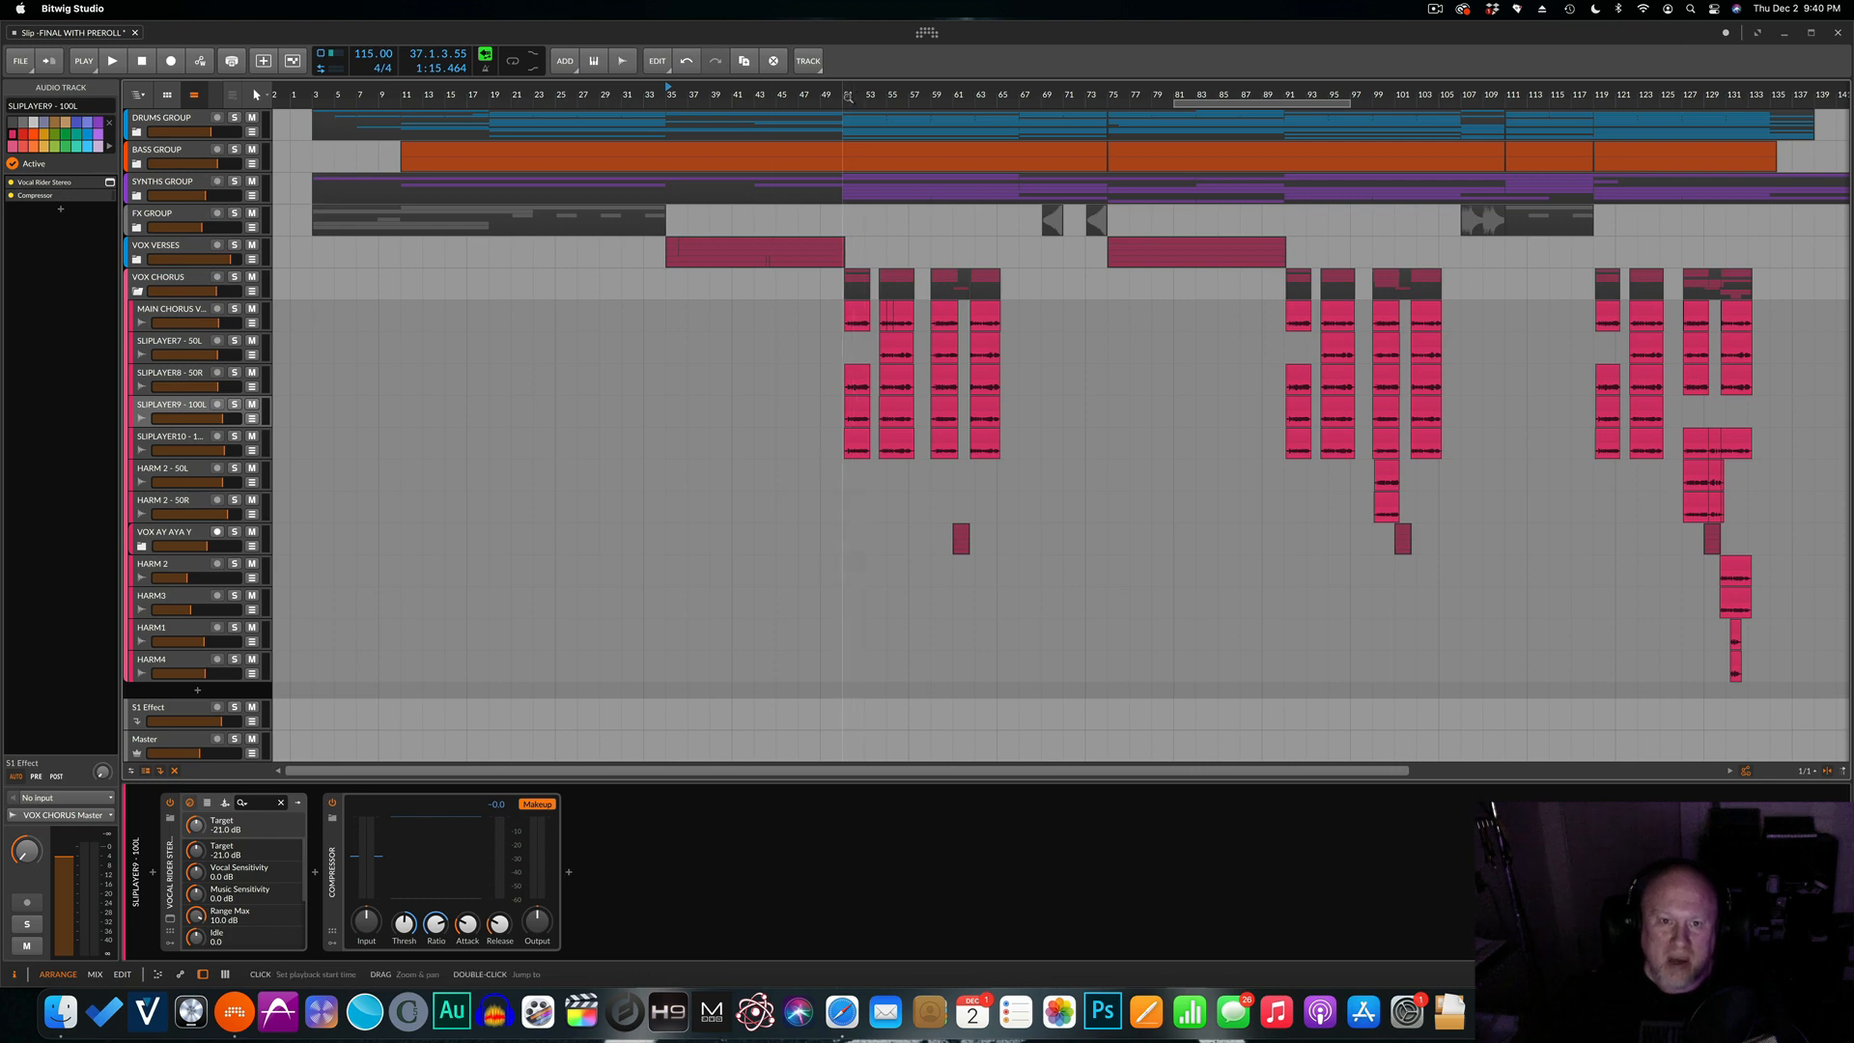
Play the full mix from bar 51, solo the VOX CHORUS group during playback and stop.
{"action": "key", "text": "space"}
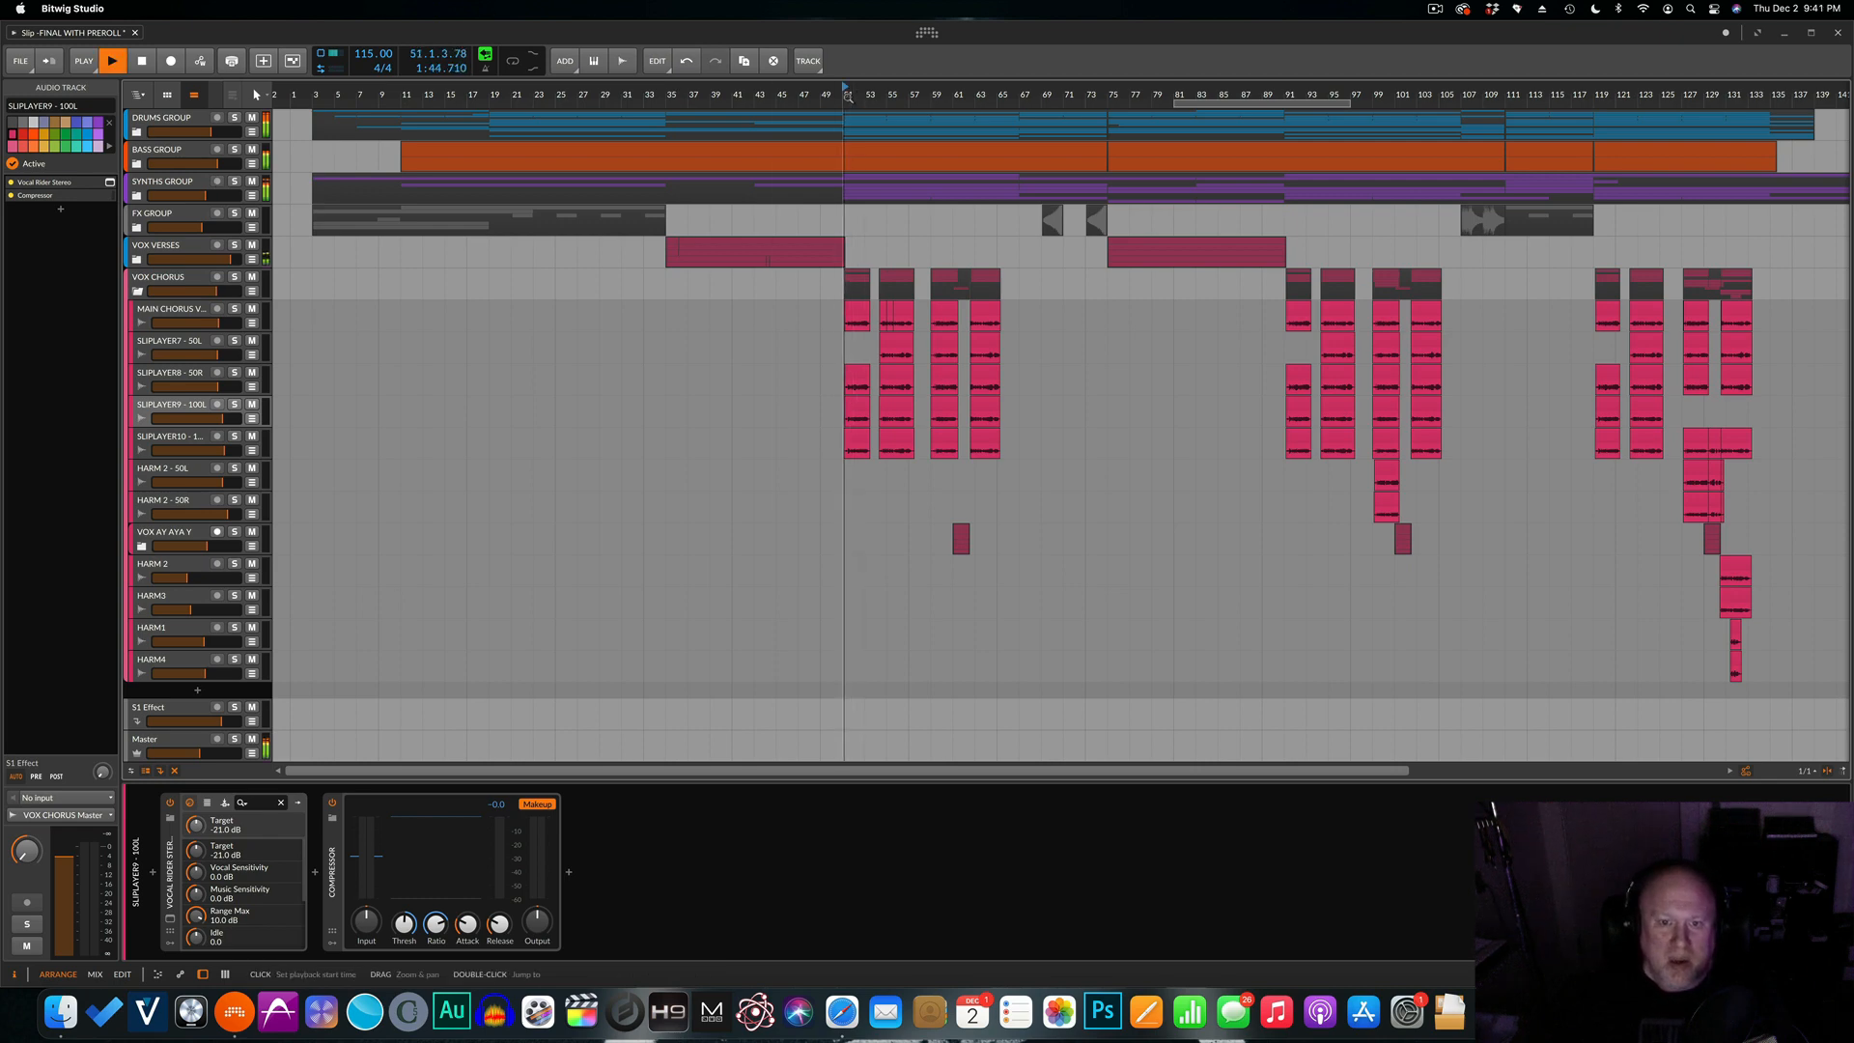
{"action": "left_click", "coordinate": [233, 278]}
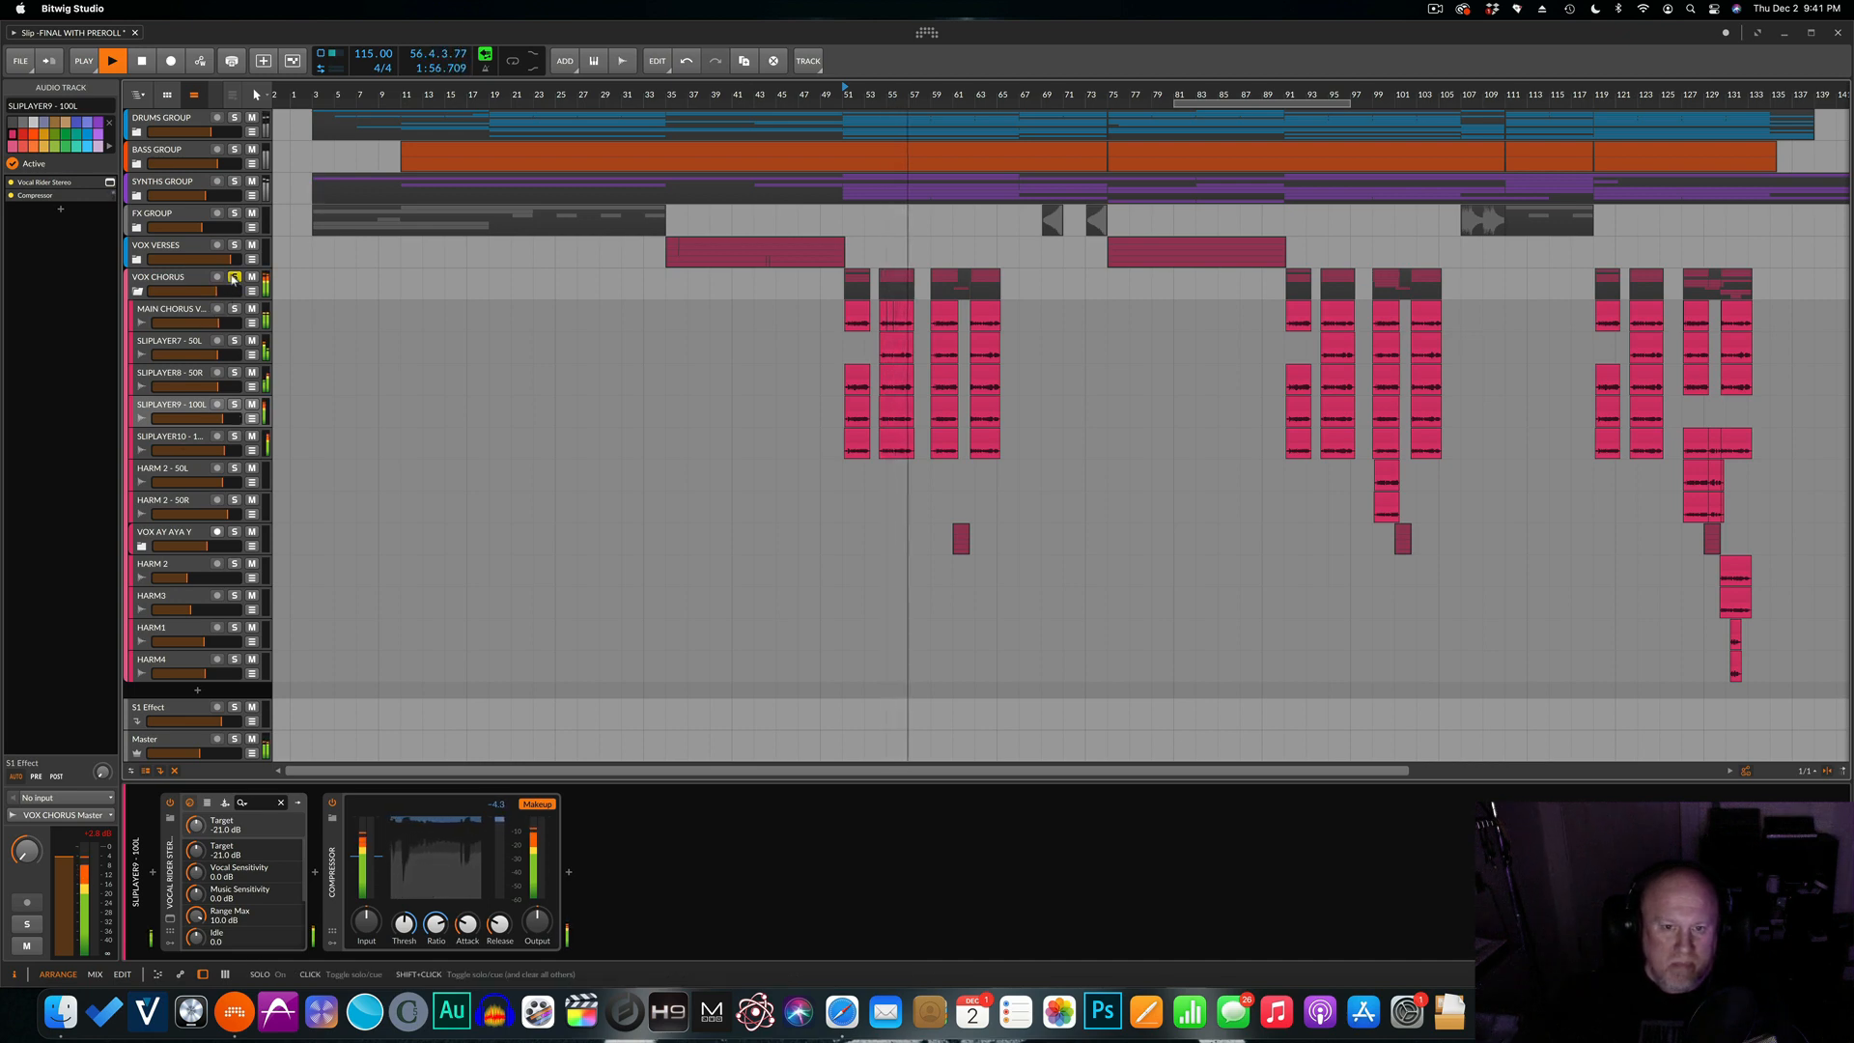
{"action": "key", "text": "space"}
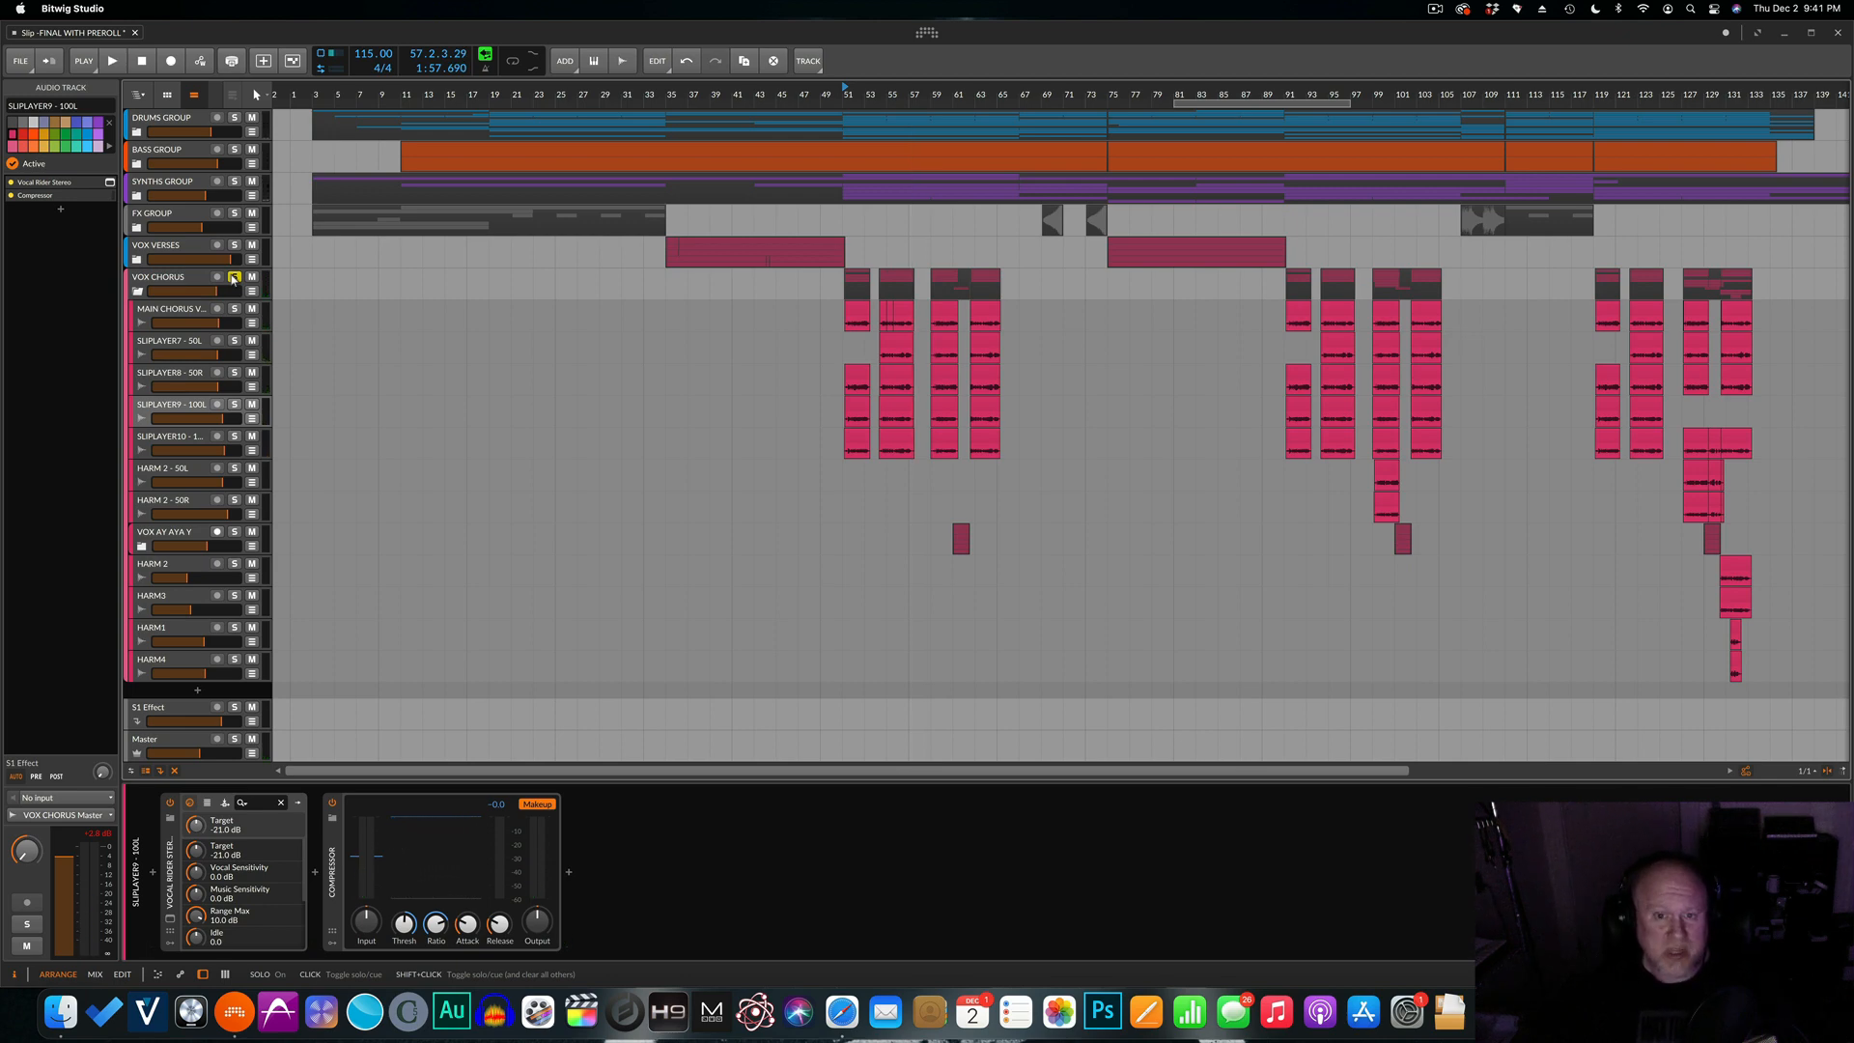
Show the VOX CHORUS group's effect devices and inspect the Nectar 3 plug-in window, closing it when done.
{"action": "left_click", "coordinate": [176, 280]}
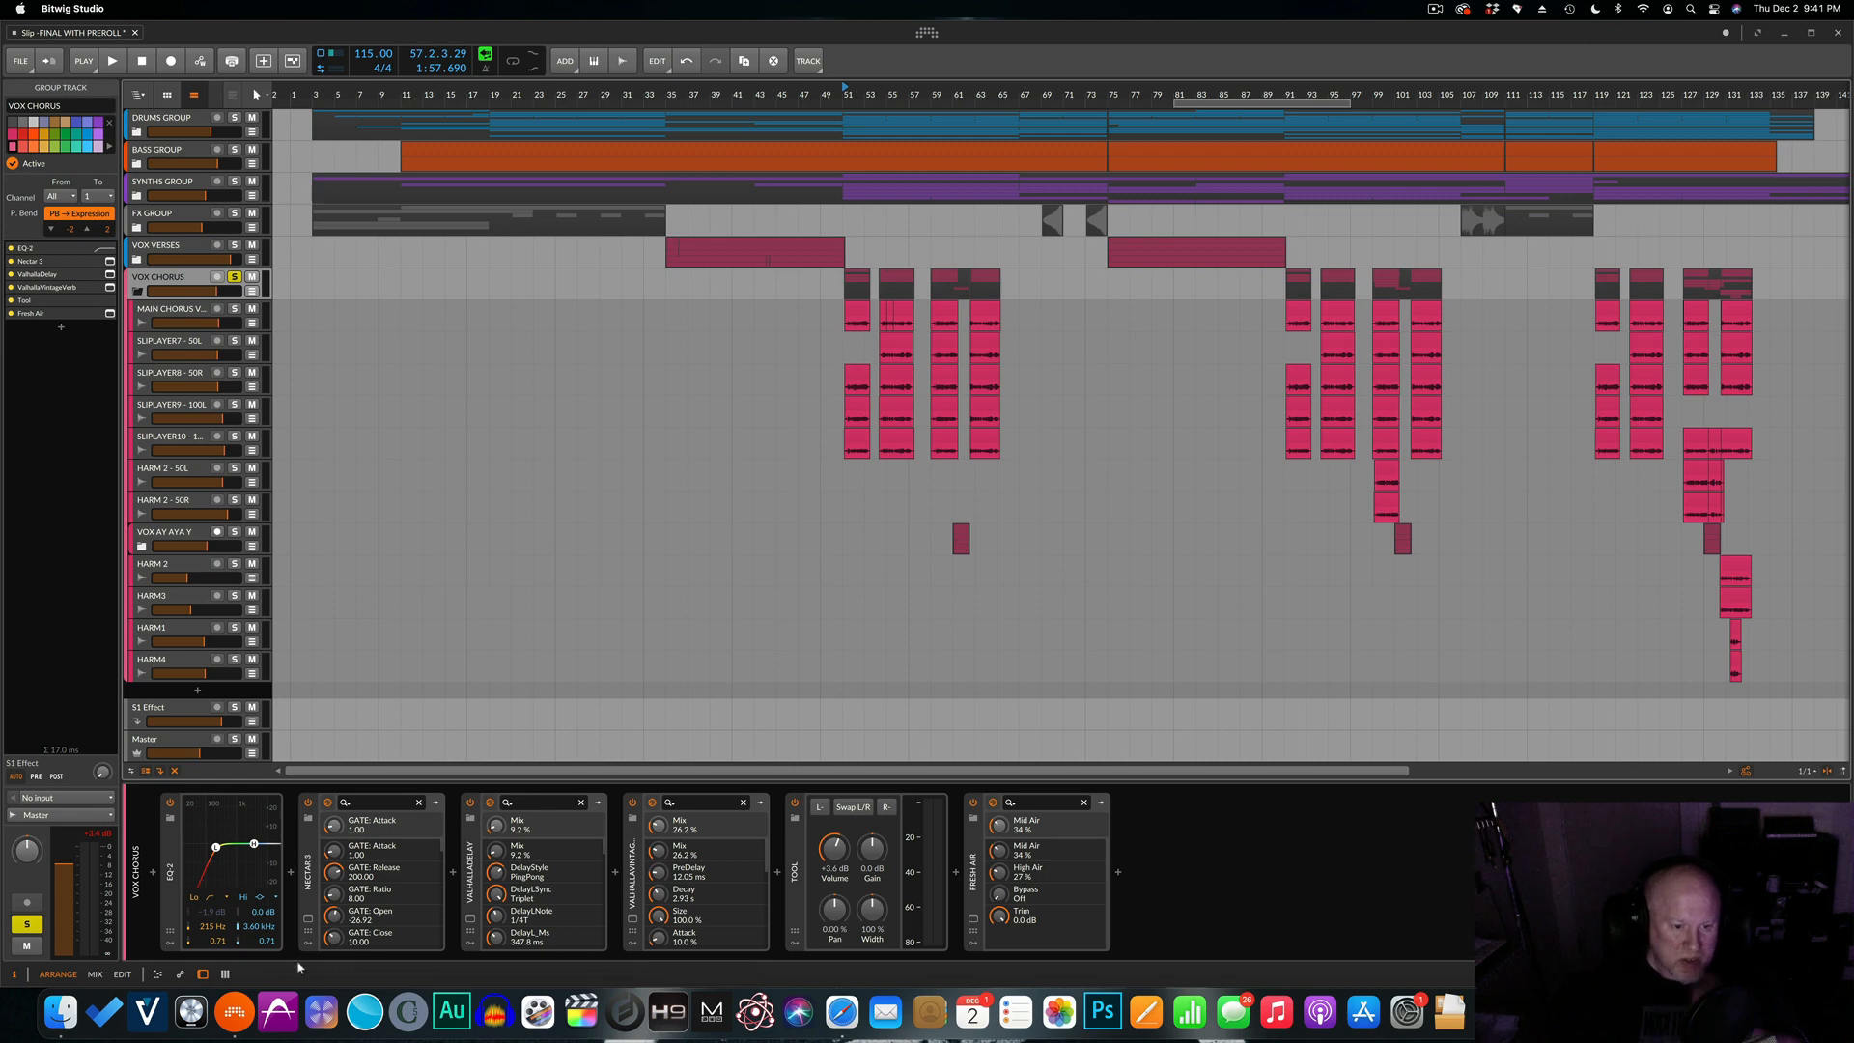
{"action": "left_click", "coordinate": [308, 919]}
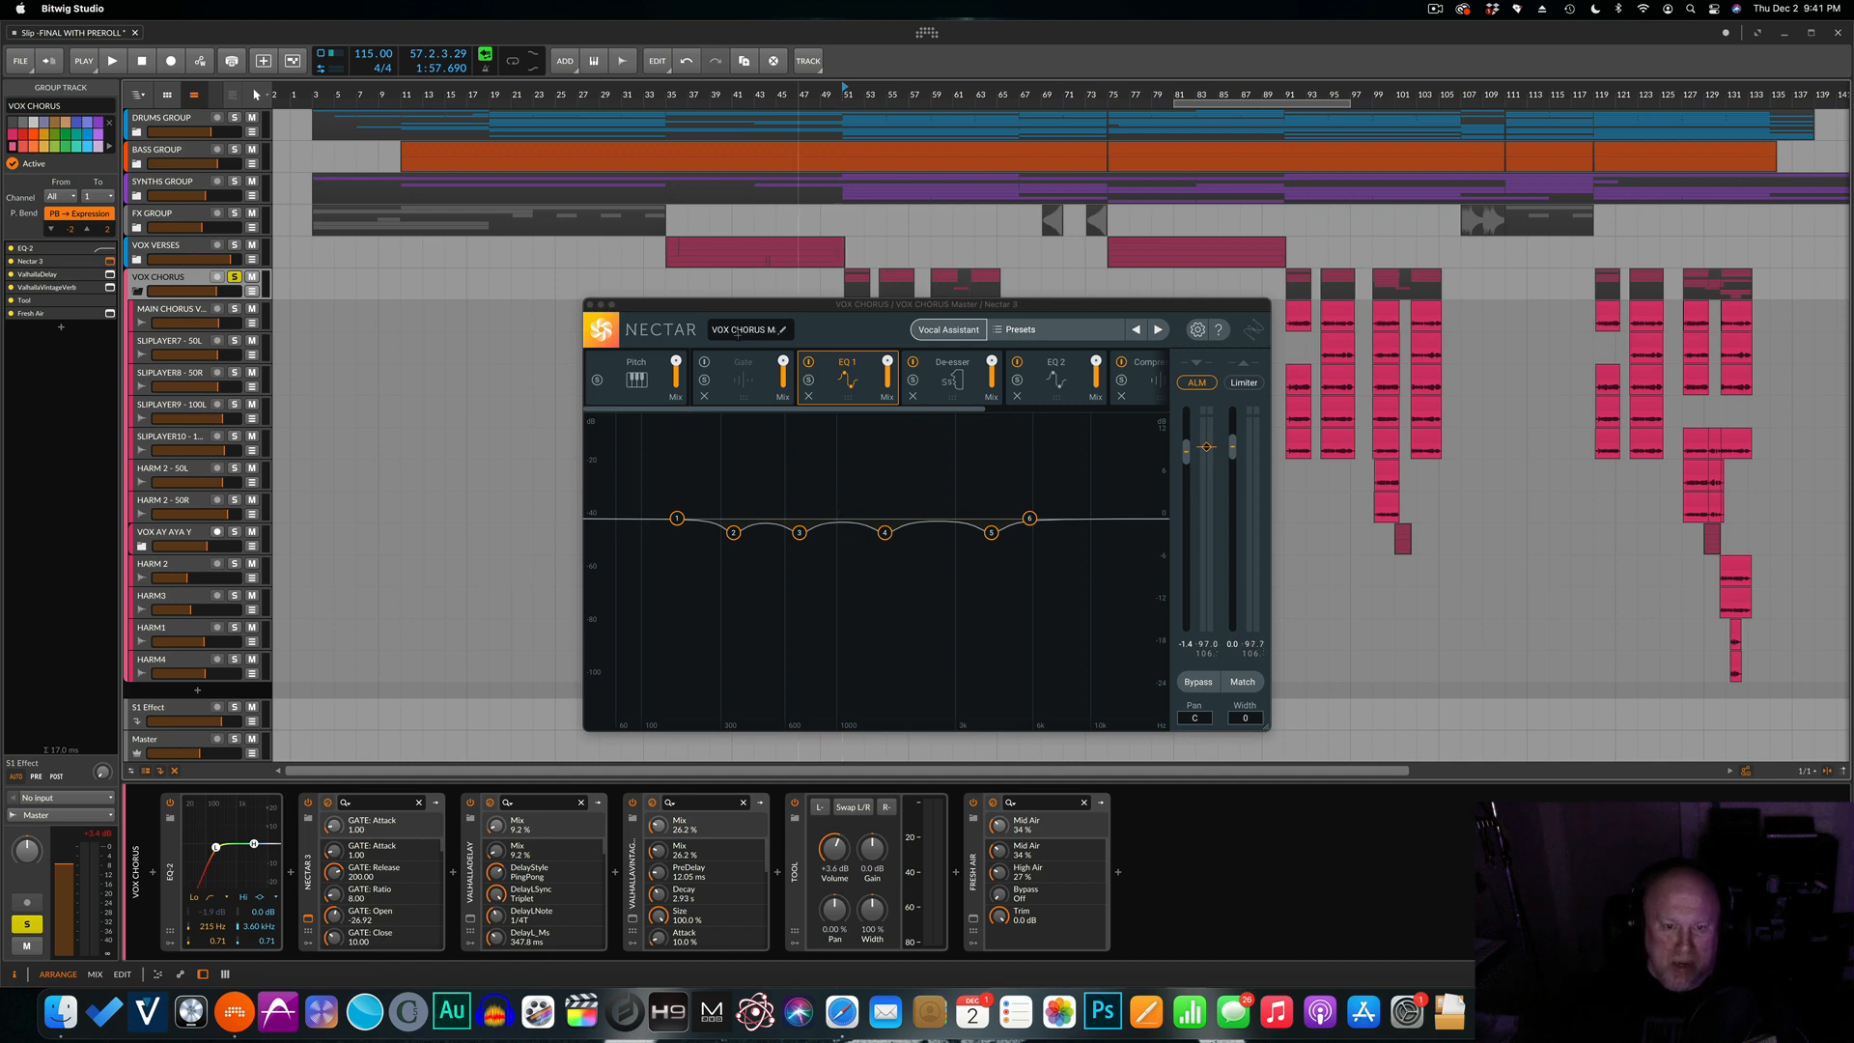
{"action": "left_click", "coordinate": [589, 305]}
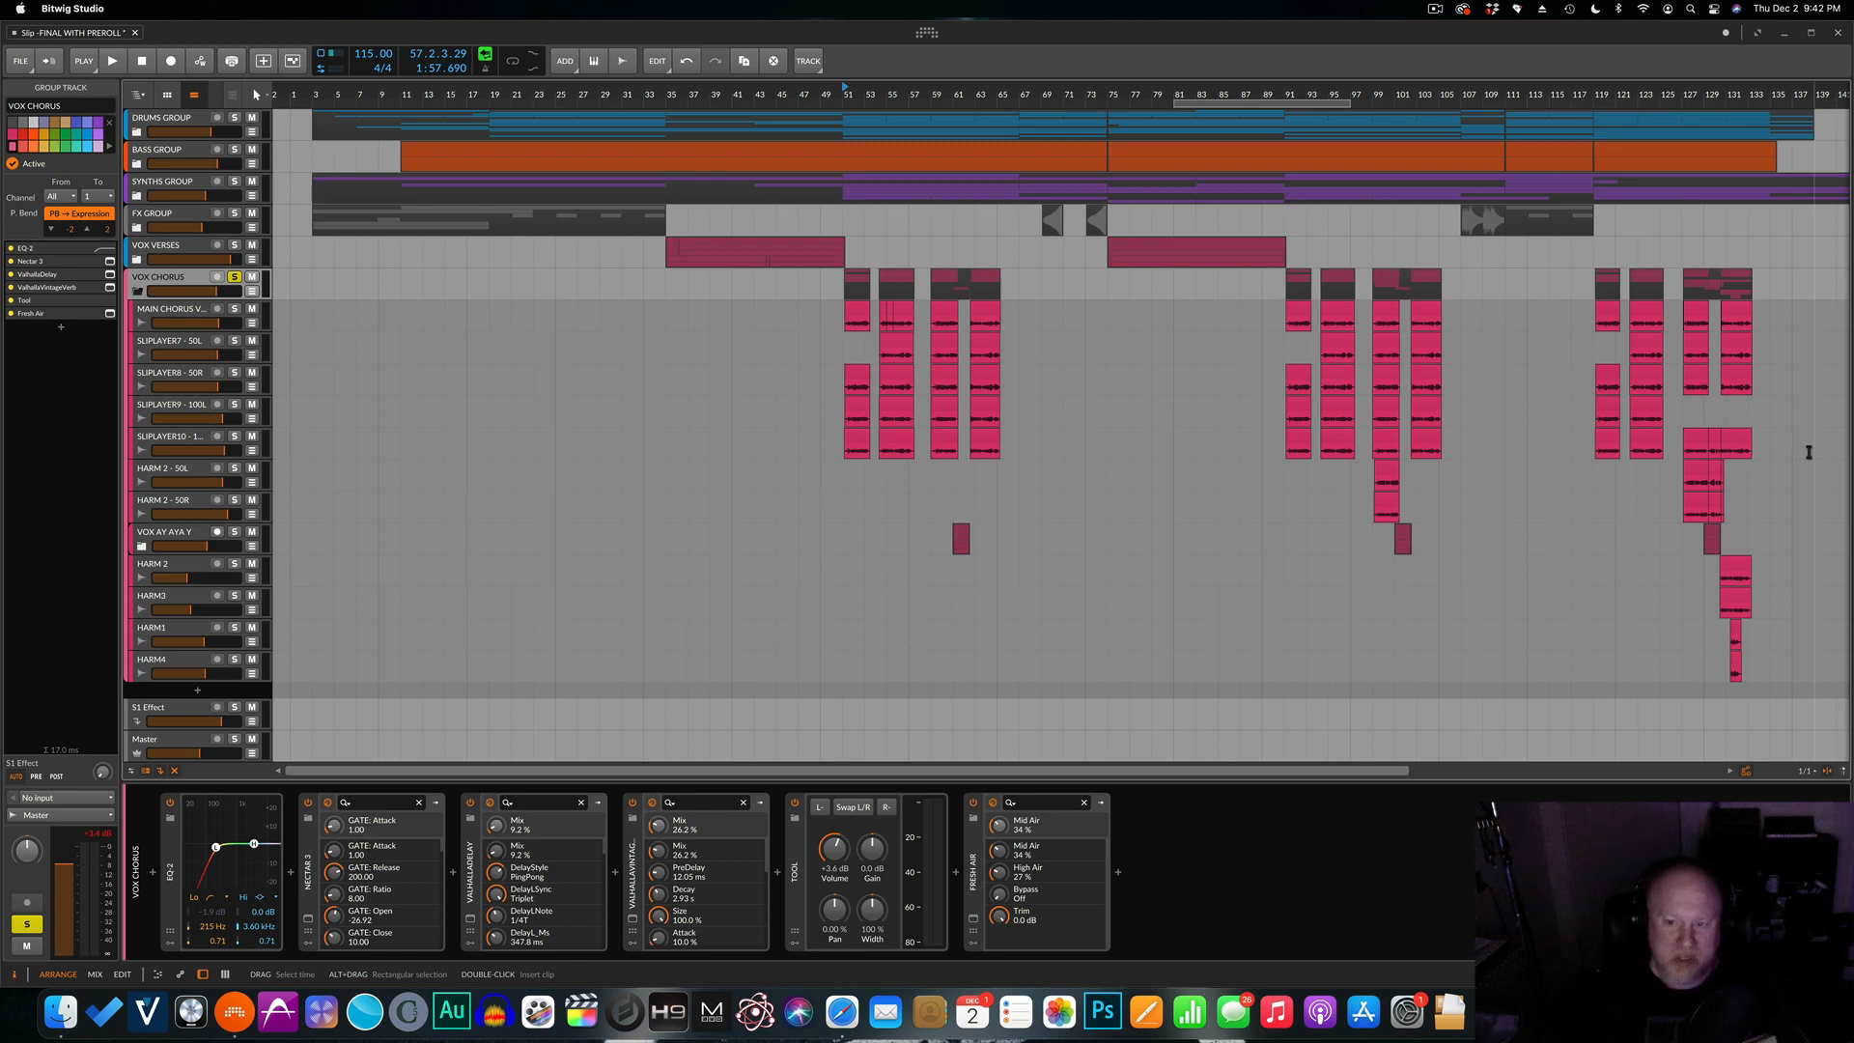
Play VOX CHORUS from bar 98 with the HARM 50L and 50R tracks soloed, stop playback and clear both harmony solos.
{"action": "left_click", "coordinate": [1364, 98]}
{"action": "key", "text": "space"}
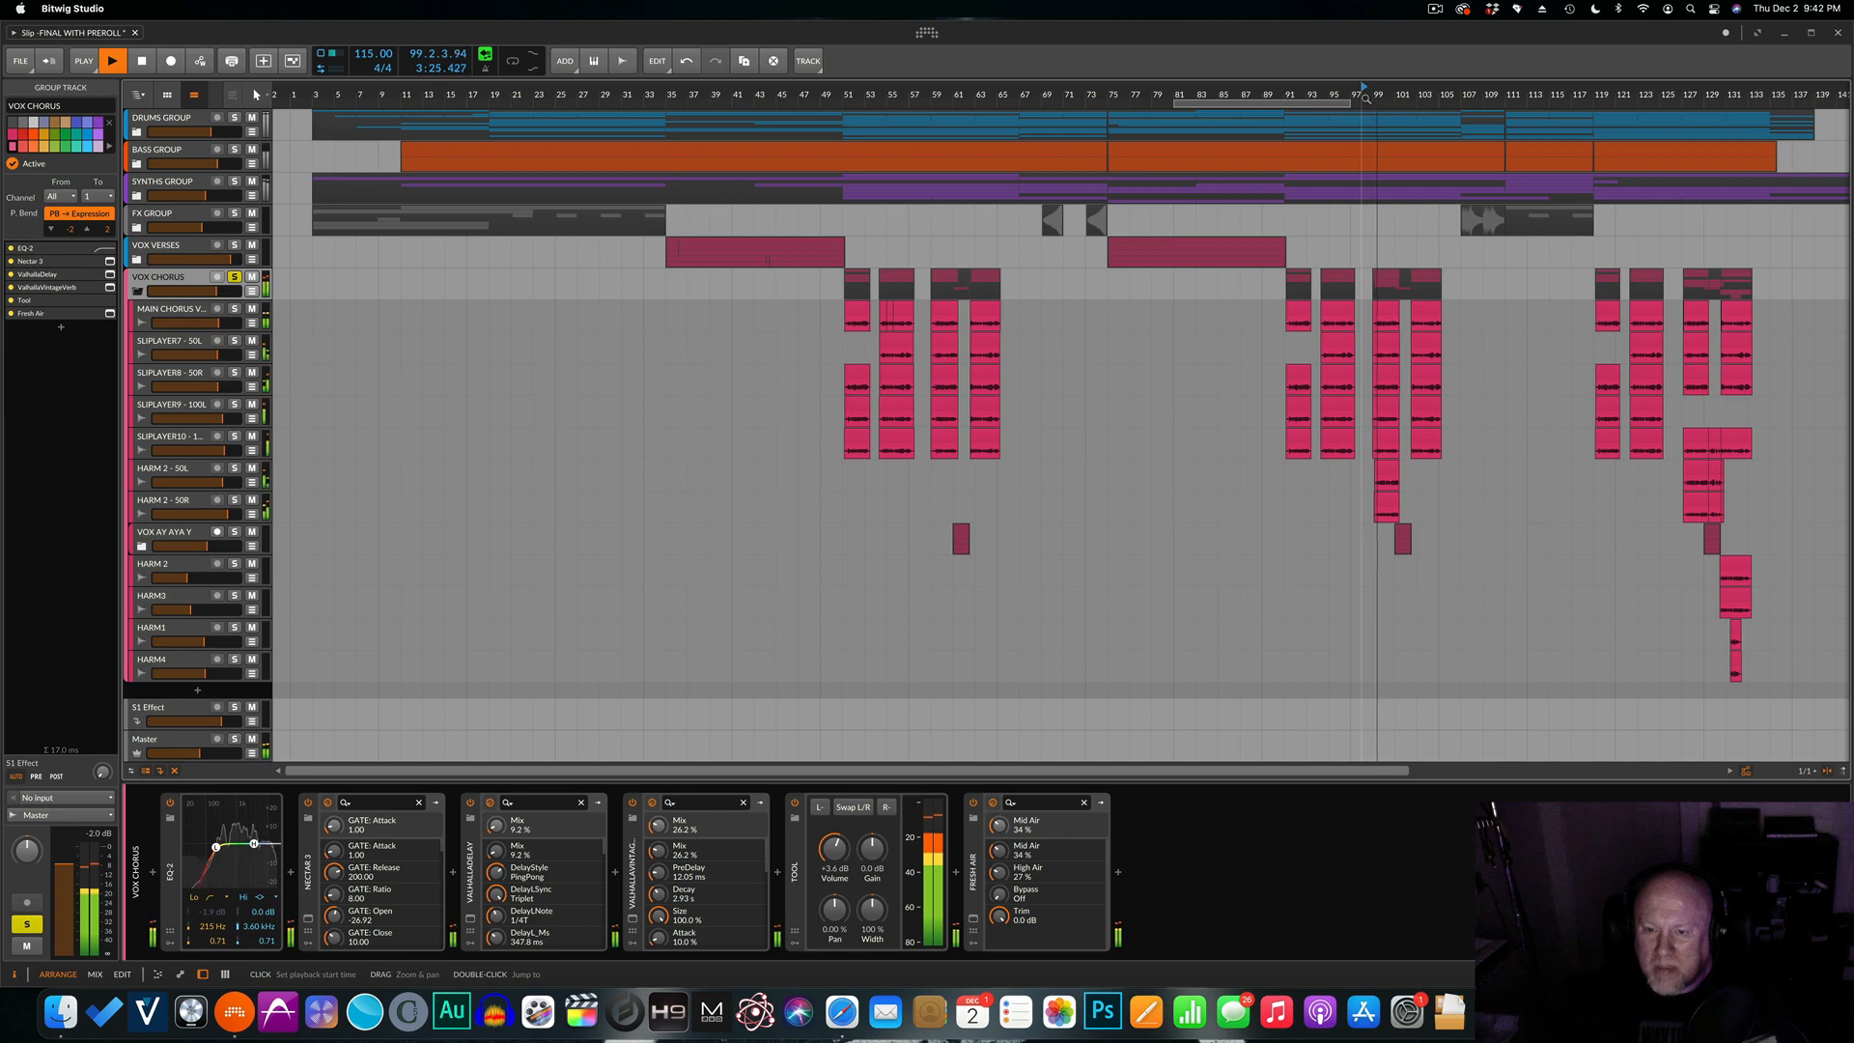
{"action": "left_click", "coordinate": [235, 467]}
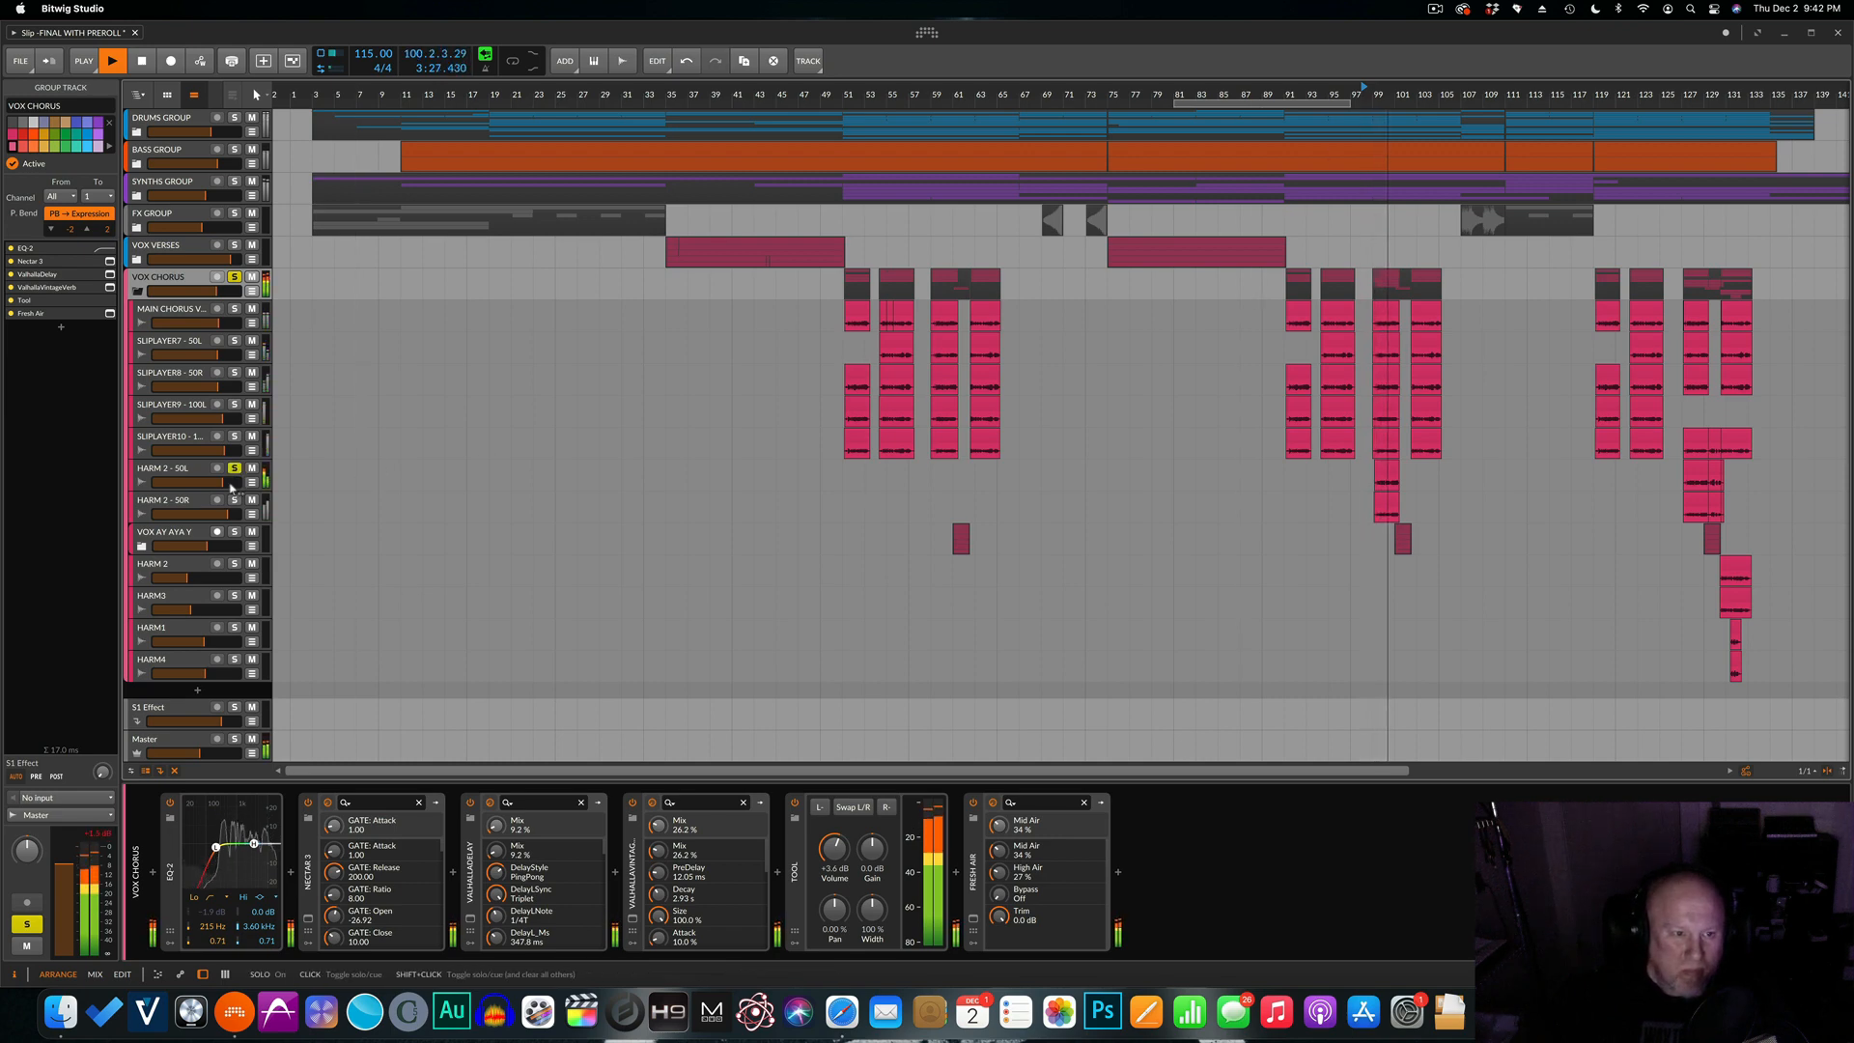
{"action": "left_click", "coordinate": [235, 499]}
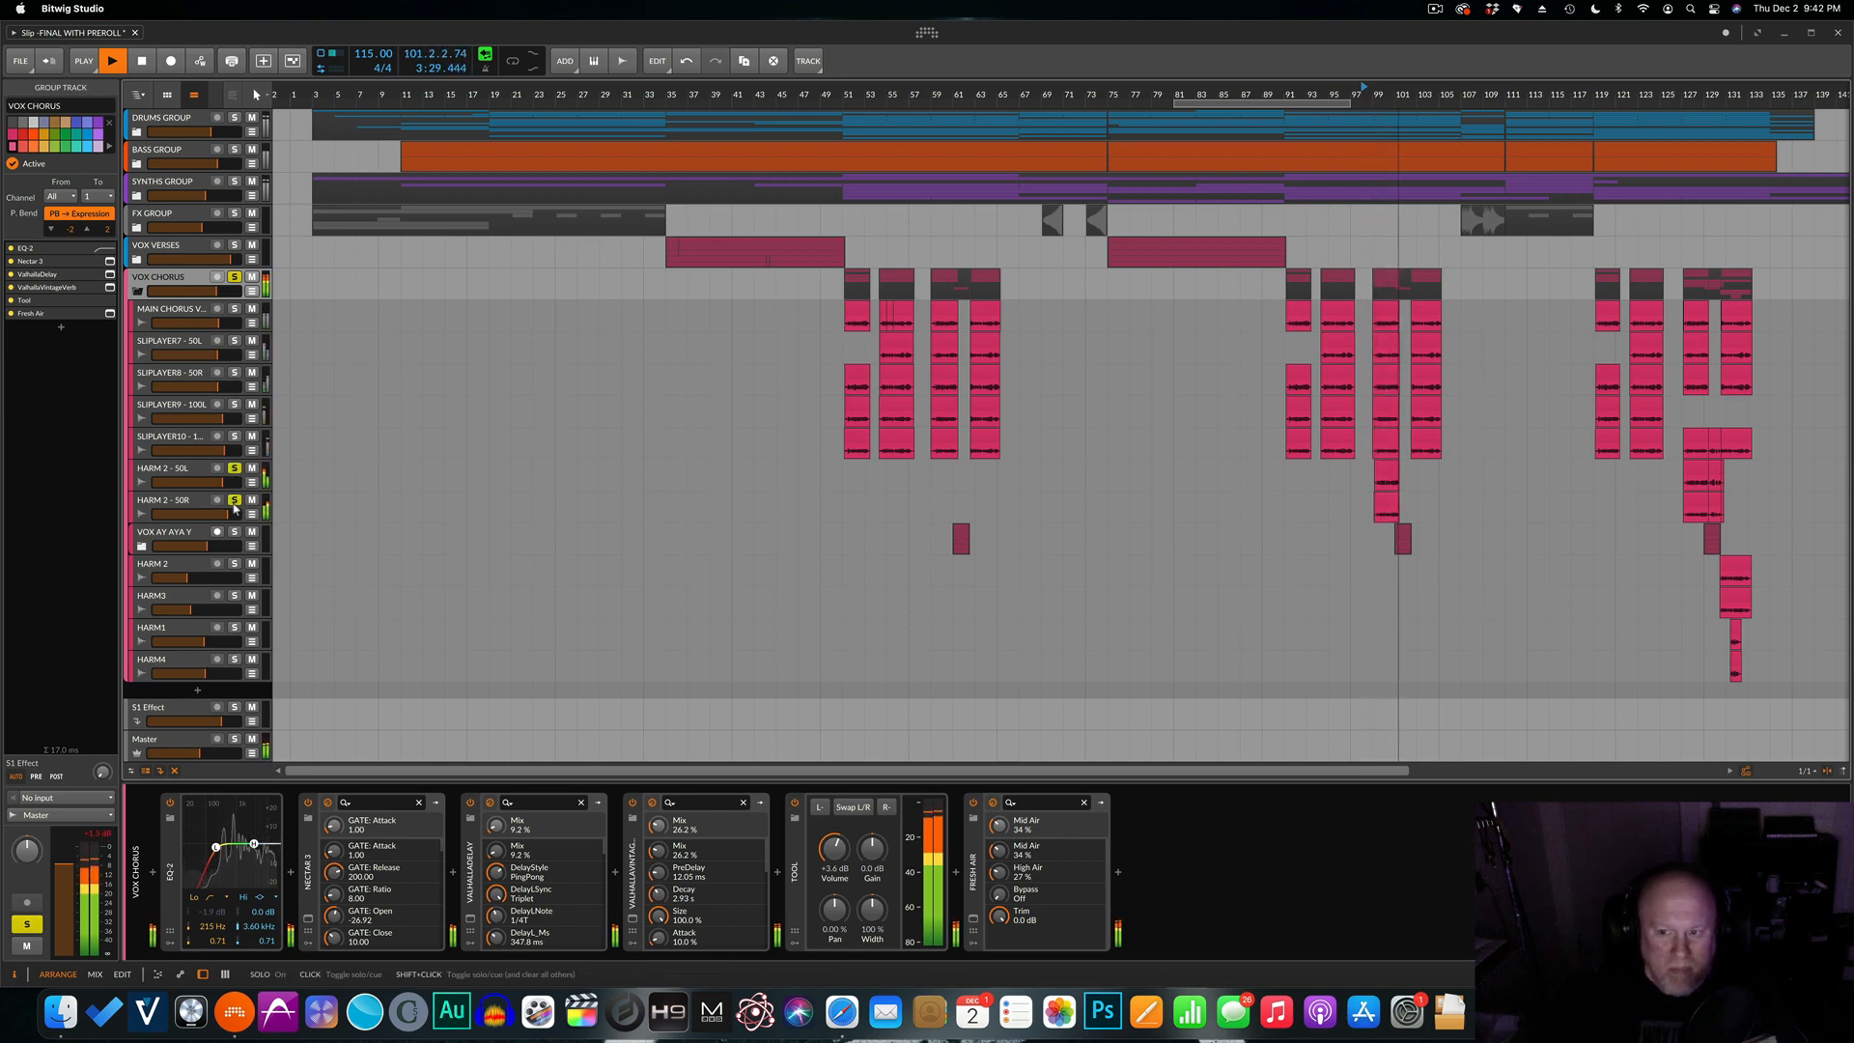
{"action": "key", "text": "space"}
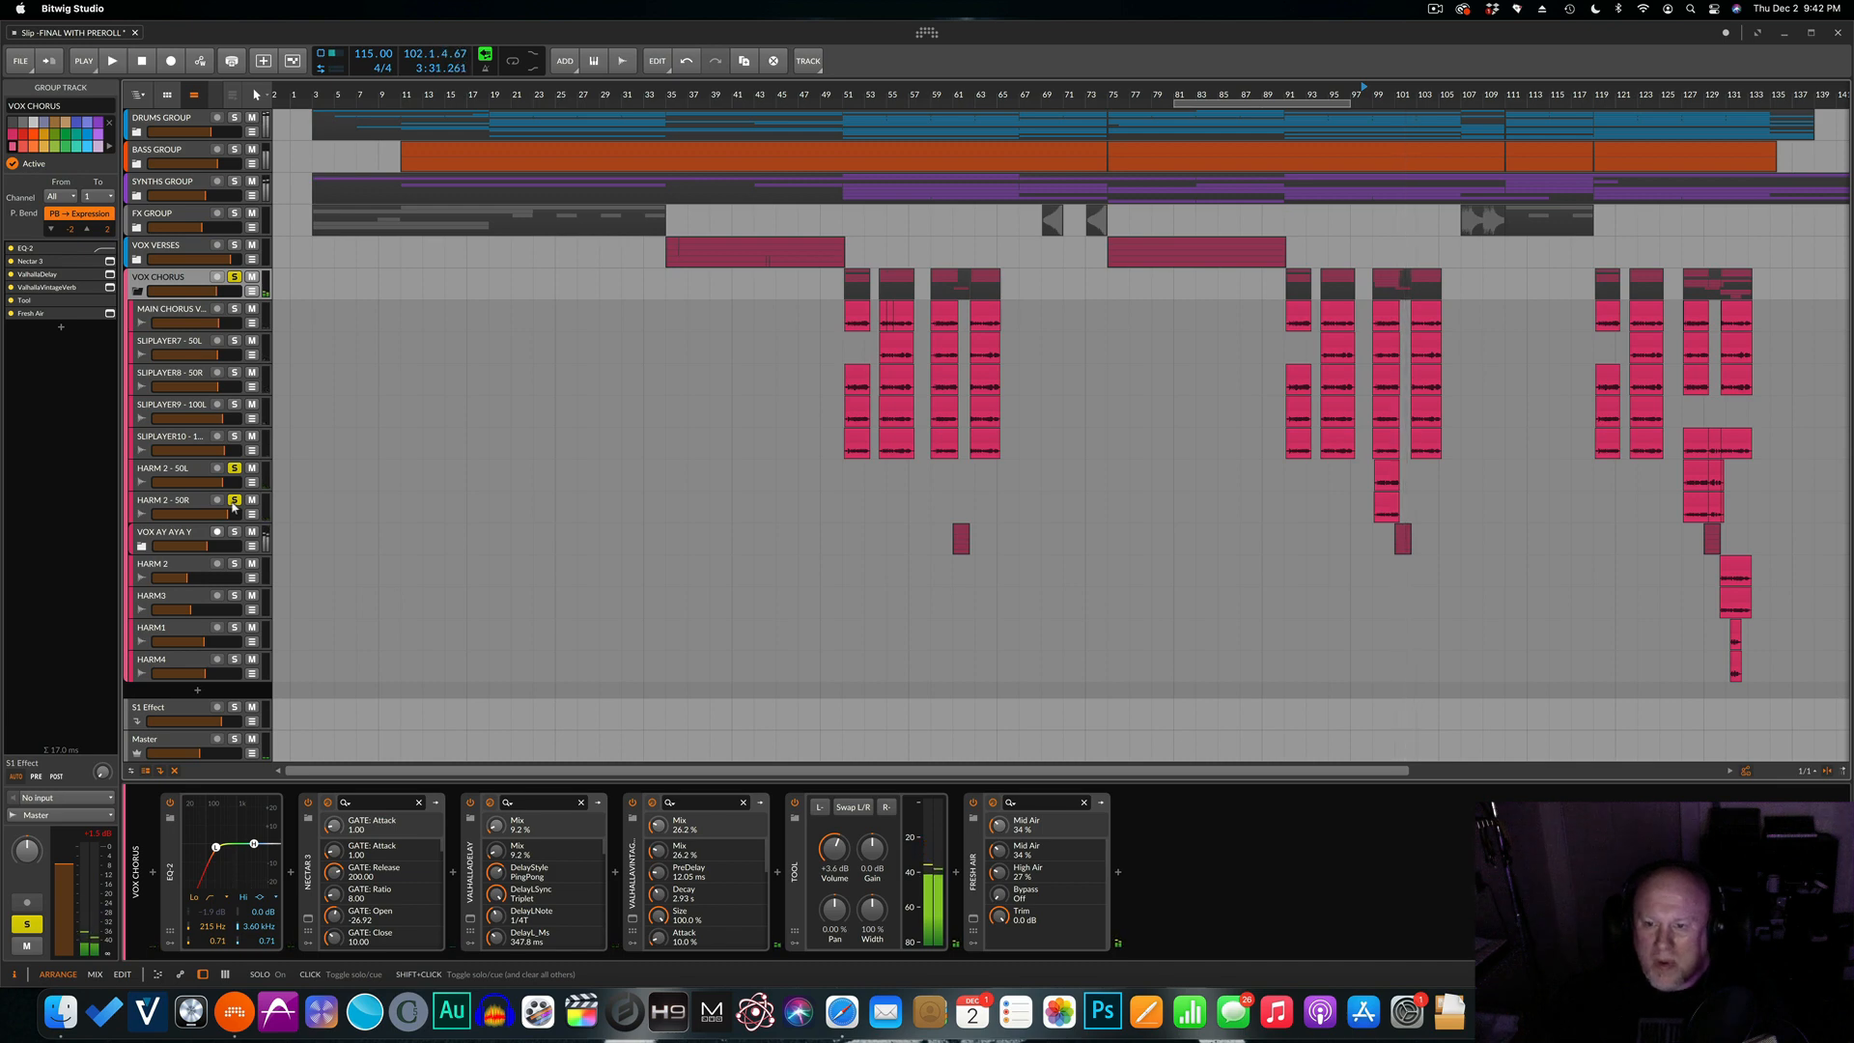
{"action": "left_click", "coordinate": [235, 500]}
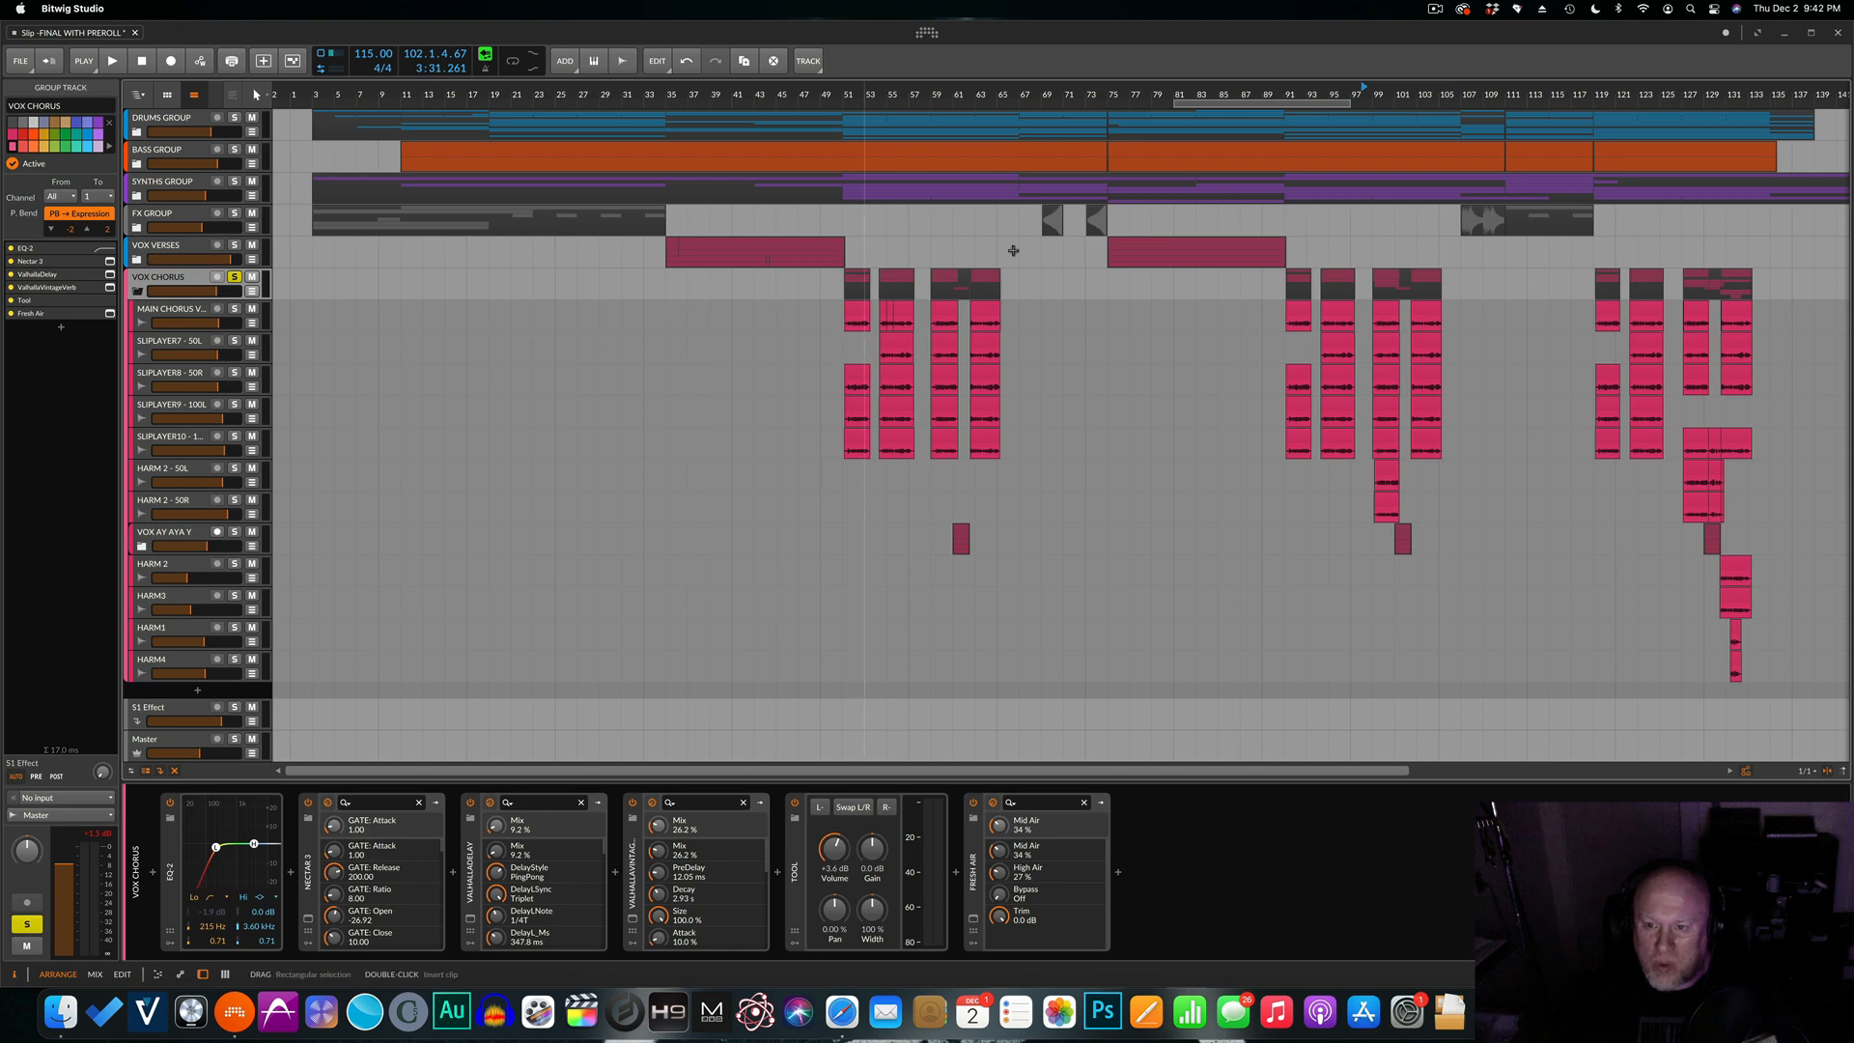
Play the soloed VOX CHORUS group from bar 99 through the start of the VOX AY AYA Y clip and stop playback.
{"action": "left_click", "coordinate": [1332, 97]}
{"action": "key", "text": "space"}
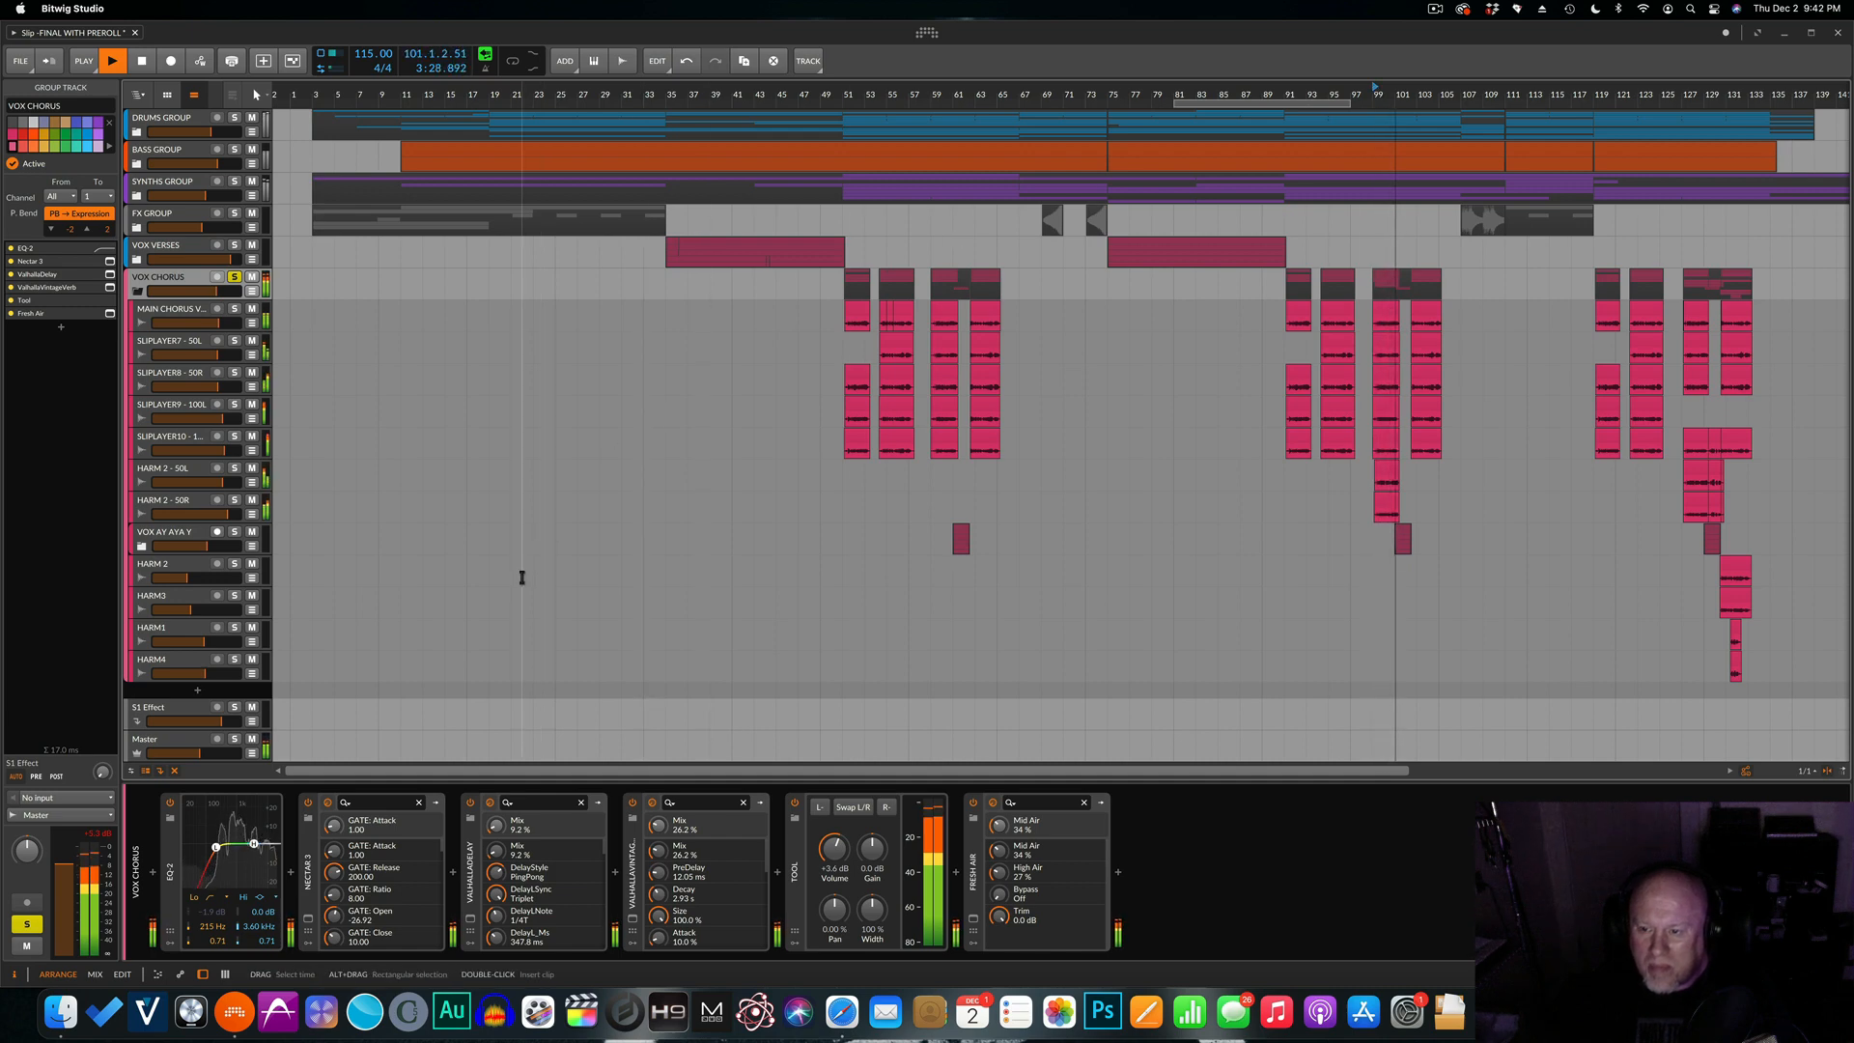
{"action": "key", "text": "space"}
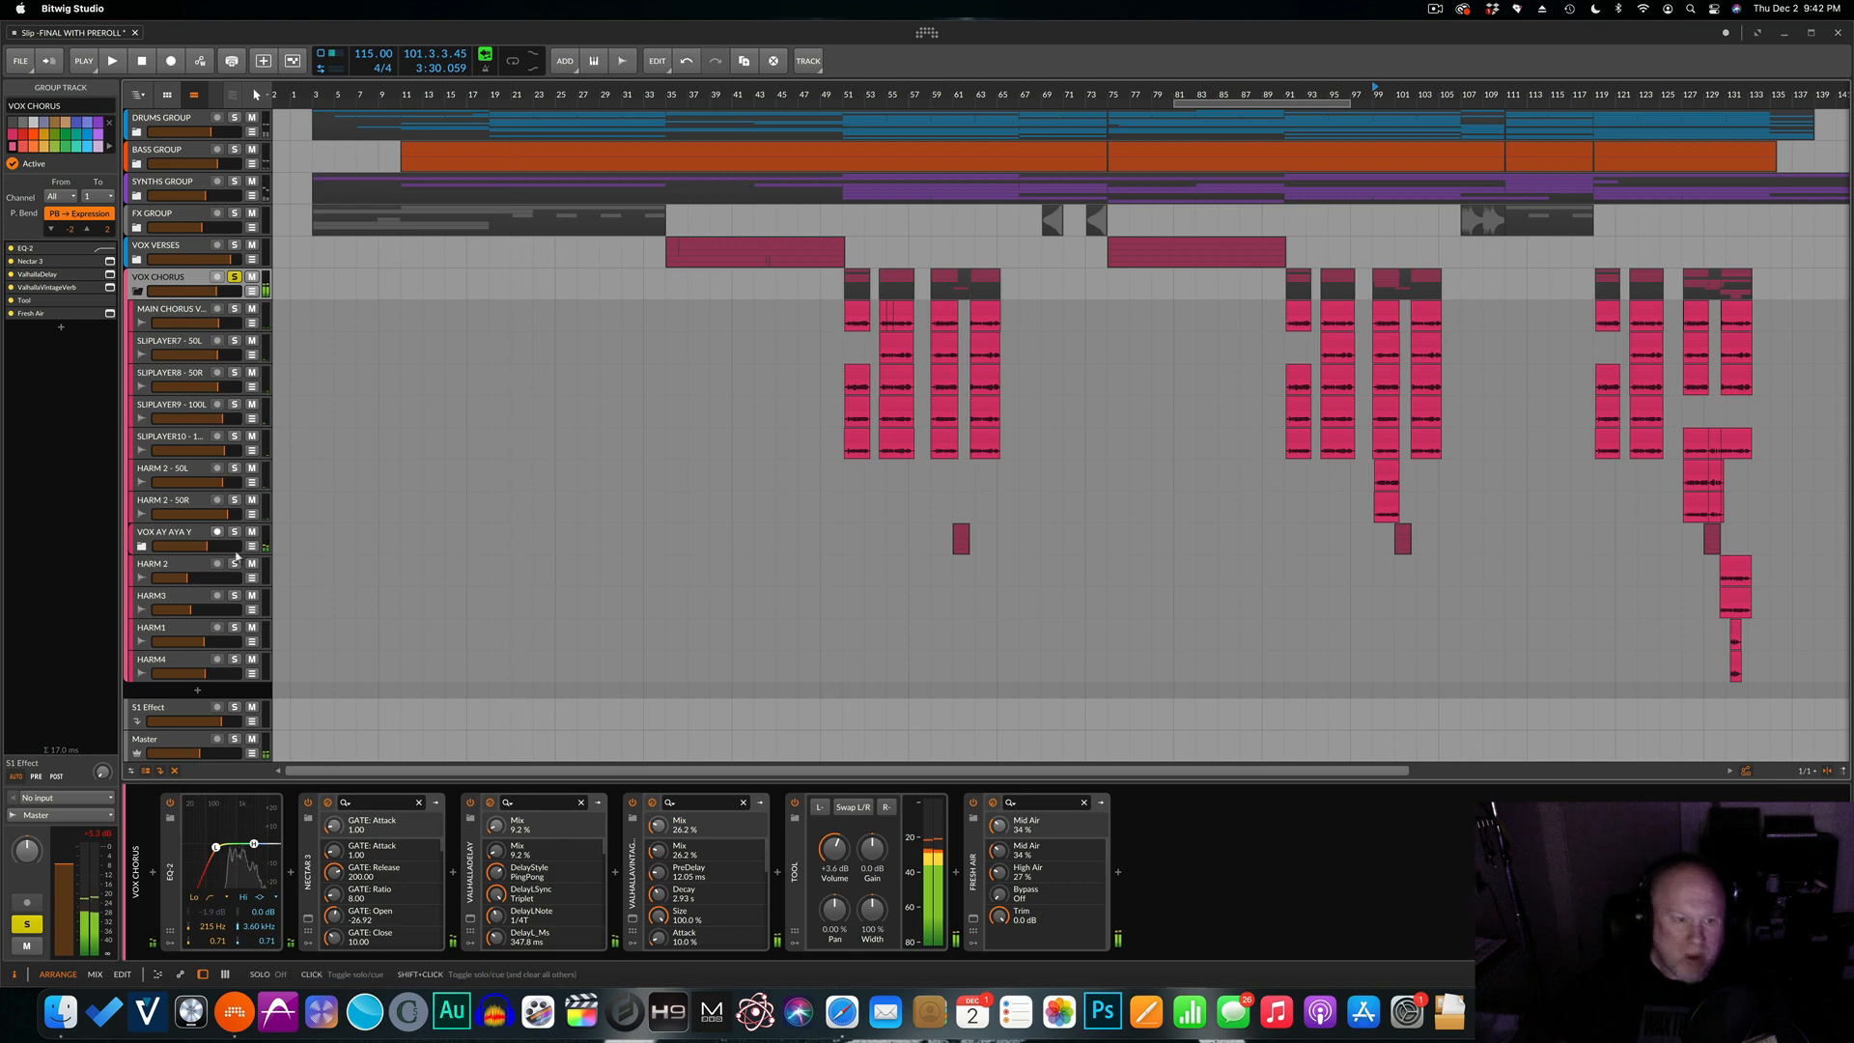
Solo the VOX AY AYA Y group inside VOX CHORUS and show its effect devices.
{"action": "left_click", "coordinate": [234, 531]}
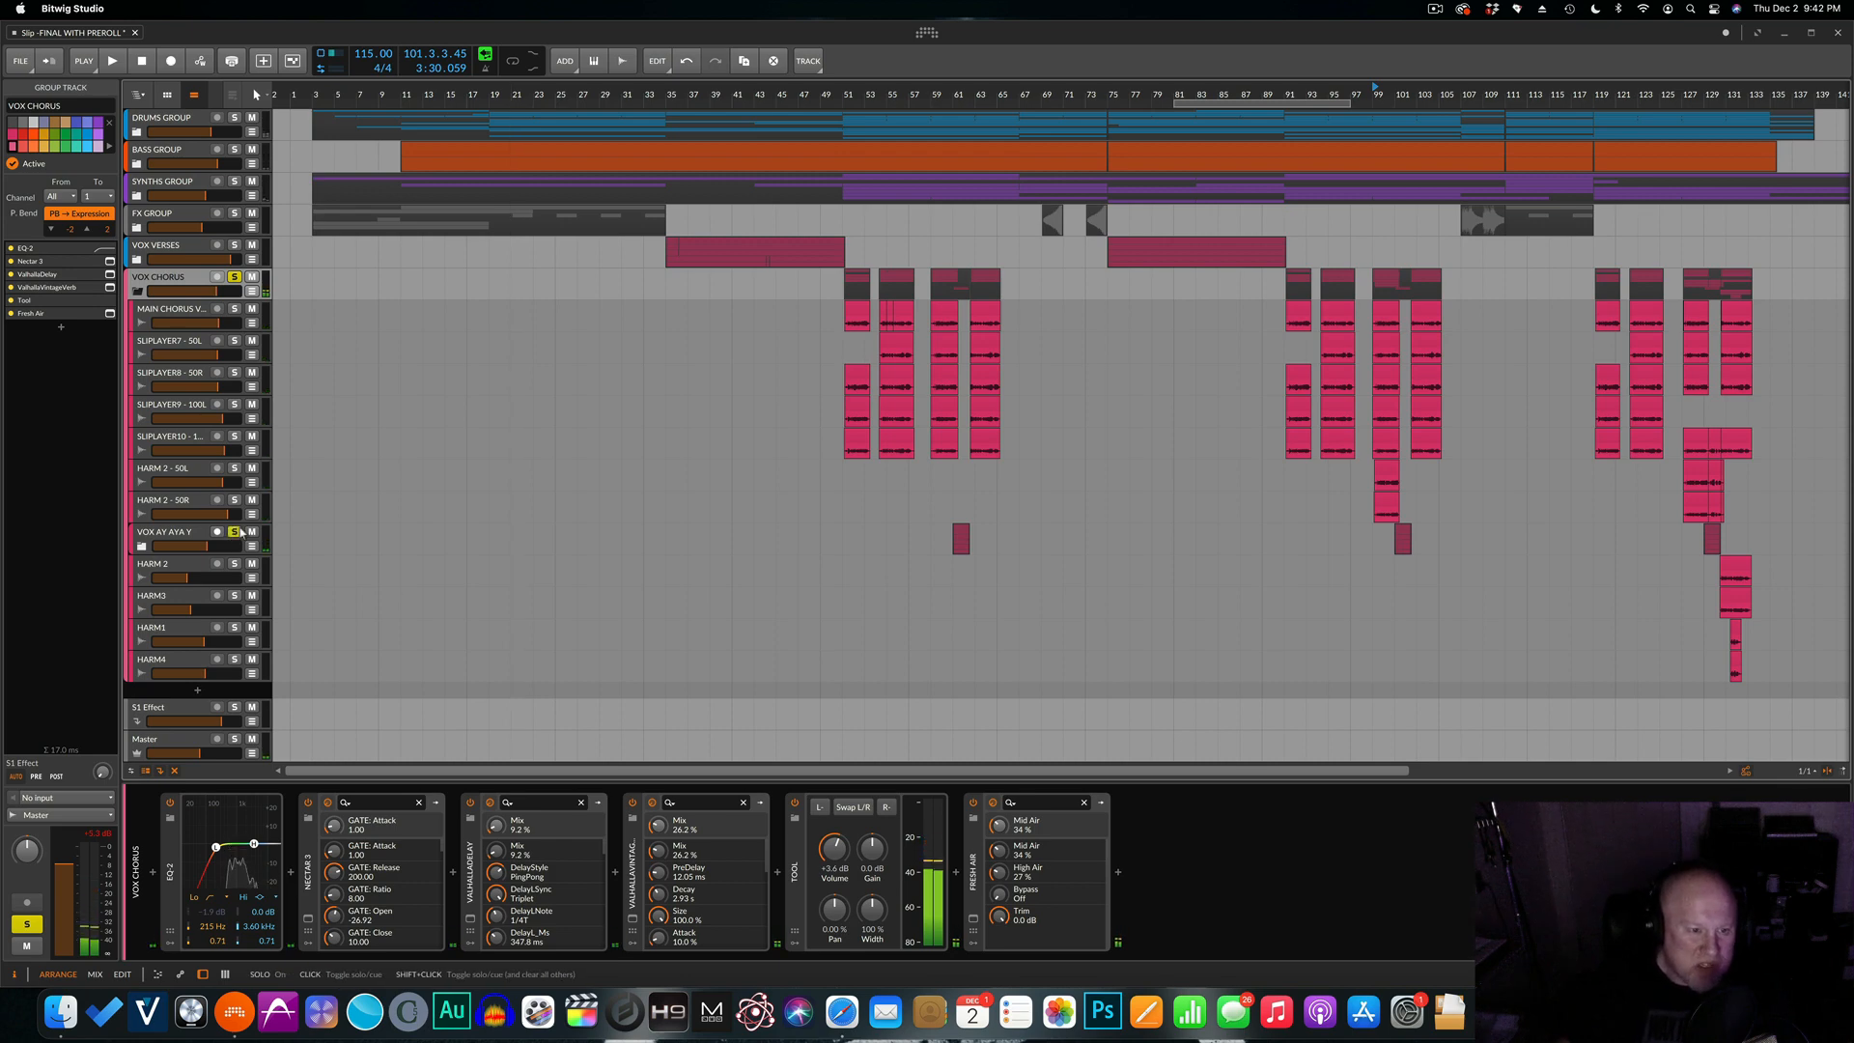
{"action": "left_click", "coordinate": [154, 537]}
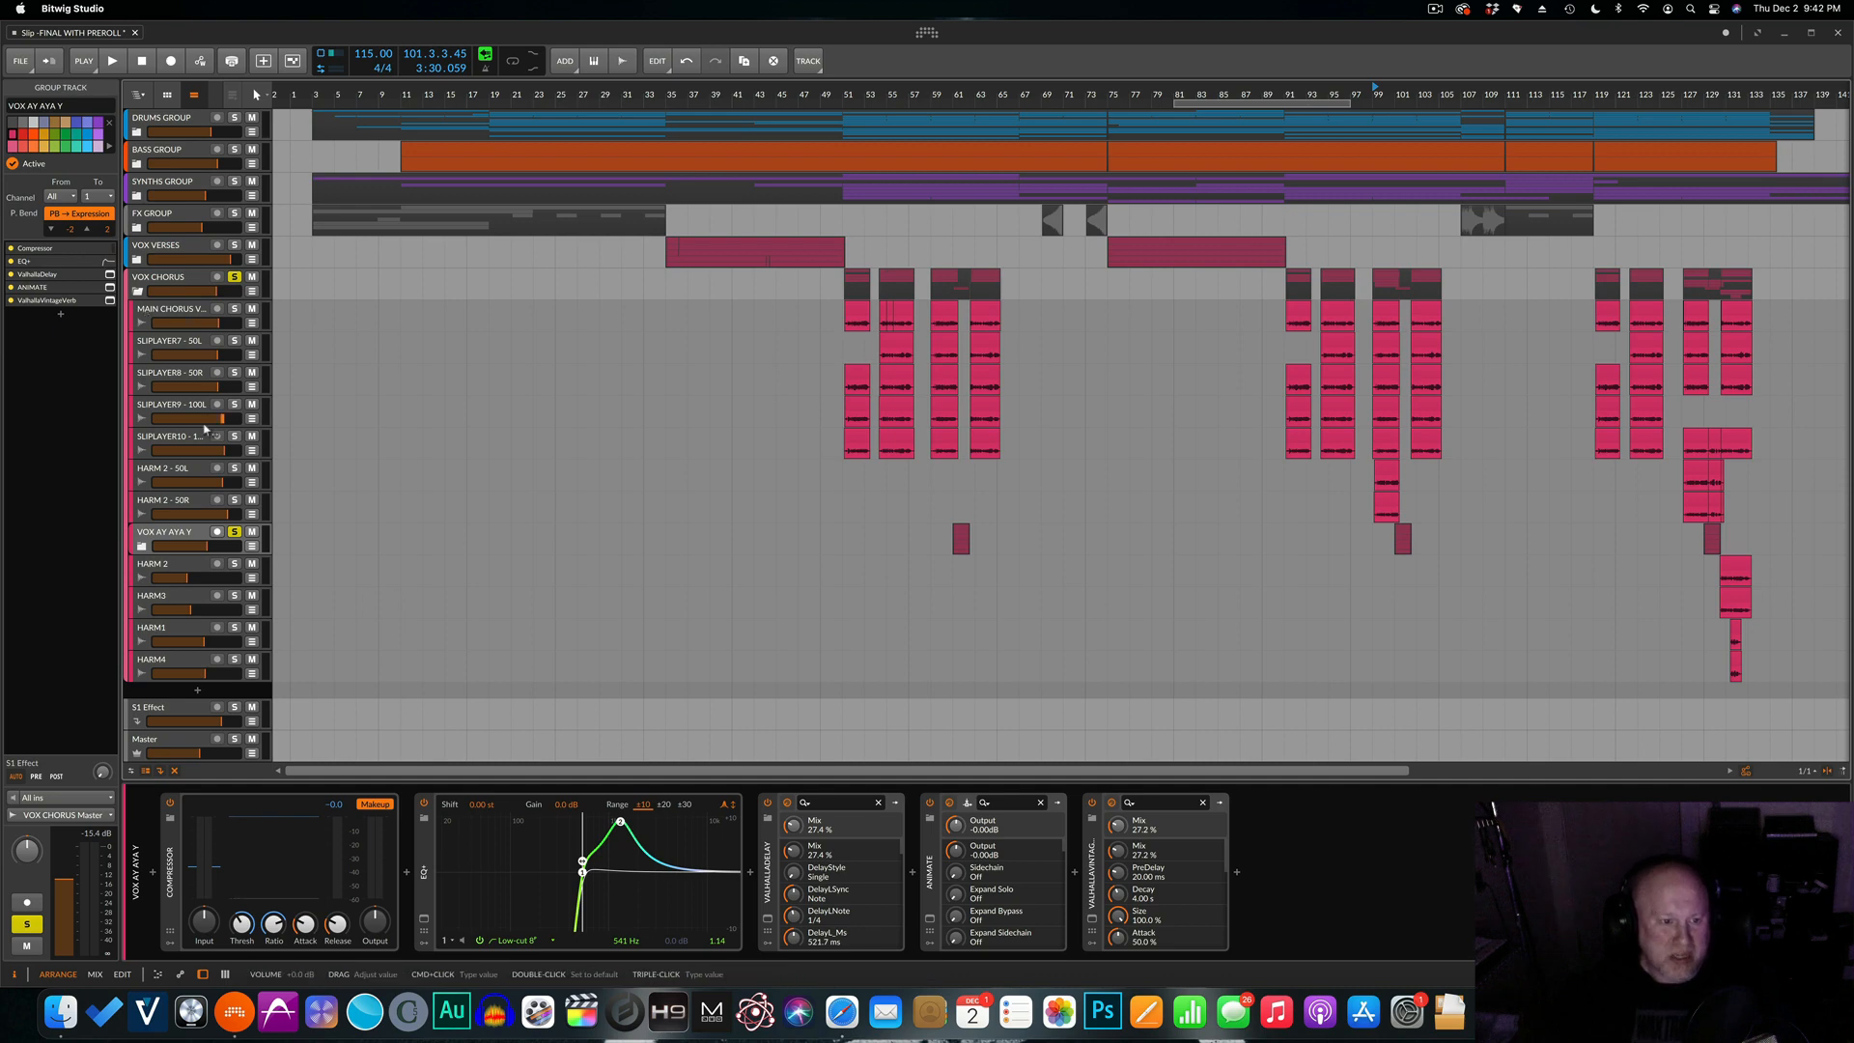
{"action": "left_click", "coordinate": [142, 546]}
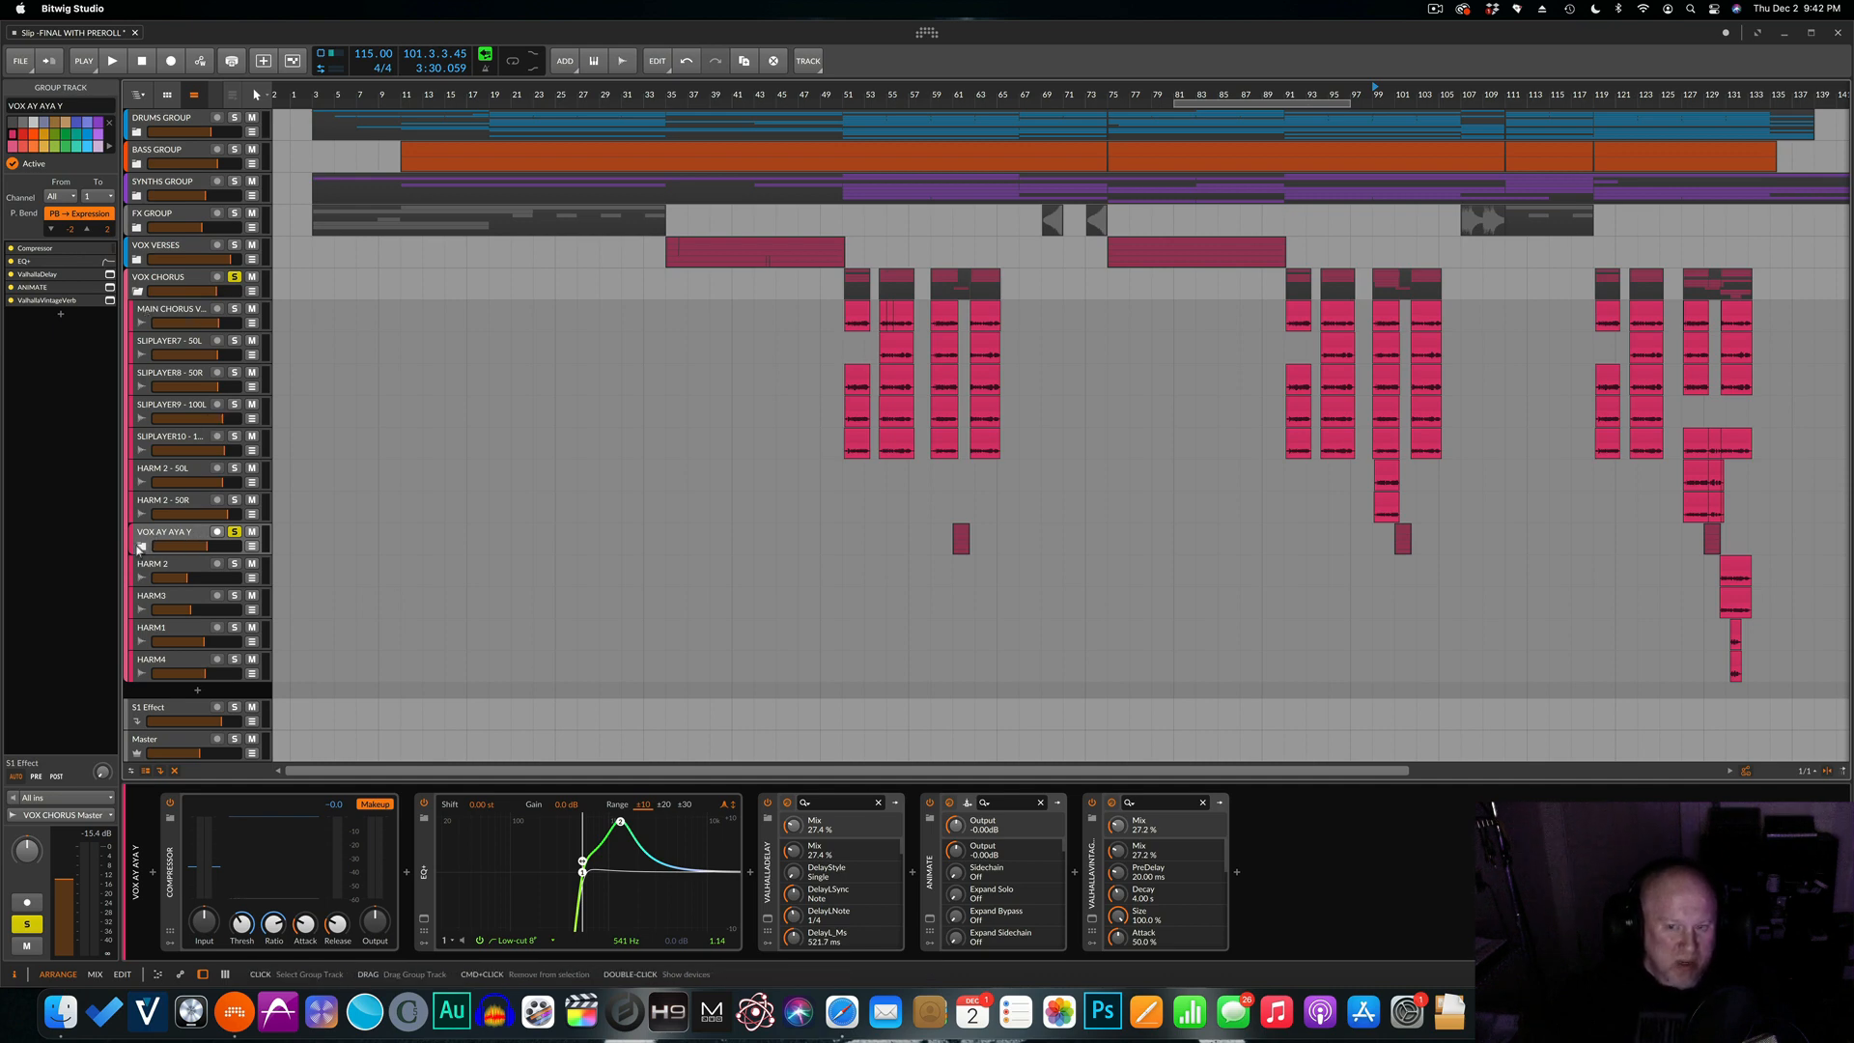
Play the soloed VOX AY AYA Y group from bar 61, stop playback, clear its solo and collapse its child tracks.
{"action": "left_click", "coordinate": [956, 96]}
{"action": "key", "text": "space"}
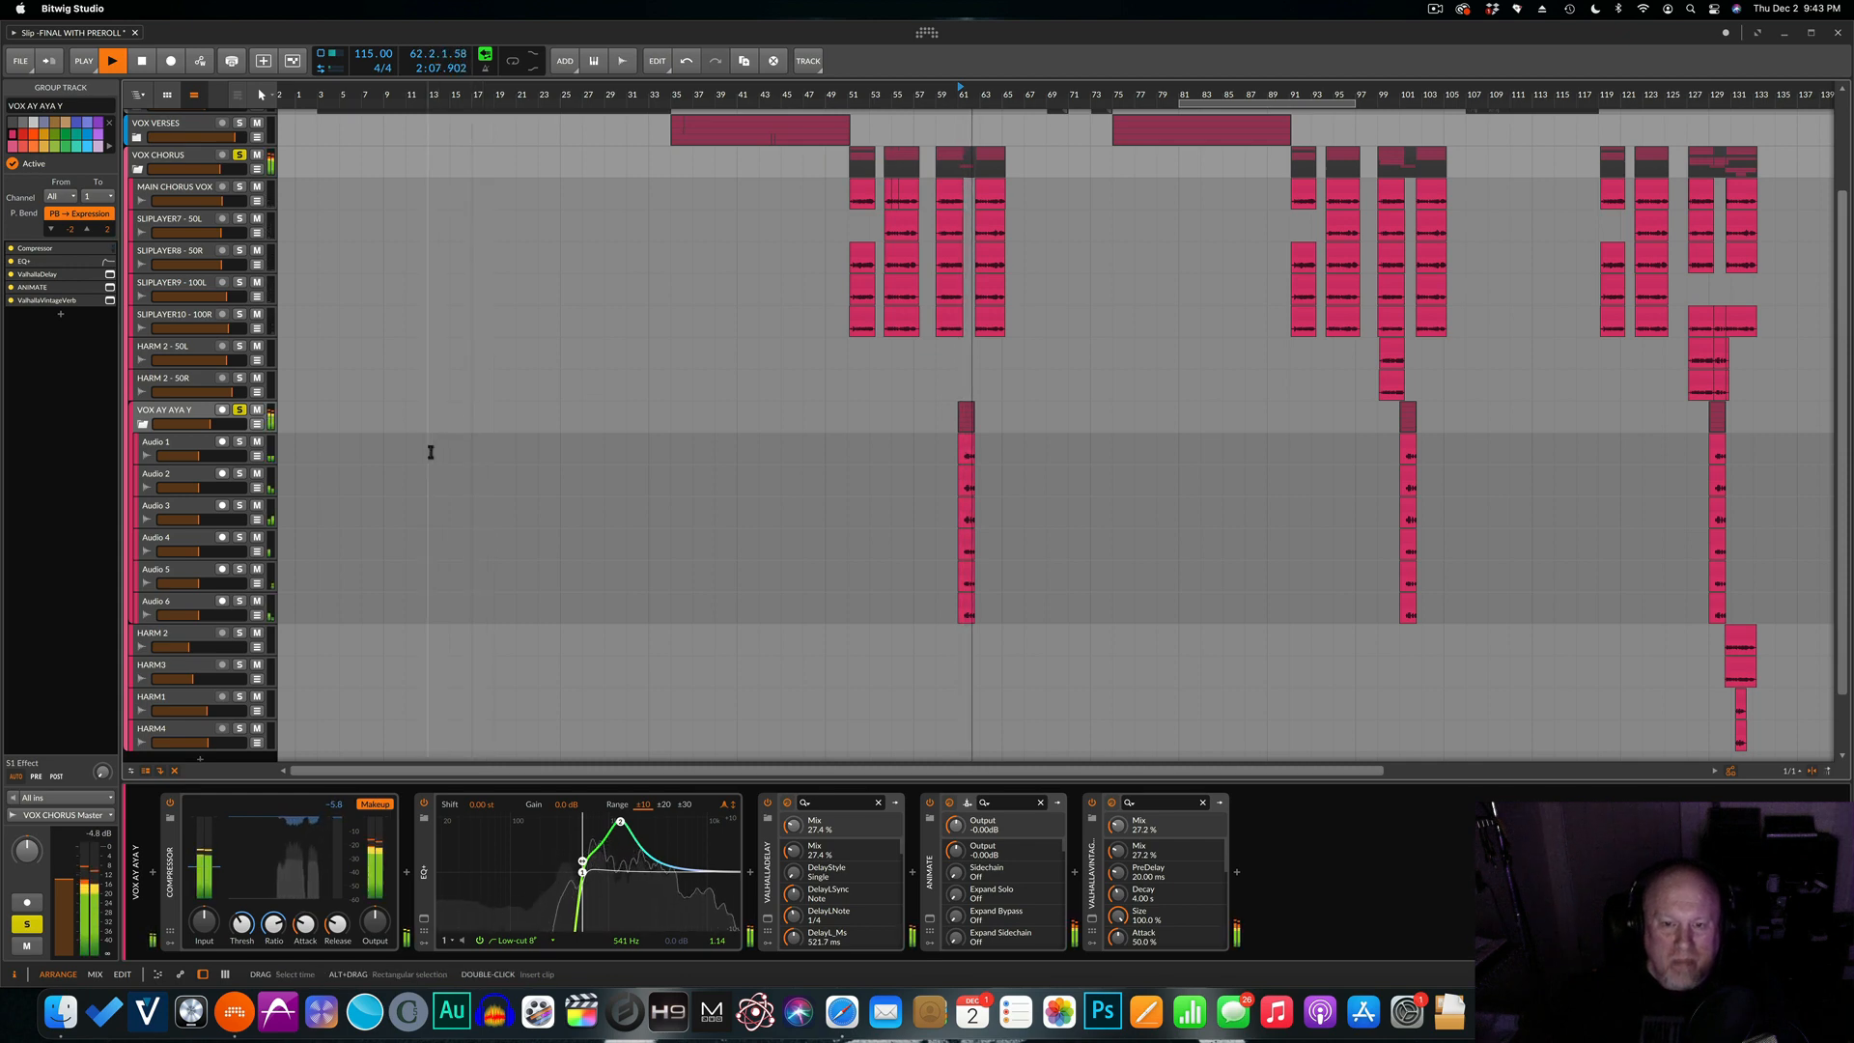
{"action": "key", "text": "space"}
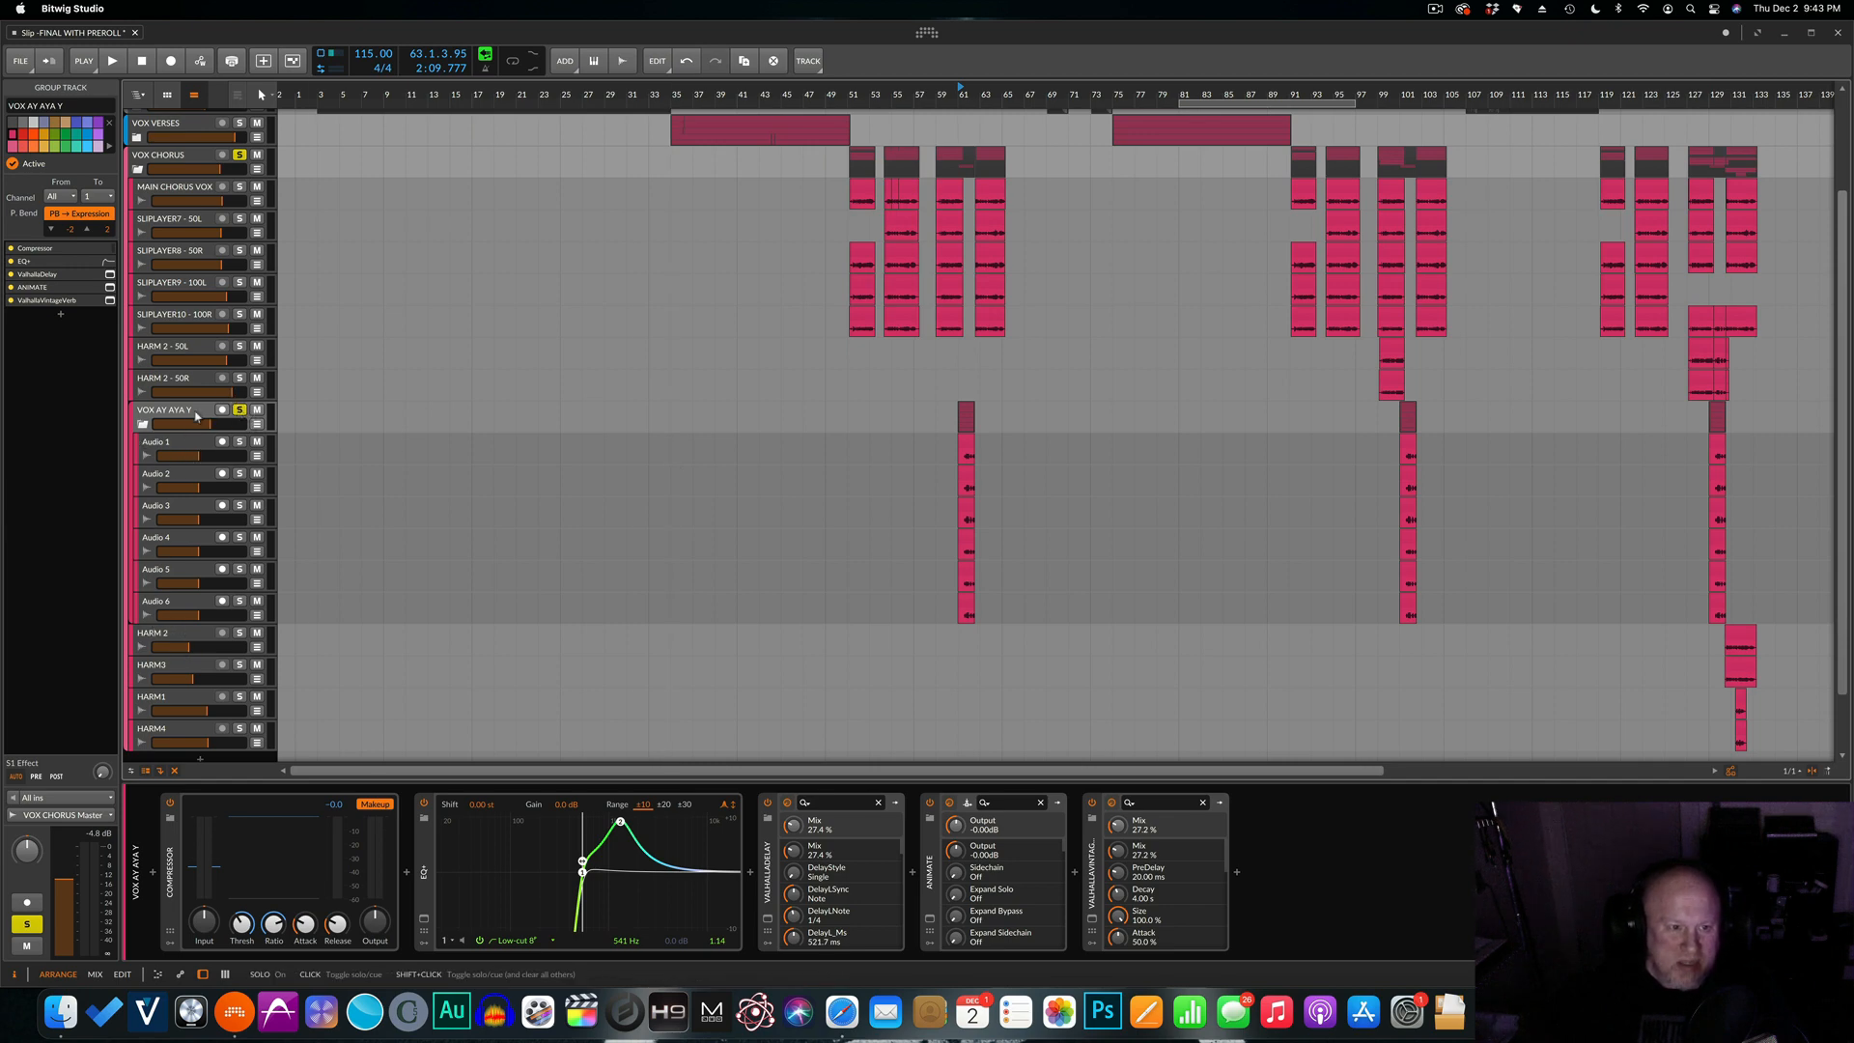
{"action": "left_click", "coordinate": [239, 410]}
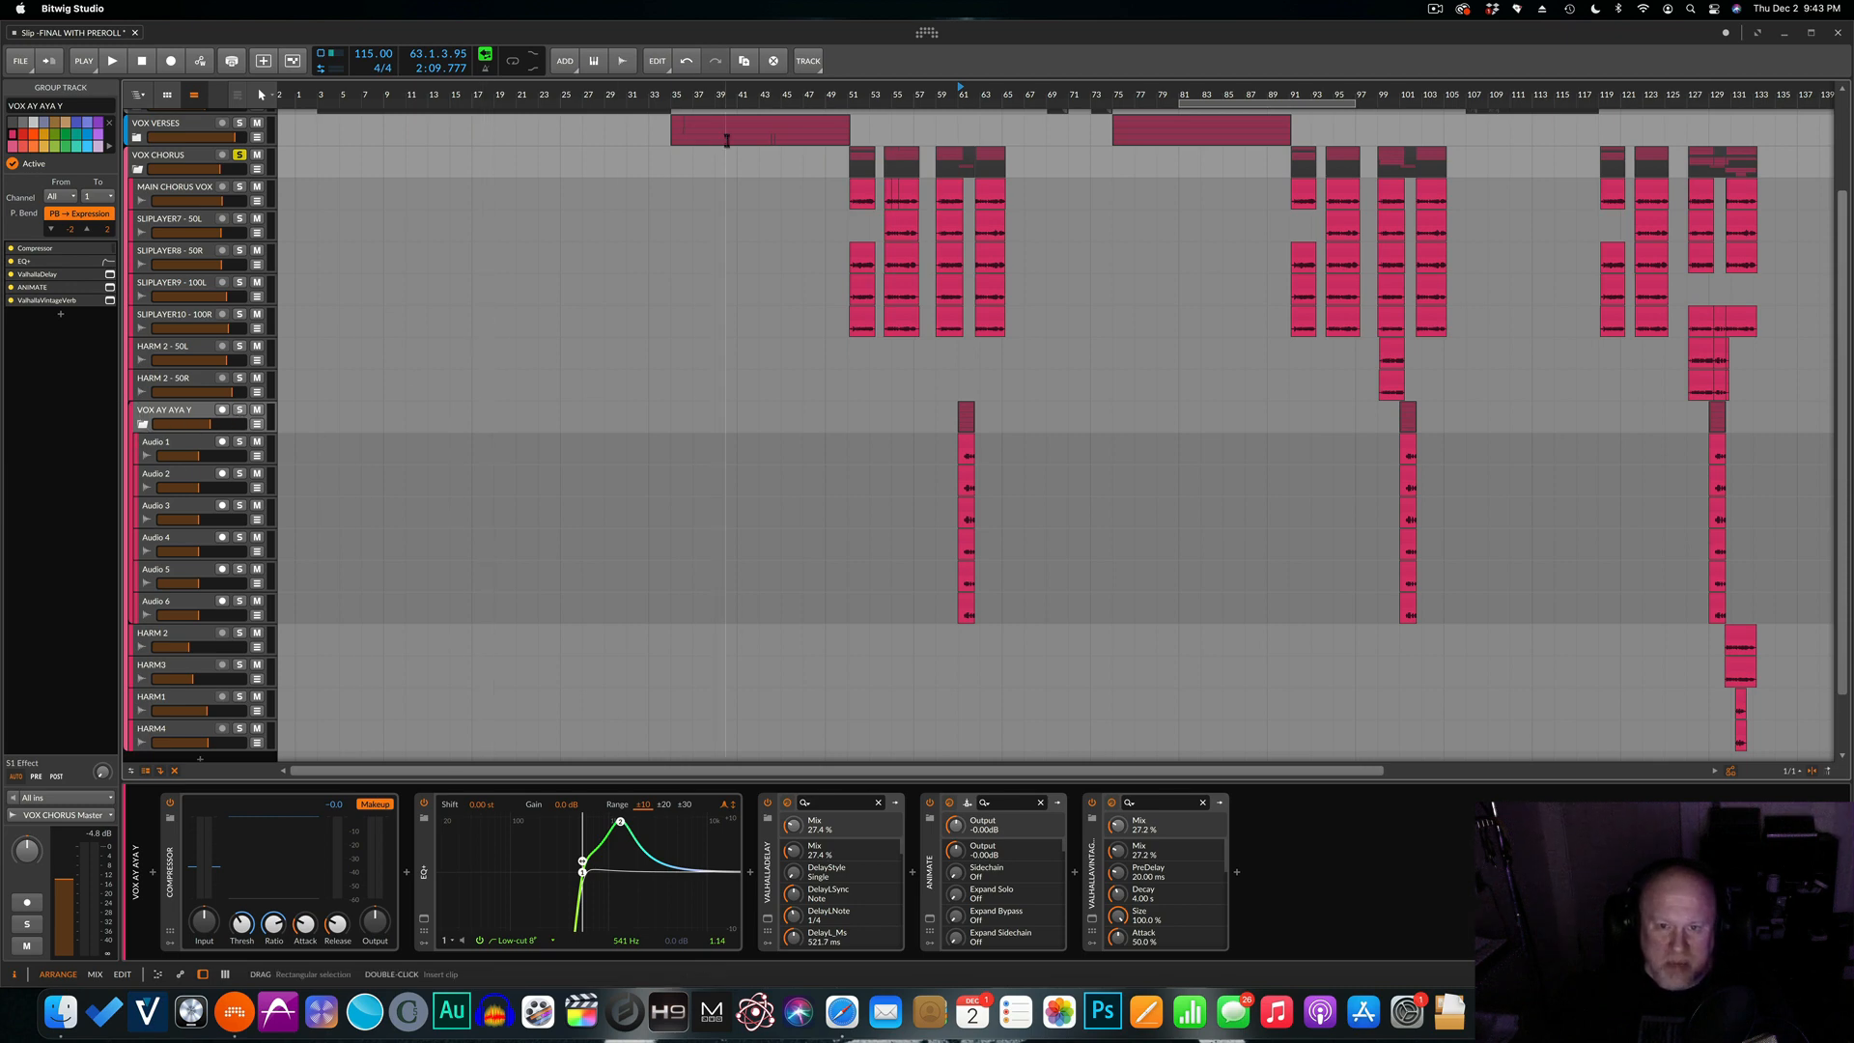
{"action": "left_click", "coordinate": [143, 424]}
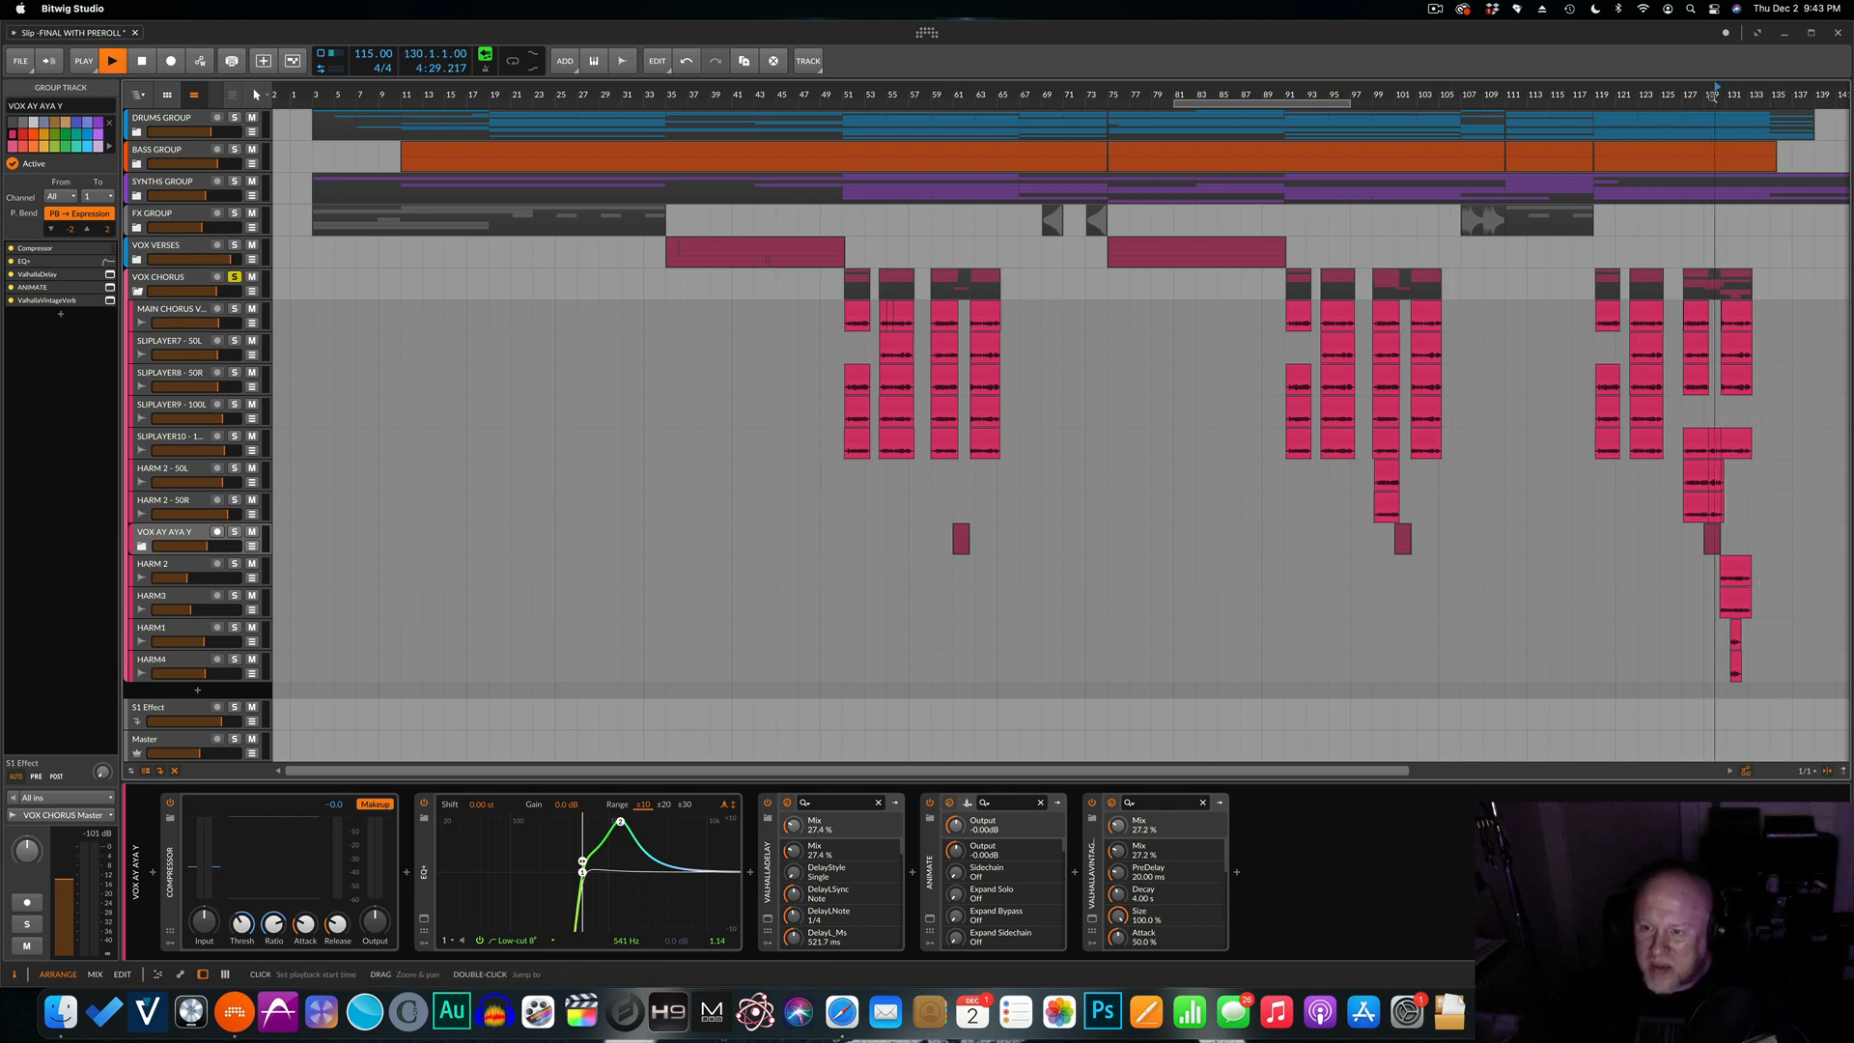
Play the soloed VOX CHORUS group from bar 129, stop playback, and unsolo and collapse the group.
{"action": "key", "text": "space"}
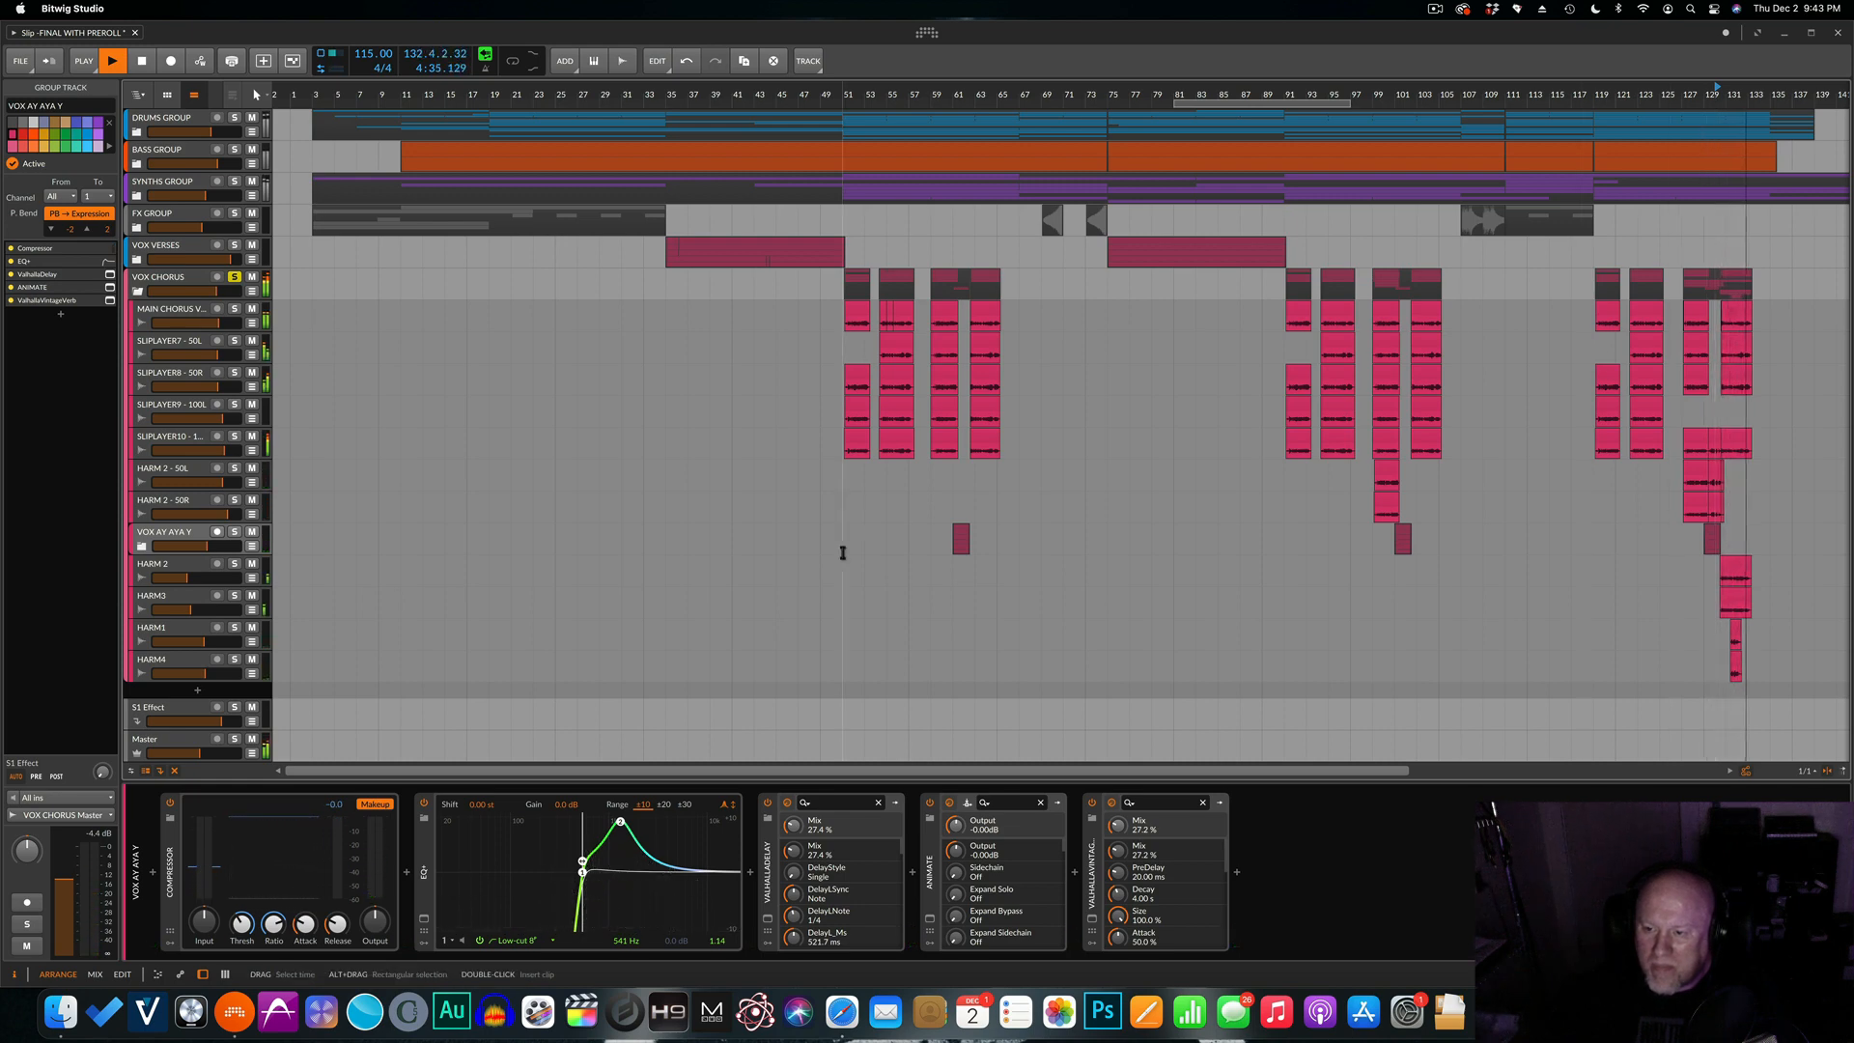
{"action": "key", "text": "space"}
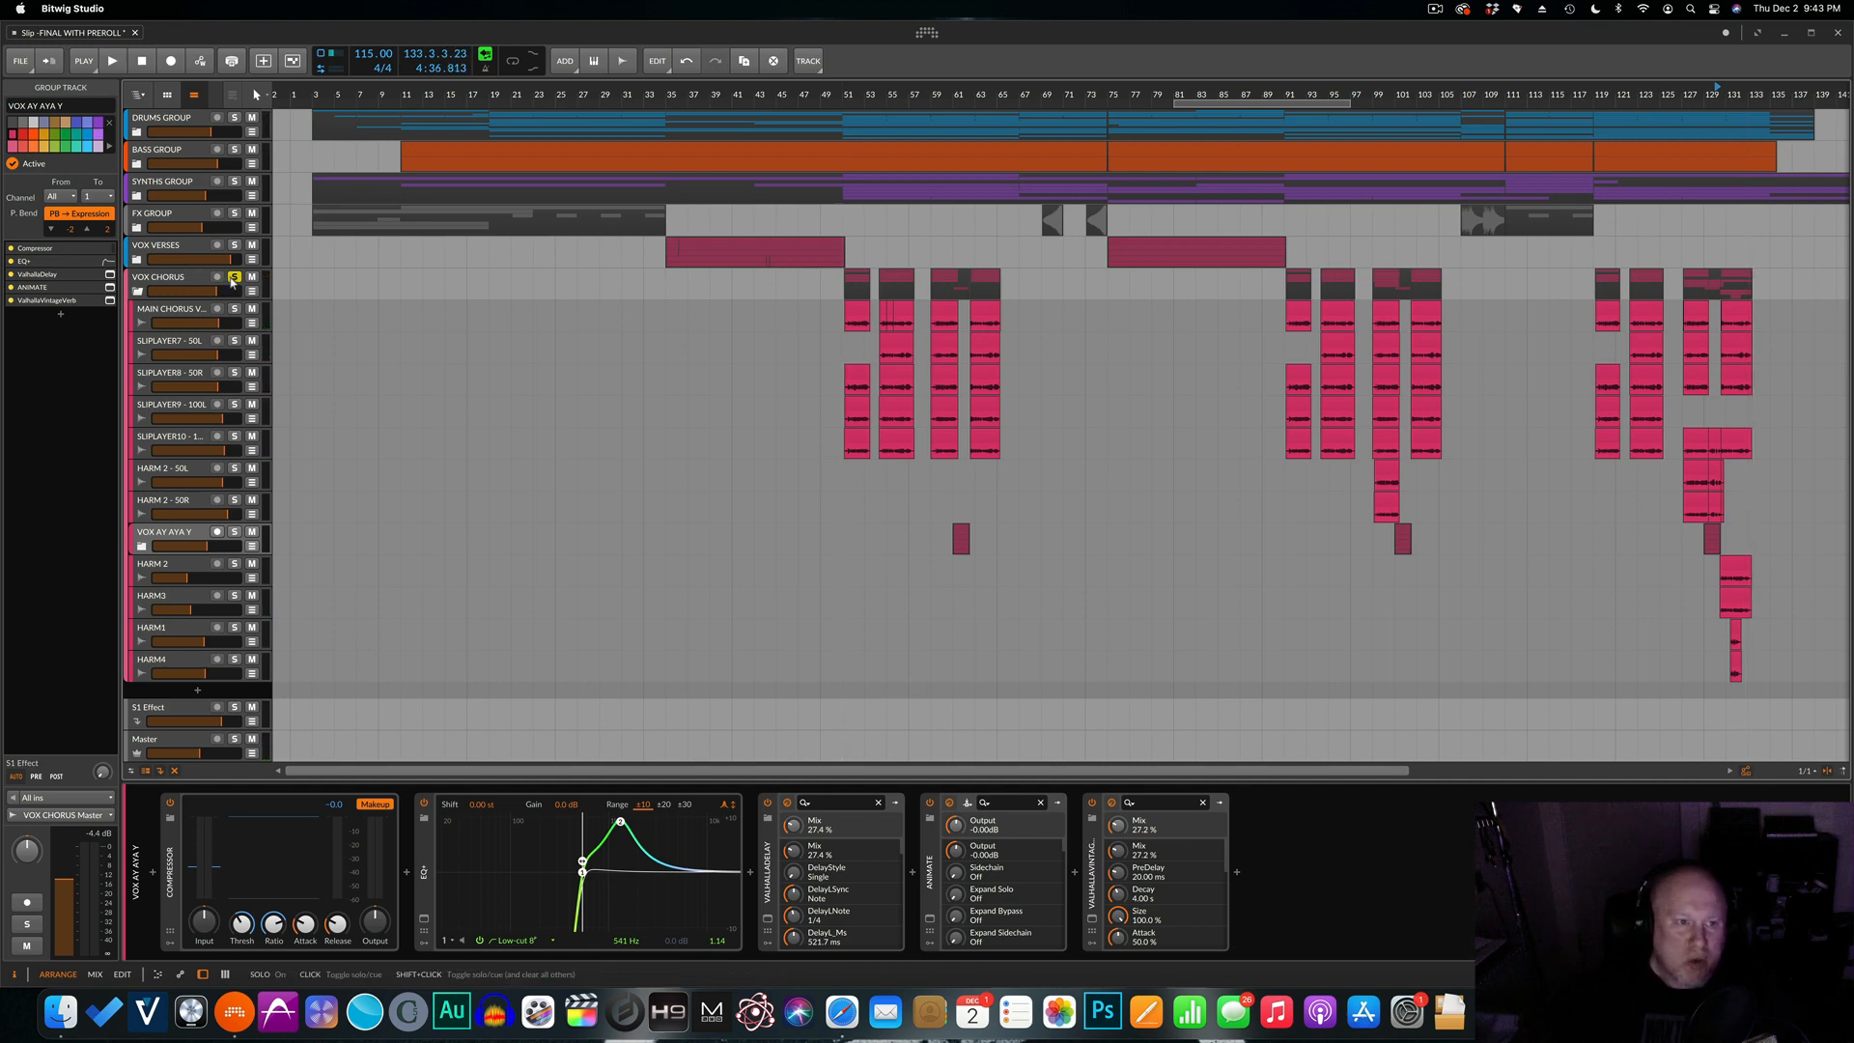
{"action": "left_click", "coordinate": [138, 292]}
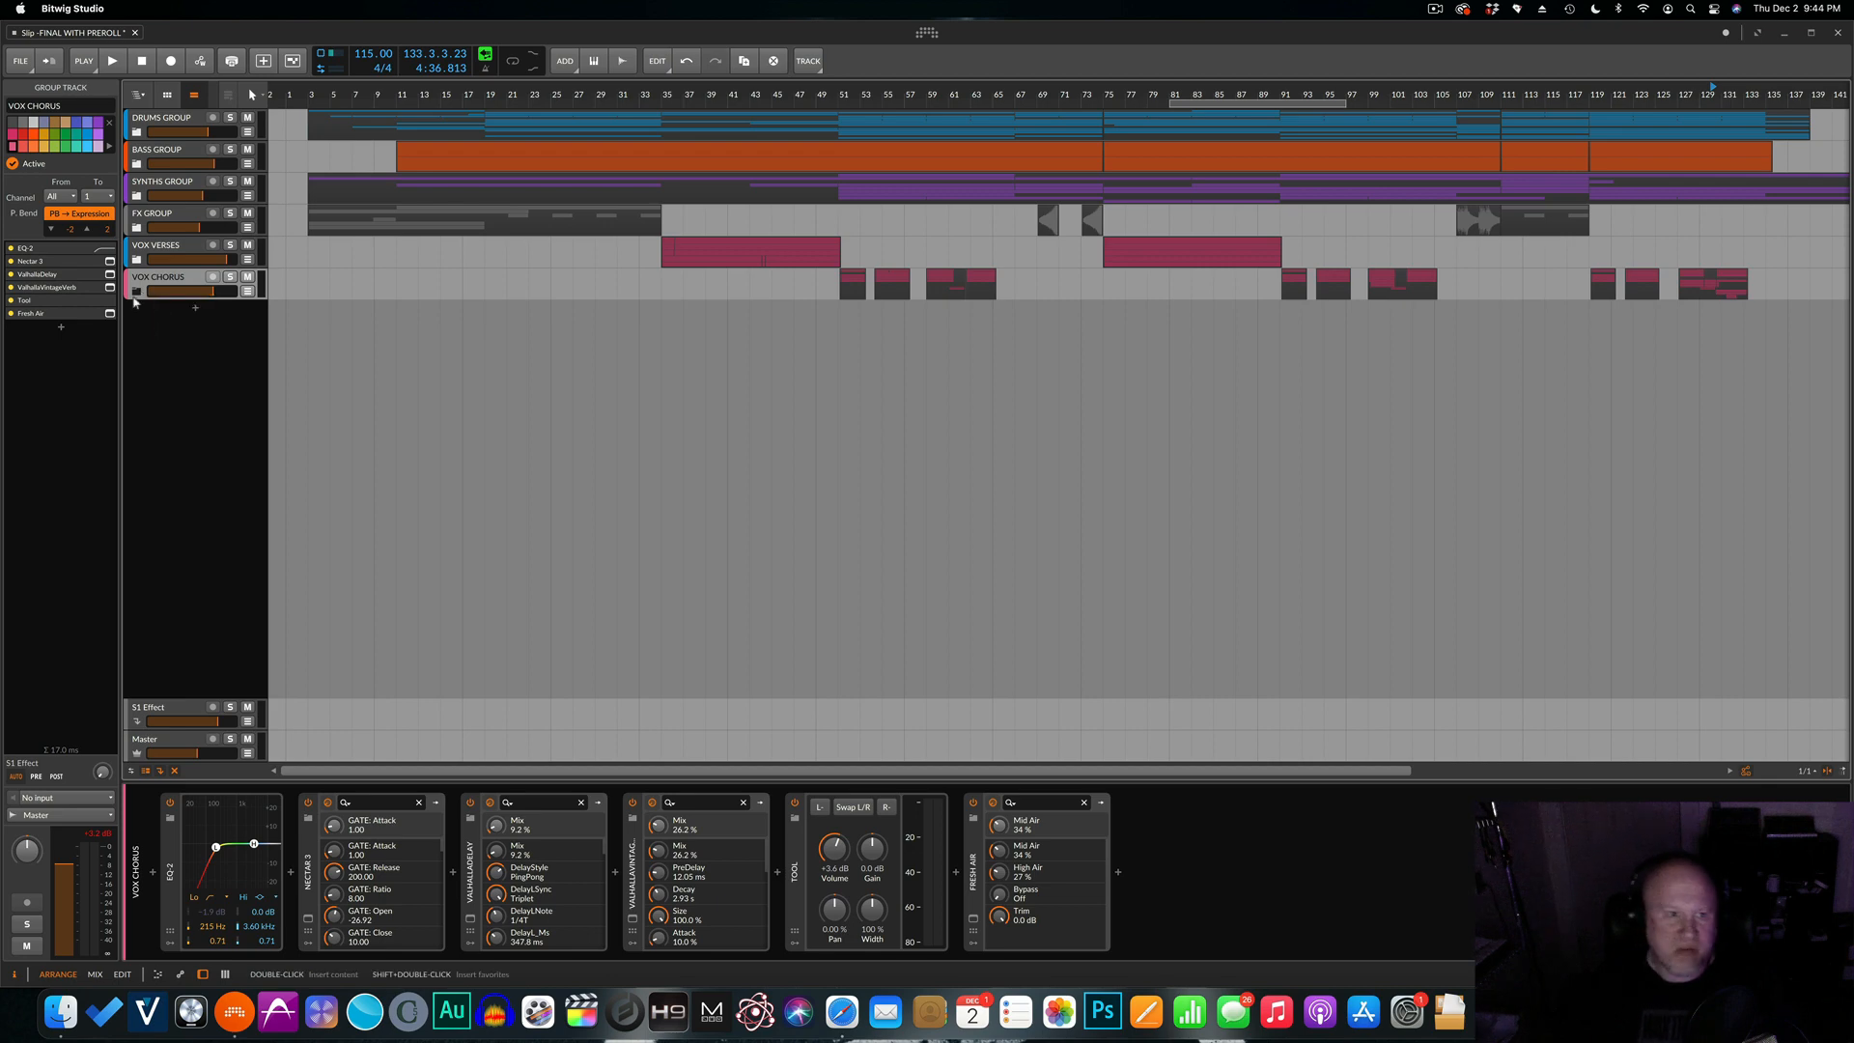
Show the mixer with the child channels of VOX CHORUS and VOX VERSES expanded, and select SYNTHS GROUP.
{"action": "left_click", "coordinate": [98, 975]}
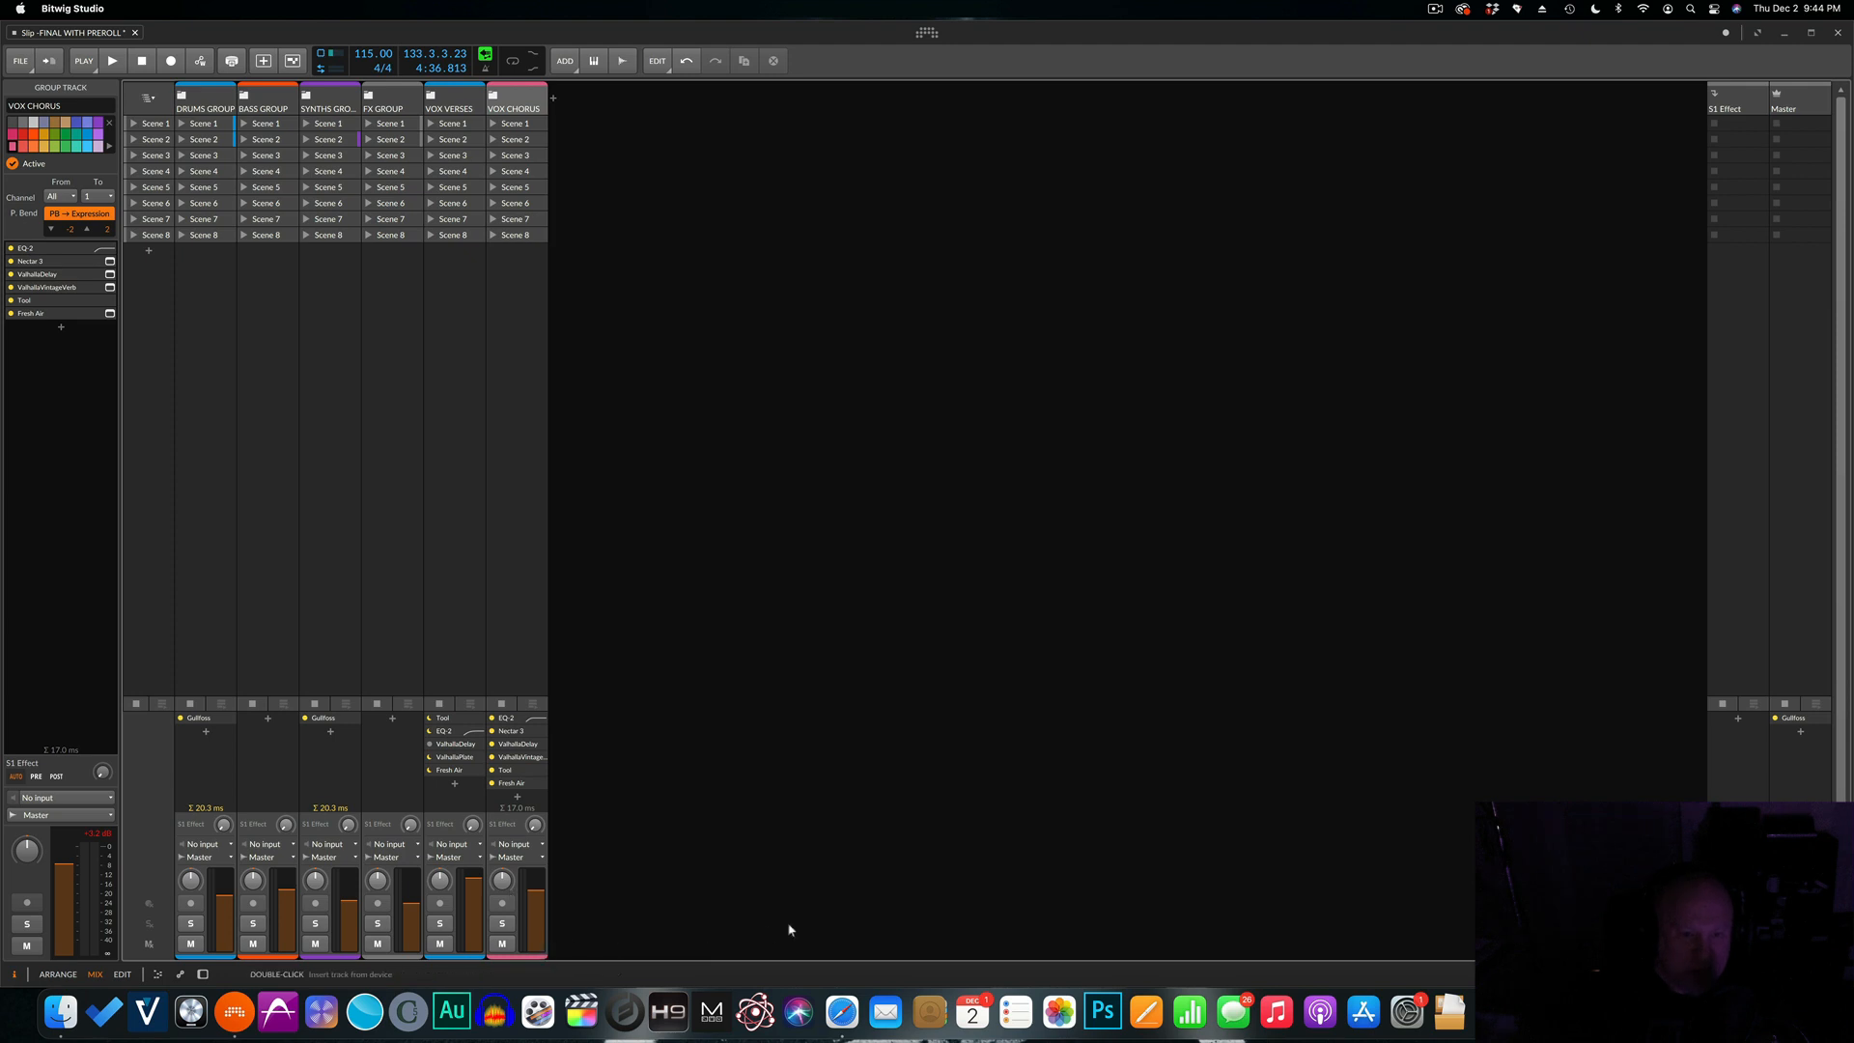
{"action": "left_click", "coordinate": [493, 95]}
{"action": "left_click", "coordinate": [456, 100]}
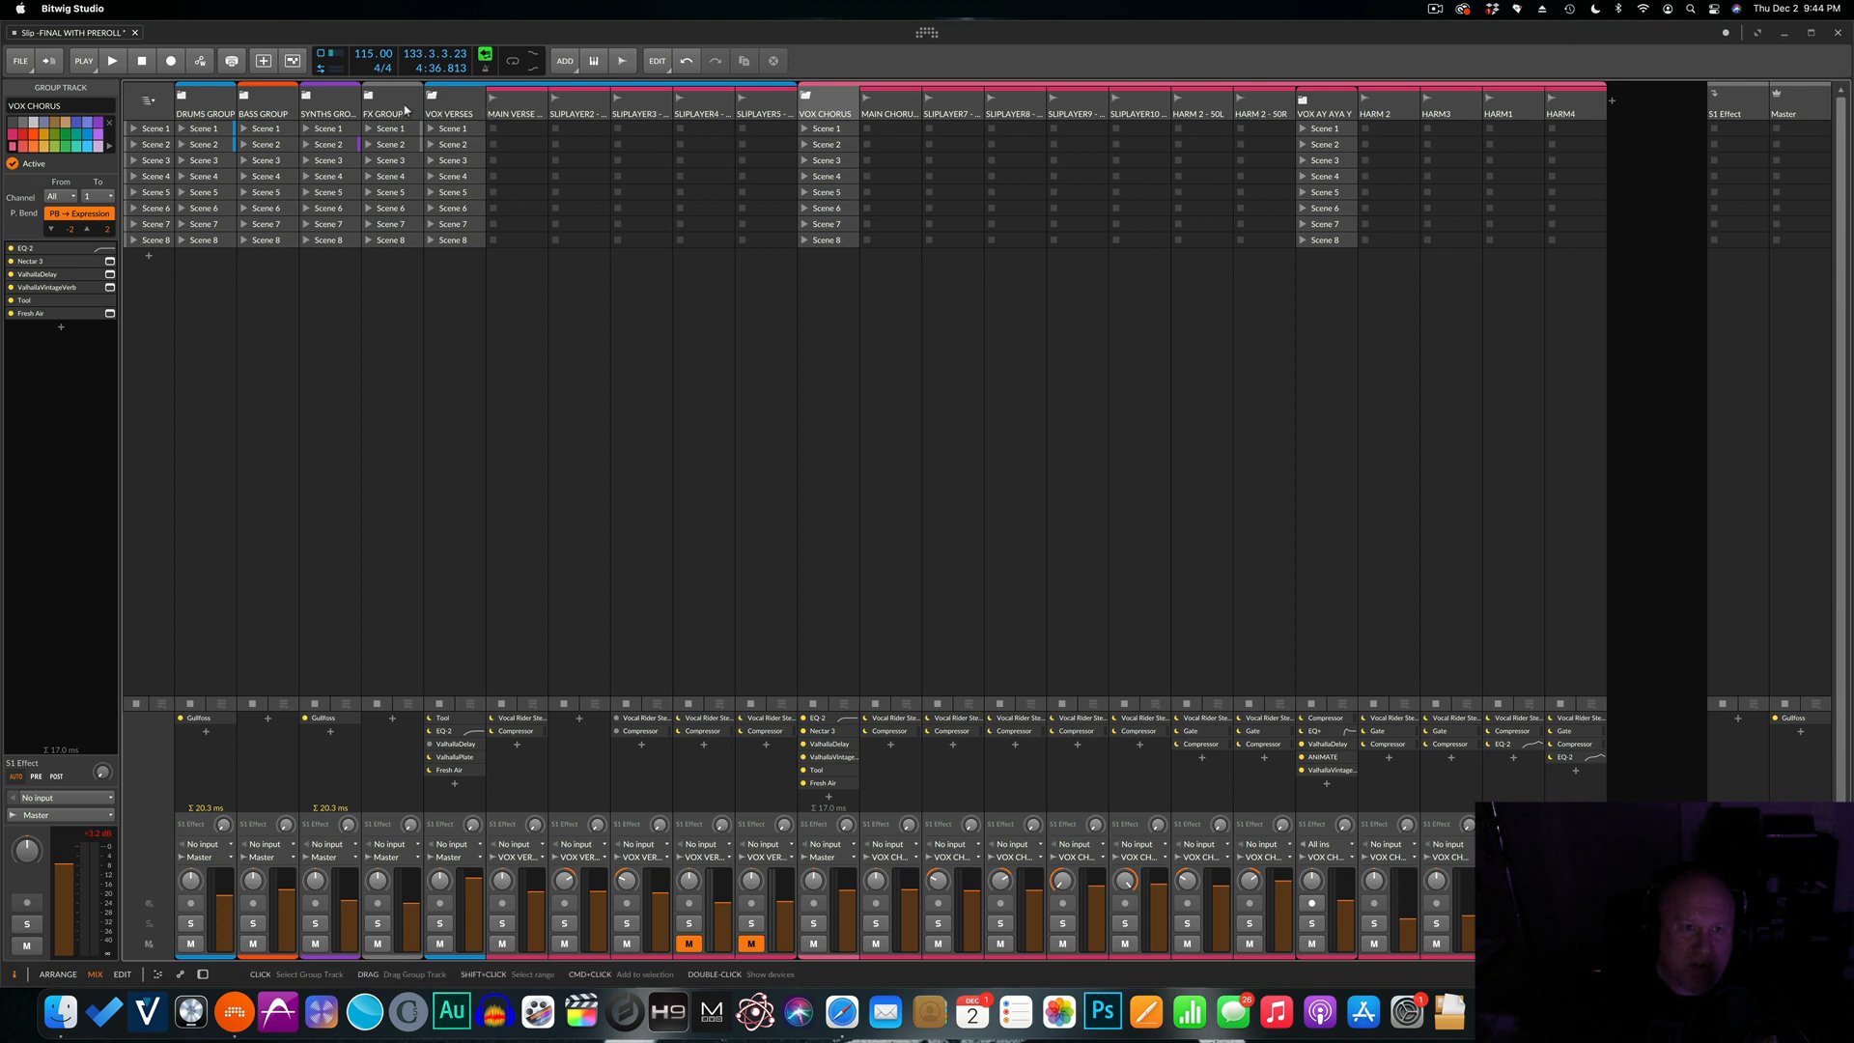
{"action": "left_click", "coordinate": [316, 109]}
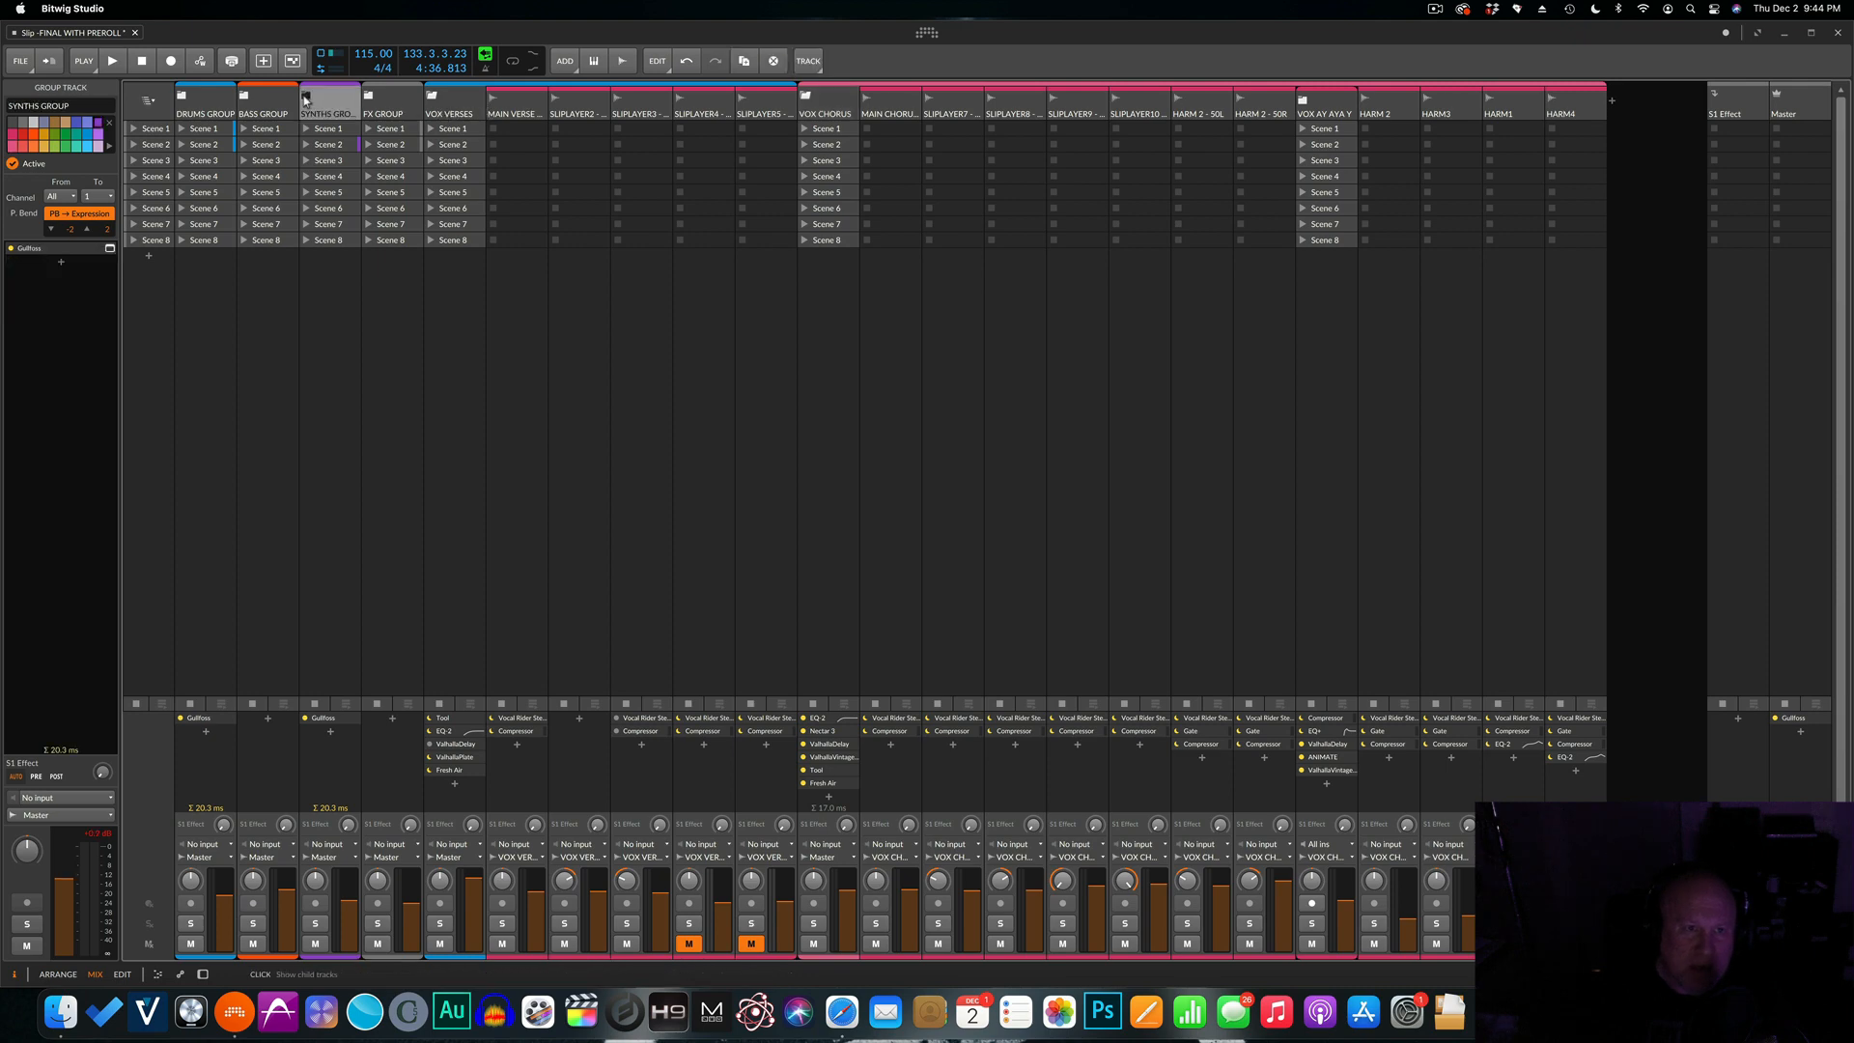
{"action": "left_click", "coordinate": [306, 97]}
{"action": "left_click", "coordinate": [306, 97]}
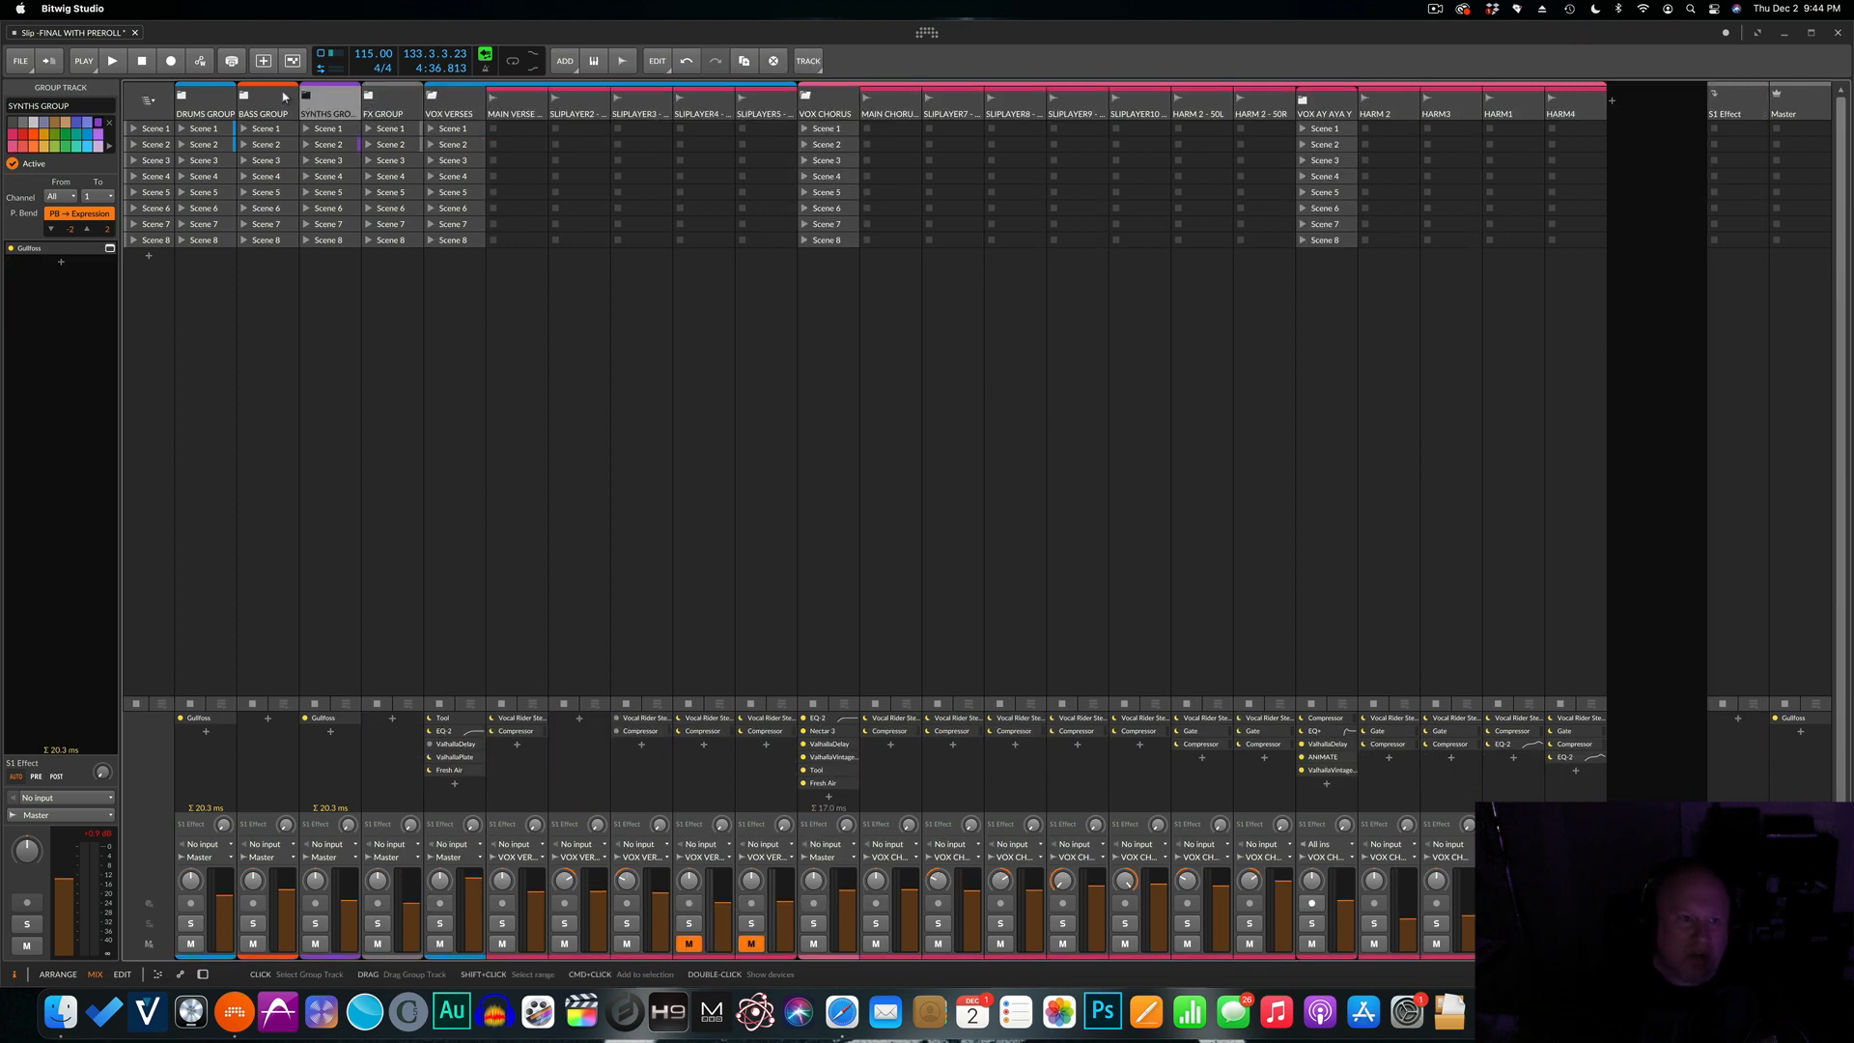
Collapse VOX CHORUS in the mixer, return to the arrangement view and collapse VOX VERSES.
{"action": "left_click", "coordinate": [806, 97]}
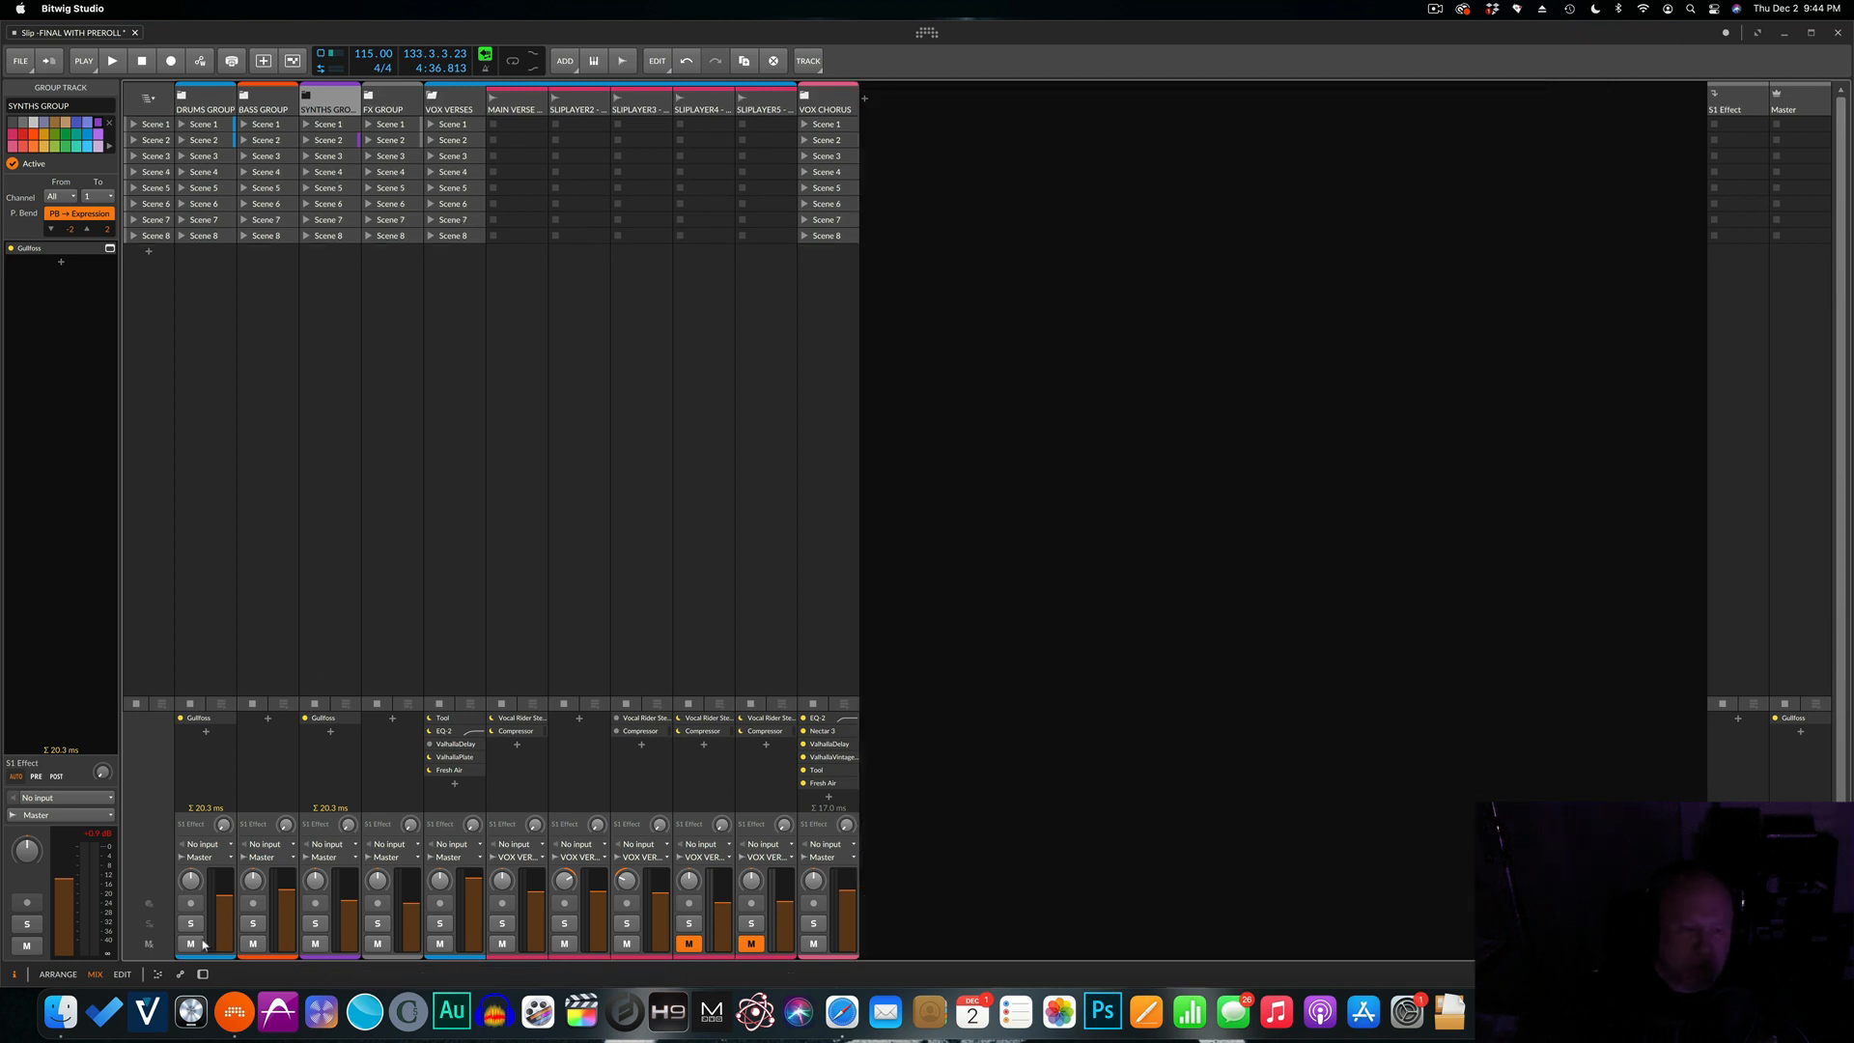
{"action": "left_click", "coordinate": [62, 976]}
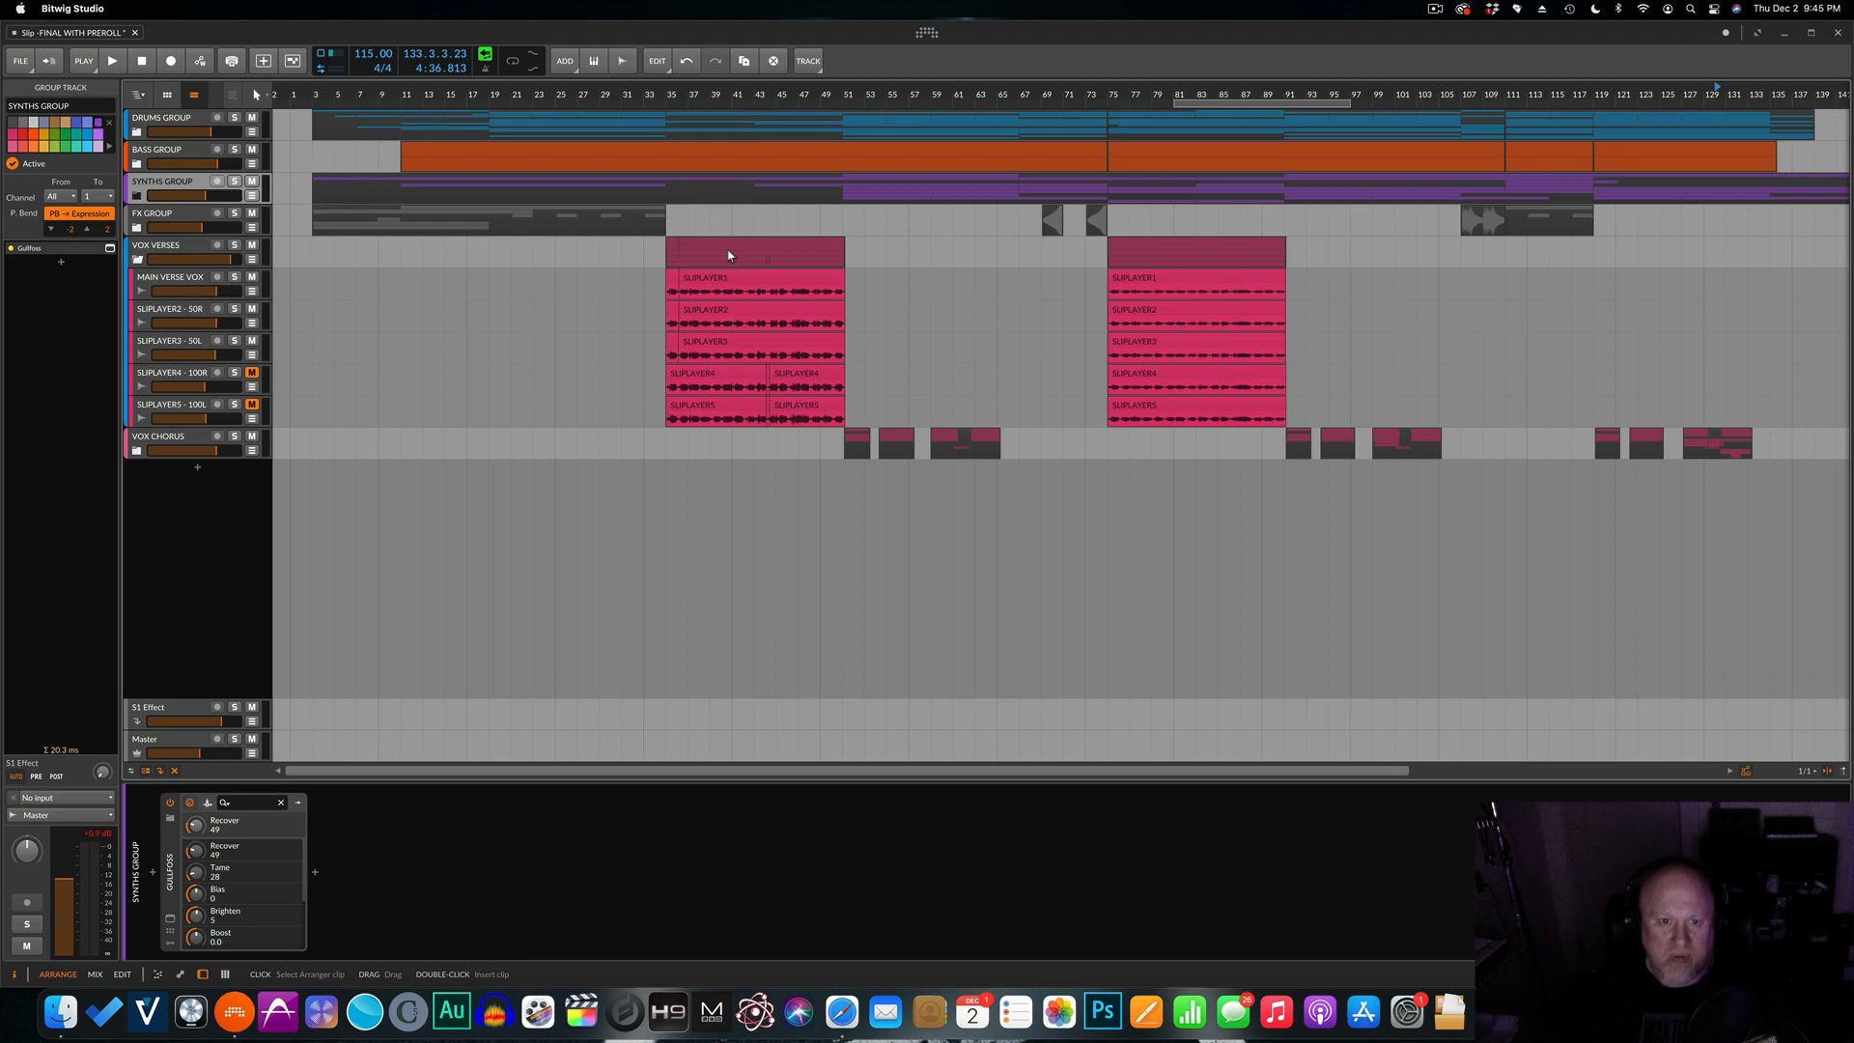
{"action": "left_click", "coordinate": [137, 260]}
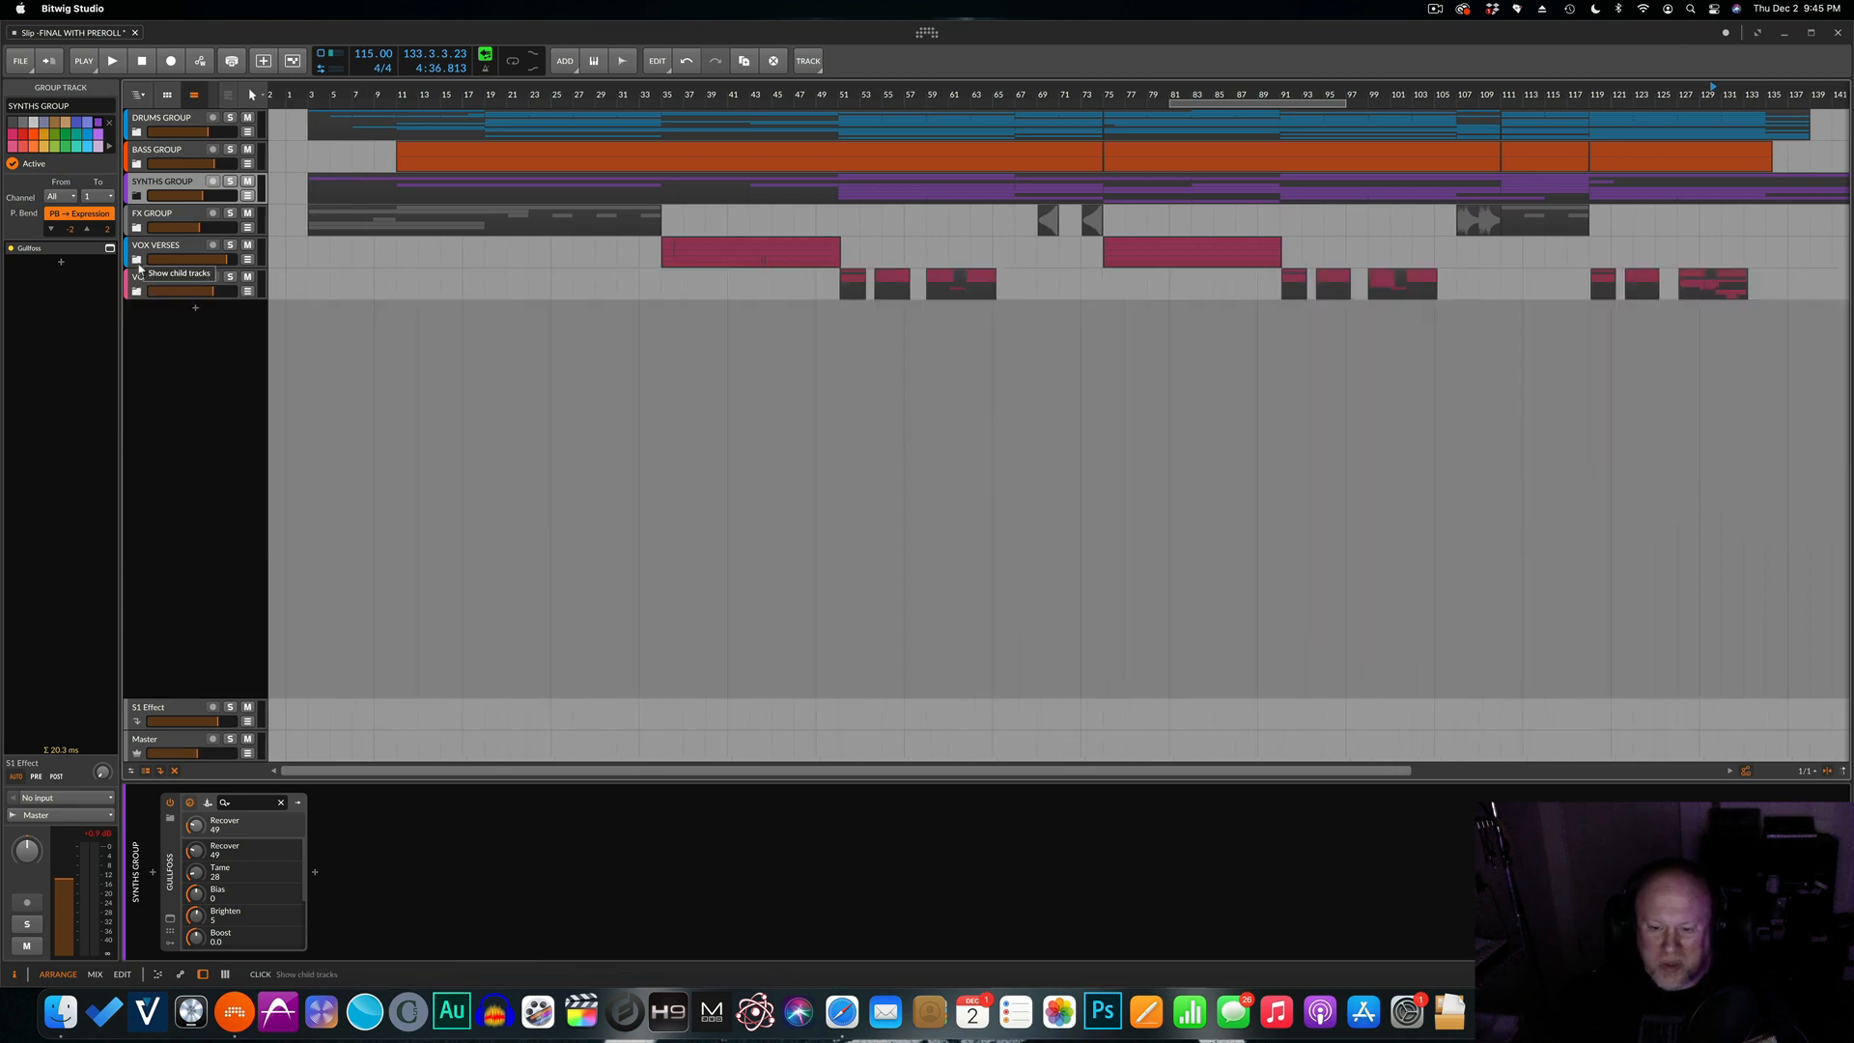